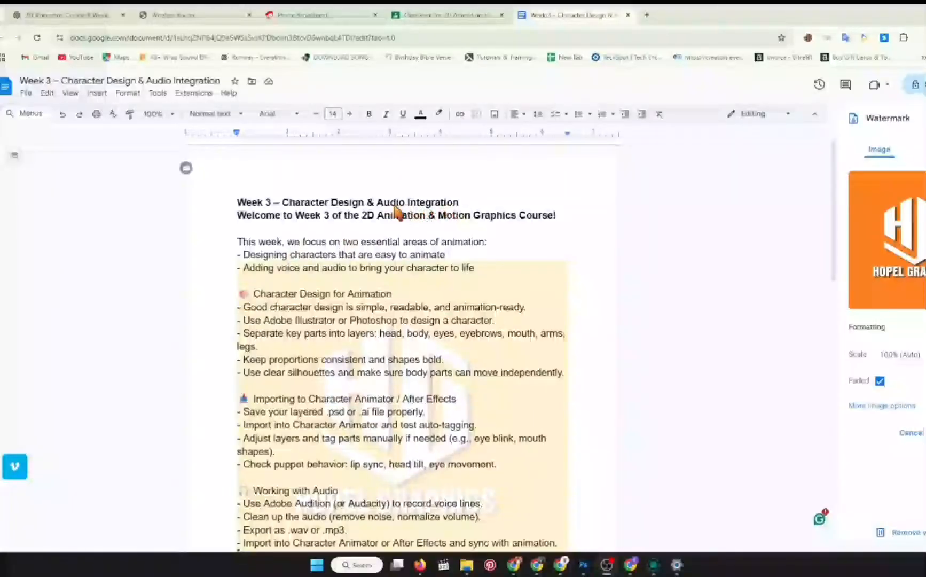
Read the Week 3 lesson notes on designing characters, importing them for animation and working with audio
drag(292, 201, 453, 202)
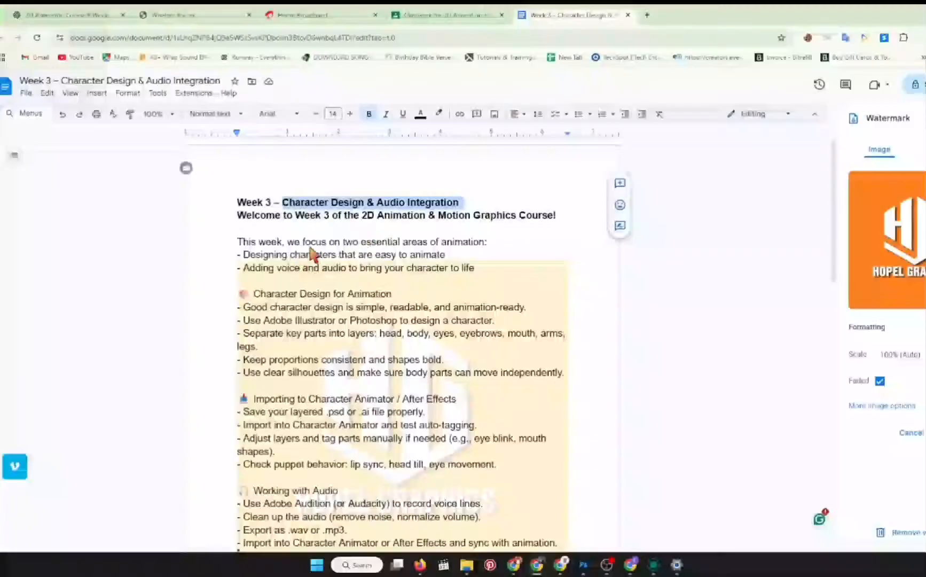
click(480, 243)
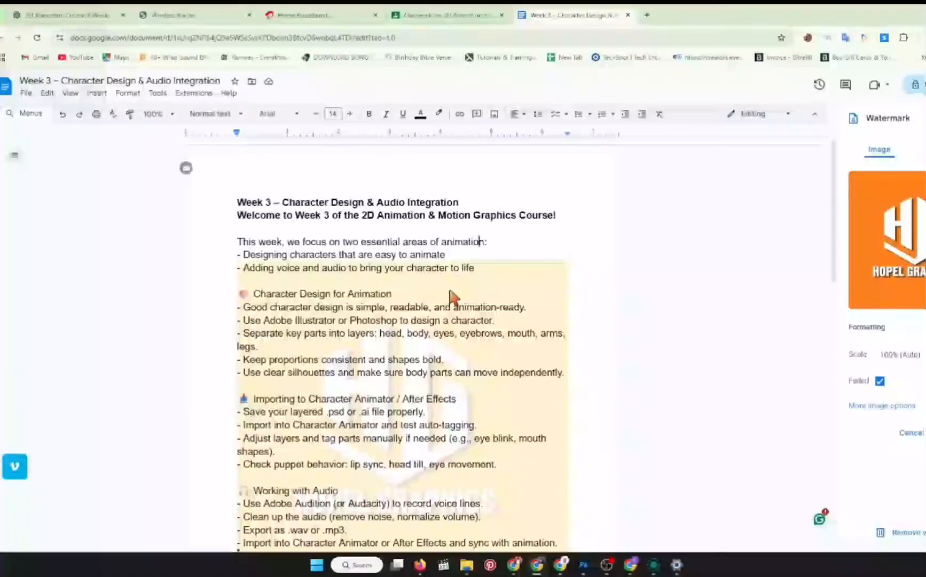
scroll(425, 323, down, 2)
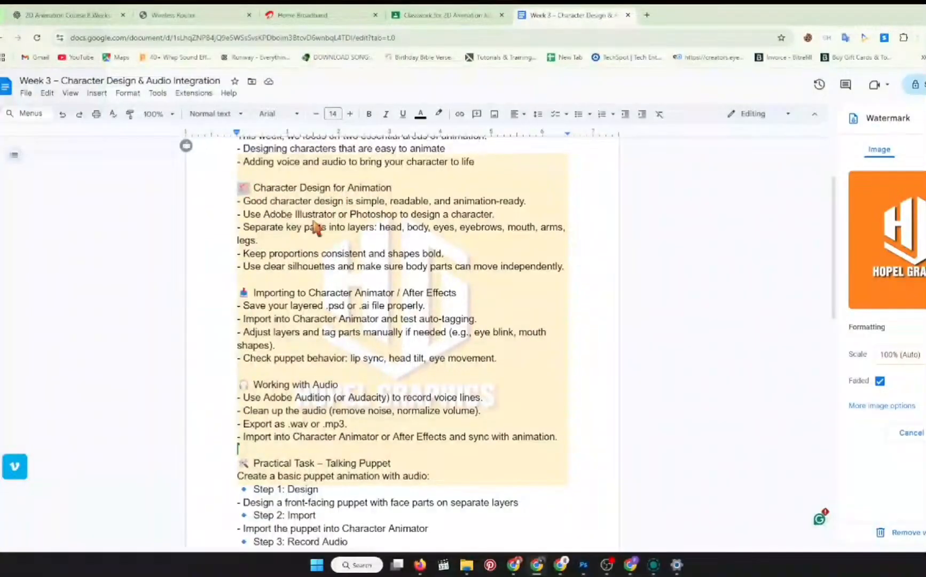
key(ctrl+z)
click(479, 277)
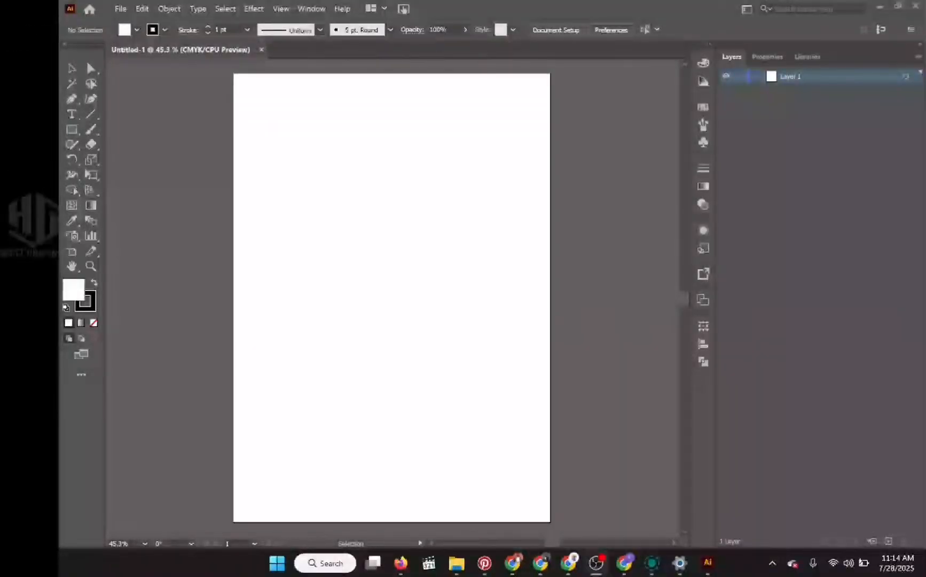
Create a new Illustrator document from the 1920 x 1080 pt Art & Illustration preset in RGB Color
click(90, 8)
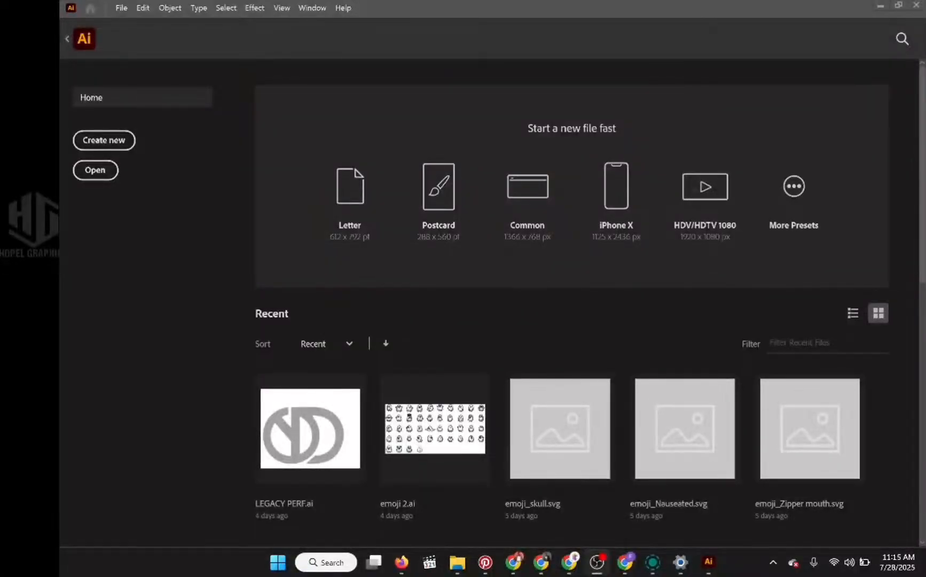
click(103, 140)
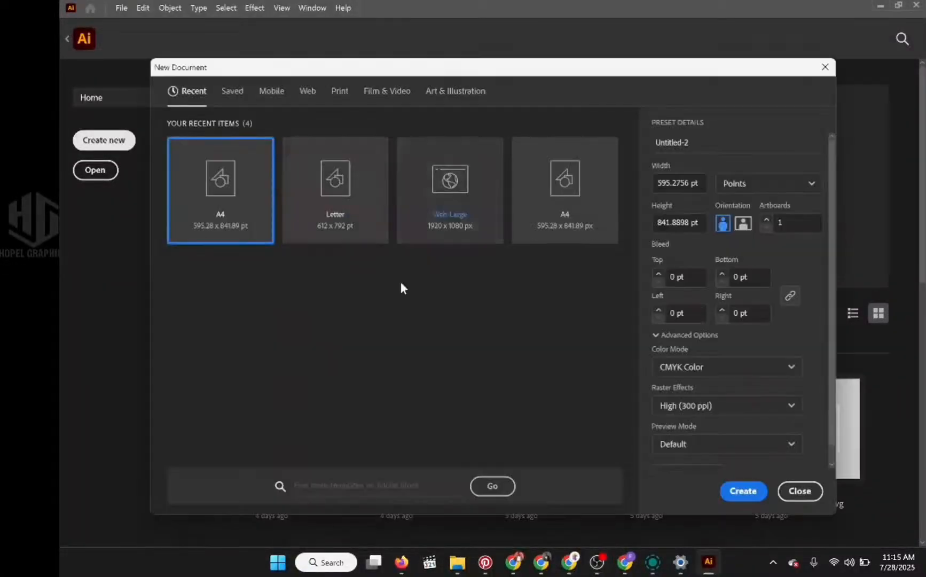
click(470, 91)
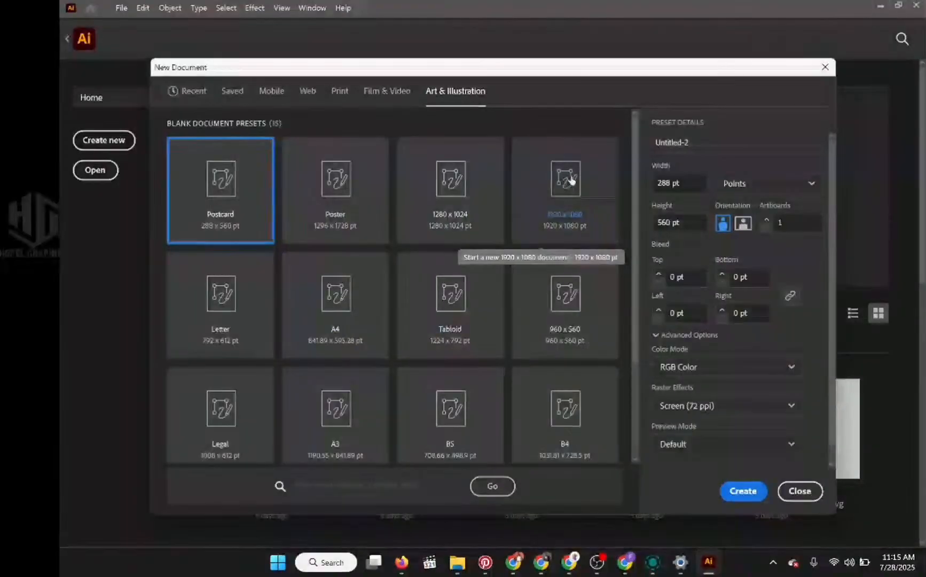
click(585, 178)
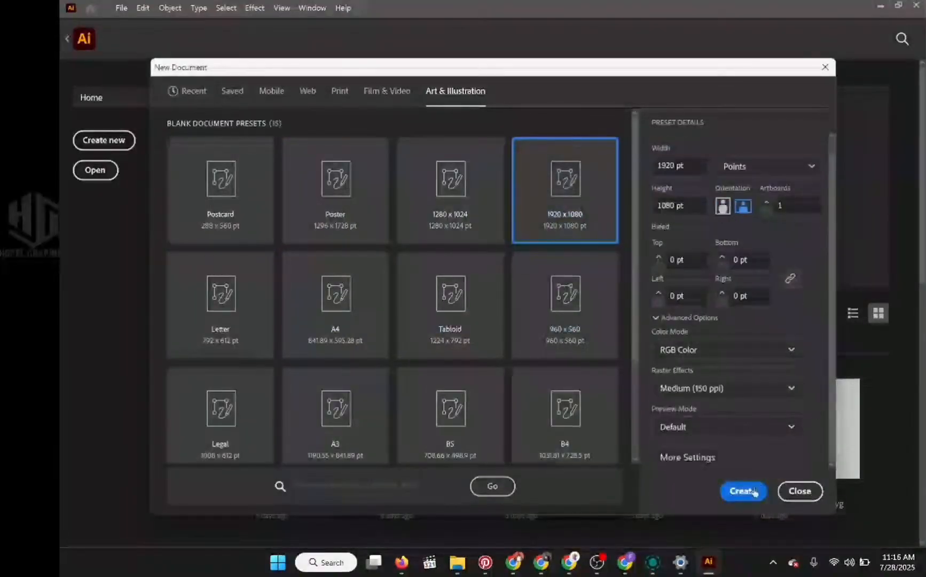
click(742, 490)
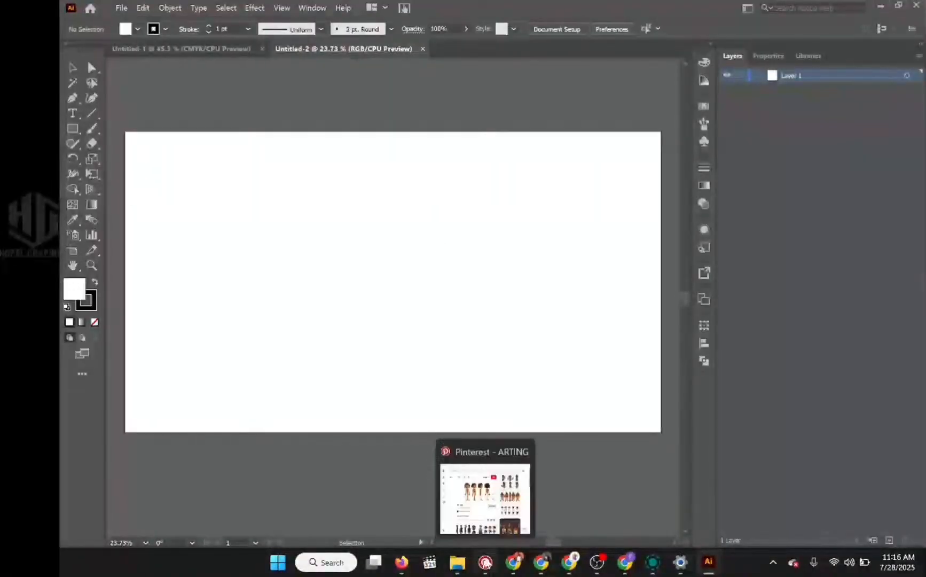
Check the ARTING boy character reference on Pinterest, and place the downloaded ARTING image as a linked file spanning the artboard's height
click(484, 497)
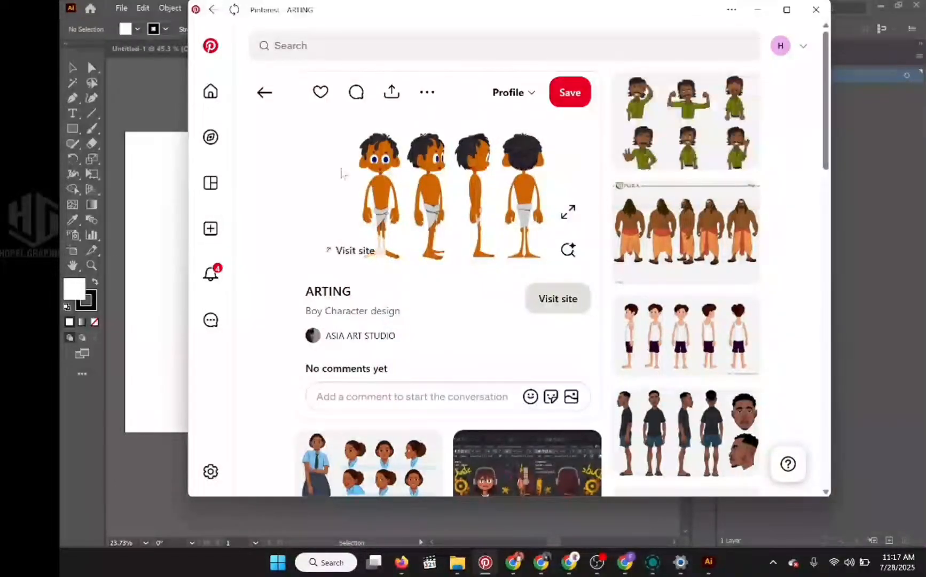
click(757, 12)
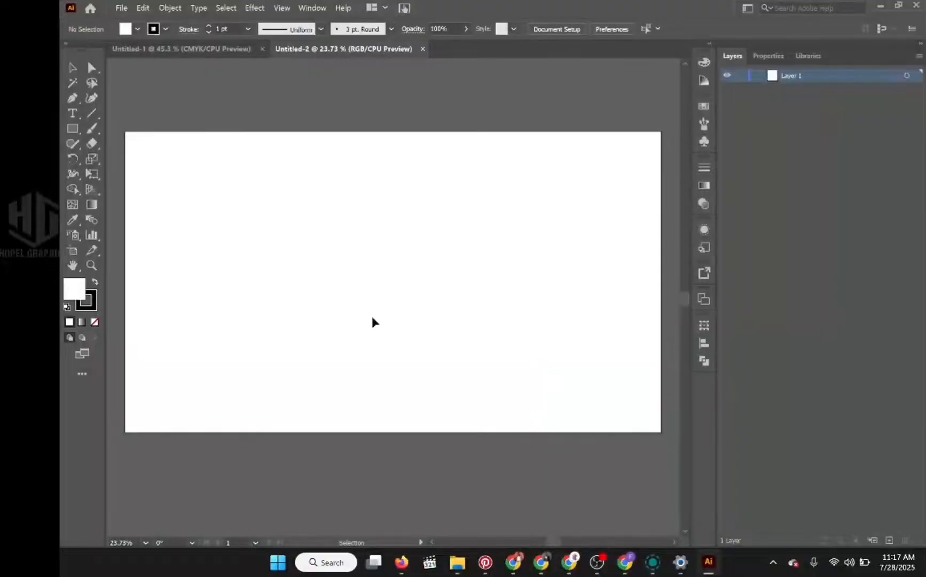
click(123, 9)
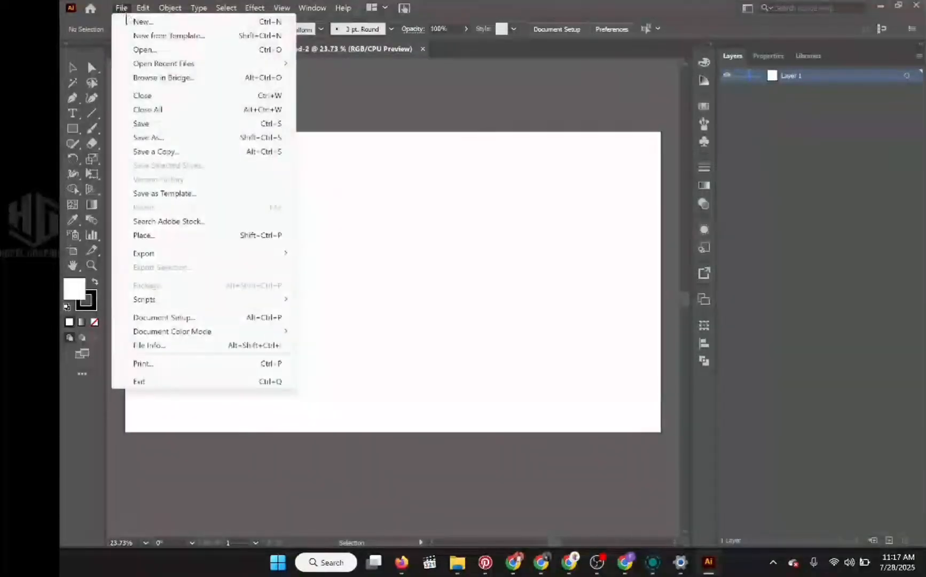
click(160, 238)
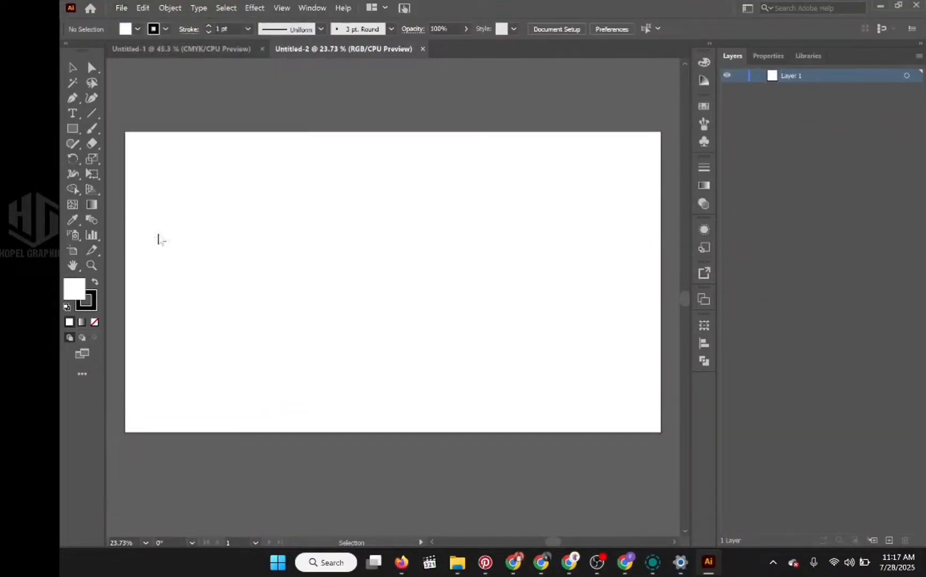
click(110, 137)
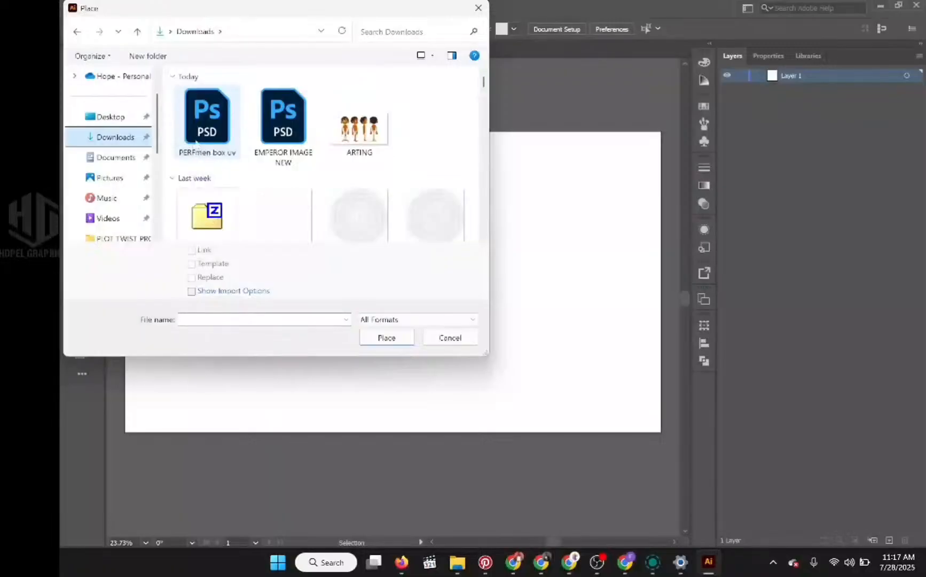
click(358, 137)
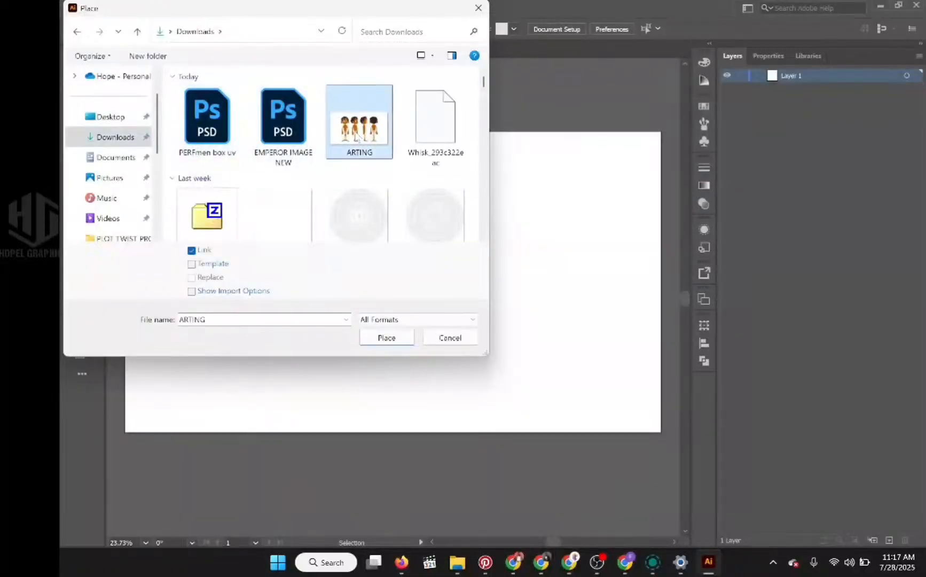
click(386, 338)
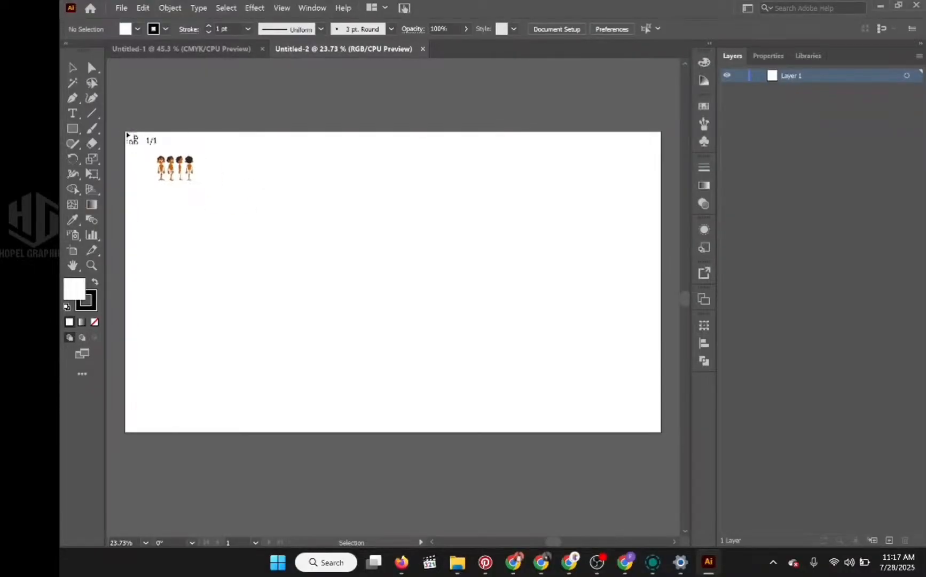
drag(126, 134, 596, 428)
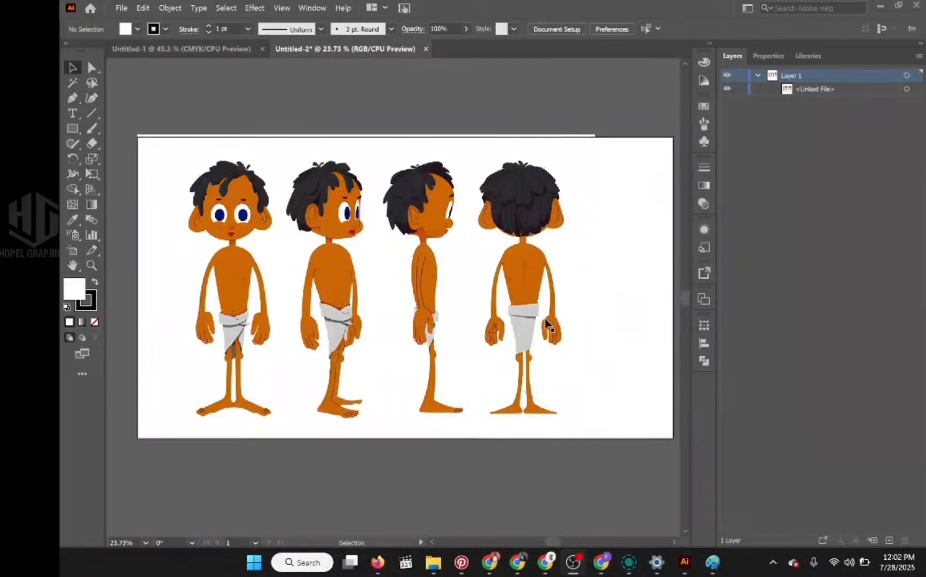
Make the layer holding the placed image a template layer with images dimmed to 50%
double_click(856, 75)
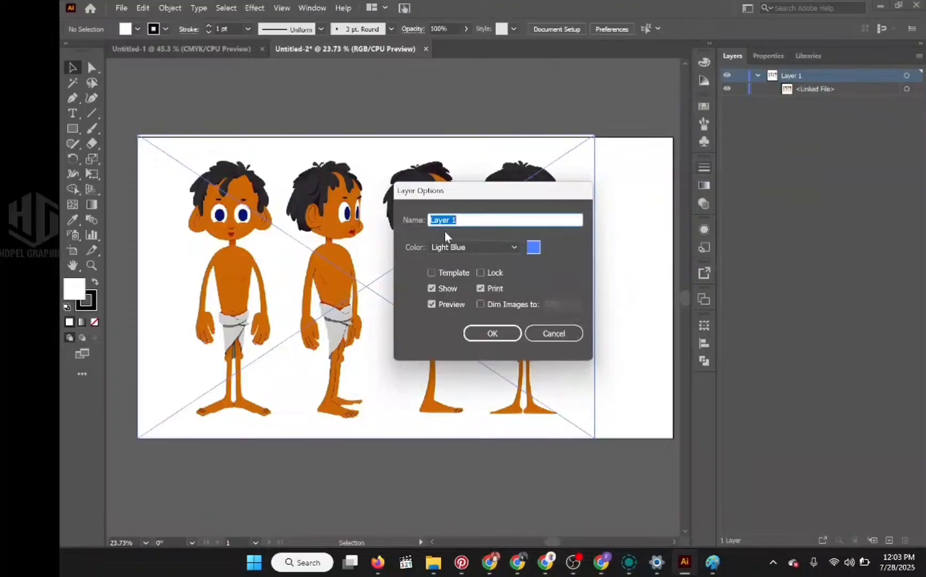
click(431, 271)
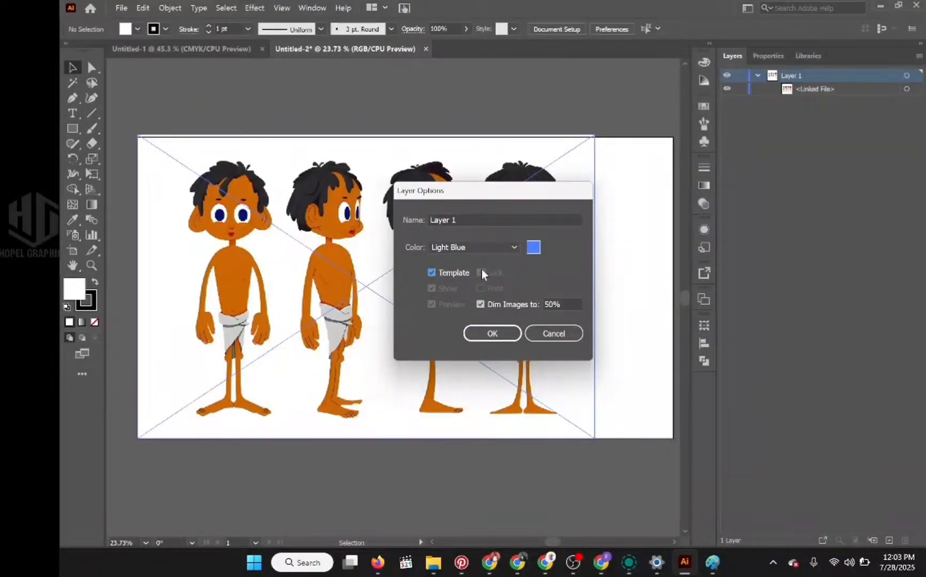
click(502, 334)
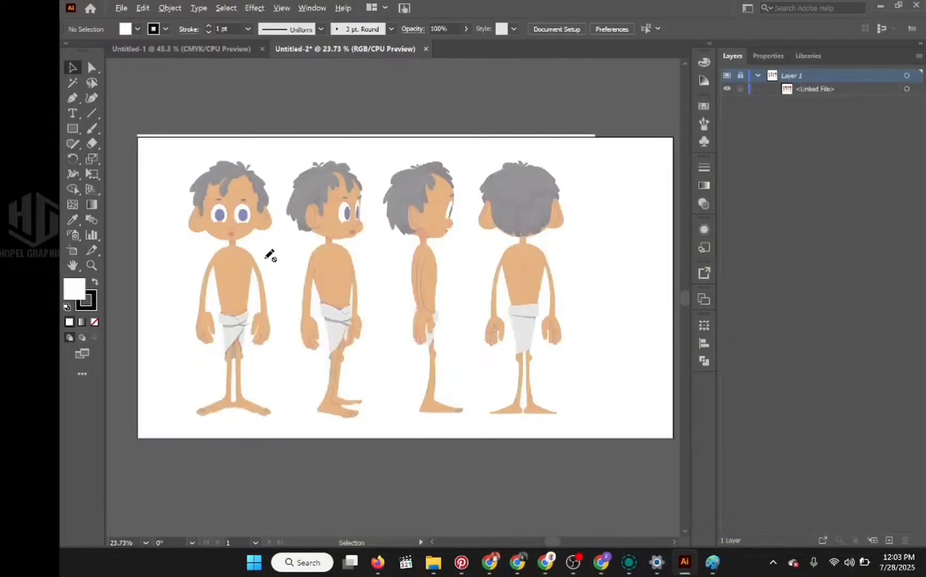
Add a new layer above the template layer and name it Head BG
scroll(266, 260, up, 1)
scroll(273, 254, up, 2)
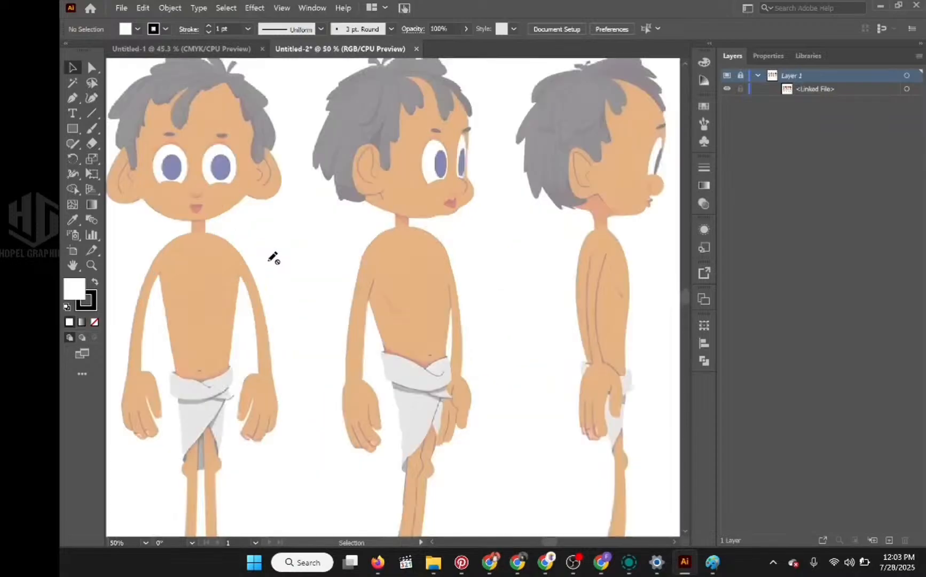
drag(269, 250, 407, 296)
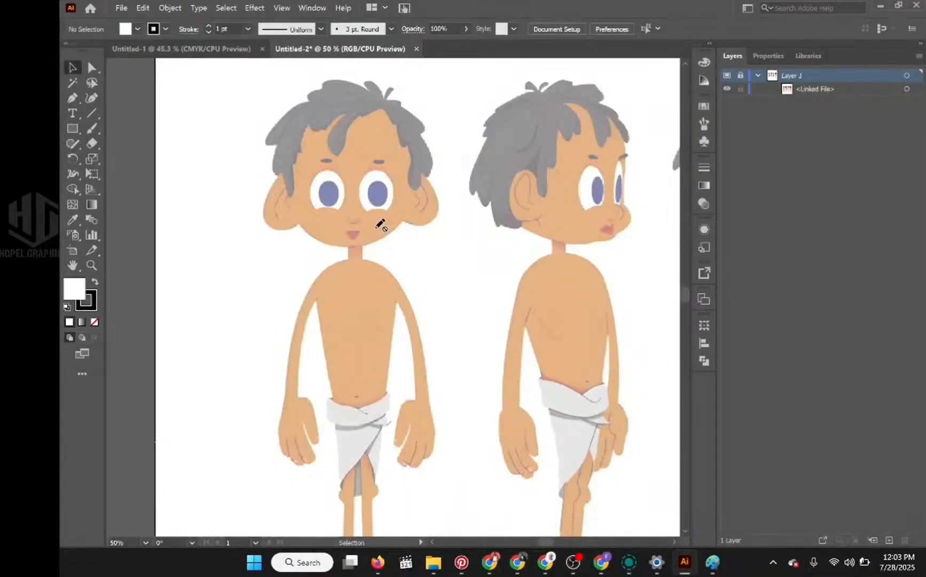
alt+scroll(382, 225, down, 4)
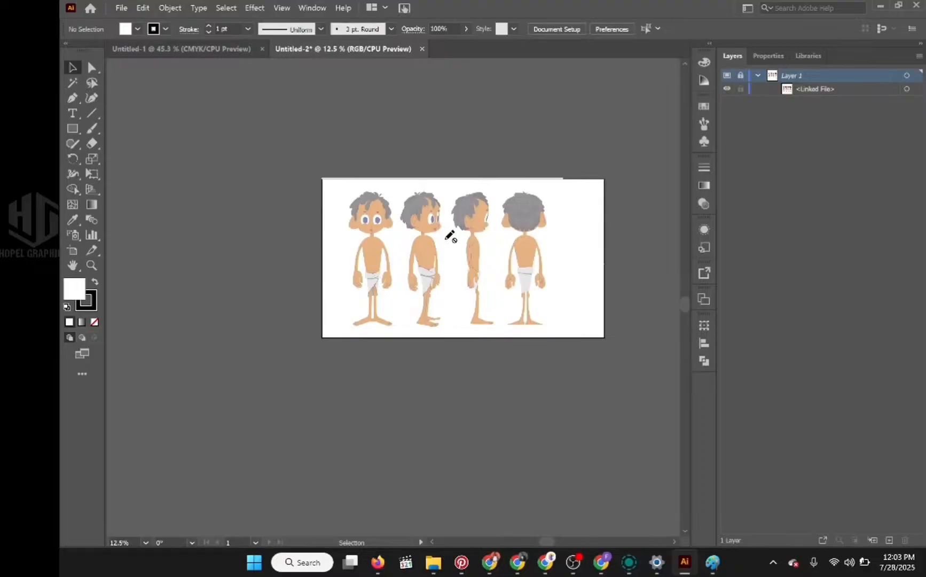
scroll(450, 237, up, 3)
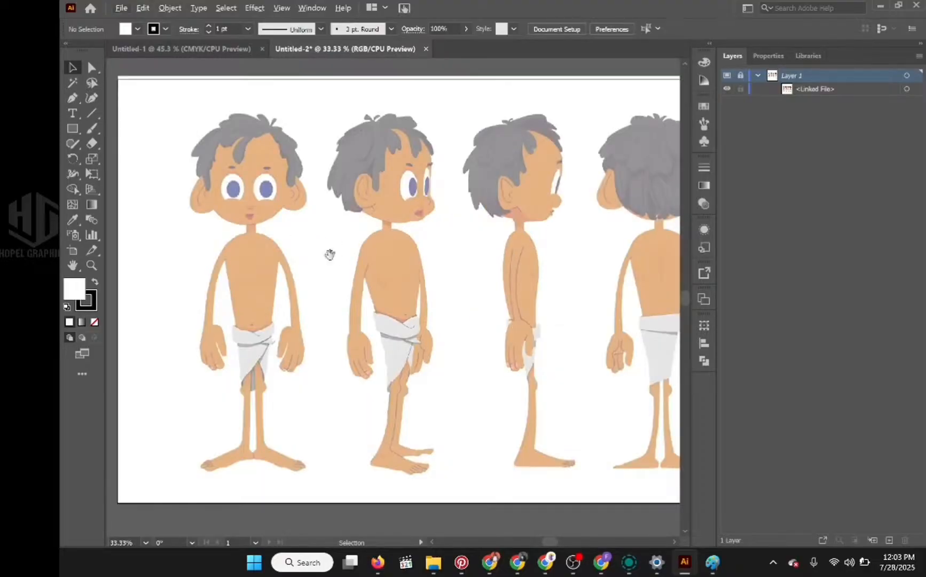
scroll(414, 286, left, 5)
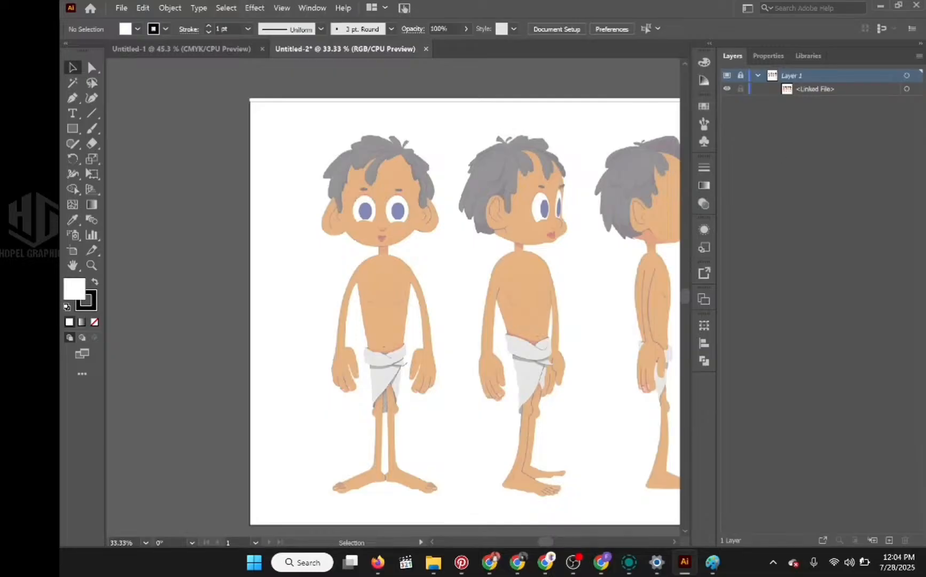
click(889, 539)
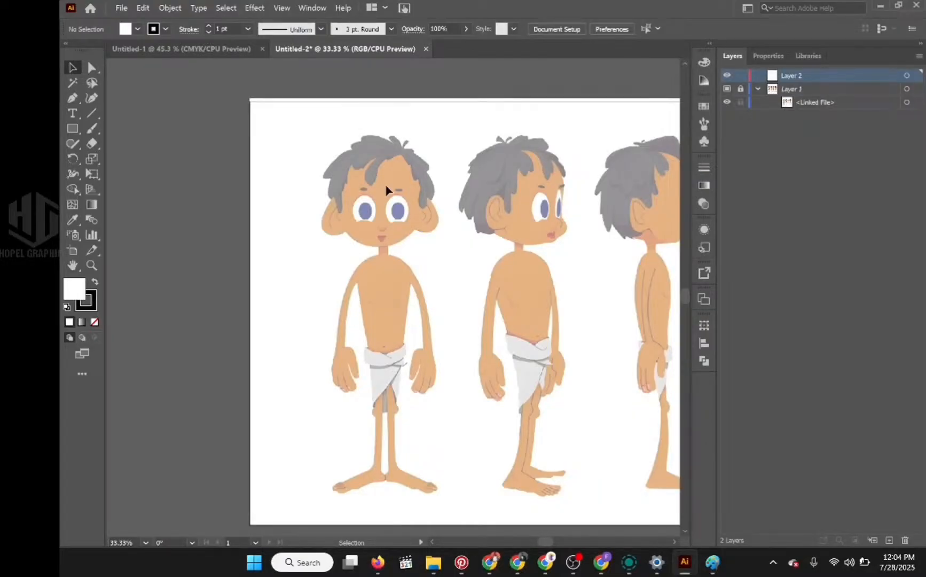
double_click(792, 75)
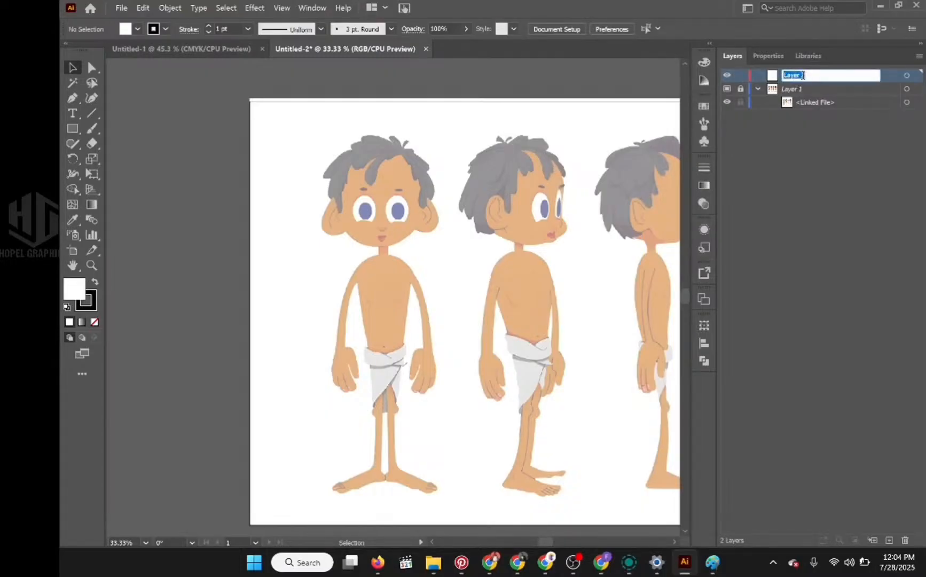
text(Head BG)
key(Return)
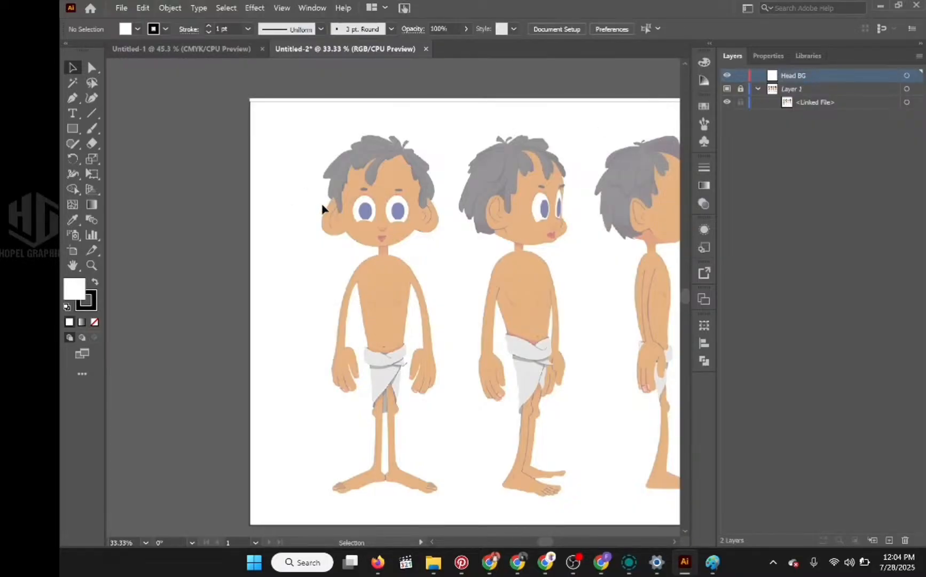
click(392, 29)
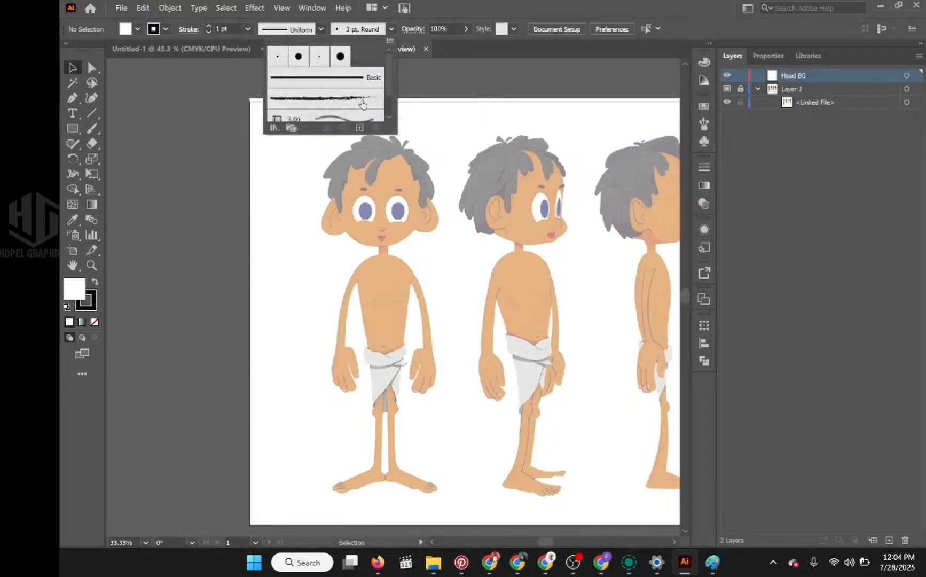
scroll(362, 103, down, 3)
scroll(362, 103, up, 3)
click(429, 9)
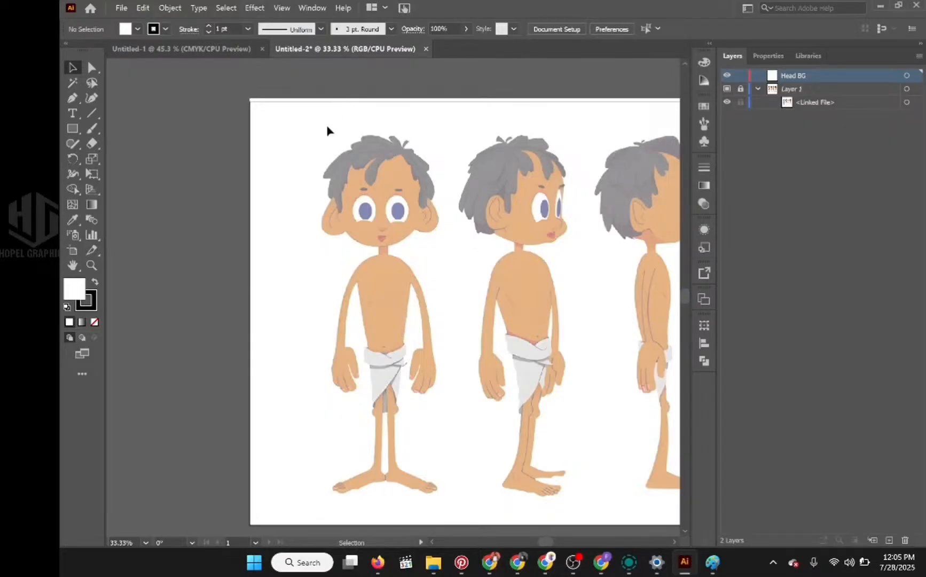
click(391, 29)
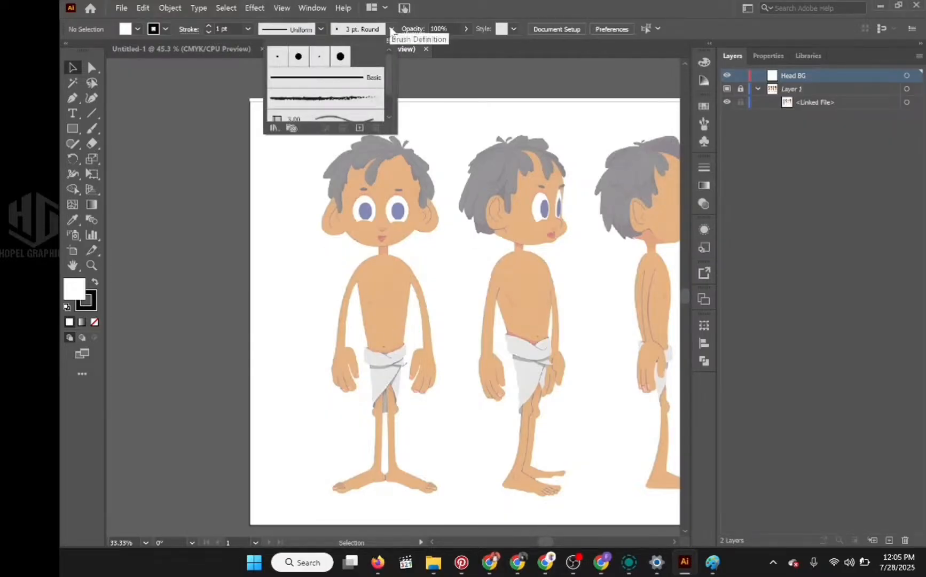
click(73, 99)
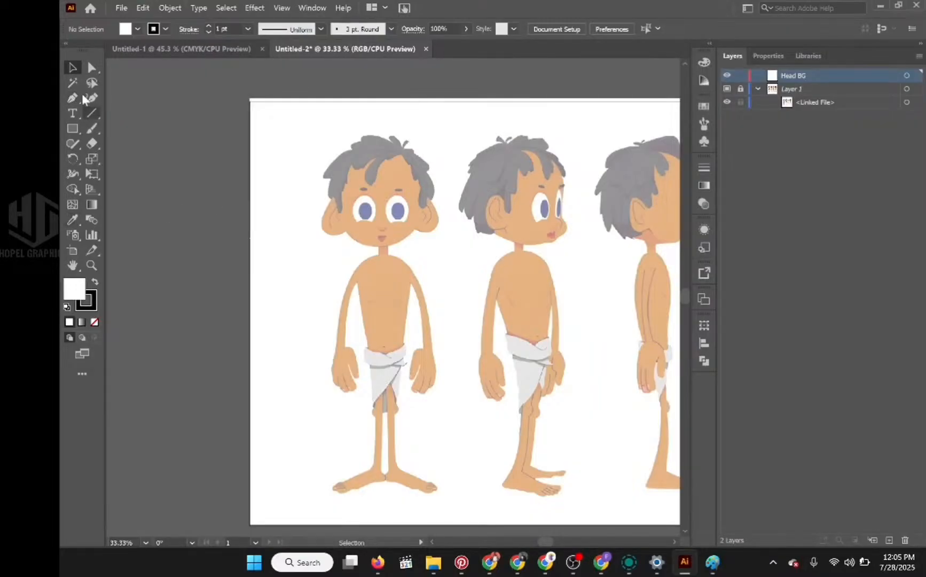
Add another new layer between the template layer and Head BG, keeping the template layer locked
click(798, 88)
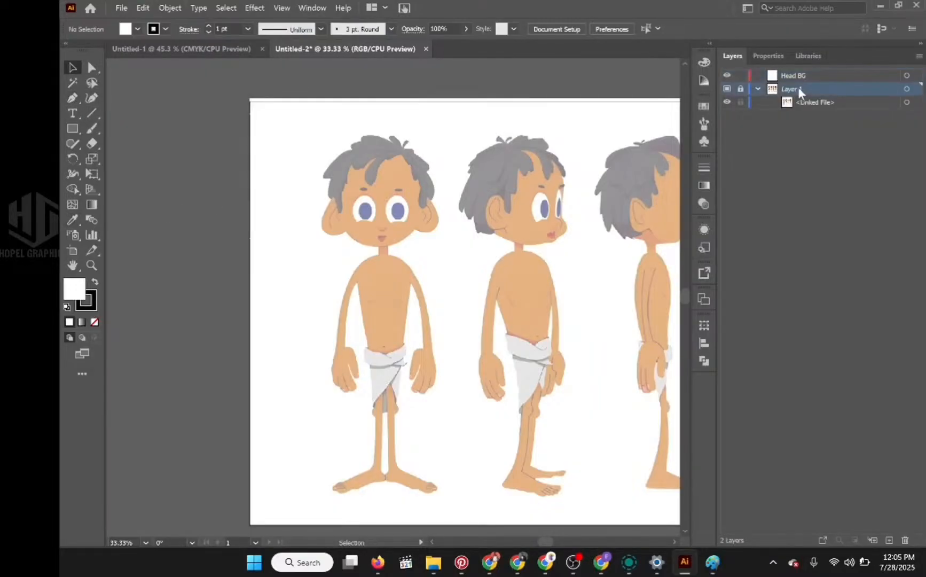
click(740, 89)
click(889, 541)
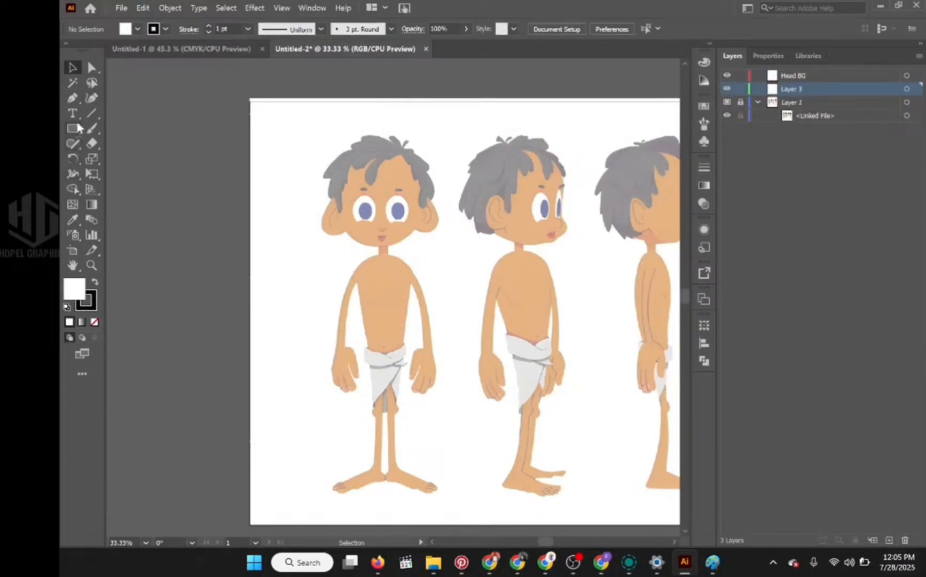
Sample the skin colour from the front-view boy's forehead and darken the fill to the orange-brown ce8d57
click(74, 219)
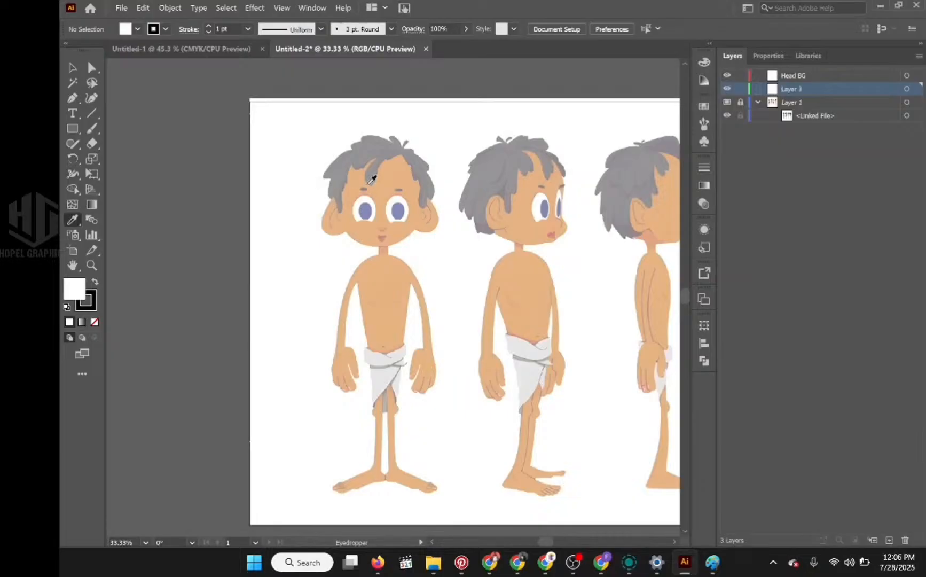
click(408, 174)
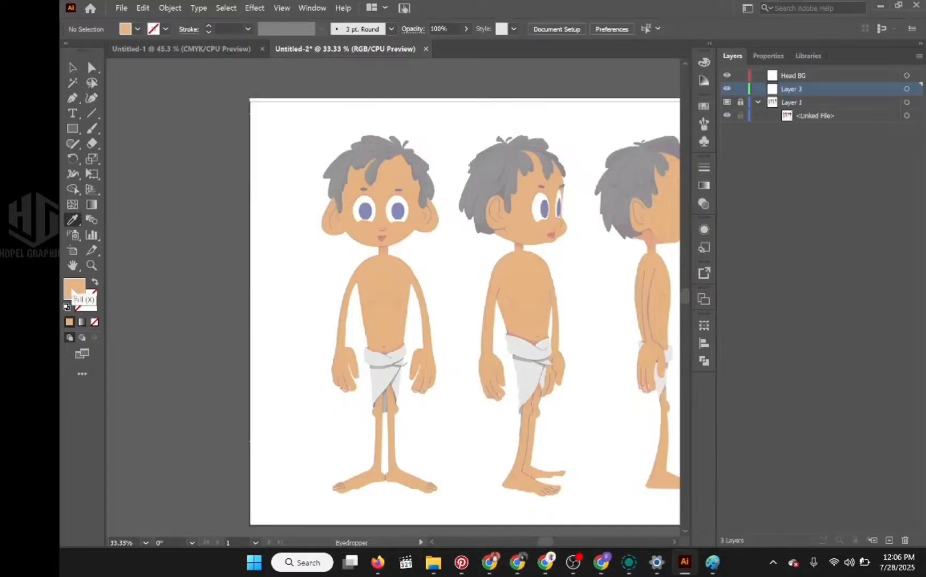
double_click(74, 291)
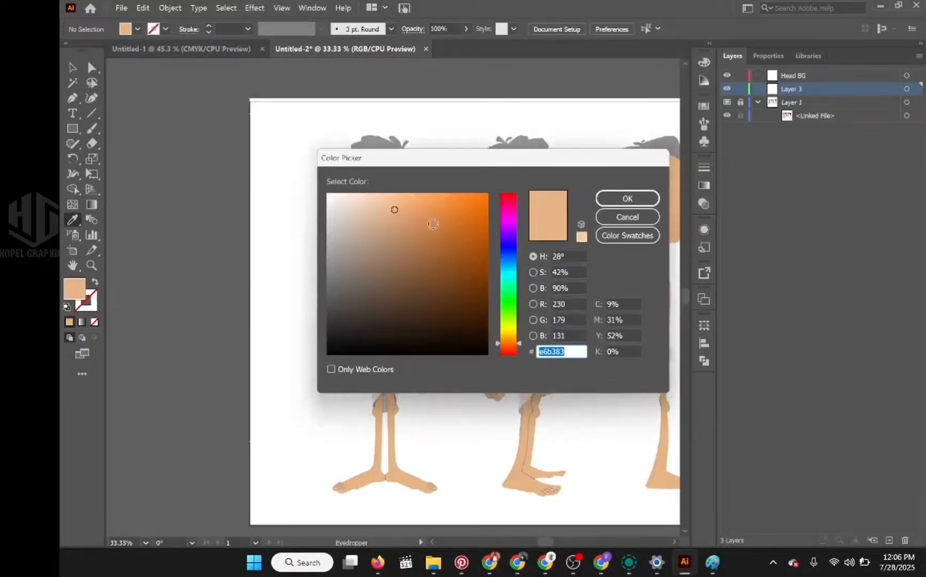
text(e8a46b)
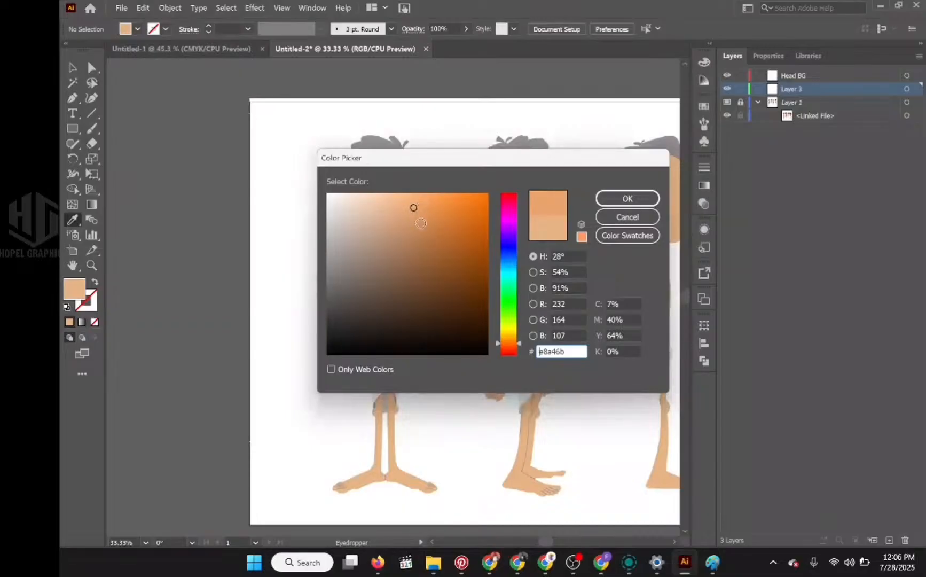
click(420, 224)
click(628, 199)
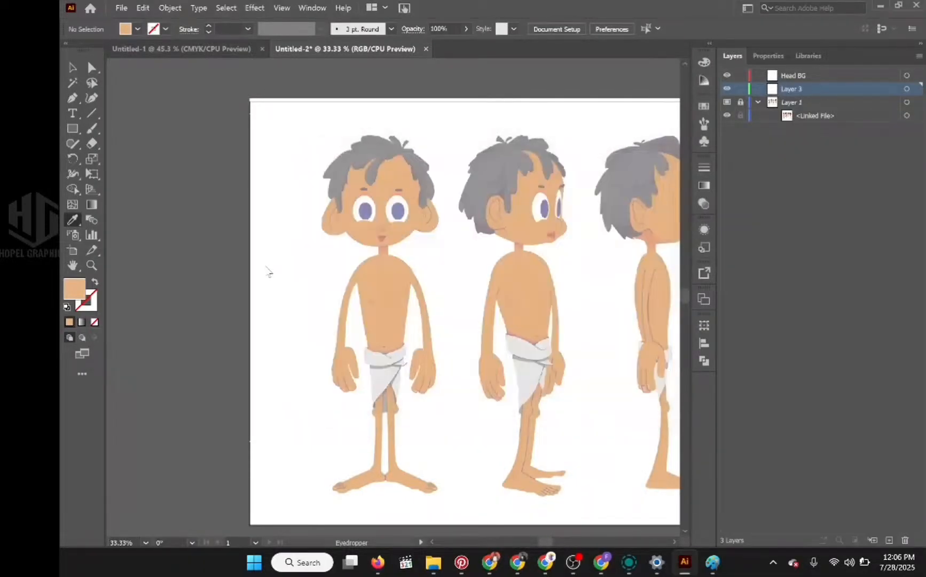
Draw a base skin-colour swatch rectangle on Layer 3 beside the front-view boy's hand and deselect it
click(72, 129)
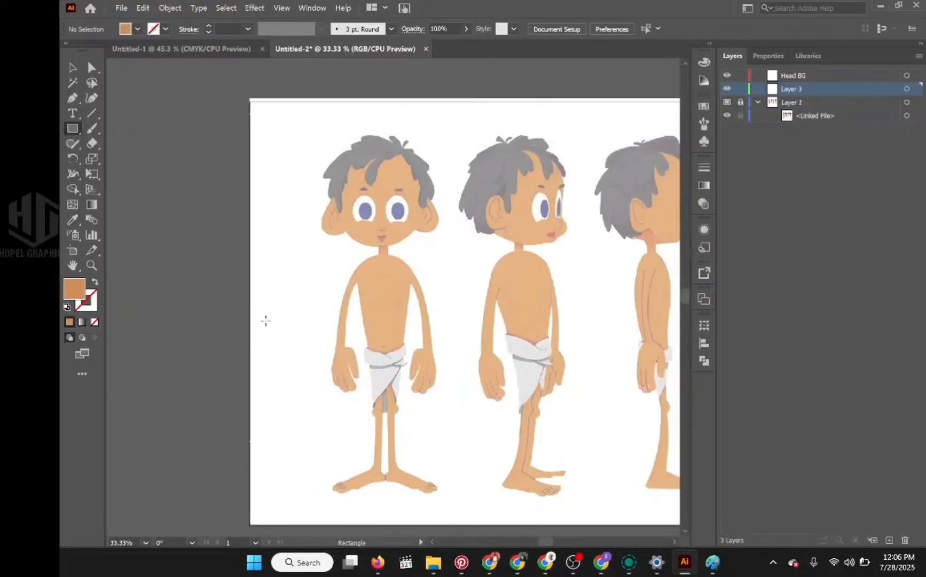
drag(260, 323, 302, 378)
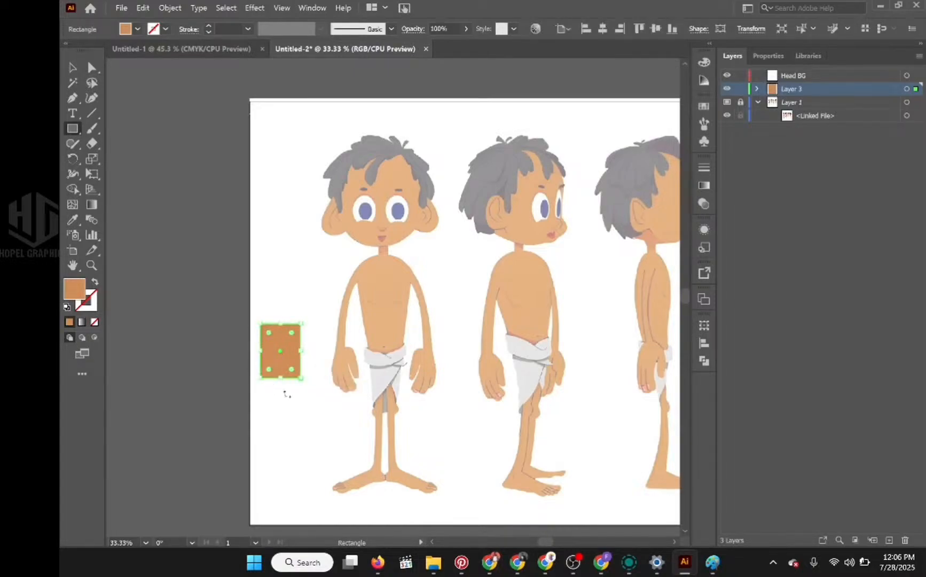
click(740, 90)
click(740, 90)
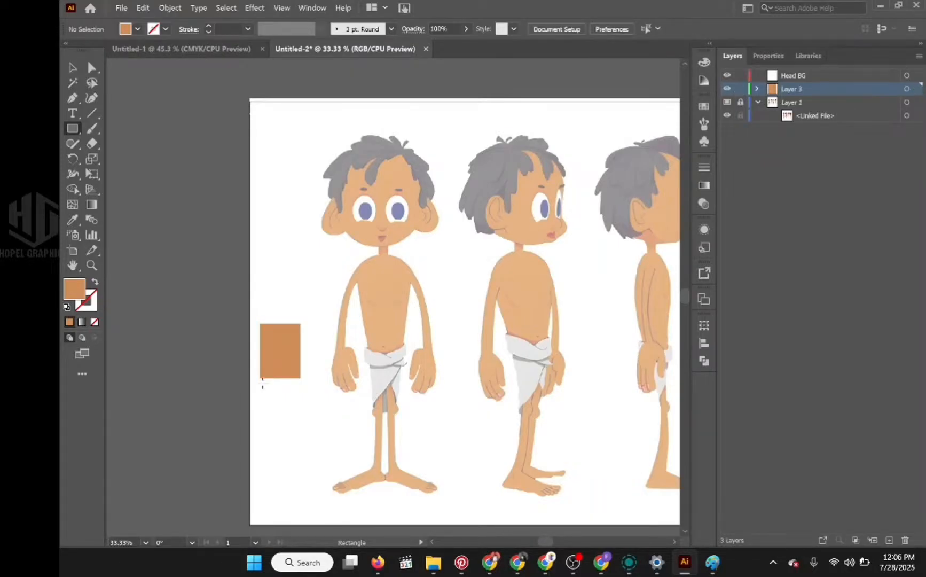
Set the fill's brightness to 70% and draw a second, darker skin swatch directly below the first, leaving it deselected
double_click(74, 290)
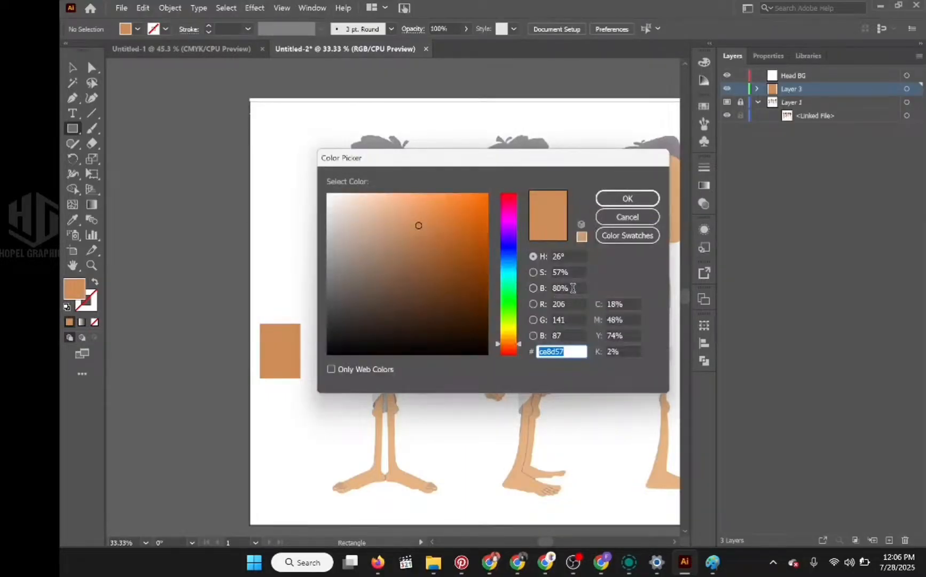
click(562, 288)
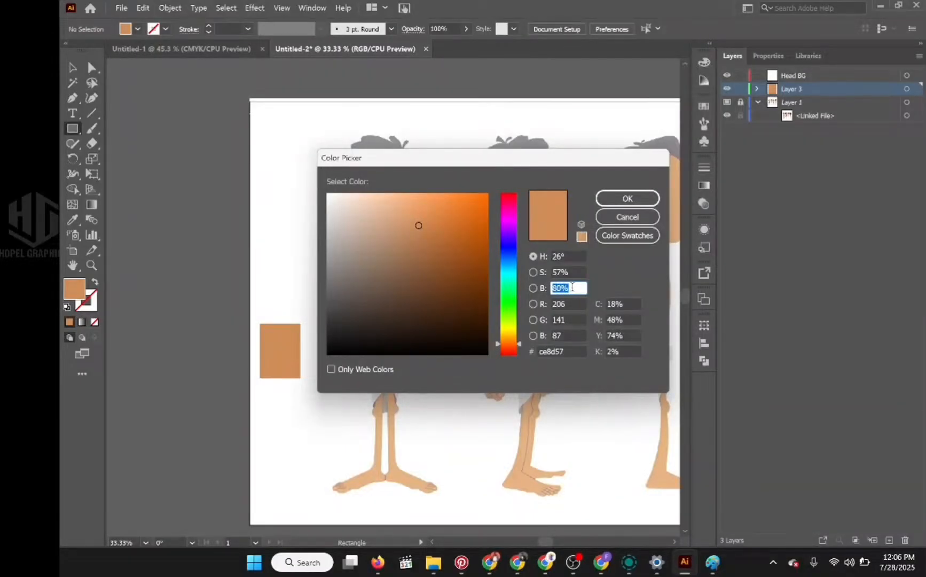
drag(575, 289, 548, 288)
text(50)
key(Tab)
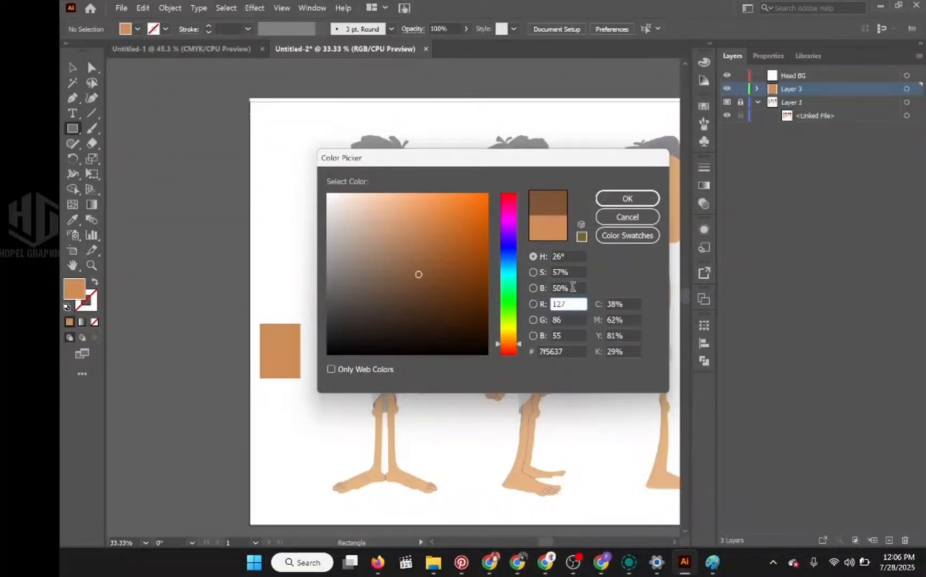
click(573, 286)
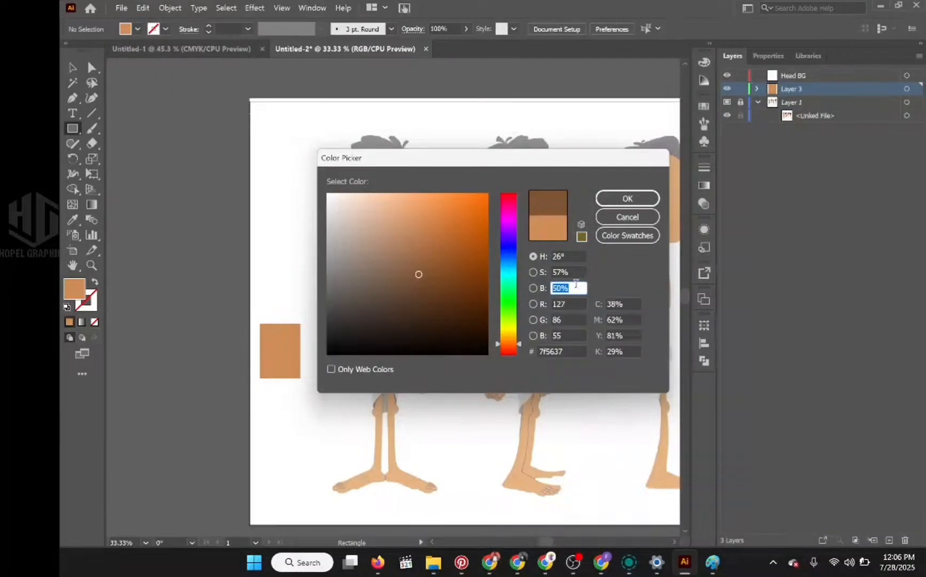
text(7)
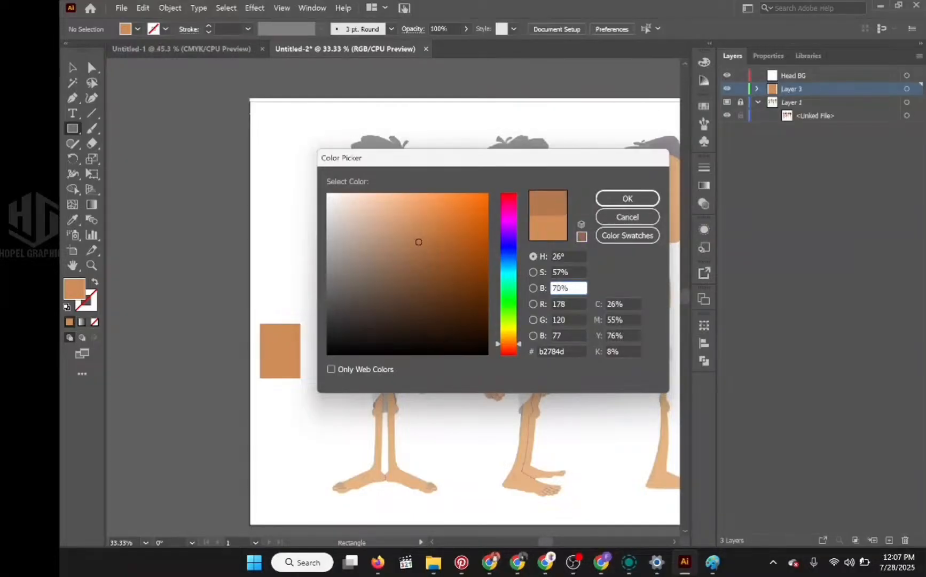
key(Escape)
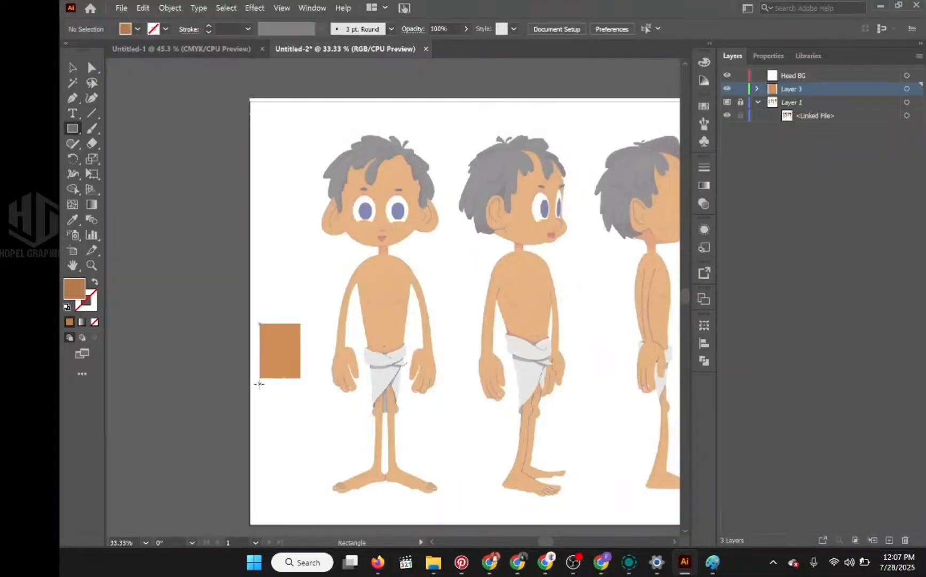
drag(260, 383, 301, 428)
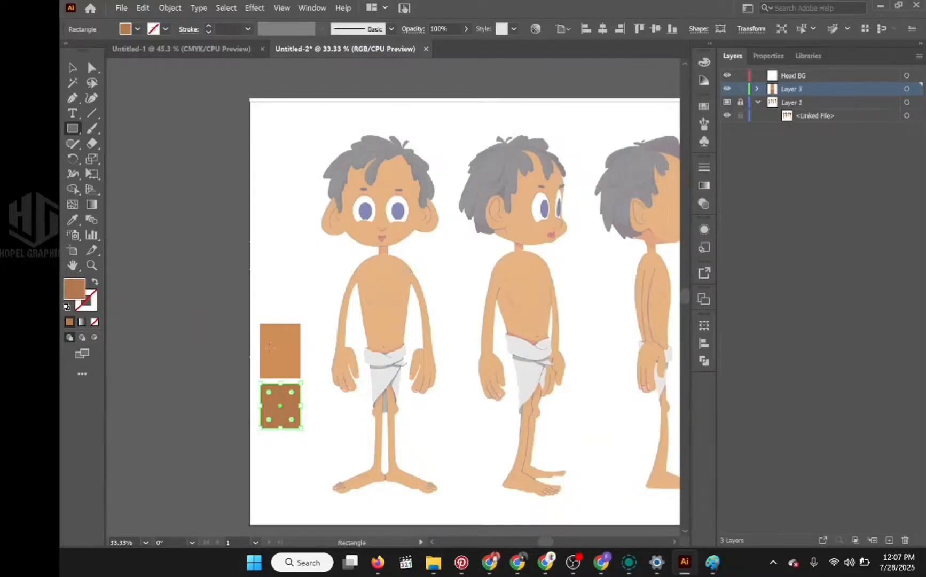
key(ctrl+shift+a)
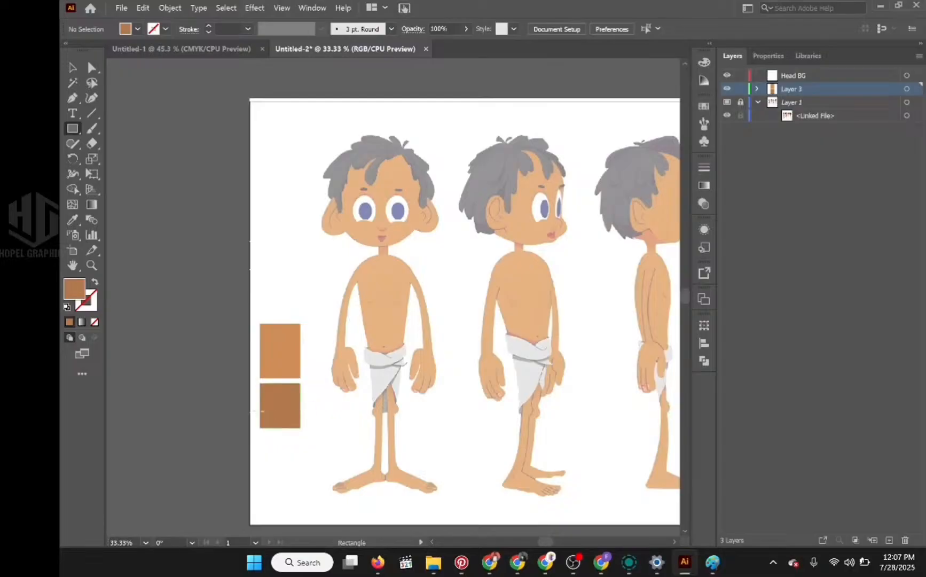
Draw a third skin swatch with the fill at 60% brightness below the second one, and lock Layer 3
double_click(75, 290)
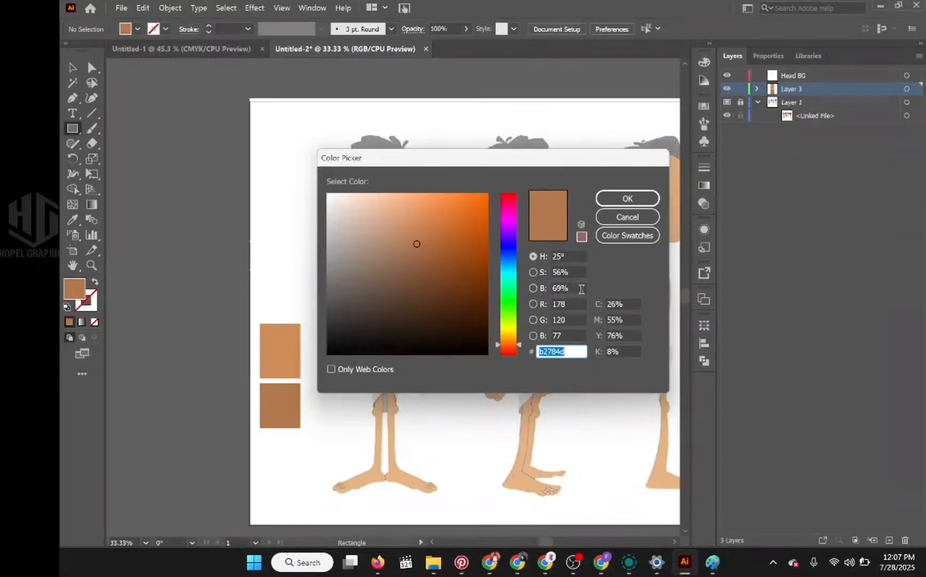
double_click(576, 287)
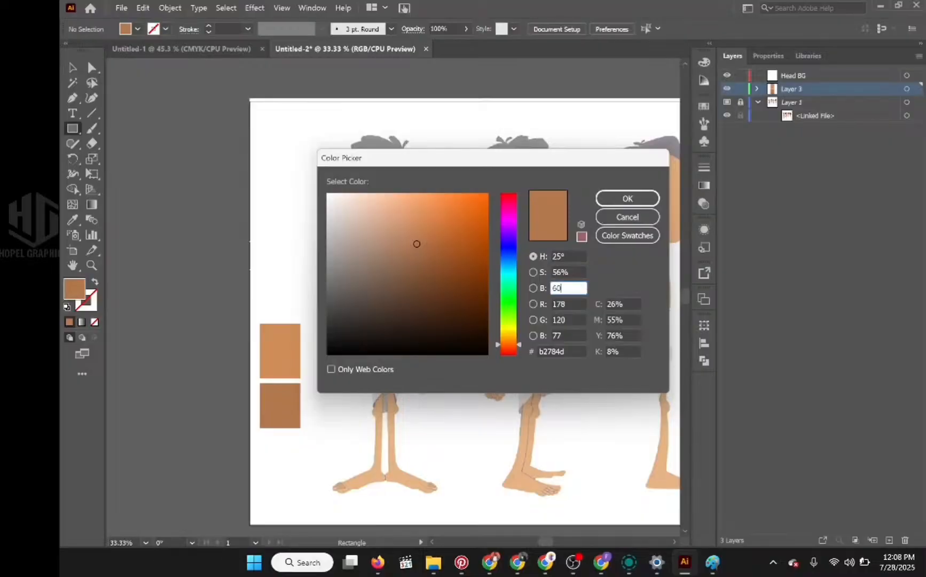
key(Tab)
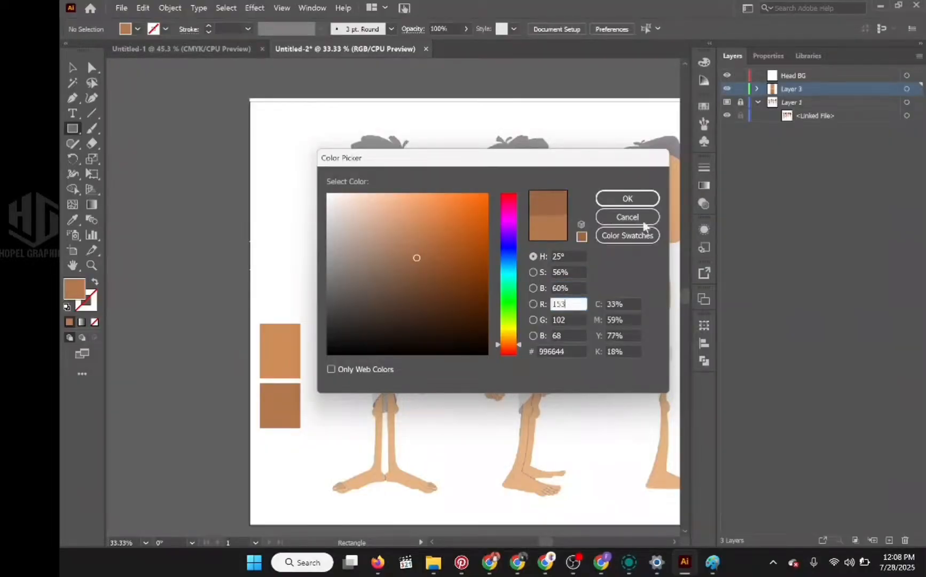
click(652, 201)
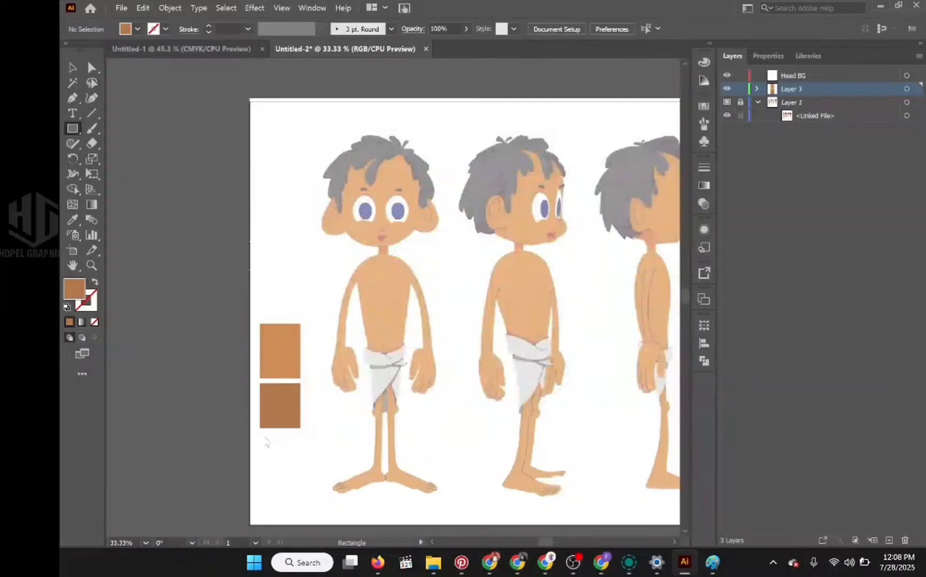
drag(260, 433, 302, 474)
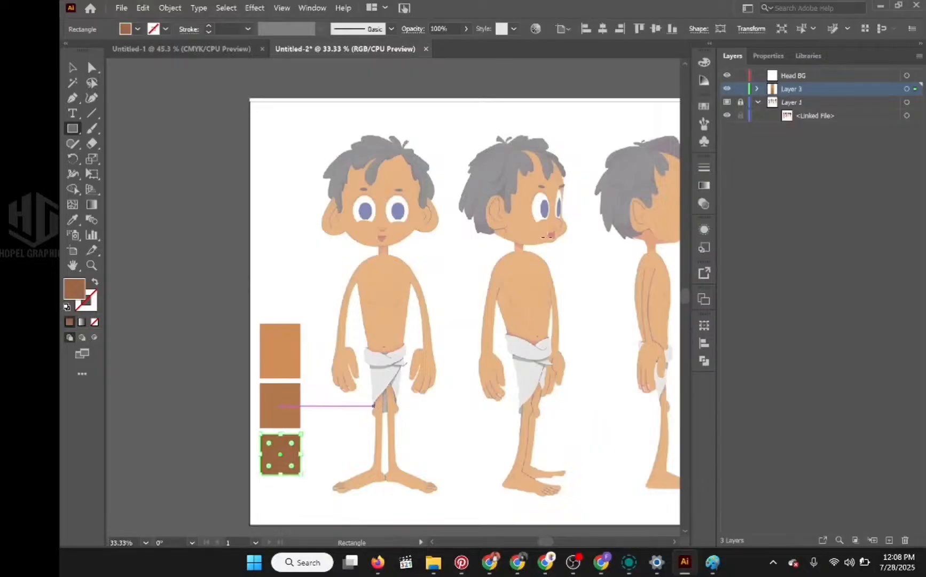
click(741, 91)
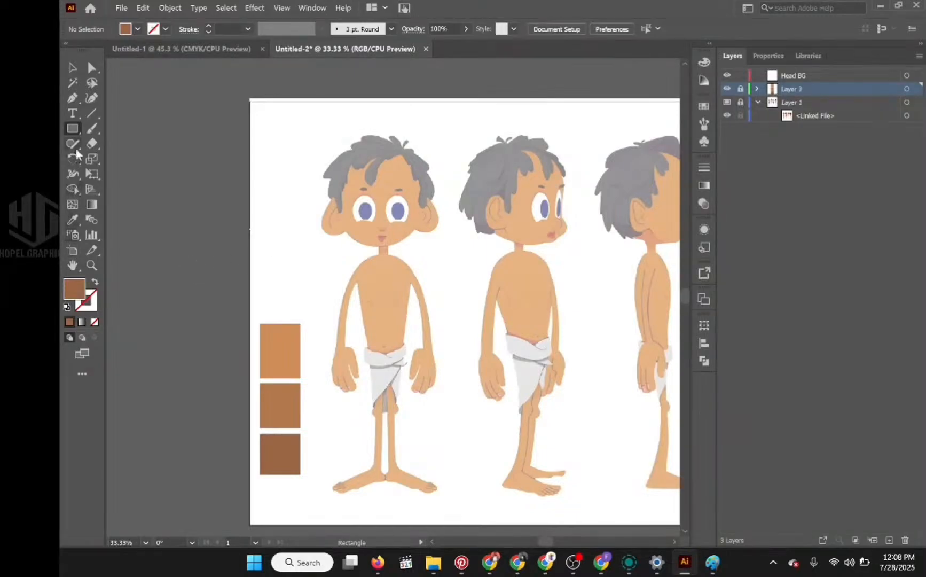
Set the fill colour to pure white, ffffff
double_click(71, 293)
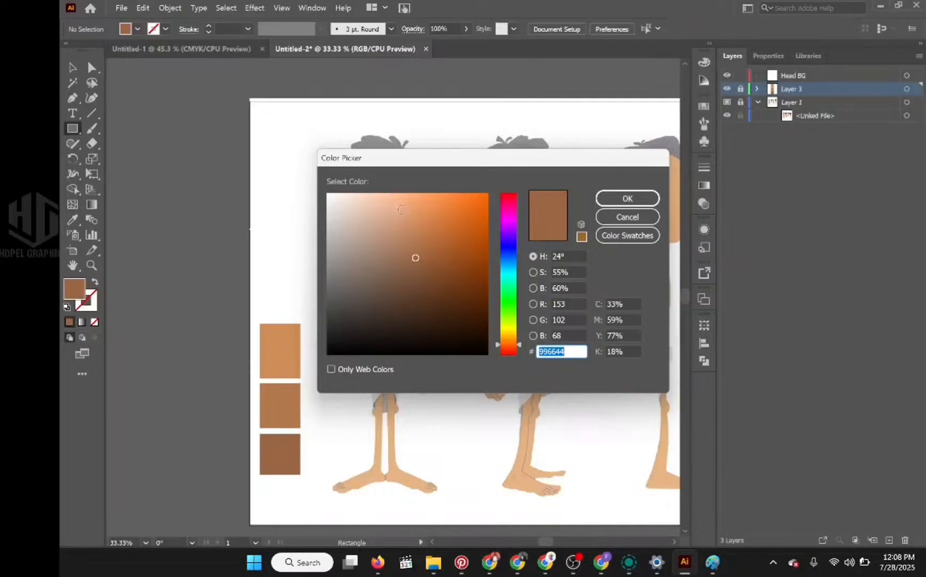
drag(342, 204, 320, 191)
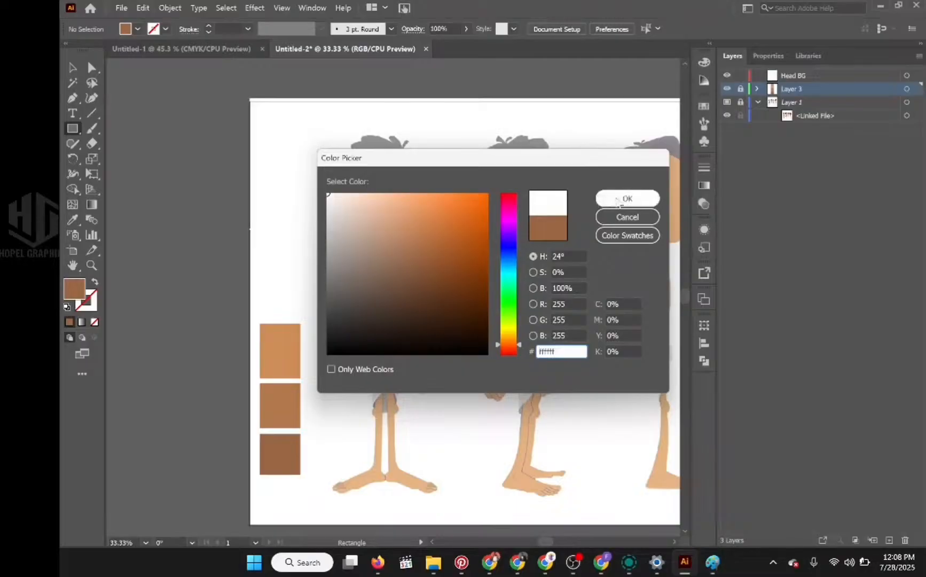
drag(533, 161, 480, 143)
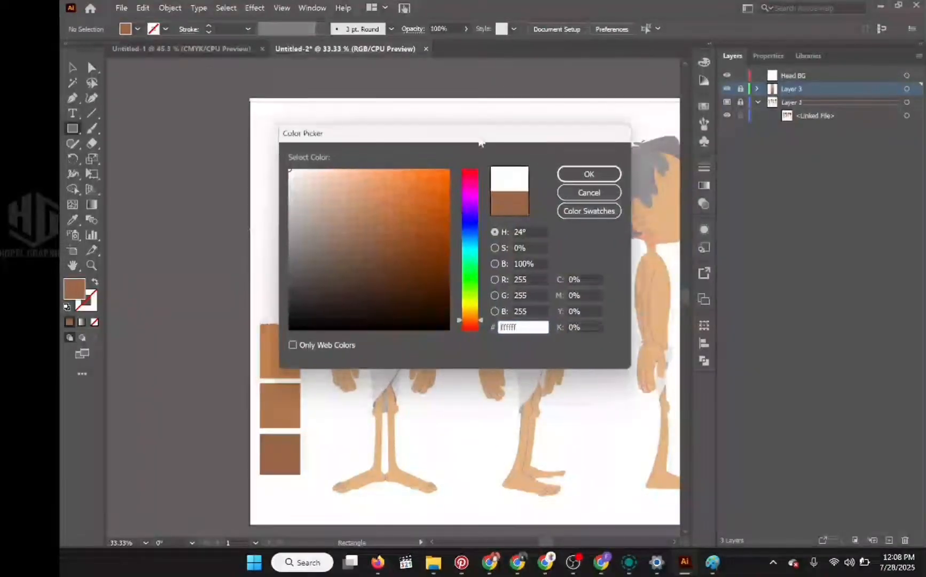
double_click(523, 327)
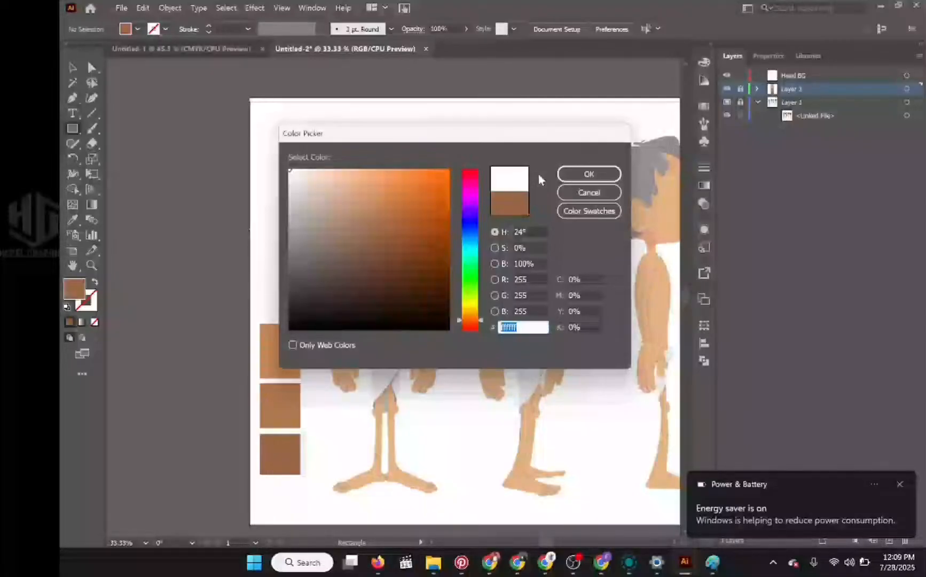
click(589, 174)
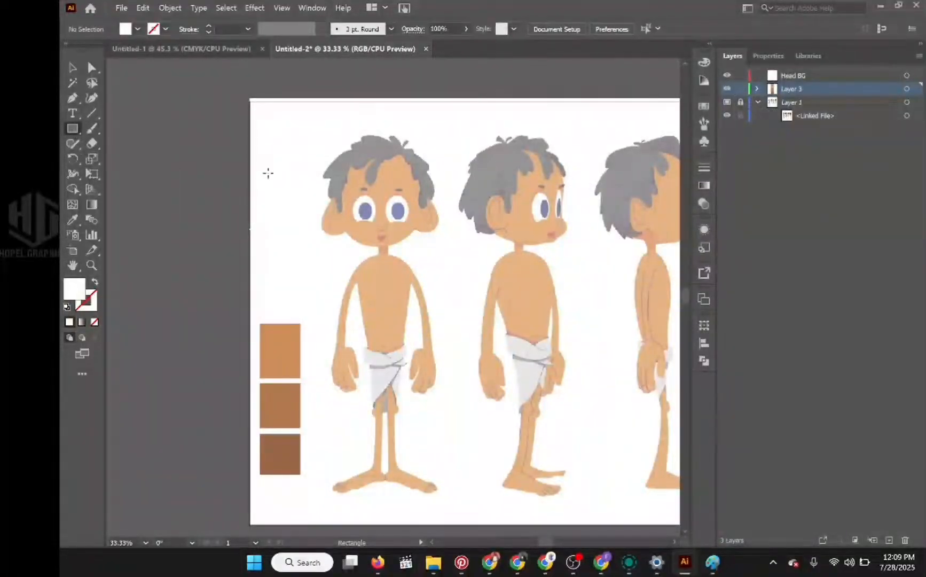
Add a white swatch rectangle on the unlocked Layer 3, directly above the top skin swatch, and deselect it
drag(268, 173, 282, 306)
click(72, 66)
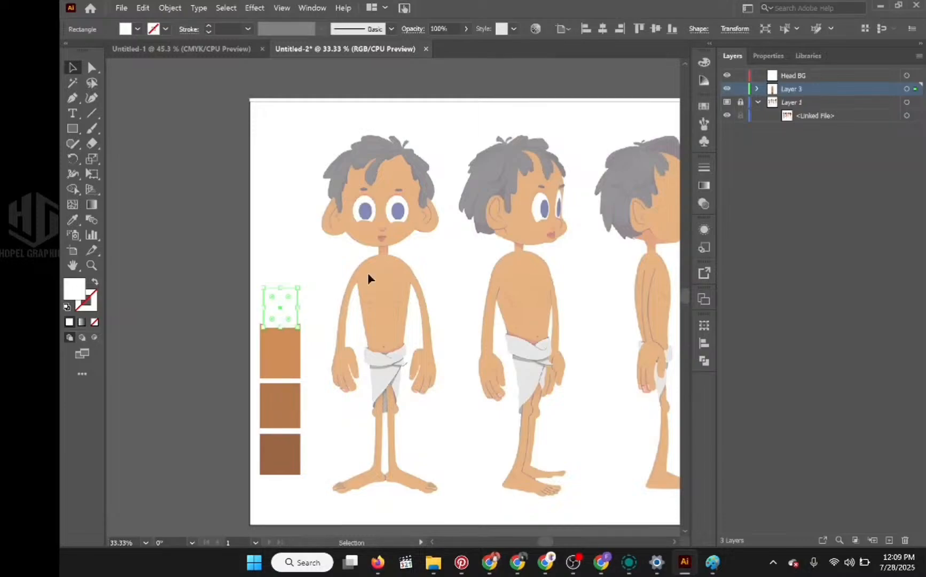
double_click(738, 90)
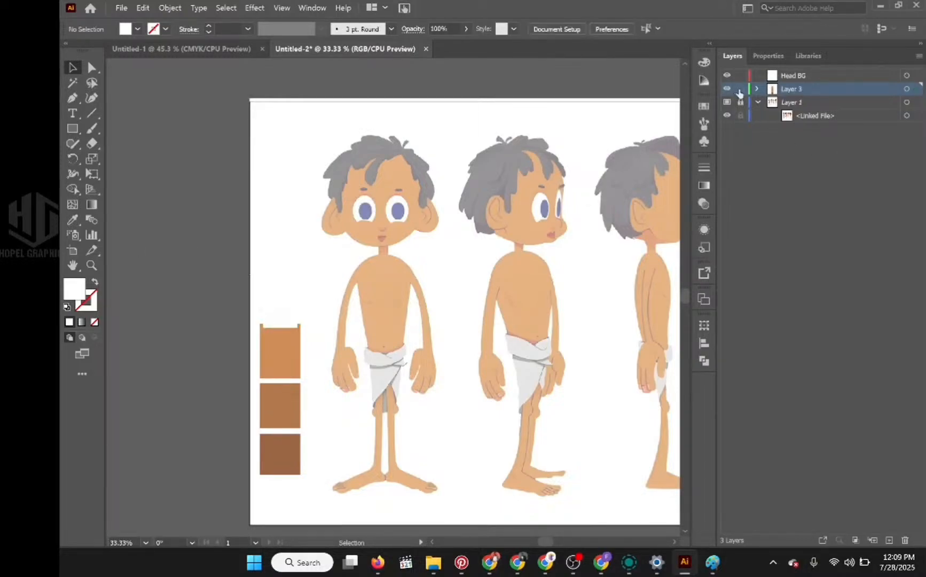
Set the fill to light grey by lowering its brightness to 80%
double_click(74, 289)
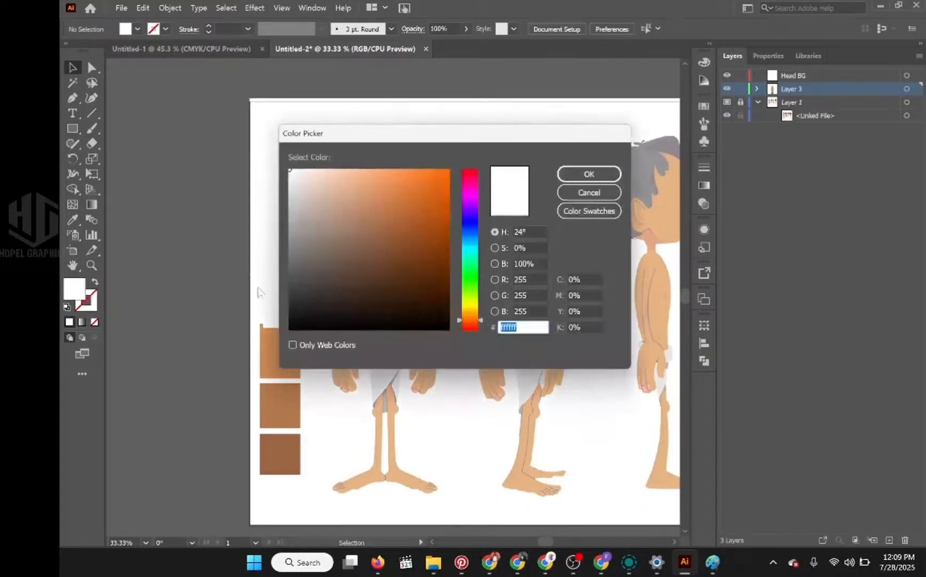
click(540, 262)
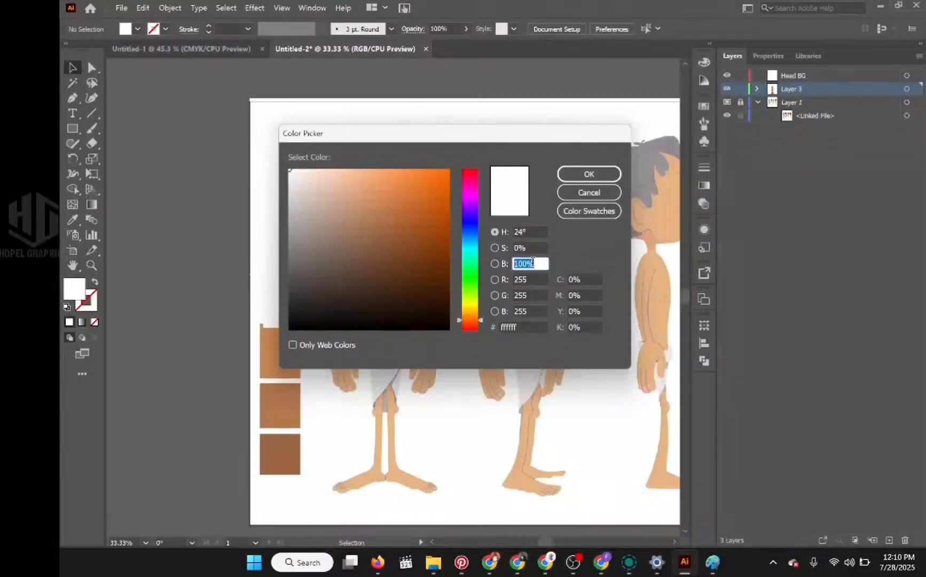
text(70)
key(Tab)
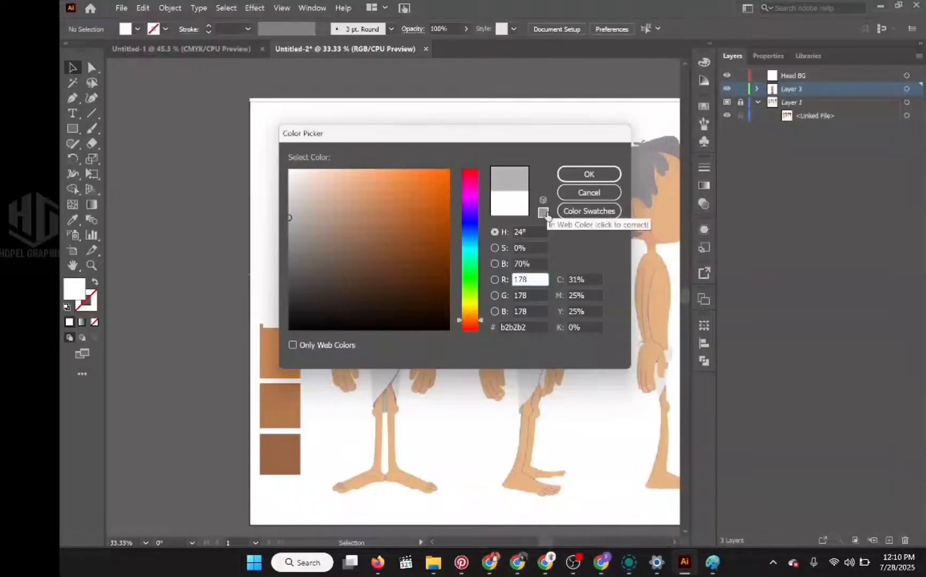
click(521, 264)
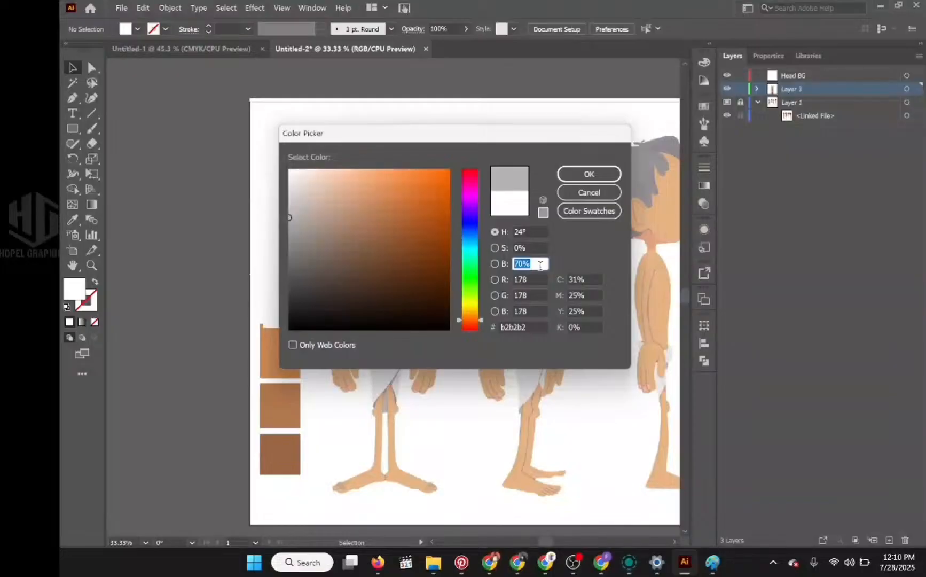
text(80)
click(545, 278)
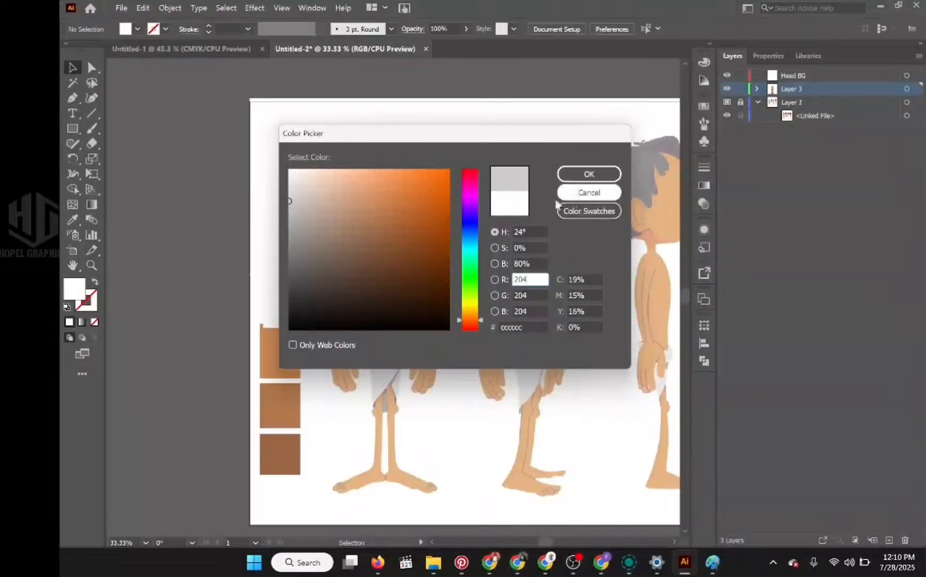
click(565, 176)
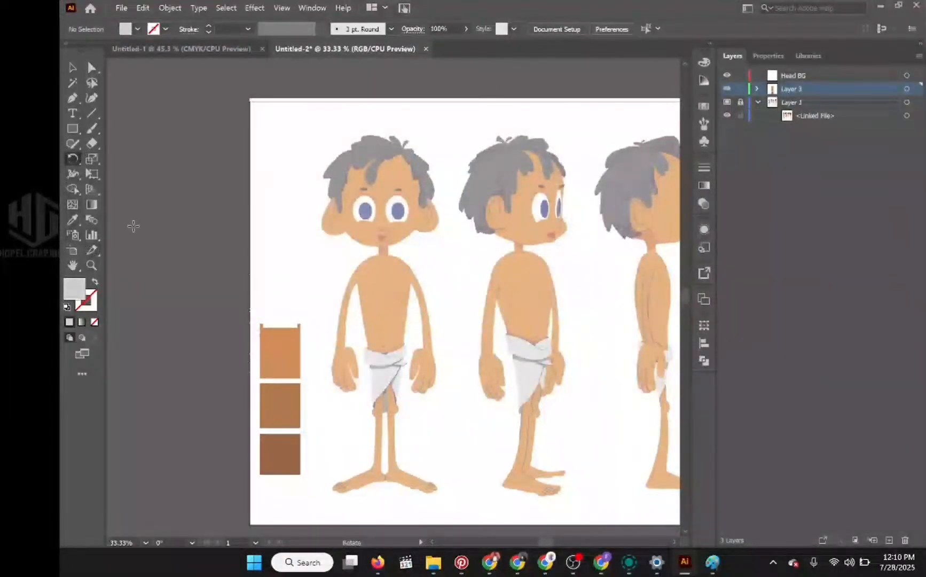
Draw a light grey swatch rectangle directly above the white swatch, and deselect it
click(73, 130)
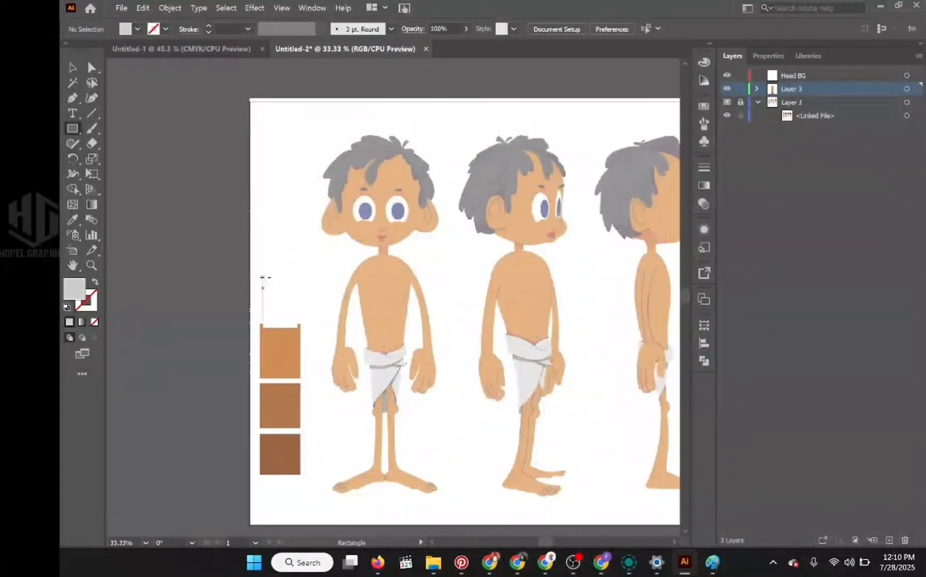
drag(262, 276, 301, 307)
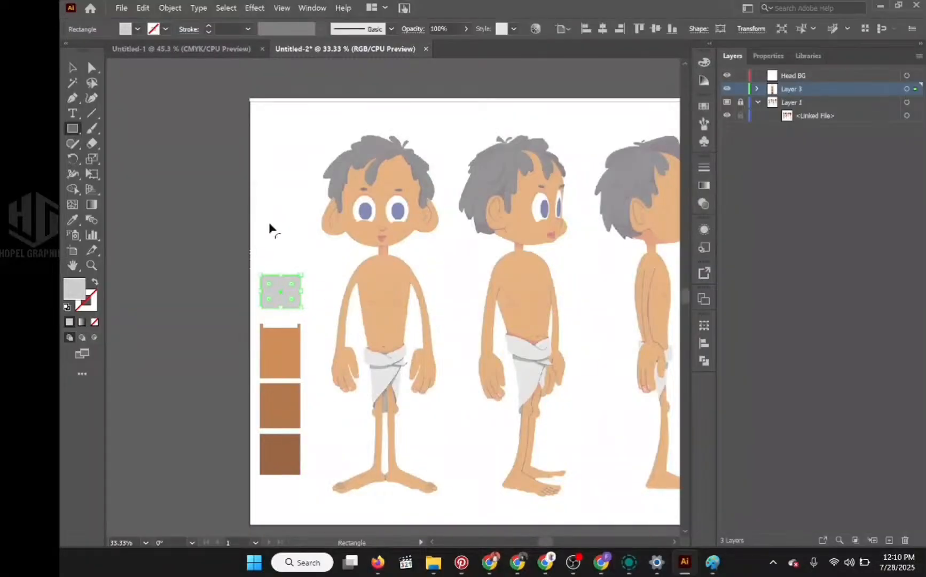
click(741, 90)
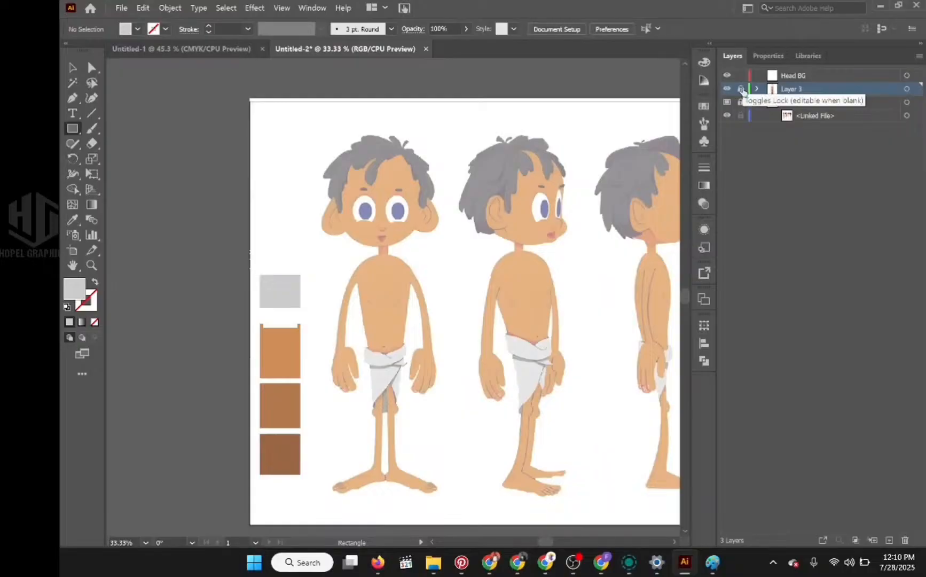
Draw a darker grey swatch with the fill at 65% brightness above the light grey one, and lock Layer 3
double_click(75, 286)
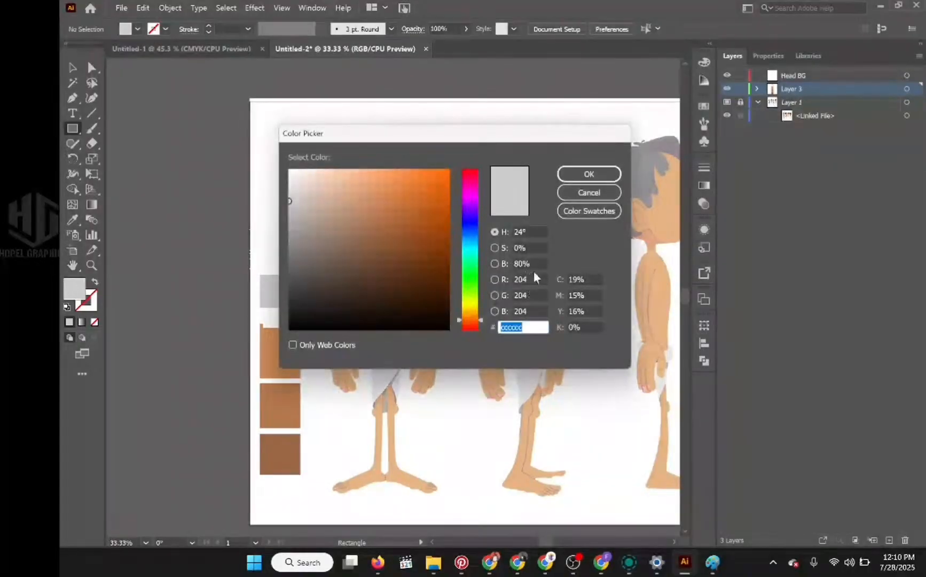
click(522, 264)
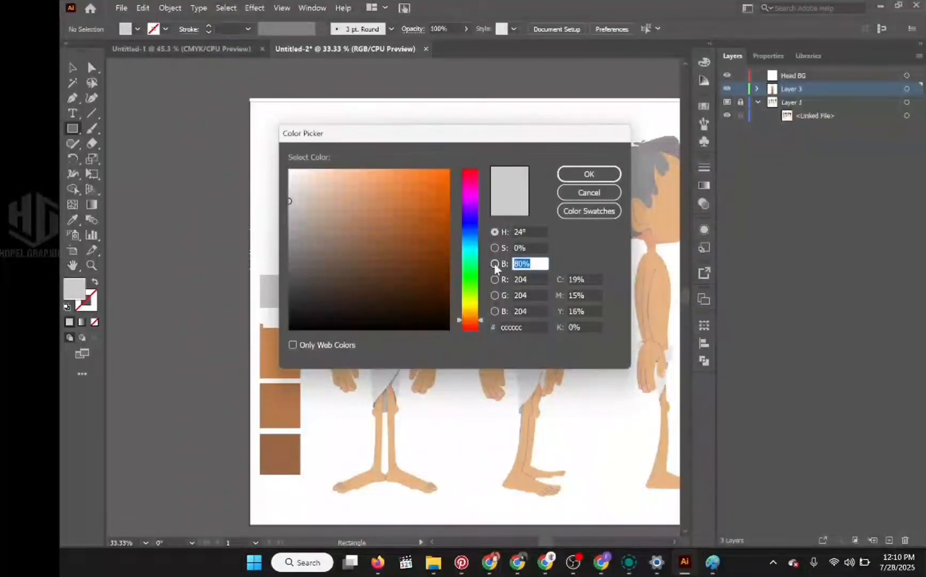
key(BackSpace)
text(65)
key(Tab)
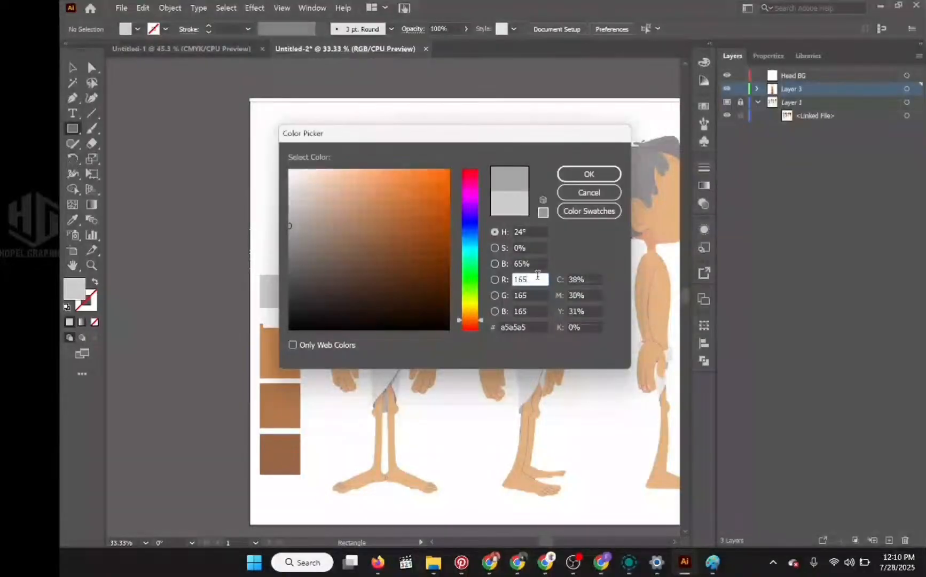
click(603, 174)
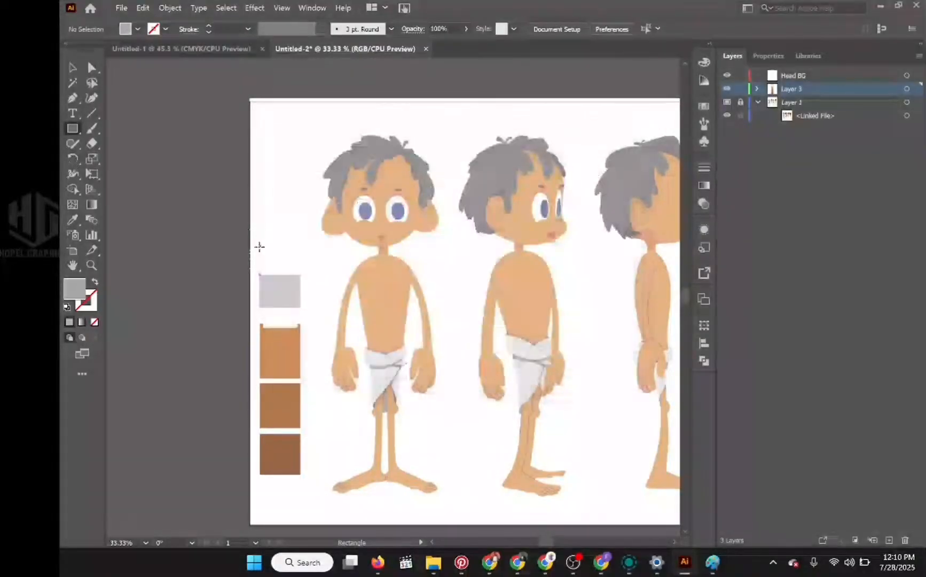
drag(260, 245, 310, 283)
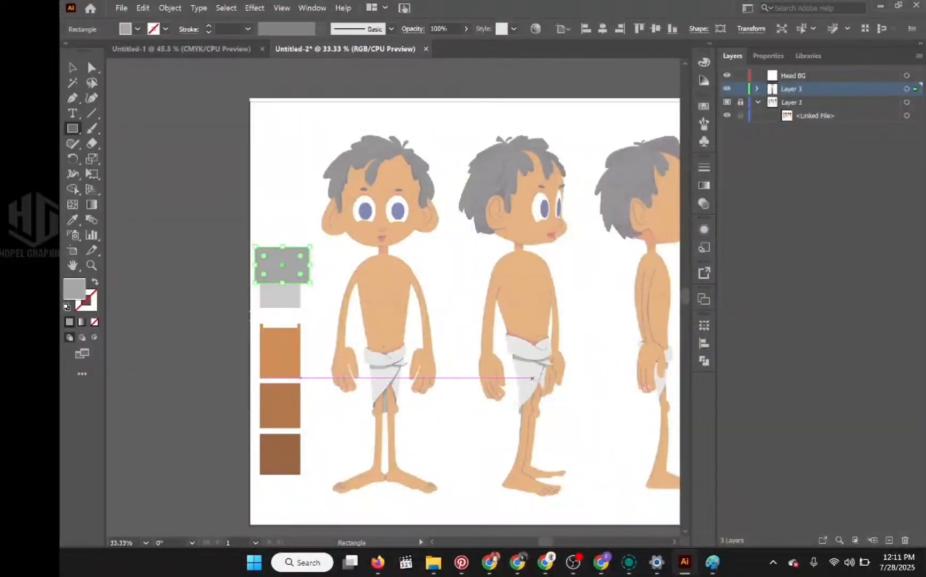
click(741, 89)
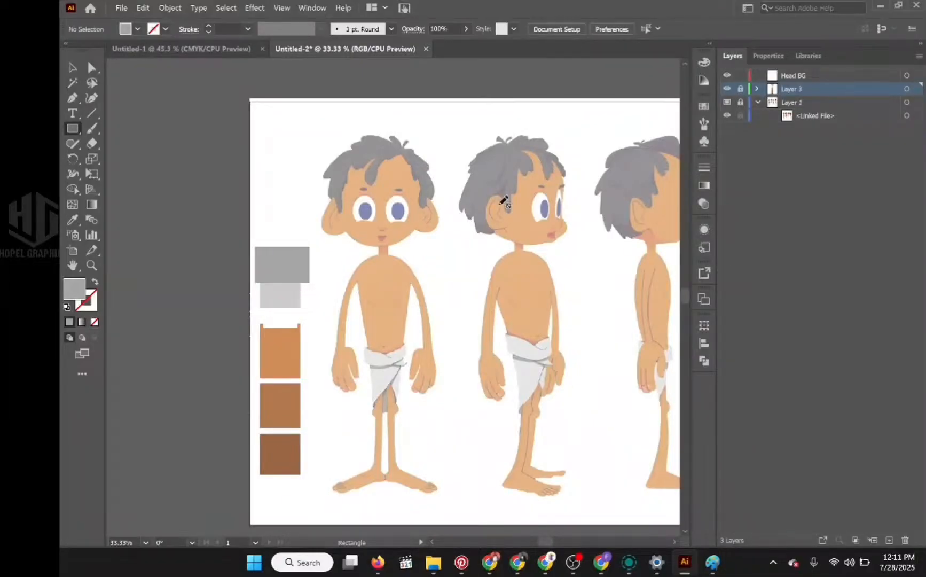
Make the Head BG layer active and sample the lightest skin swatch as the fill colour
click(808, 76)
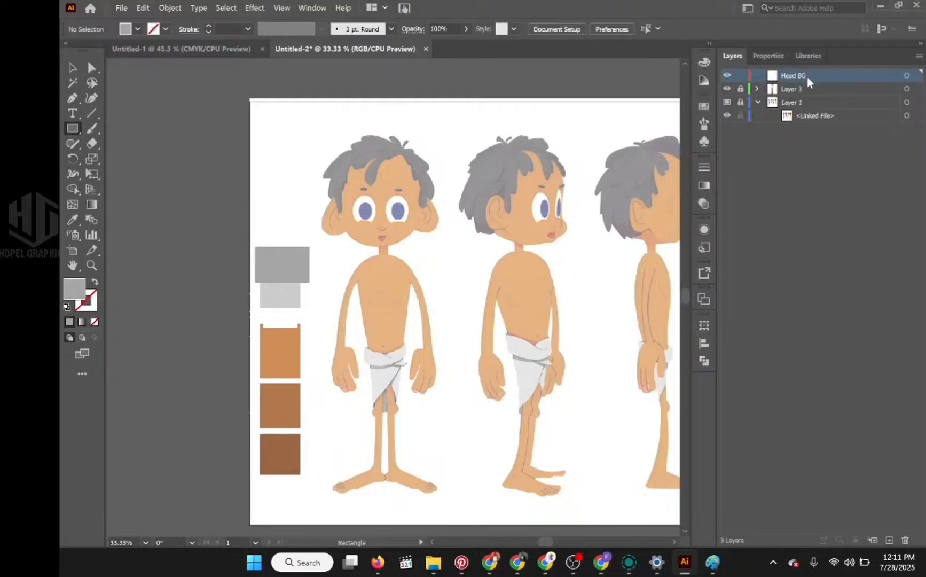
click(75, 99)
key(n)
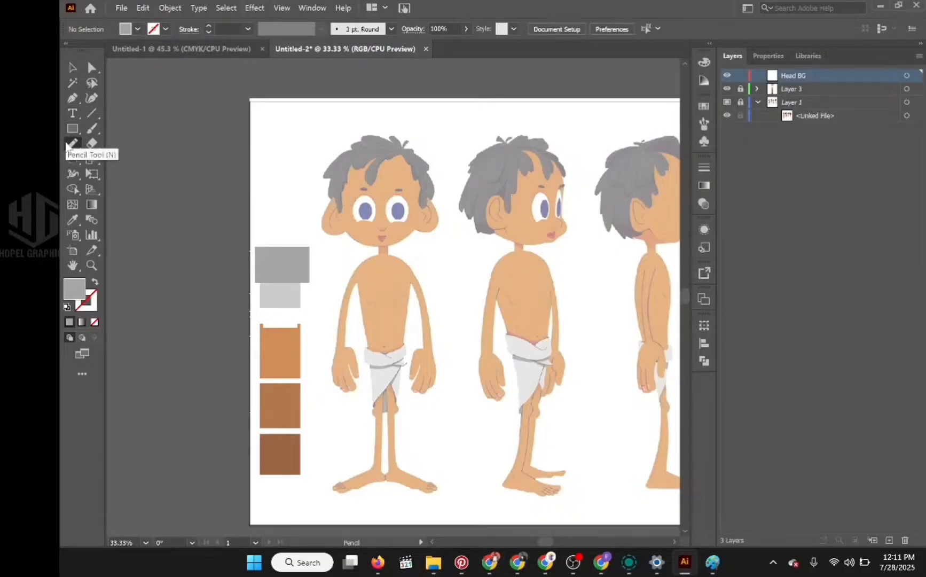
click(73, 219)
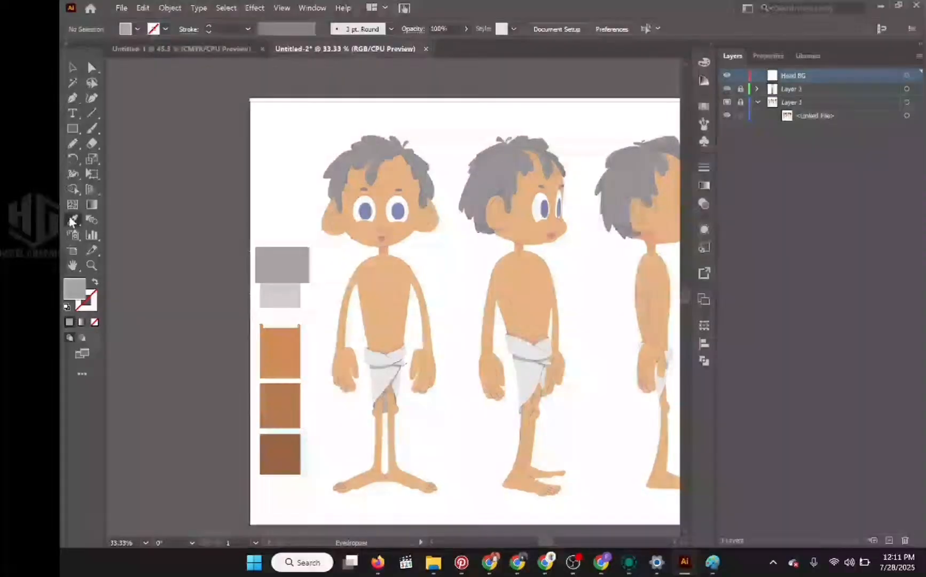
click(277, 355)
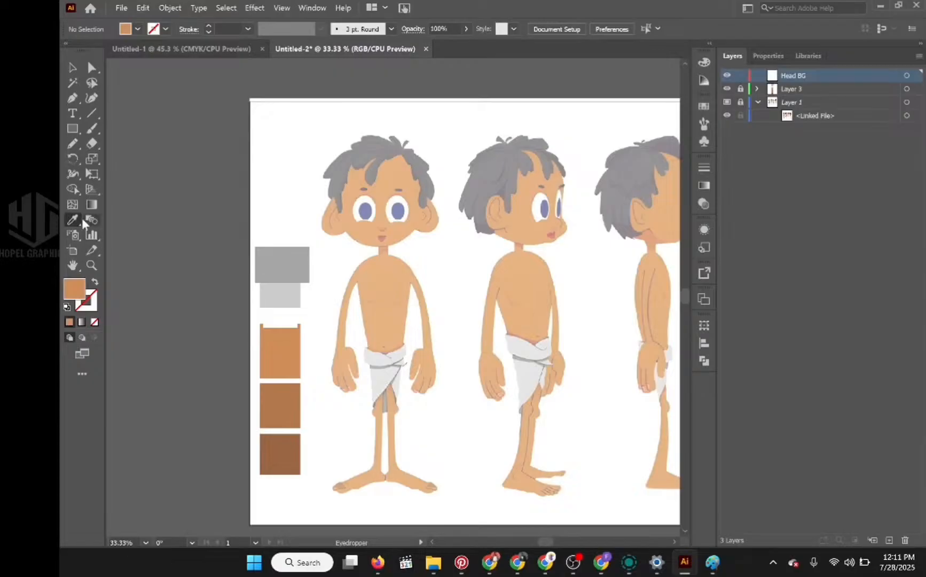
Trace the front-view head with both ears as one closed, filled shape using the Pencil tool
click(73, 143)
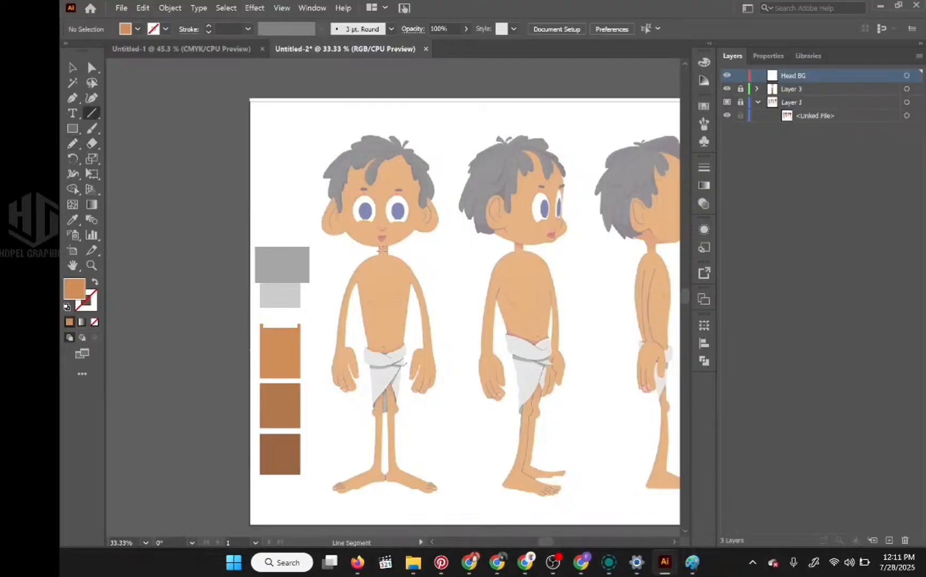
key(backslash)
key(n)
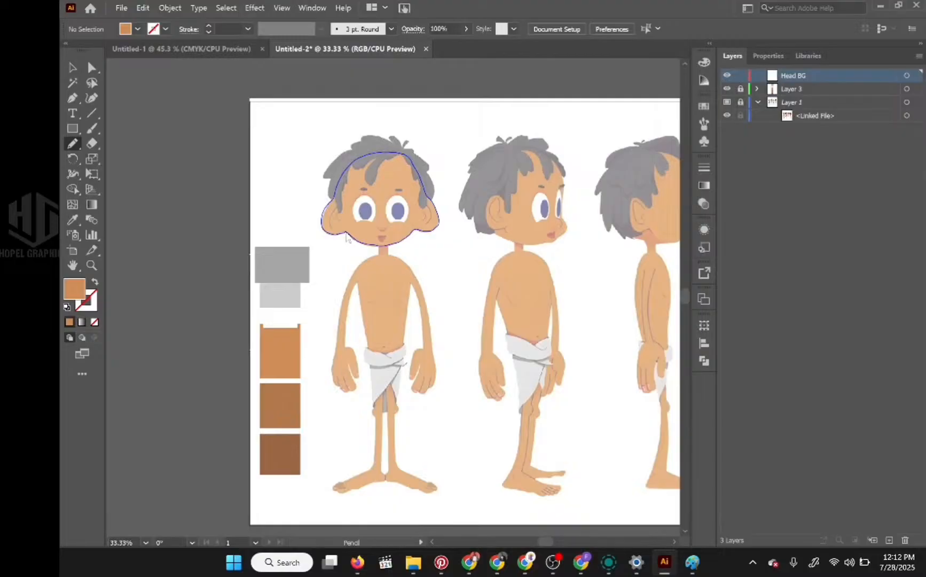
drag(346, 237, 344, 234)
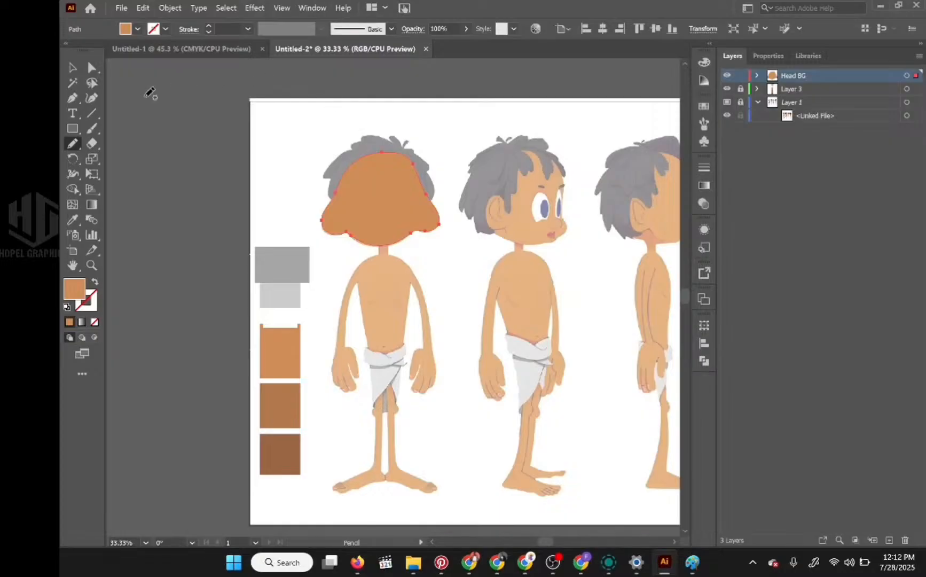
Remove the head shape's fill and redraw its outline along the chin and the left-hand ear to follow the template
click(94, 321)
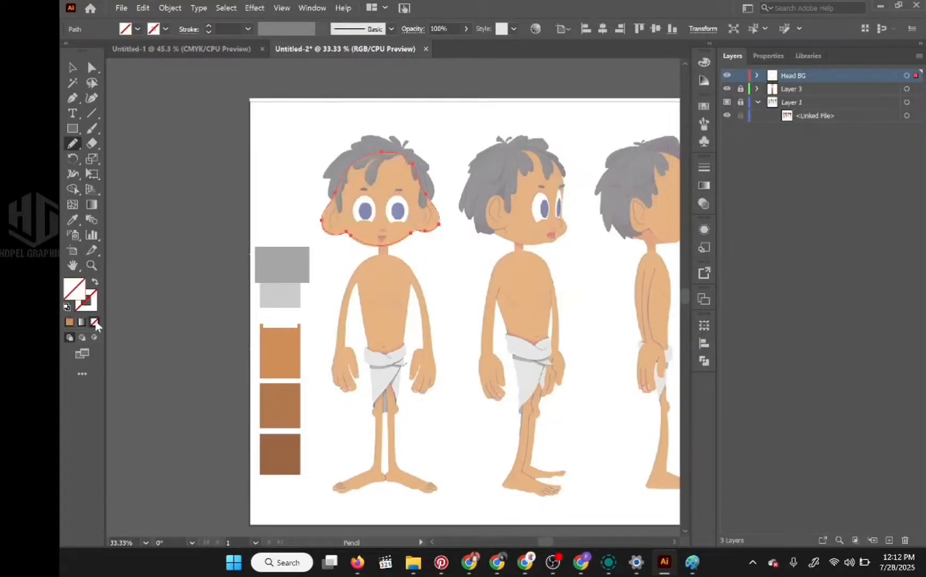
scroll(371, 218, up, 2)
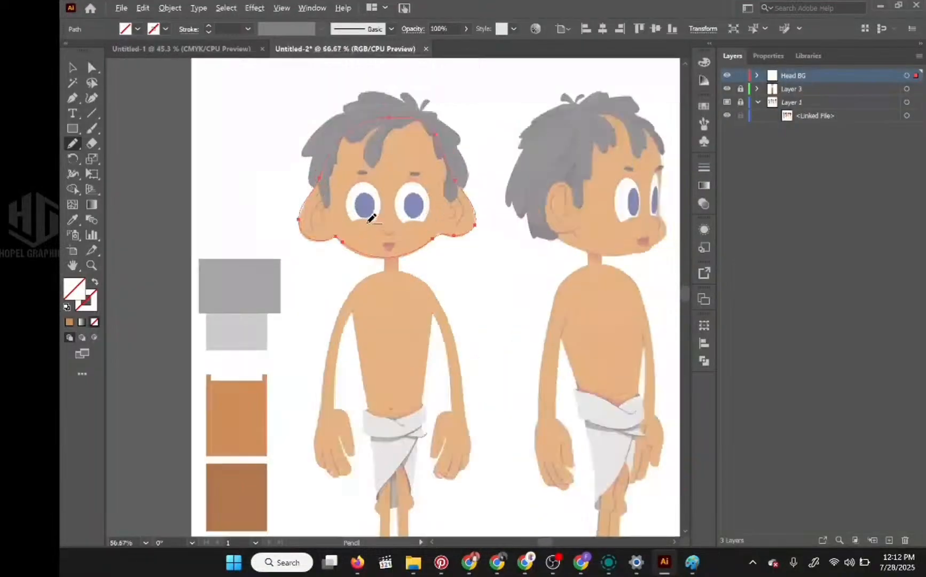
scroll(372, 218, up, 1)
scroll(372, 219, up, 1)
scroll(372, 221, down, 1)
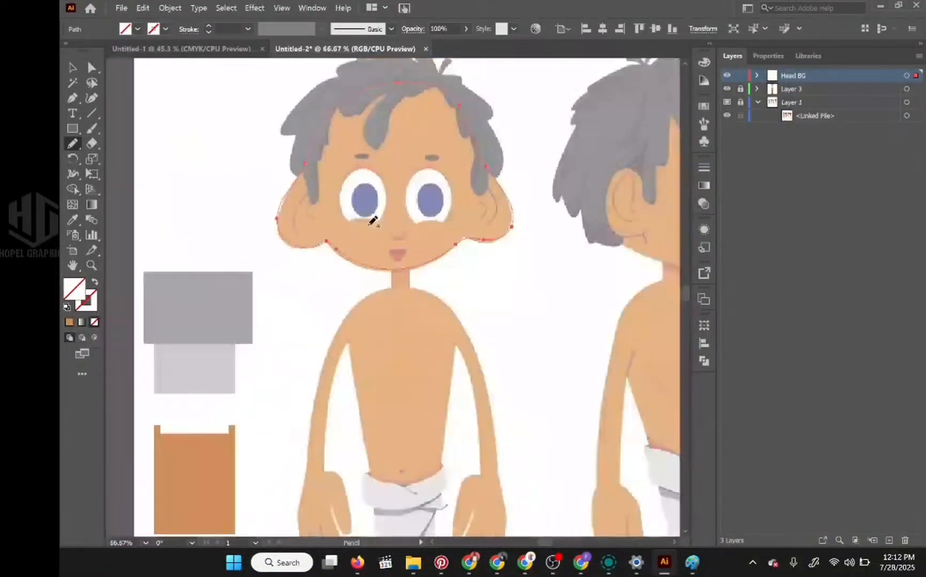
key(ctrl+shift+a)
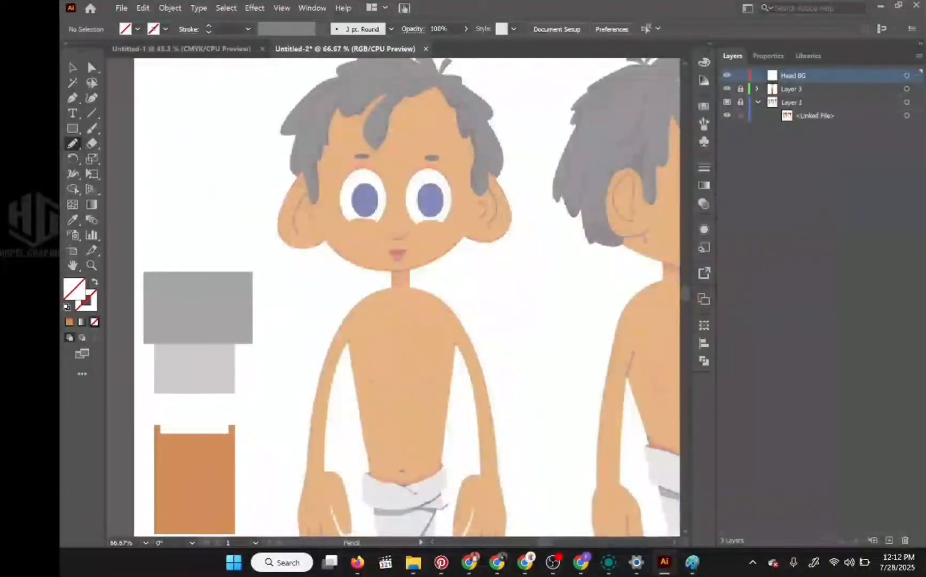
key(ctrl+z)
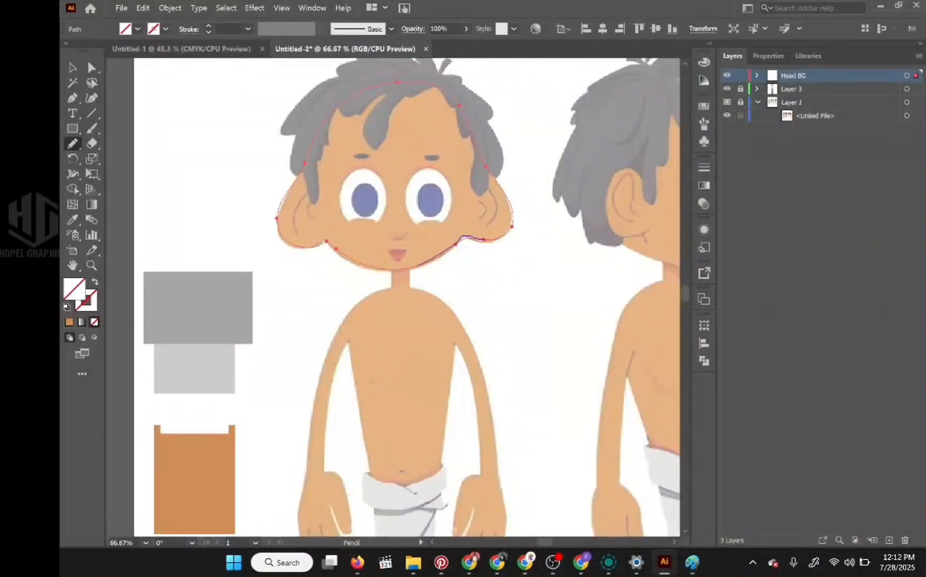
drag(418, 266, 386, 270)
mouse_move(296, 248)
mouse_down()
mouse_move(283, 243)
mouse_move(284, 192)
mouse_up()
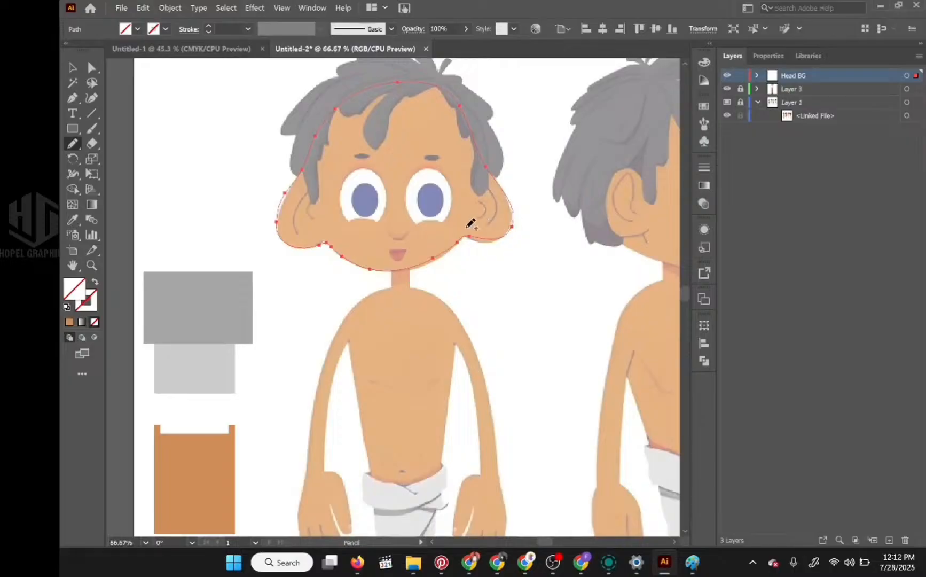
Refine the head outline with the Pencil tool along the jaw and around the right-hand ear
scroll(470, 224, down, 1)
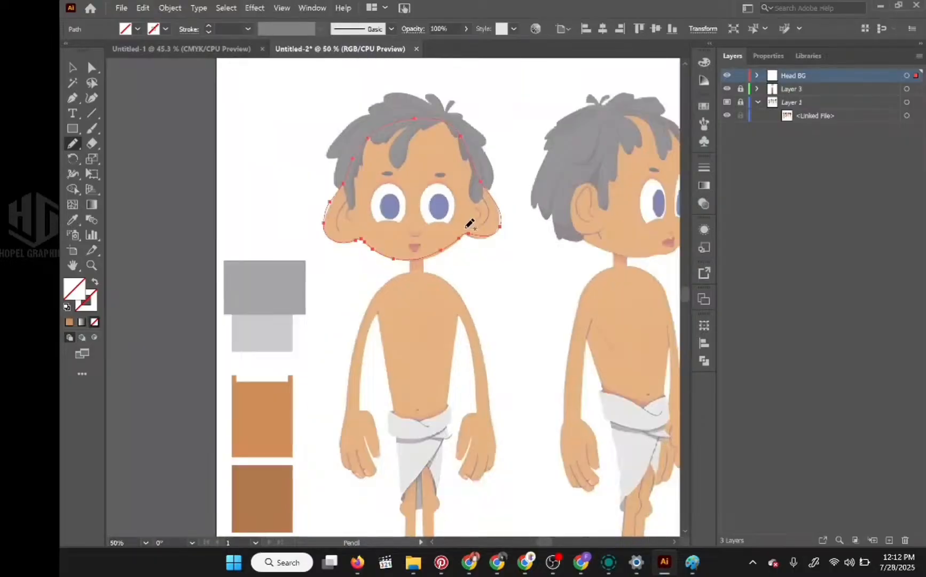
scroll(471, 223, up, 2)
scroll(470, 223, down, 1)
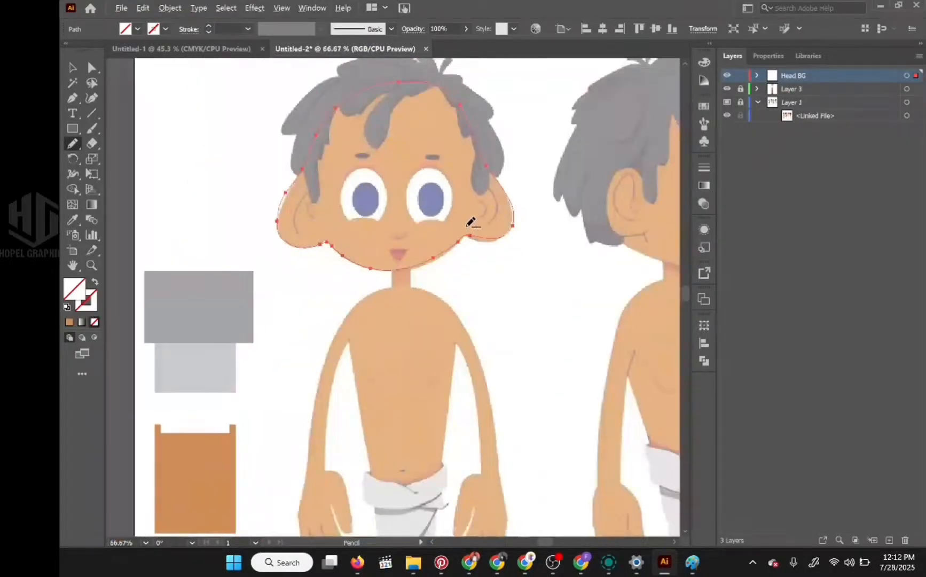
scroll(470, 223, up, 2)
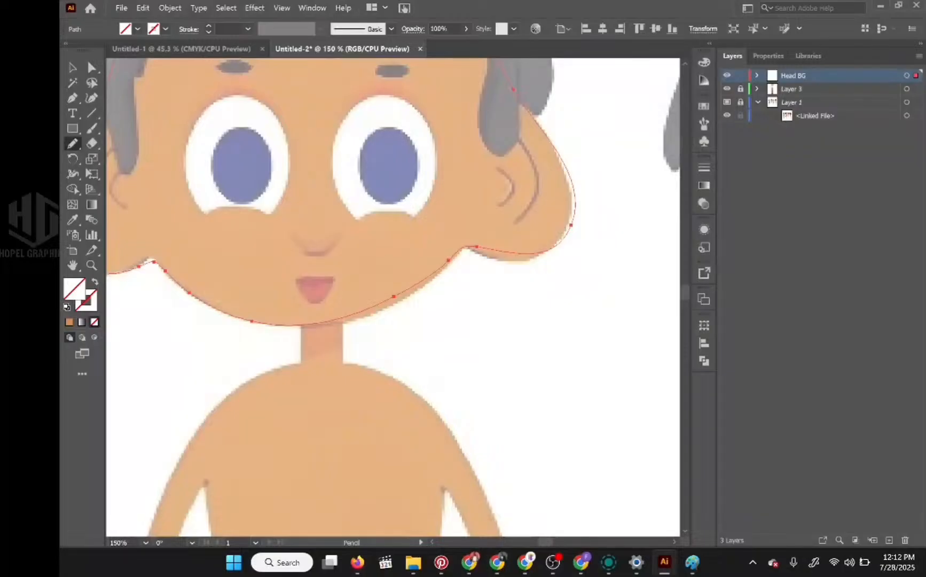
mouse_move(465, 248)
mouse_down()
mouse_move(376, 313)
mouse_move(304, 326)
mouse_move(249, 321)
mouse_move(269, 325)
mouse_up()
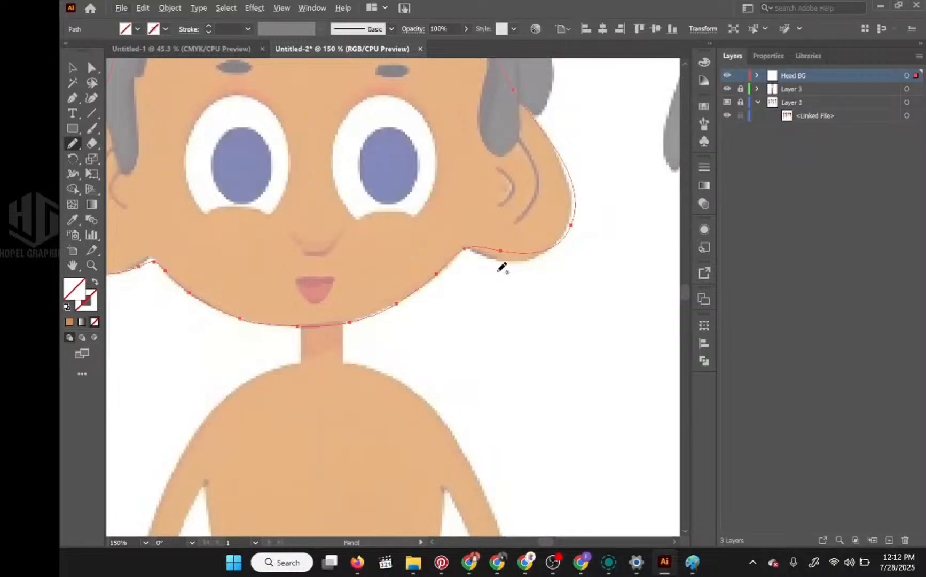
drag(466, 249, 502, 260)
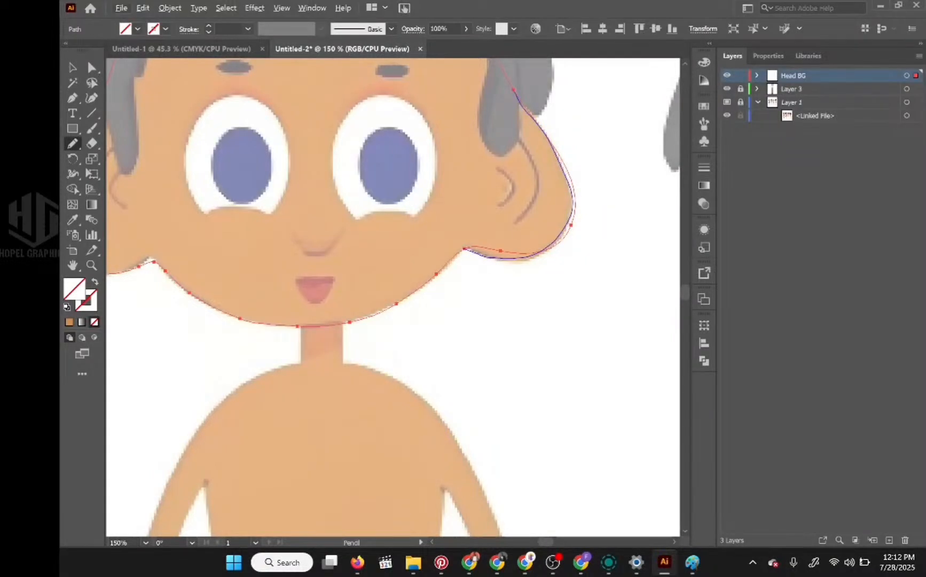
drag(512, 88, 511, 87)
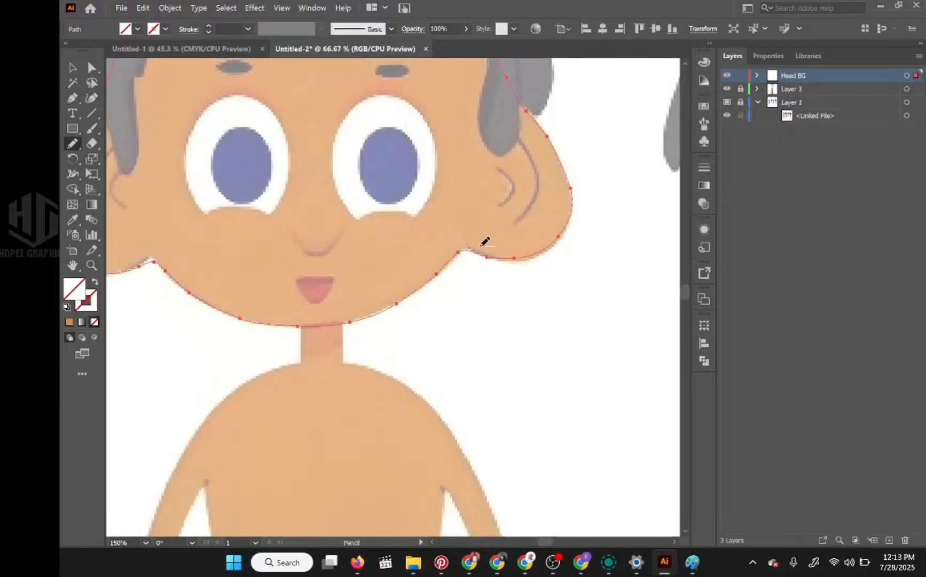
Expand the Head BG layer and reapply the skin fill ce8d57 to the head shape
scroll(484, 241, down, 1)
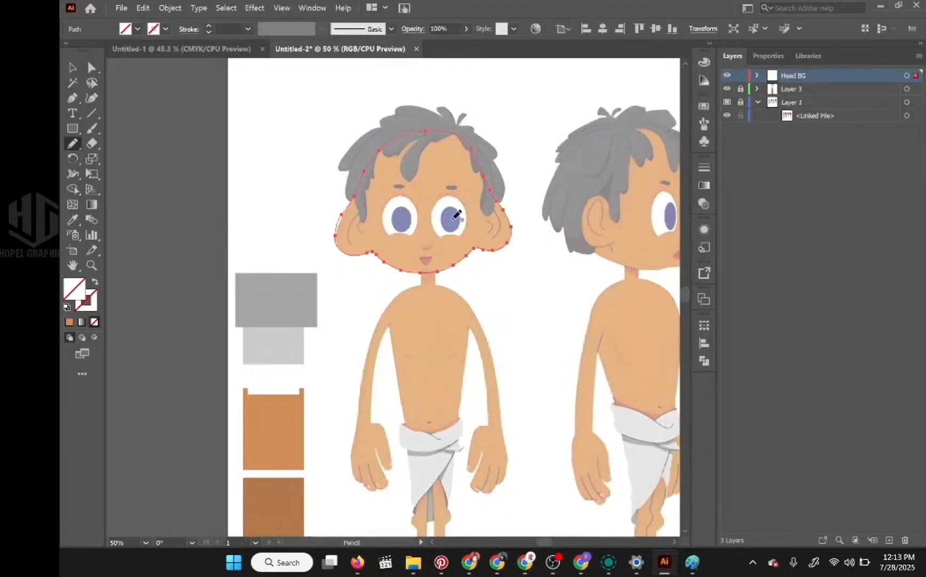
click(756, 75)
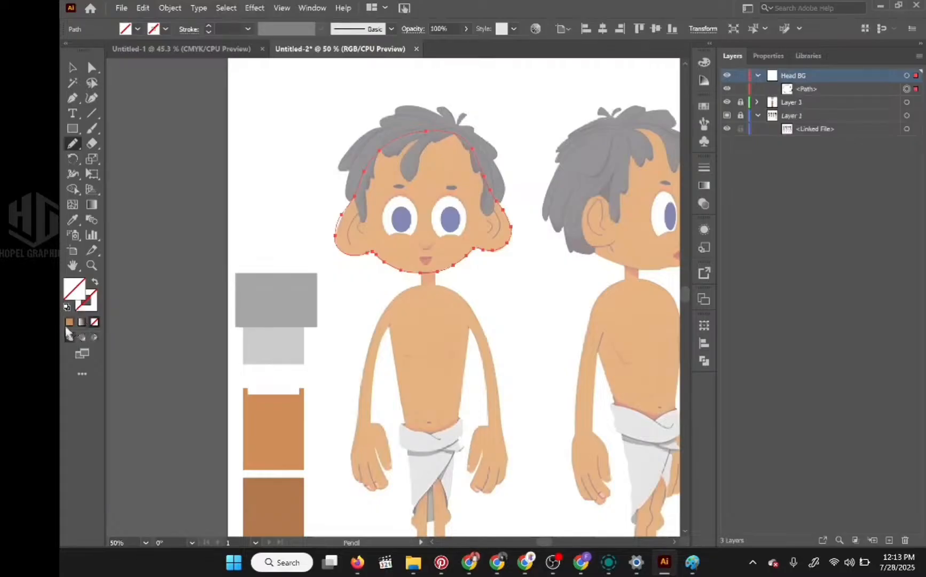
click(69, 322)
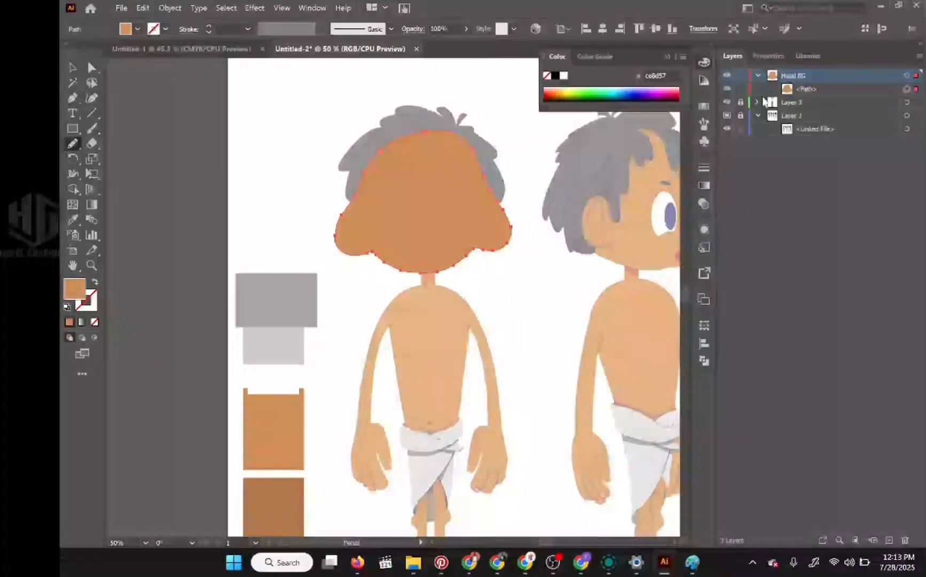
Switch to the Ellipse tool, hiding the head path to expose the template's face and showing it again
click(727, 89)
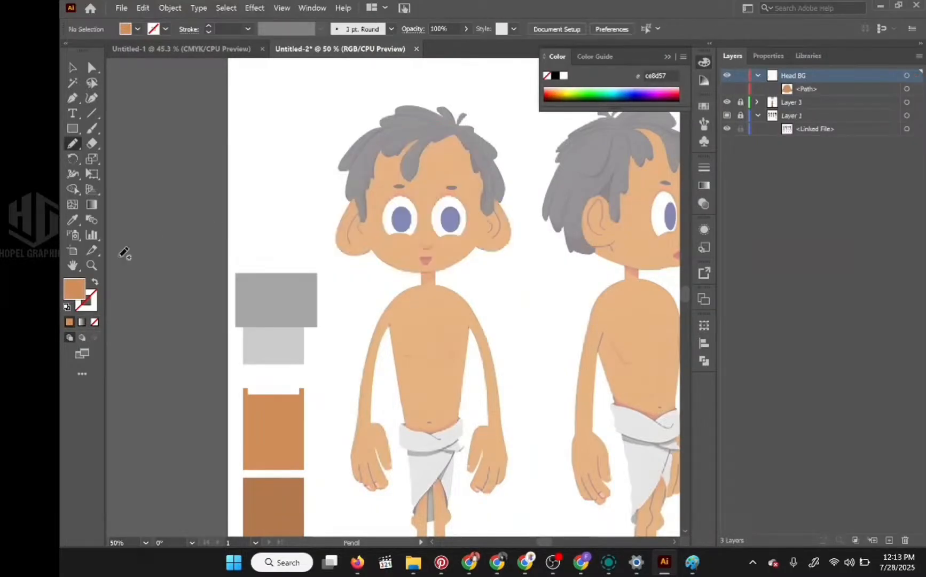
drag(73, 129, 133, 154)
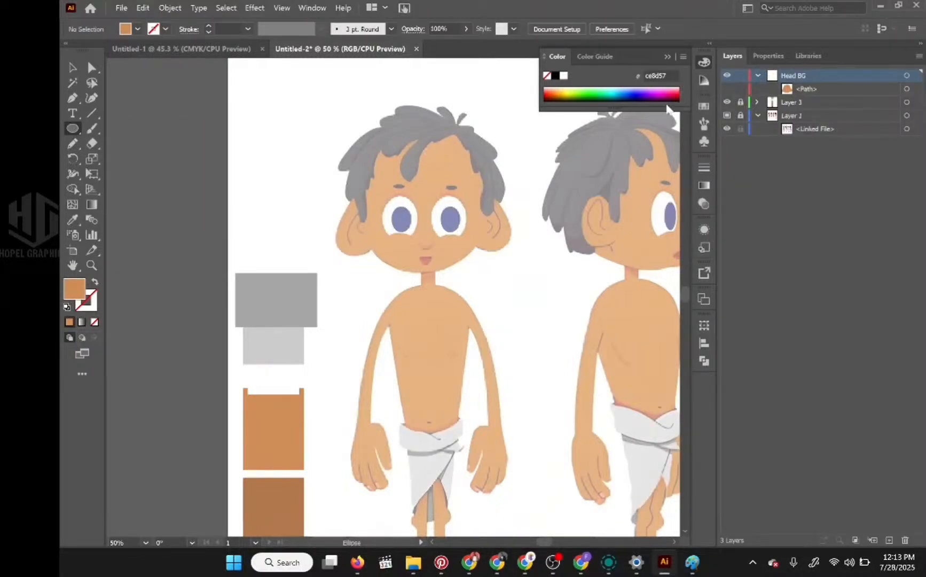
click(667, 57)
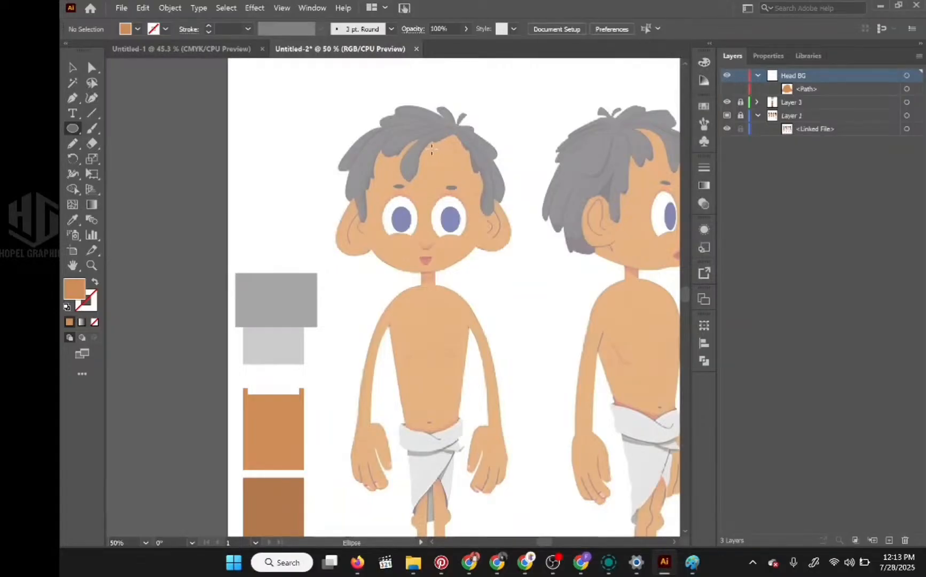
click(726, 89)
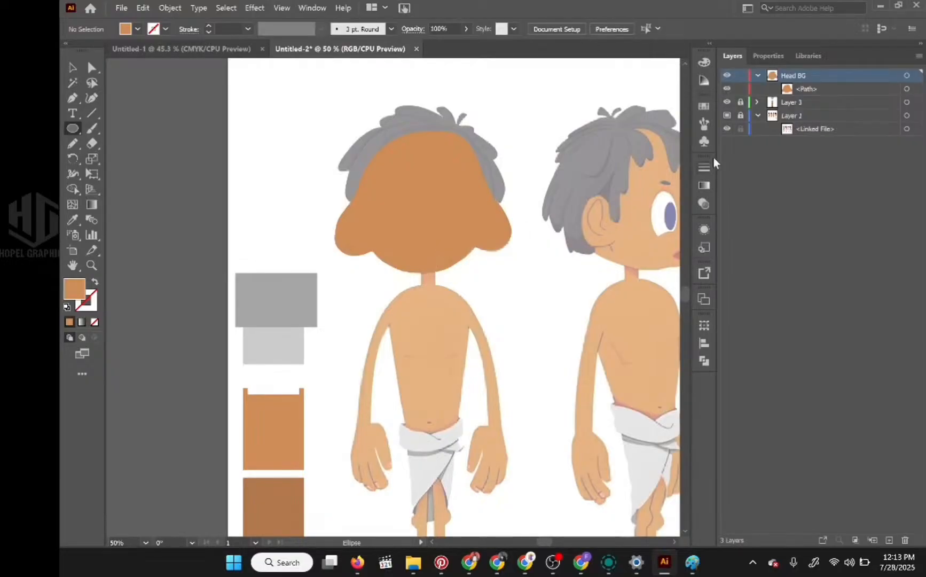
Draw an ellipse over the front-view face and another over the left-hand ear, hiding the existing head shapes to expose the template
click(727, 89)
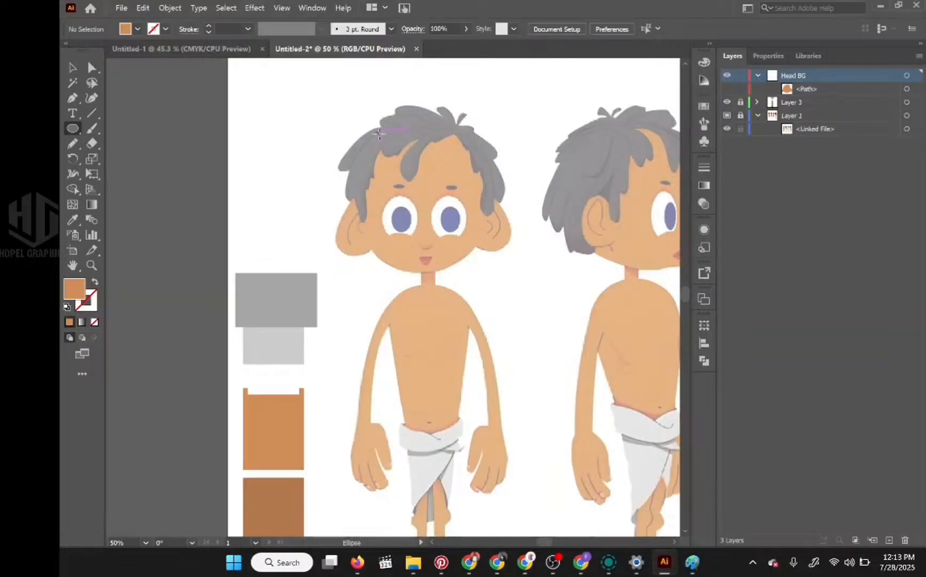
drag(379, 133, 489, 274)
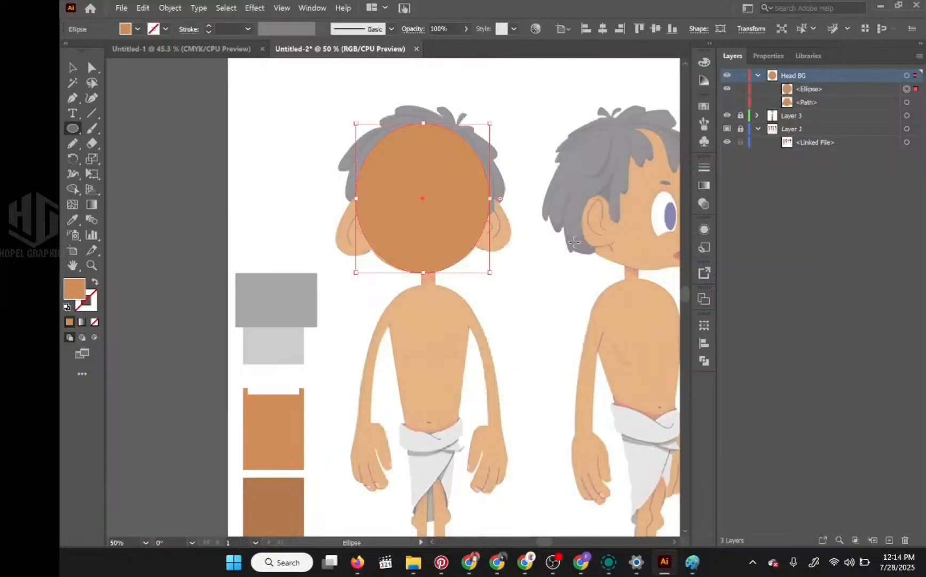
click(726, 90)
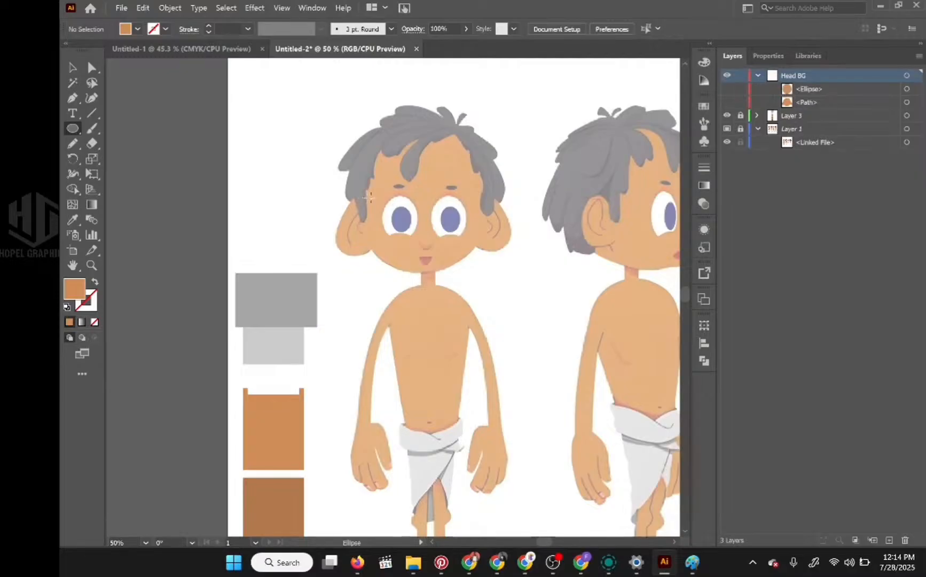
drag(370, 197, 338, 257)
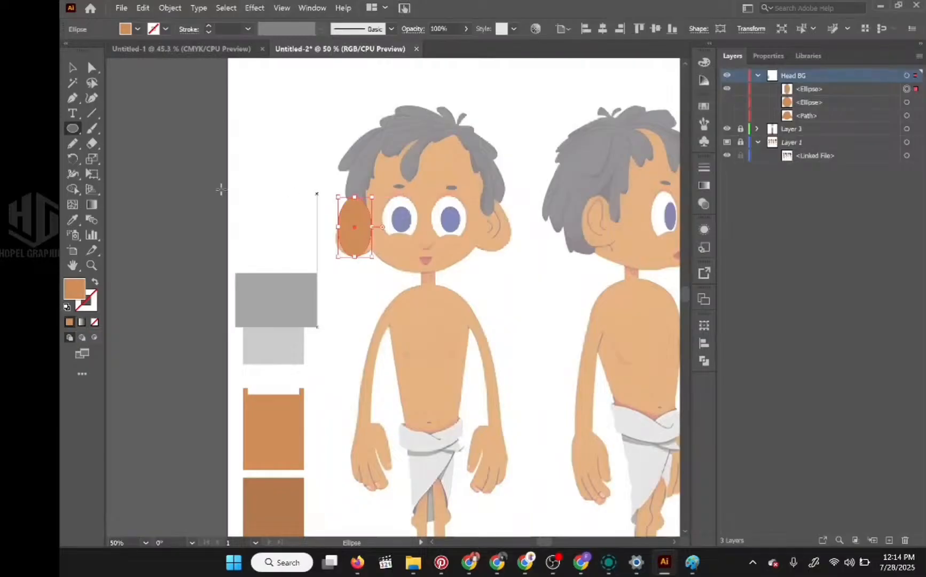
Remove the ear ellipse's fill and move its four anchor points with the Pen tool to match the template ear's outline
click(72, 97)
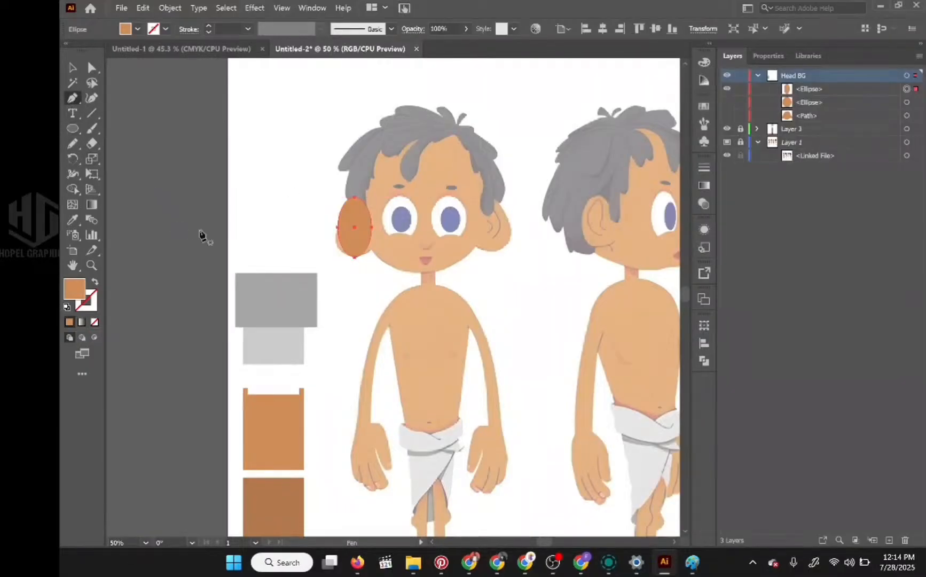
click(94, 321)
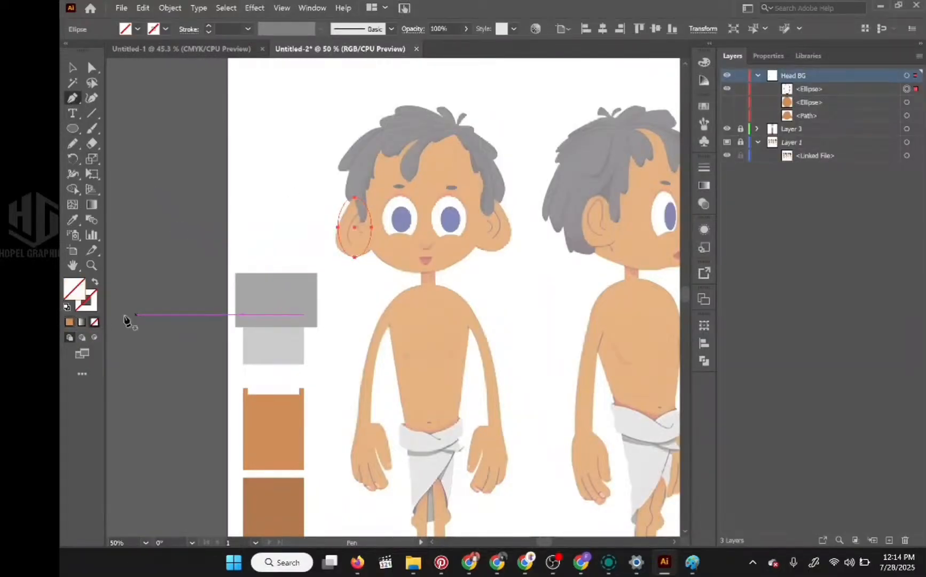
scroll(360, 239, up, 4)
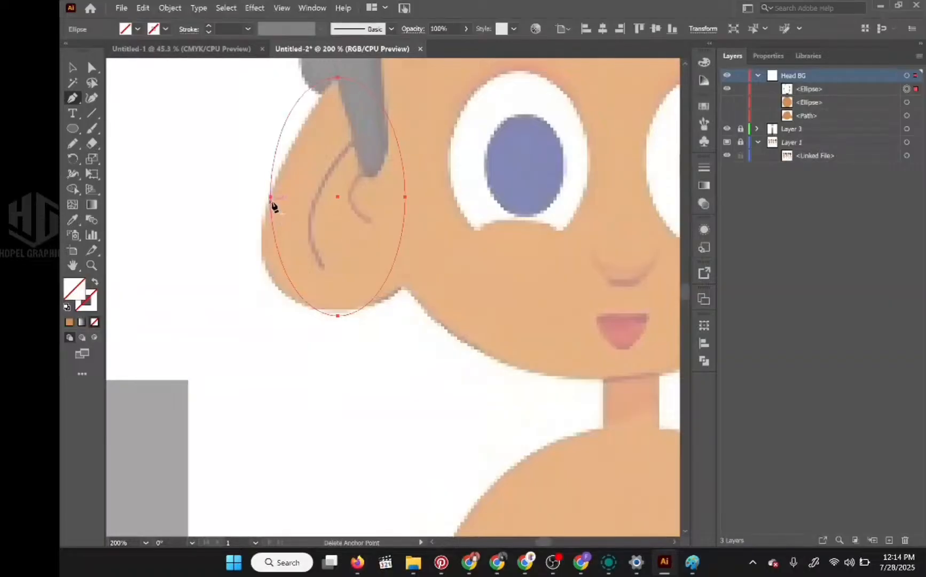
drag(271, 200, 261, 231)
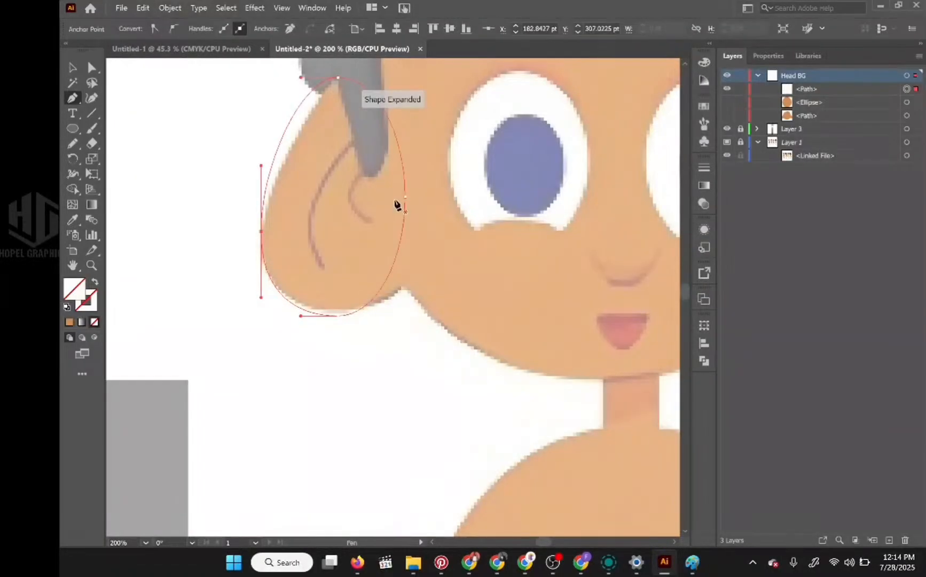
drag(337, 78, 363, 78)
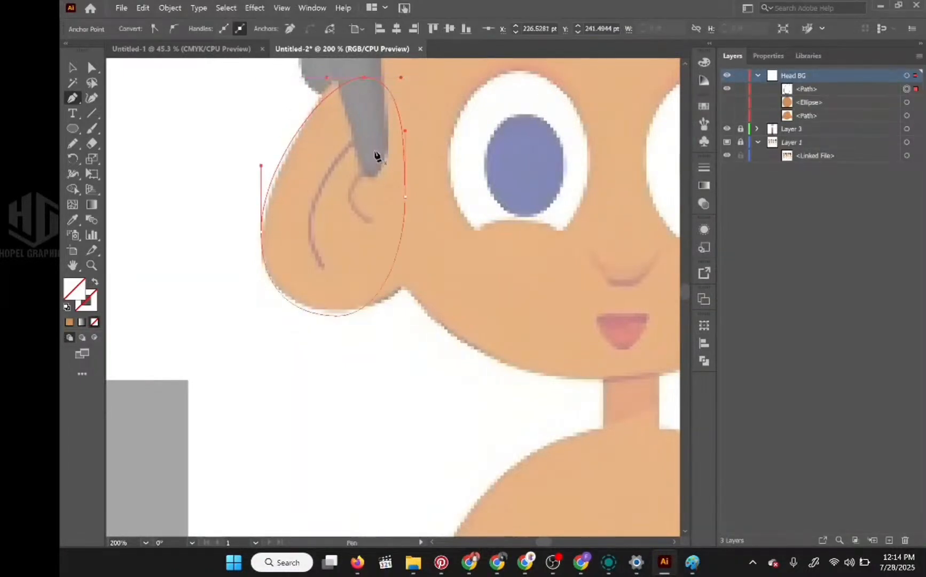
drag(405, 198, 441, 202)
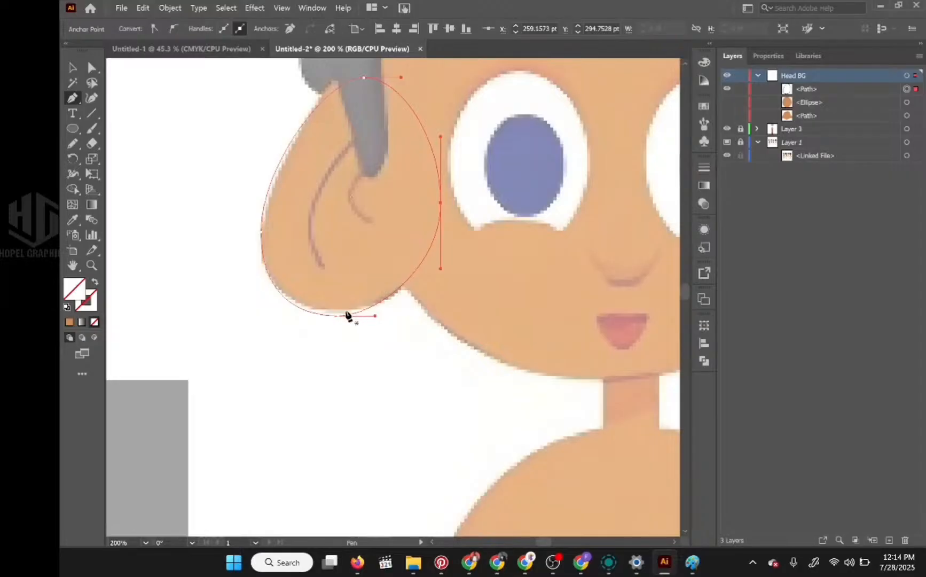
drag(341, 320, 343, 314)
scroll(426, 298, down, 3)
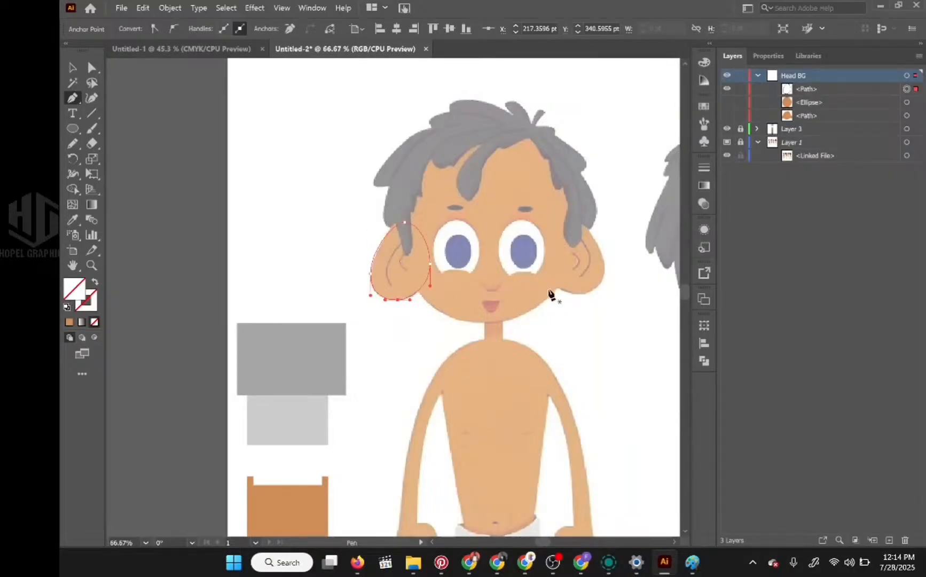
Create a new layer above Head BG and move the ear path into it
click(74, 69)
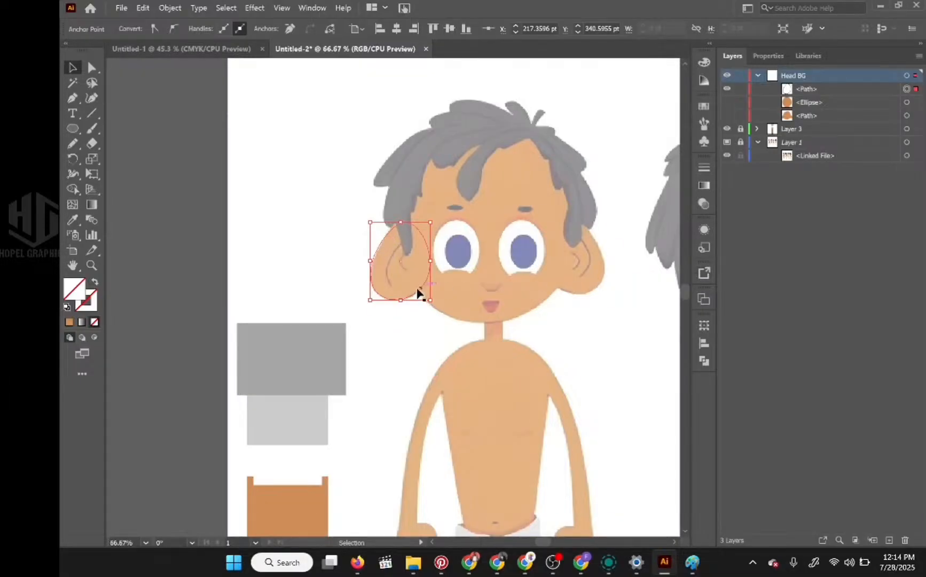
scroll(414, 294, up, 2)
scroll(415, 294, down, 2)
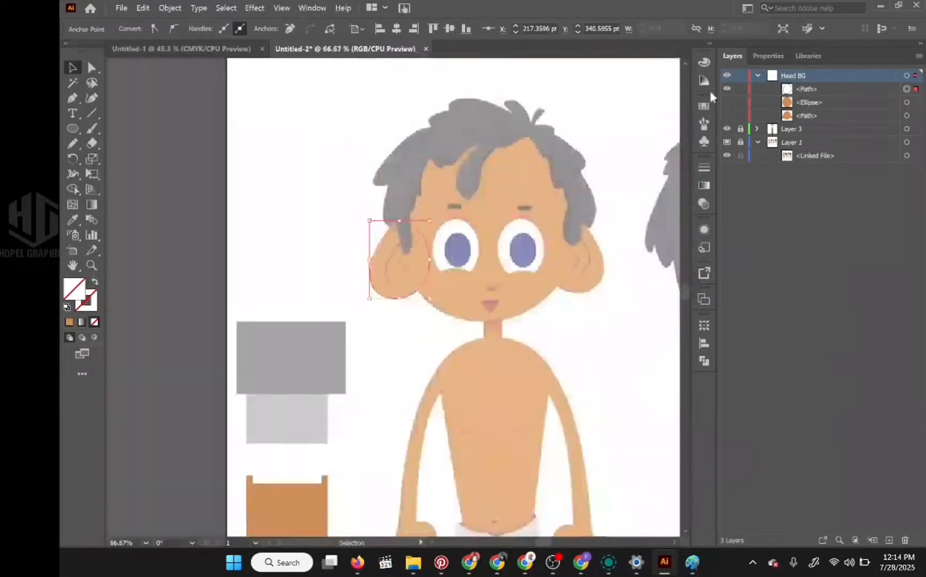
click(807, 91)
click(812, 76)
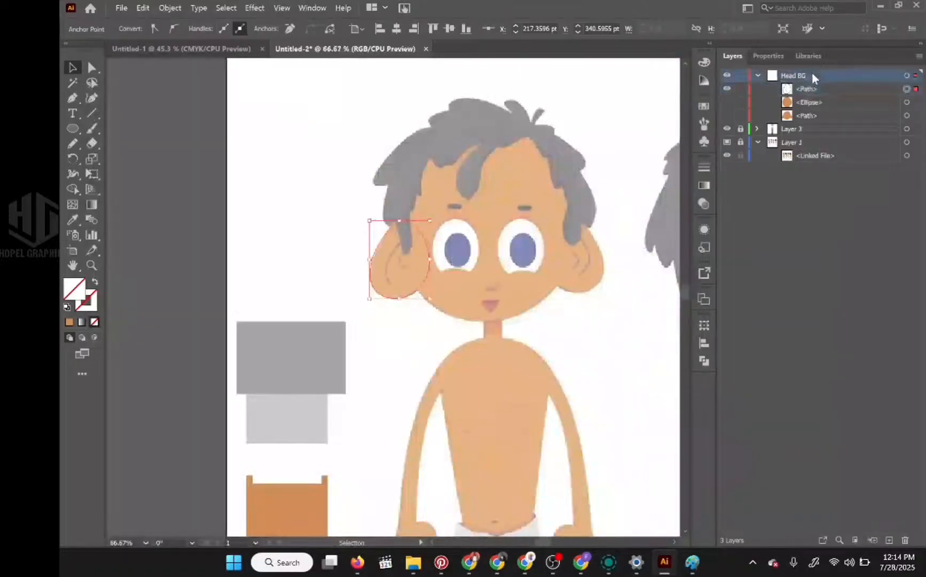
click(890, 540)
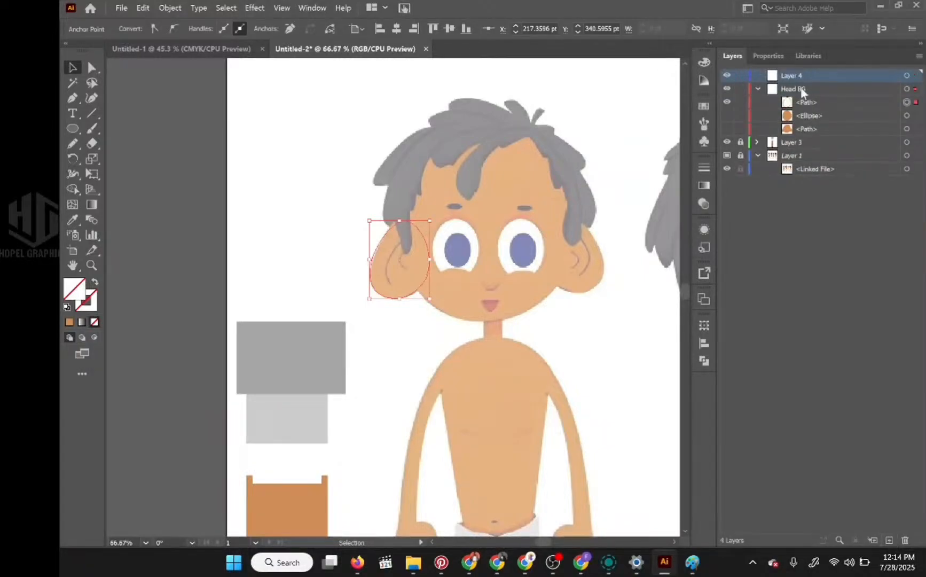
drag(807, 102, 813, 78)
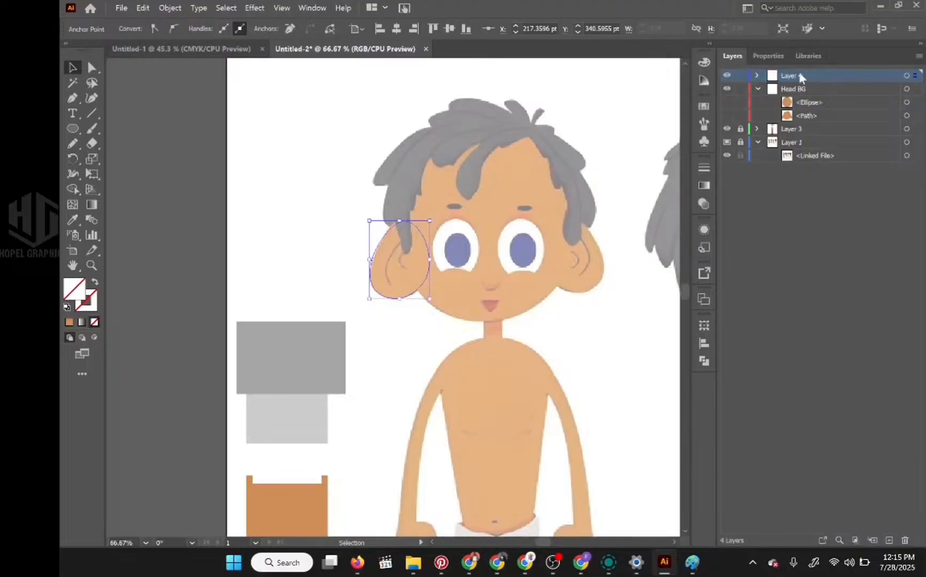
Rename the new ear layer as Right Ear
double_click(791, 75)
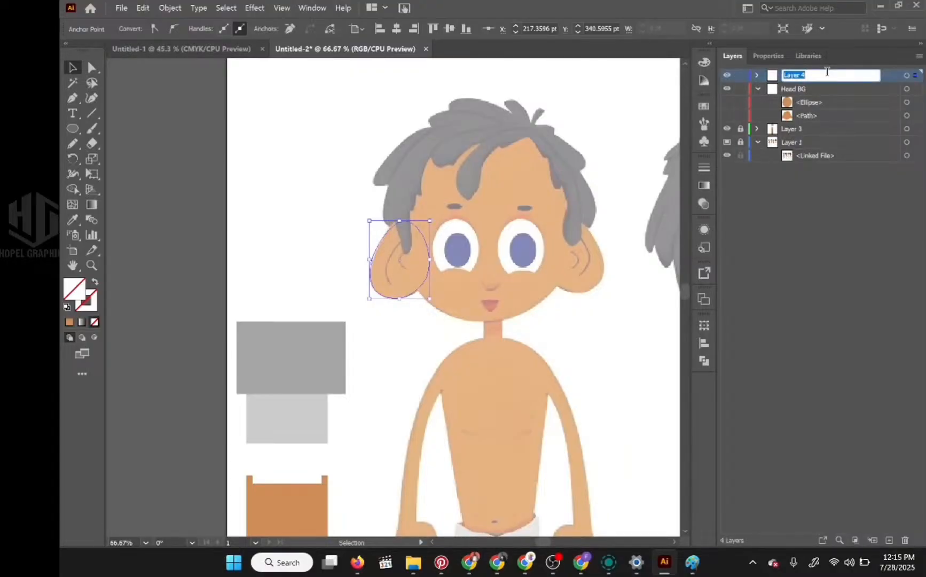
text(E)
text(R)
text(ight Ear)
key(Return)
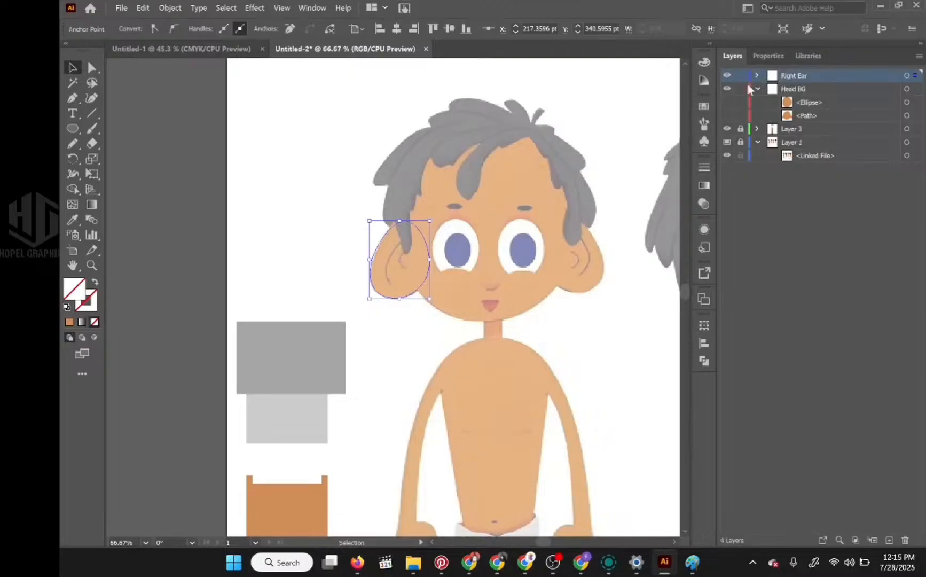
Hide the Right Ear layer, compare the head ellipse with the template, and delete the old traced head path from Head BG
click(727, 75)
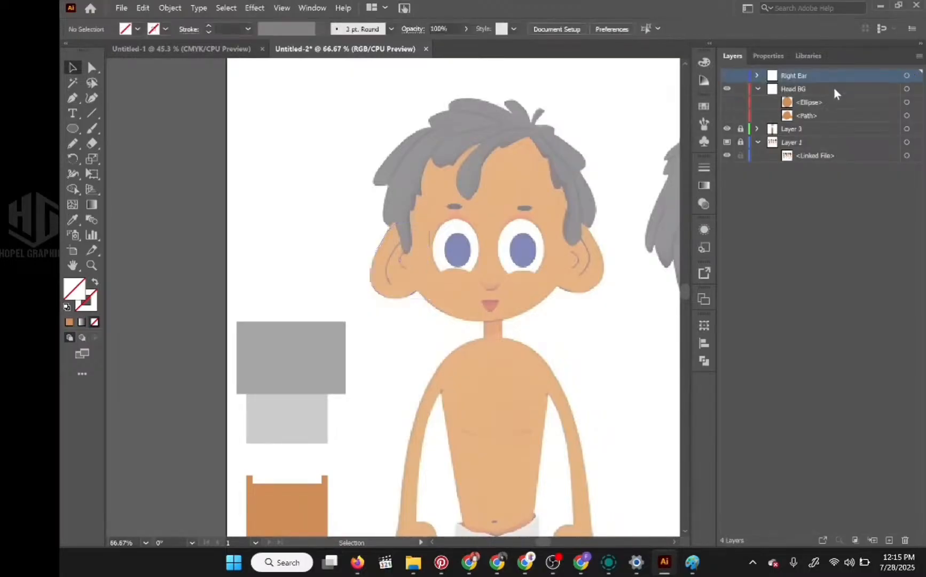
click(836, 101)
click(727, 102)
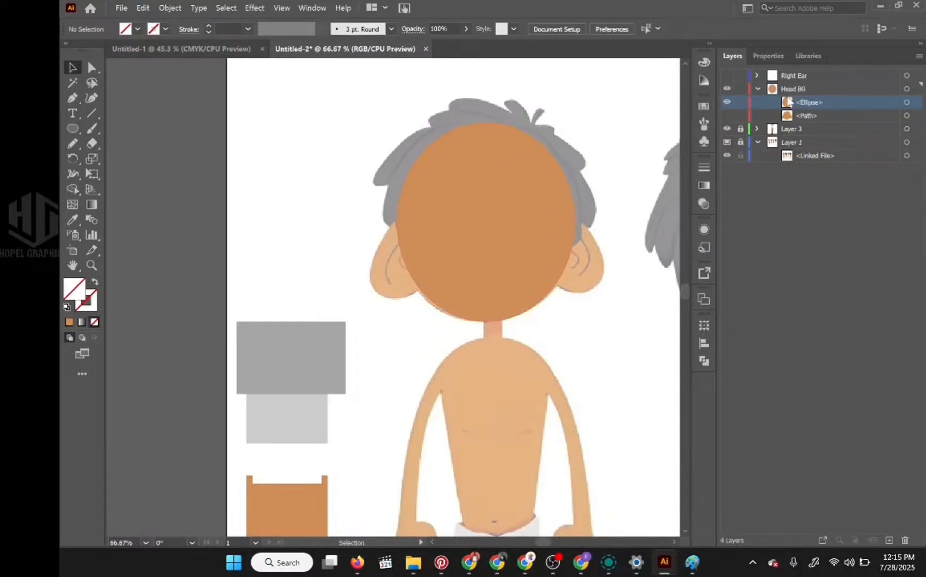
click(726, 102)
click(727, 103)
click(727, 103)
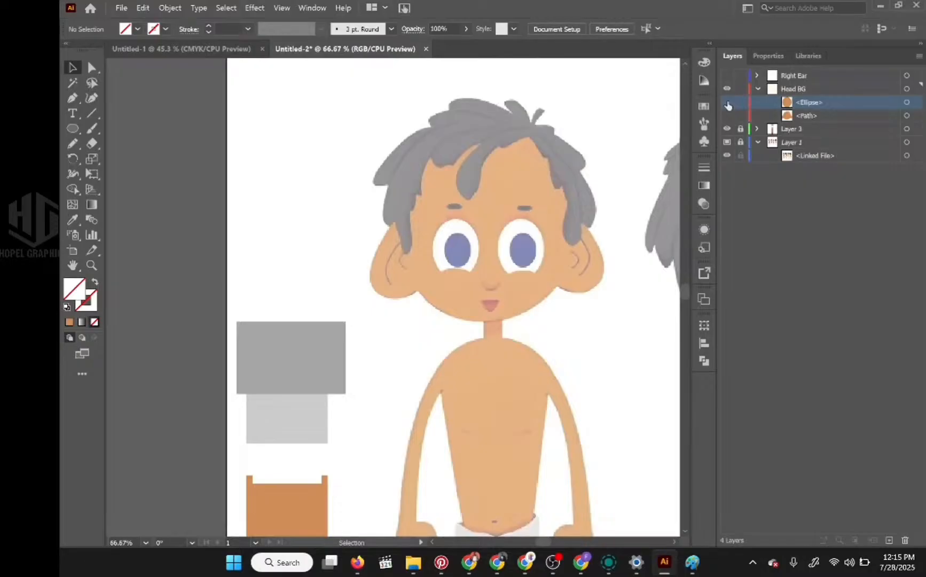
click(790, 116)
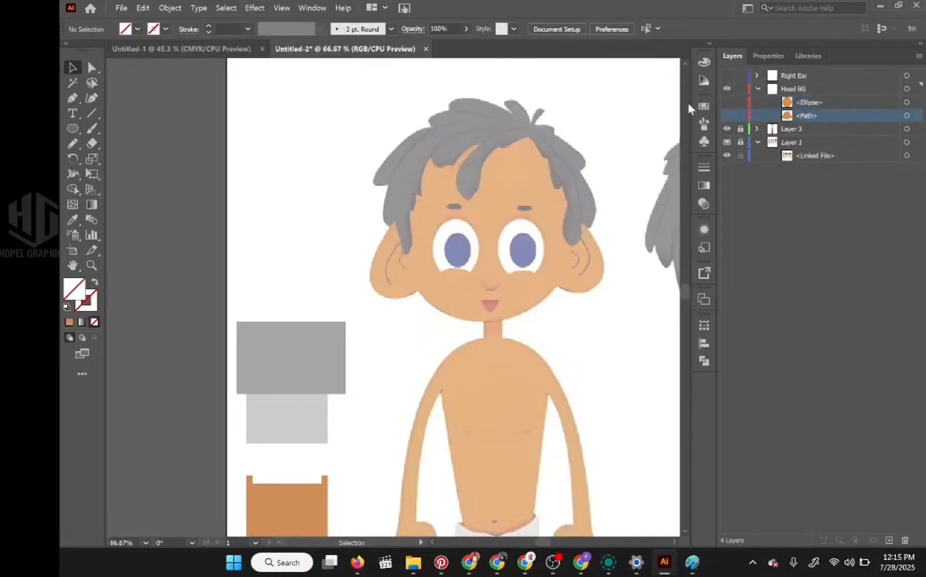
click(726, 115)
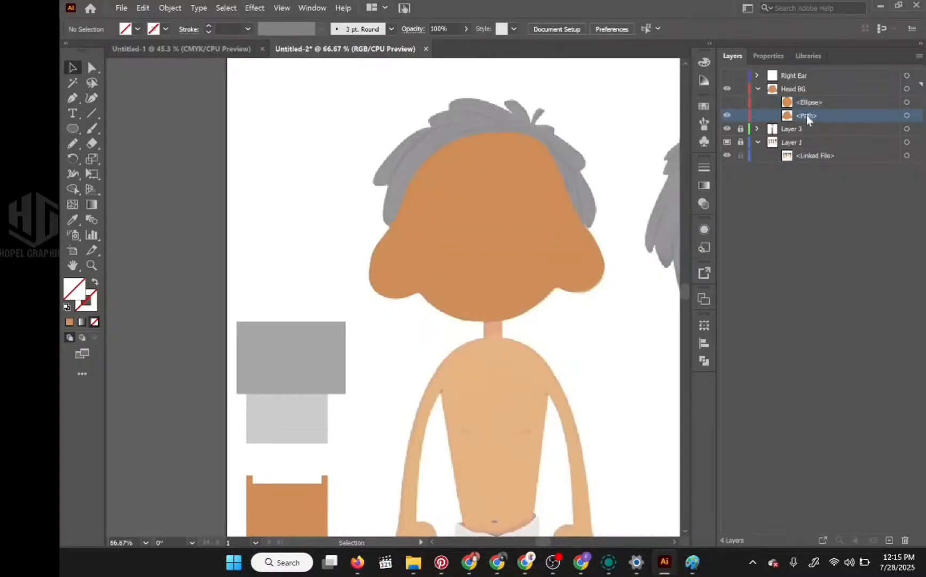
drag(809, 113, 905, 540)
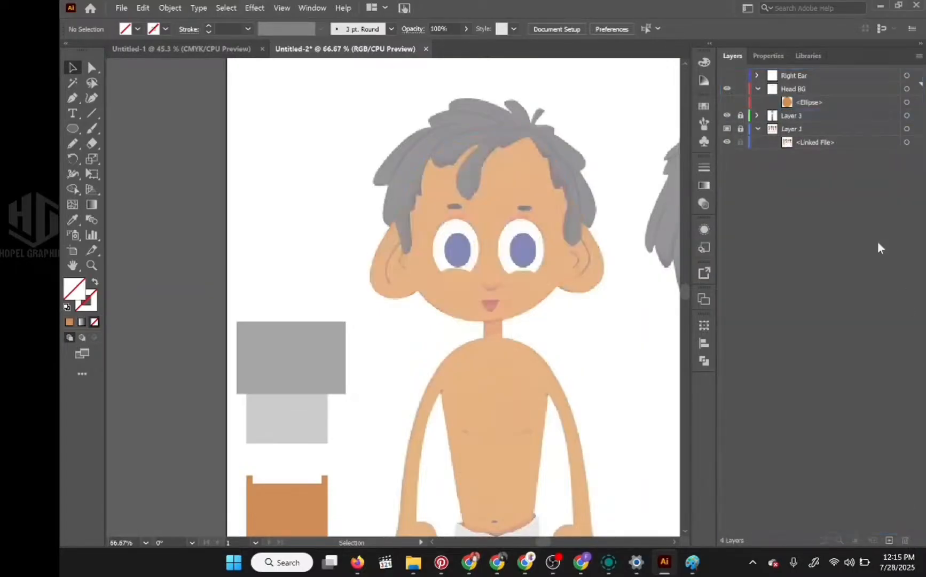
Make the head ellipse visible within Head BG, collapse and hide that layer, and show the Right Ear layer
click(727, 102)
click(758, 89)
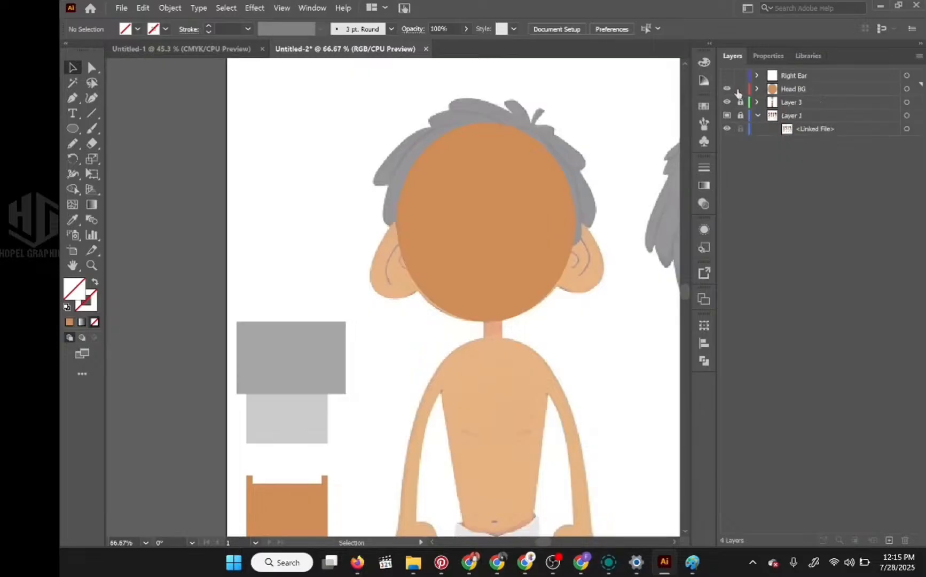
click(727, 89)
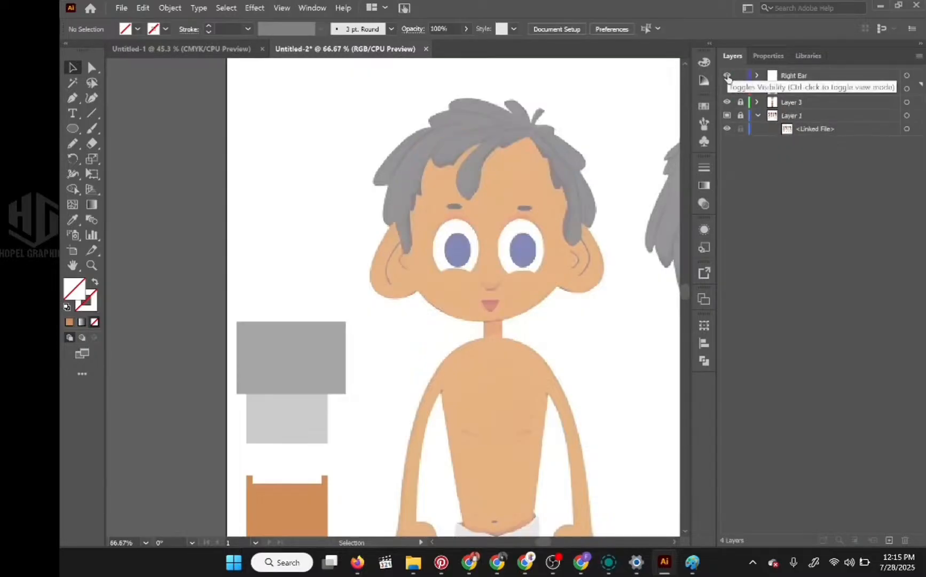
Select the path in the Right Ear layer and fill it with the darker brown swatch sampled from the palette
click(757, 75)
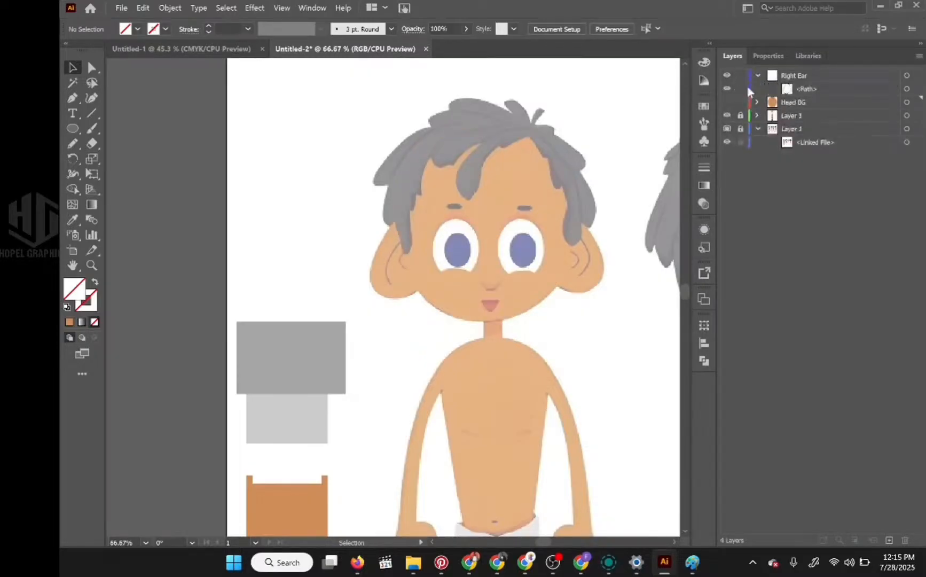
click(906, 89)
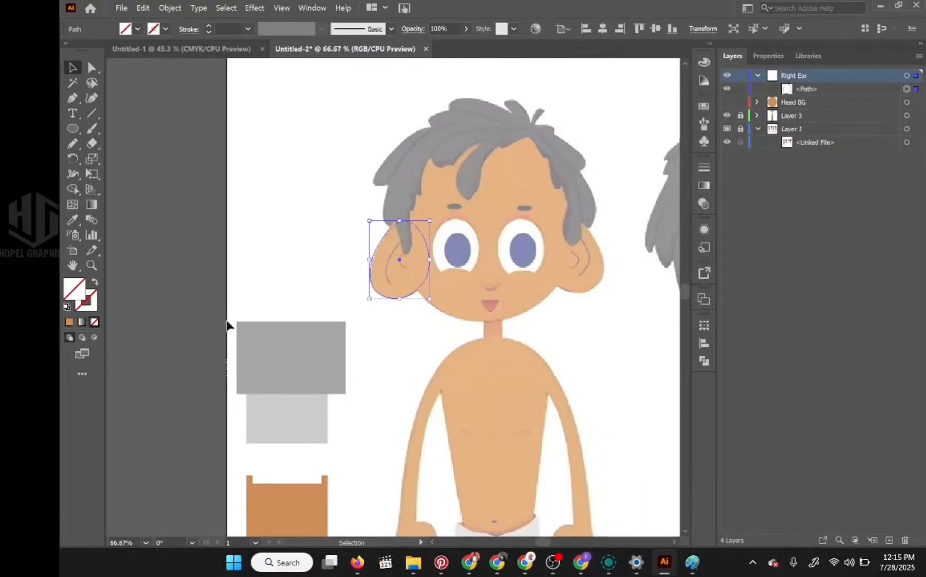
scroll(238, 314, down, 3)
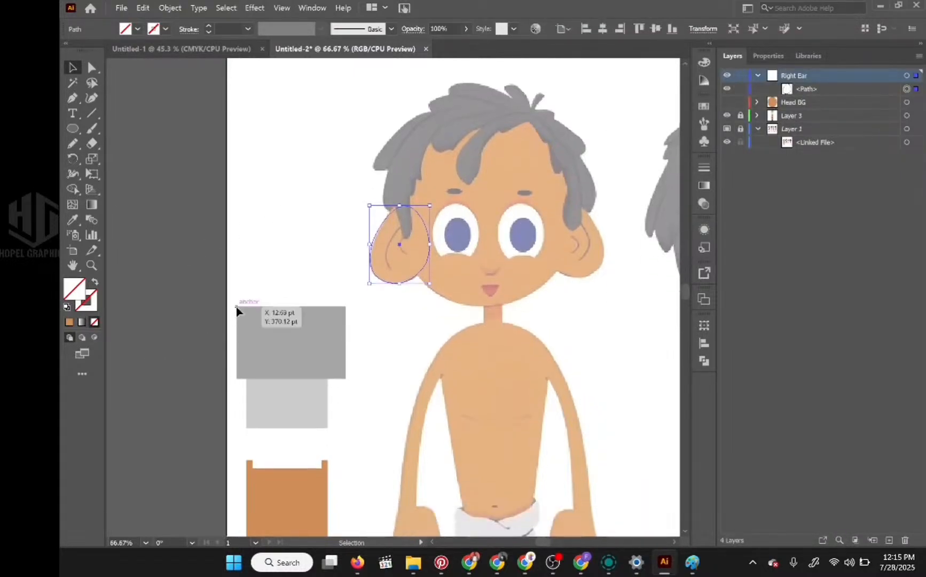
scroll(214, 317, down, 2)
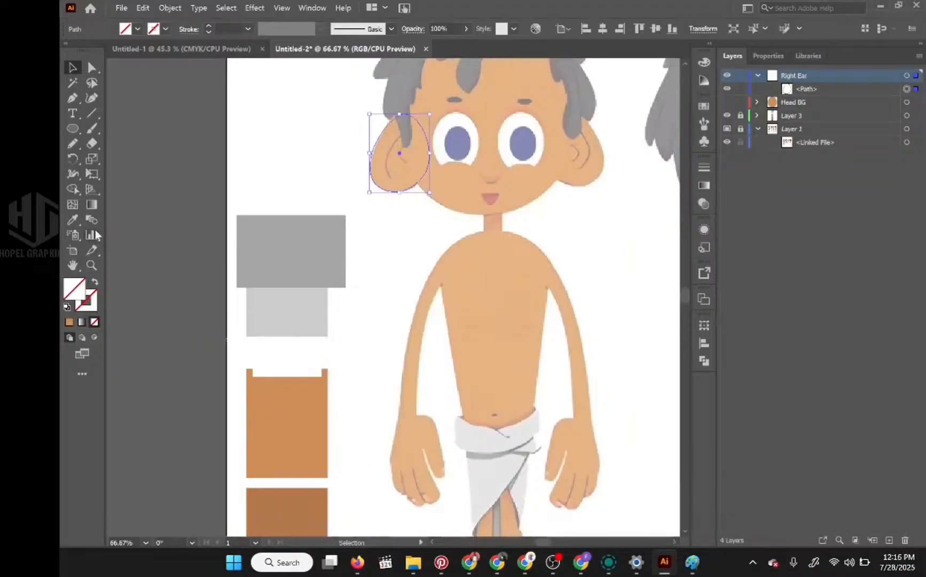
key(i)
scroll(317, 326, up, 1)
scroll(316, 329, down, 2)
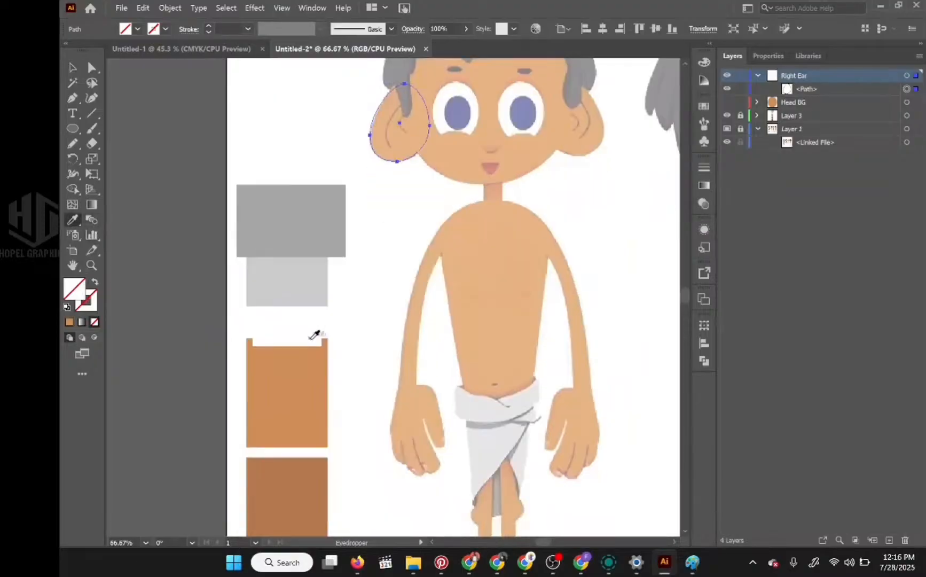
scroll(299, 458, down, 1)
click(298, 471)
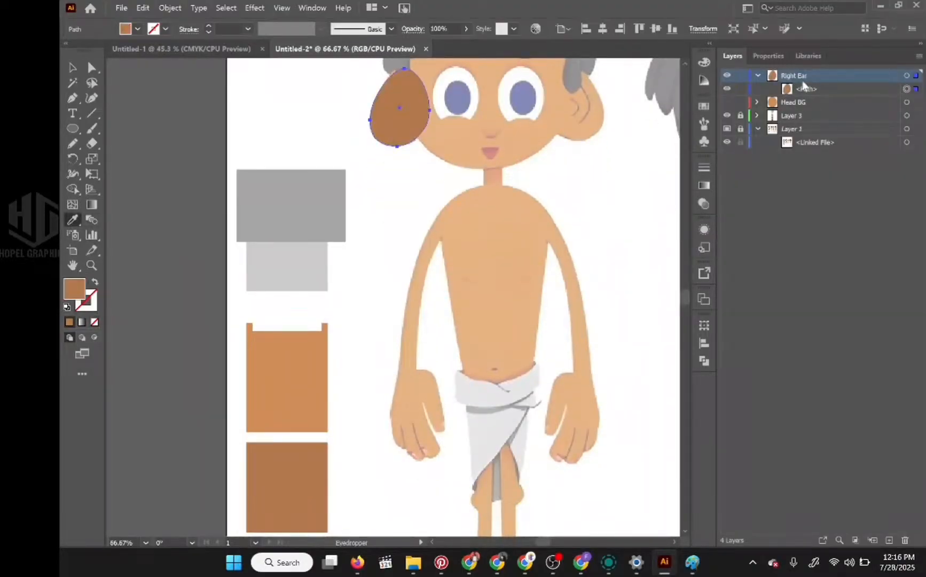
Collapse the Right Ear layer, move it below Head BG, and show the Head BG layer
click(757, 75)
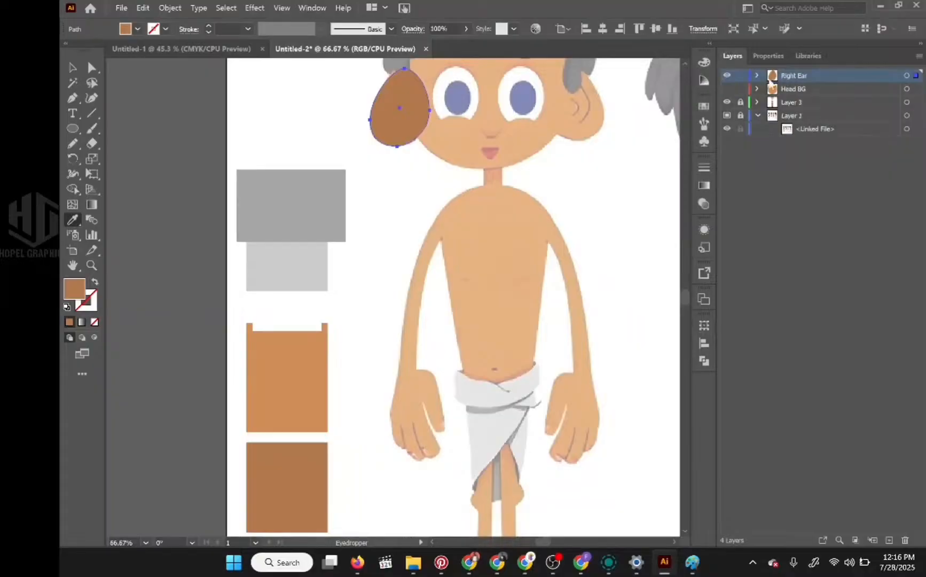
mouse_move(803, 78)
mouse_down()
mouse_move(801, 101)
mouse_move(799, 94)
mouse_up()
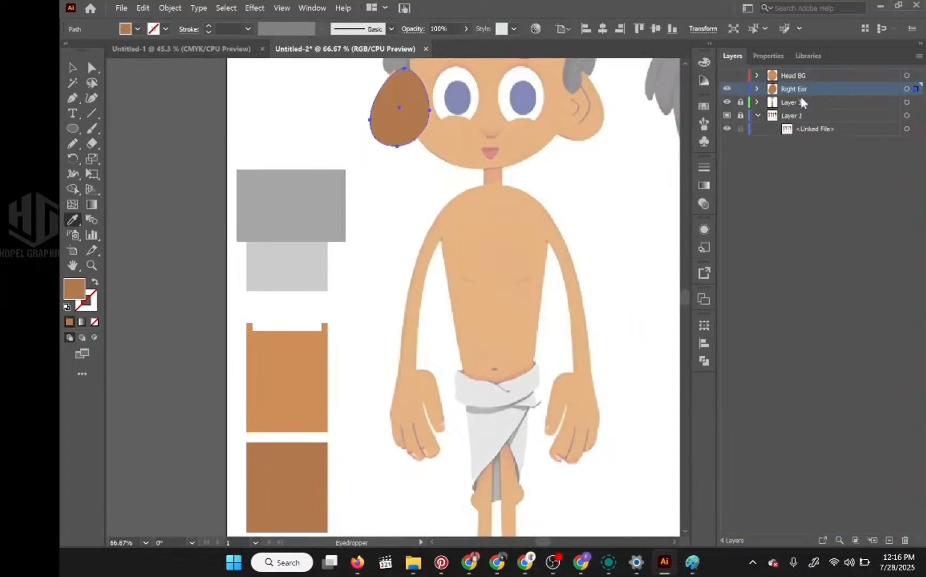
click(726, 76)
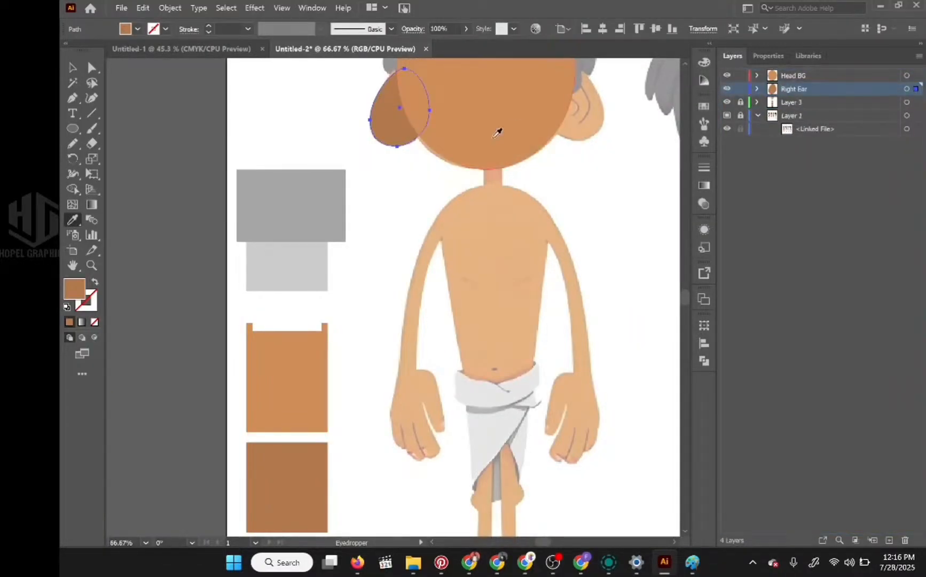
Hide the Head BG layer and the filled ear path inside the Right Ear layer, leaving that layer itself visible
scroll(492, 133, up, 5)
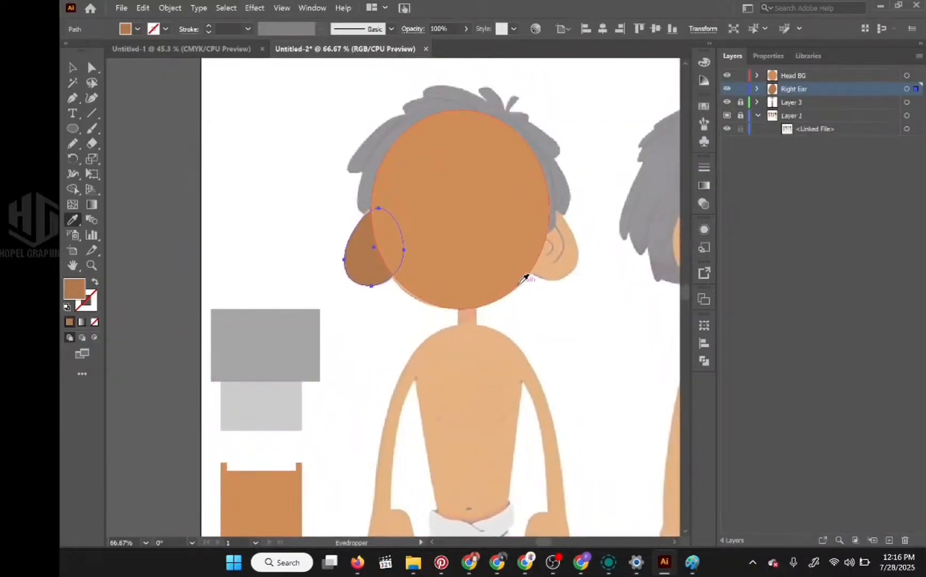
drag(567, 264, 509, 278)
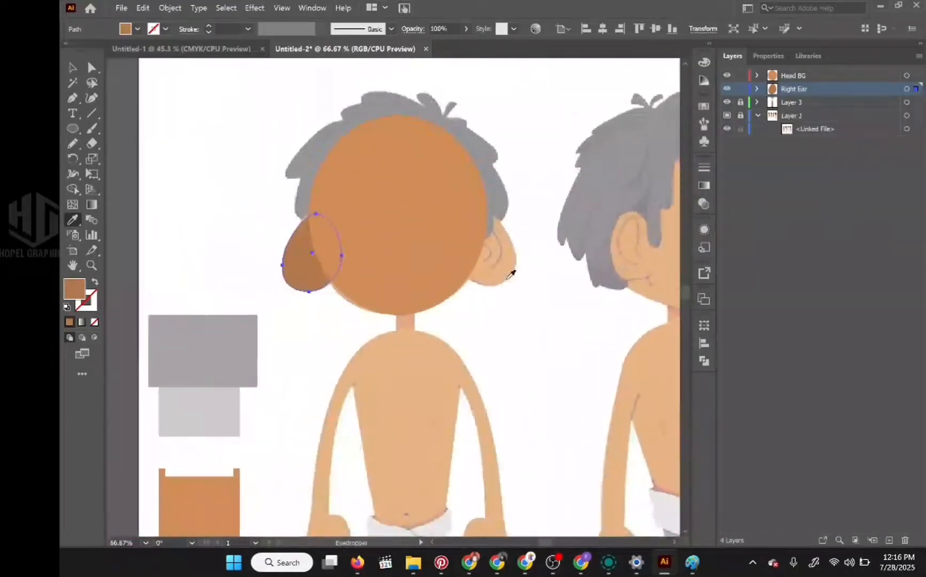
click(727, 90)
click(728, 89)
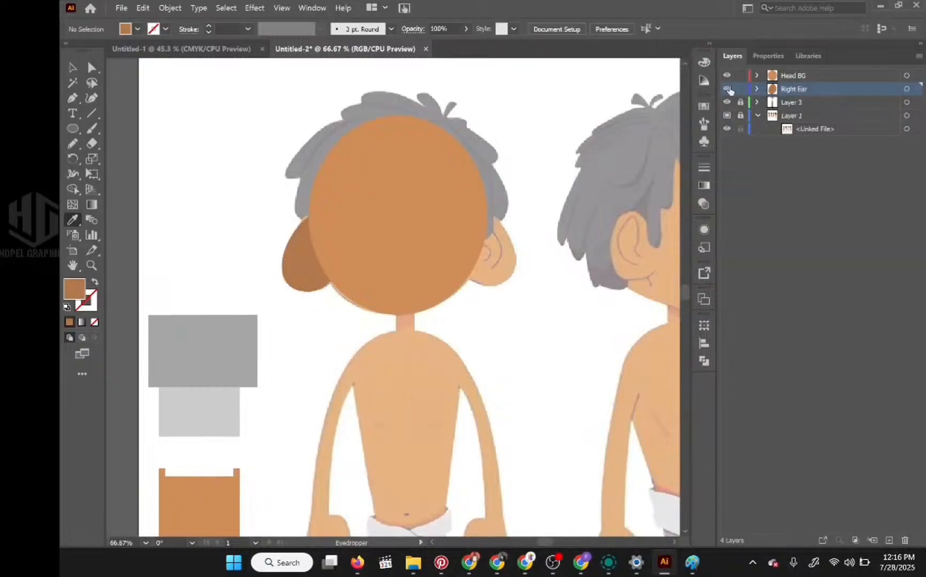
click(728, 90)
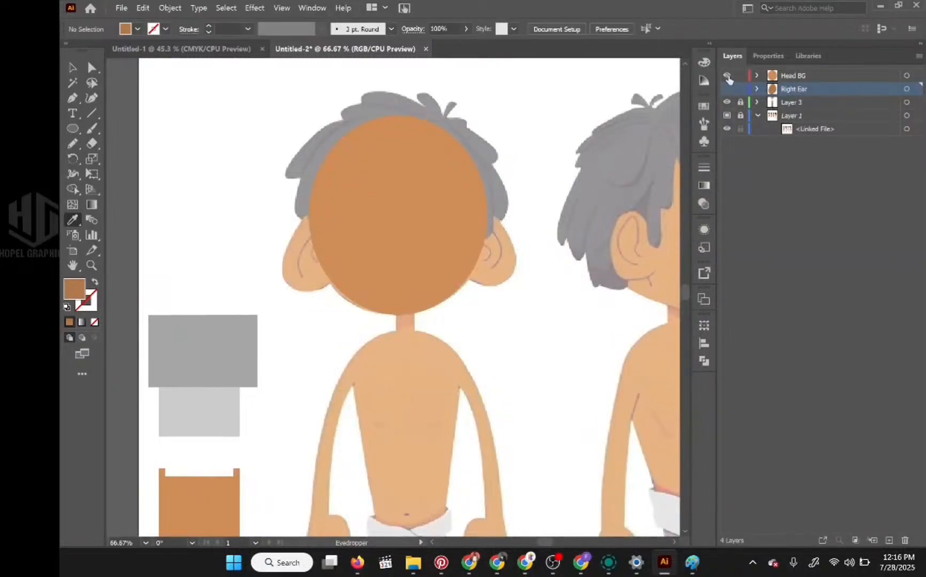
click(727, 75)
click(728, 88)
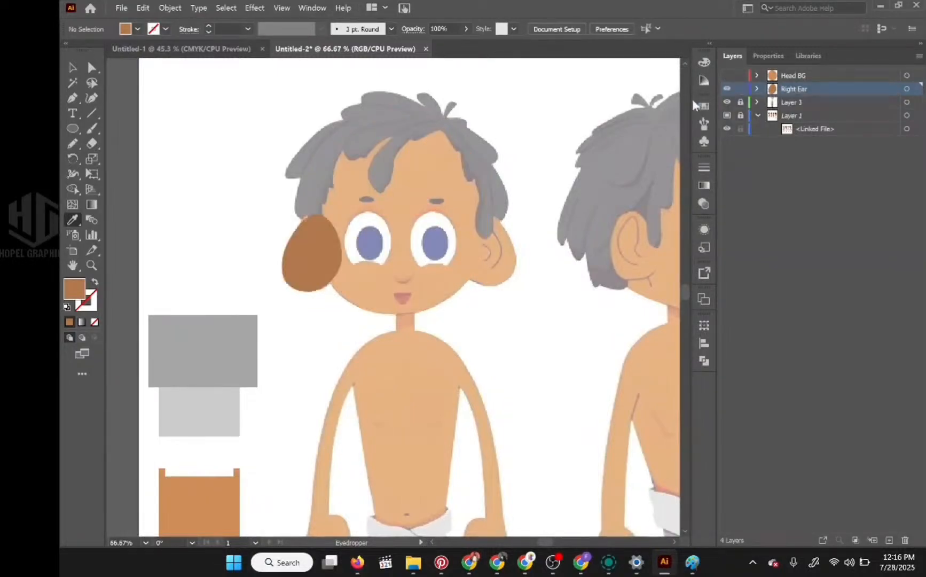
click(757, 89)
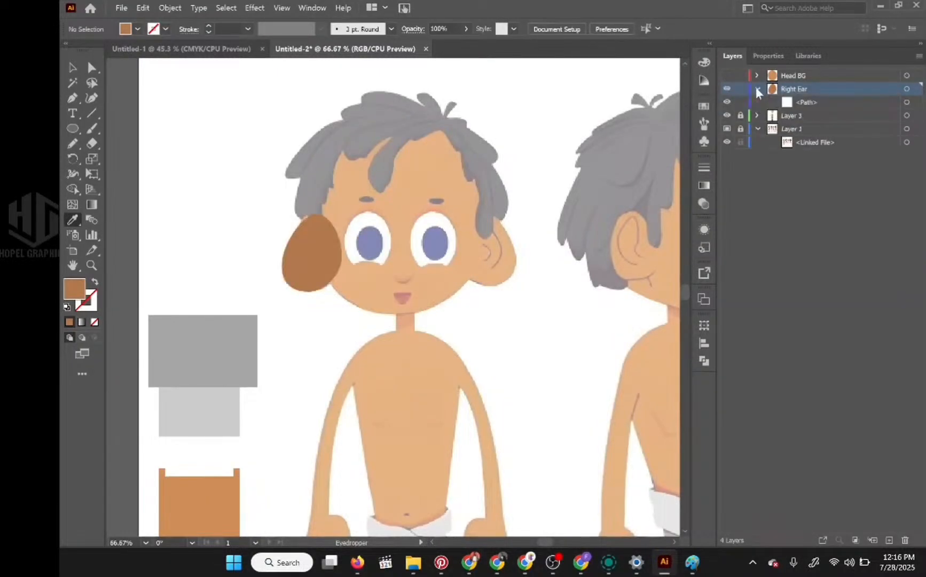
click(726, 102)
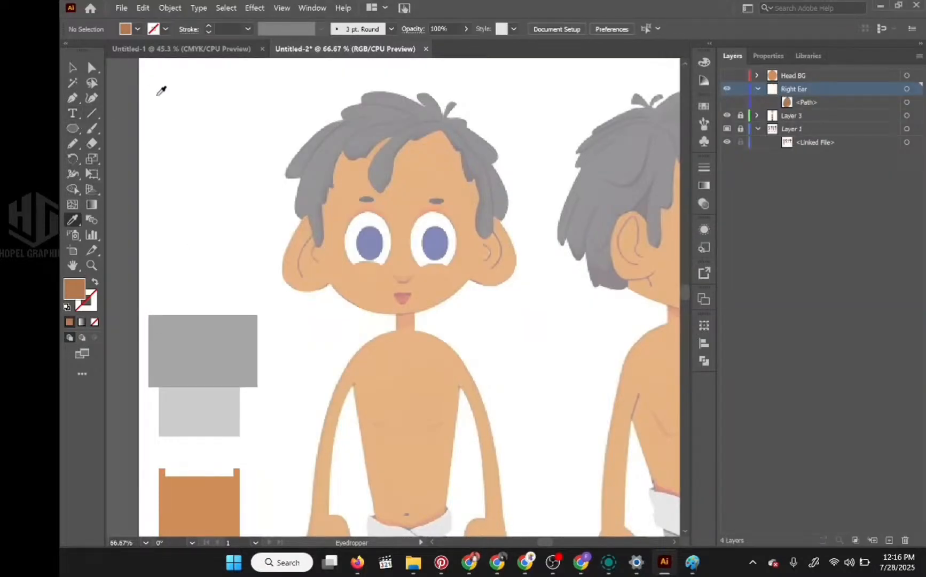
Sample the darkest brown swatch below the two palette browns and activate the Paintbrush tool
key(b)
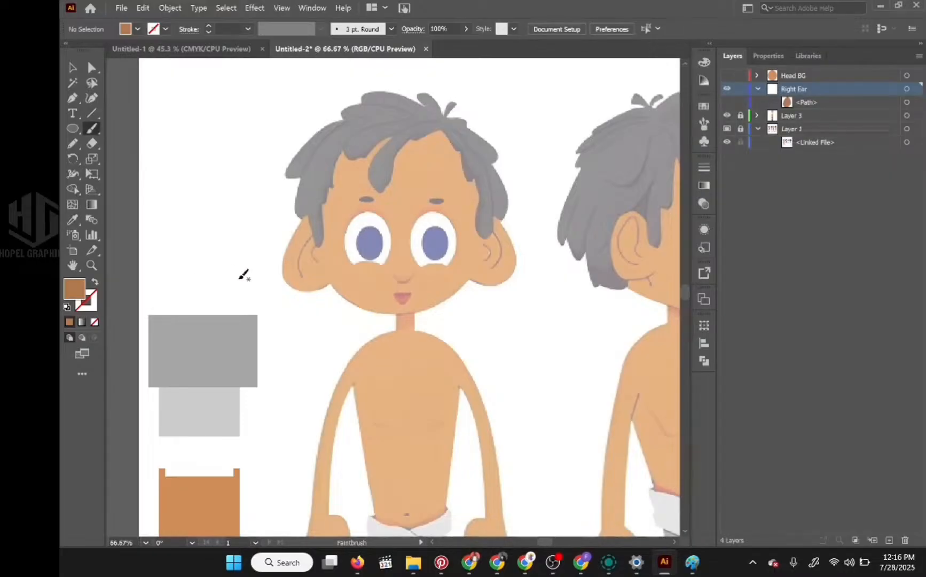
click(73, 220)
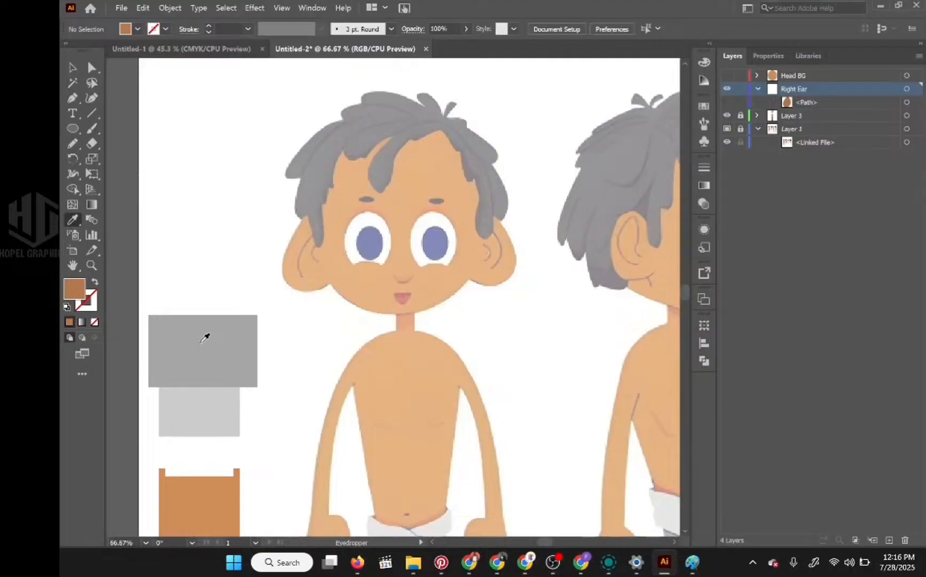
drag(221, 382, 277, 201)
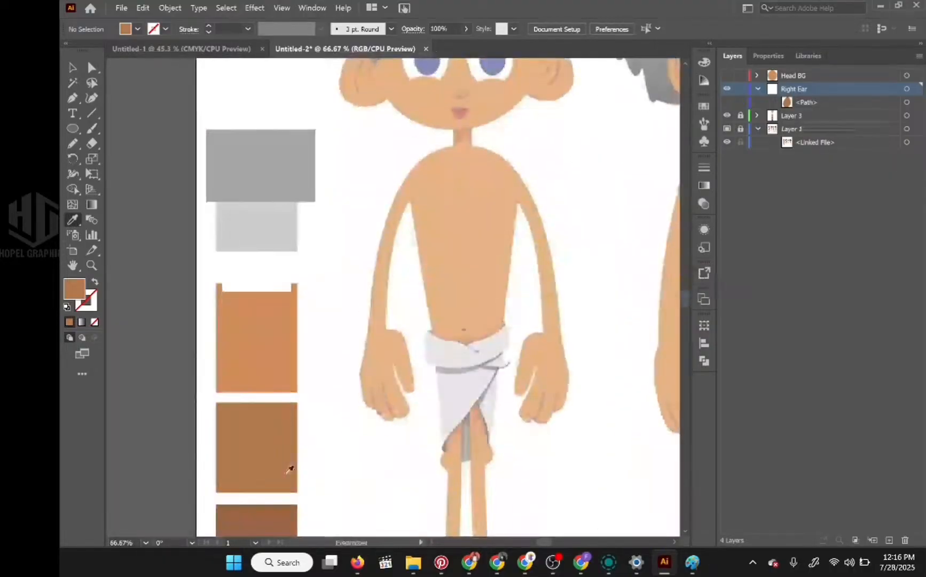
click(272, 508)
scroll(300, 337, up, 5)
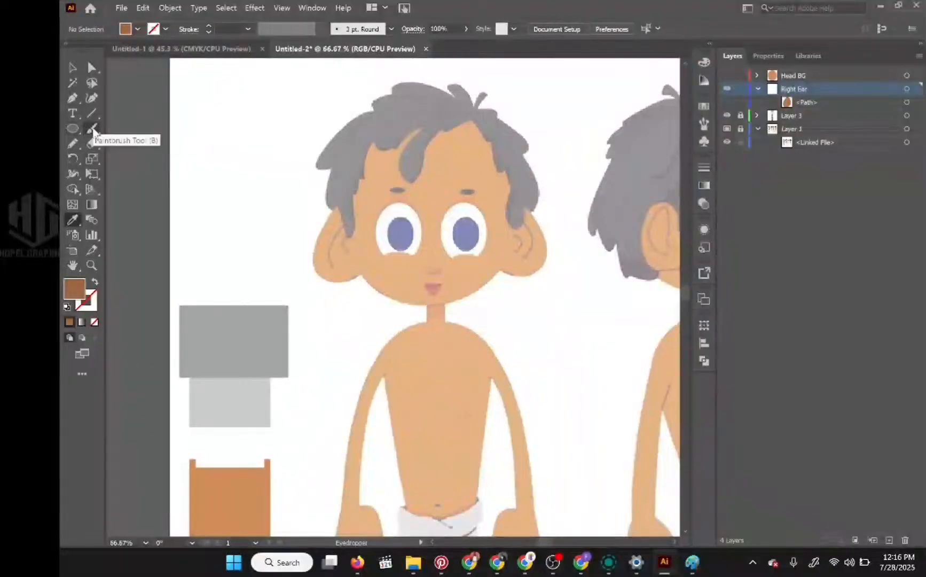
click(93, 129)
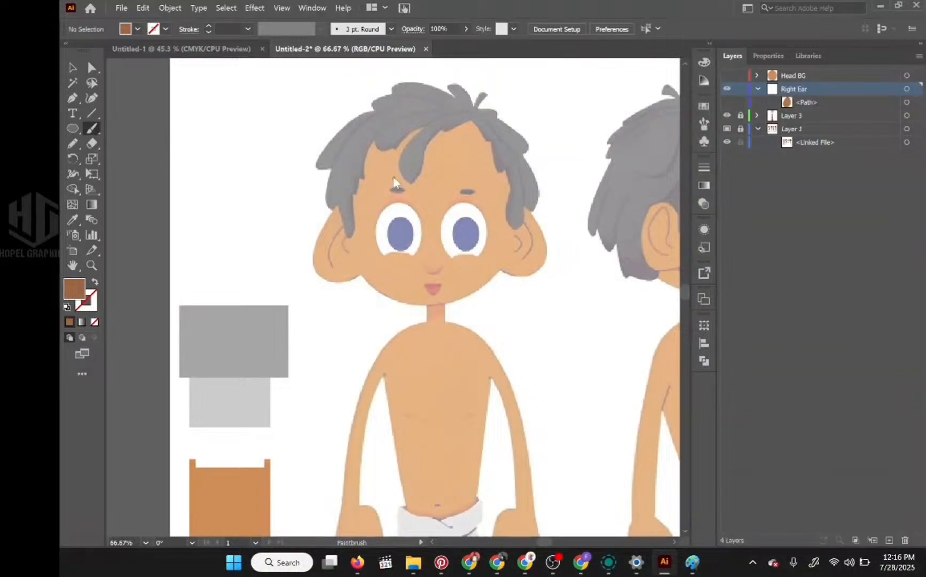
Try a stroke on the ear fold, undo it, and paint a U-shaped test stroke on the cheek with Paintbrush fidelity fully Accurate
drag(349, 220, 329, 266)
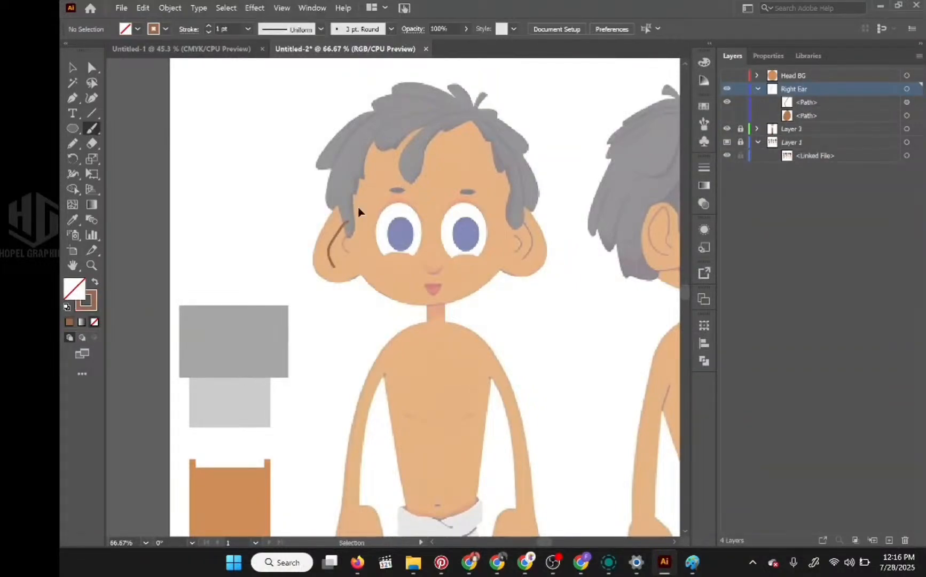
key(ctrl+z)
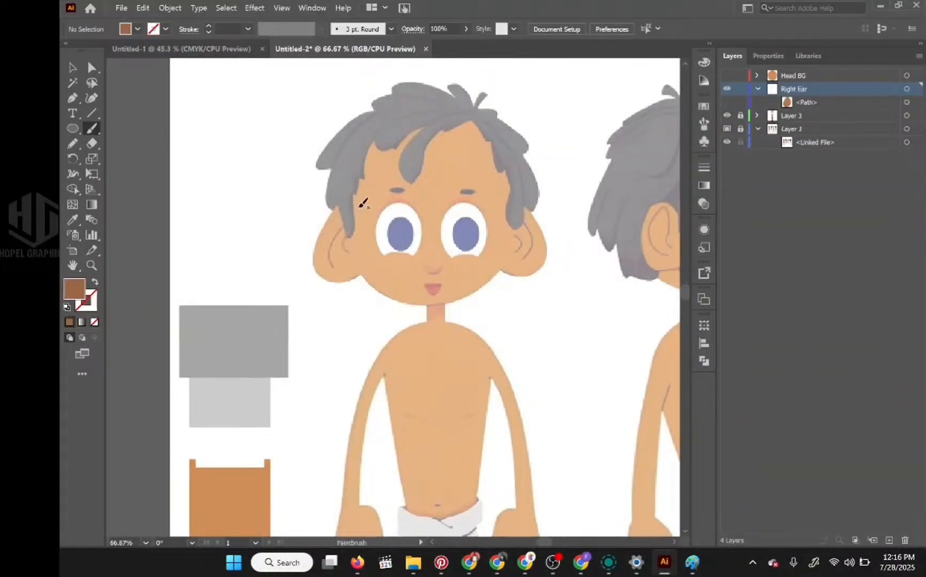
double_click(93, 130)
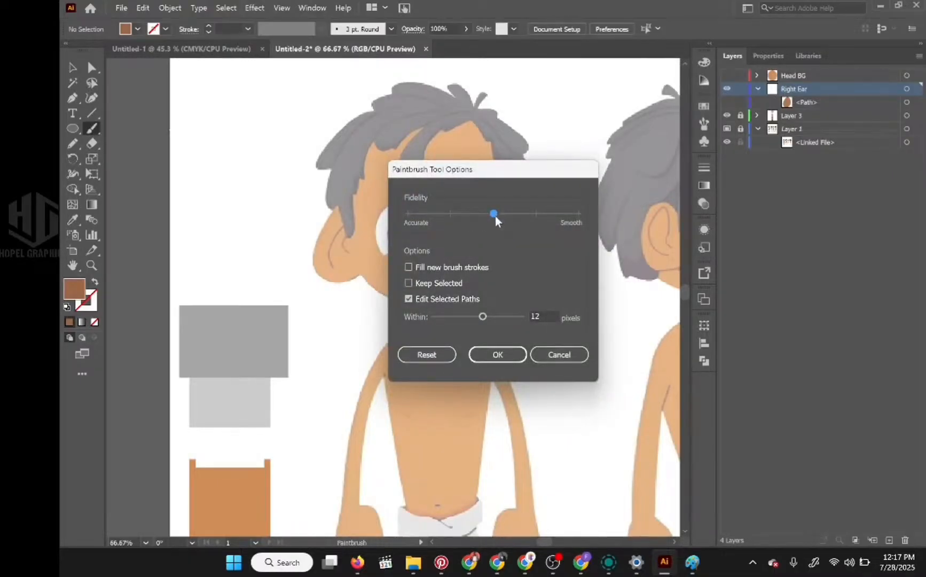
drag(531, 176, 477, 170)
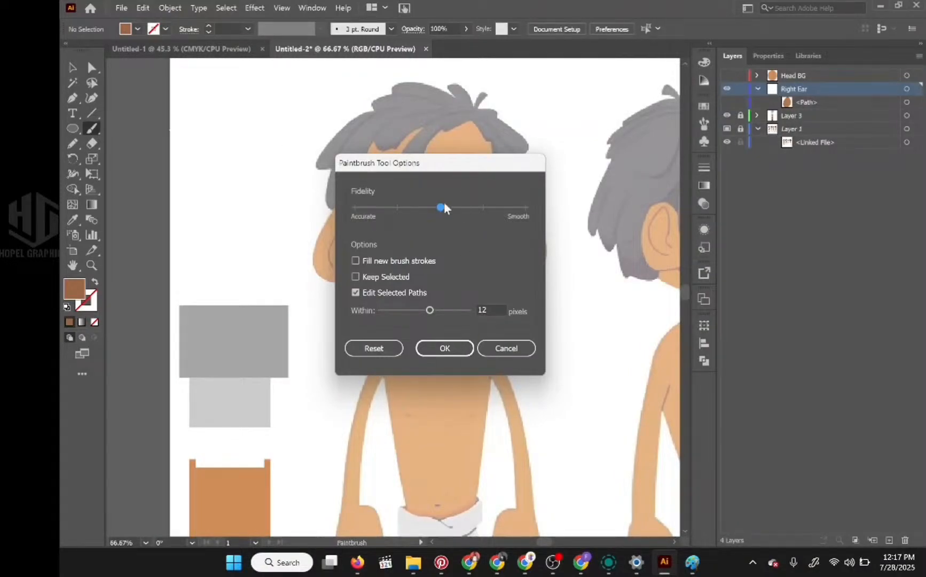
click(354, 206)
click(424, 348)
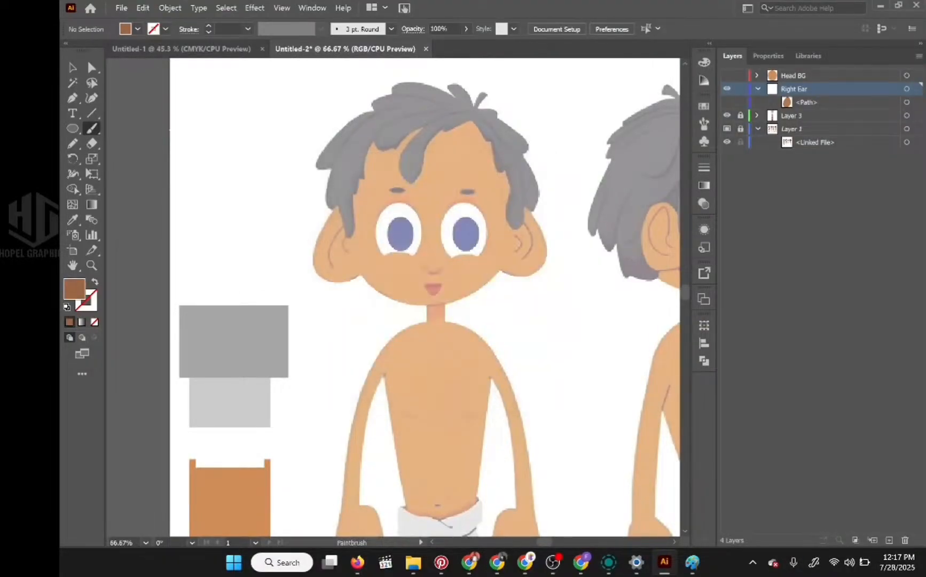
mouse_move(403, 266)
mouse_down()
mouse_move(399, 275)
mouse_move(418, 277)
mouse_move(418, 268)
mouse_up()
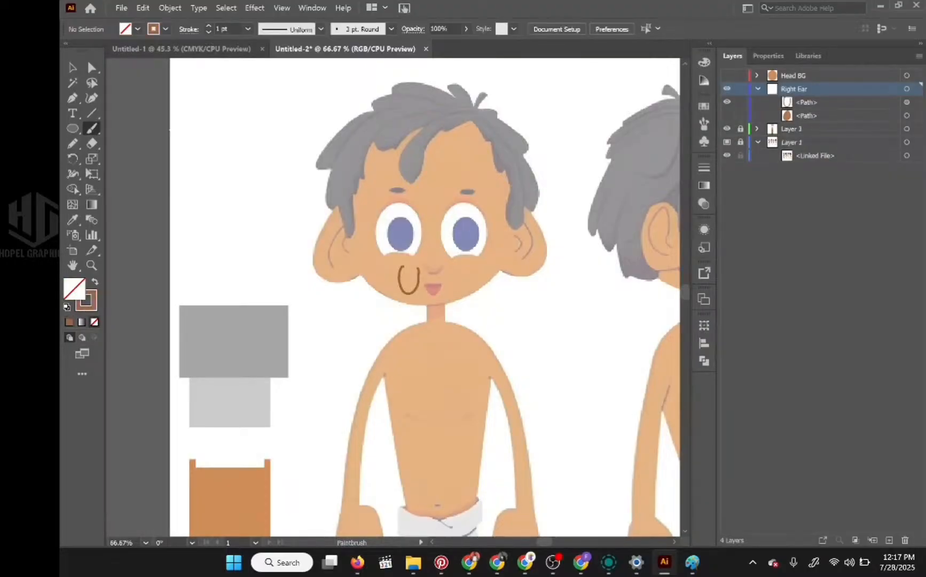
scroll(416, 267, up, 5)
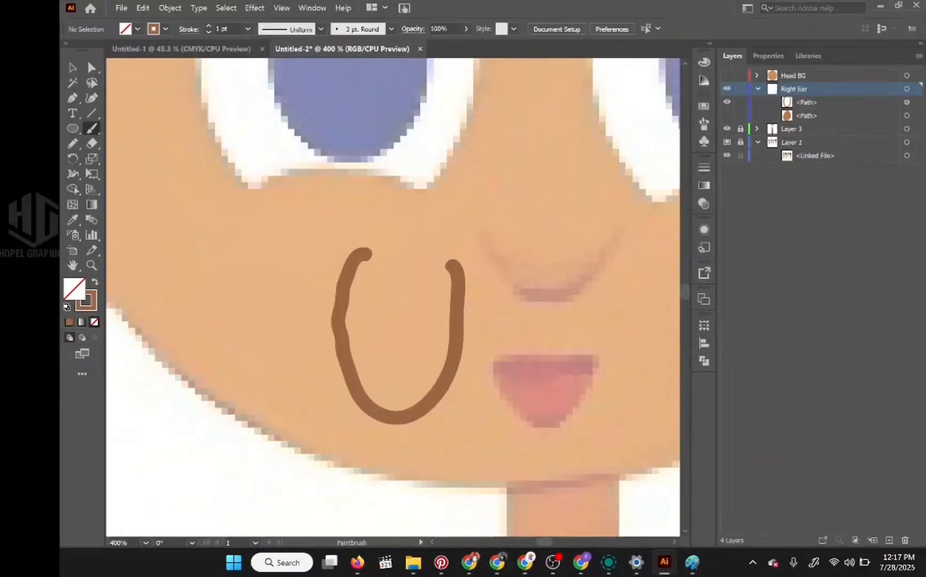
Set the Paintbrush fidelity fully to Smooth and paint a second U-shaped test stroke beside the first, over the nose and mouth
double_click(91, 131)
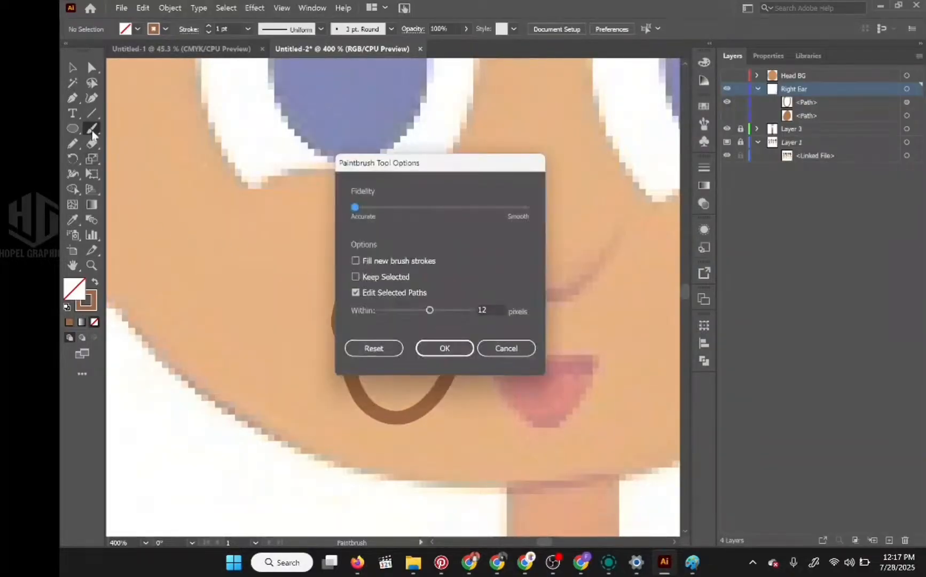
click(524, 208)
click(463, 348)
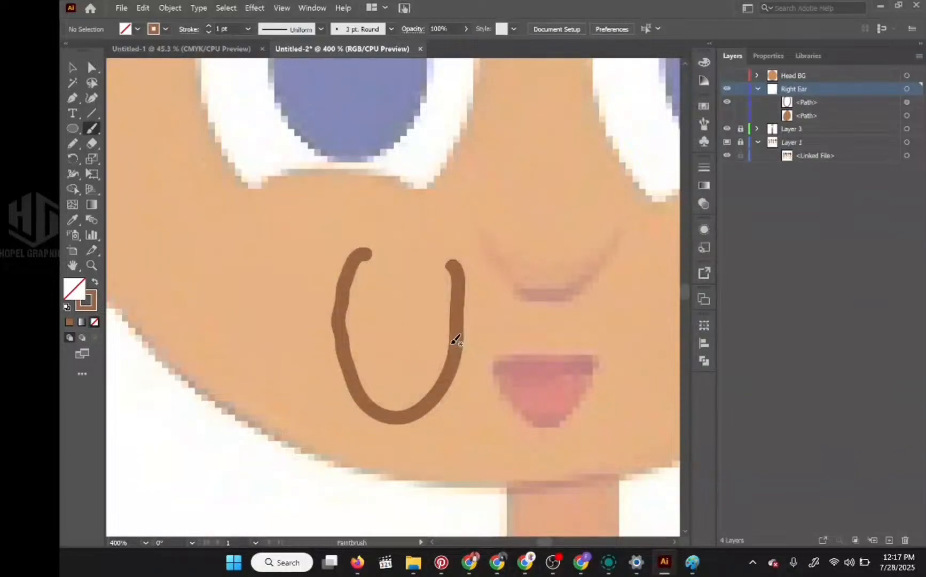
mouse_move(490, 244)
mouse_down()
mouse_move(488, 303)
mouse_move(512, 359)
mouse_move(556, 379)
mouse_move(587, 336)
mouse_move(581, 224)
mouse_up()
key(ctrl+z)
drag(495, 243, 495, 244)
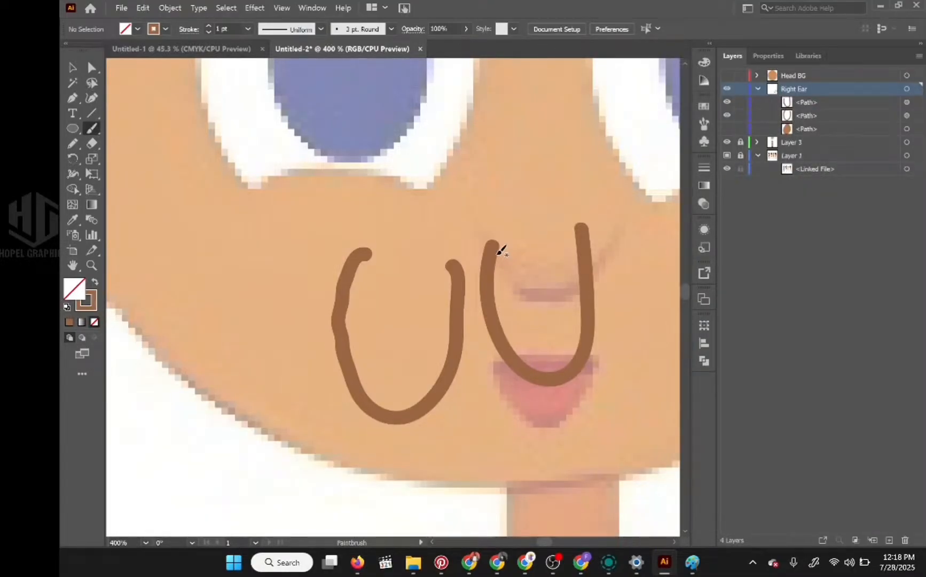
Set the Paintbrush fidelity to the middle position between Accurate and Smooth
double_click(92, 130)
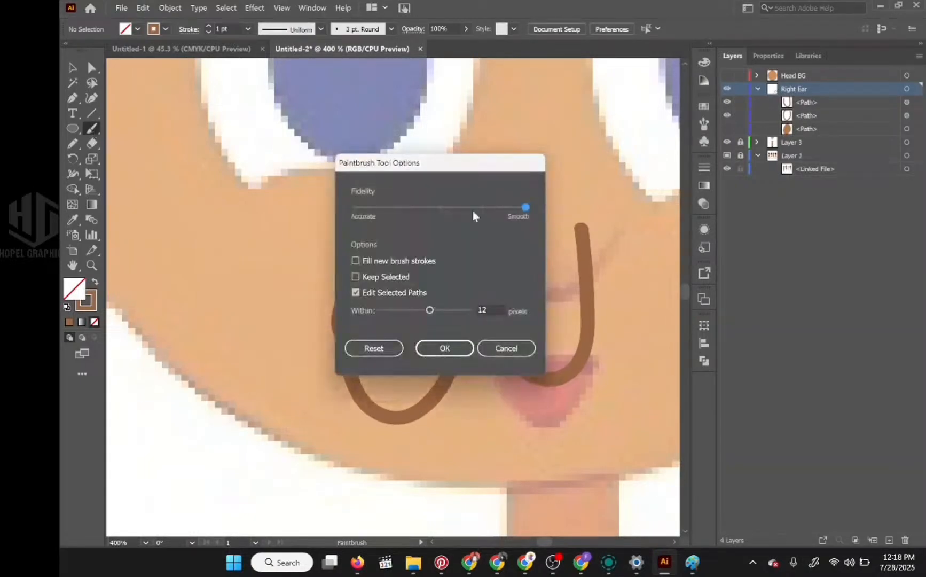
click(441, 207)
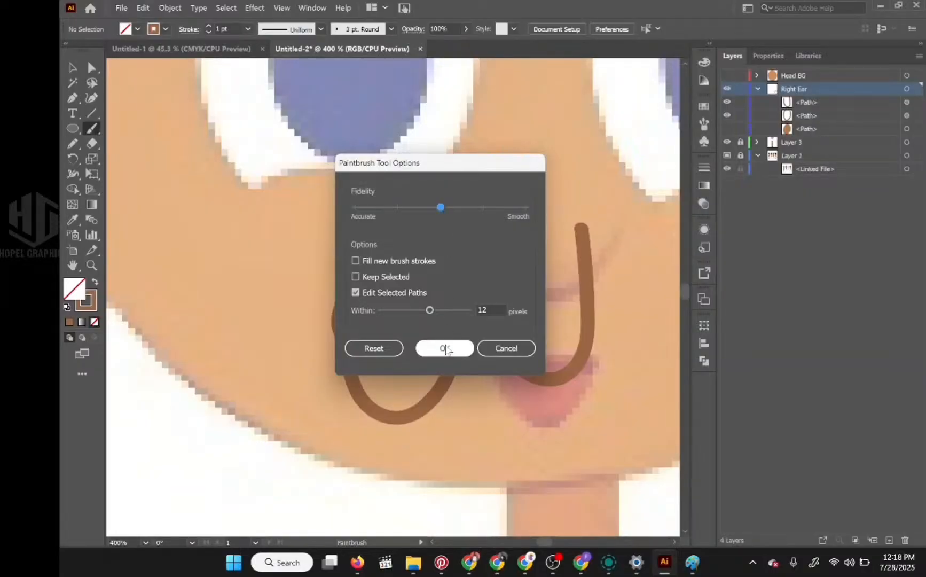
click(488, 208)
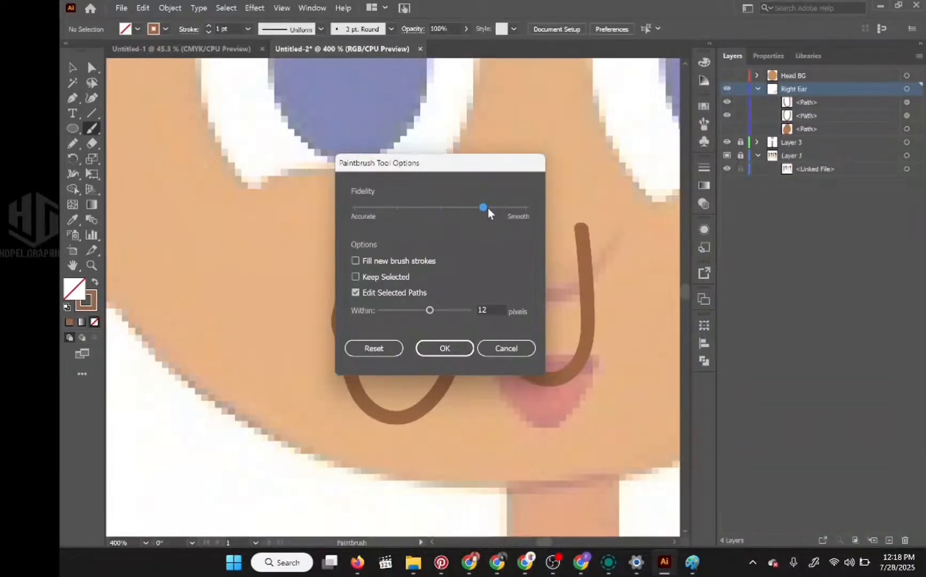
click(442, 210)
click(482, 207)
click(444, 209)
click(449, 207)
click(476, 206)
click(441, 206)
click(458, 344)
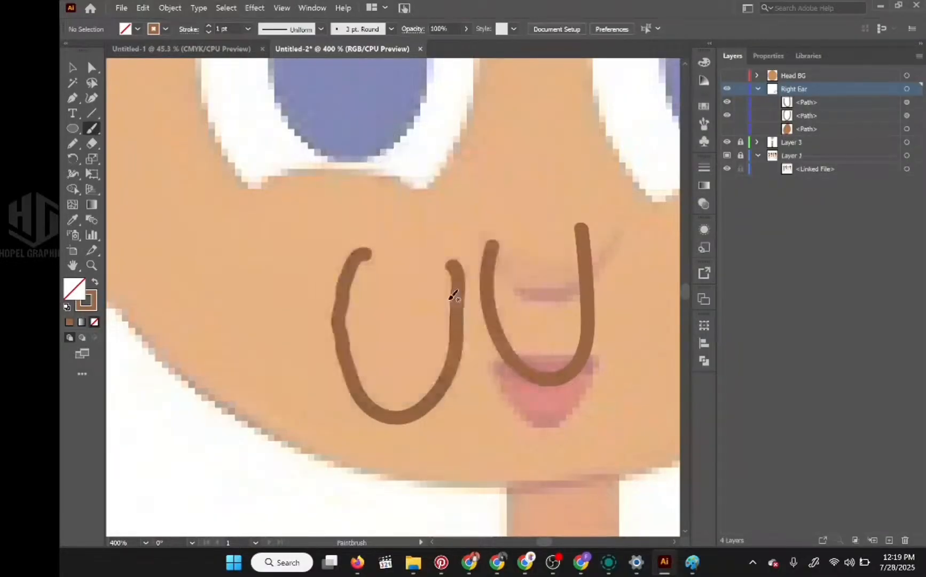
Delete both U-shaped test strokes from the face
ctrl+click(487, 299)
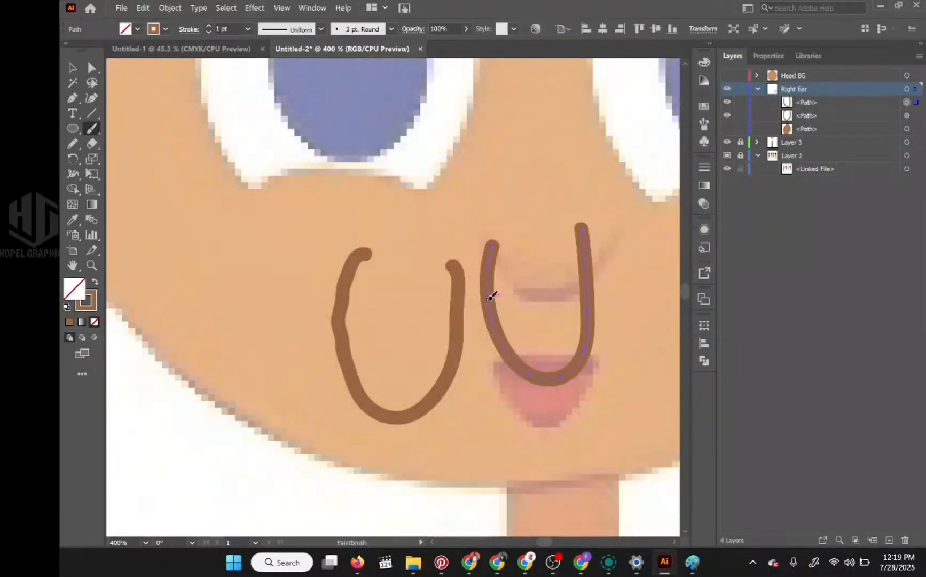
key(Delete)
ctrl+click(454, 322)
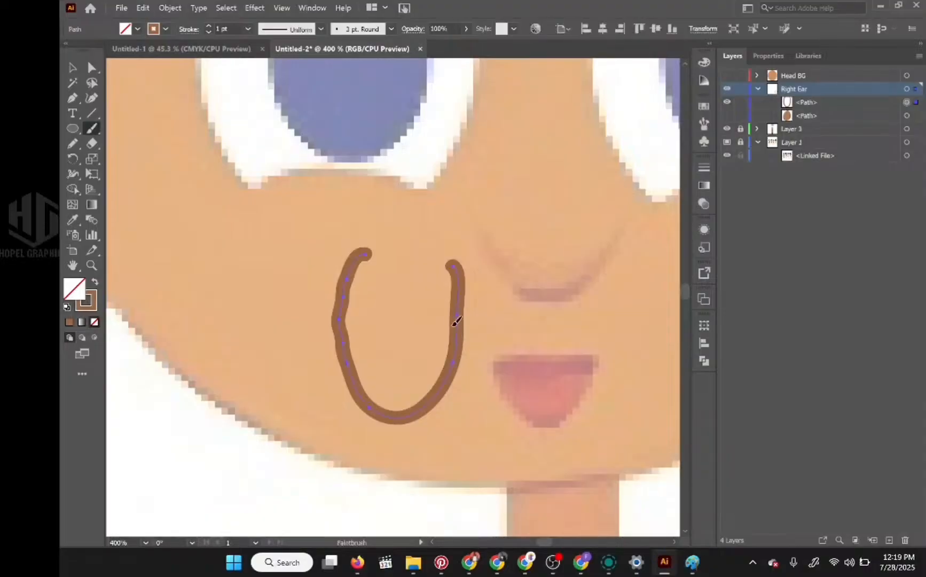
key(Delete)
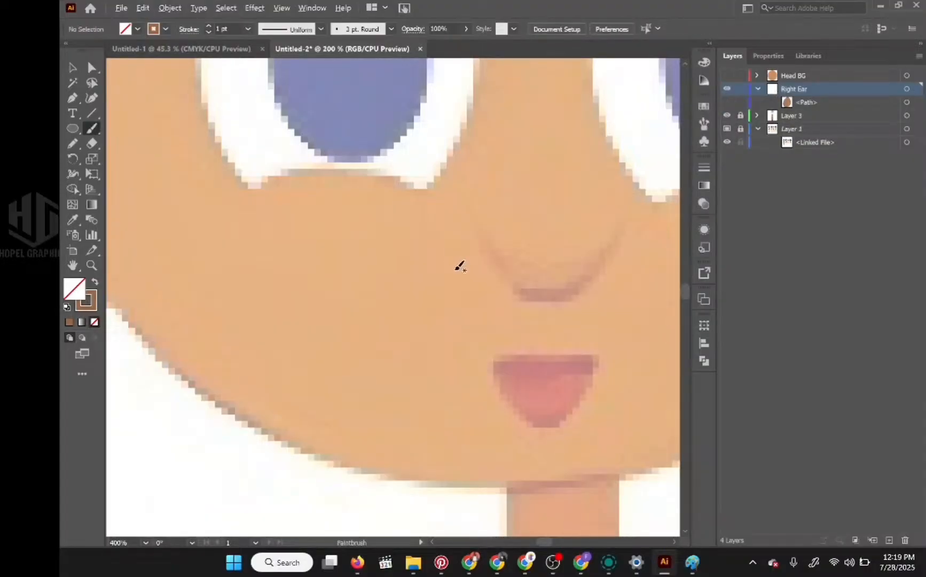
Paint the long outer and short inner fold lines of the ear over the template in the Right Ear layer
scroll(455, 269, down, 2)
key(space)
drag(358, 254, 399, 306)
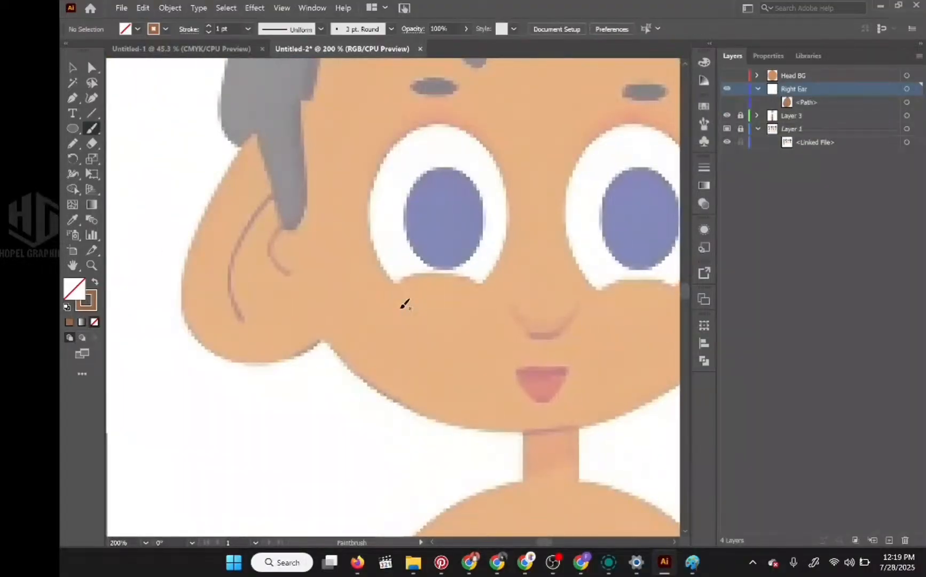
mouse_move(278, 185)
mouse_down()
mouse_move(234, 264)
mouse_move(243, 324)
mouse_up()
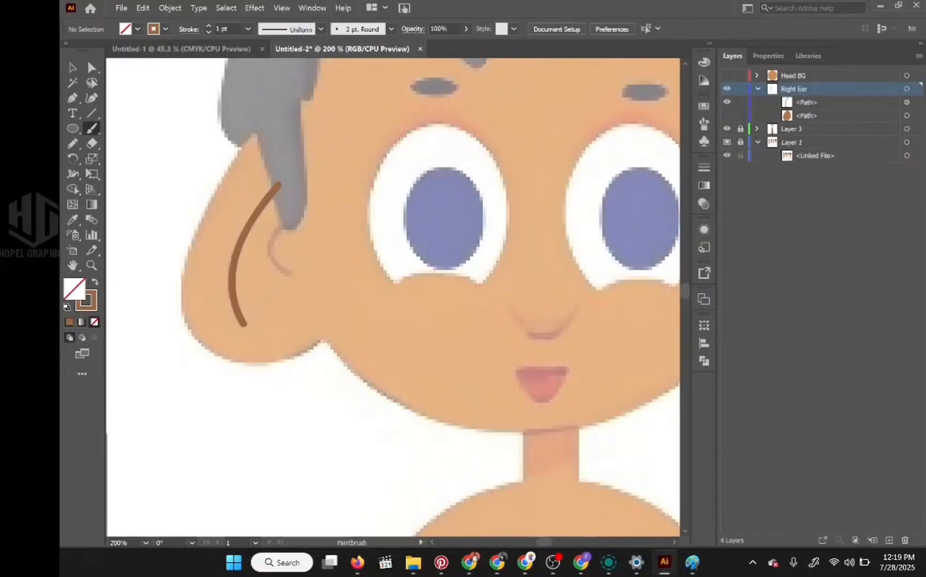
mouse_move(294, 208)
mouse_down()
mouse_move(272, 233)
mouse_move(274, 262)
mouse_move(297, 280)
mouse_up()
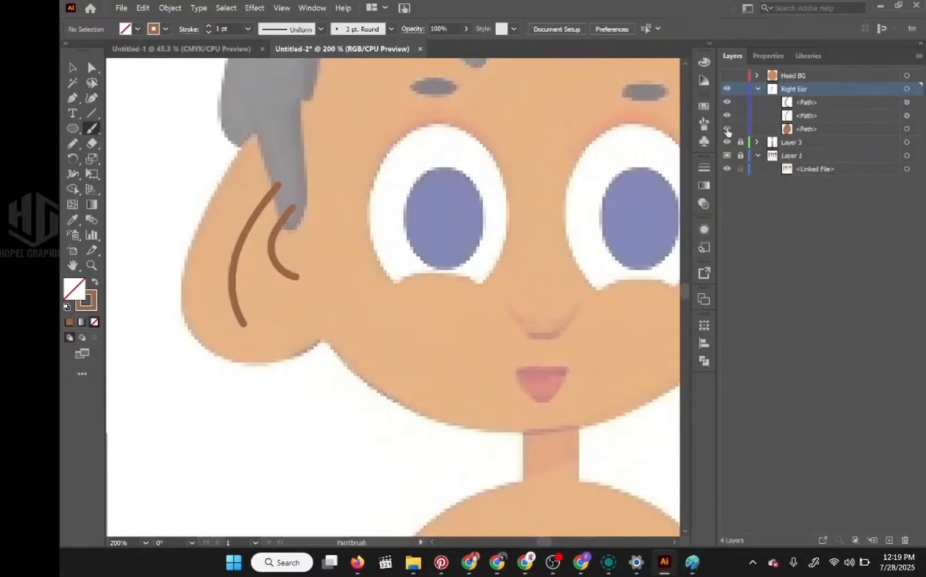
Show the filled ear path and the Head BG layer, and collapse the Right Ear layer
click(727, 129)
scroll(342, 261, down, 4)
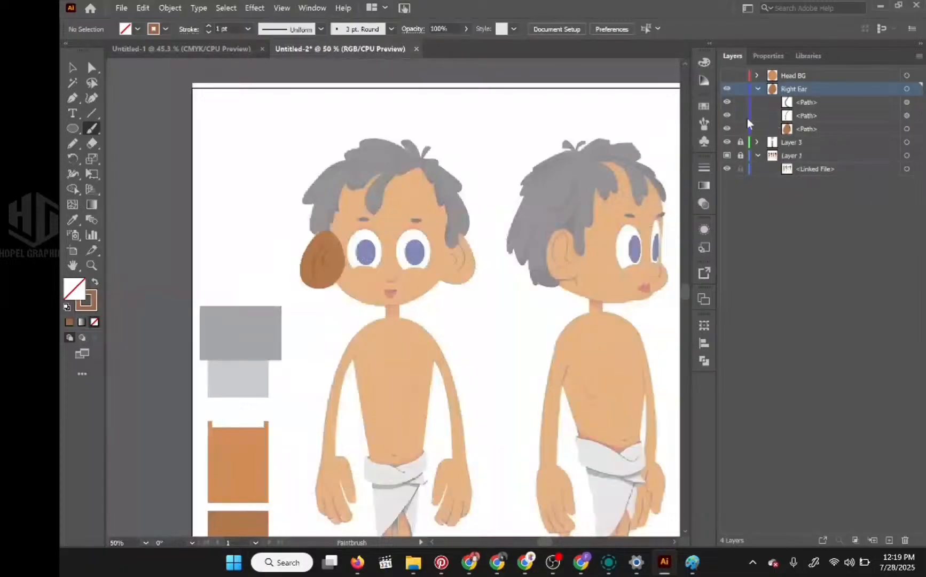
click(728, 75)
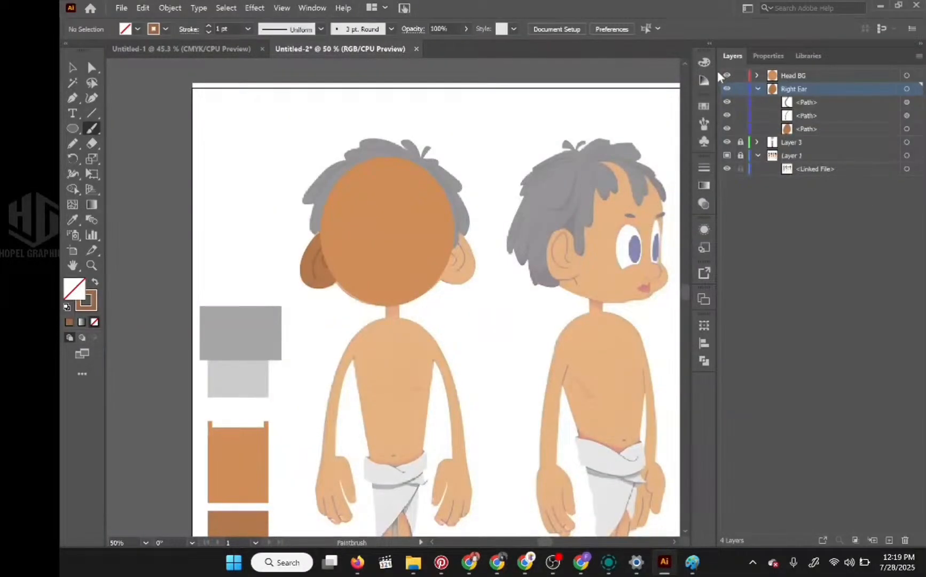
click(756, 89)
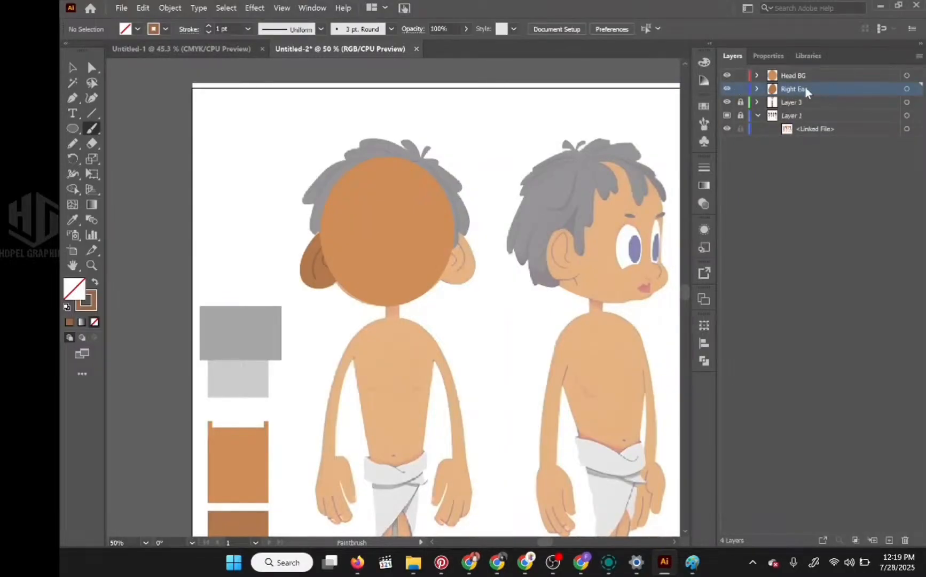
Select all artwork in the Right Ear layer and nudge it slightly right and up
alt+click(806, 87)
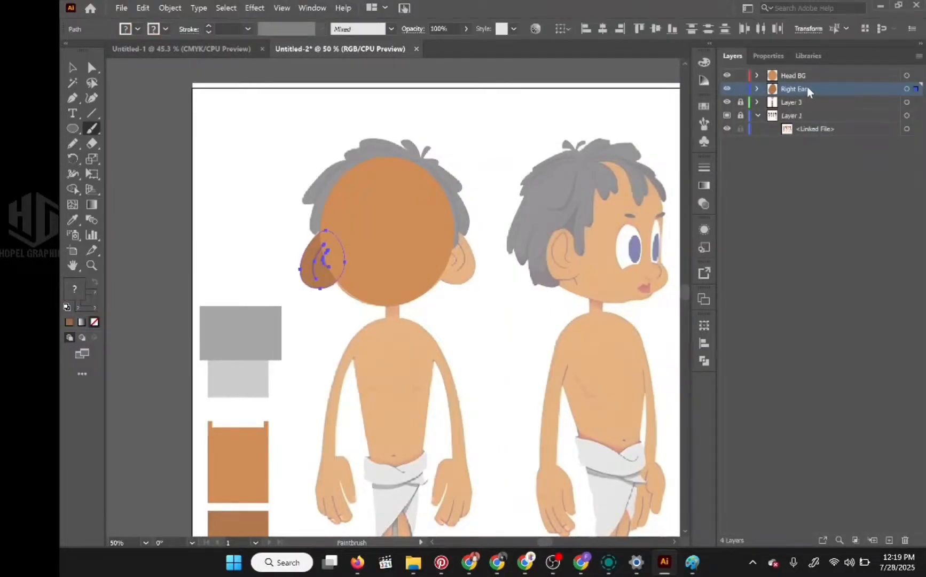
mouse_move(806, 87)
mouse_down()
mouse_move(810, 78)
mouse_move(809, 87)
mouse_up()
key(Right)
key(Up)
key(shift+d)
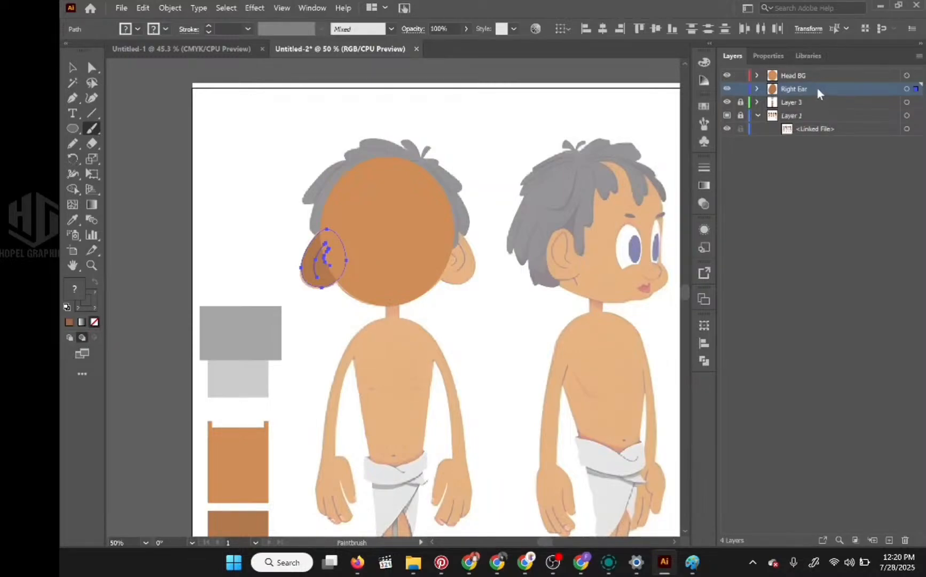
drag(817, 90, 817, 89)
drag(817, 88, 817, 89)
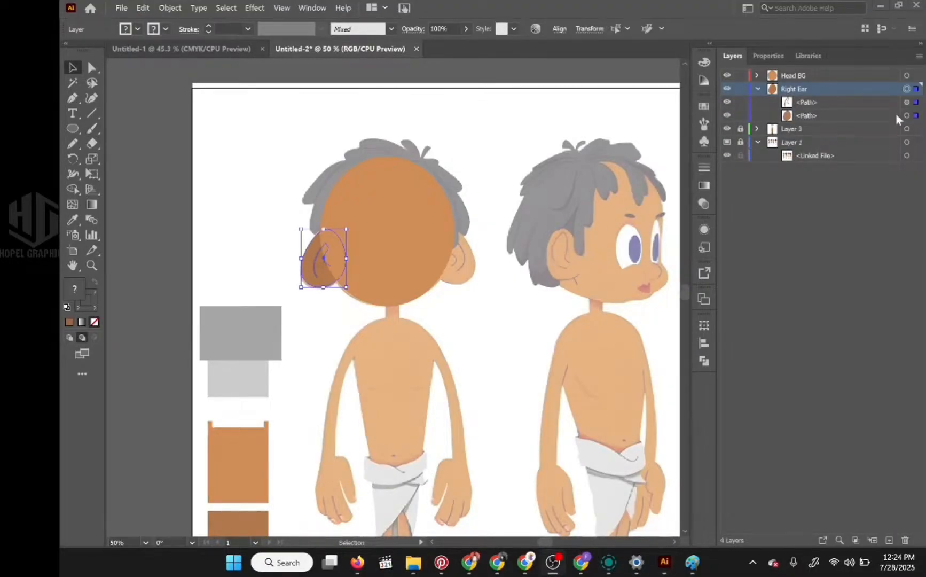
Duplicate the Right Ear layer and move the copy straight across the head onto the template's opposite ear
click(756, 89)
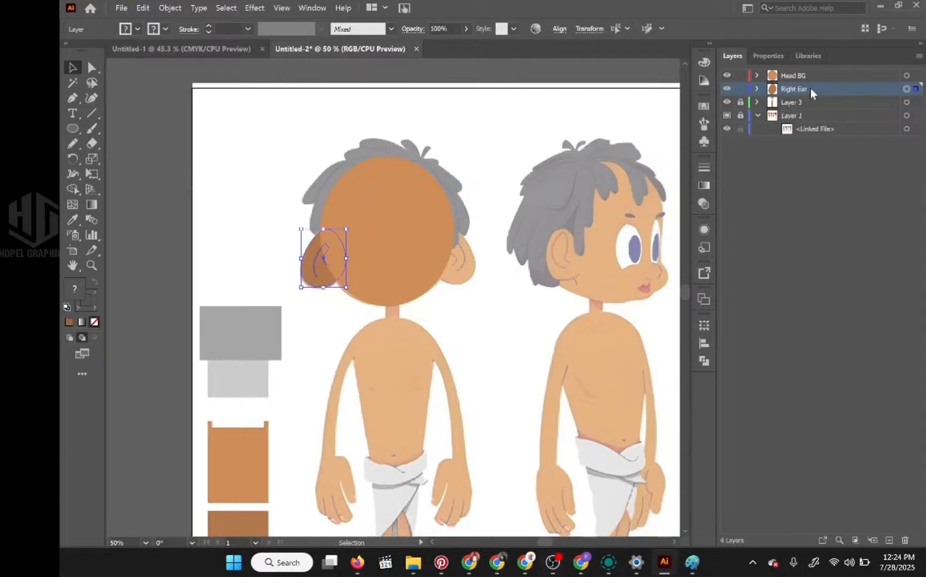
drag(810, 88, 891, 538)
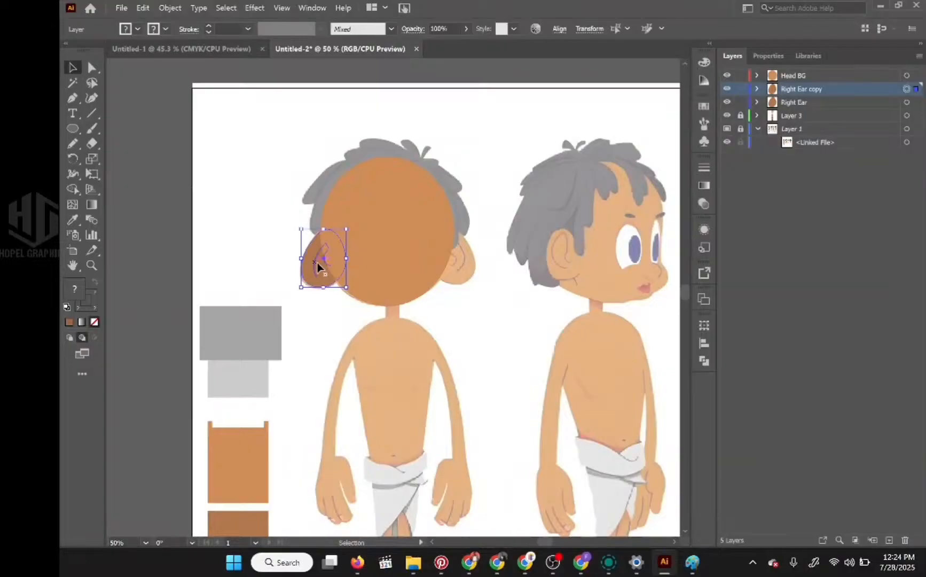
key(shift+Right)
key(shift+Right)
key(shift+Right)
key(shift+Right)
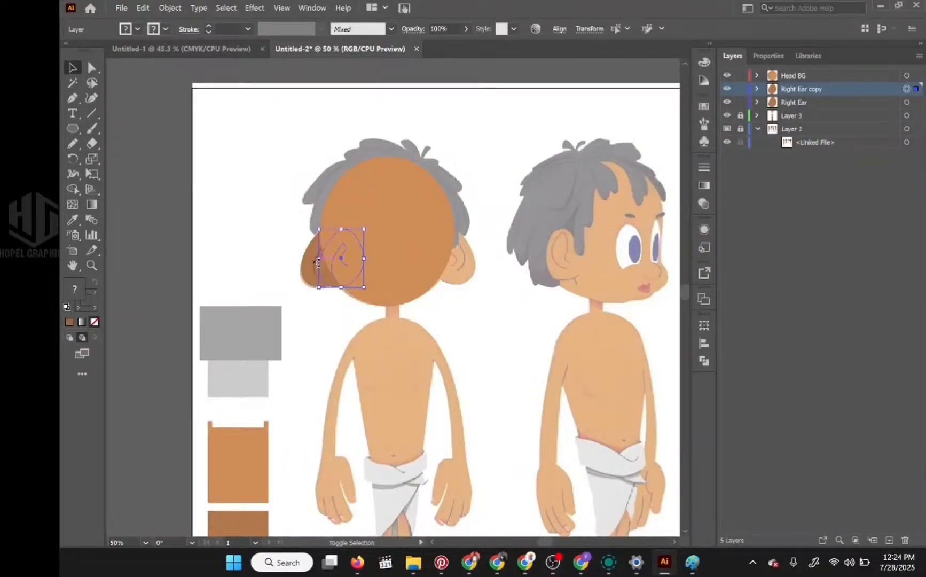
key(shift+Right)
key(shift+Right)
key(shift+Right)
key(shift+Right)
key(shift+Right)
key(shift+Right)
key(shift+Right)
key(shift+Right)
key(shift+Right)
key(shift+Right)
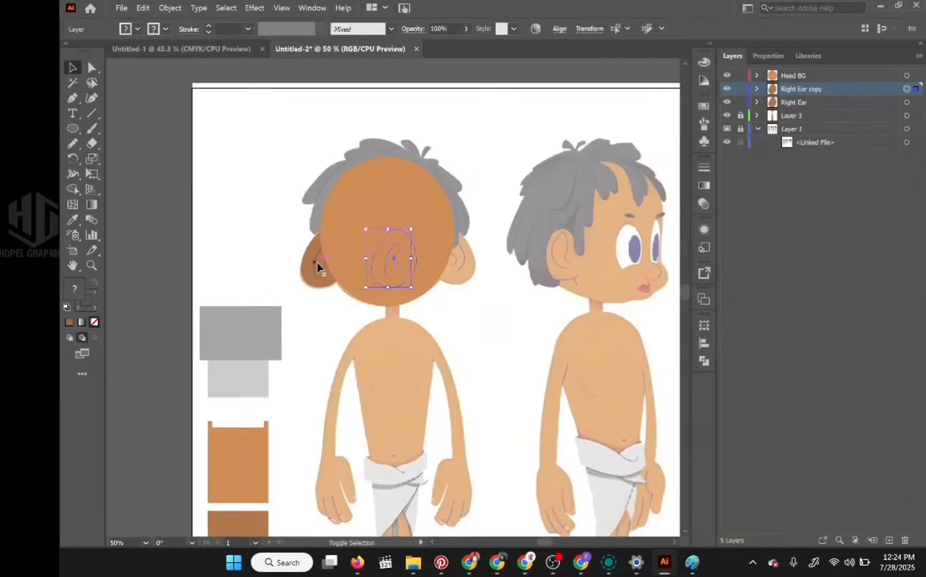
key(shift+Right)
key(shift+Right)
key(shift+Right)
key(shift+Right)
key(shift+Right)
key(shift+Right)
key(shift+Right)
key(shift+Right)
key(shift+Right)
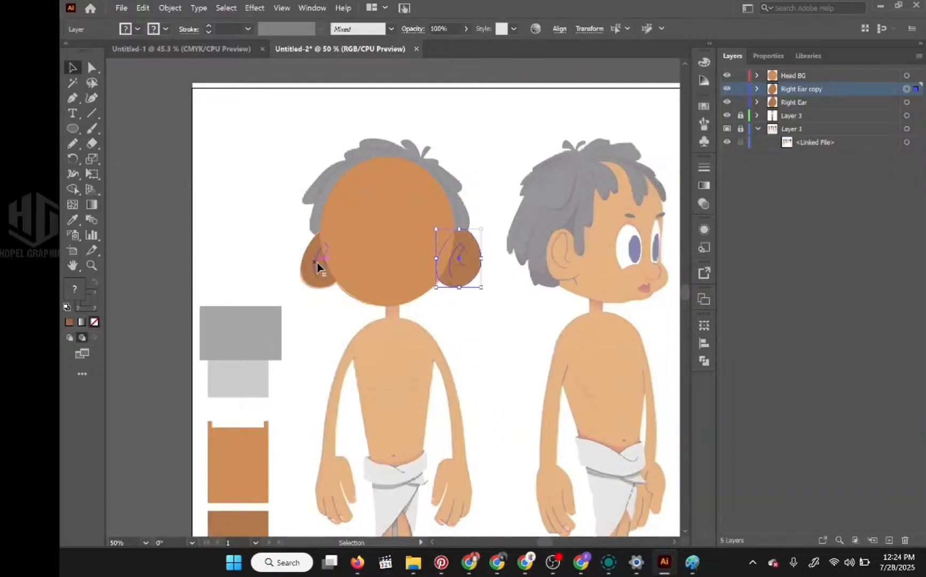
key(Right)
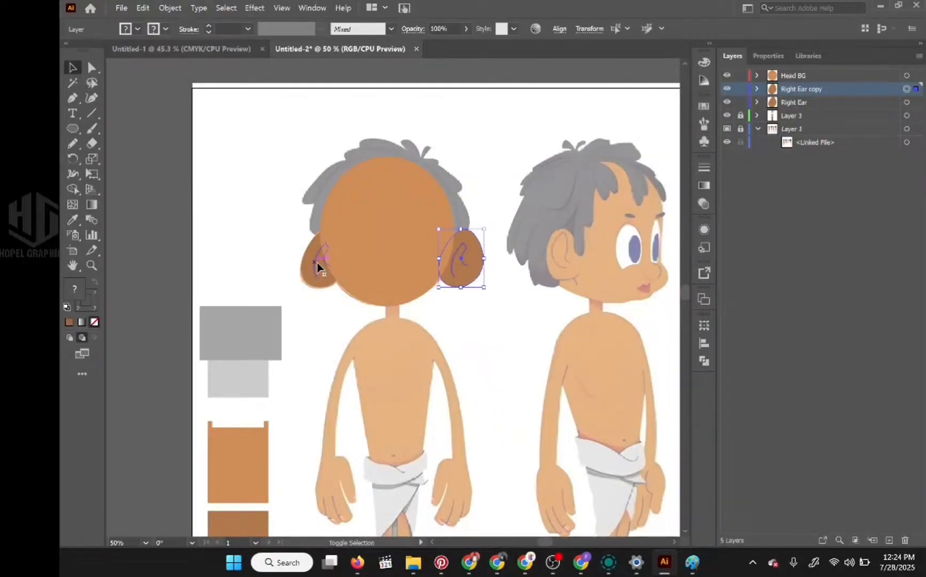
key(shift+Left)
key(shift+Left)
key(shift+Right)
key(shift+Right)
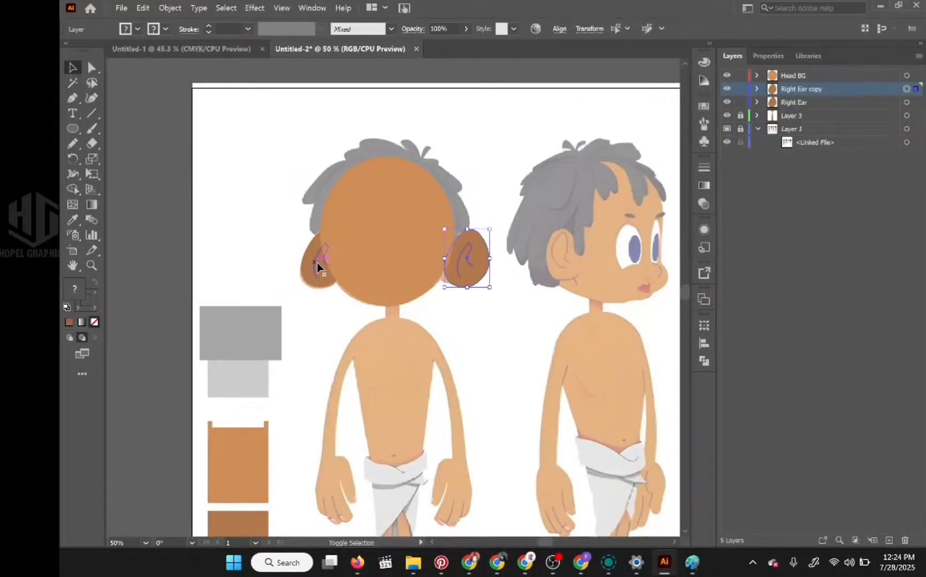
key(shift+Left)
key(shift+Right)
key(shift+Right)
key(shift+Left)
key(shift+Left)
key(shift+Left)
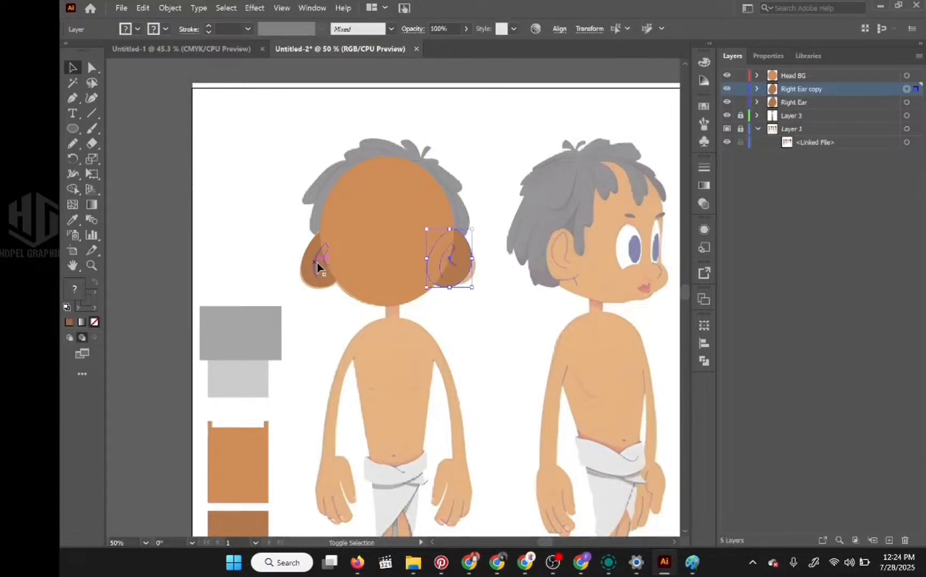
key(shift+Right)
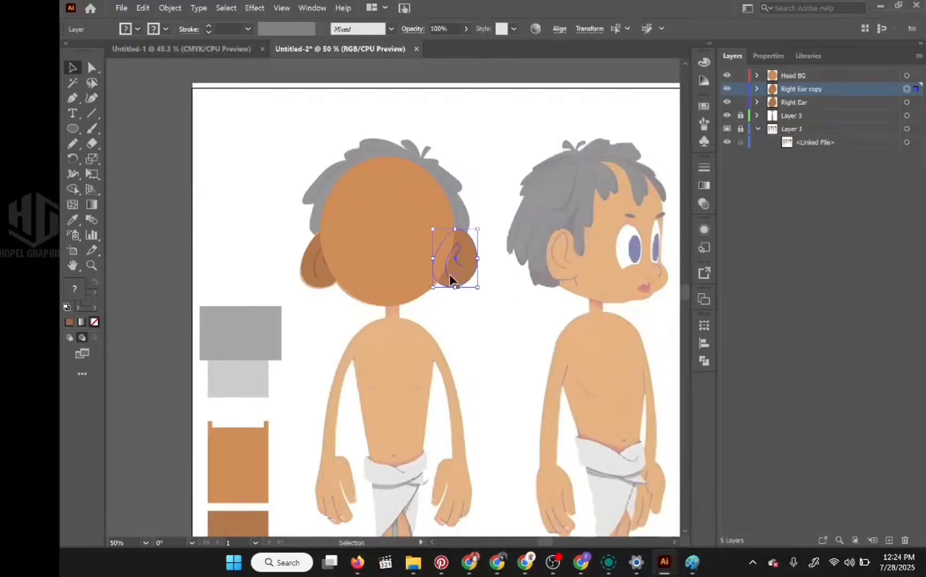
Flip the copied ear horizontally and nudge it 3 pt left and slightly up to fit the template
click(767, 57)
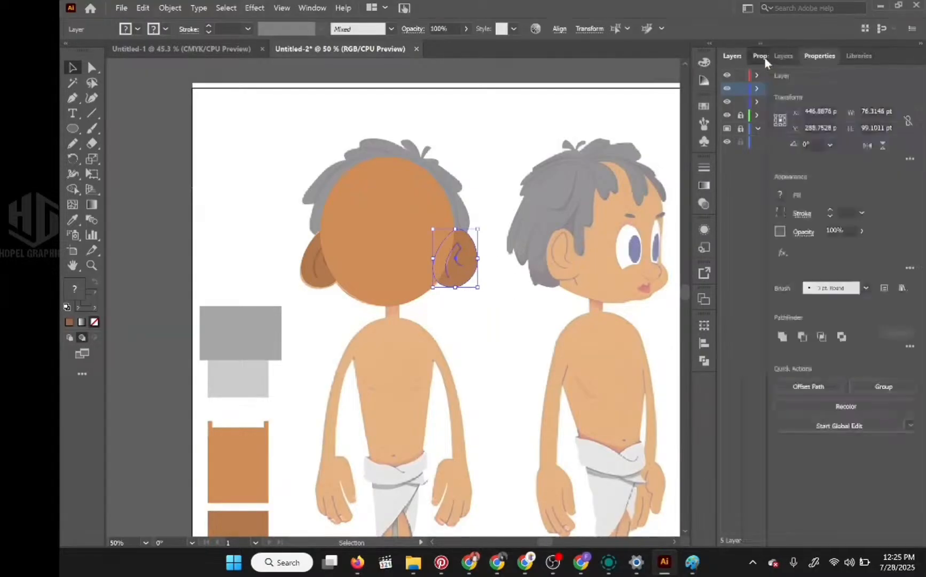
click(867, 145)
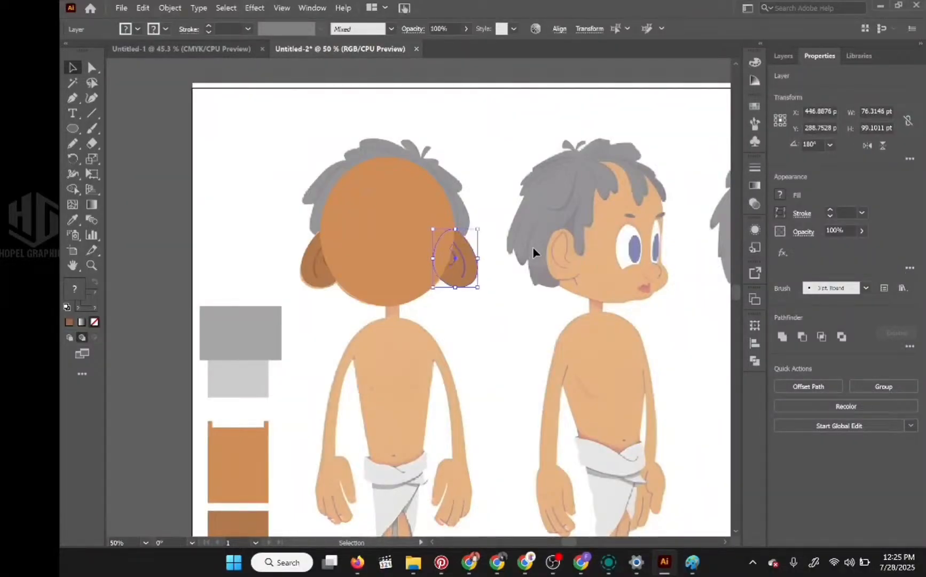
key(Left)
key(Left)
key(Left)
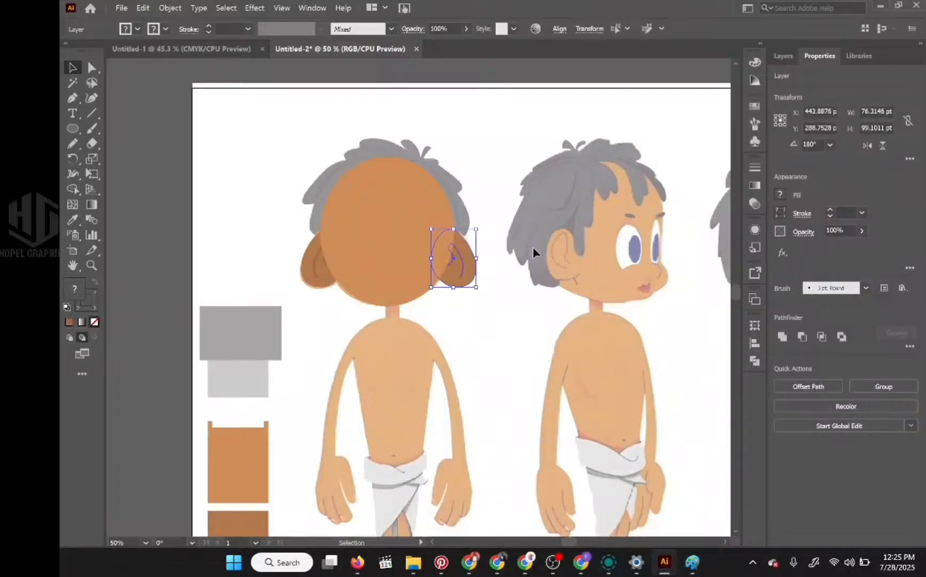
key(Up)
Rename the duplicated ear layer "Left ear" and hide the Head BG layer
click(783, 51)
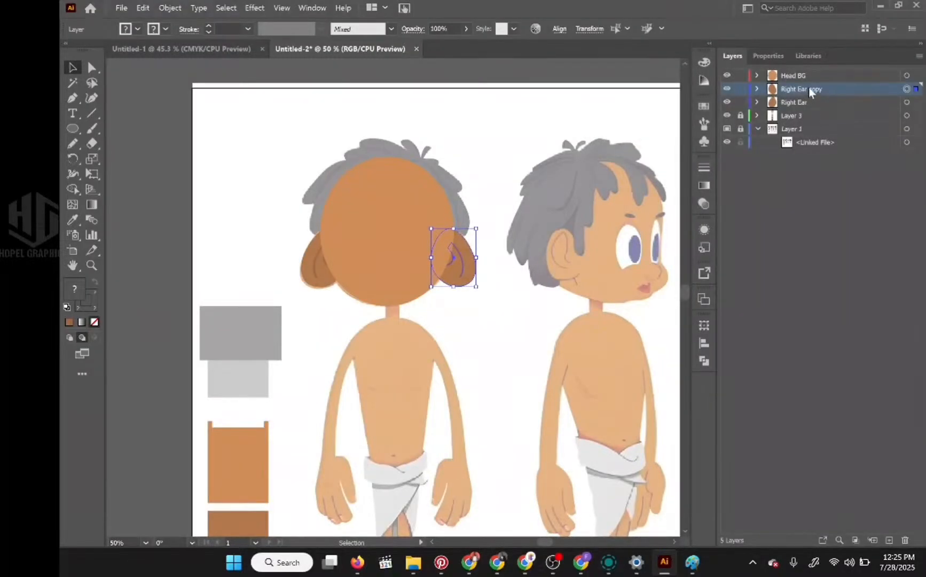
double_click(809, 89)
text(Le)
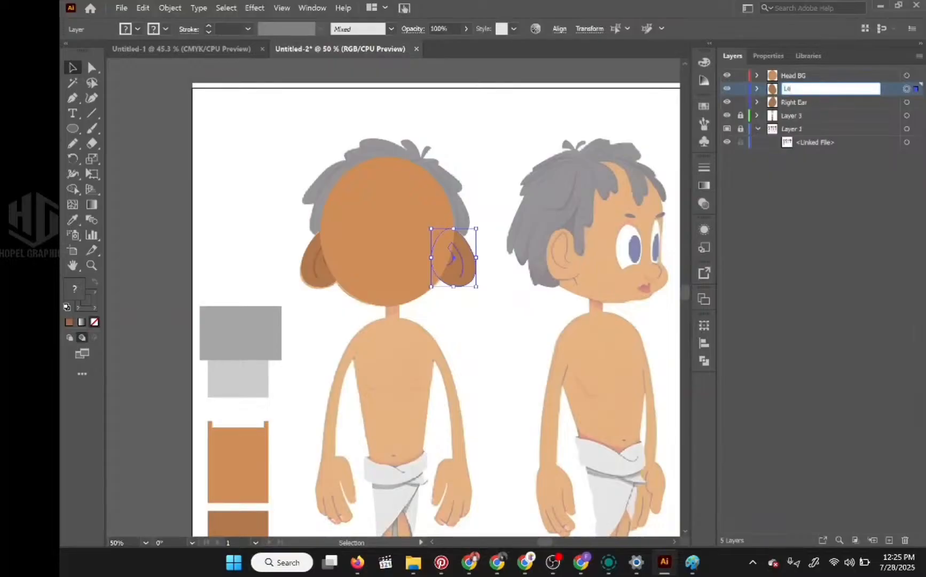
text(ft ear)
key(Return)
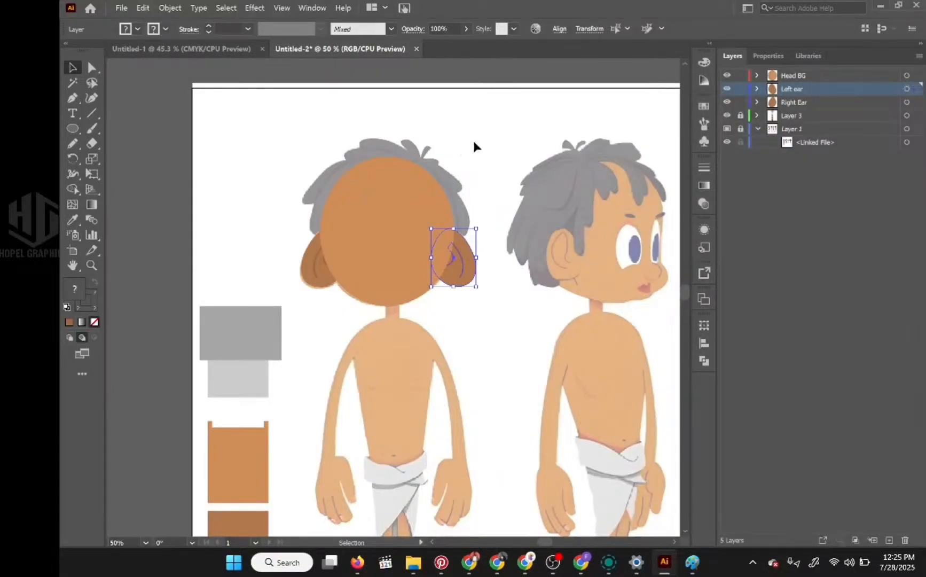
click(494, 134)
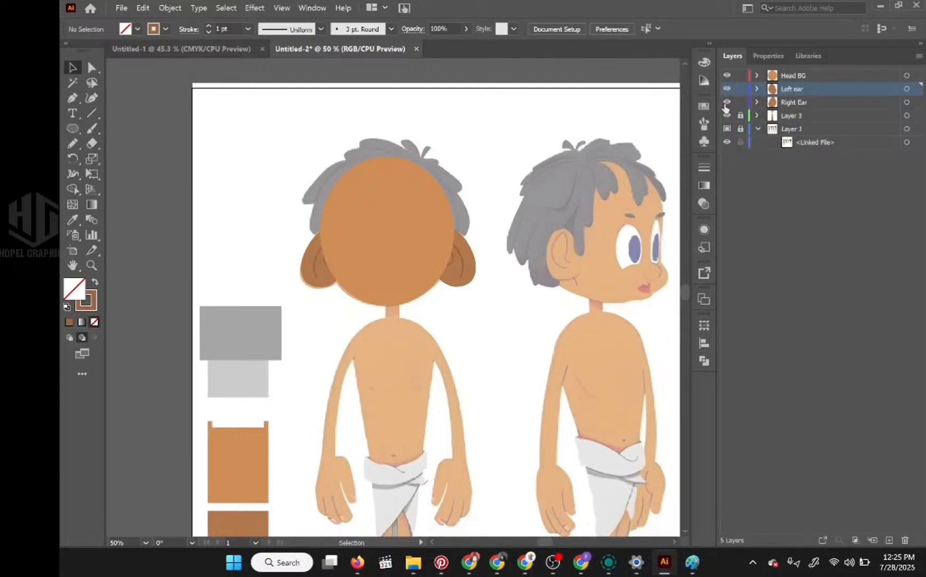
click(726, 75)
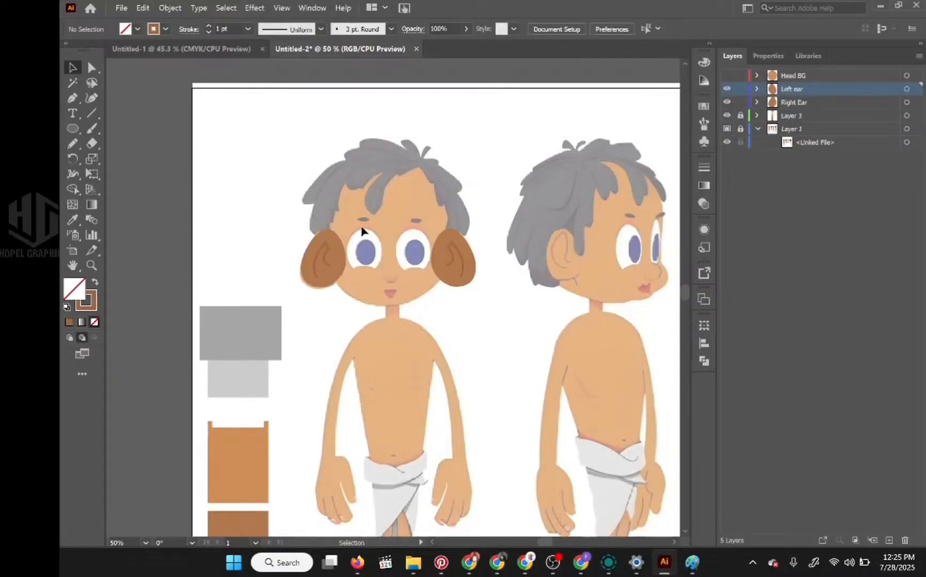
Examine the eyebrows, eyes and other facial features in the front and three-quarter template views
scroll(363, 226, up, 4)
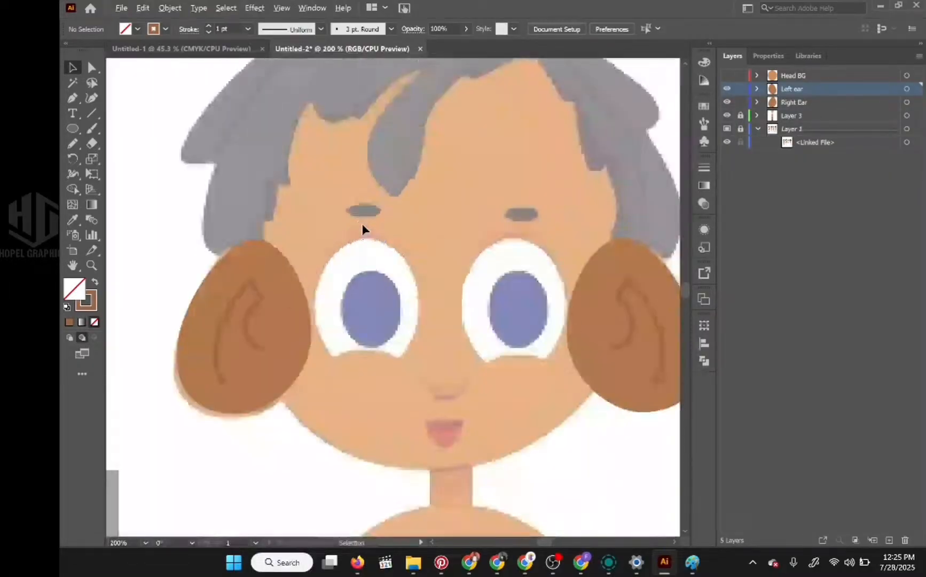
scroll(361, 223, down, 3)
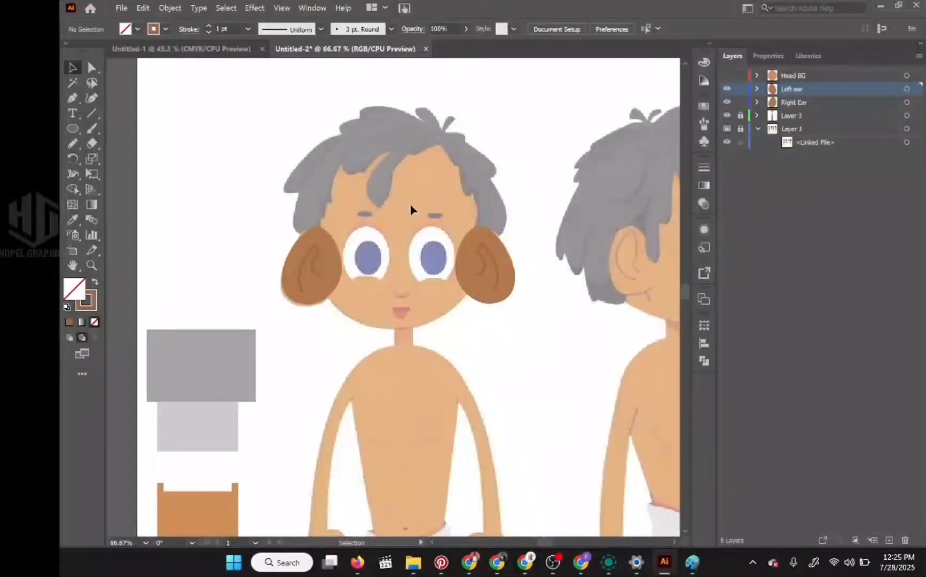
scroll(445, 218, up, 1)
scroll(443, 214, down, 3)
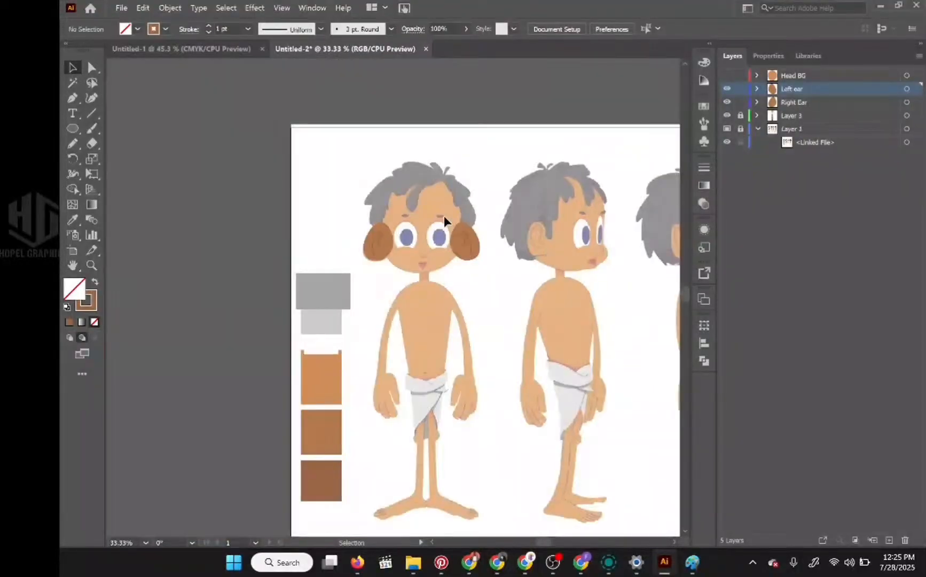
scroll(443, 216, down, 1)
scroll(443, 217, up, 1)
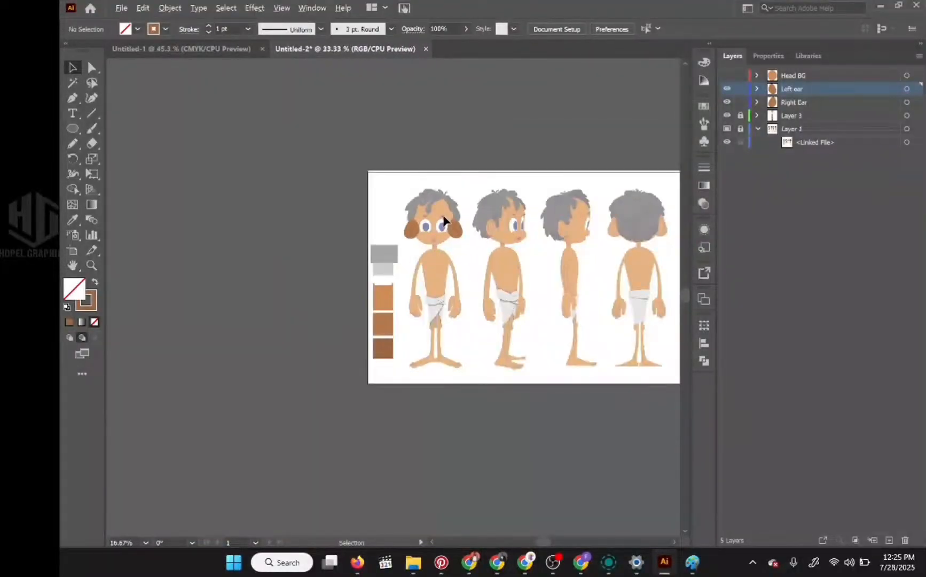
scroll(393, 214, up, 3)
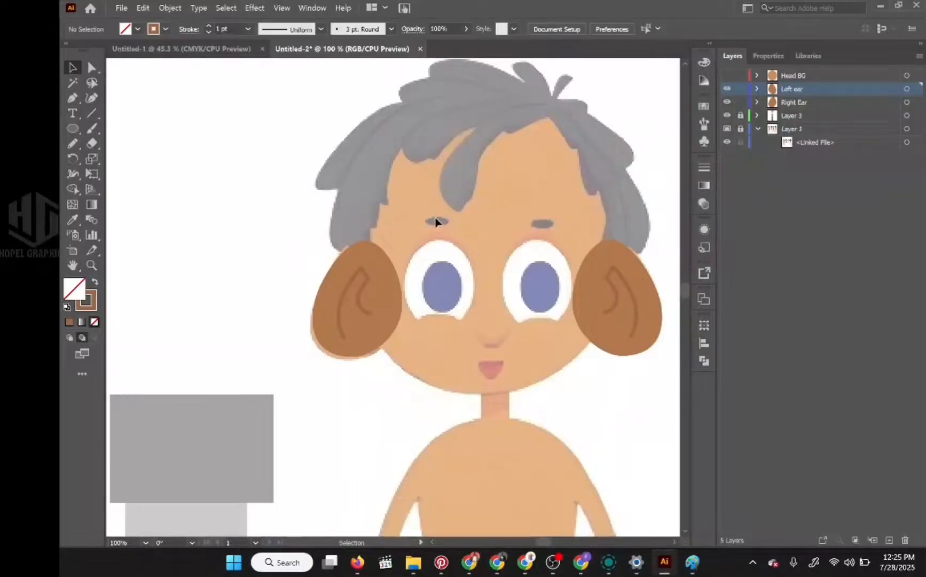
drag(514, 215, 111, 220)
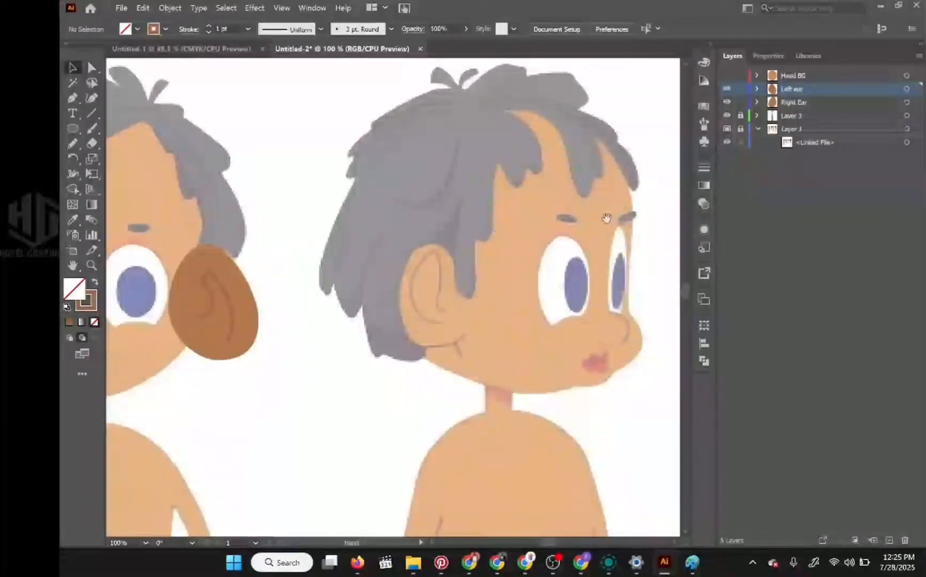
drag(278, 243, 635, 265)
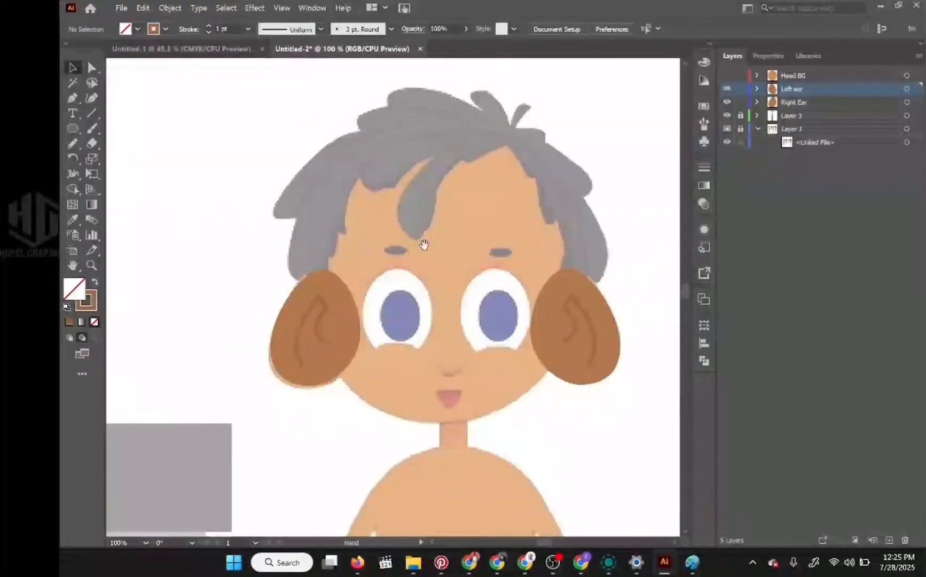
scroll(513, 247, up, 2)
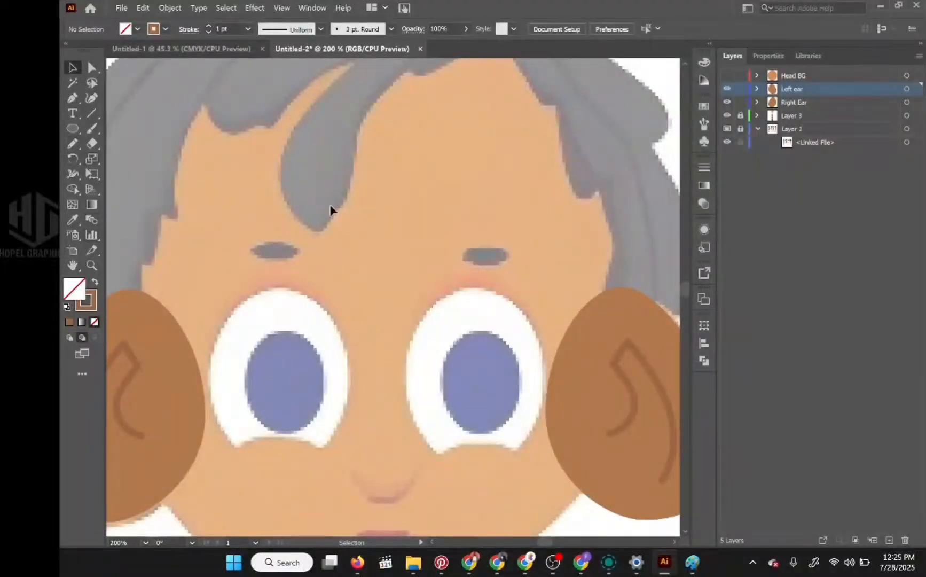
scroll(388, 215, down, 3)
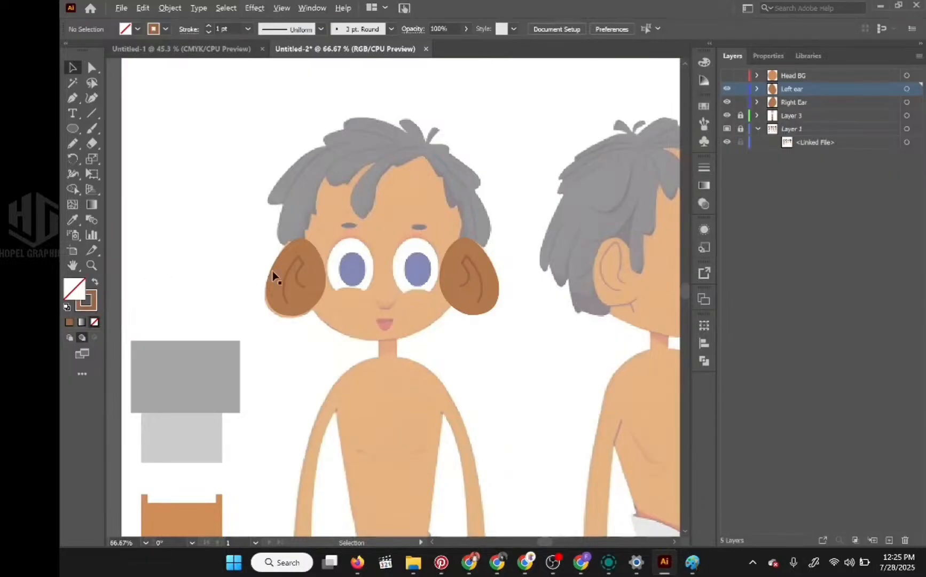
scroll(275, 275, down, 3)
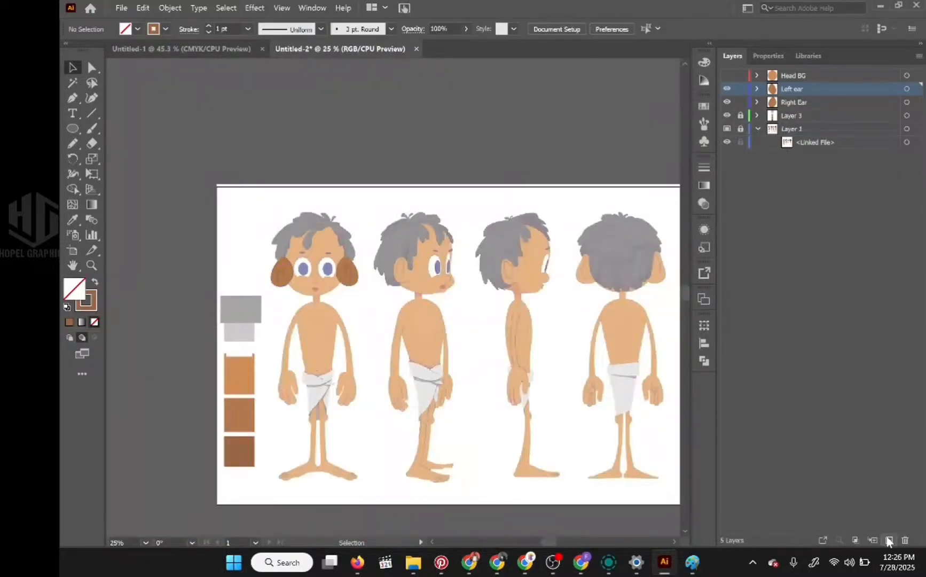
Create a new layer between Head BG and Left ear and name it "+Right eyebrow"
click(889, 540)
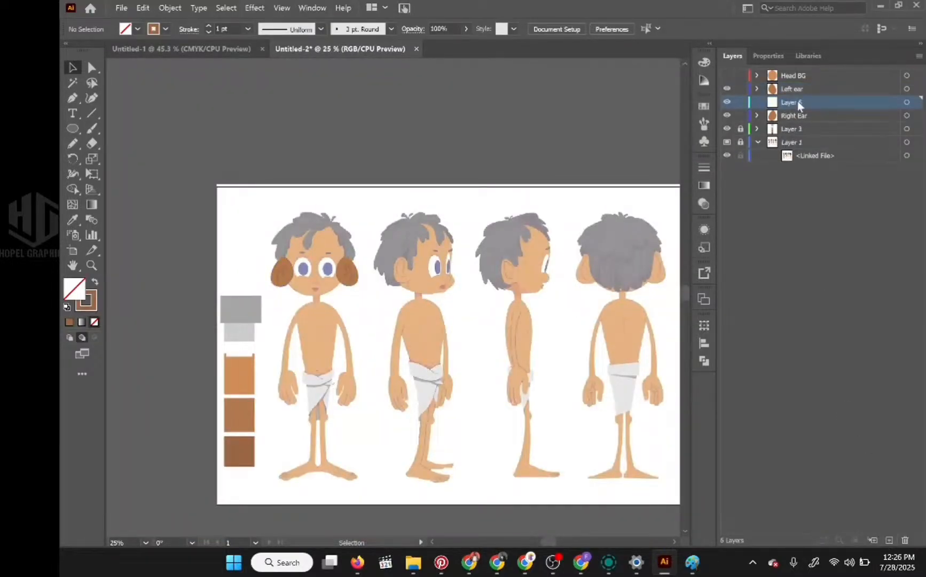
drag(798, 102, 801, 83)
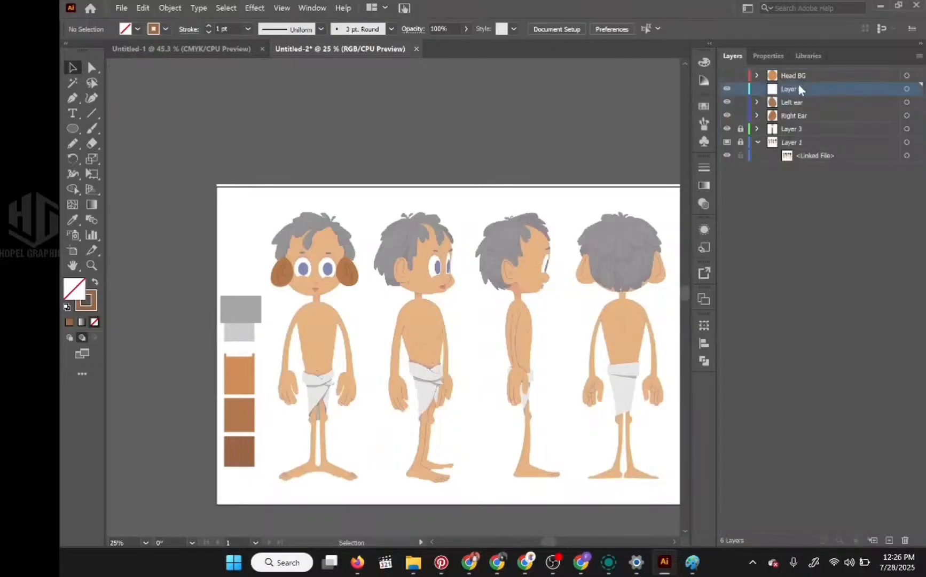
double_click(799, 88)
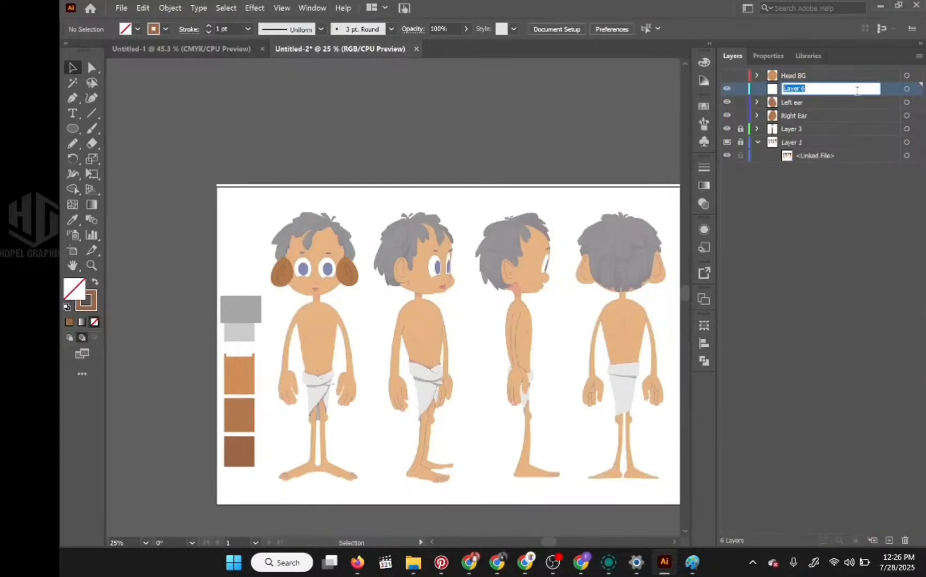
text(Right eyebrow)
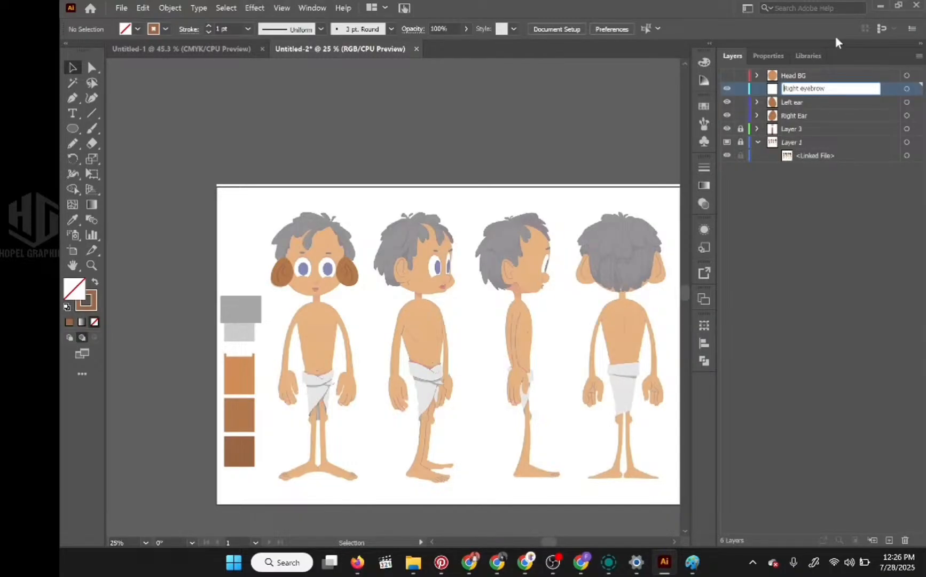
text(+)
key(Return)
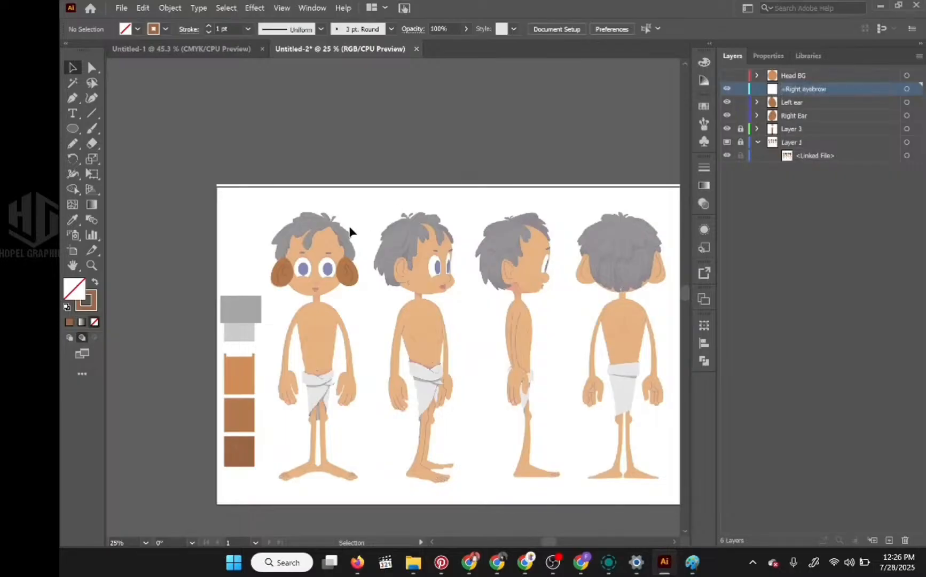
Draw a black ellipse without stroke over the front-view template's right eyebrow on the "+Right eyebrow" layer
scroll(345, 224, up, 1)
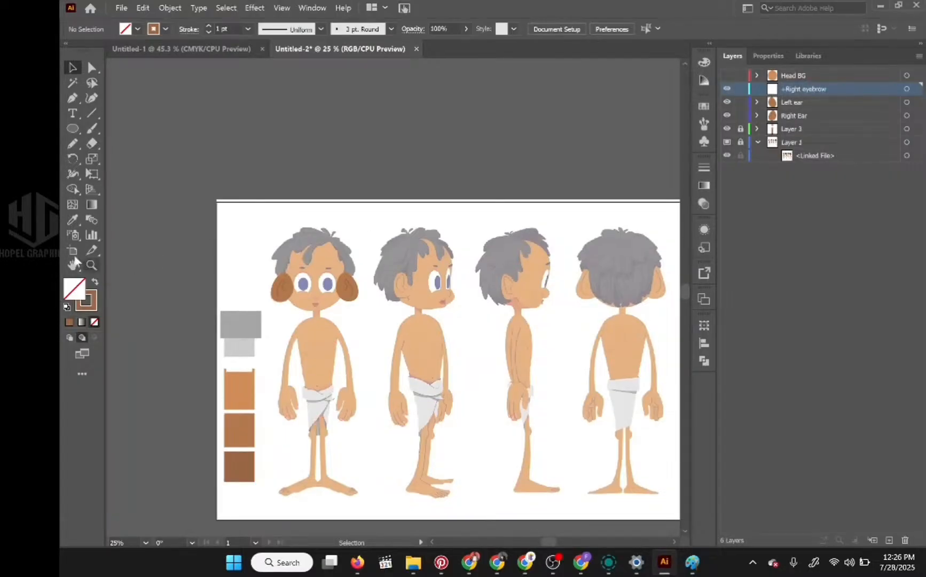
click(73, 219)
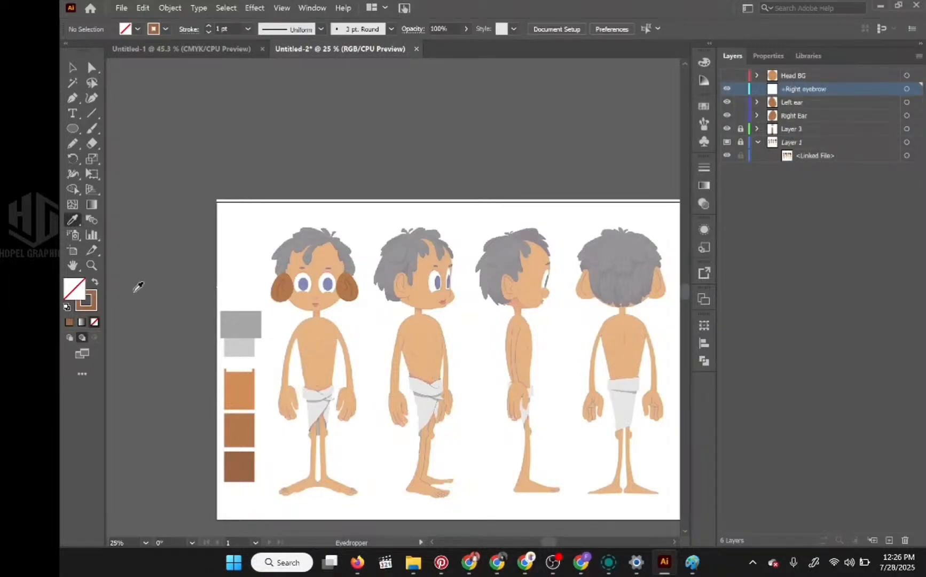
click(96, 284)
click(704, 62)
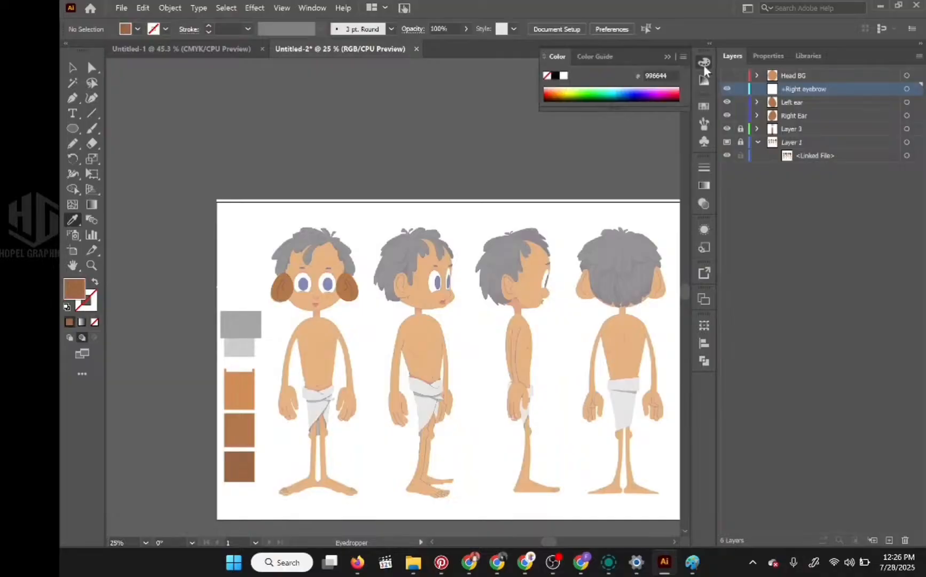
click(555, 75)
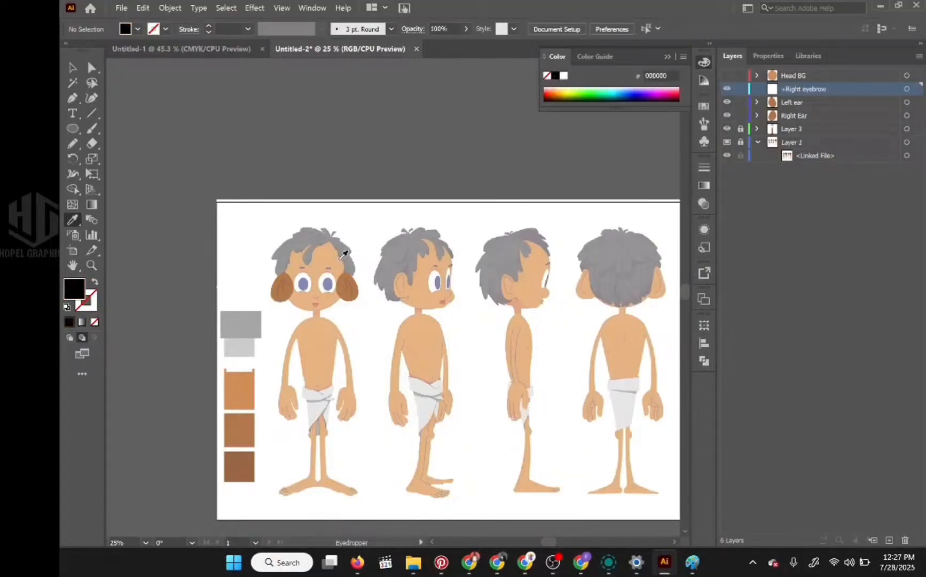
scroll(334, 256, up, 3)
scroll(318, 263, up, 2)
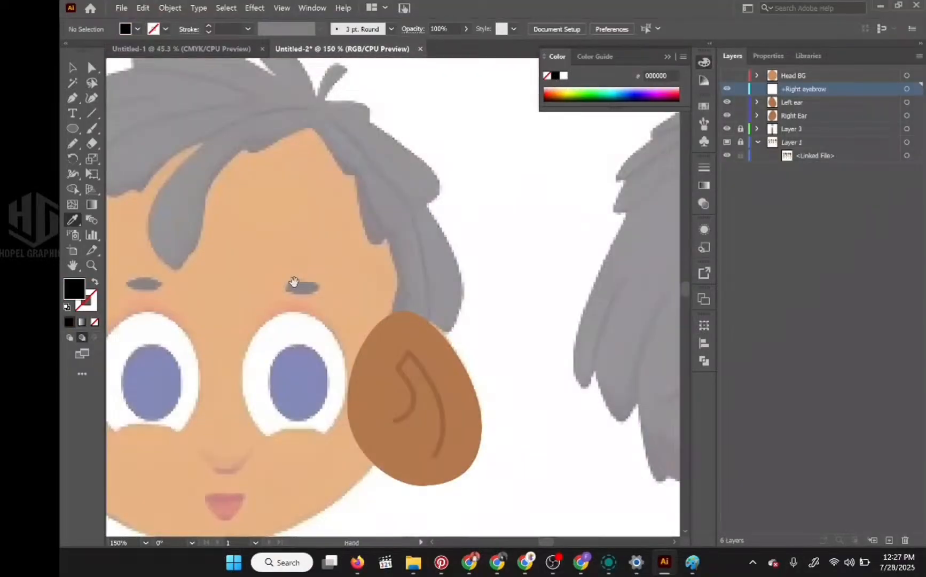
drag(295, 283, 444, 285)
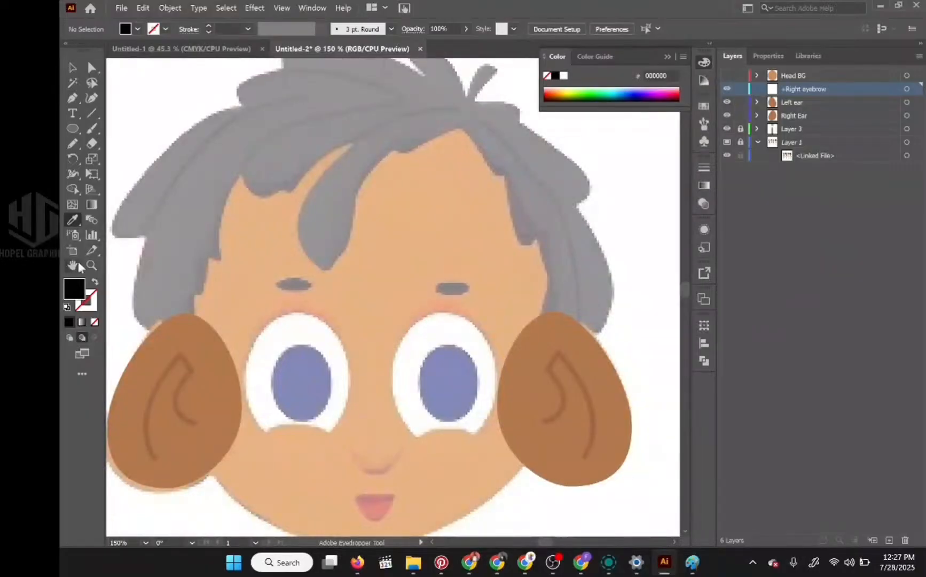
click(72, 128)
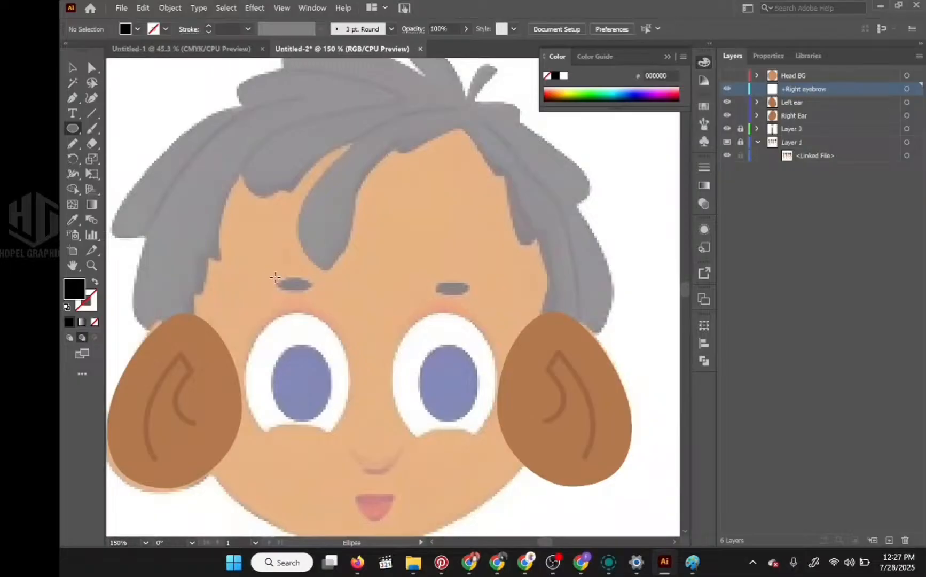
drag(275, 278, 315, 290)
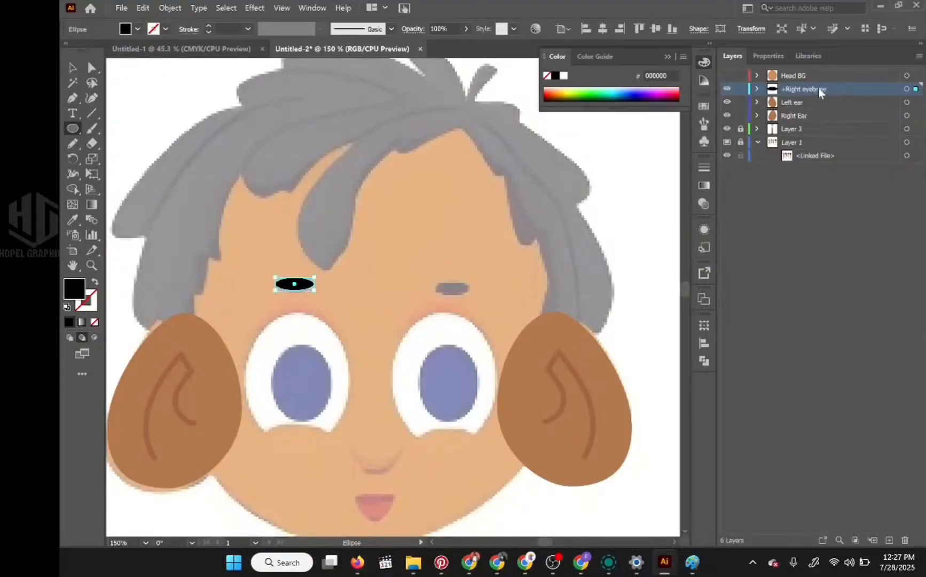
Duplicate the "+Right eyebrow" layer and rename the copy "+Left Eyebrow"
drag(822, 93, 890, 539)
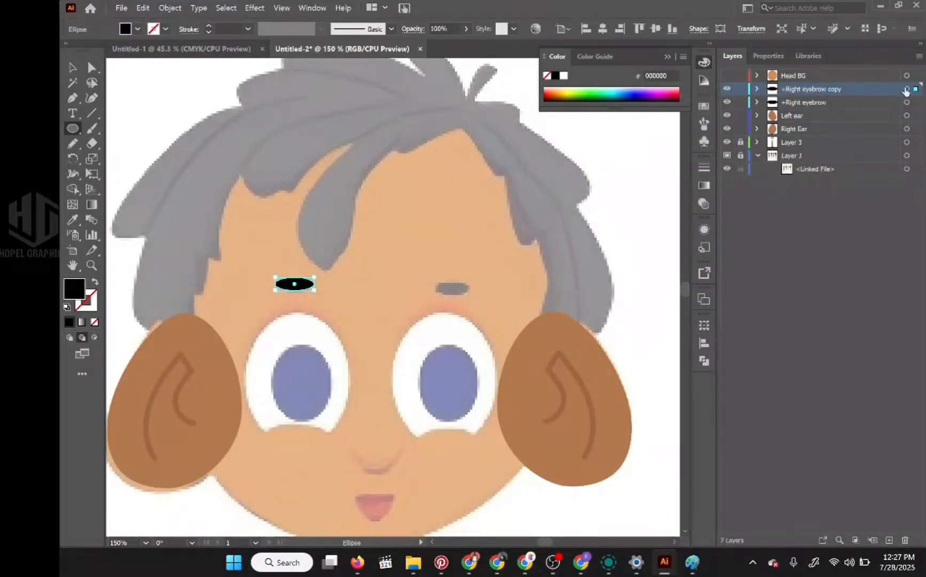
double_click(821, 89)
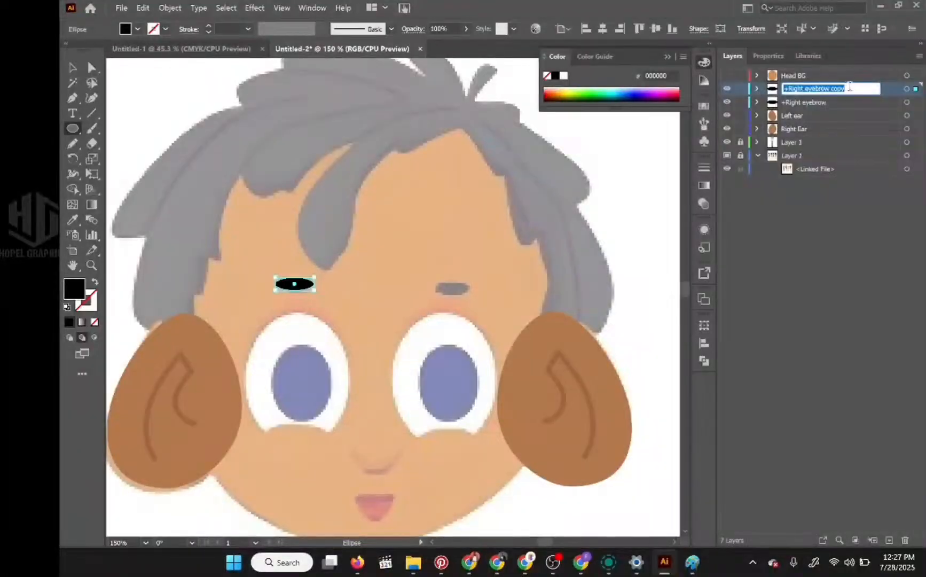
text(+Left)
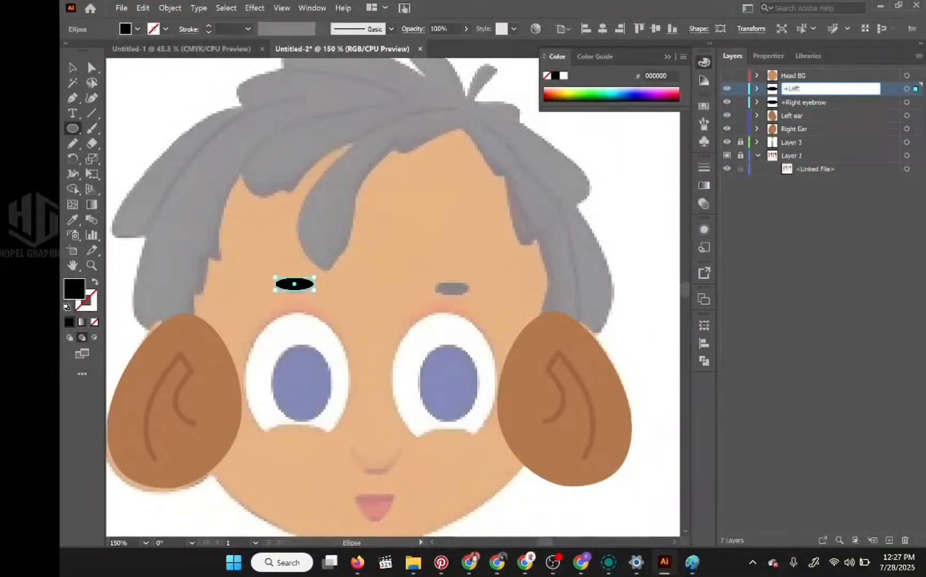
text( Eyebrow)
key(Return)
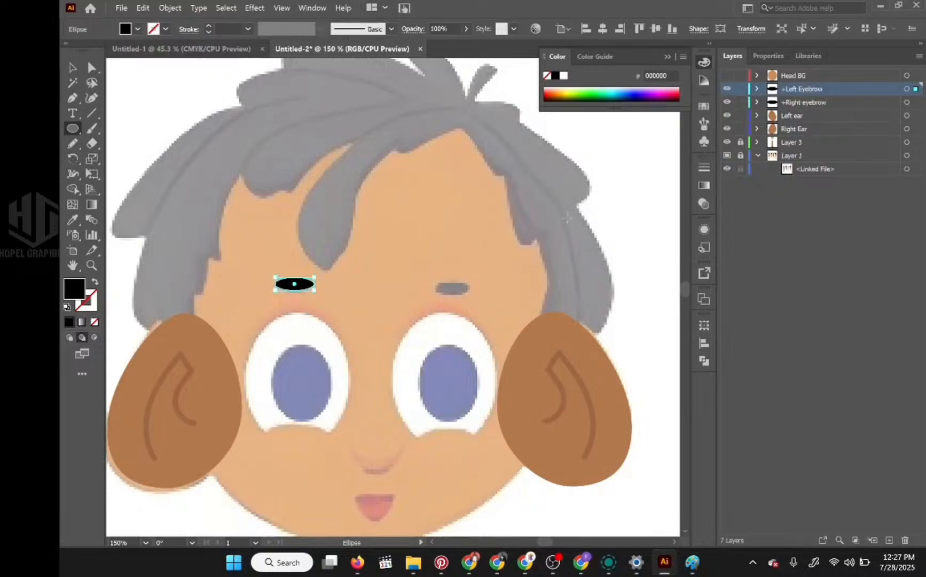
Move the copied eyebrow ellipse across the forehead and nudge it slightly up over the template's left eyebrow
click(73, 67)
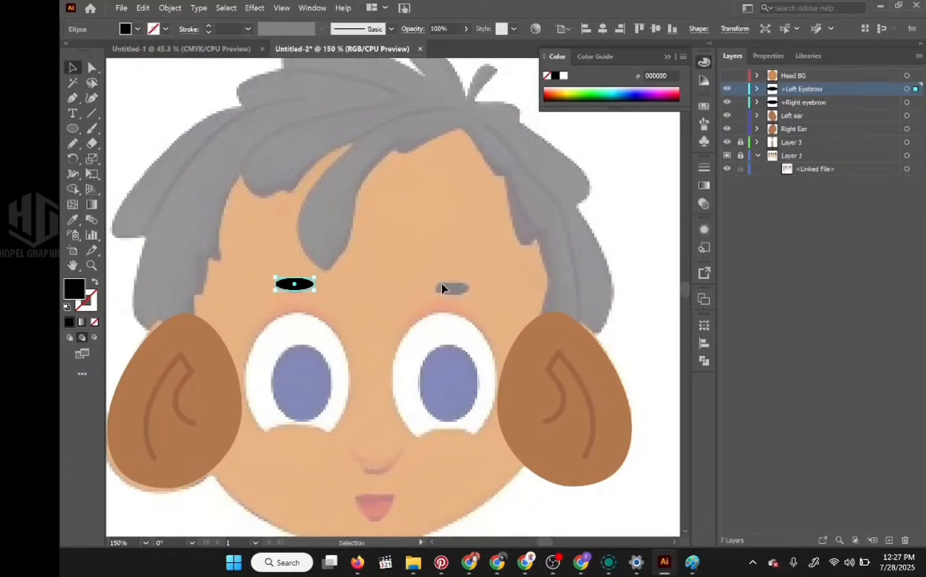
key(Right)
key(Right)
key(Right)
key(Right)
key(Right)
key(Right)
key(Right)
key(Right)
key(Right)
key(Right)
key(Right)
key(Right)
key(Right)
key(Right)
key(Right)
key(Right)
key(Right)
key(Right)
key(Right)
key(Right)
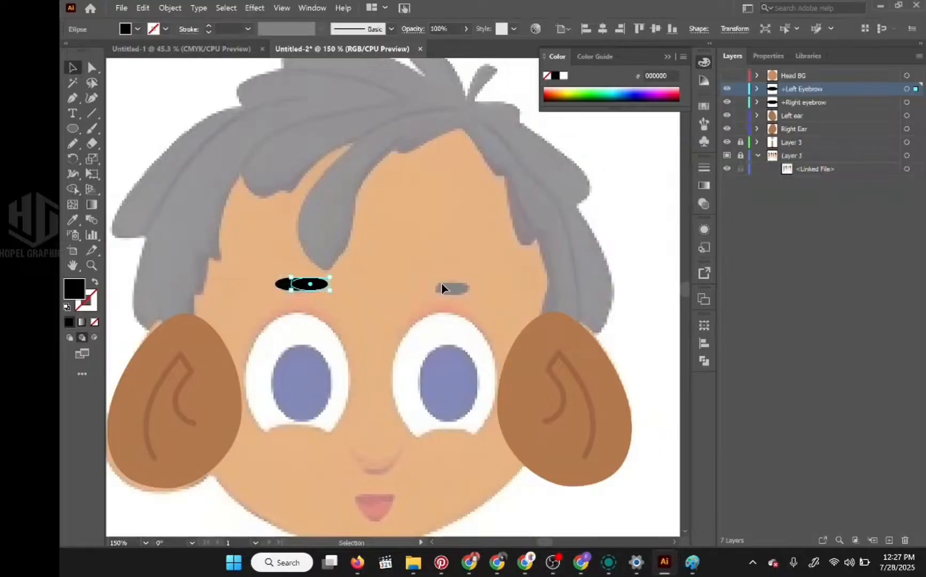
key(shift+Right)
key(shift+Right)
key(shift+Right)
key(shift+Right)
key(shift+Right)
key(shift+Right)
key(shift+Right)
key(shift+Right)
key(shift+Right)
key(shift+Right)
key(shift+Right)
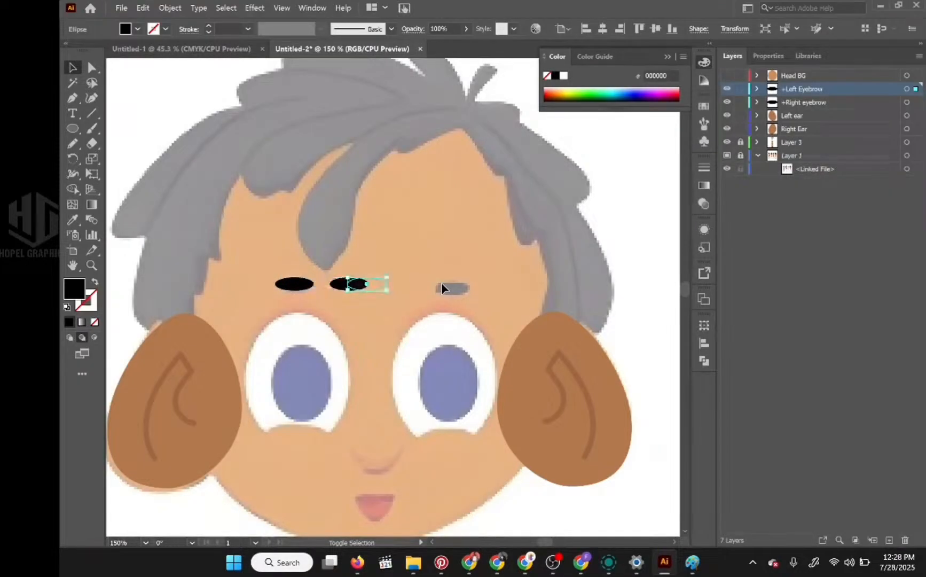
key(shift+Right)
key(shift+Right)
key(shift+Right)
key(shift+Right)
key(shift+Right)
key(shift+Right)
key(shift+Right)
key(shift+Right)
key(shift+Right)
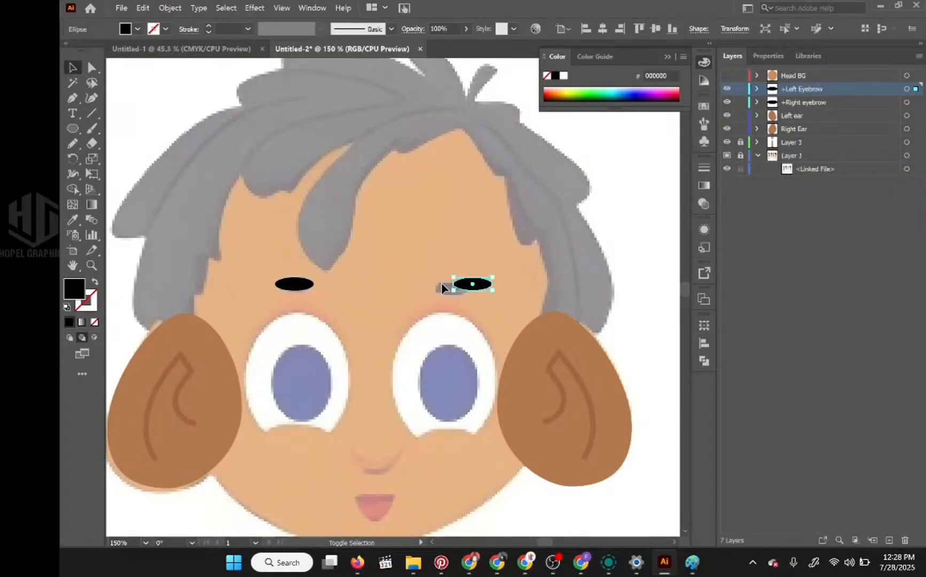
key(shift+Left)
key(shift+Left)
key(Left)
key(Left)
key(Left)
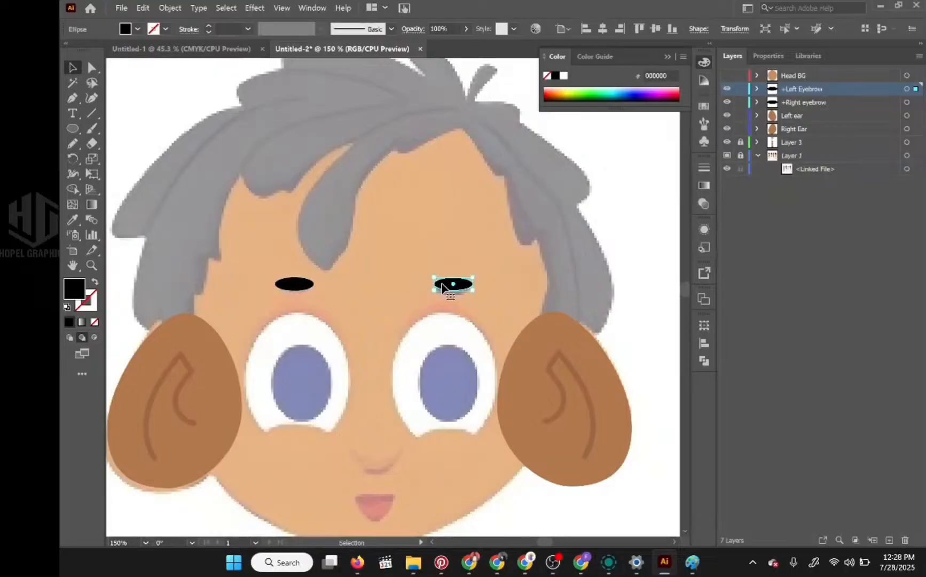
key(Up)
key(Up)
key(Right)
key(Right)
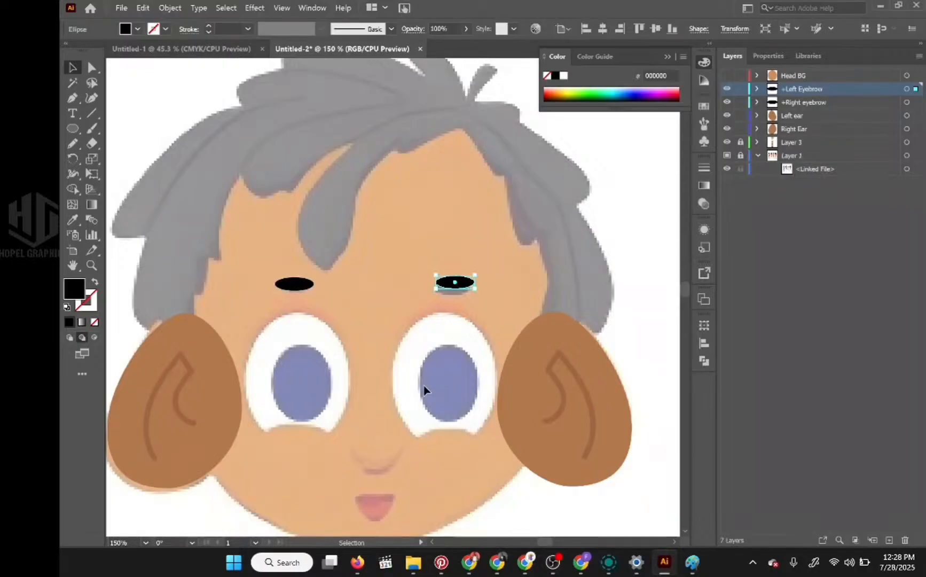
Create a new layer between Head BG and +Left Eyebrow and name it "+Nose"
click(889, 539)
drag(804, 104, 807, 87)
double_click(837, 88)
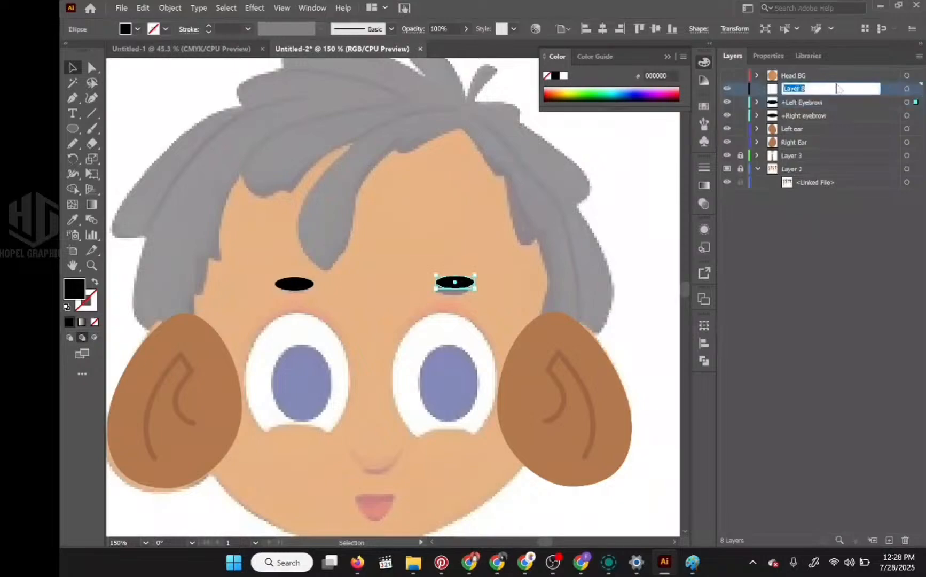
text(Nose)
key(Return)
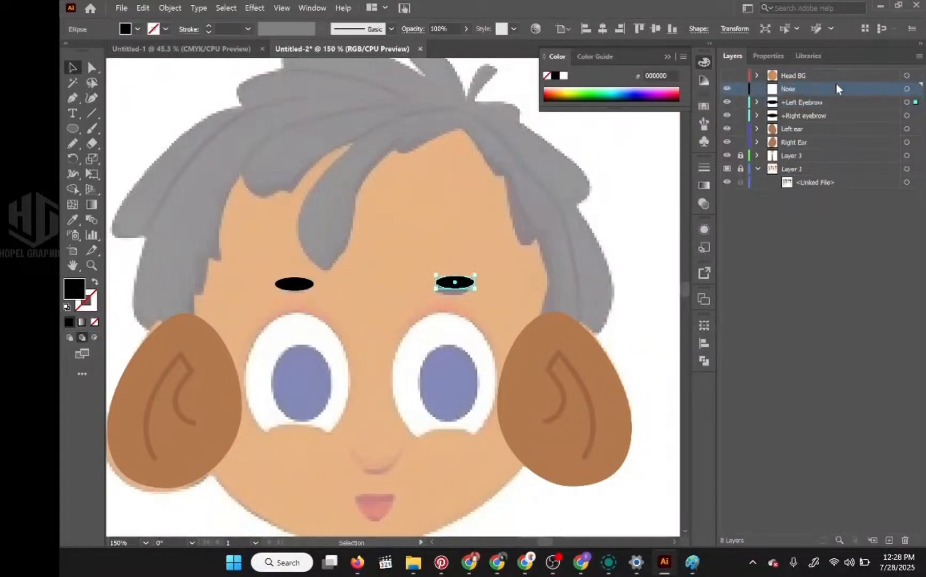
double_click(788, 89)
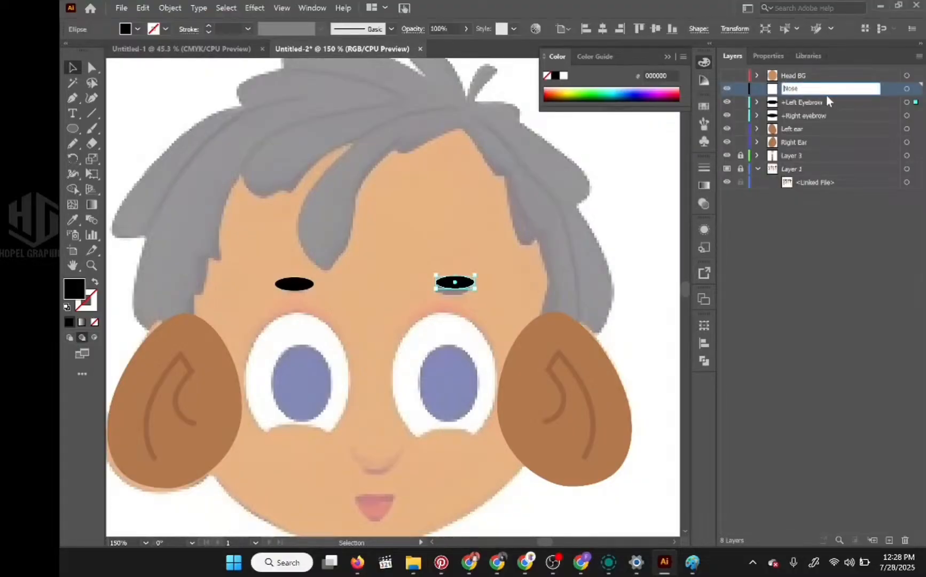
click(784, 88)
text(+)
key(Return)
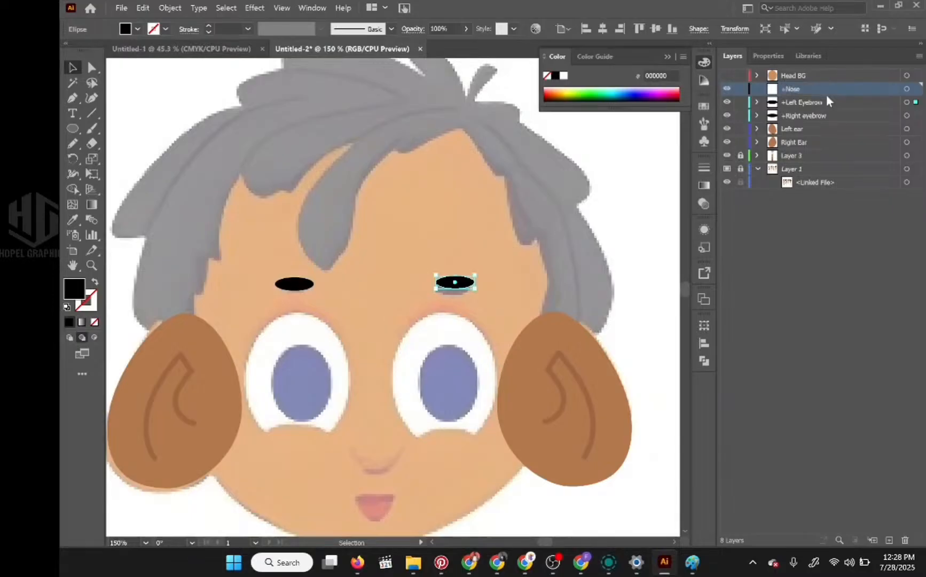
Deselect the eyebrow and sample the darkest brown swatch (996644) as the colour for the Paintbrush
scroll(488, 298, up, 1)
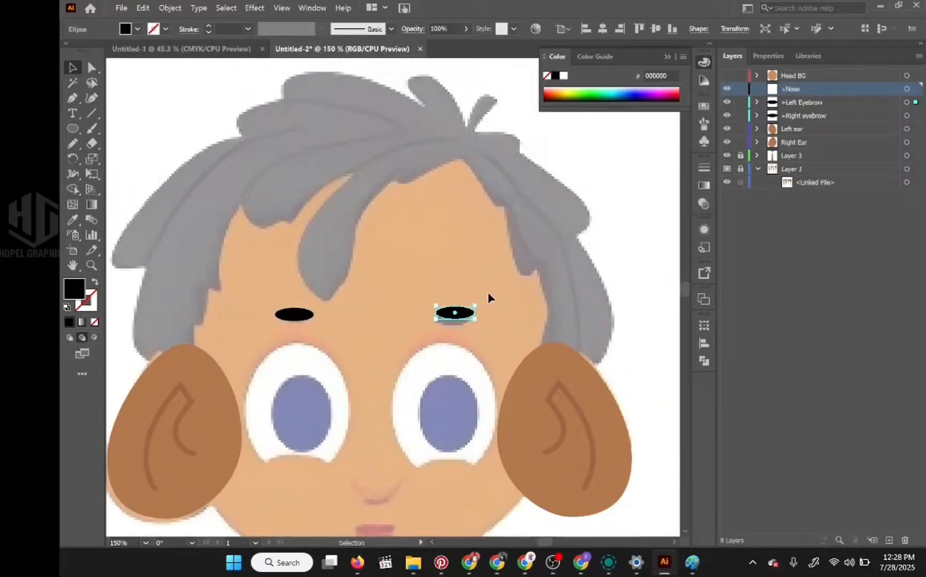
scroll(488, 298, down, 3)
scroll(489, 288, down, 2)
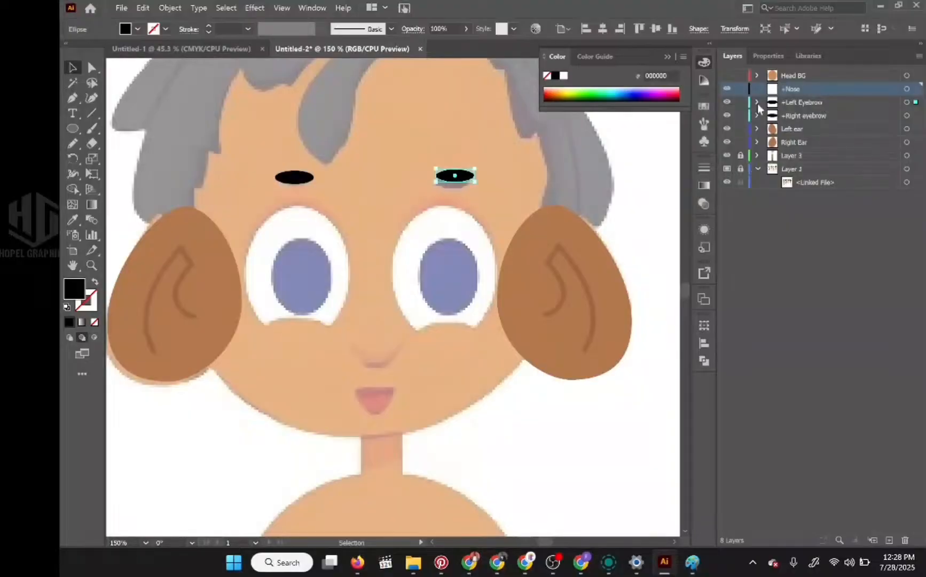
key(ctrl+shift+a)
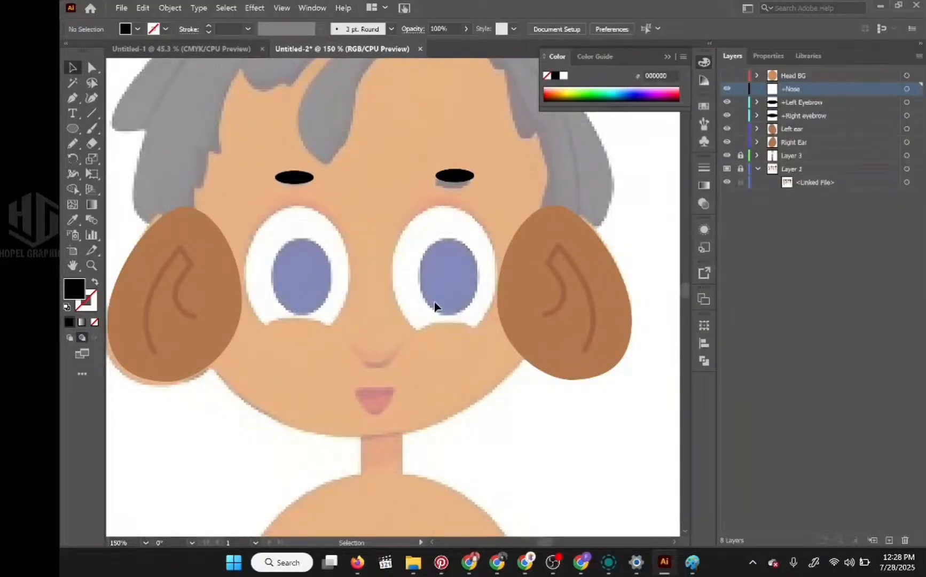
scroll(436, 306, down, 2)
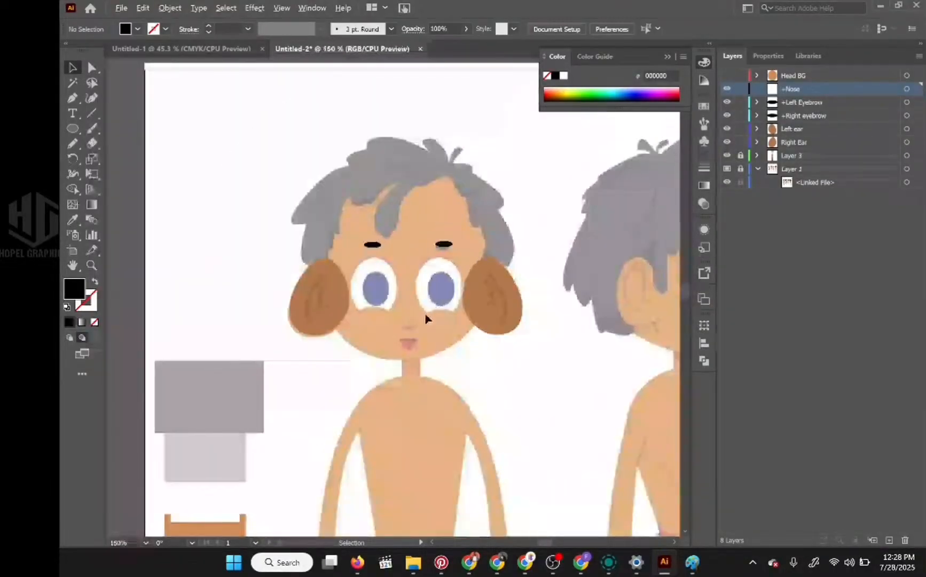
scroll(426, 316, up, 2)
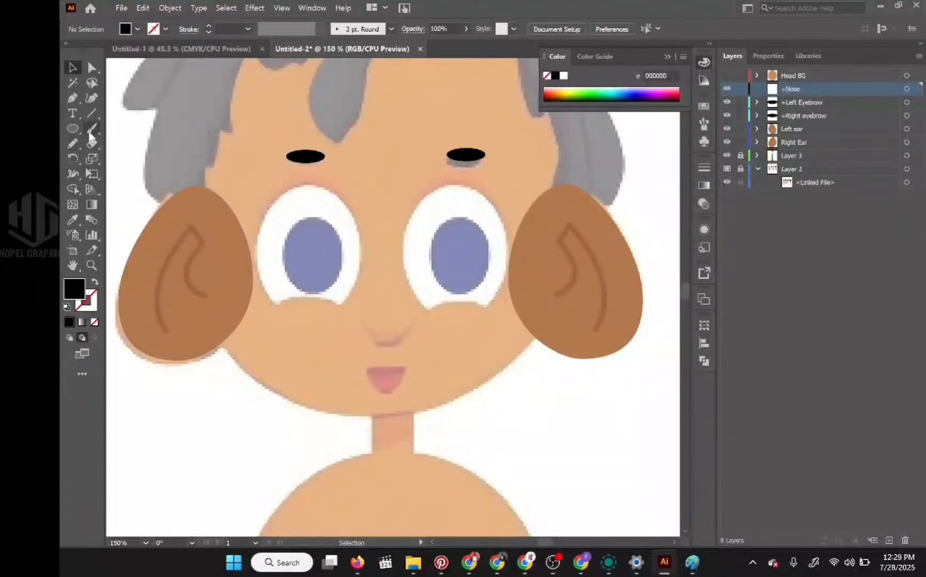
click(90, 136)
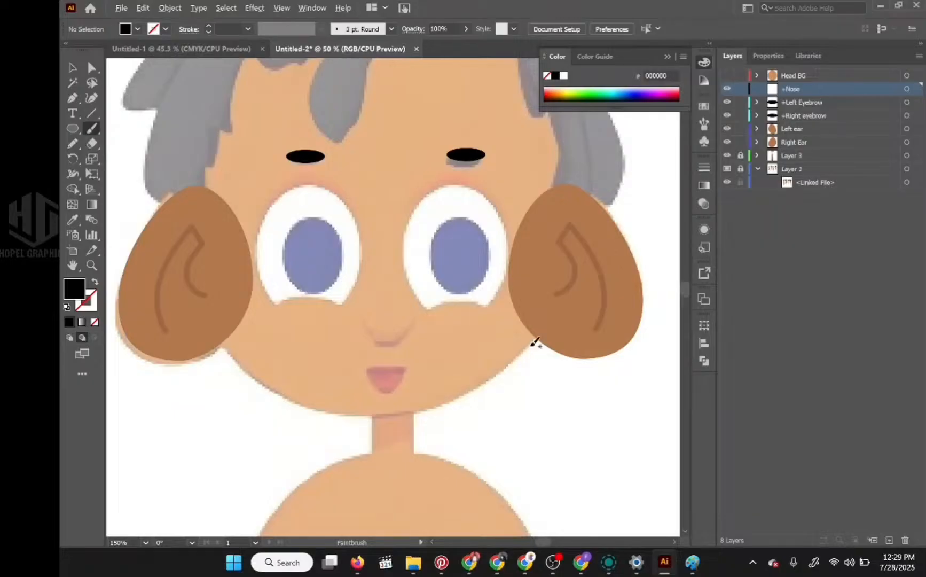
scroll(531, 346, down, 3)
mouse_move(528, 343)
mouse_down()
mouse_move(471, 251)
mouse_move(450, 193)
mouse_up()
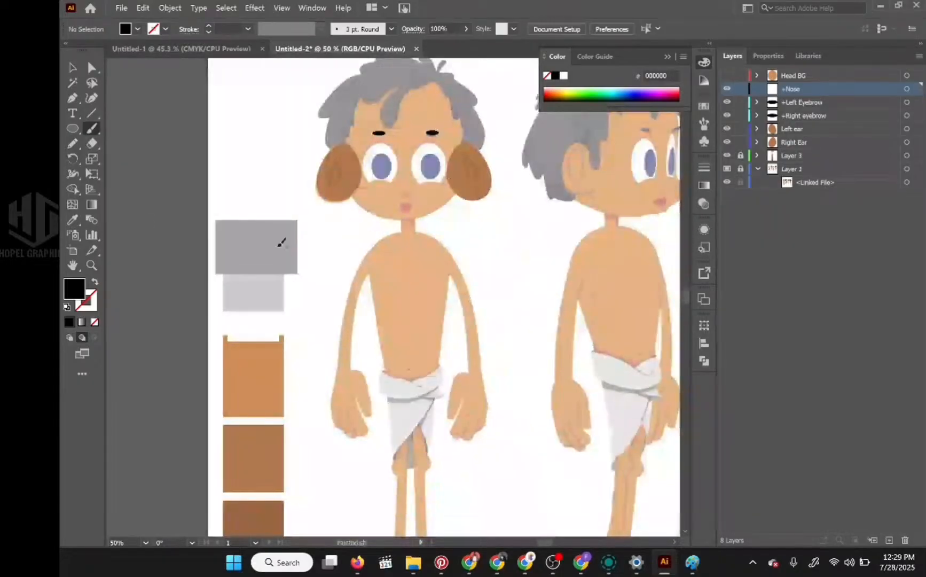
click(73, 219)
click(267, 504)
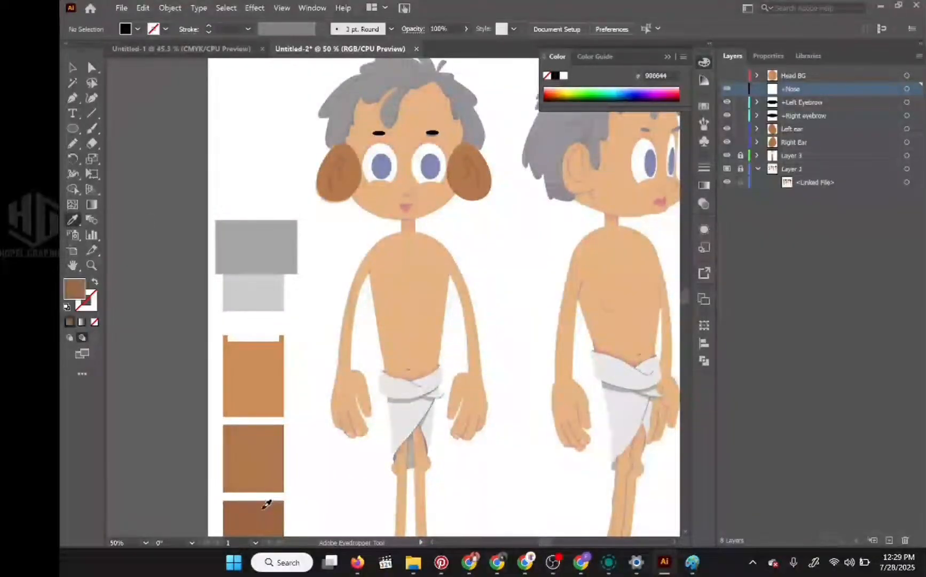
key(b)
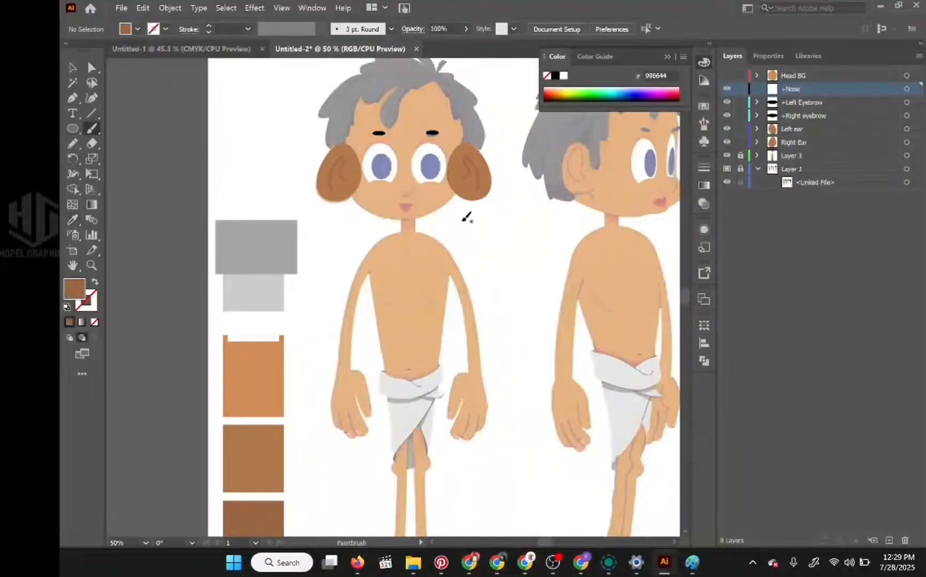
Paint a rounded V-shaped nose line over the template nose on the "+Nose" layer, replacing the first stroke
scroll(420, 183, up, 3)
scroll(416, 187, up, 1)
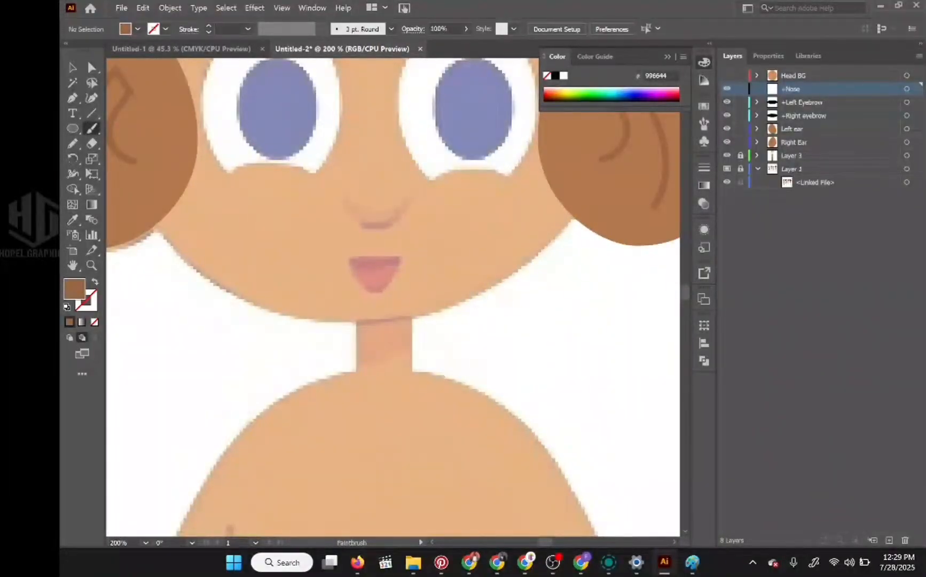
drag(414, 190, 384, 228)
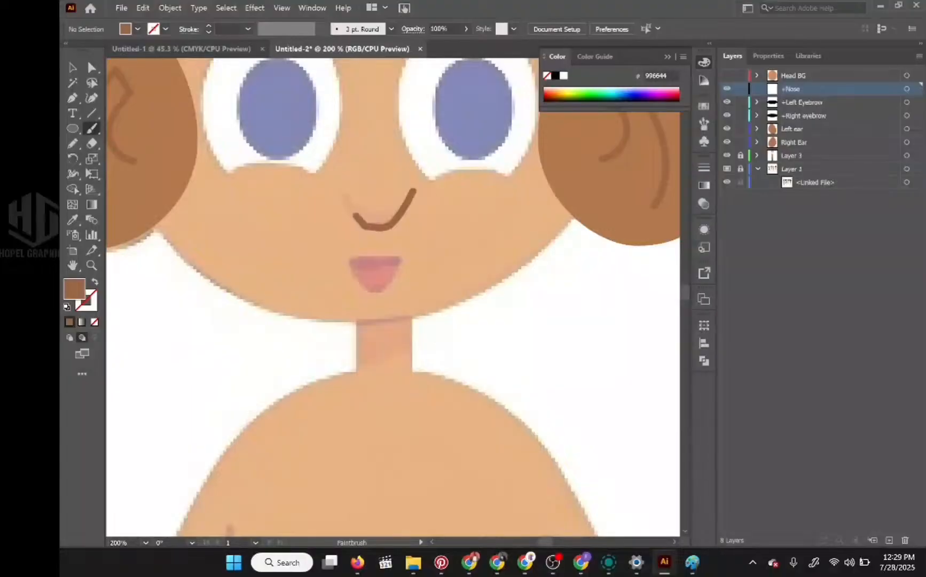
key(ctrl+z)
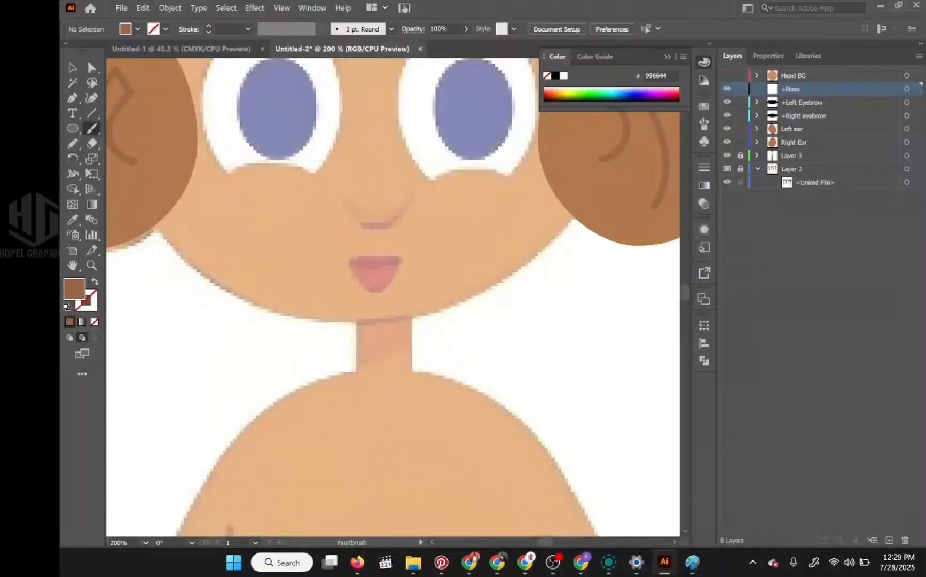
key(ctrl+shift+z)
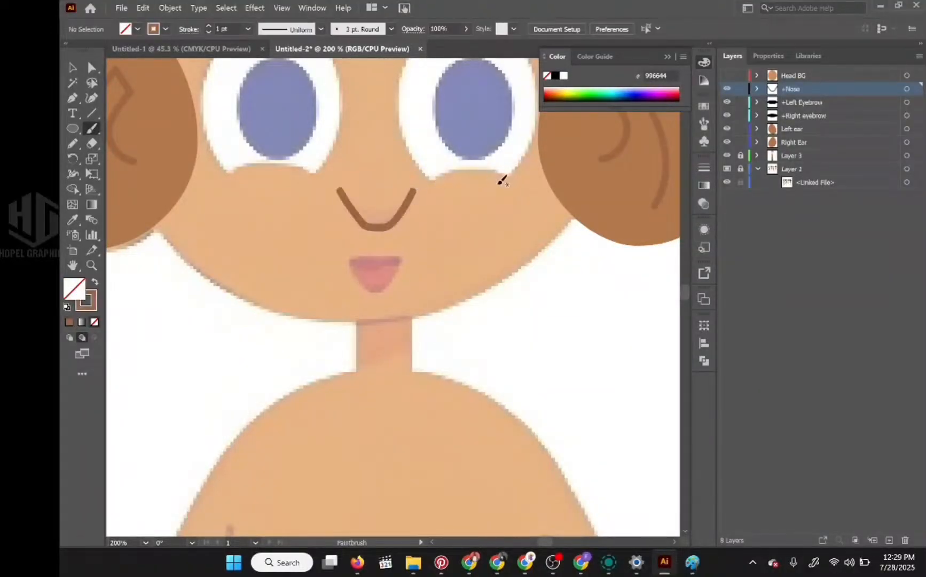
Undo the V-shaped nose stroke and paint a short brown upward-curving line along the base of the template nose
scroll(436, 188, down, 1)
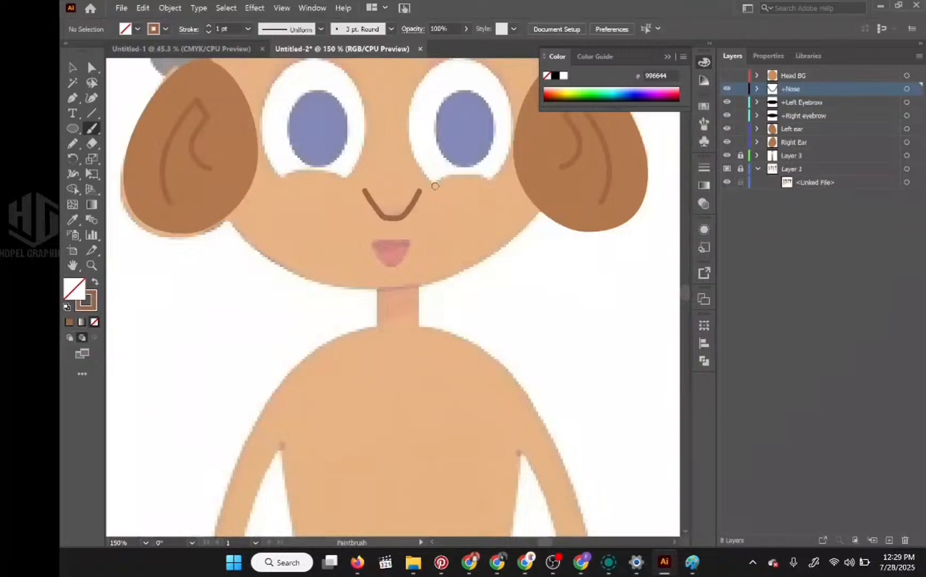
scroll(435, 186, down, 2)
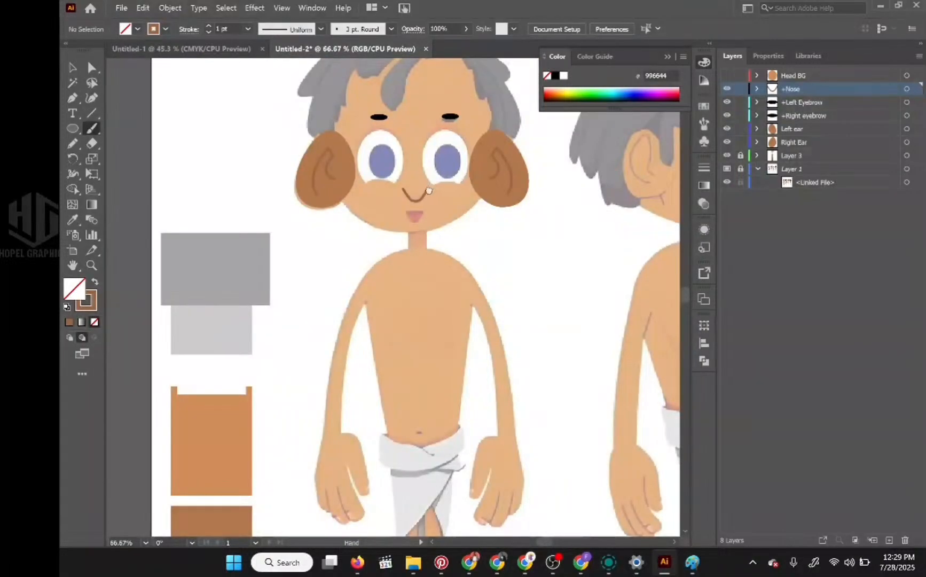
mouse_move(428, 190)
mouse_down()
mouse_move(271, 242)
mouse_move(355, 237)
mouse_move(394, 216)
mouse_up()
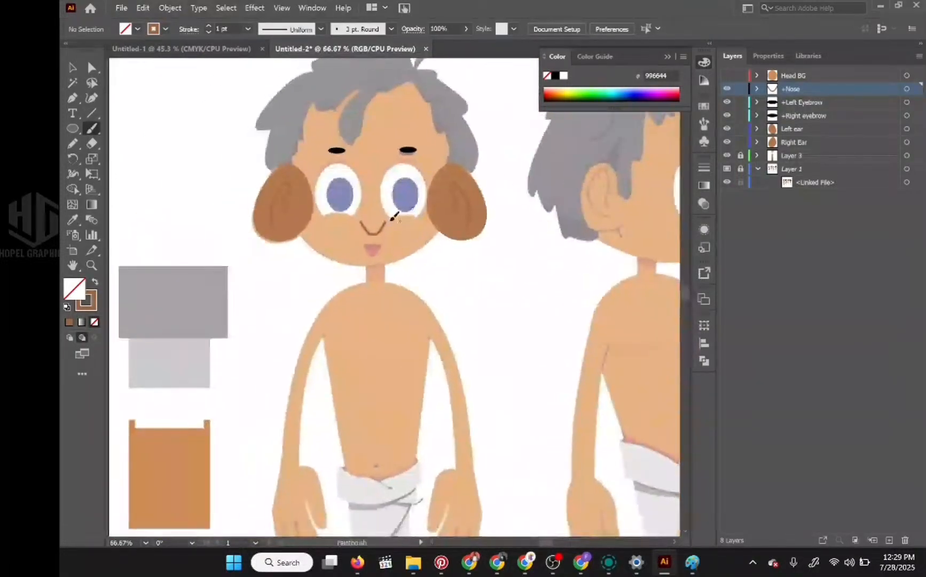
scroll(394, 216, up, 3)
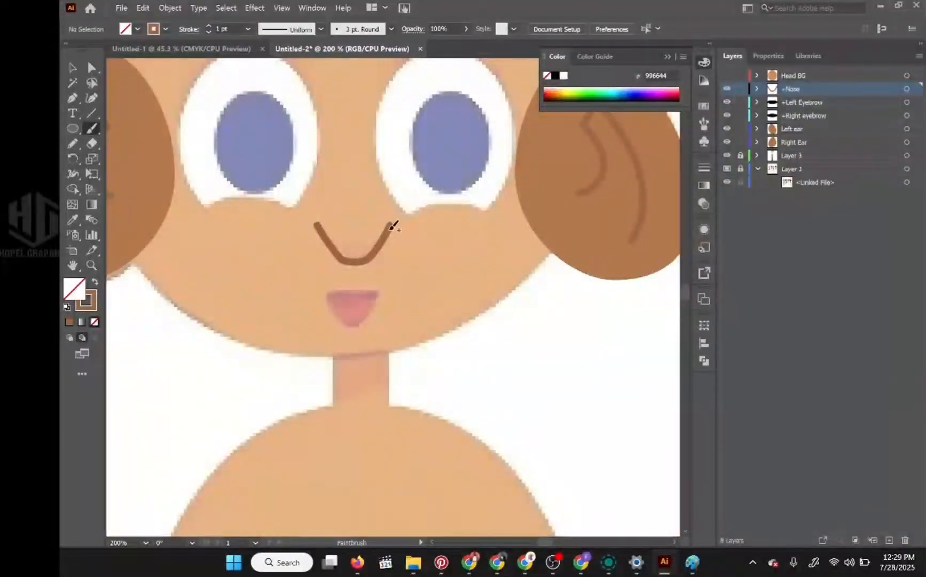
key(ctrl+z)
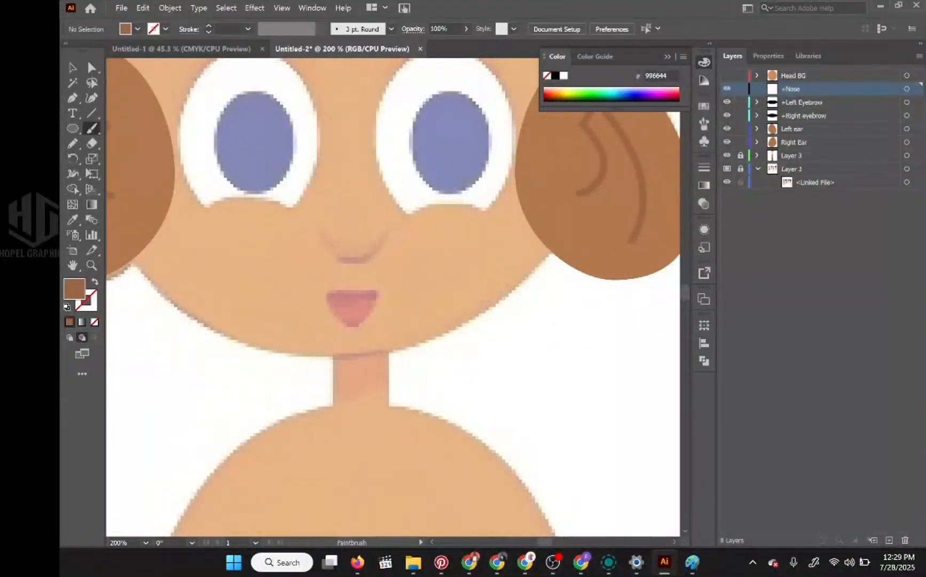
drag(380, 245, 367, 260)
key(ctrl+z)
key(ctrl+shift+z)
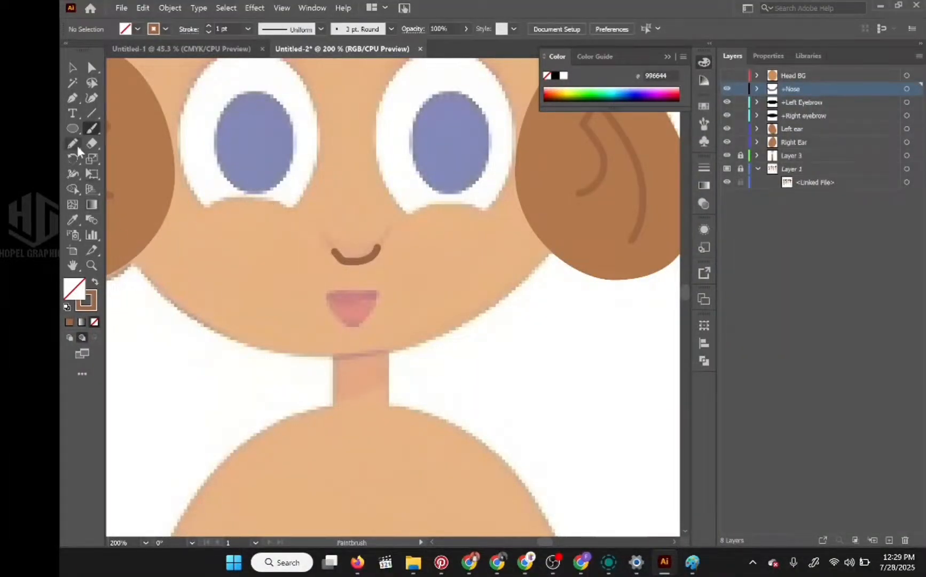
Hide the painted nose line and draw a thin closed crescent with brown fill over the template nose using the Pen tool
click(73, 99)
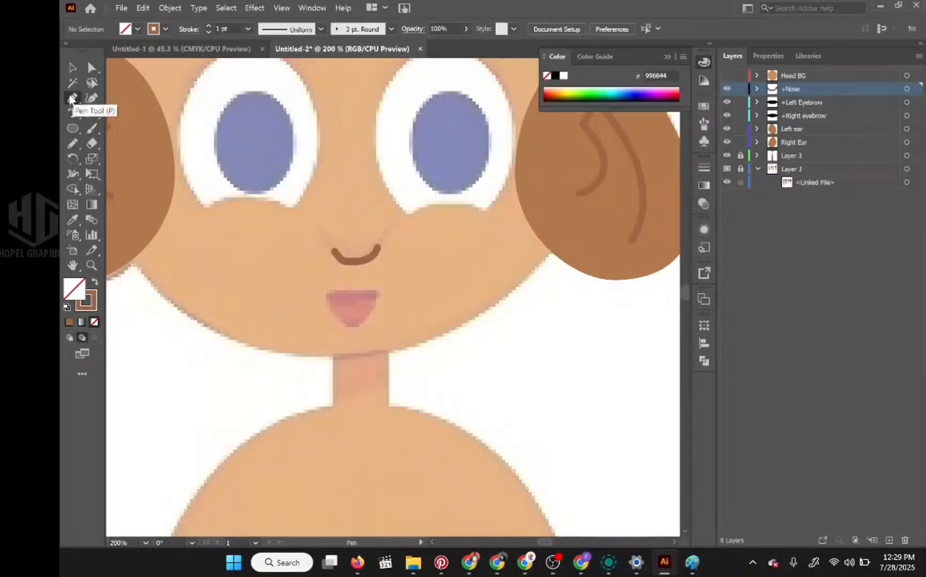
click(95, 281)
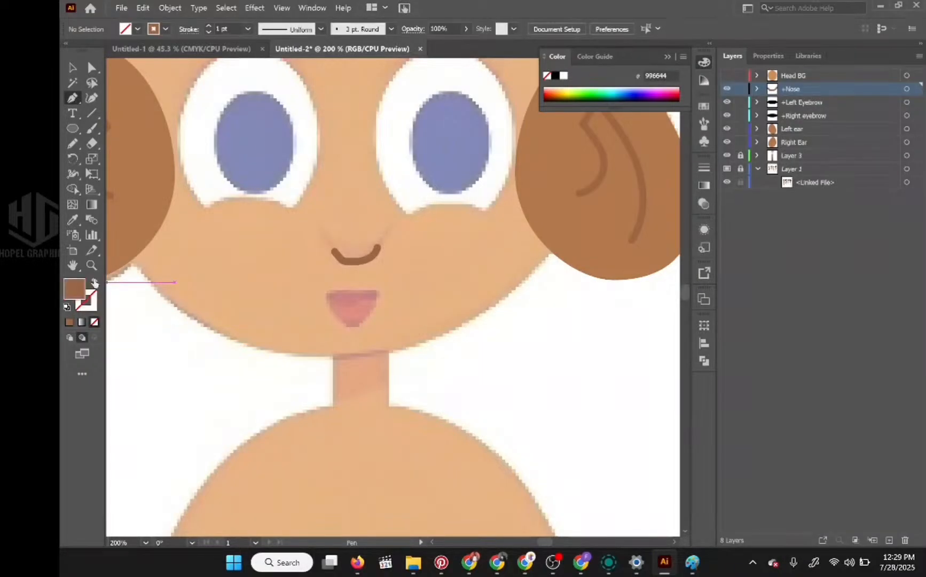
click(315, 224)
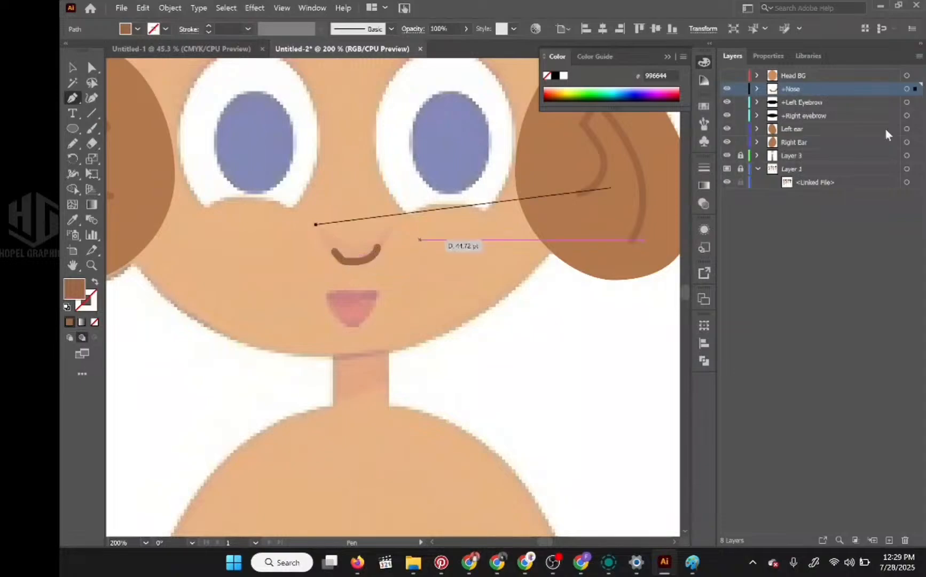
click(757, 89)
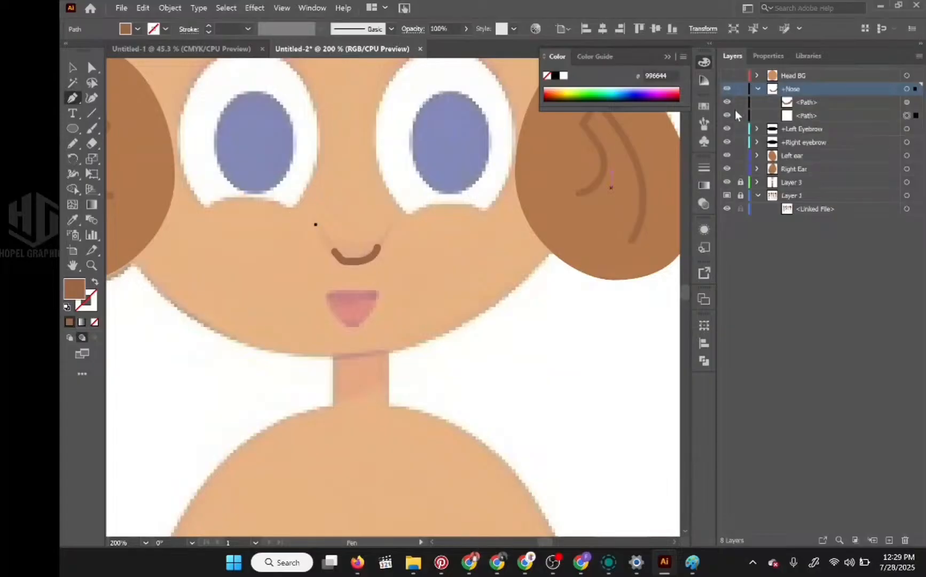
click(727, 102)
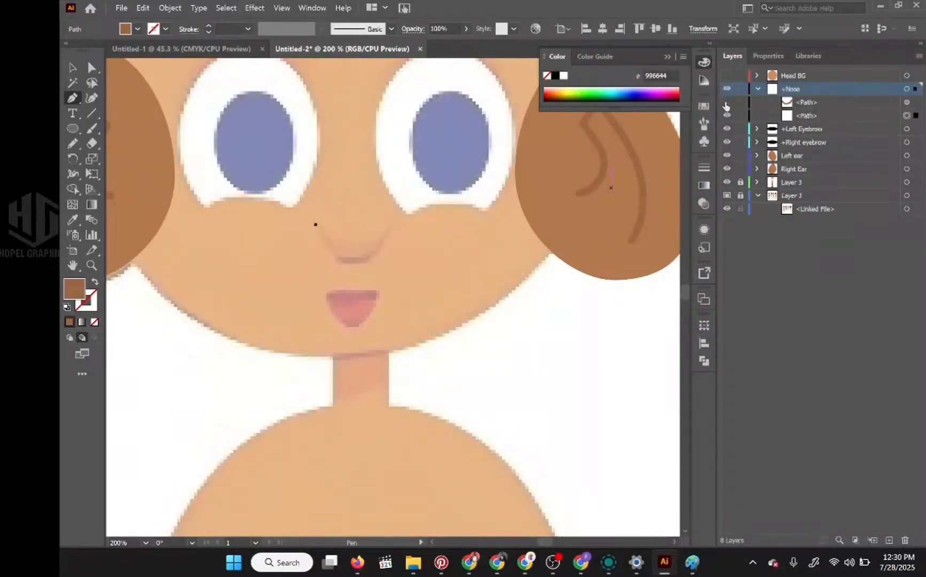
click(726, 102)
click(726, 103)
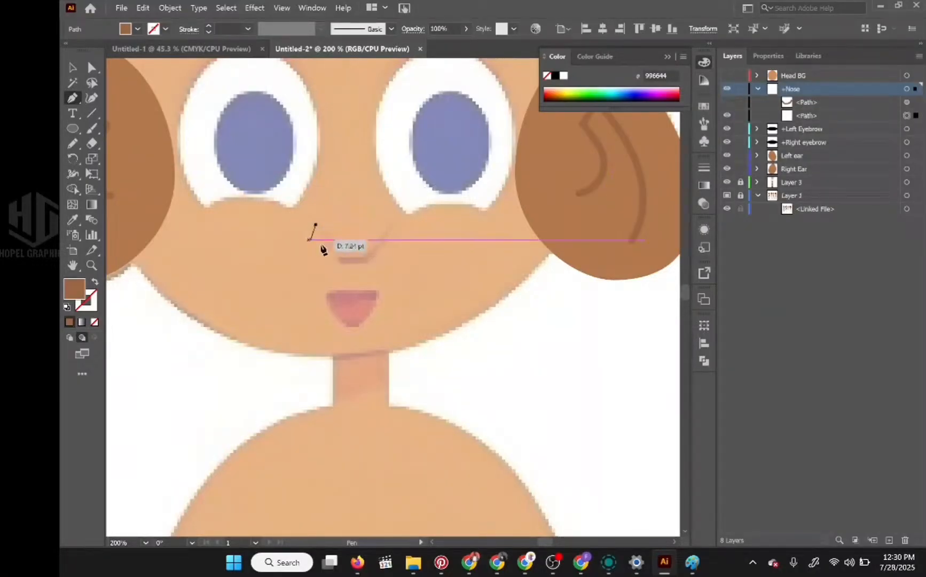
drag(341, 260, 374, 253)
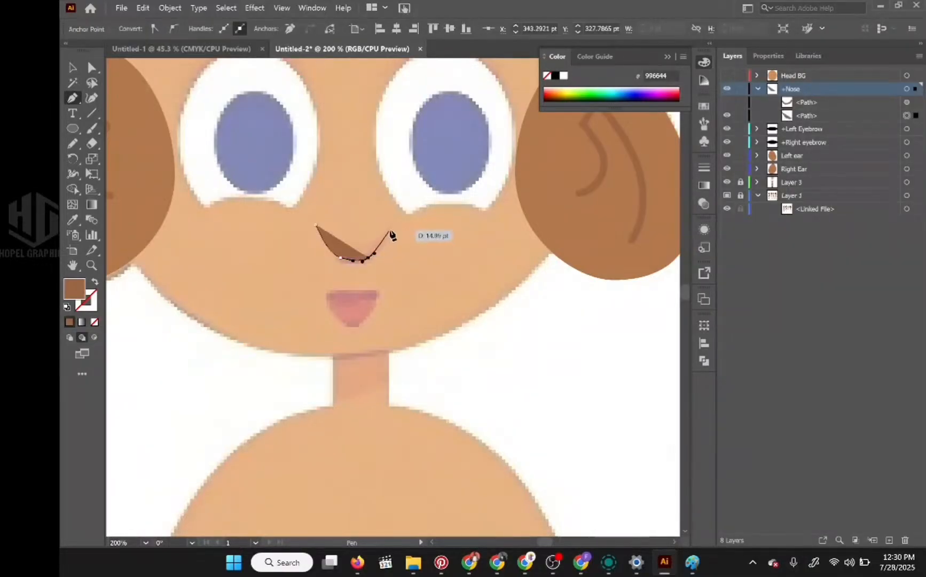
click(393, 226)
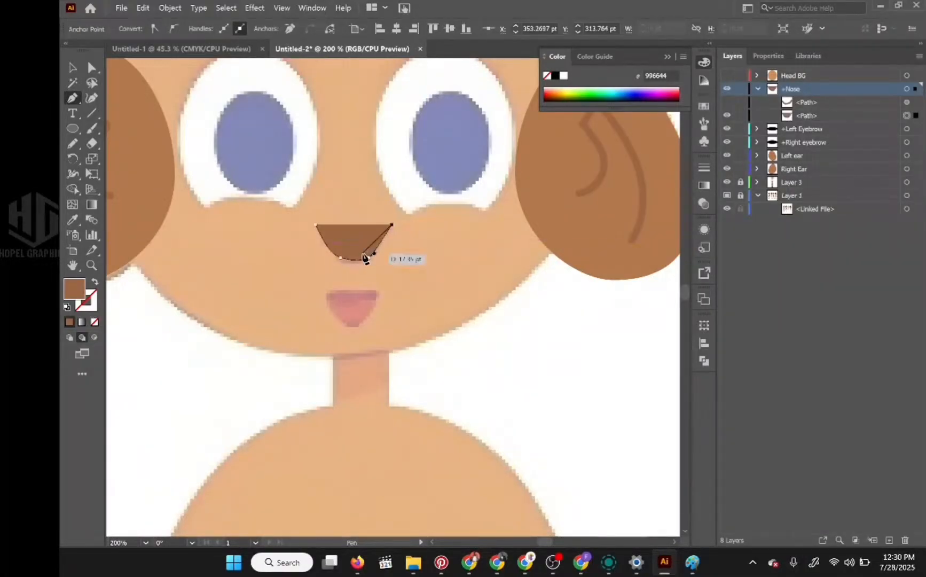
drag(340, 250, 331, 246)
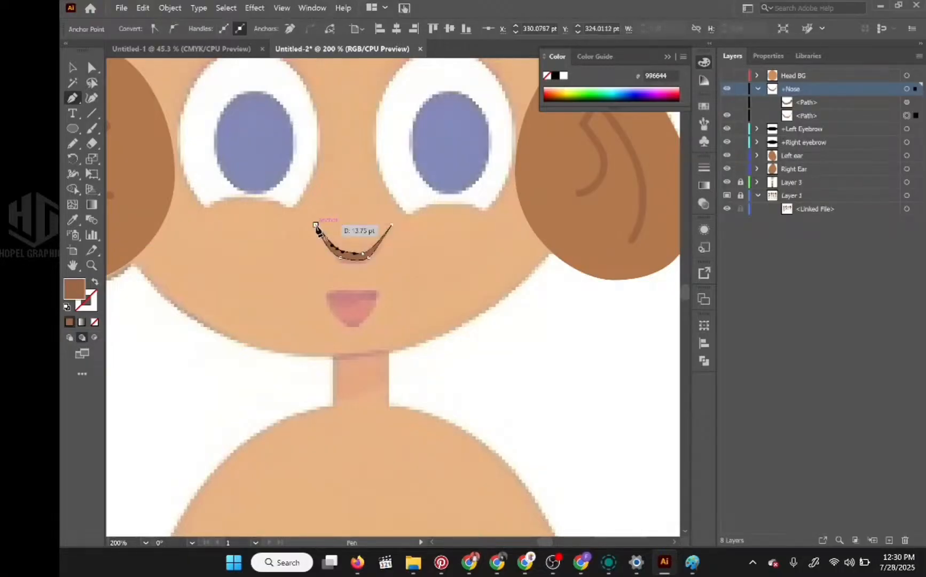
click(316, 225)
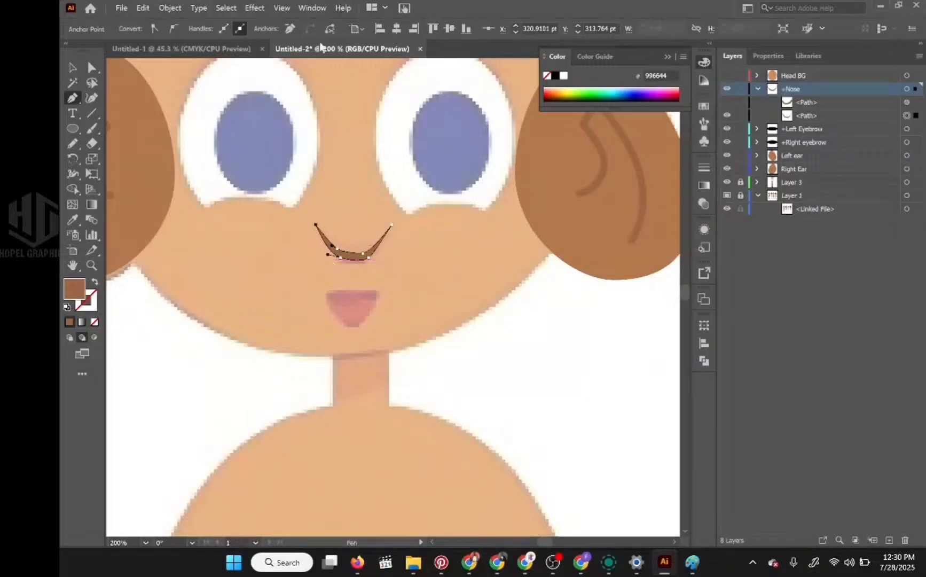
Apply a Gaussian Blur with a radius of 4.2489 pixels to the crescent nose shape
click(262, 9)
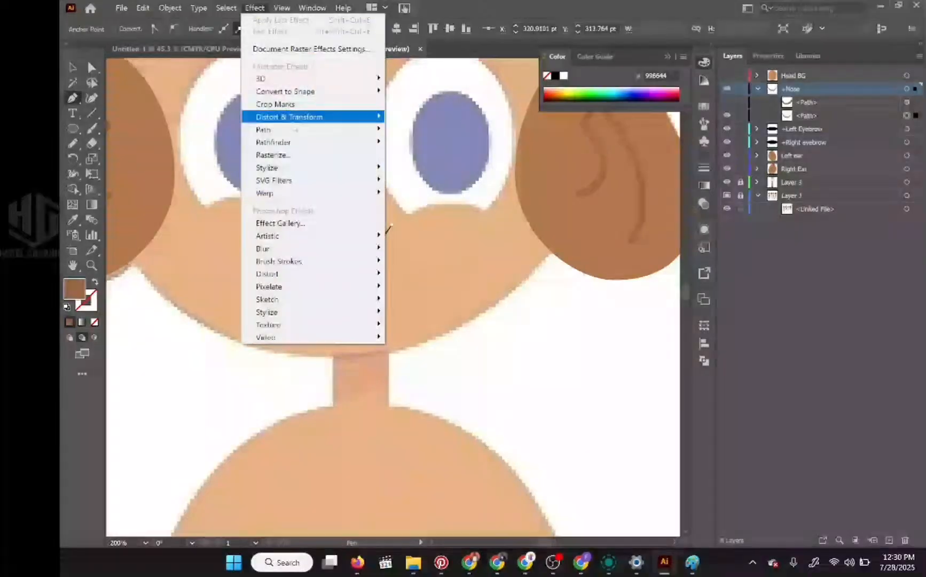
mouse_move(346, 249)
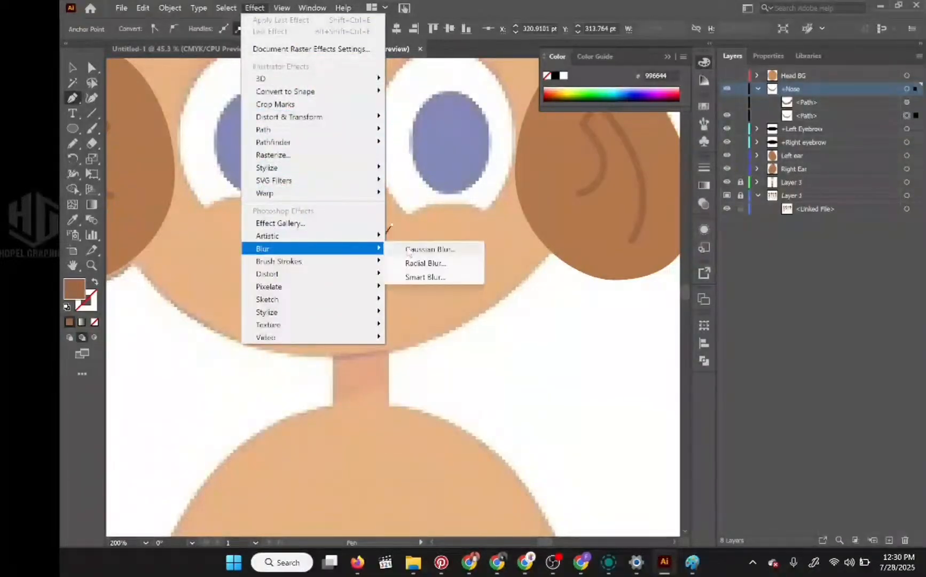
click(430, 249)
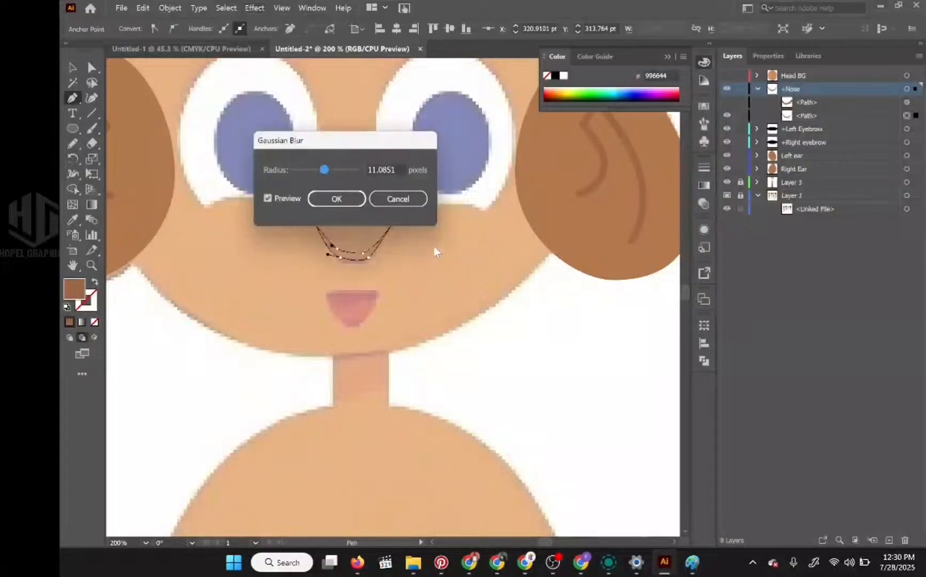
drag(324, 169, 307, 174)
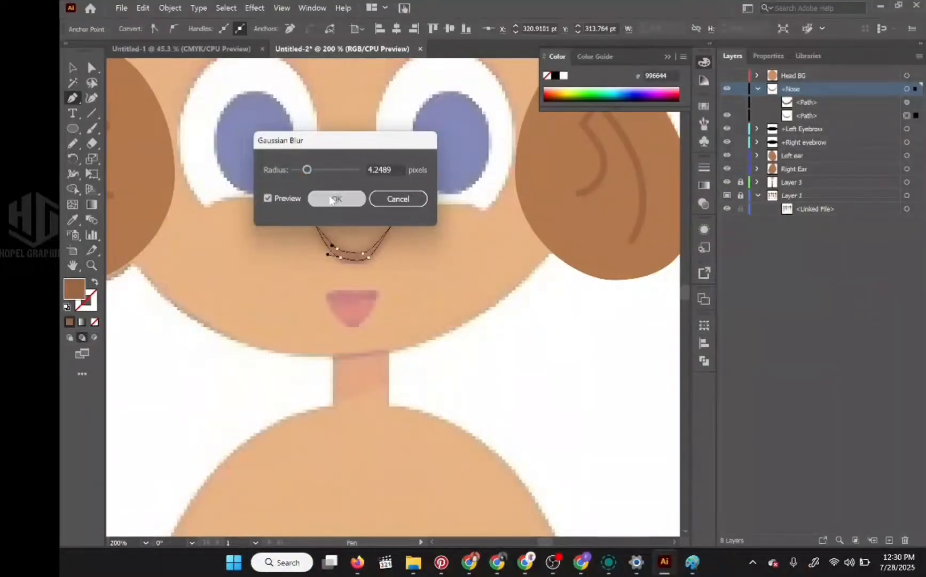
click(334, 199)
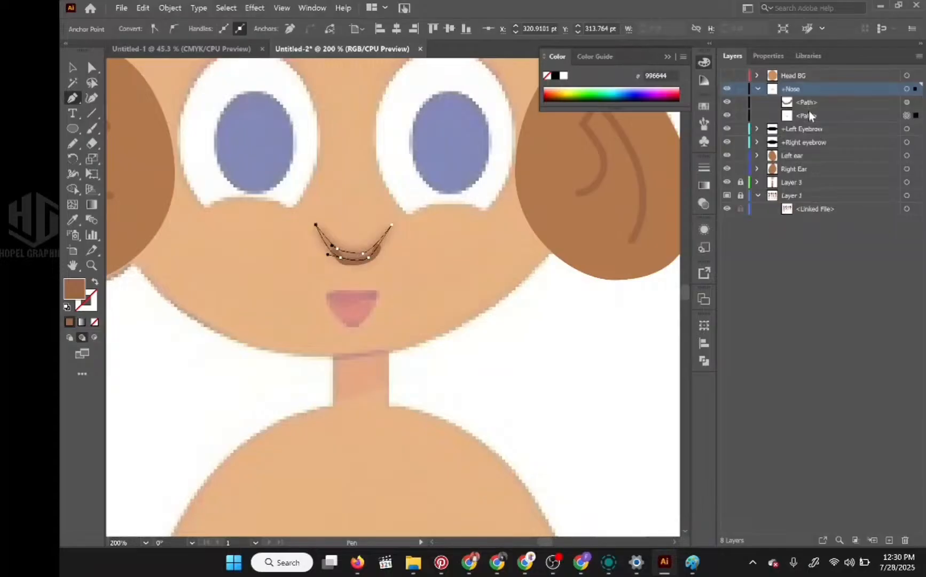
Select the painted nose line and reduce its stroke weight to 0.5 pt, trying 0.75 pt first
click(905, 103)
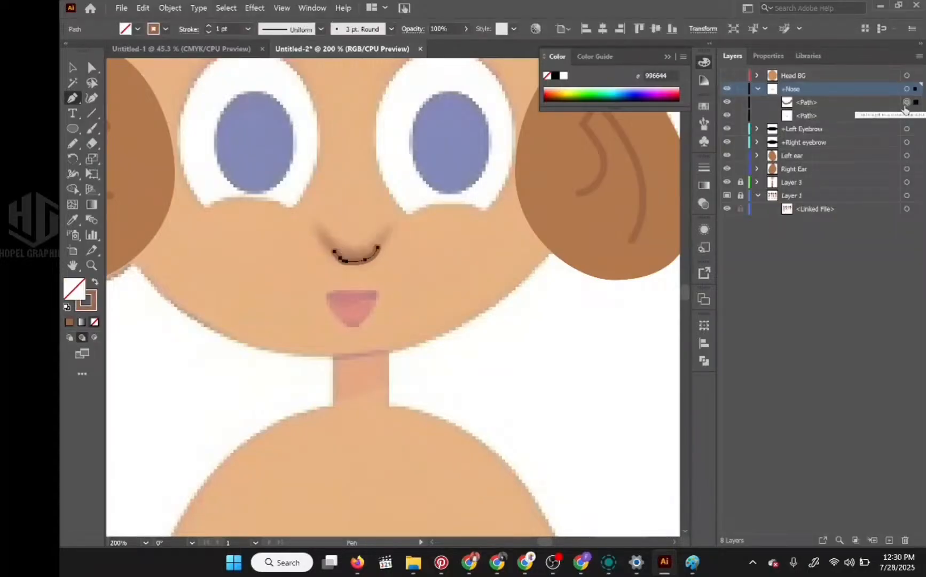
click(835, 117)
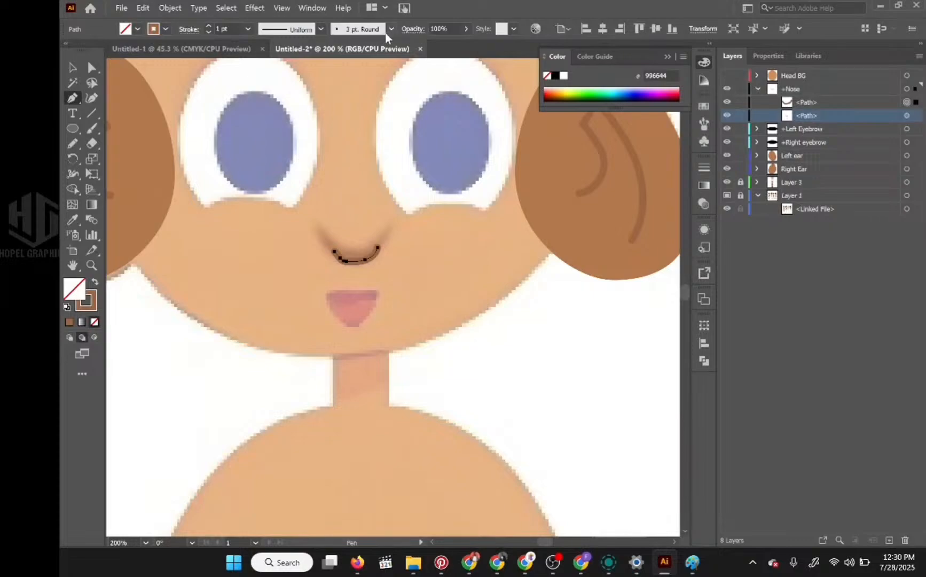
click(247, 29)
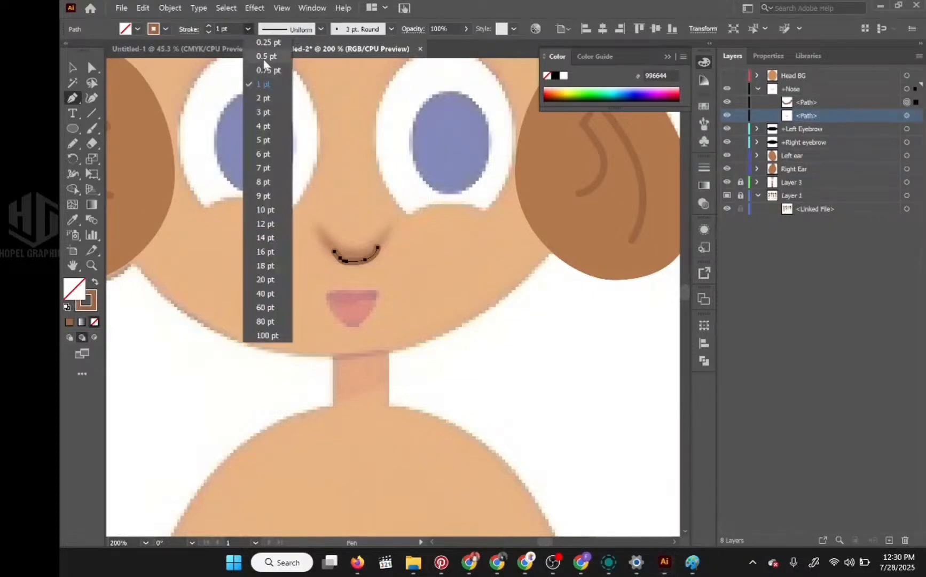
click(266, 70)
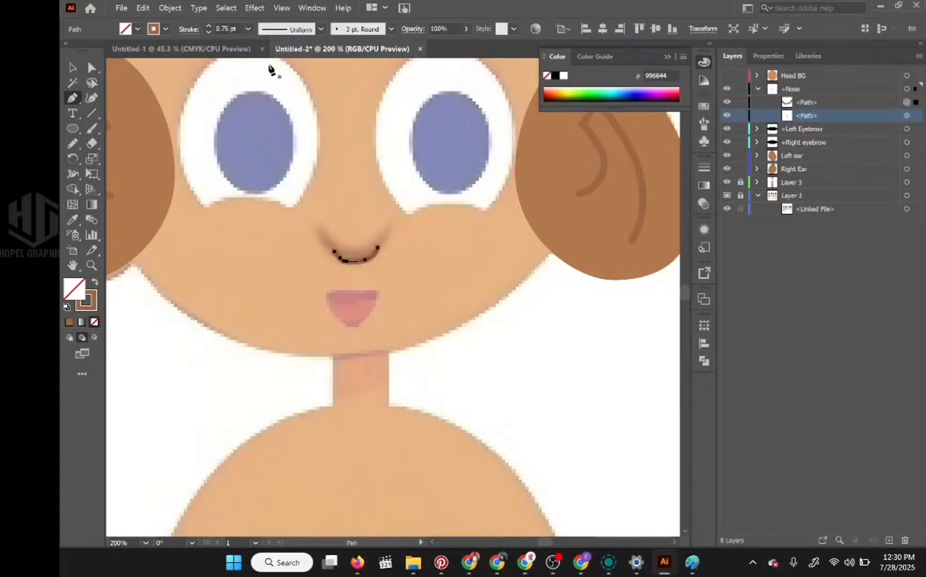
click(247, 29)
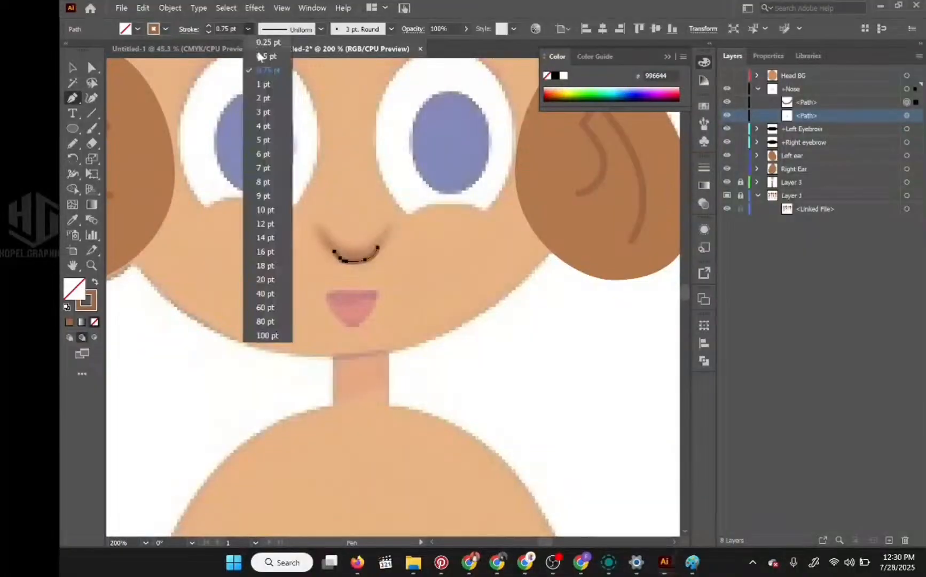
click(262, 56)
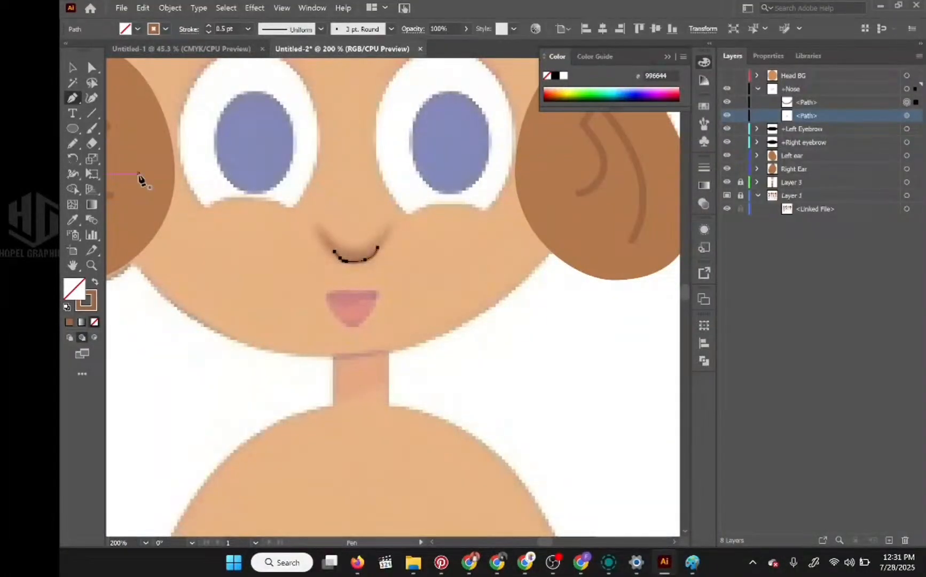
Show the Head BG layer and move the "+Nose" layer above it
click(757, 89)
click(726, 75)
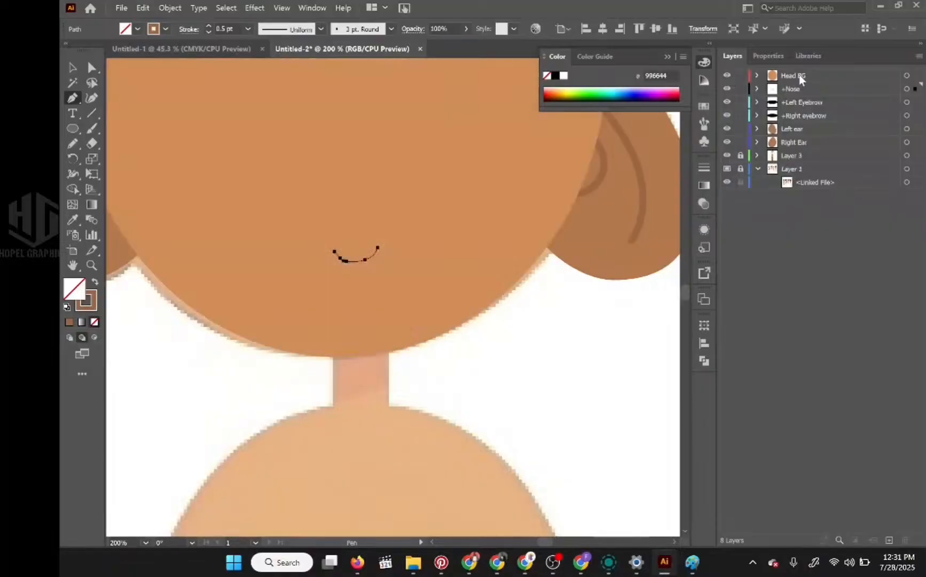
drag(790, 90, 799, 72)
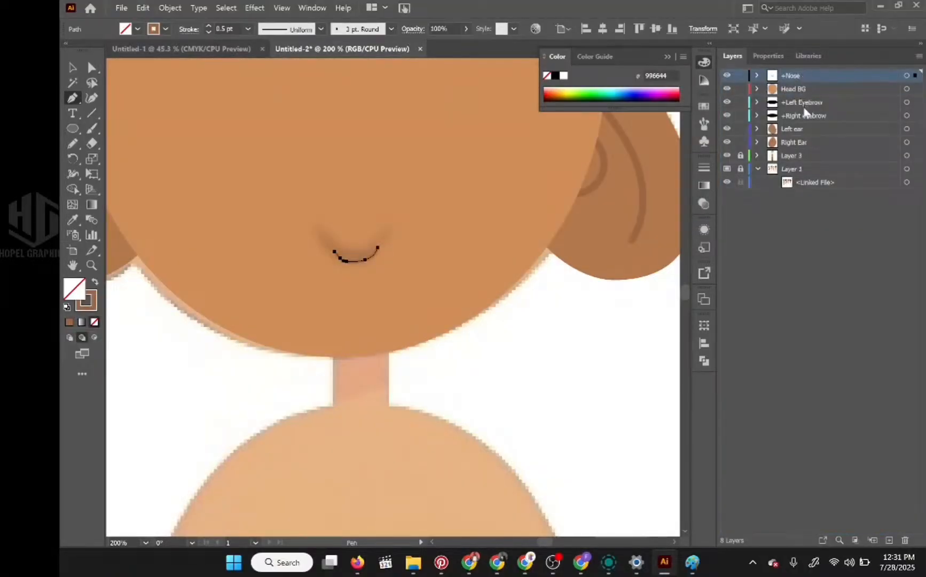
Place the Head BG layer below the "+Left Eyebrow" and "+Right eyebrow" layers and deselect the nose line
click(801, 115)
shift+click(802, 104)
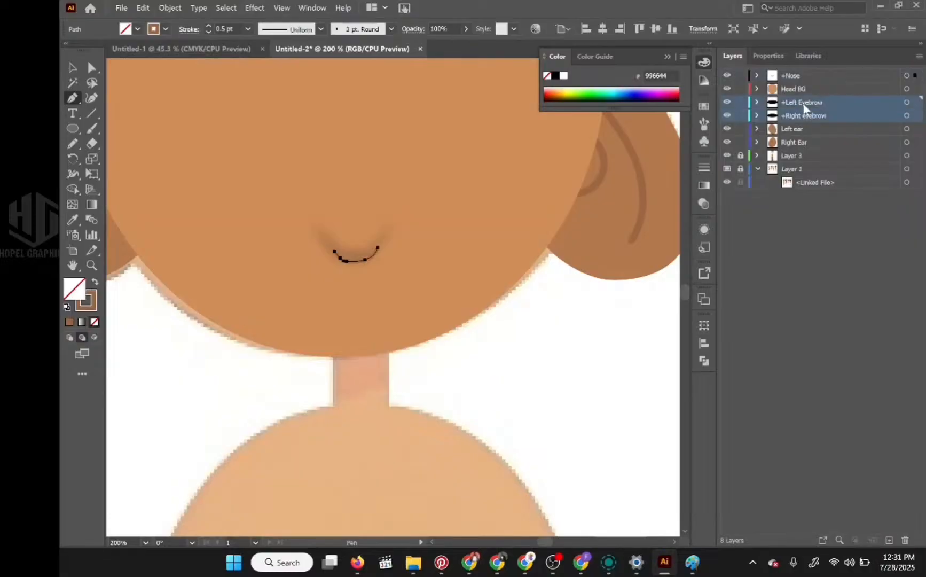
double_click(800, 102)
key(Return)
drag(822, 91, 818, 125)
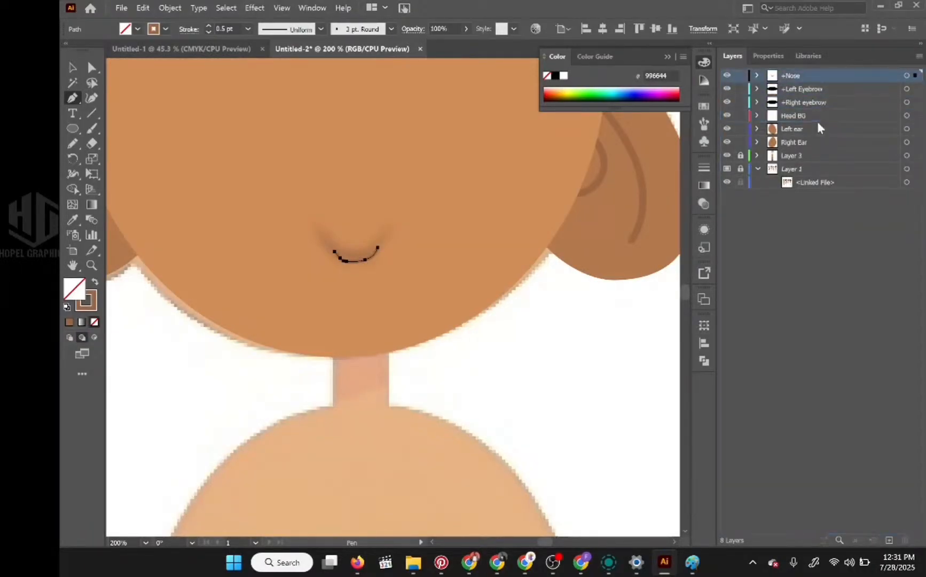
key(ctrl+minus)
key(ctrl+minus)
key(ctrl+minus)
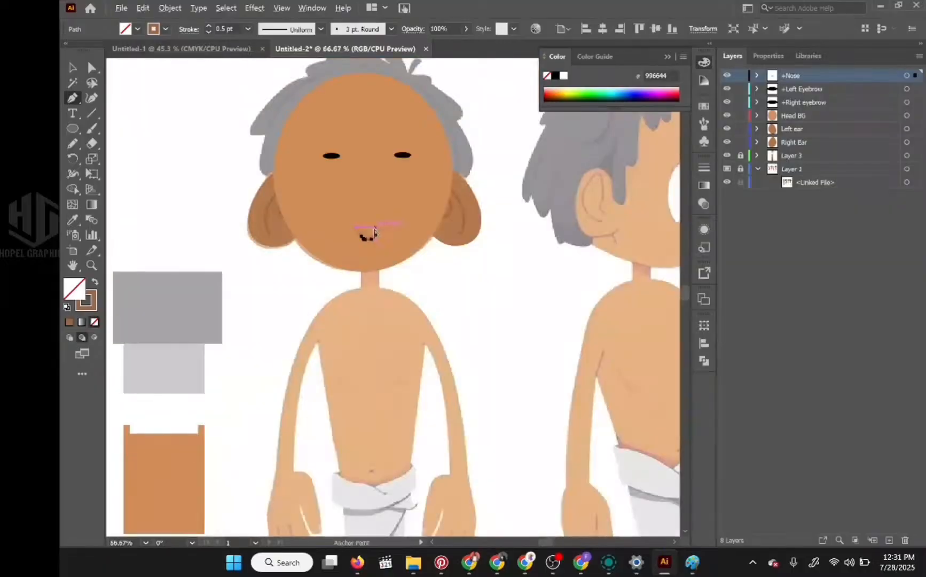
click(93, 66)
click(160, 110)
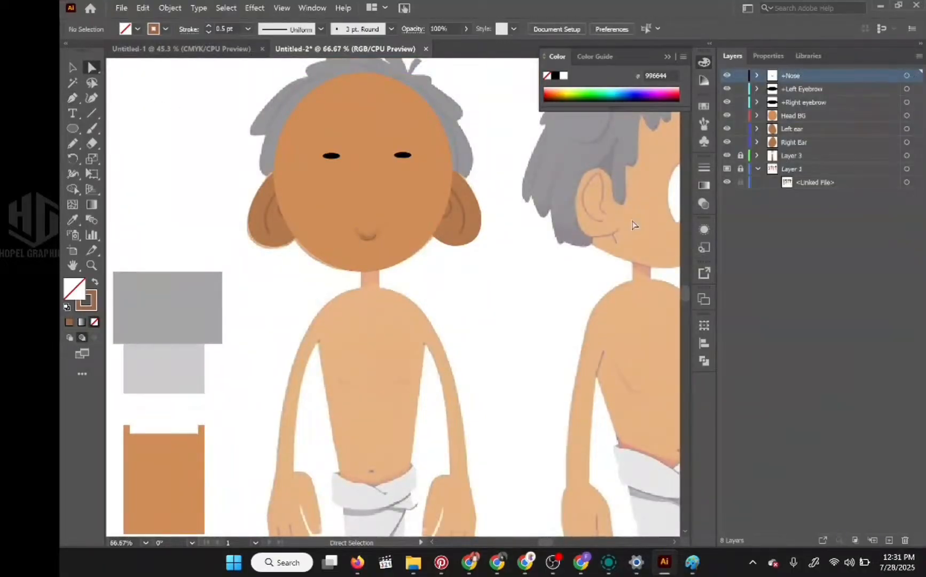
Remove the thin brown nose line from the "+Nose" layer, trying to repaint the curve along the blurred nose shape
scroll(413, 259, up, 3)
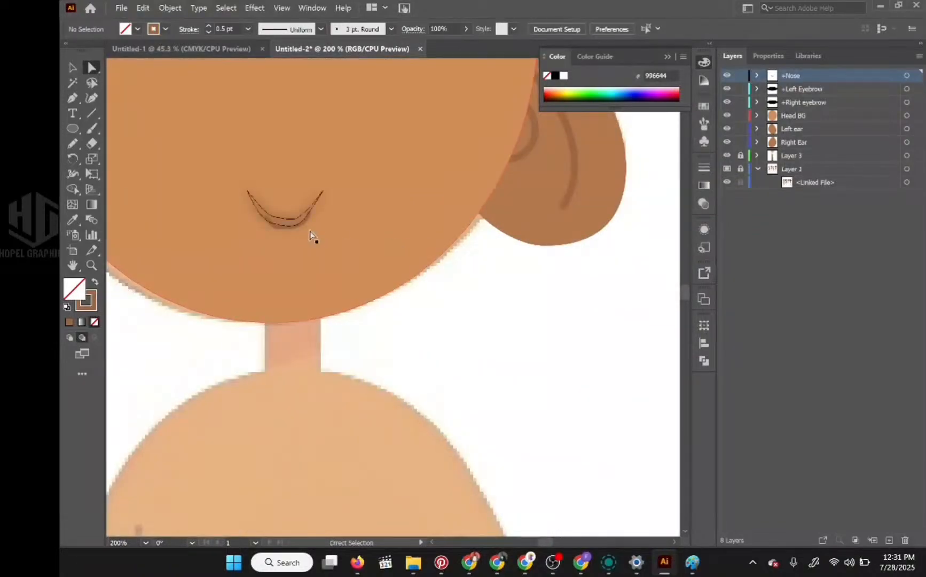
click(756, 76)
key(ctrl+shift+a)
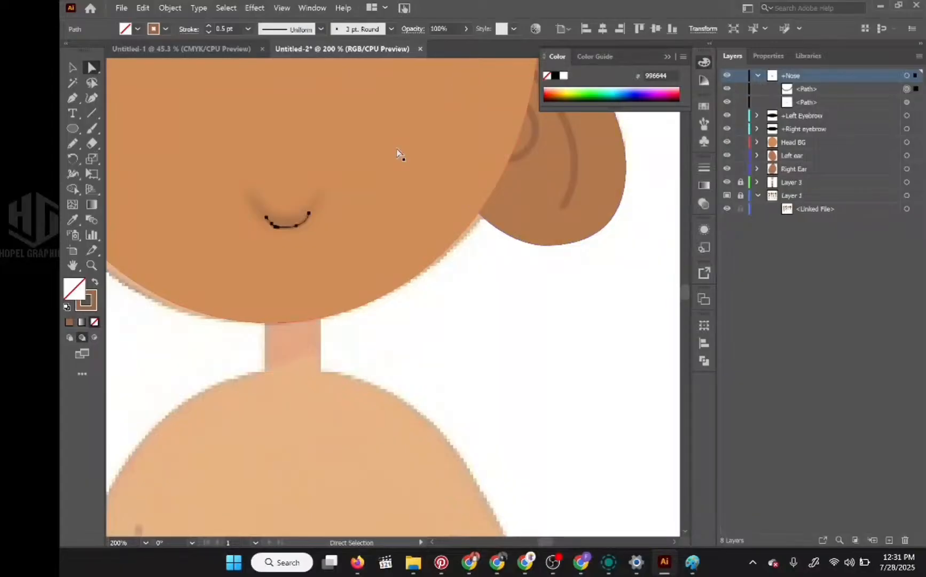
key(b)
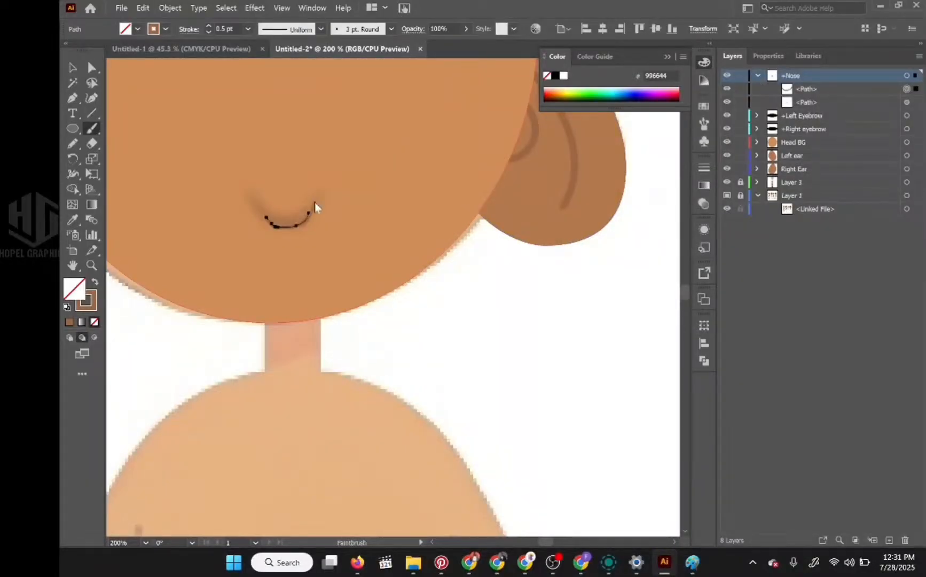
mouse_move(315, 202)
mouse_down()
mouse_move(274, 226)
mouse_move(248, 204)
mouse_up()
key(ctrl+z)
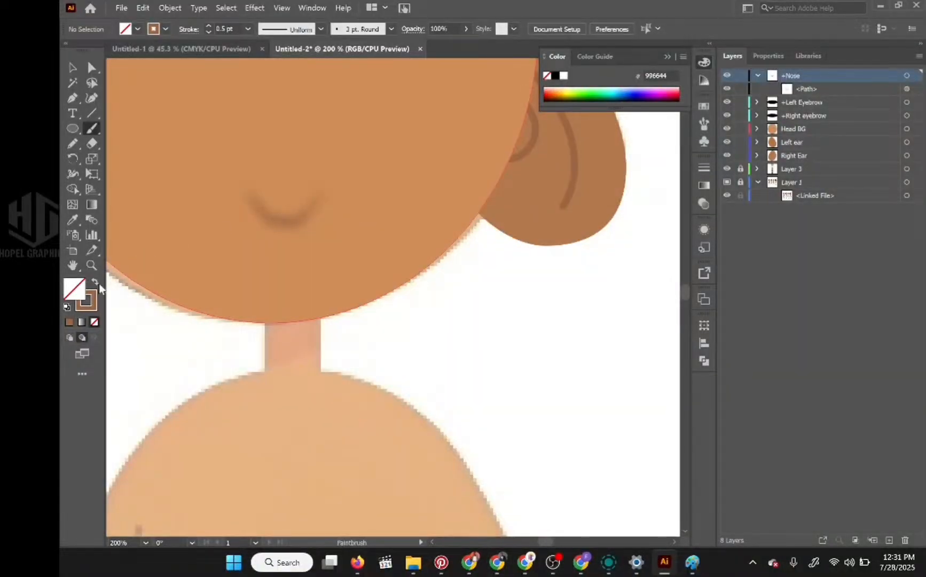
Set the stroke colour to black and paint a U-shaped 0.5 pt nose line, placing it behind the blurred nose shape
click(89, 298)
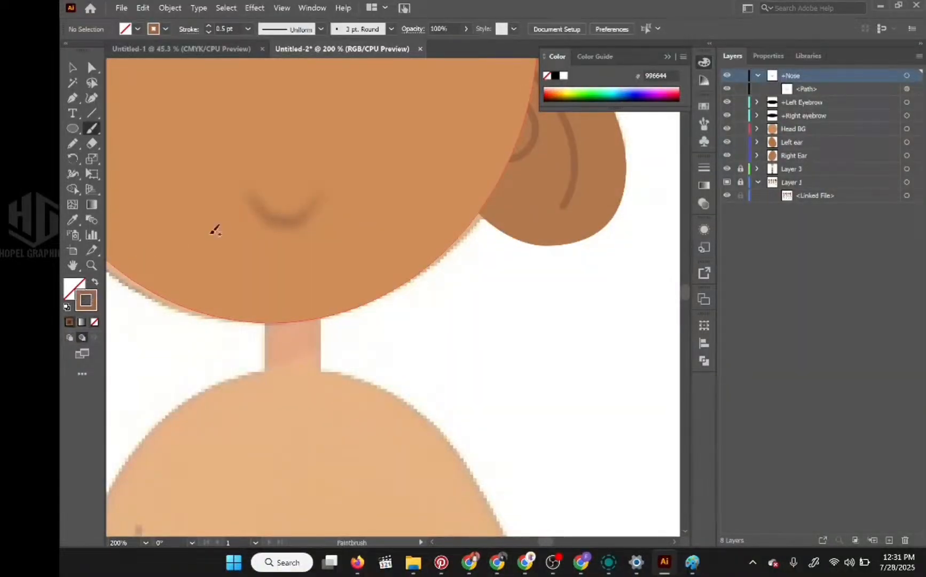
click(555, 77)
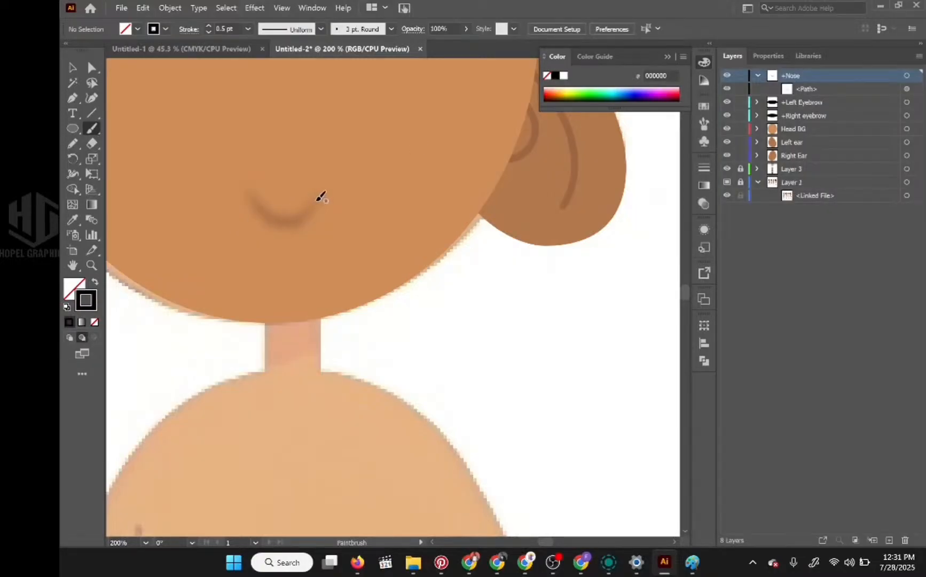
mouse_move(317, 193)
mouse_down()
mouse_move(300, 220)
mouse_move(278, 224)
mouse_up()
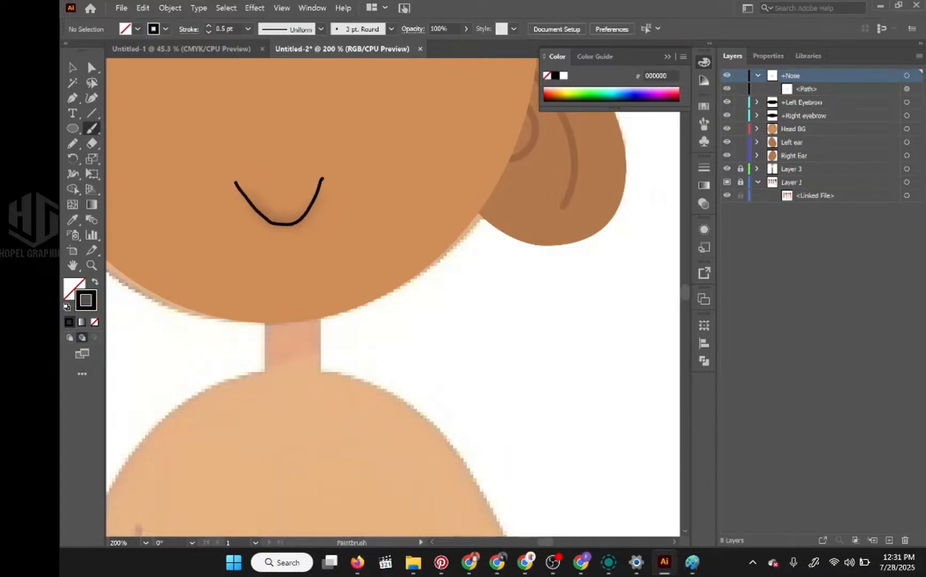
key(ctrl+z)
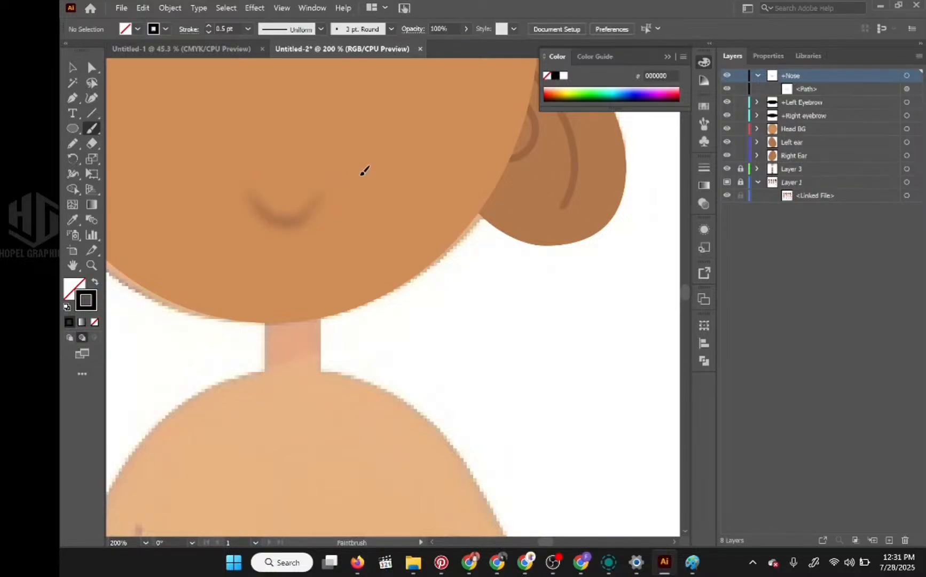
scroll(361, 174, up, 1)
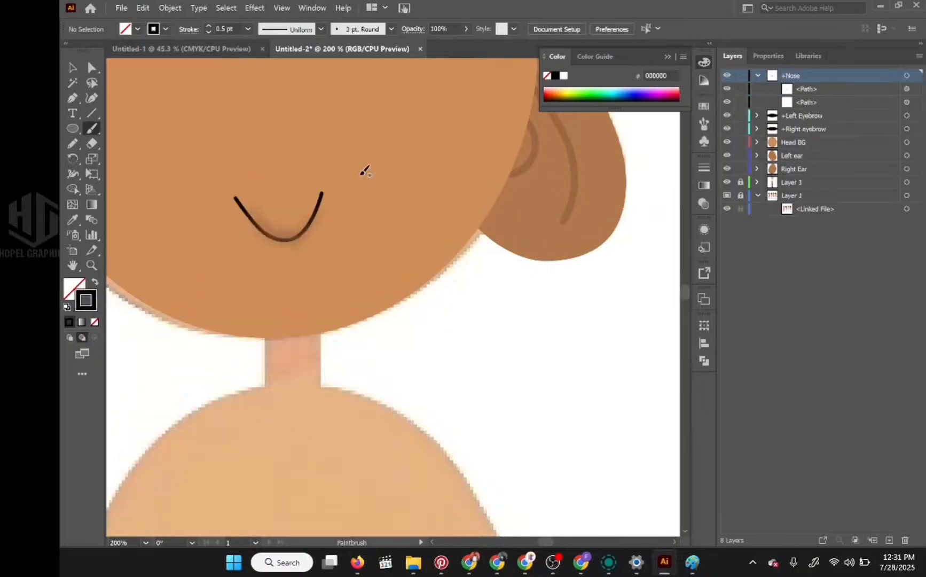
Collapse the "+Nose" layer and hide the Head BG layer to uncover the template's face
scroll(360, 175, down, 2)
scroll(364, 170, down, 2)
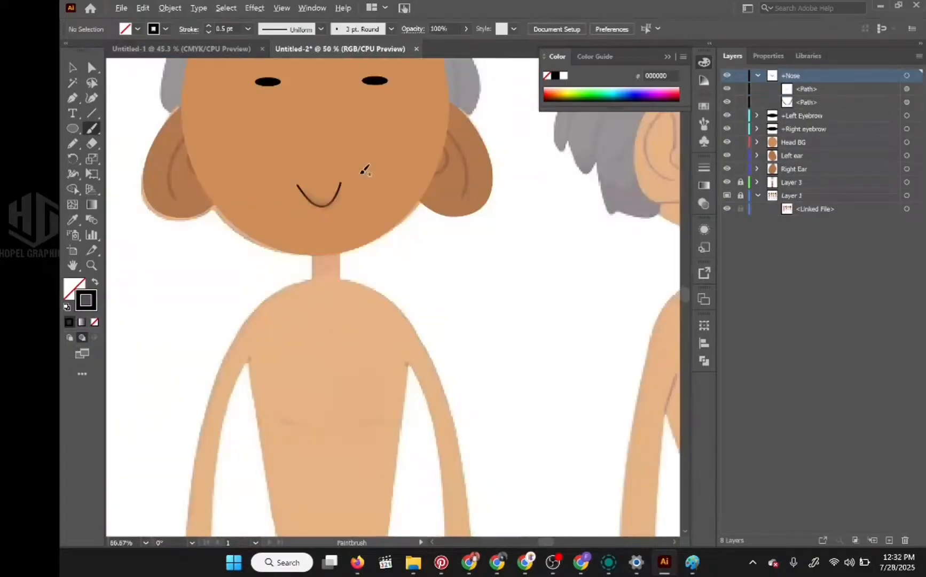
drag(418, 156, 427, 236)
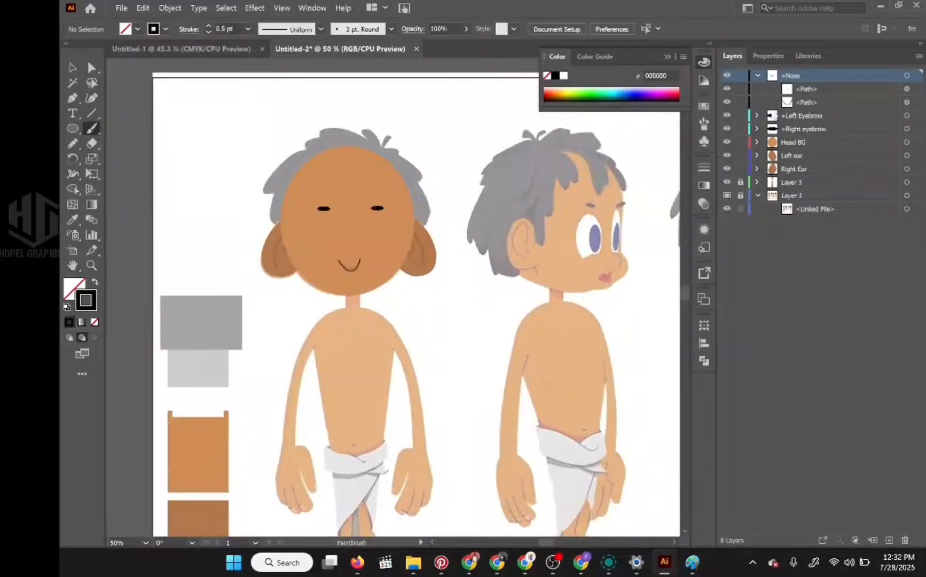
click(757, 76)
click(726, 116)
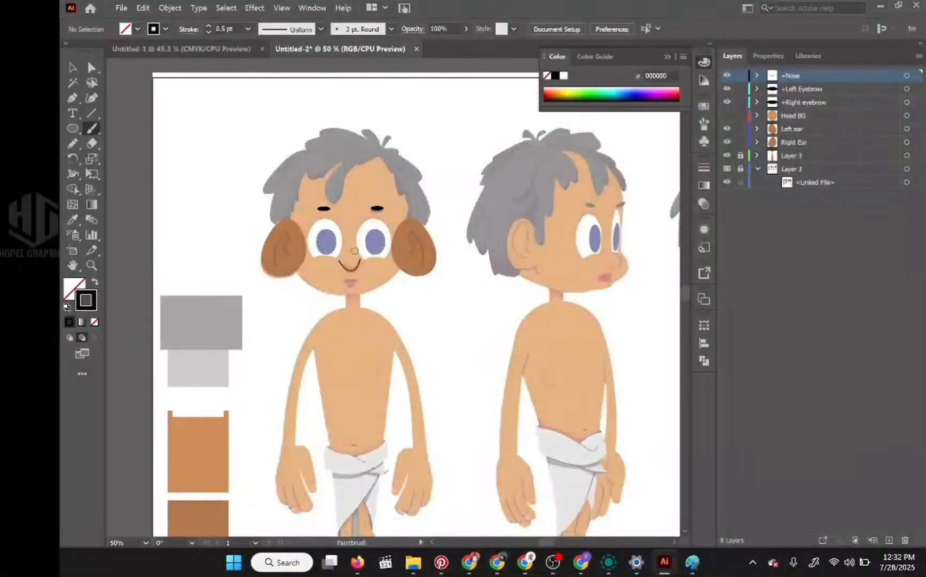
Add a new layer below "+Nose" and name it "Right Eyeball"
scroll(358, 243, up, 3)
scroll(358, 243, down, 1)
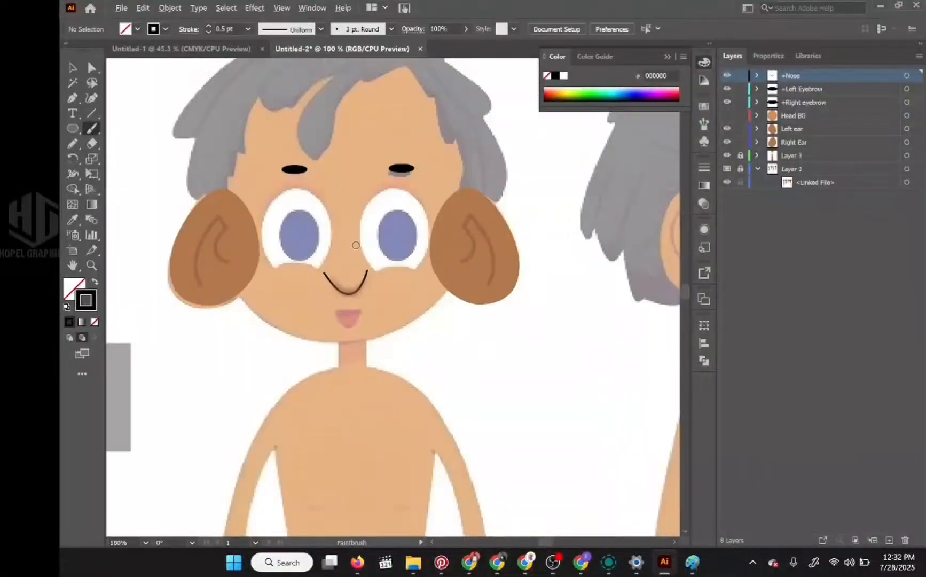
click(889, 542)
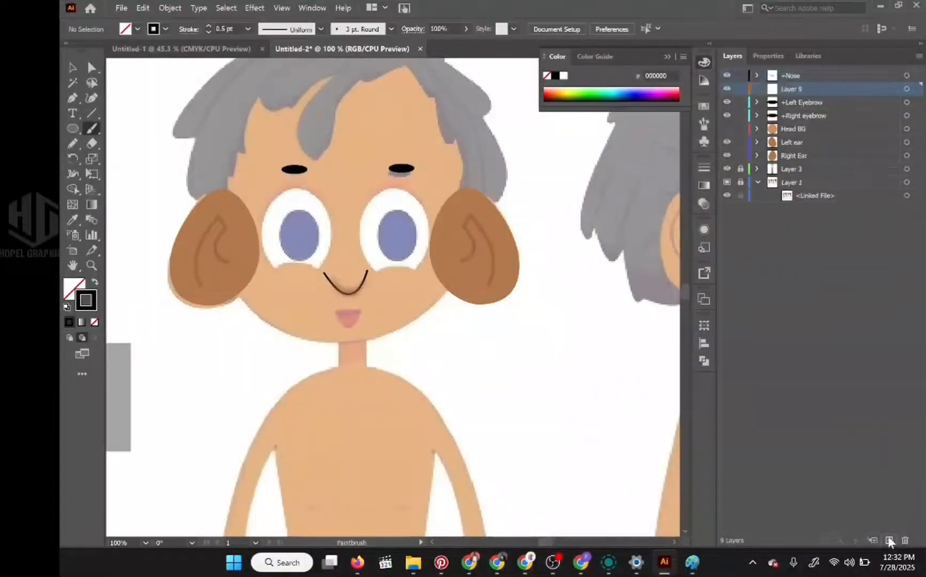
double_click(792, 88)
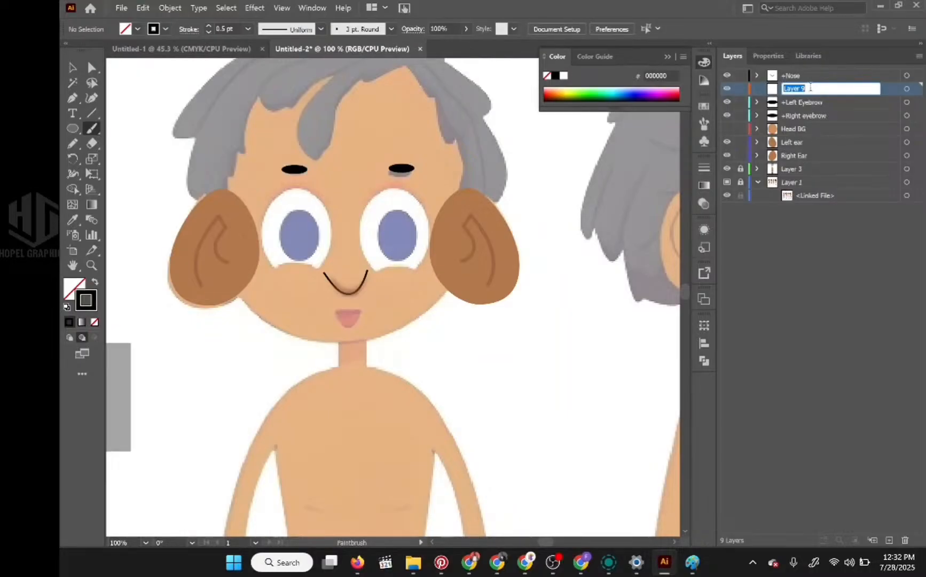
text(Right Eyeball)
key(Return)
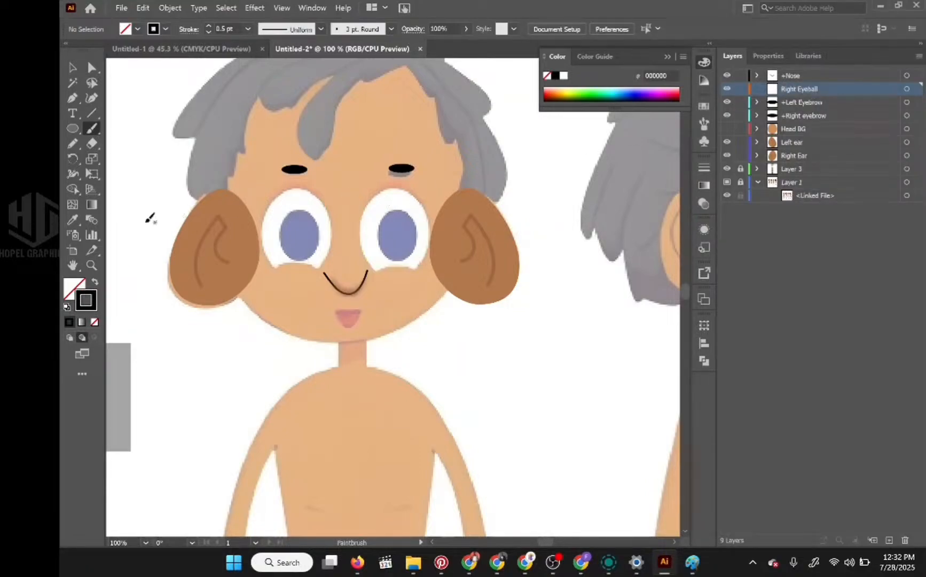
Draw an upright ellipse around the white of the character's right eye on the "Right Eyeball" layer
click(68, 130)
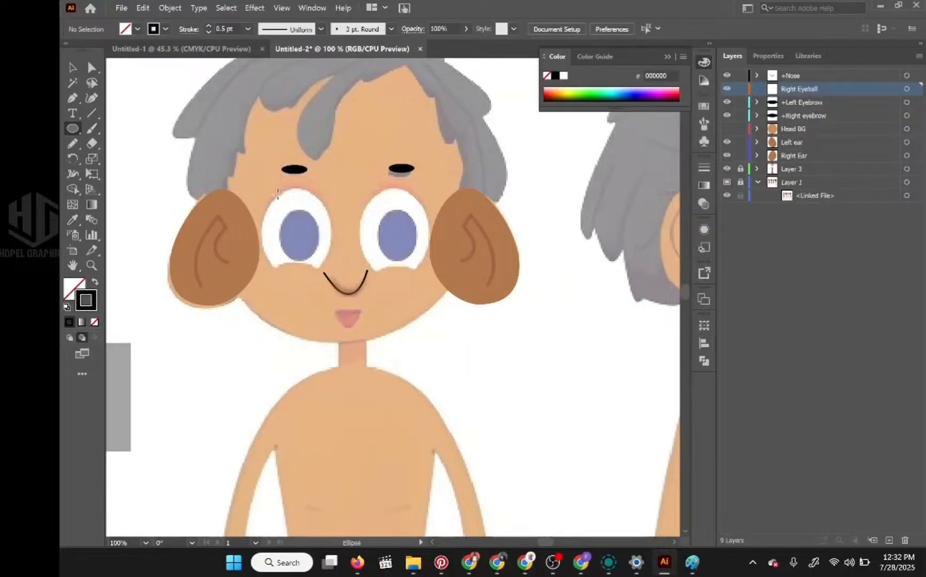
mouse_move(276, 193)
mouse_down()
mouse_move(342, 291)
mouse_move(347, 286)
mouse_move(330, 280)
mouse_up()
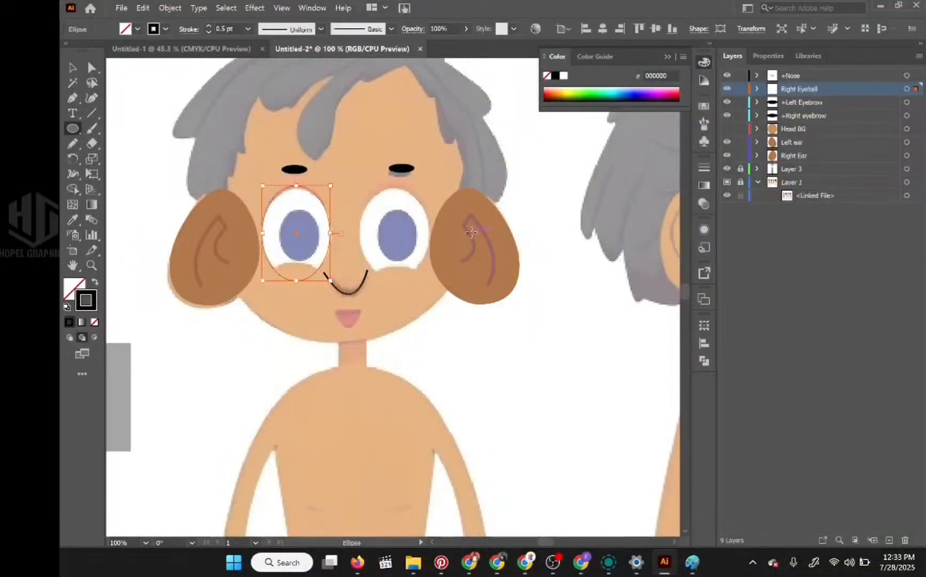
Give the right eyeball ellipse a white fill with no stroke and hide the Right Eyeball layer
click(95, 283)
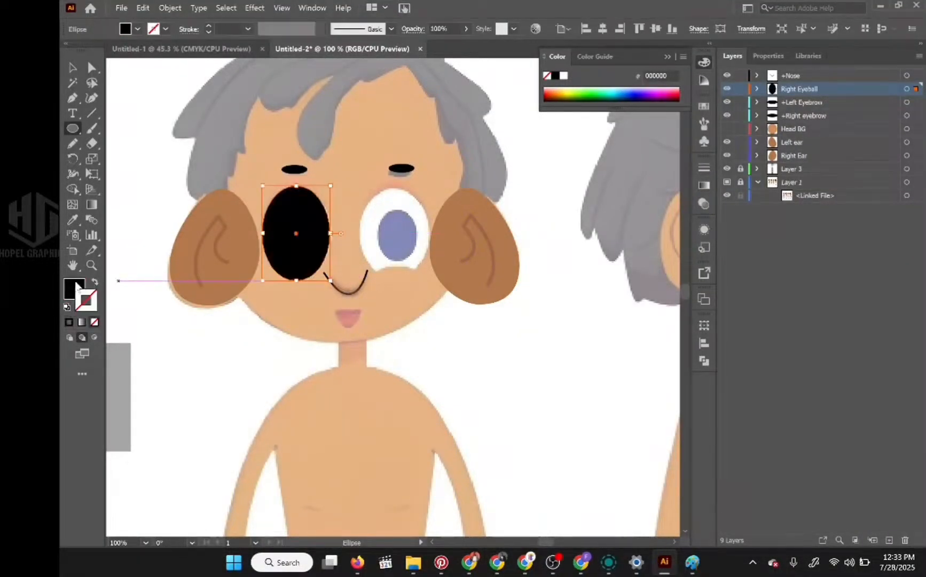
click(563, 75)
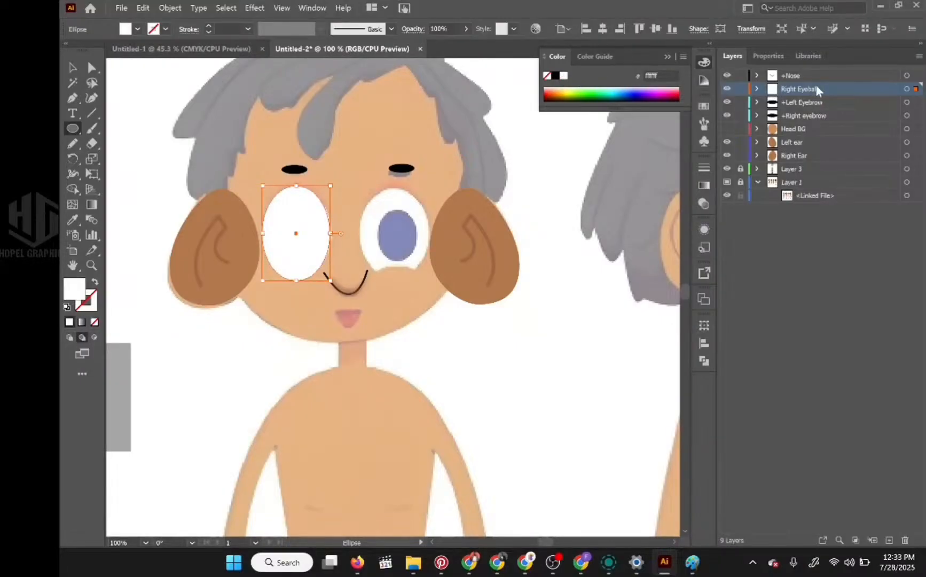
click(727, 89)
Create a new layer directly above Right Eyeball and name it "+Right pupil"
click(889, 540)
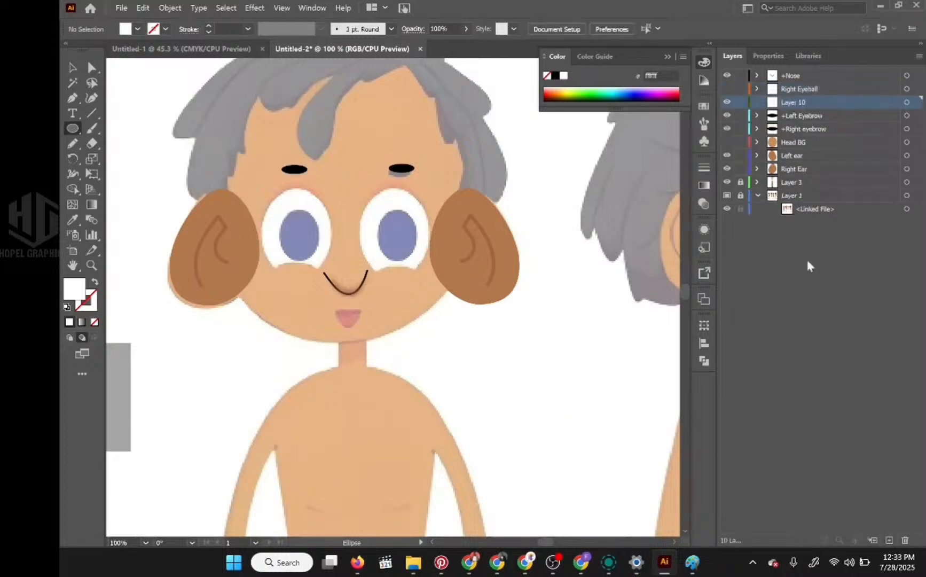
drag(801, 107, 803, 91)
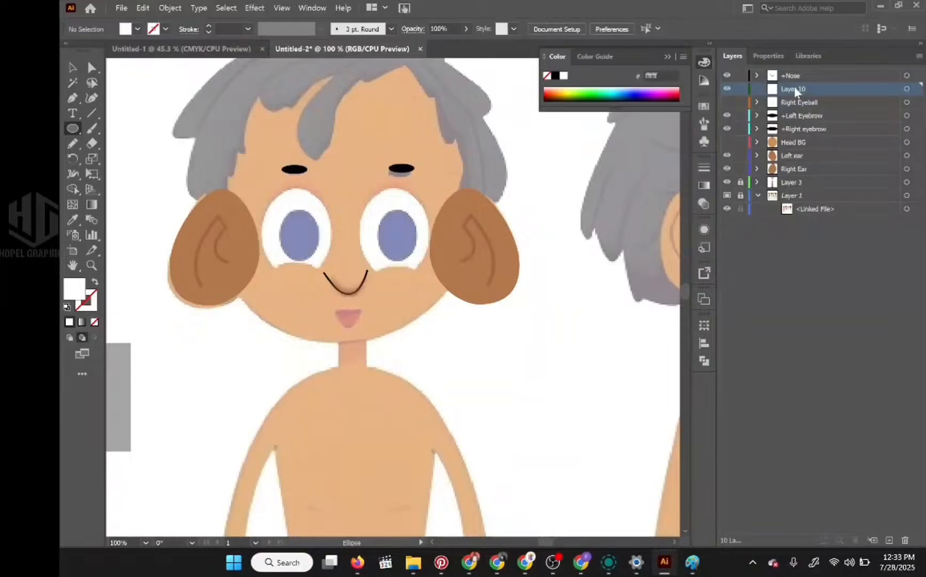
double_click(794, 87)
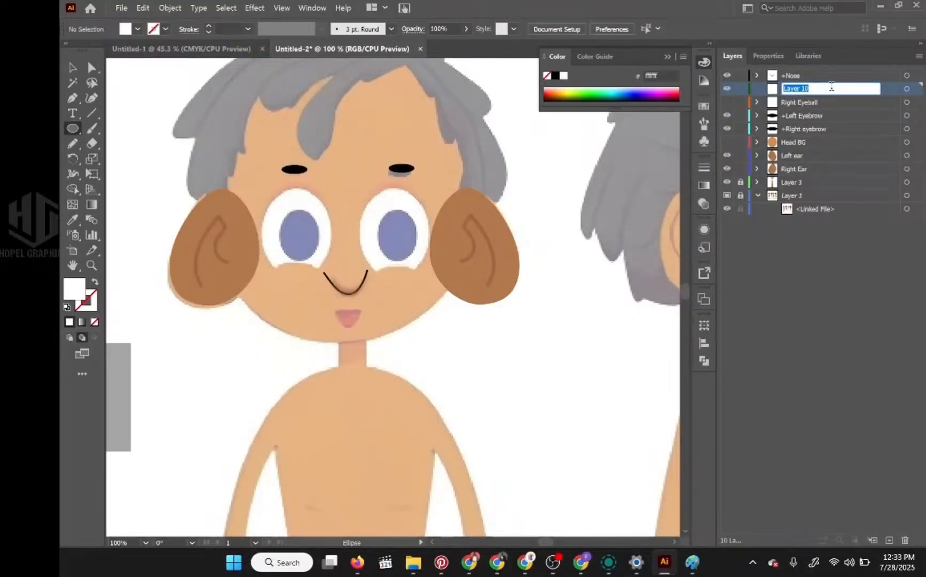
text(+Right pupil)
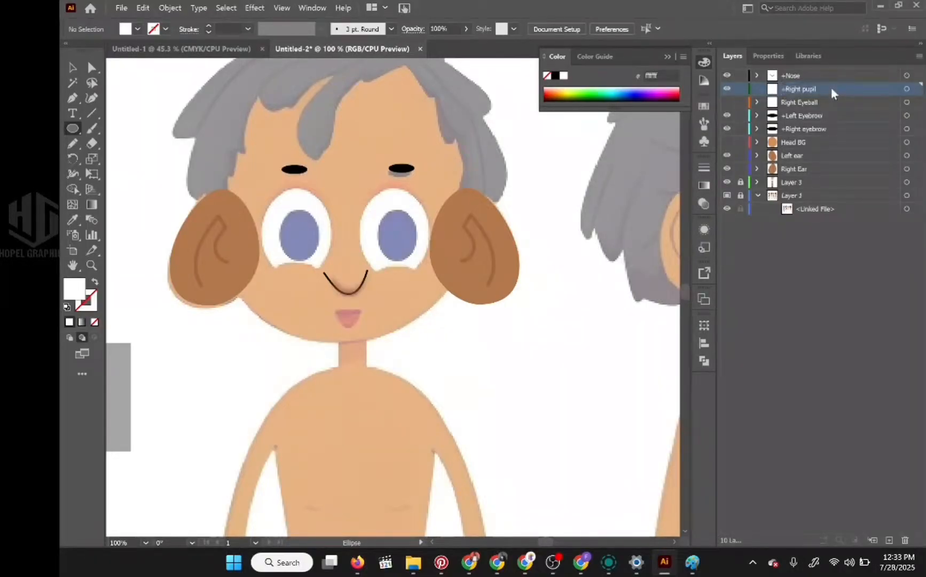
key(Return)
Draw an ellipse over the reference pupil of the character's right eye and fill it black
drag(277, 209, 321, 261)
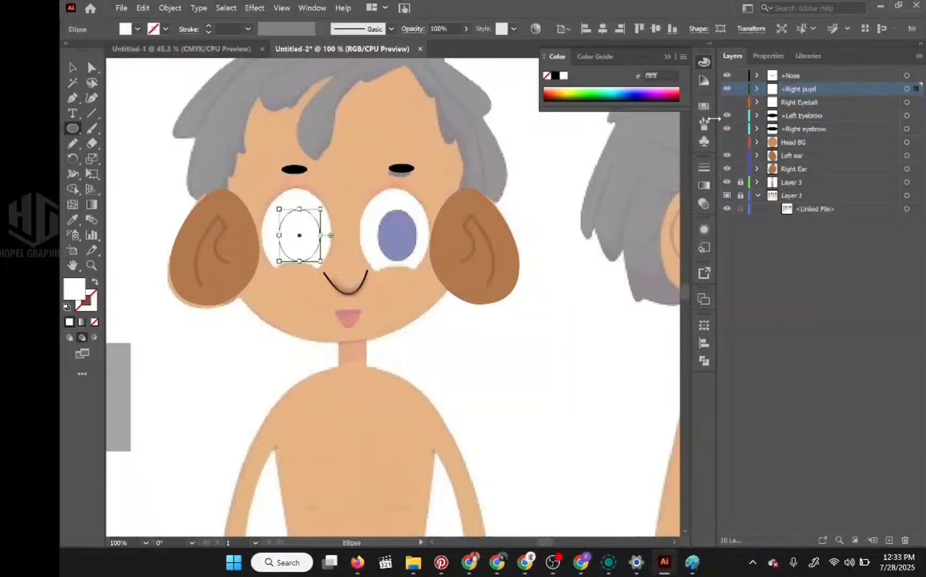
click(555, 75)
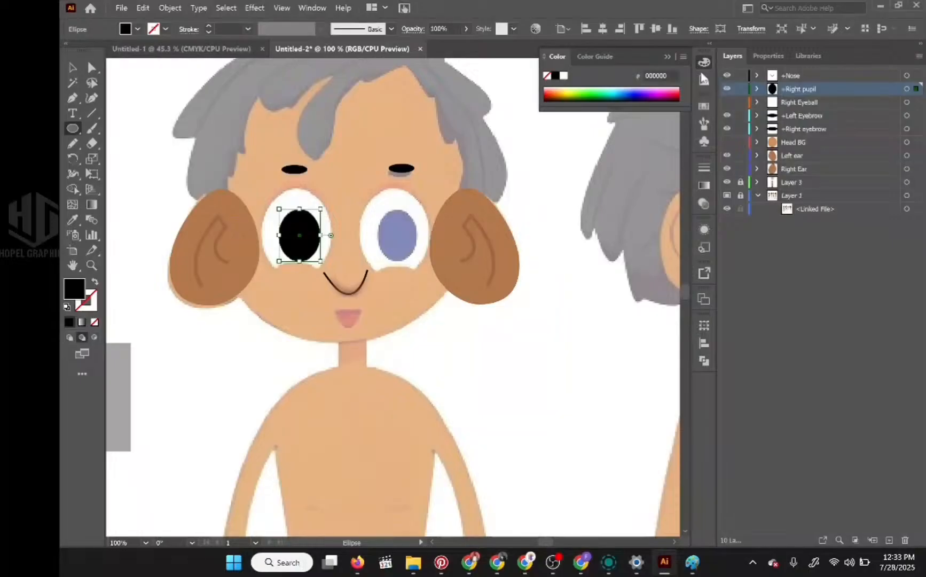
ctrl+click(638, 164)
drag(639, 163, 569, 178)
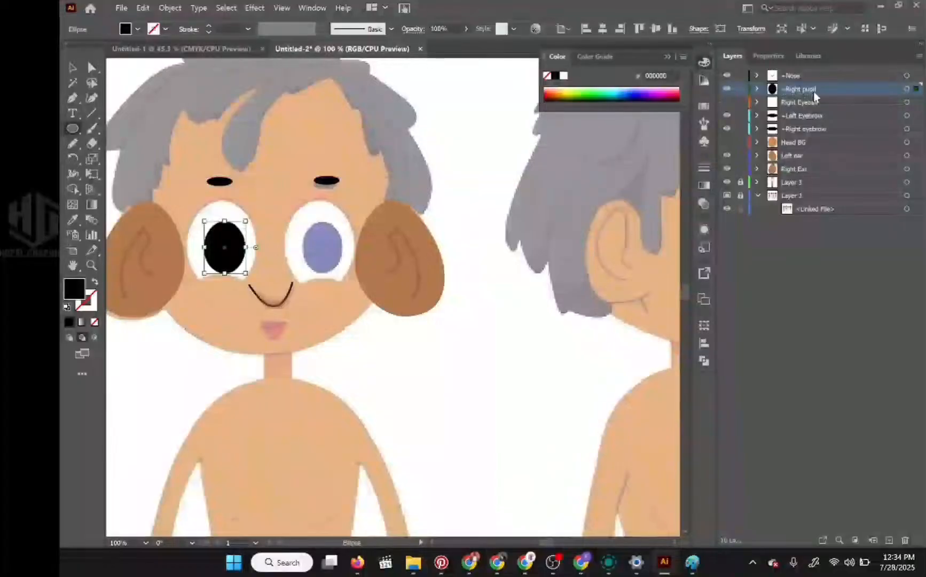
Add a new layer between +Right pupil and Right Eyeball and name it "Lid"
click(817, 106)
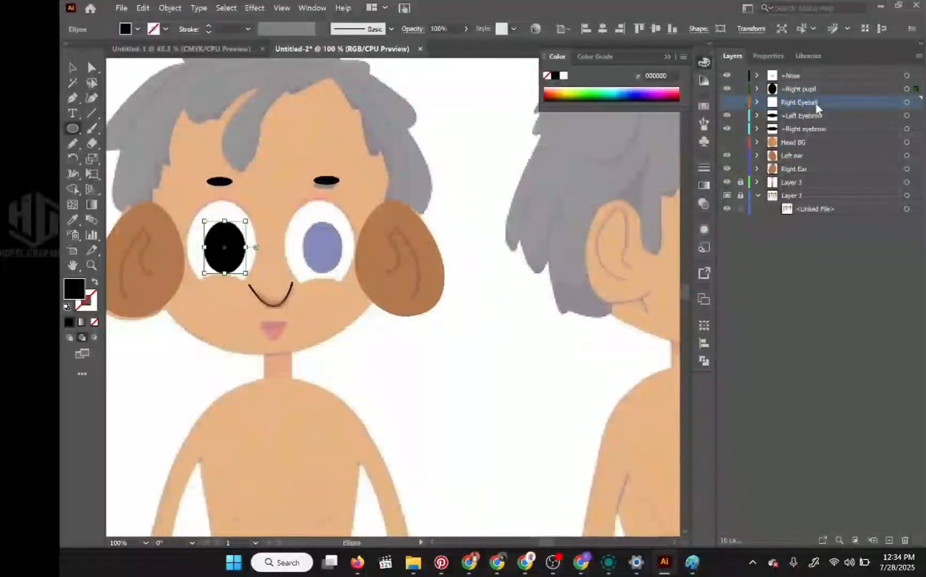
click(827, 90)
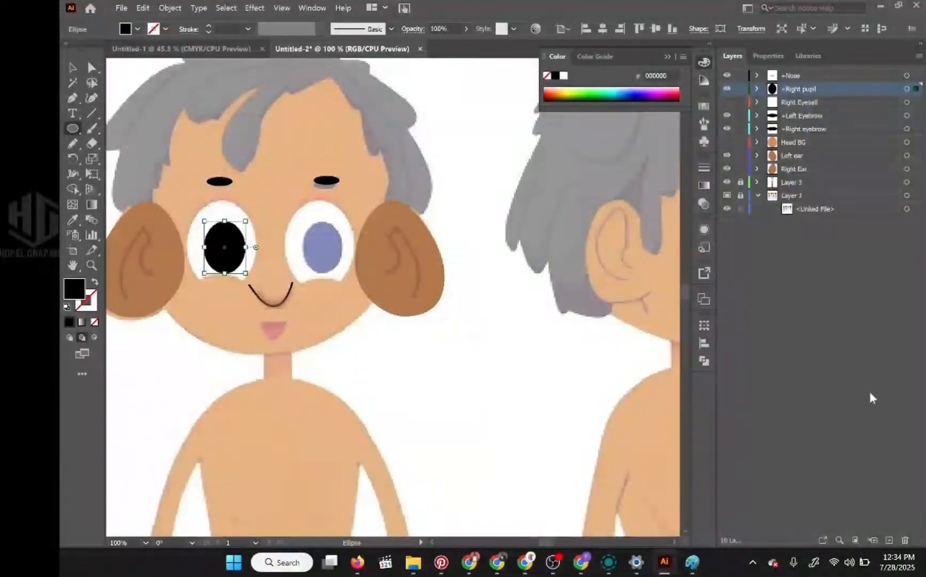
click(889, 540)
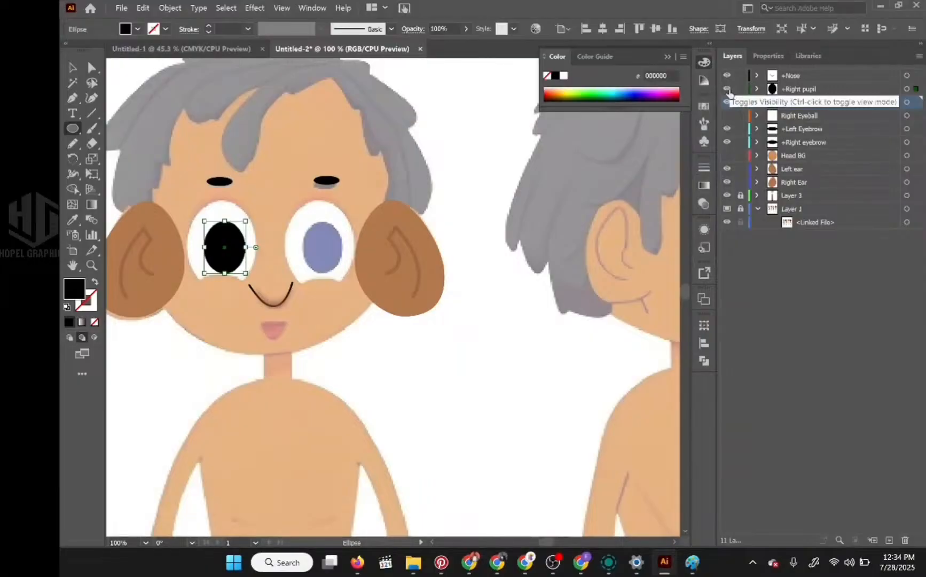
click(727, 90)
click(727, 90)
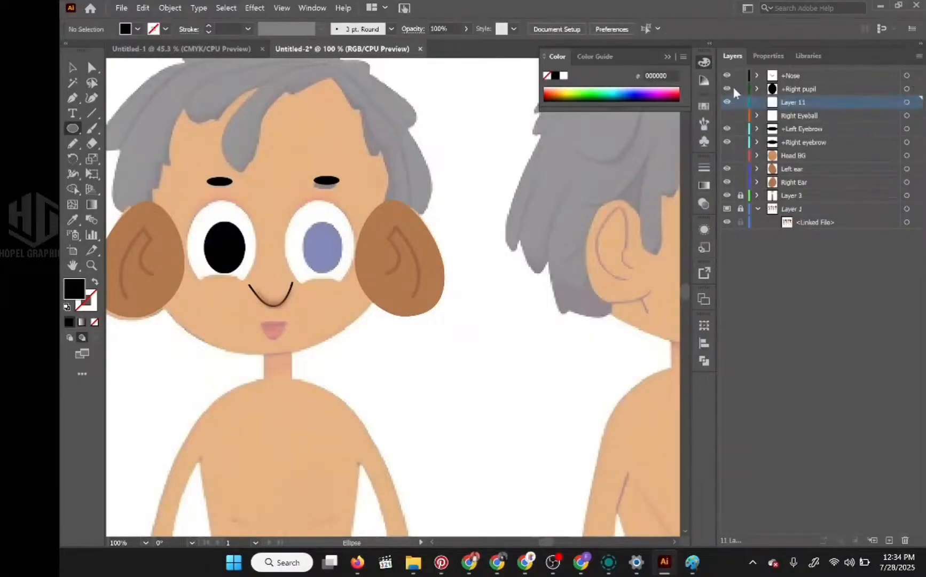
double_click(797, 103)
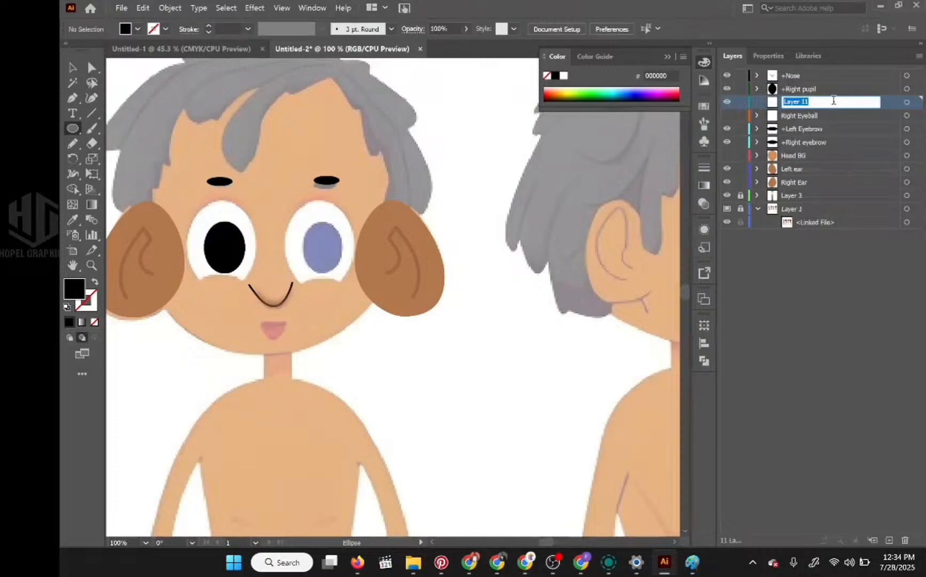
text(Lid)
key(Return)
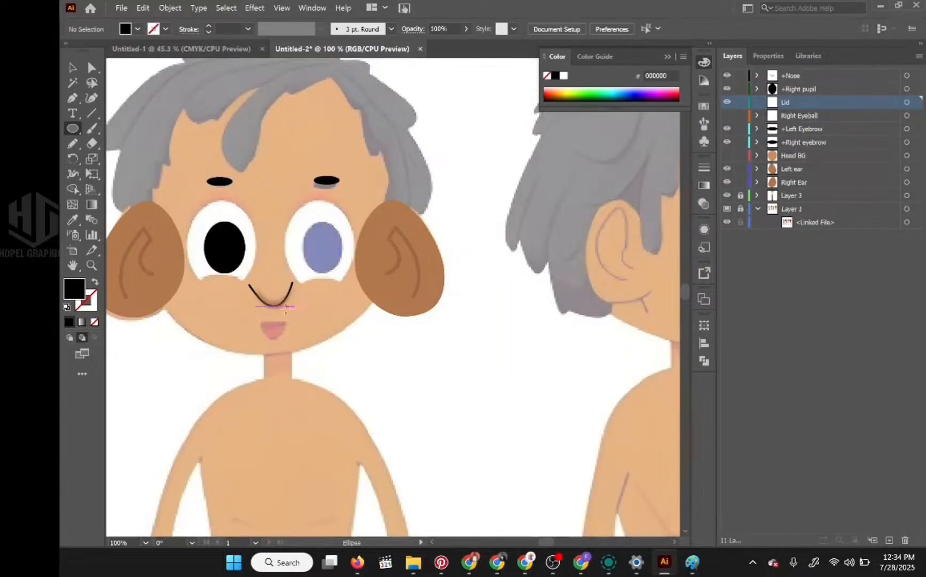
Sample the orange-brown skin colour ce8d57 from the swatch block beside the character as the fill
click(72, 219)
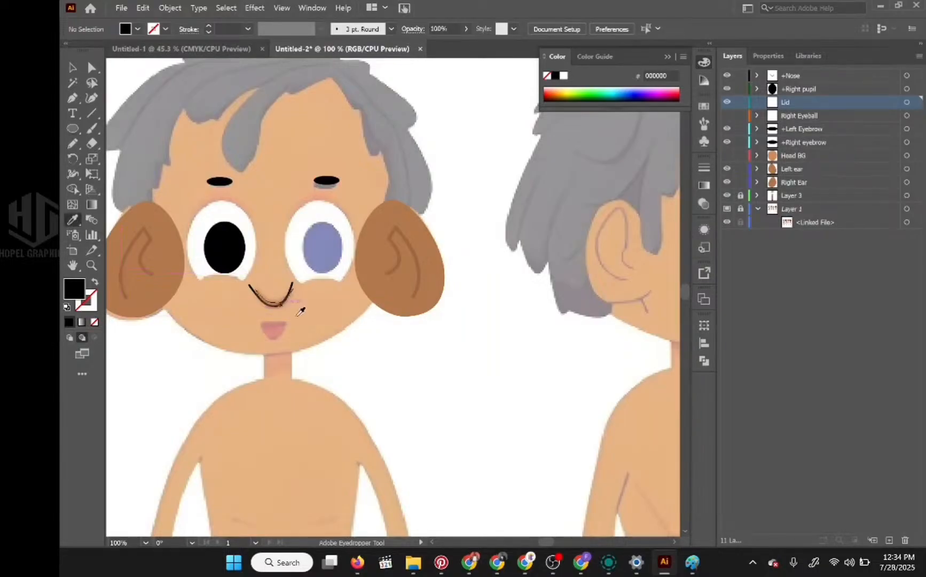
drag(302, 327, 437, 212)
drag(407, 329, 553, 211)
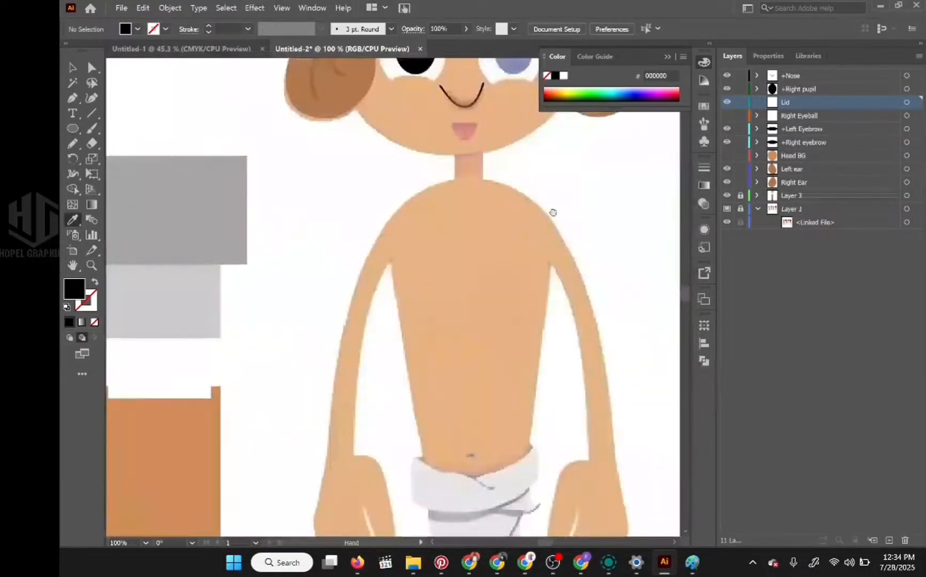
drag(372, 336, 396, 277)
click(330, 320)
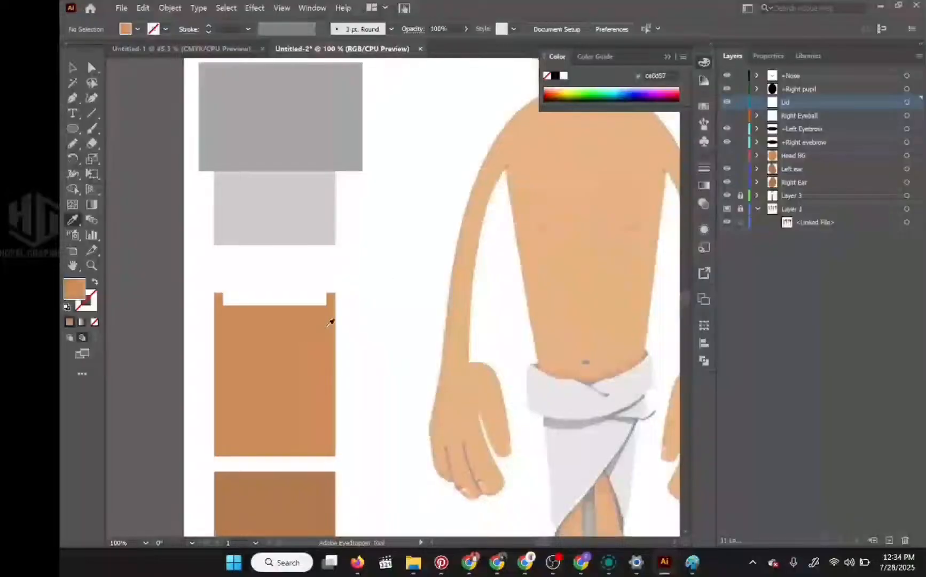
Draw a skin-coloured circle just below the right pupil, overlapping the lower edge of the eye, on the Lid layer
drag(618, 203, 432, 316)
drag(467, 363, 471, 410)
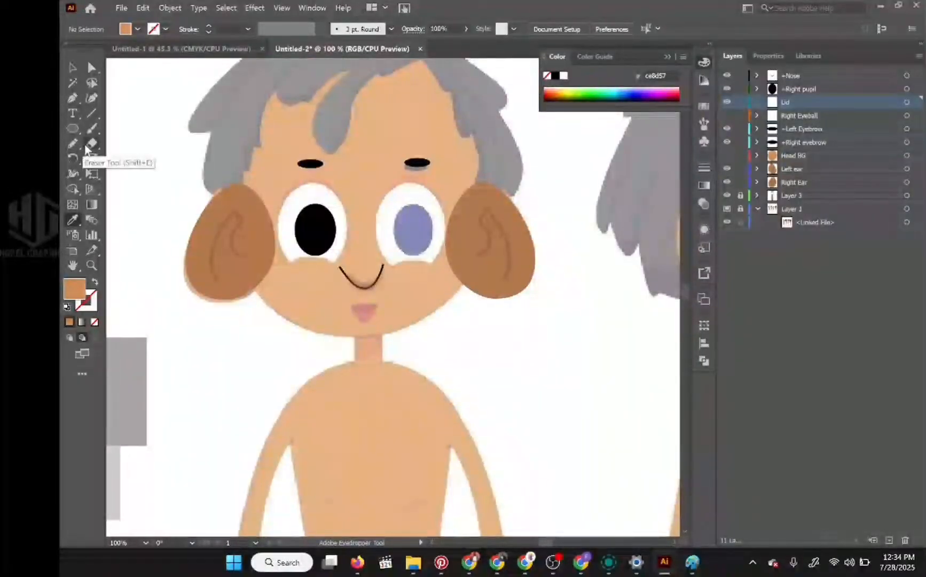
click(74, 129)
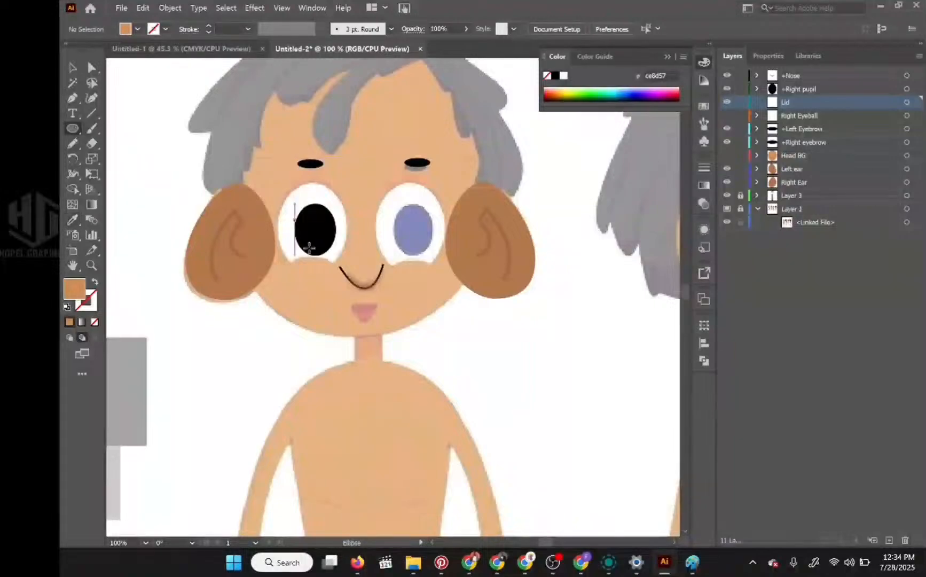
drag(312, 276, 343, 315)
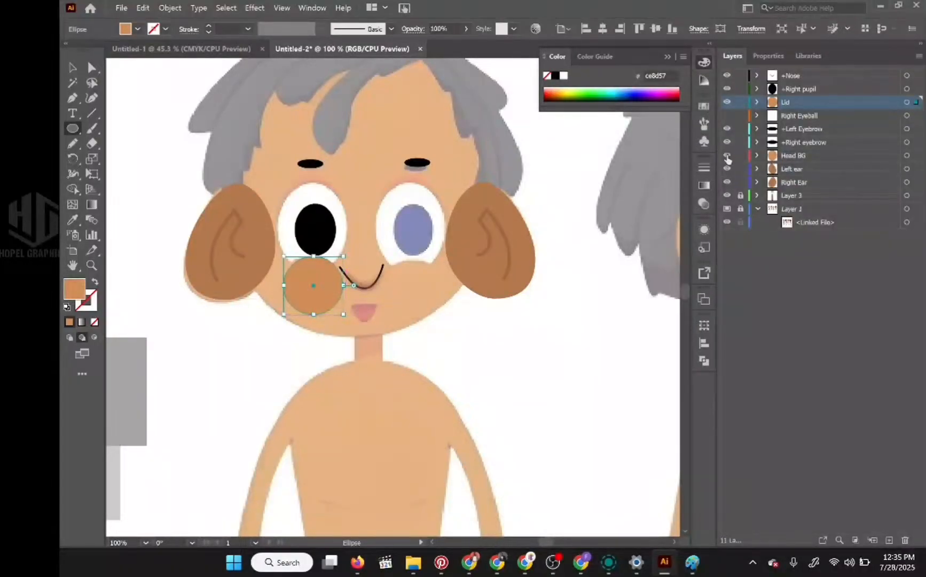
Check the lid against the face with the Head BG and Right Eyeball layers shown, then hide Head BG again
click(726, 155)
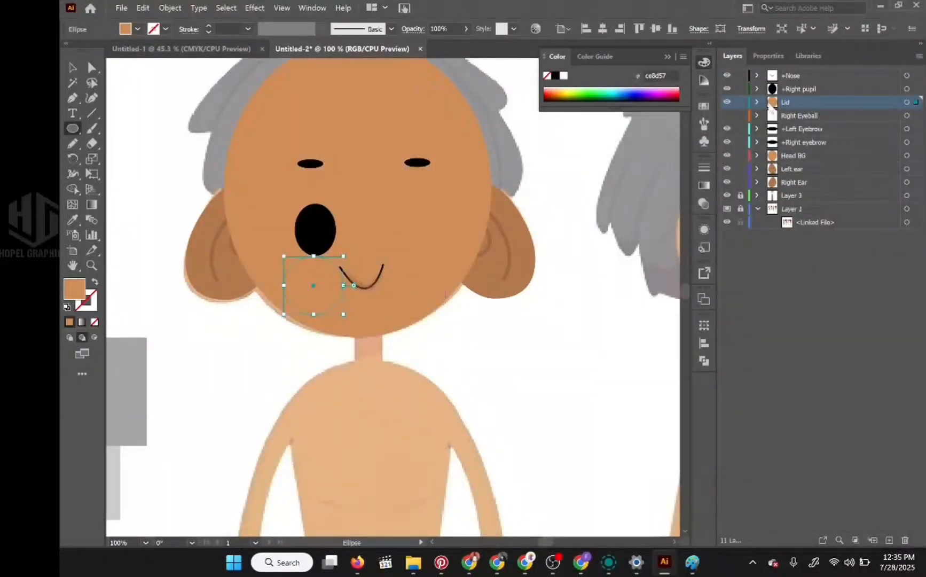
click(726, 115)
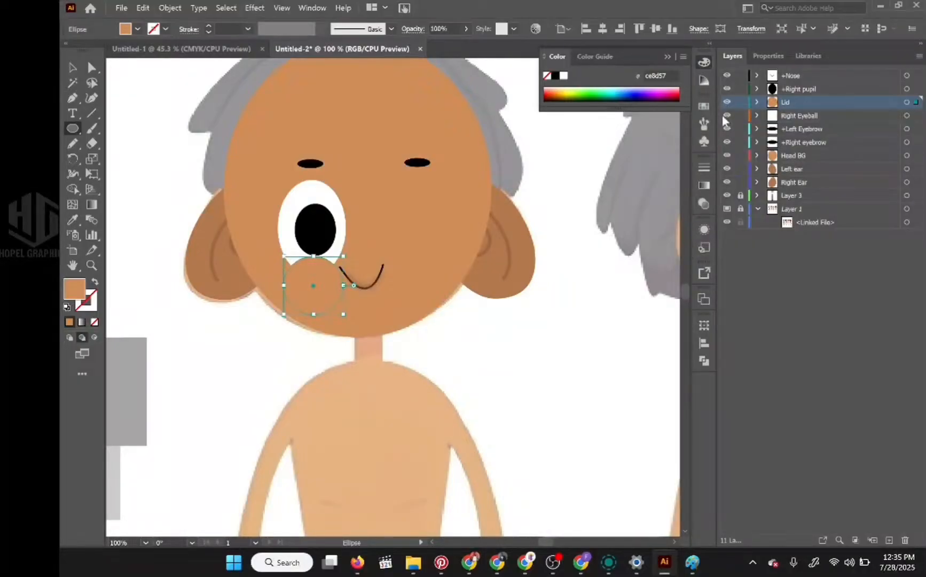
click(92, 68)
click(141, 98)
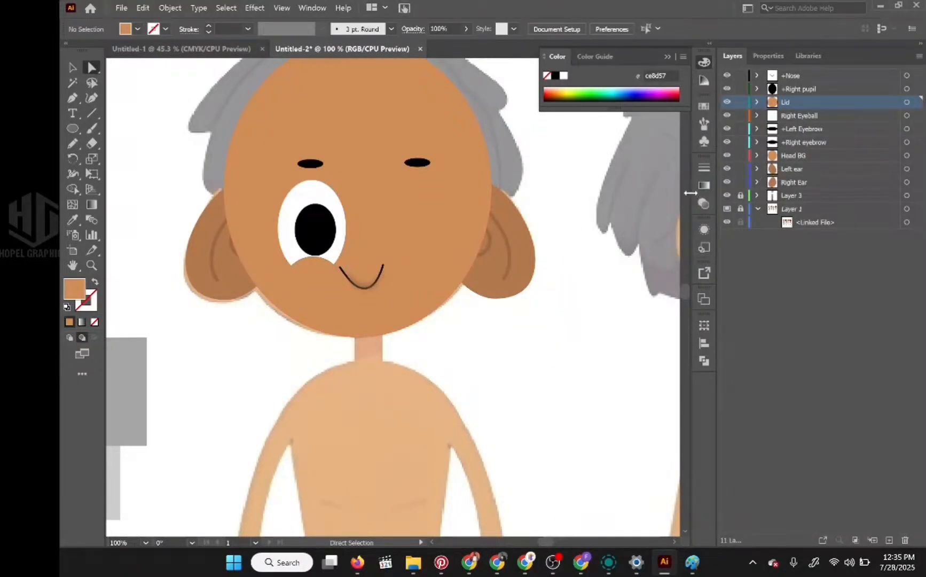
click(727, 155)
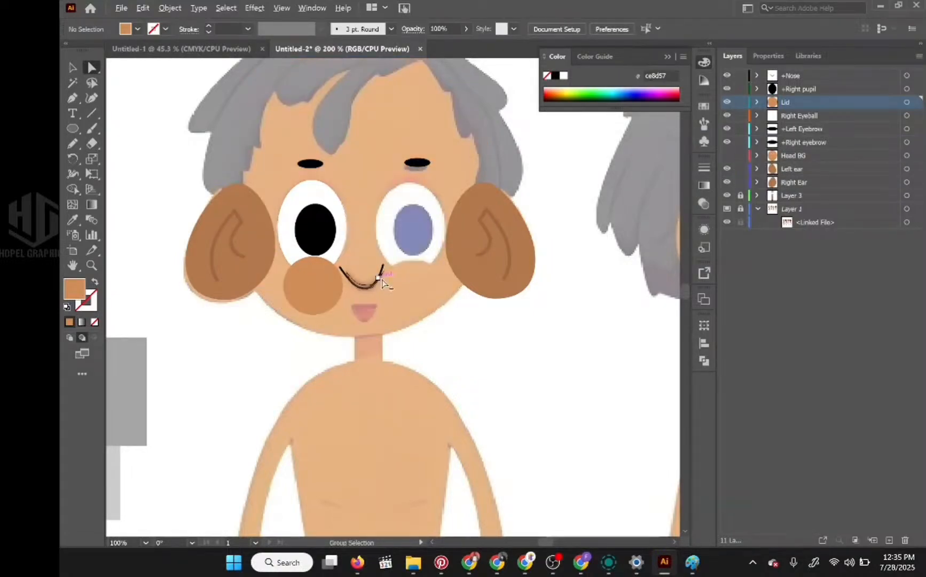
Remove the fill from the lid circle and hide the Right Eyeball layer to expose the reference eye
scroll(378, 284, up, 3)
scroll(382, 267, down, 3)
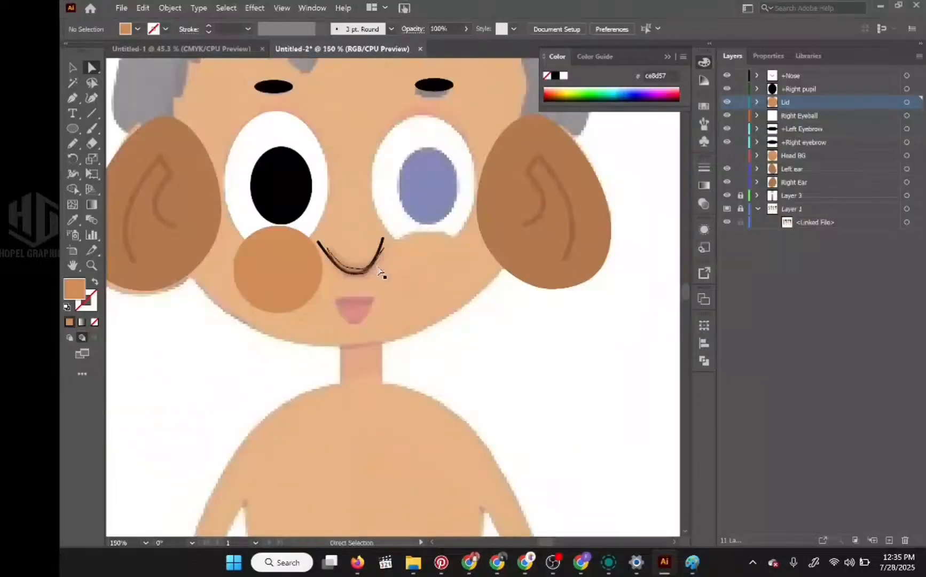
click(300, 273)
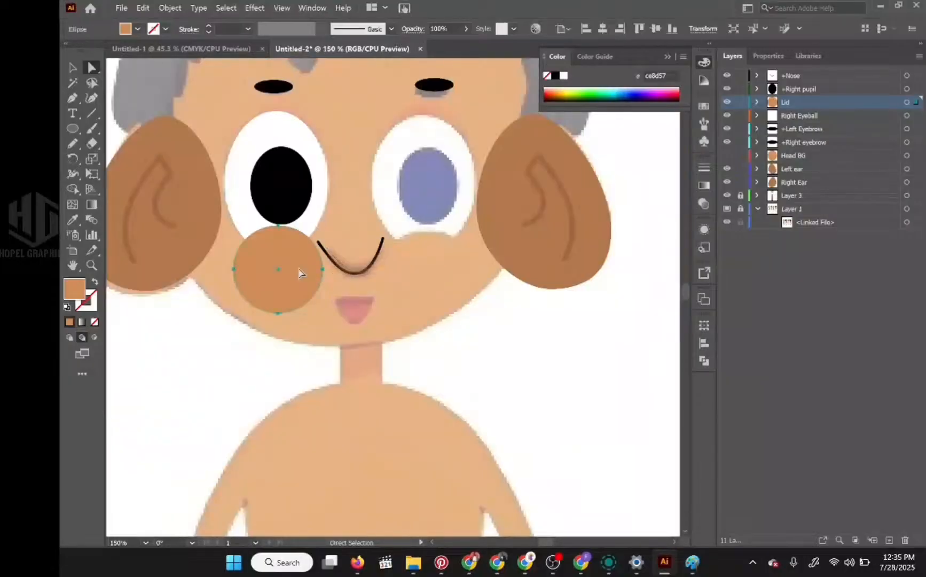
click(95, 322)
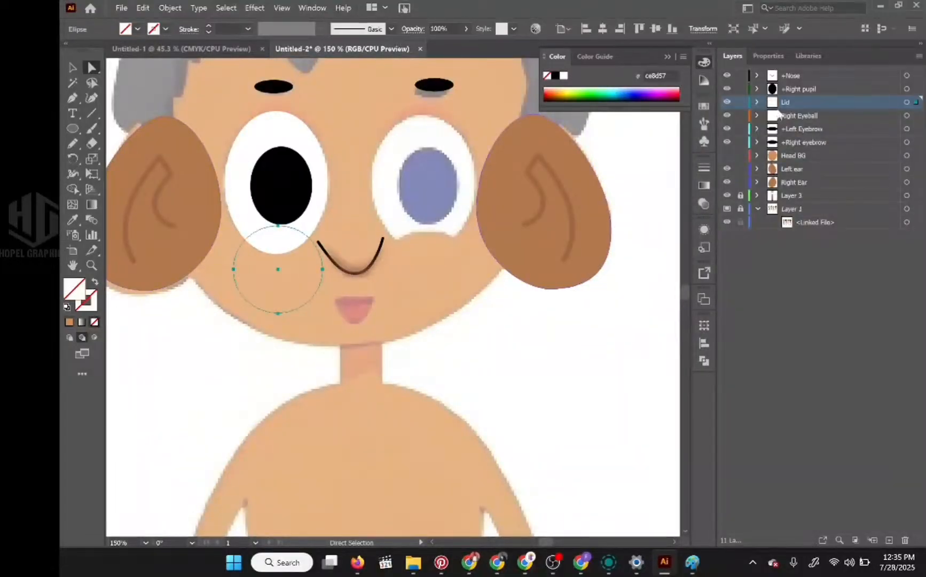
click(727, 116)
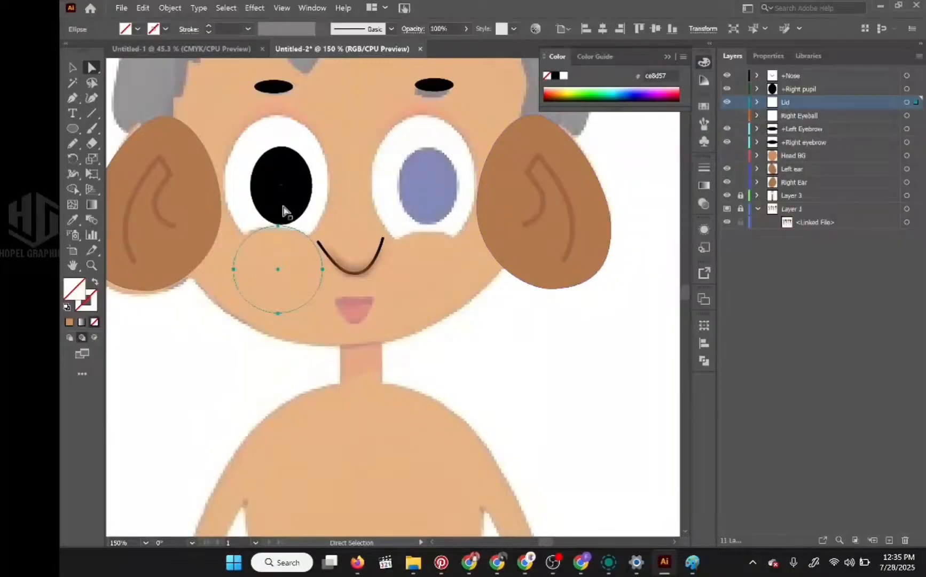
Reshape the lid circle's upper and side anchors to follow the reference lower eyelid, and copy the shape under the left eye
drag(278, 230, 275, 232)
drag(323, 269, 315, 260)
drag(233, 272, 228, 260)
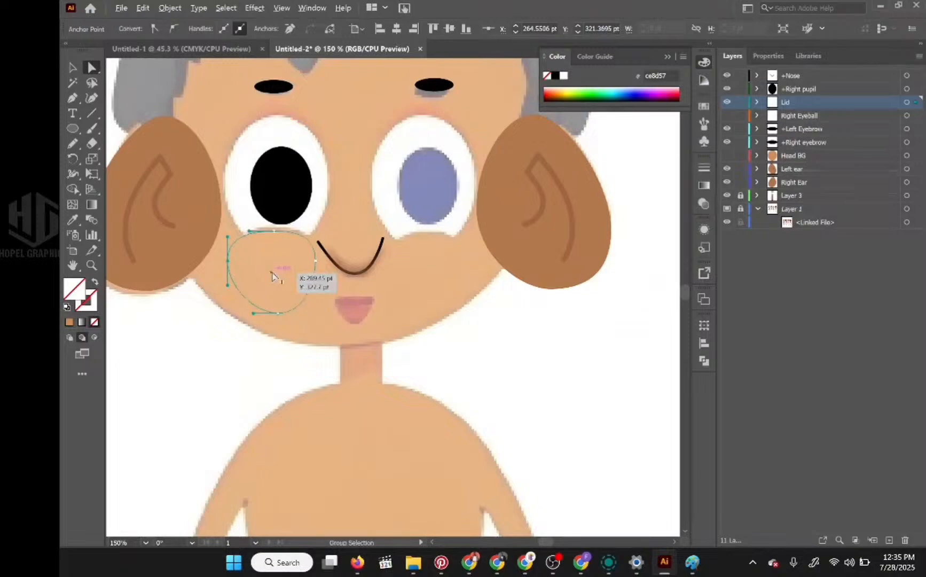
drag(274, 275, 435, 283)
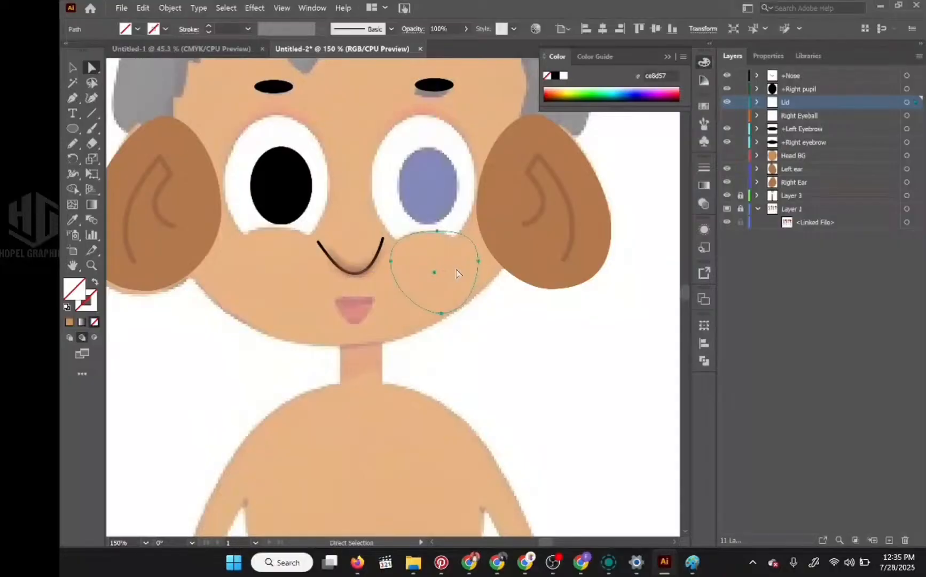
Fill both lid paths with the skin colour ce8d57 and show the Head BG layer
click(757, 102)
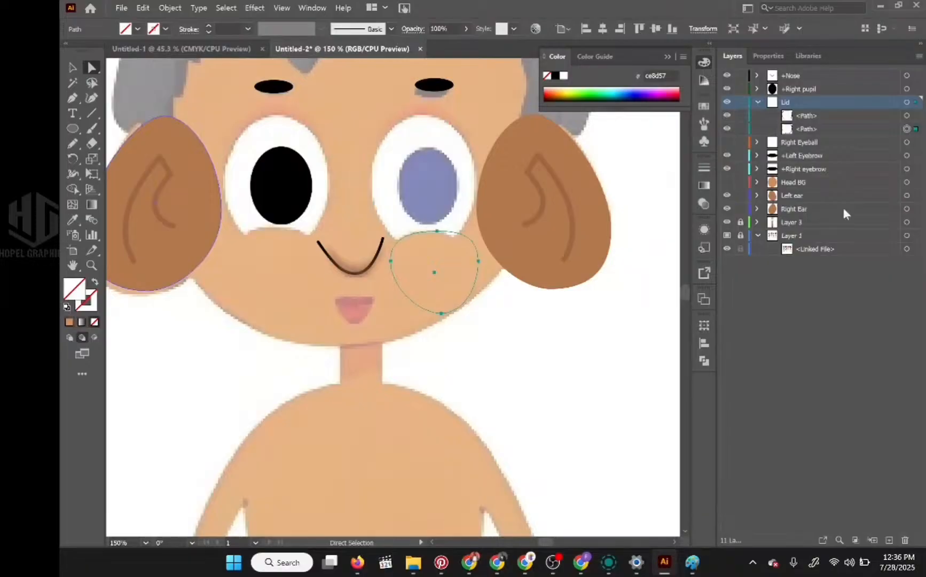
shift+click(906, 117)
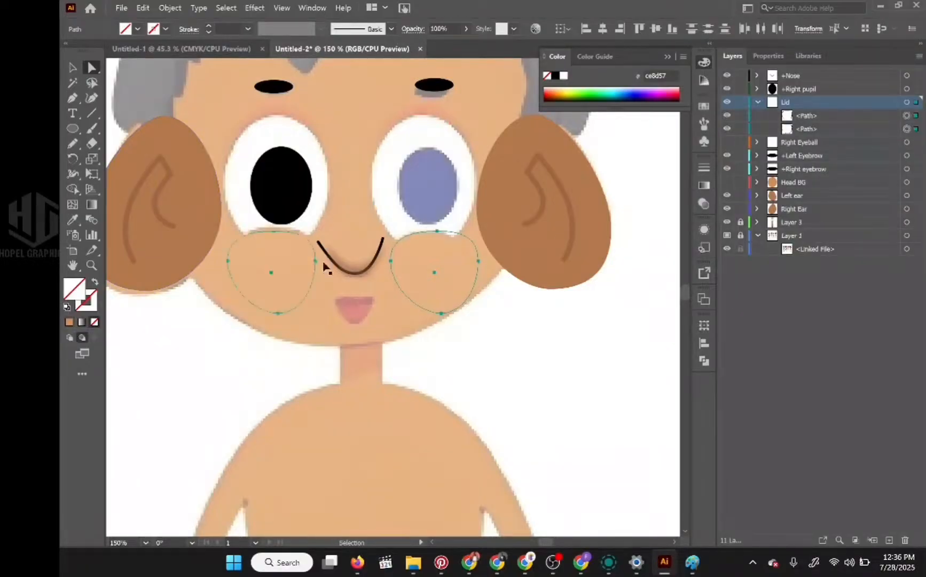
click(69, 322)
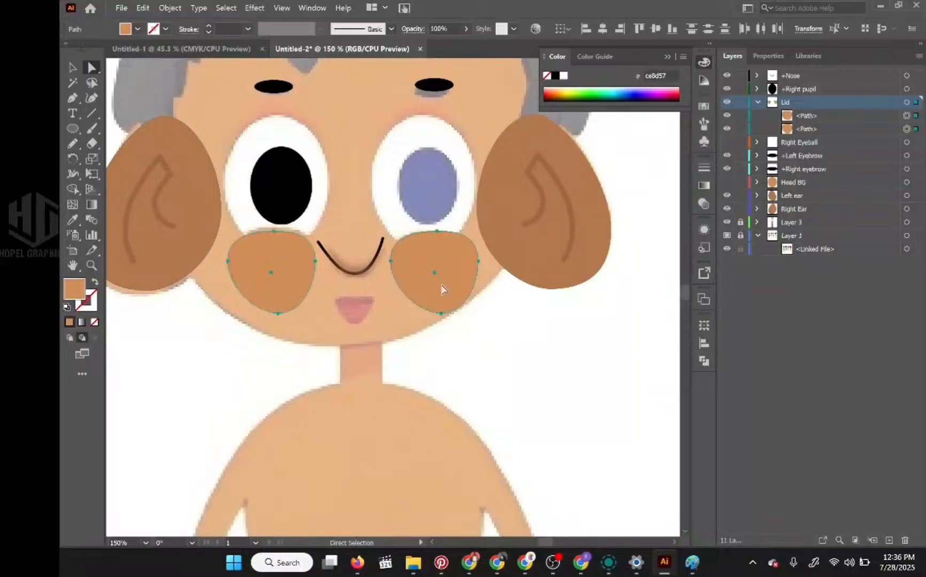
click(727, 183)
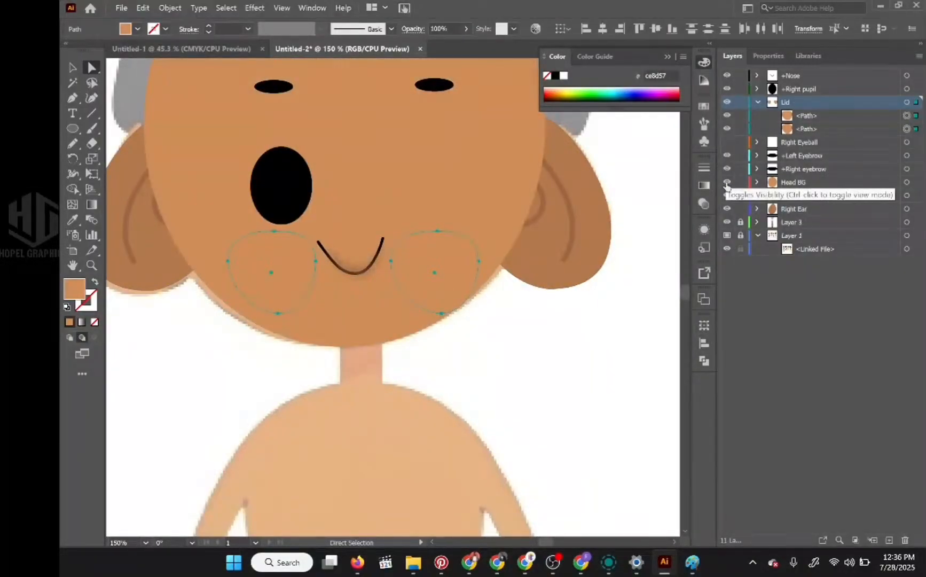
Hide the Head BG layer, delete the lid path under the left eye and collapse the Lid layer
click(727, 183)
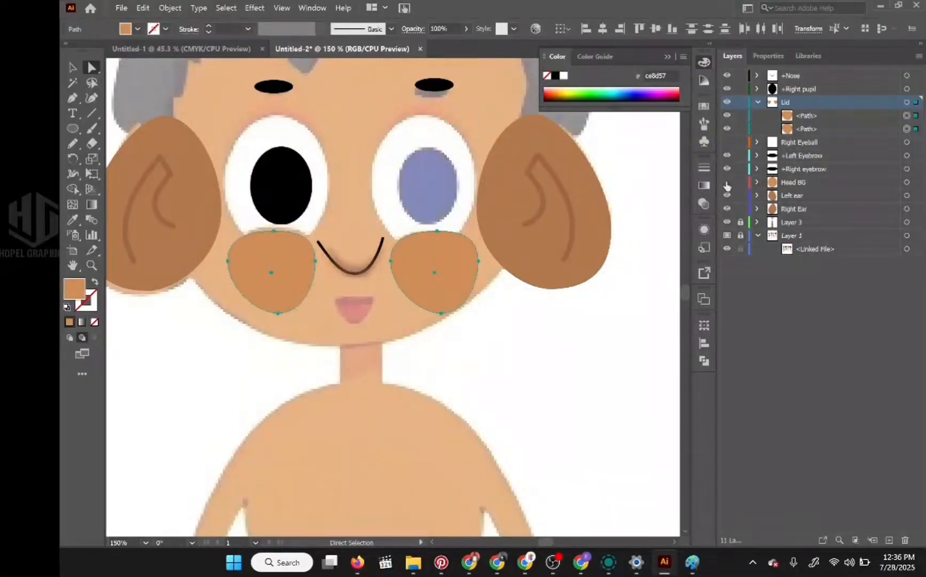
click(906, 116)
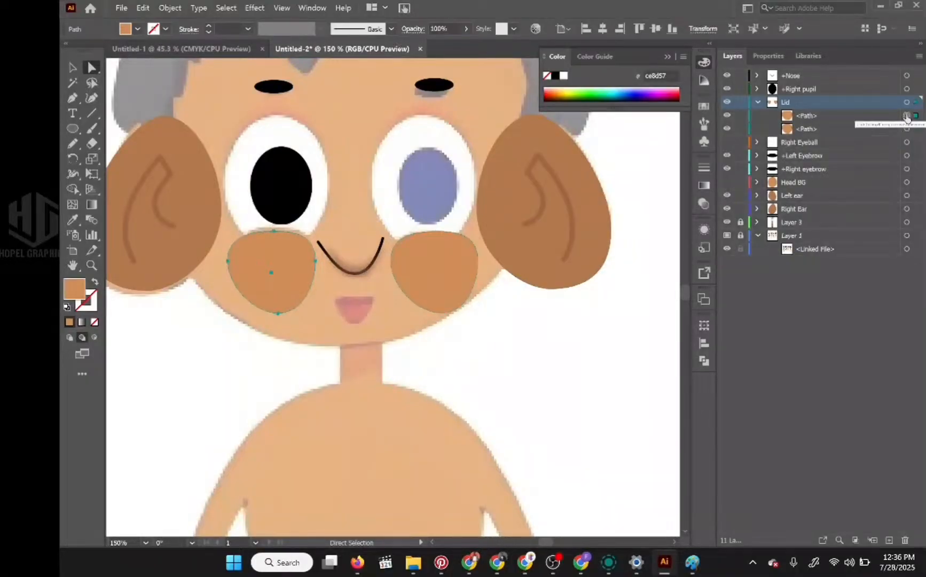
click(906, 129)
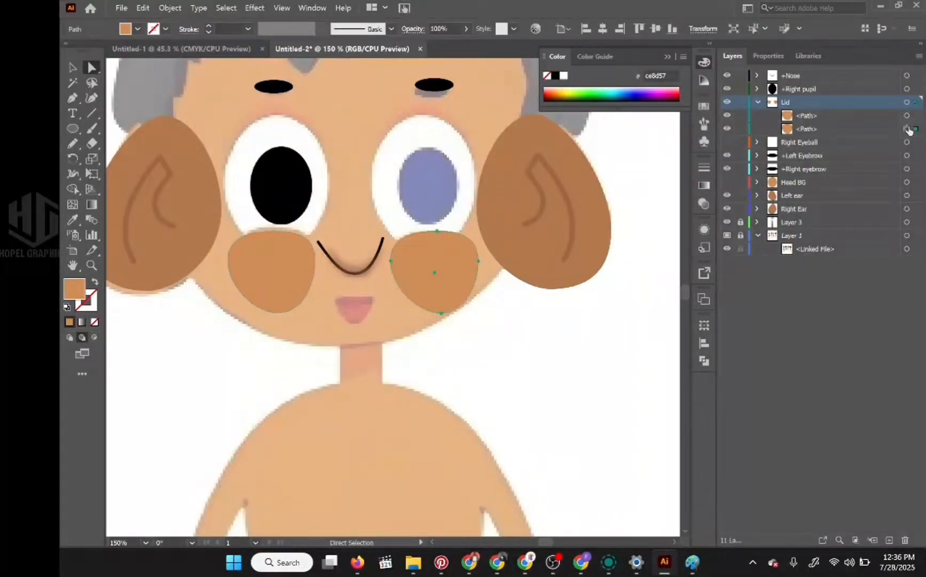
key(Delete)
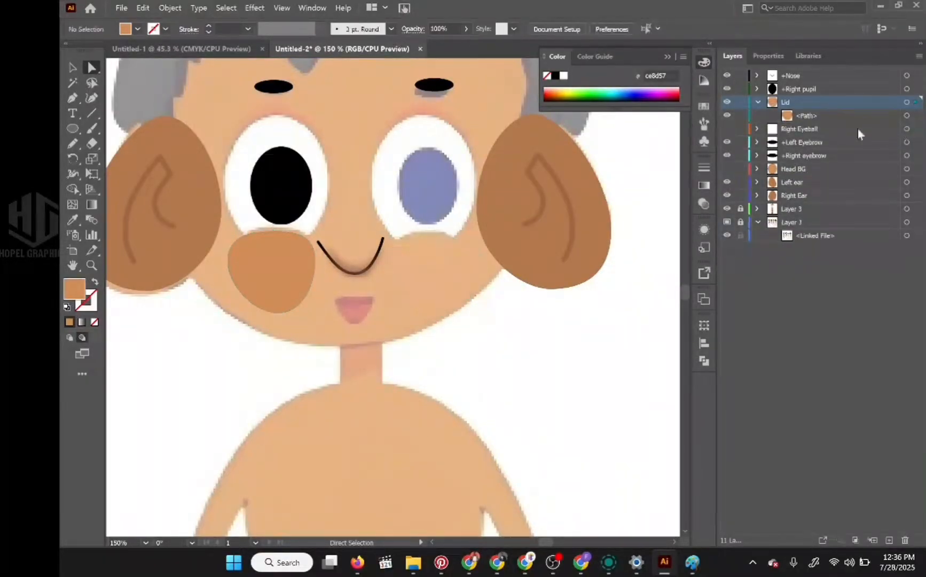
click(757, 104)
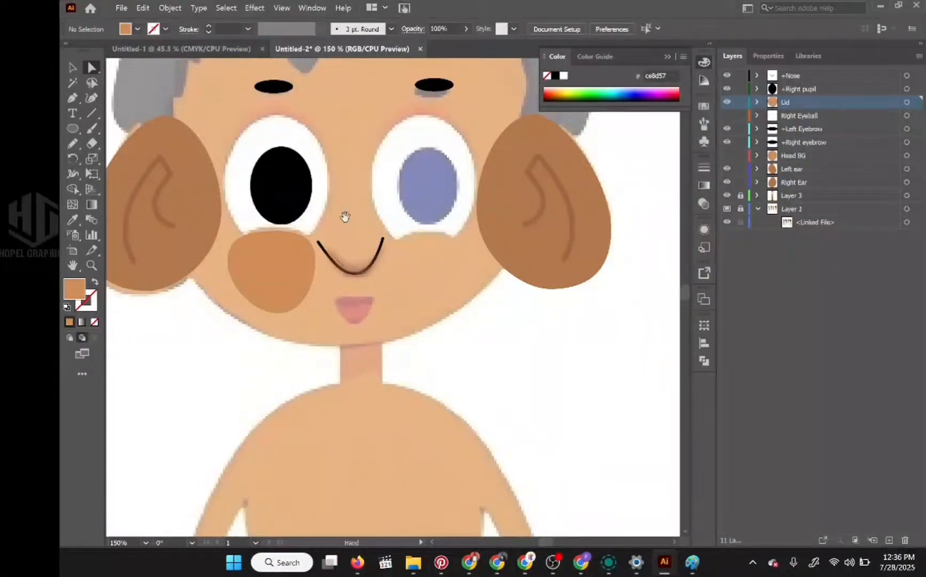
drag(350, 247, 376, 341)
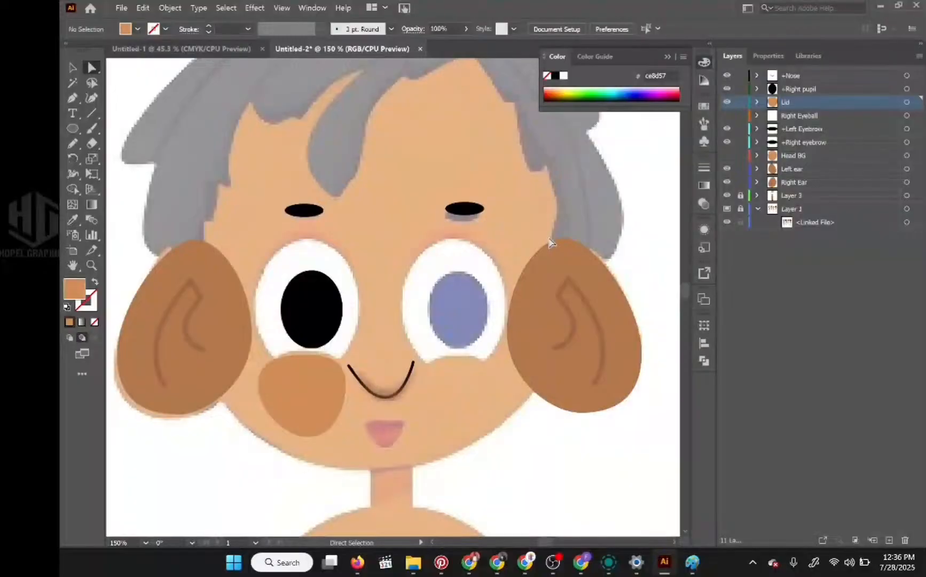
click(310, 323)
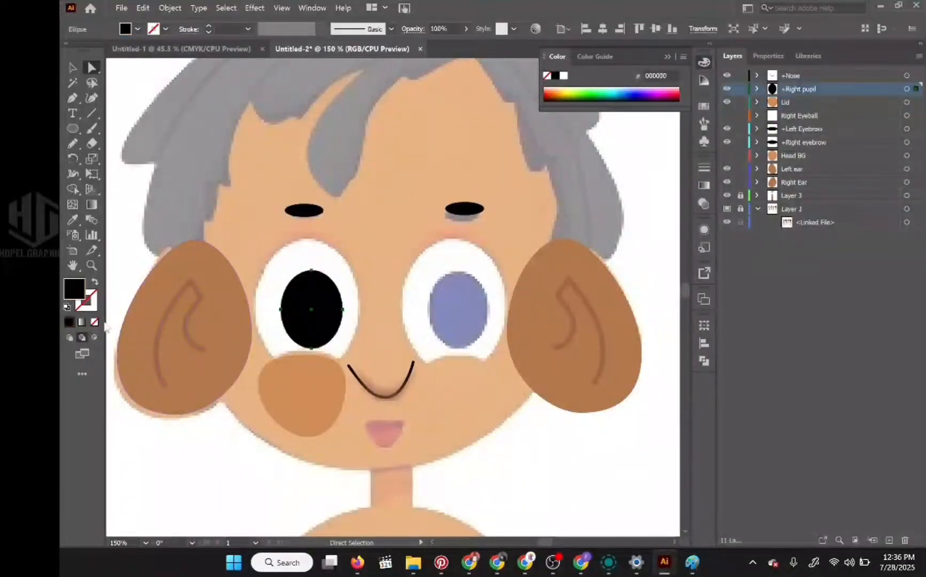
click(96, 323)
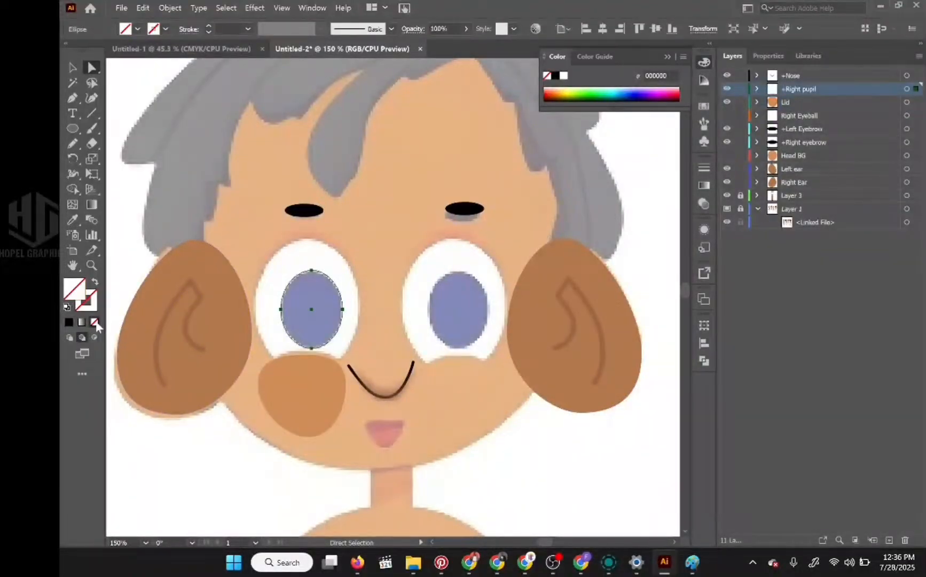
click(69, 322)
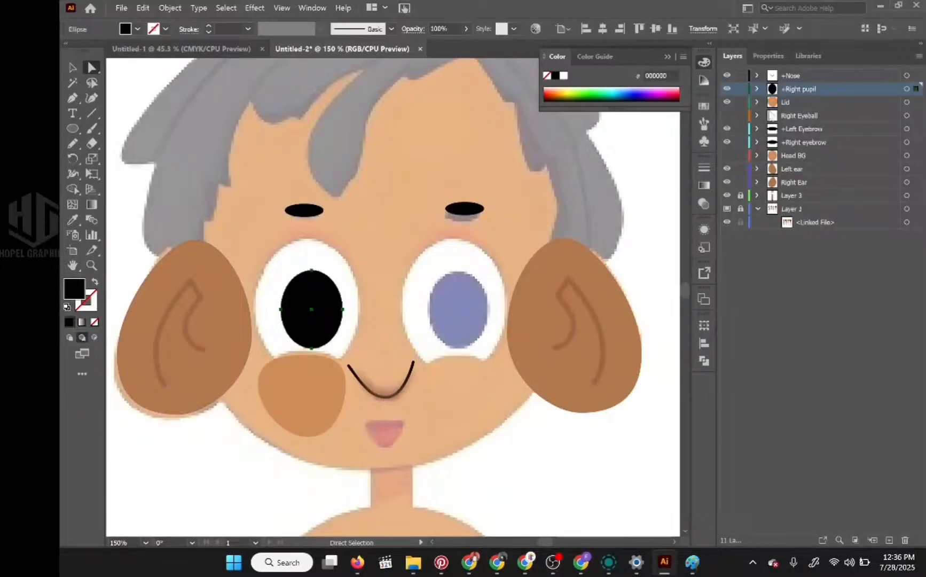
Create a new layer directly above the +Right pupil layer and name it Right eye
click(888, 540)
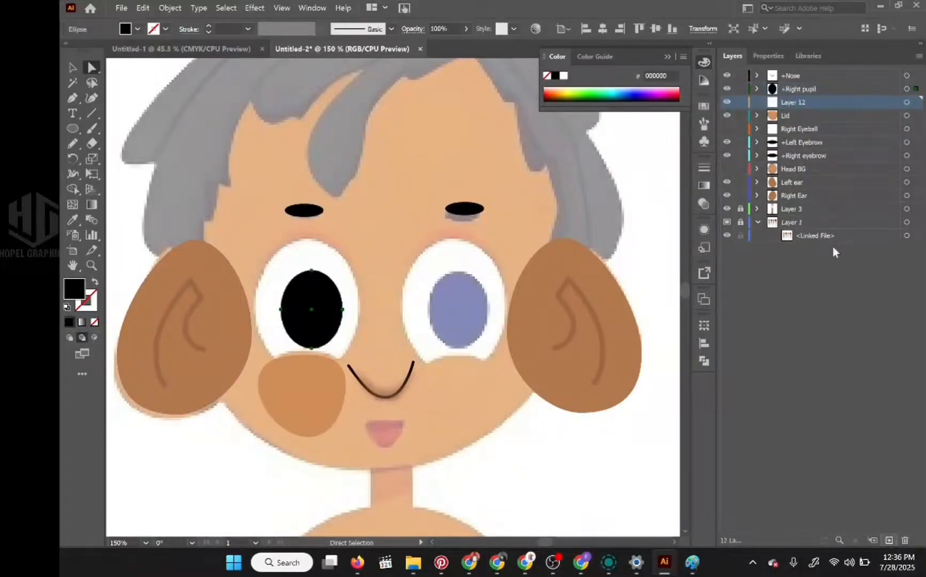
drag(804, 102, 806, 87)
double_click(805, 88)
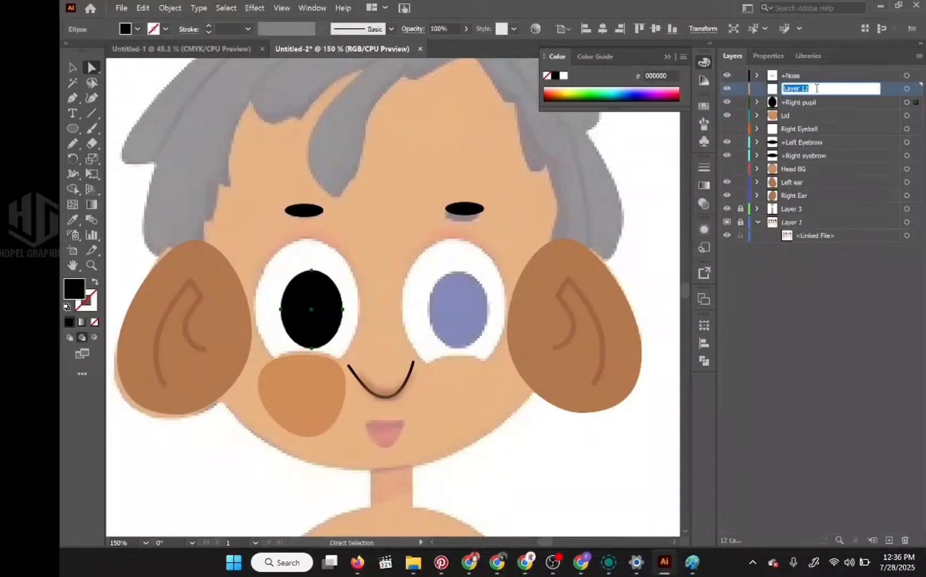
text(Right eye)
key(Return)
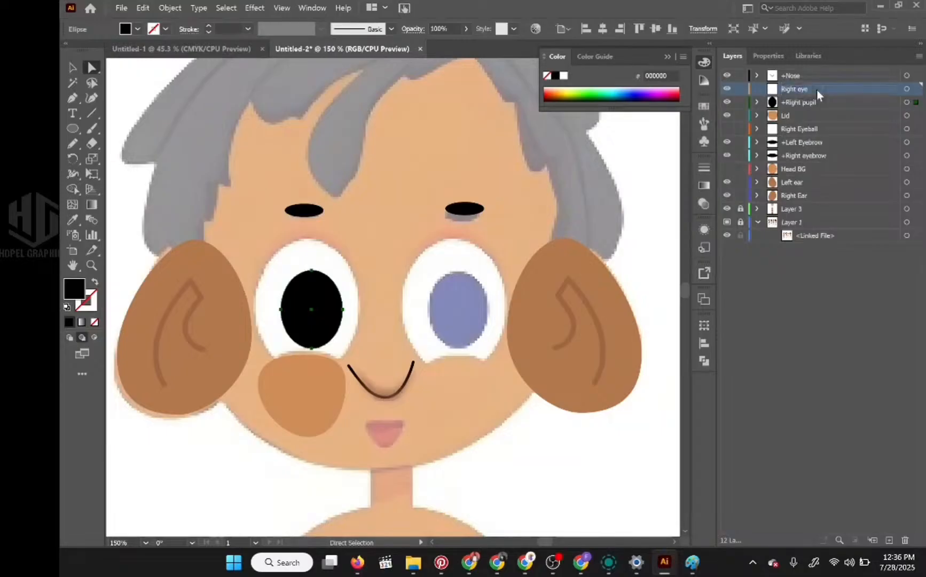
Nest the +Right pupil, Lid and Right Eyeball layers inside the Right eye layer
click(817, 102)
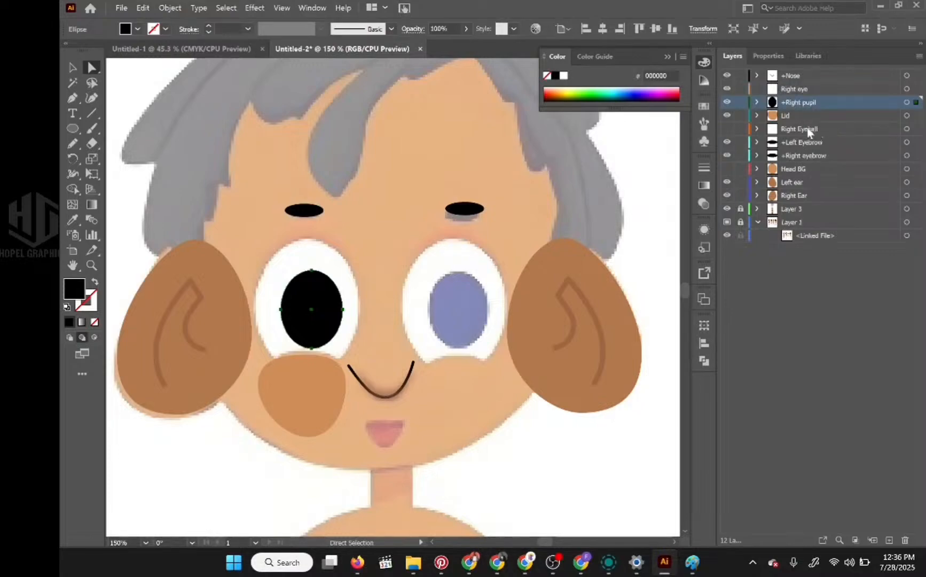
click(823, 129)
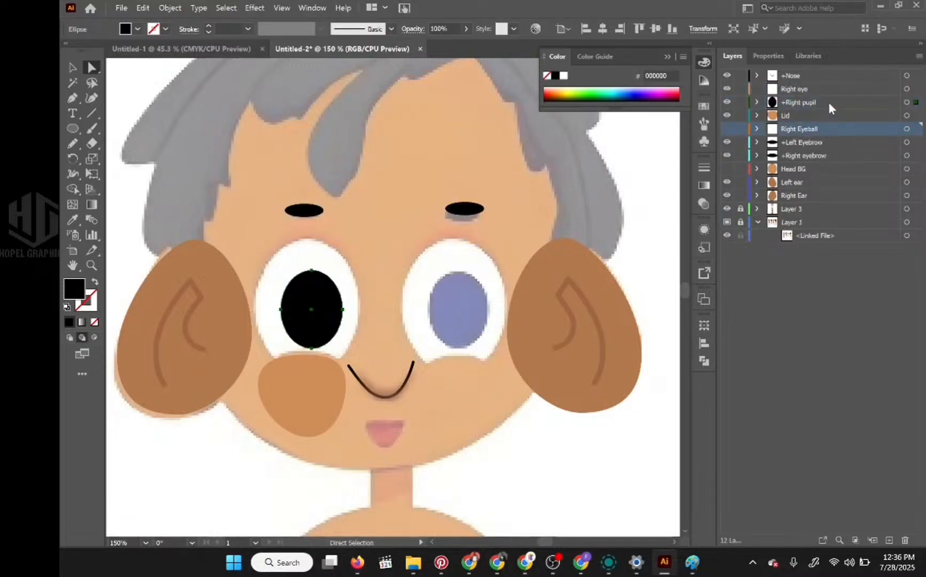
click(828, 103)
click(826, 129)
shift+click(827, 114)
shift+click(828, 102)
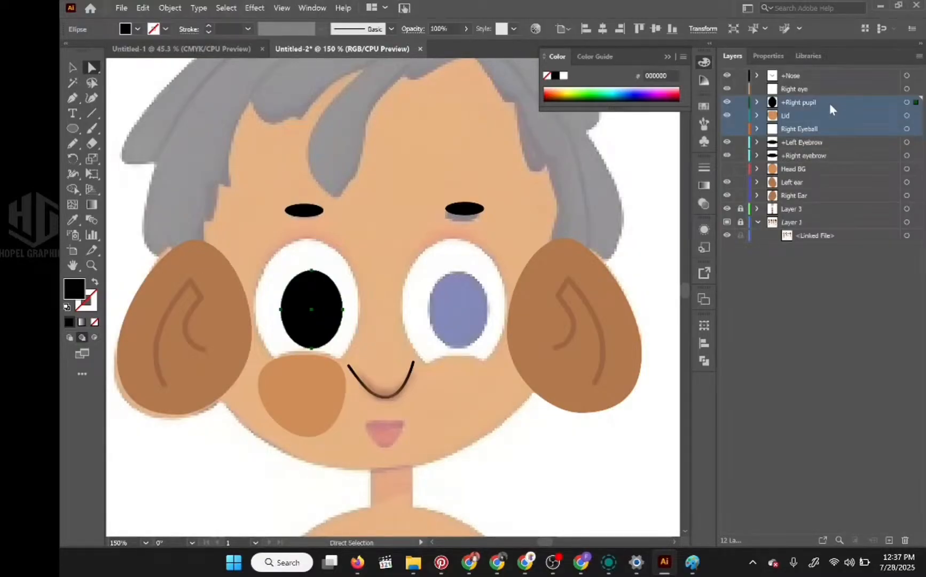
drag(832, 103, 833, 90)
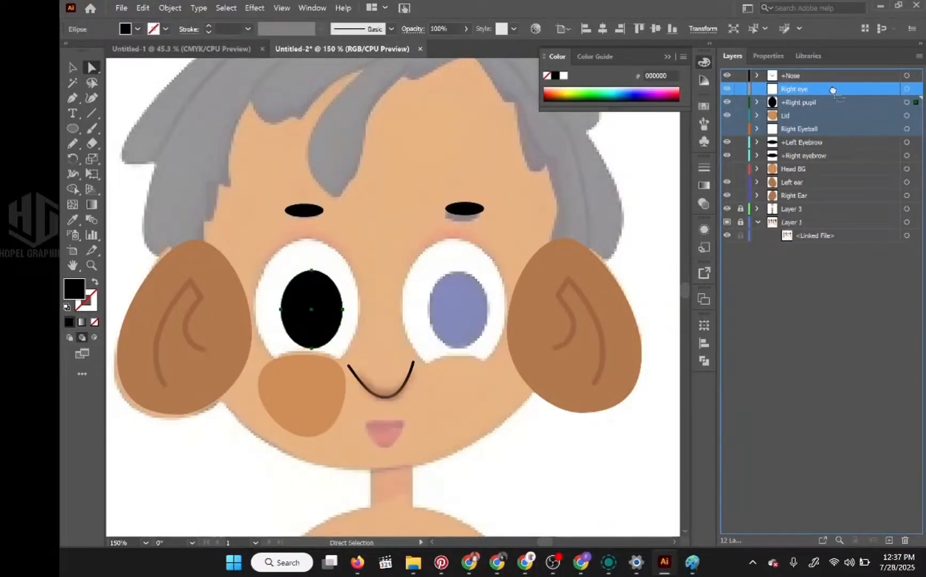
drag(832, 89, 832, 92)
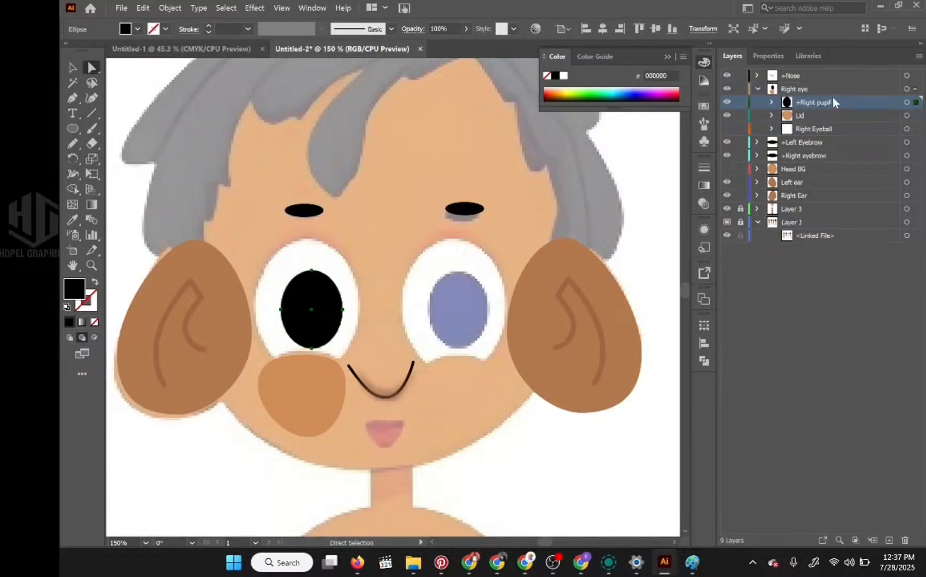
Start saving the document as a new Adobe Illustrator file with the file name Jungle Victor
click(122, 10)
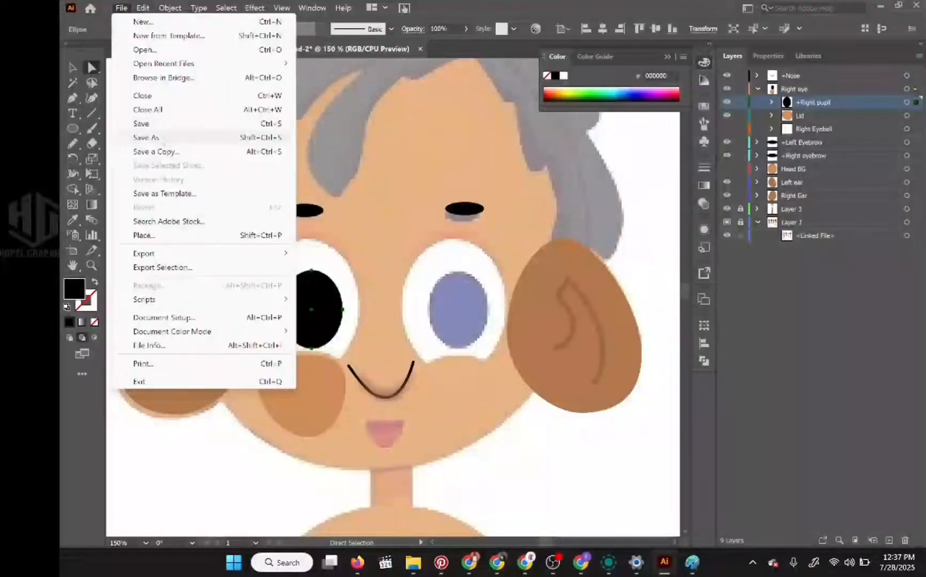
click(162, 139)
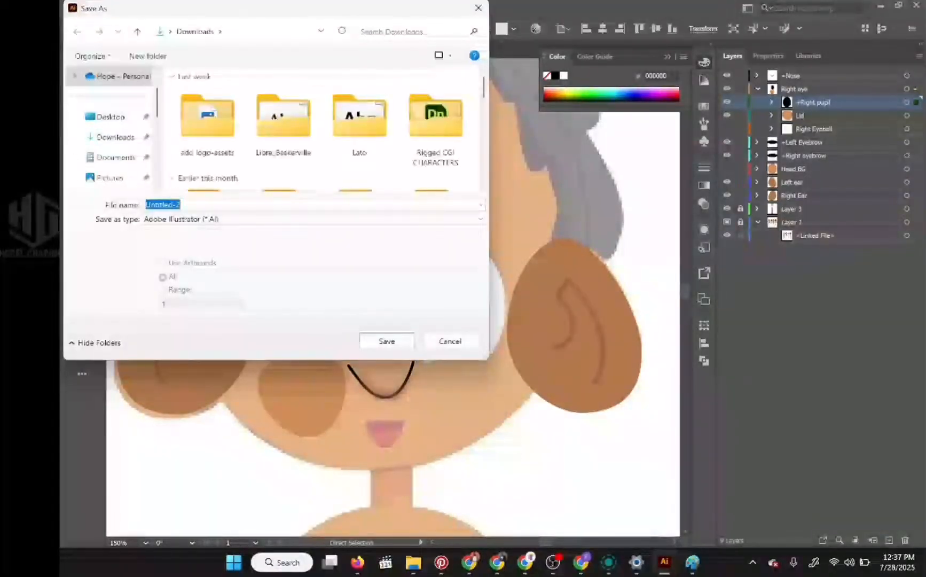
text(Vi)
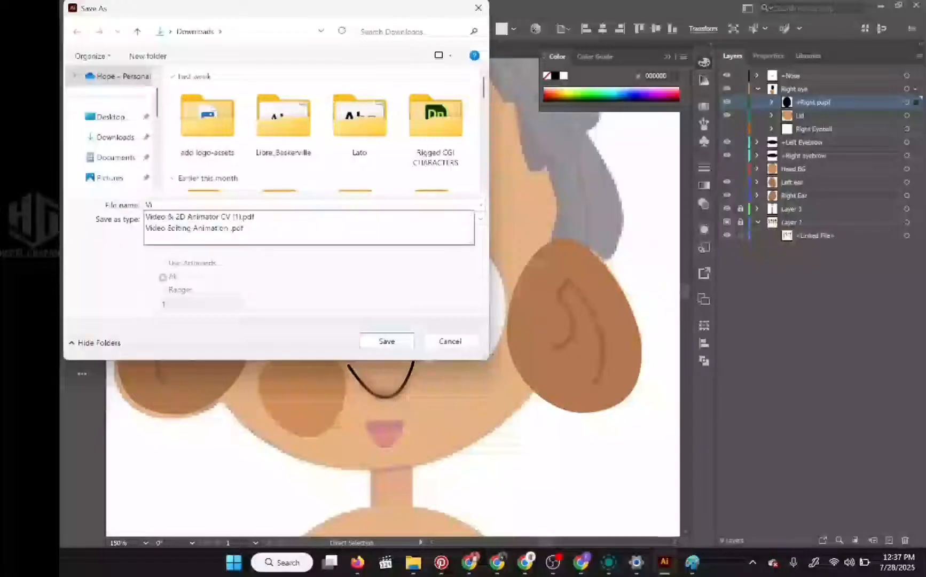
text(cto)
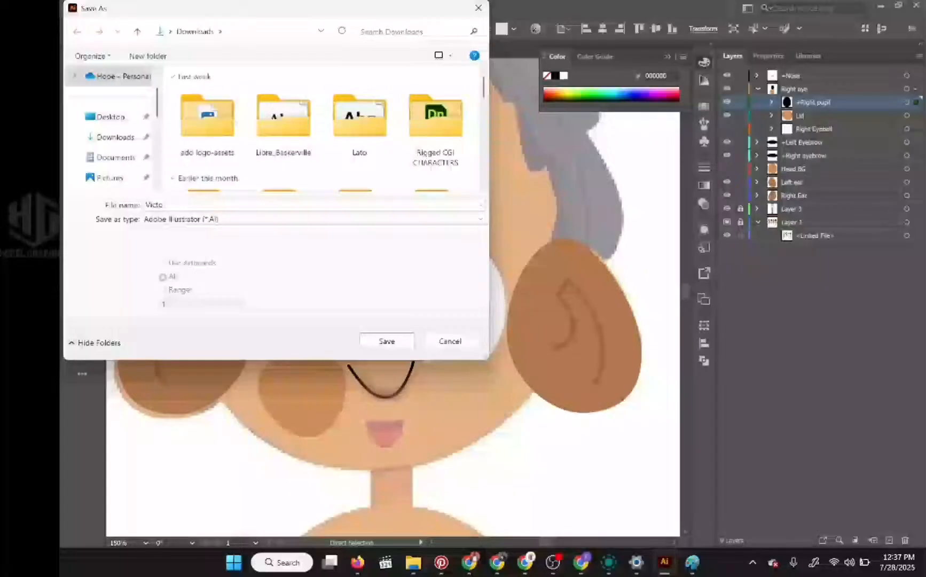
key(BackSpace)
key(BackSpace)
key(BackSpace)
text(Jungle)
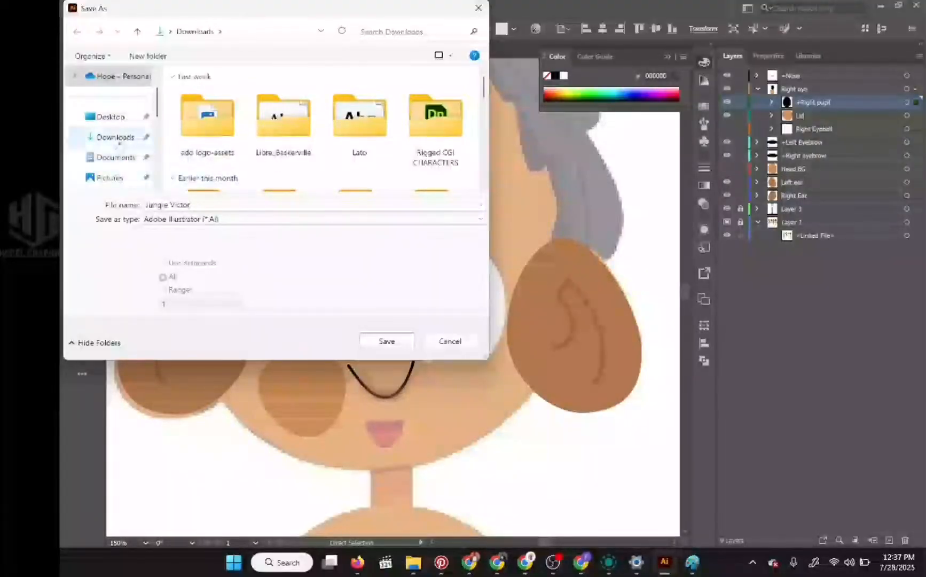
Choose the ANIMATION COURSE folder in Documents and save the file with the Illustrator 2020 version options
click(116, 157)
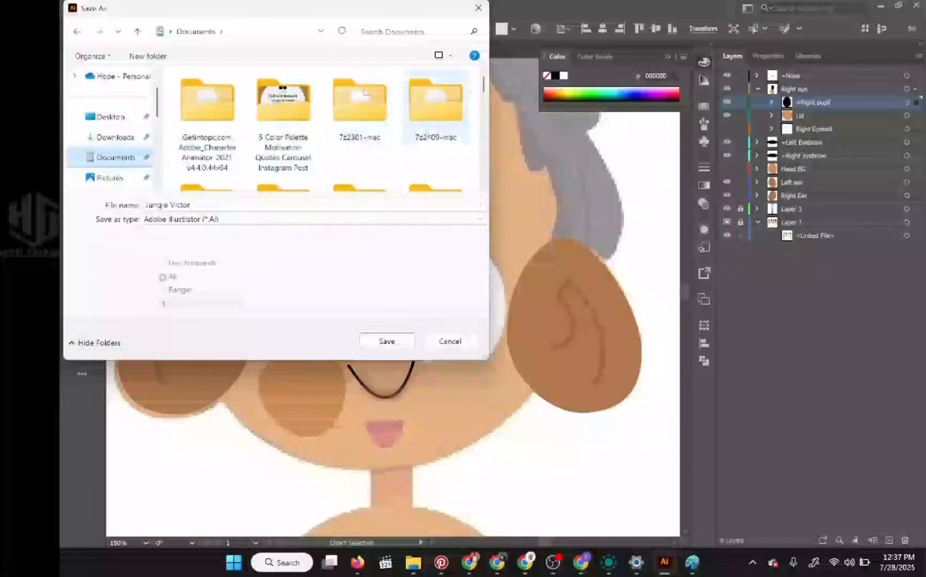
scroll(485, 94, down, 2)
scroll(485, 94, down, 3)
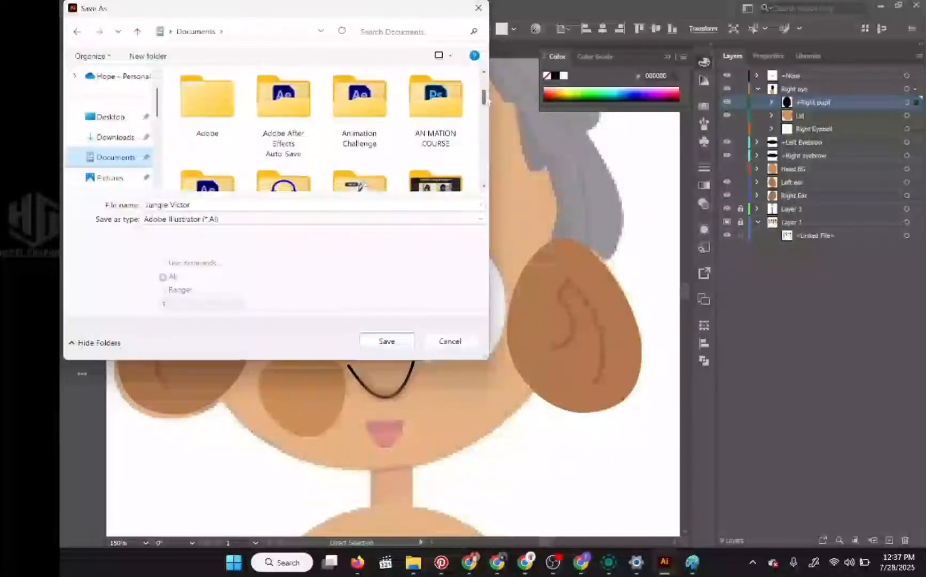
double_click(435, 85)
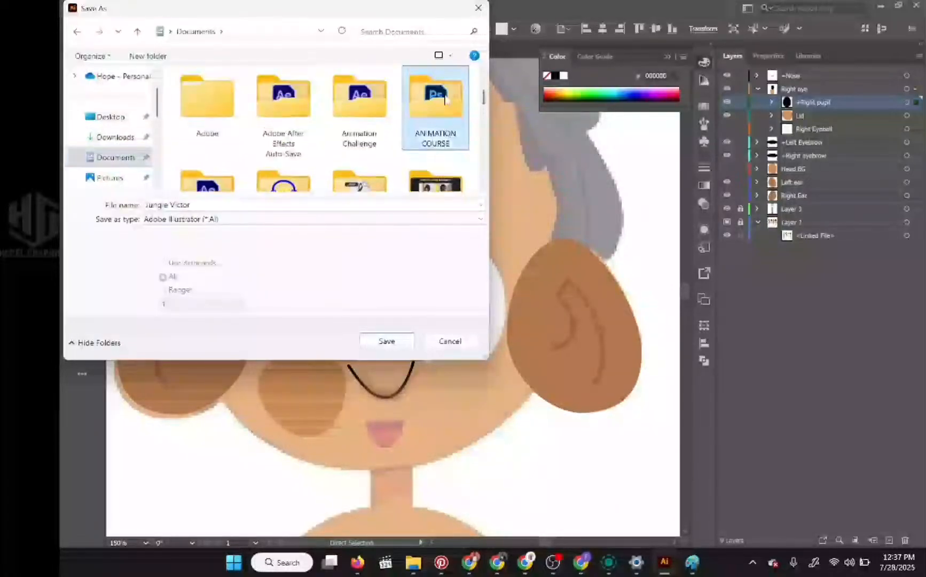
click(399, 339)
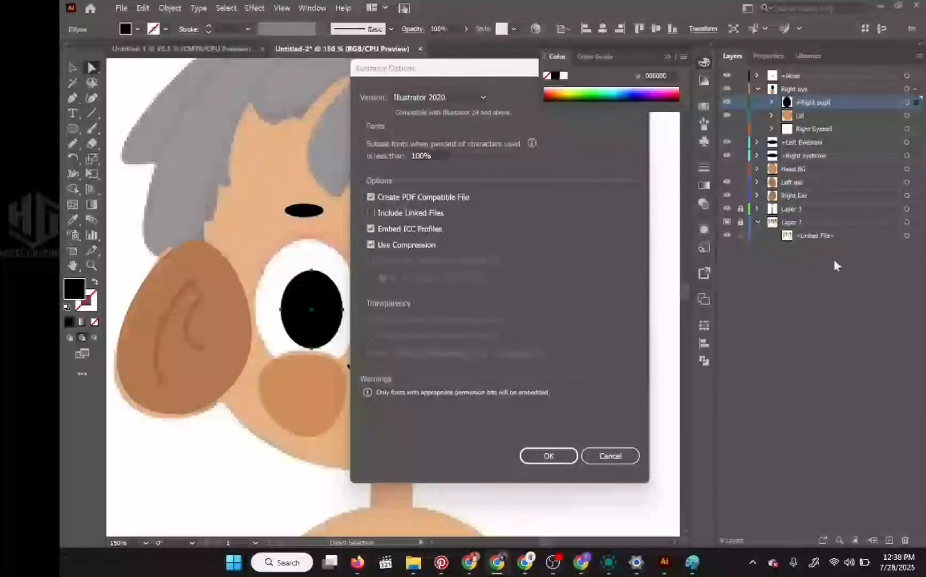
click(666, 565)
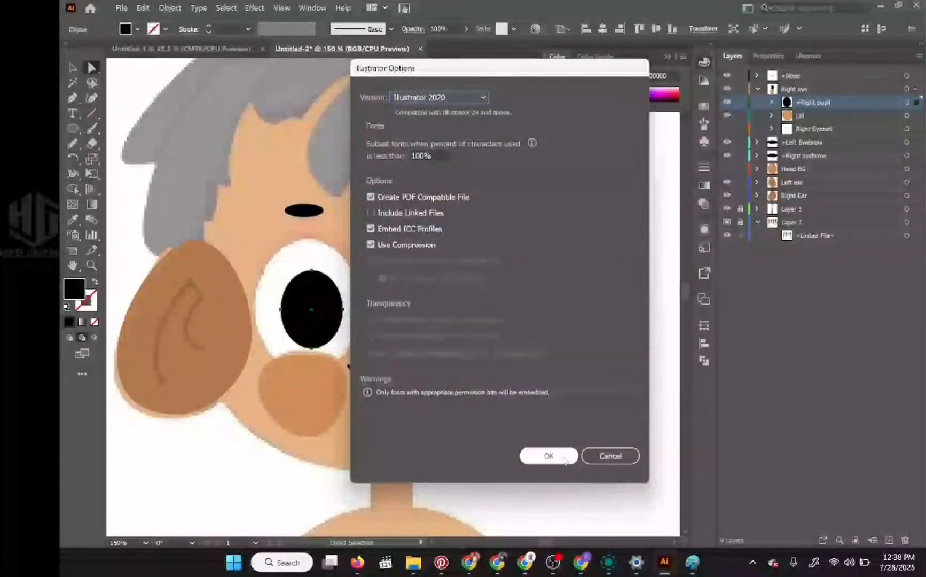
click(562, 457)
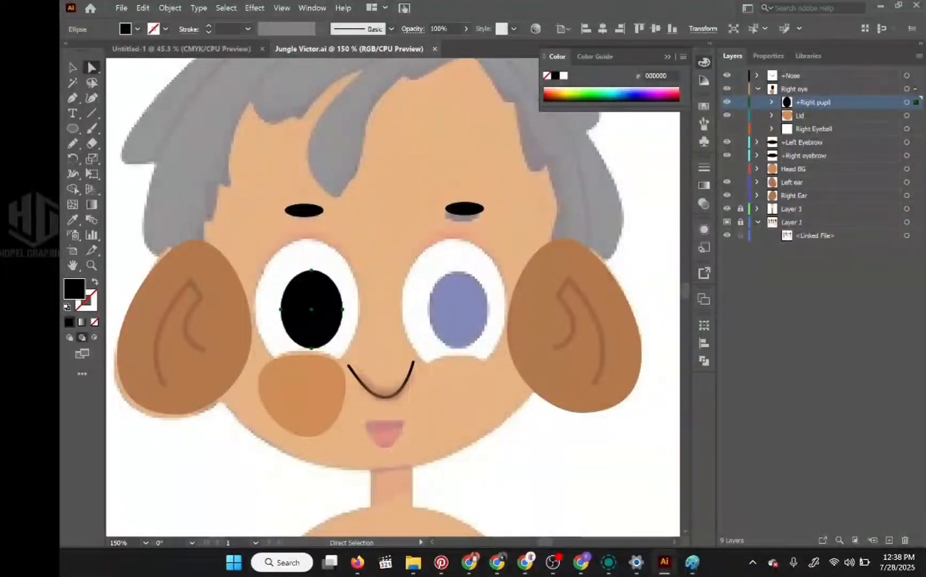
Add a sublayer in Right eye and draw a flat black ellipse about 62 pt wide and 12 pt high across the eye
key(ctrl+z)
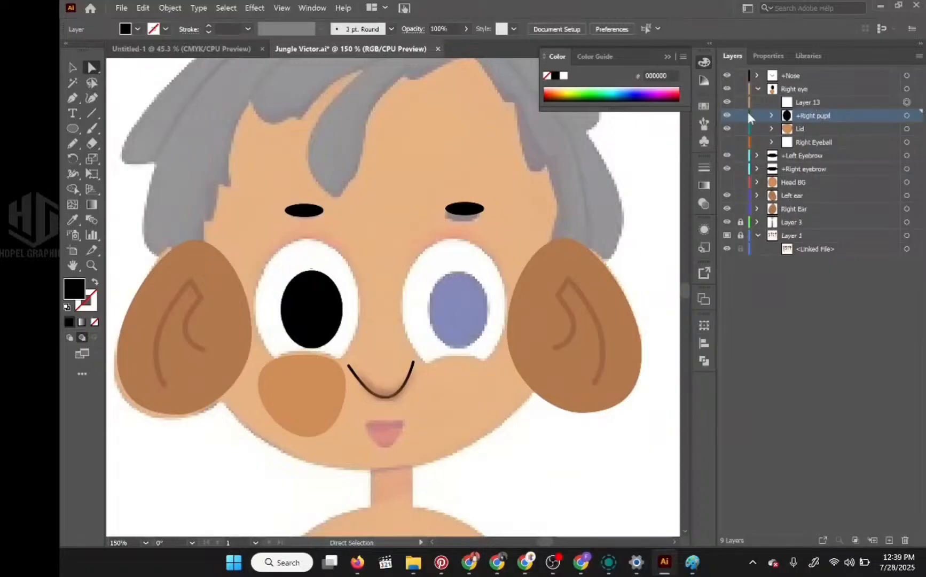
click(907, 103)
click(73, 130)
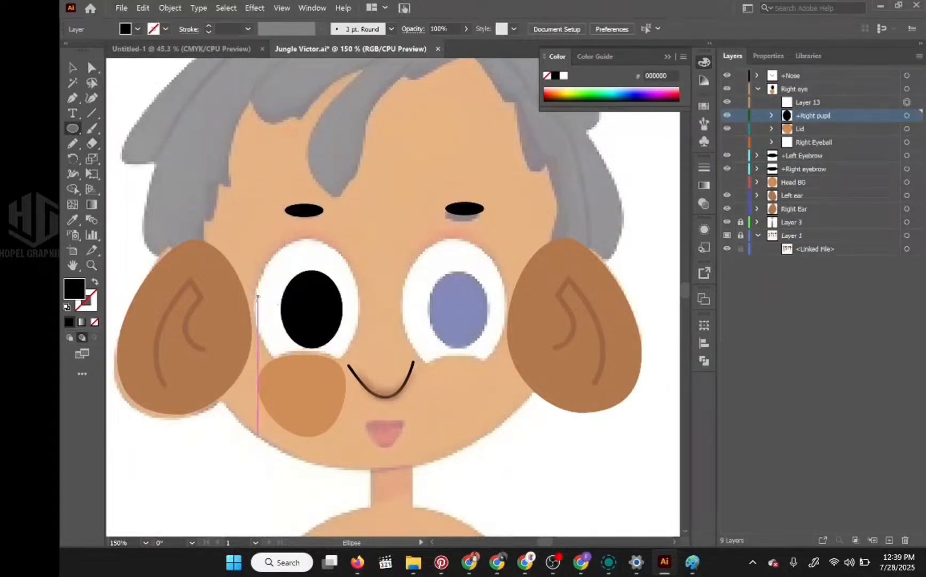
drag(253, 297, 363, 319)
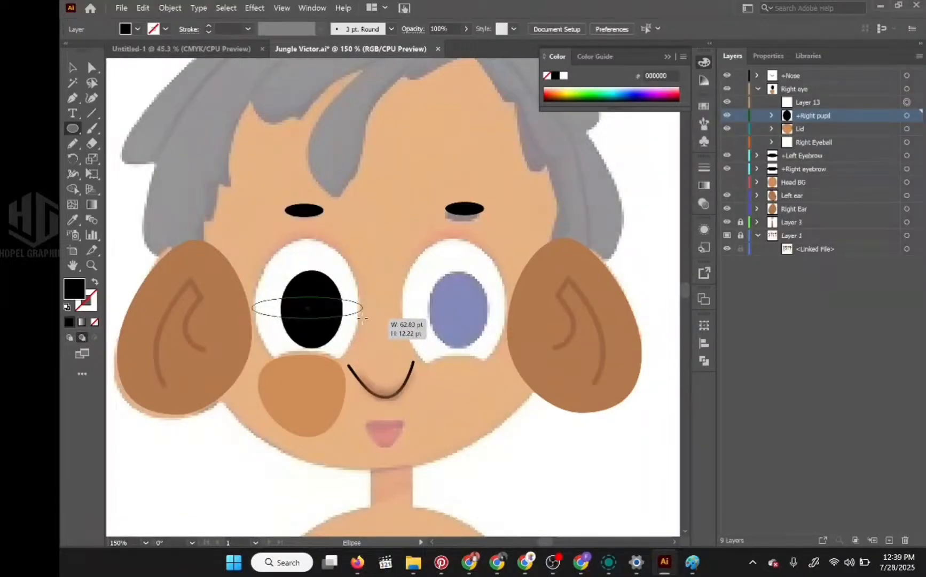
mouse_move(363, 319)
mouse_down()
mouse_move(362, 309)
mouse_move(363, 316)
mouse_up()
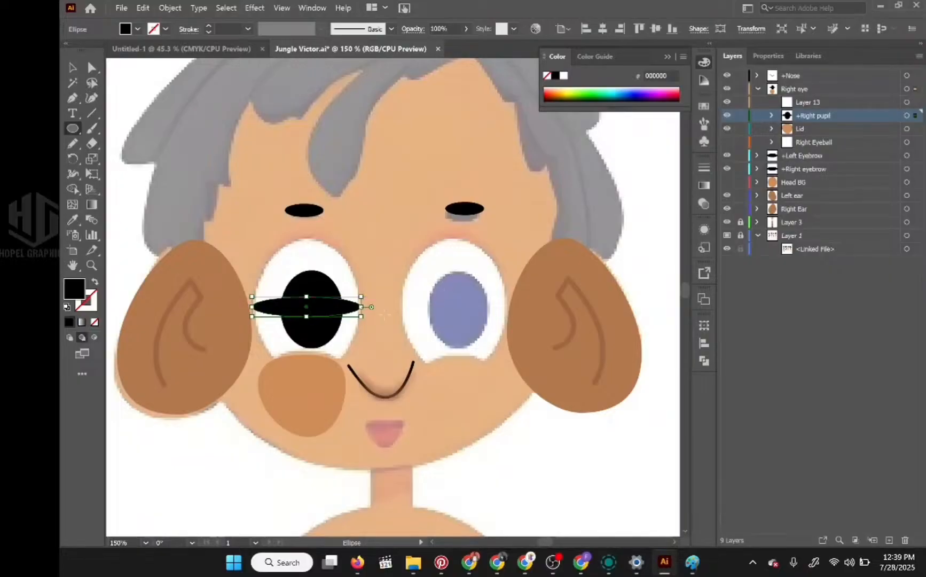
Recolour the flat ellipse across the eye with the dark brown b2784d sampled from the reference palette
key(space)
drag(287, 317, 293, 248)
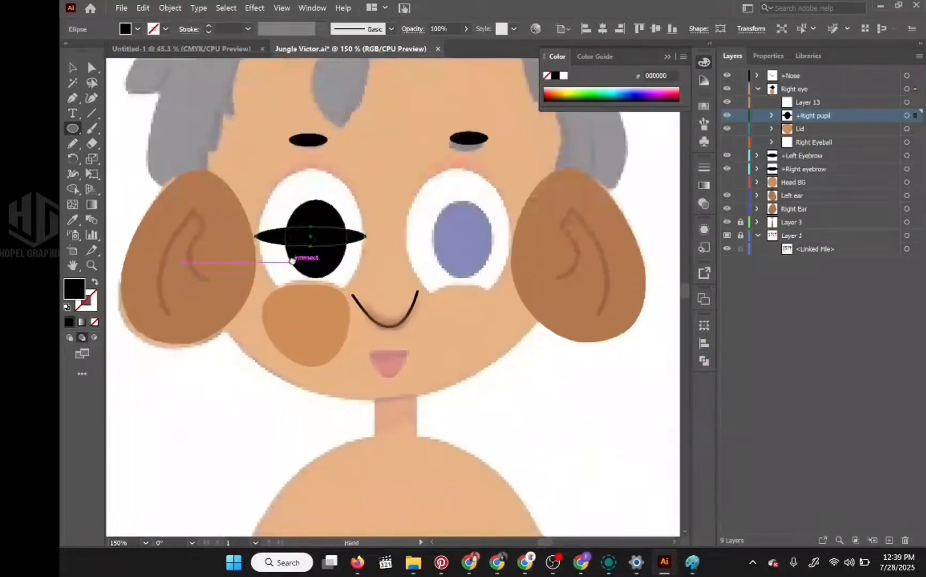
drag(255, 381, 286, 99)
drag(271, 320, 289, 90)
drag(269, 364, 266, 155)
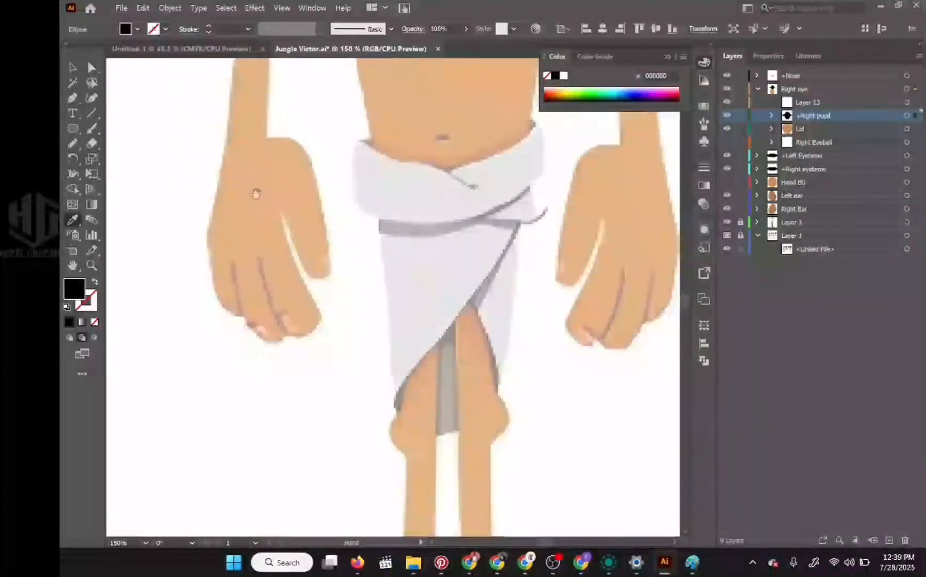
drag(249, 319, 707, 443)
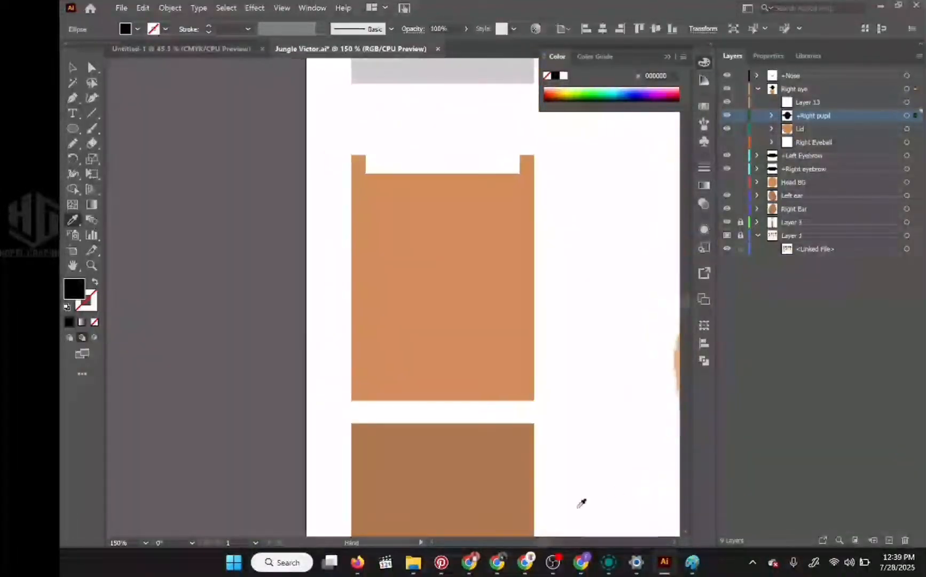
click(504, 487)
drag(584, 141, 478, 319)
drag(473, 392, 451, 507)
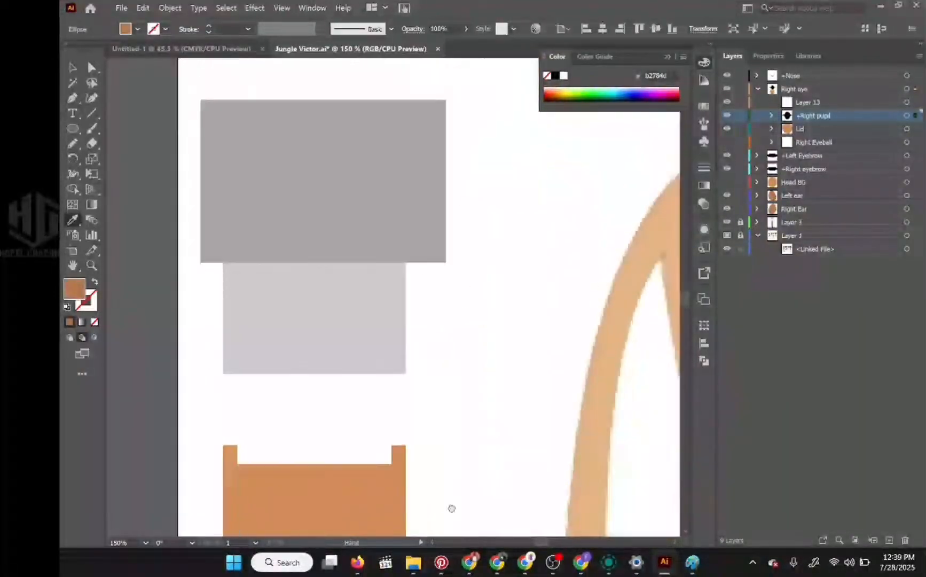
drag(369, 277, 361, 388)
drag(635, 187, 275, 394)
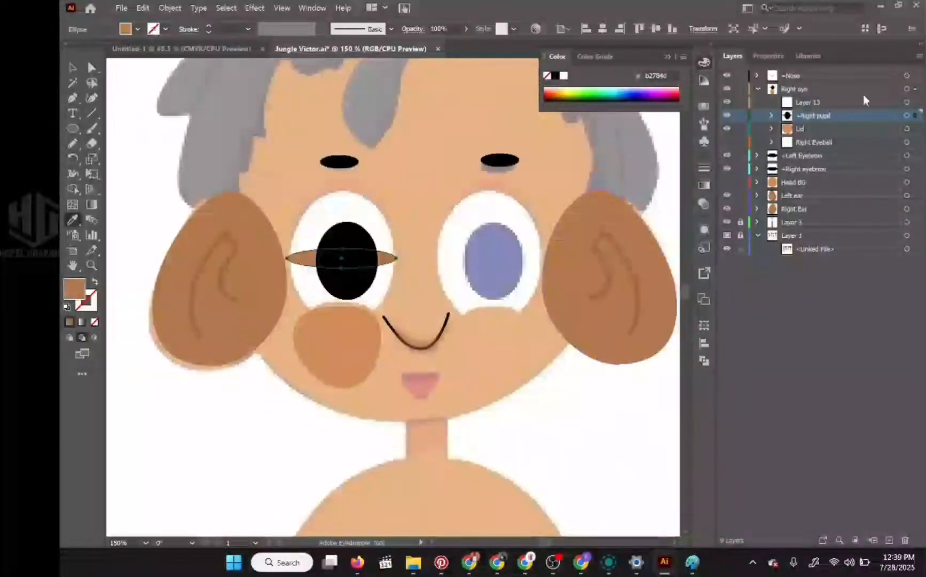
Move the brown ellipse out of the +Right pupil layer into Layer 13 above it
click(771, 116)
click(827, 142)
drag(829, 130, 825, 102)
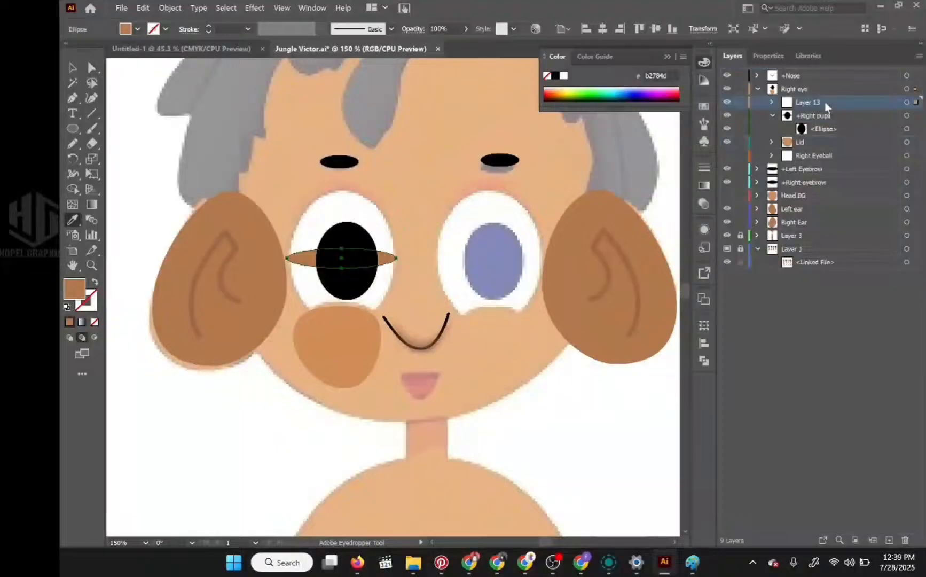
click(771, 116)
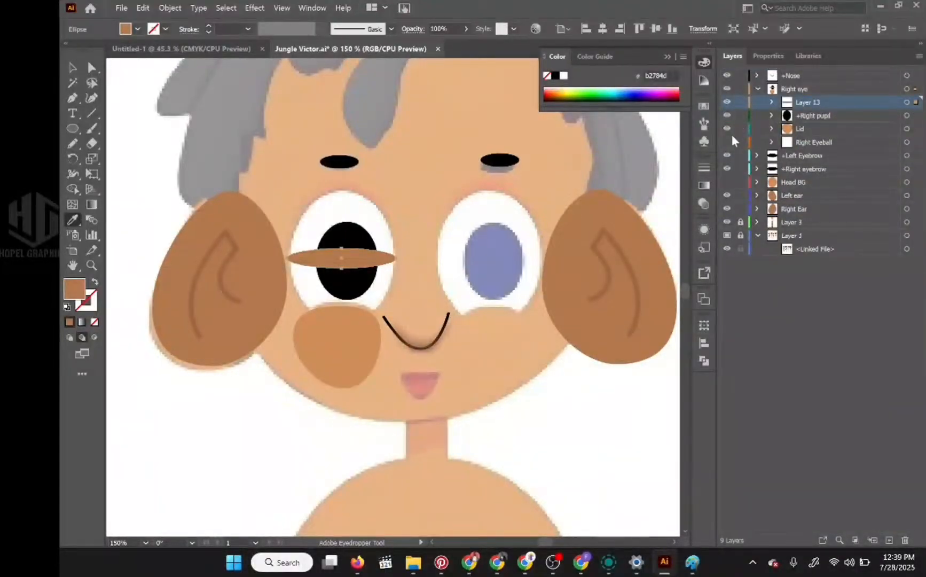
Rename Layer 13 as Right Blink
double_click(807, 103)
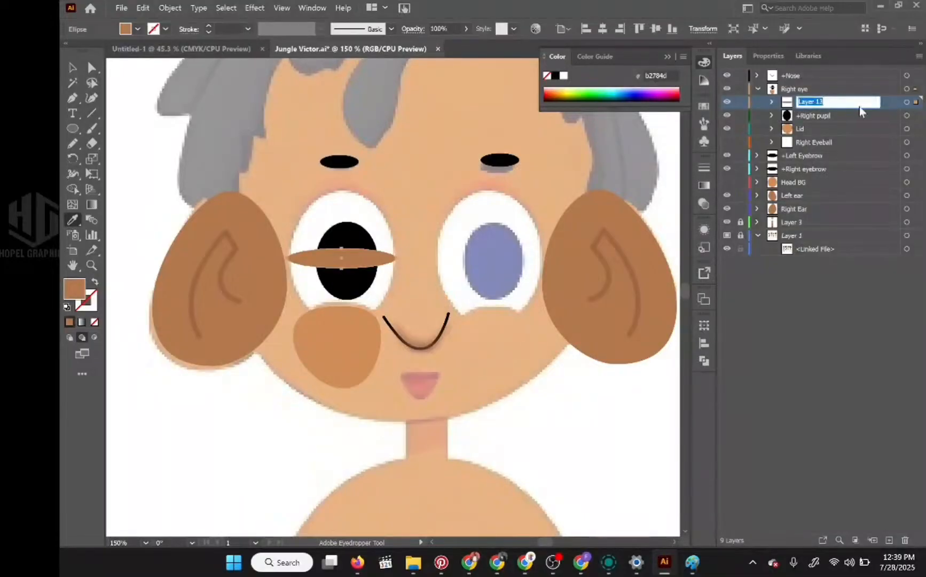
text(Right Blink)
key(Return)
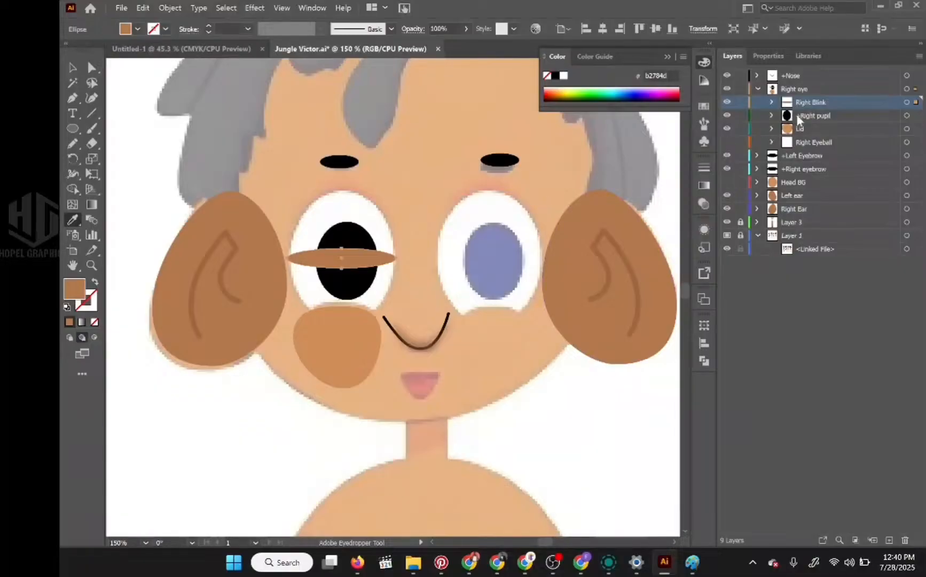
Make the Head BG and Right Eyeball layers visible, keep +Right pupil shown, and hide the Right Blink layer
click(726, 115)
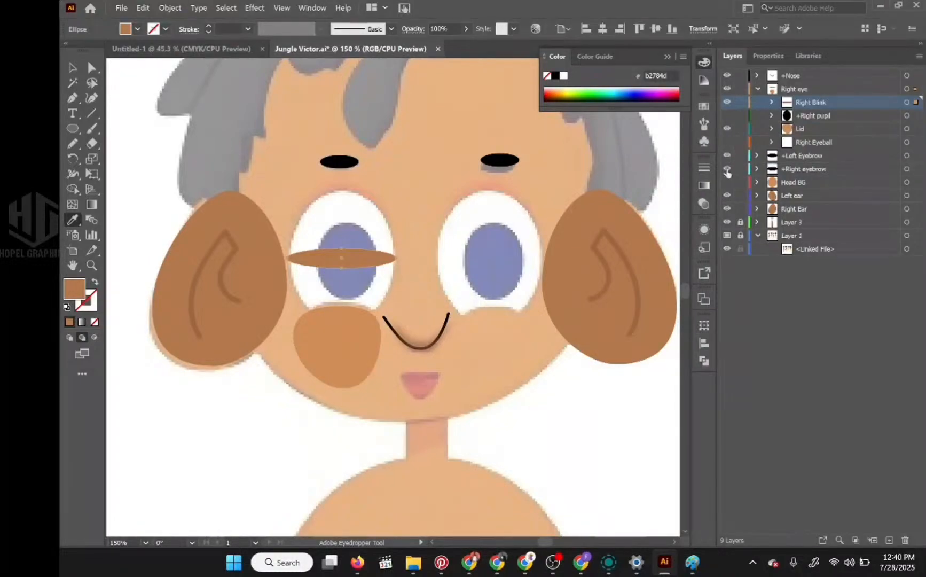
click(728, 183)
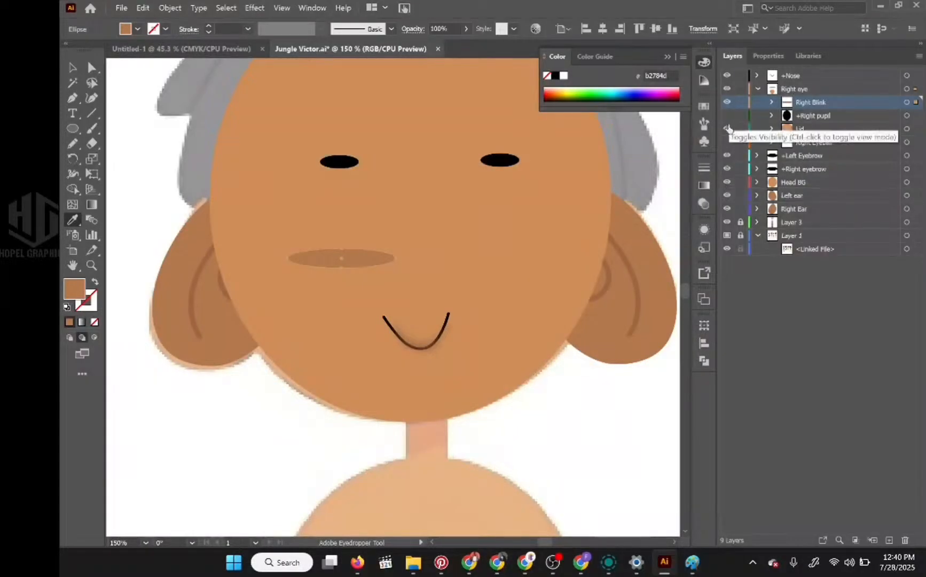
click(727, 142)
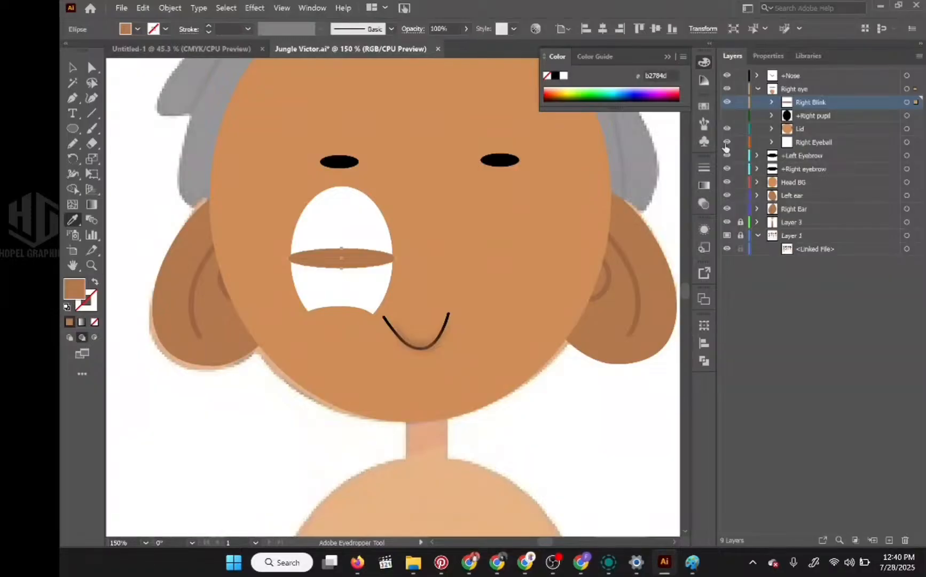
click(726, 143)
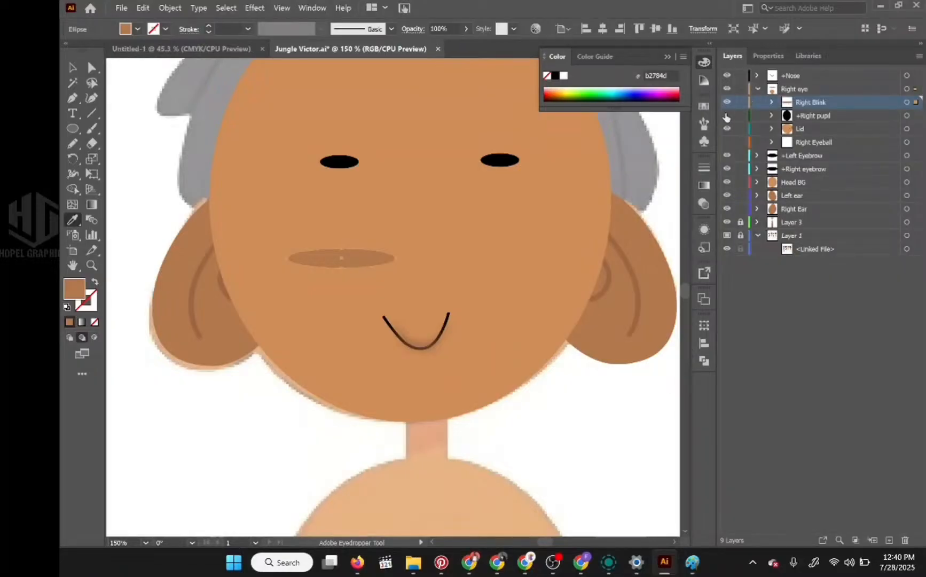
click(726, 116)
click(727, 142)
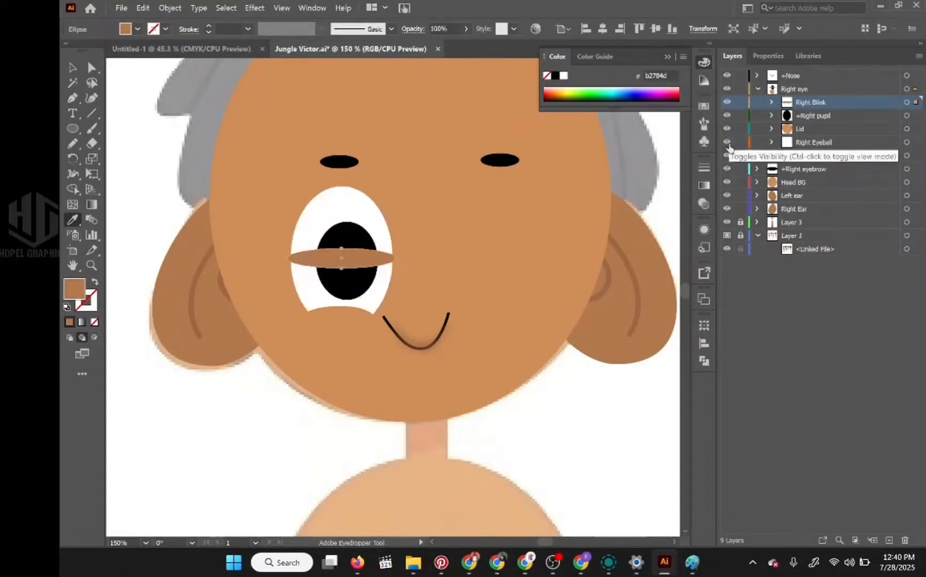
click(727, 102)
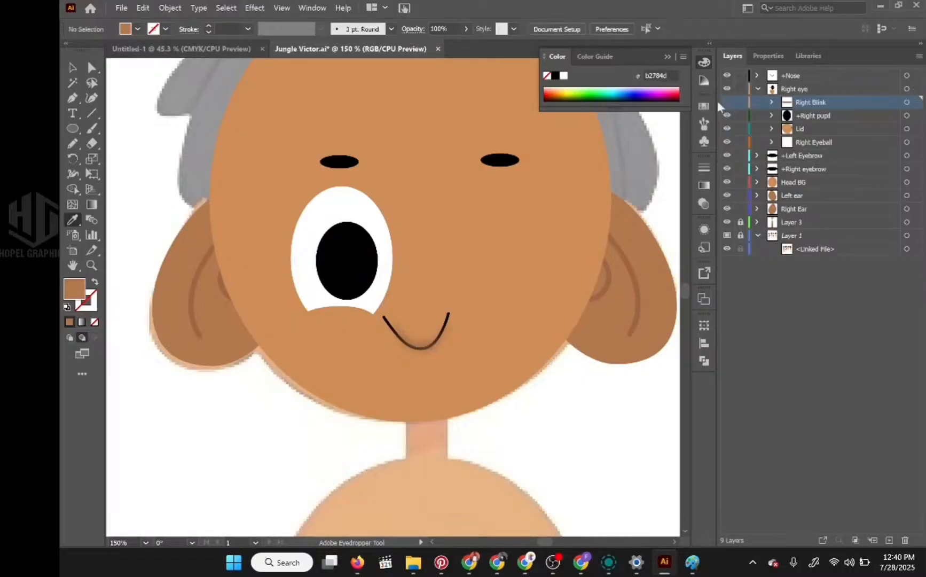
Duplicate the whole Right eye layer and rename the copy Left eye
click(757, 90)
click(804, 91)
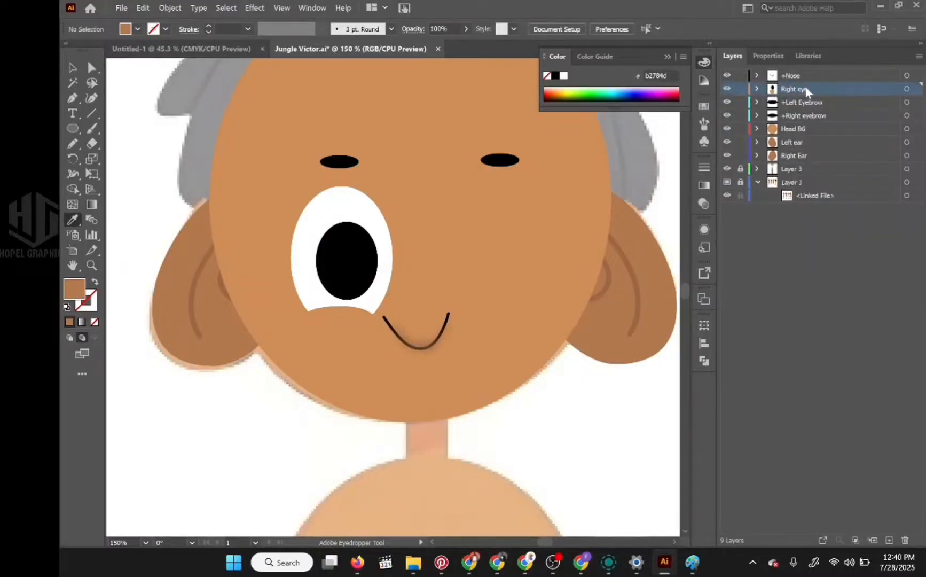
drag(803, 91, 889, 539)
click(805, 91)
double_click(804, 90)
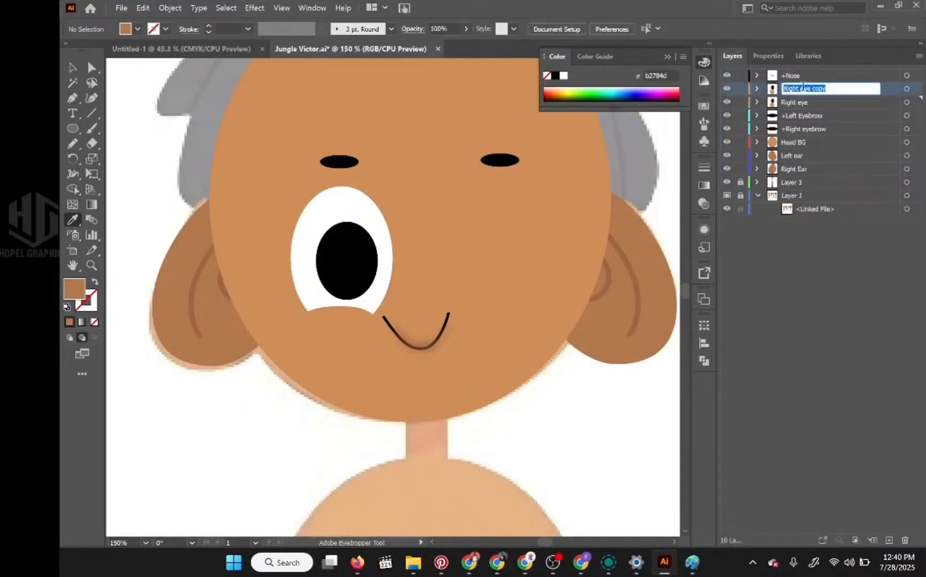
text(Left eye)
key(Return)
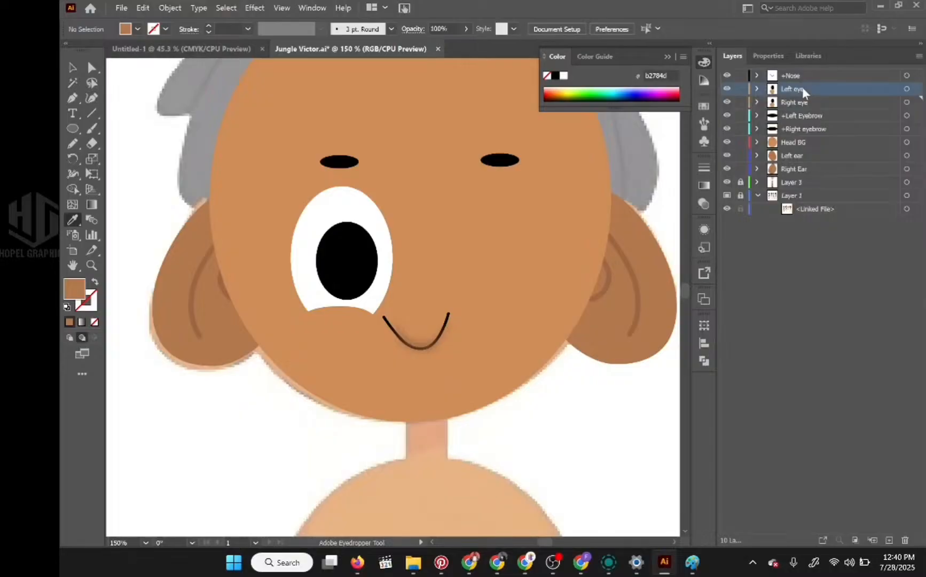
Rename the copied blink and pupil sublayers in Left eye as Left Blink and +Left pupil
click(758, 89)
double_click(815, 102)
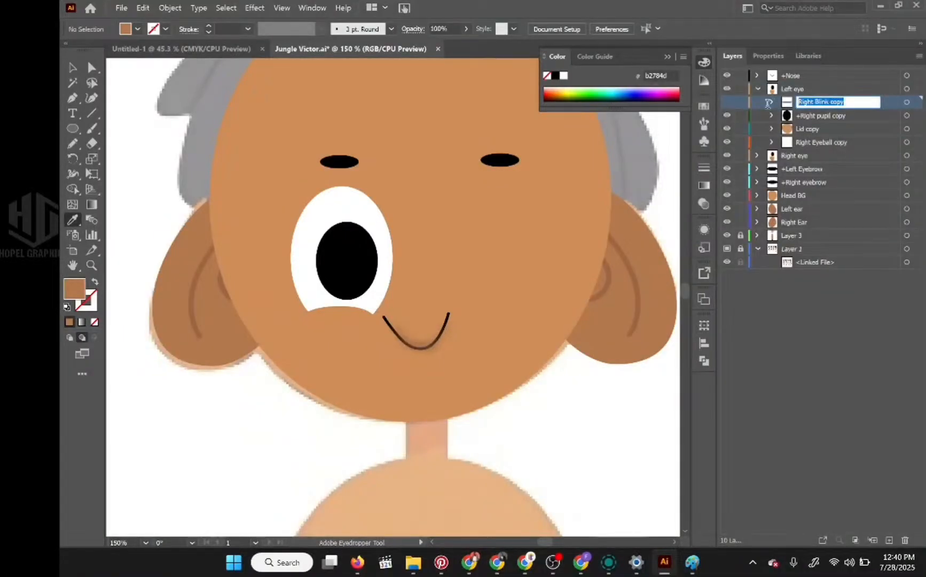
text(Left Blink)
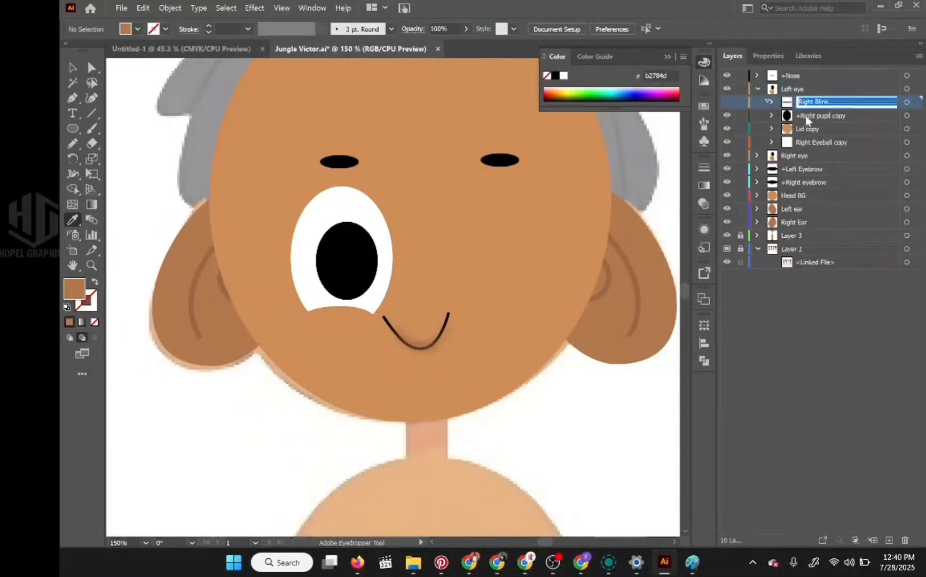
double_click(817, 116)
text(+Left pupil)
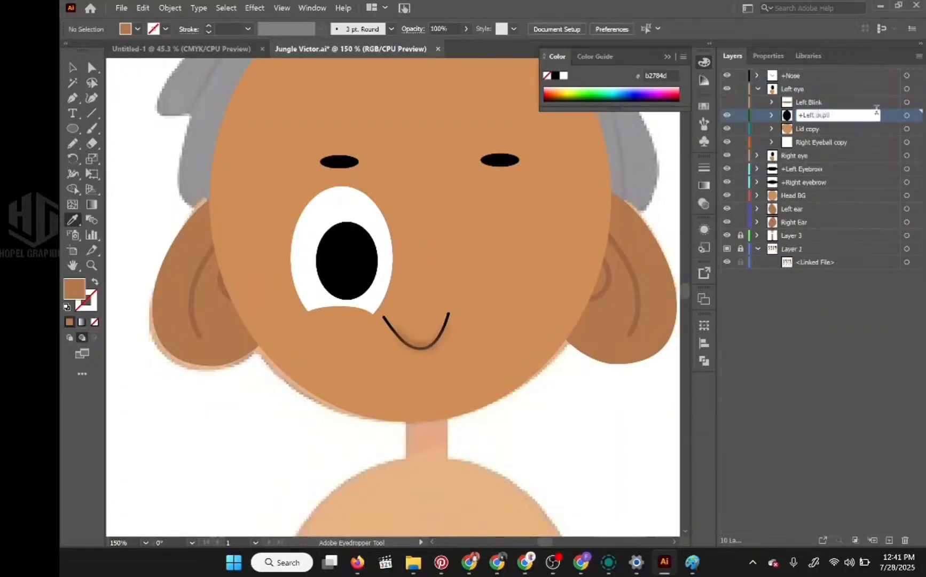
key(Return)
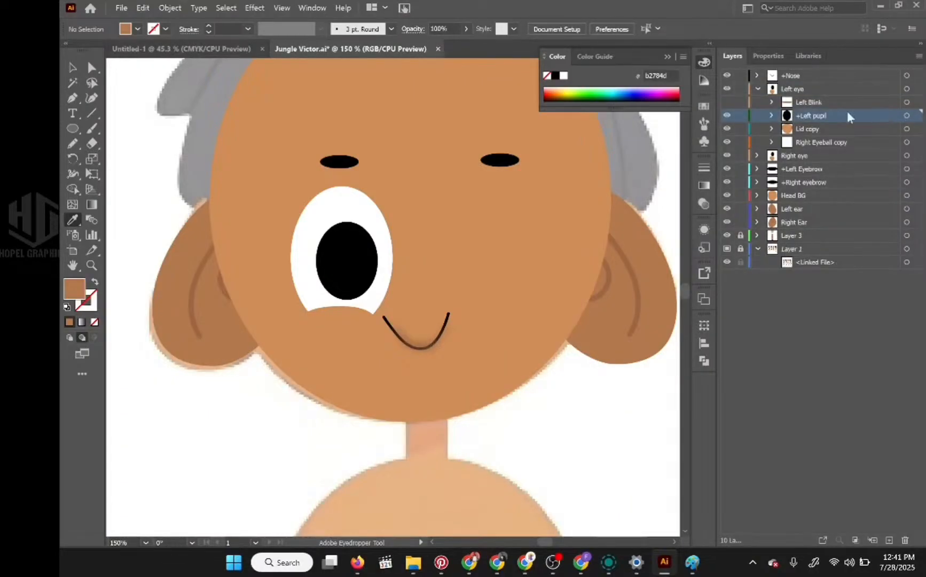
Rename the Right Eyeball copy sublayer as Left Eyeball
click(825, 131)
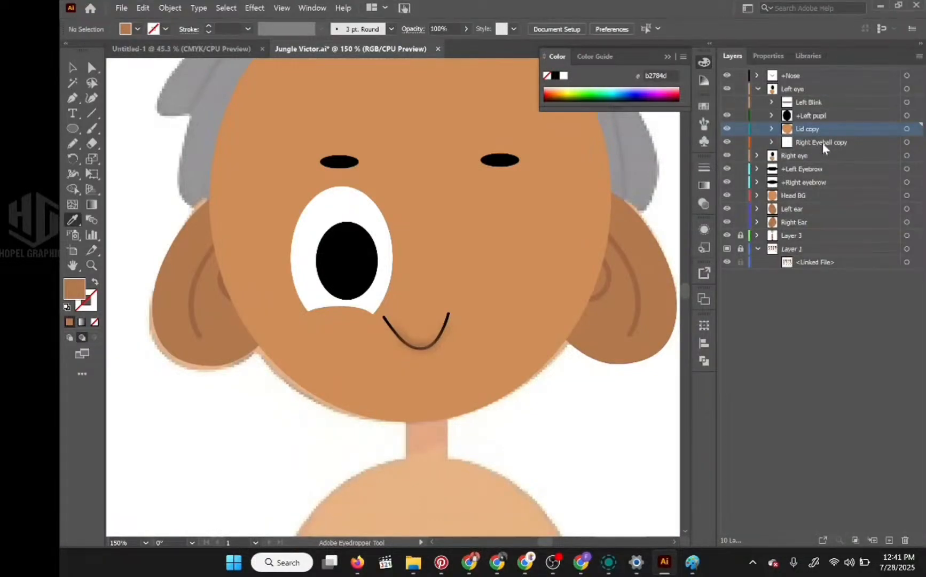
click(823, 144)
double_click(836, 143)
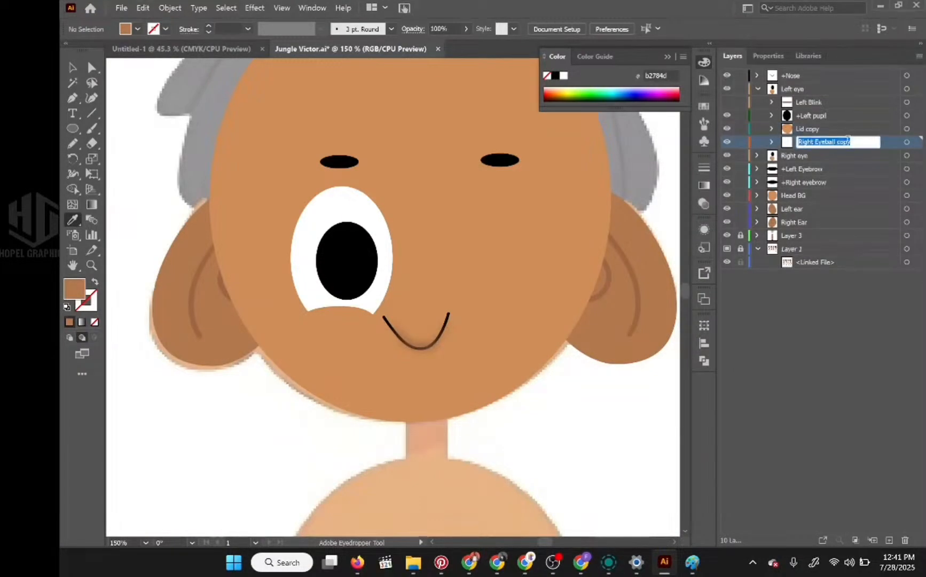
double_click(848, 141)
key(BackSpace)
key(BackSpace)
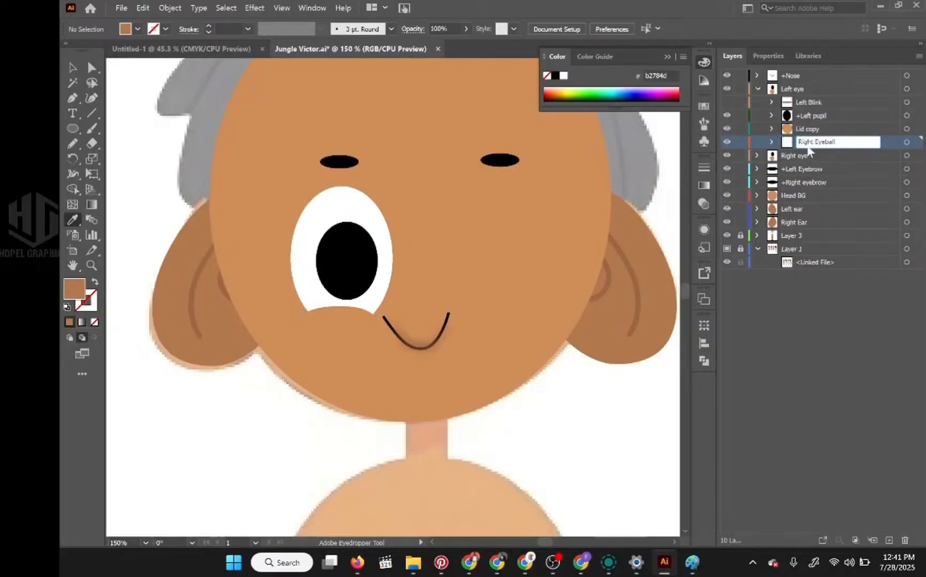
double_click(809, 141)
text(Left)
key(Return)
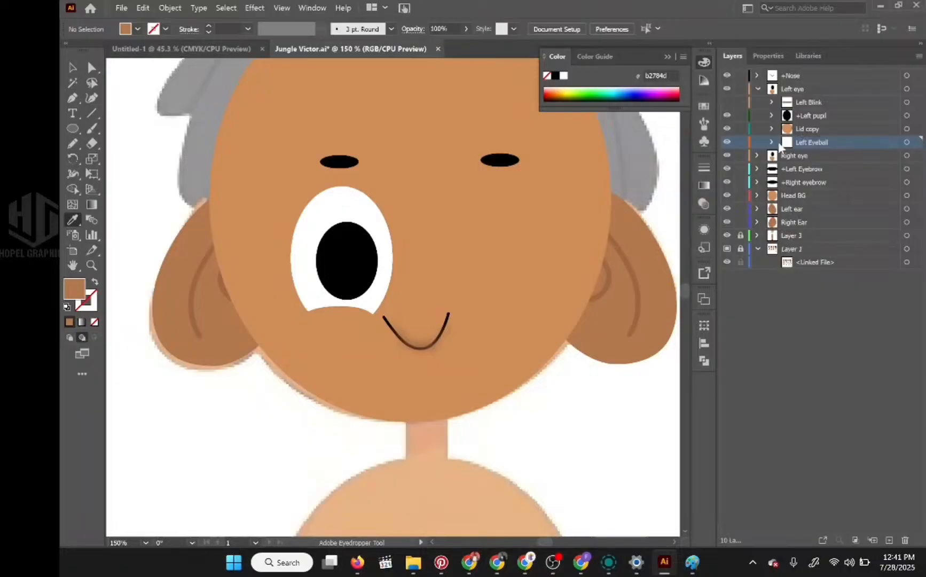
Make the Left Blink sublayer visible inside the Left eye layer
click(758, 88)
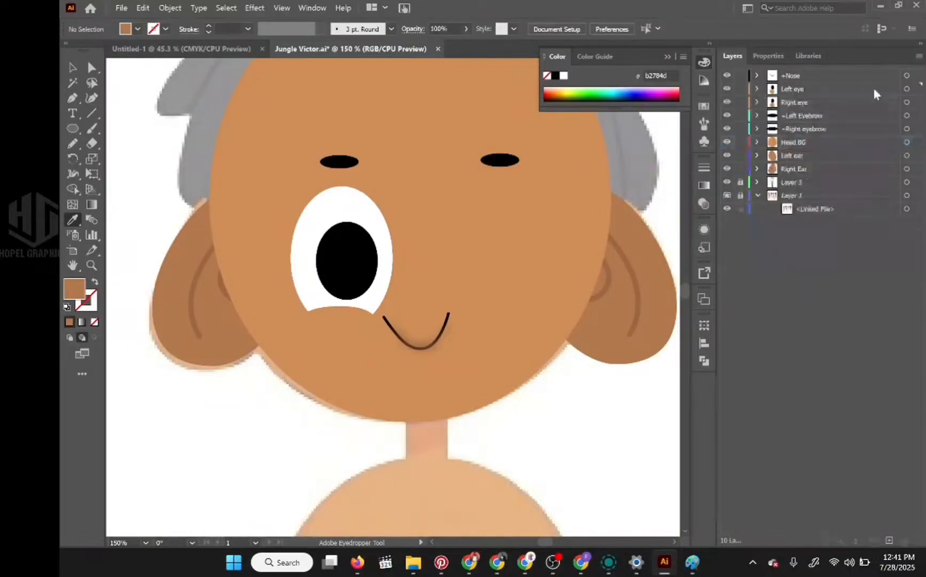
click(758, 89)
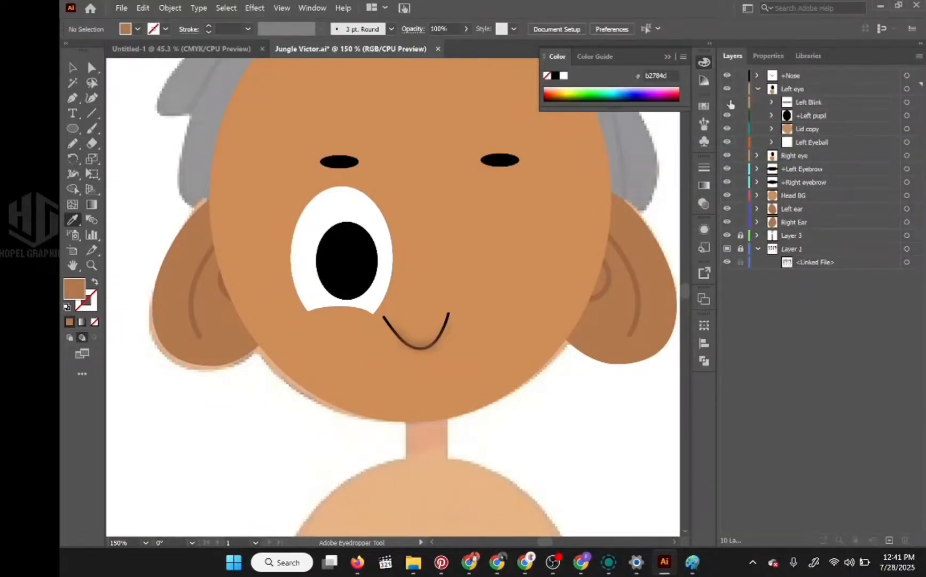
click(727, 103)
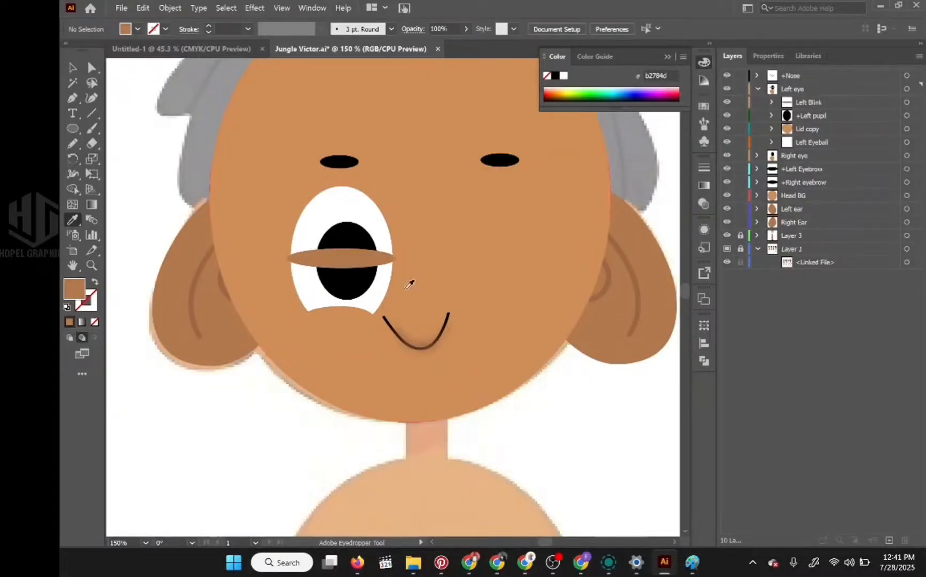
click(726, 102)
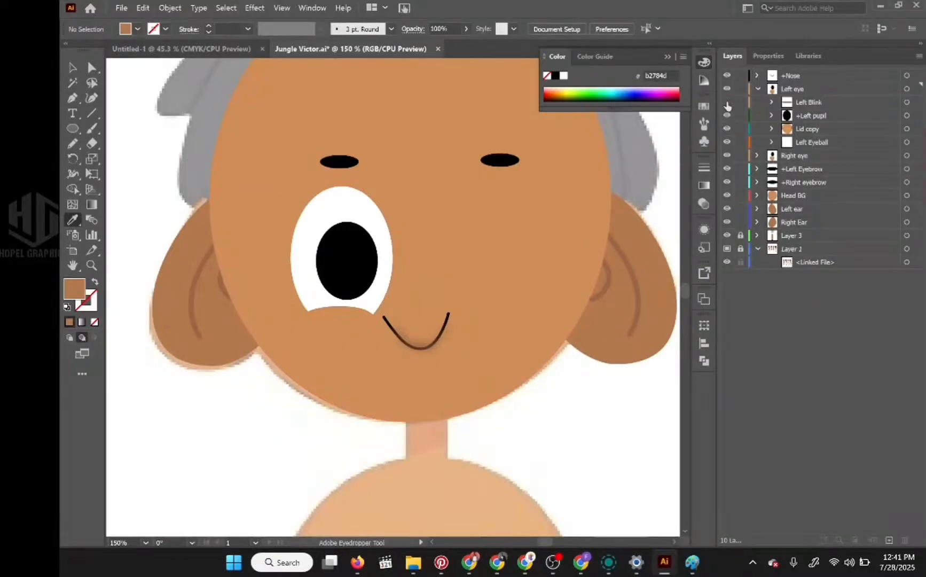
click(727, 102)
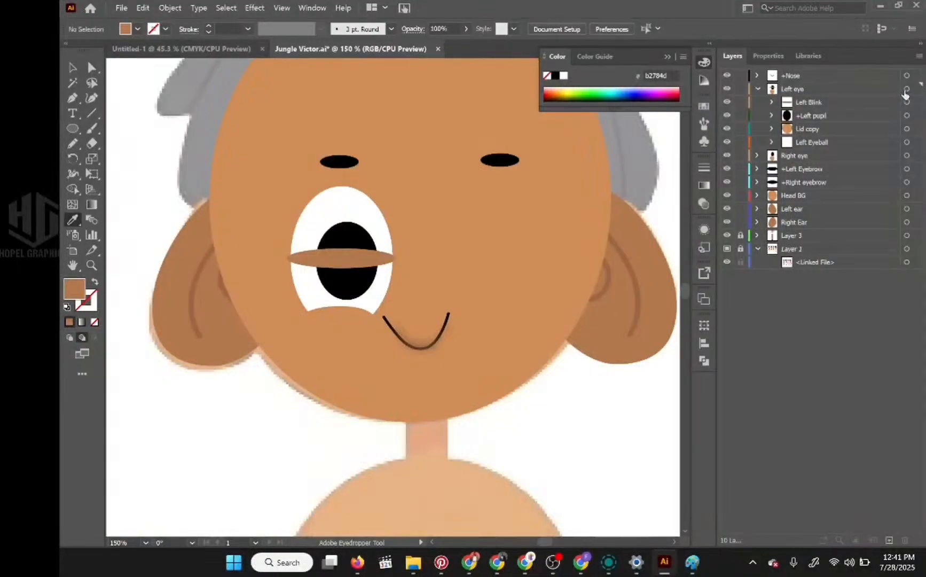
Select all artwork on the Left eye layer and move it right until it sits beneath the character's left eyebrow
click(906, 89)
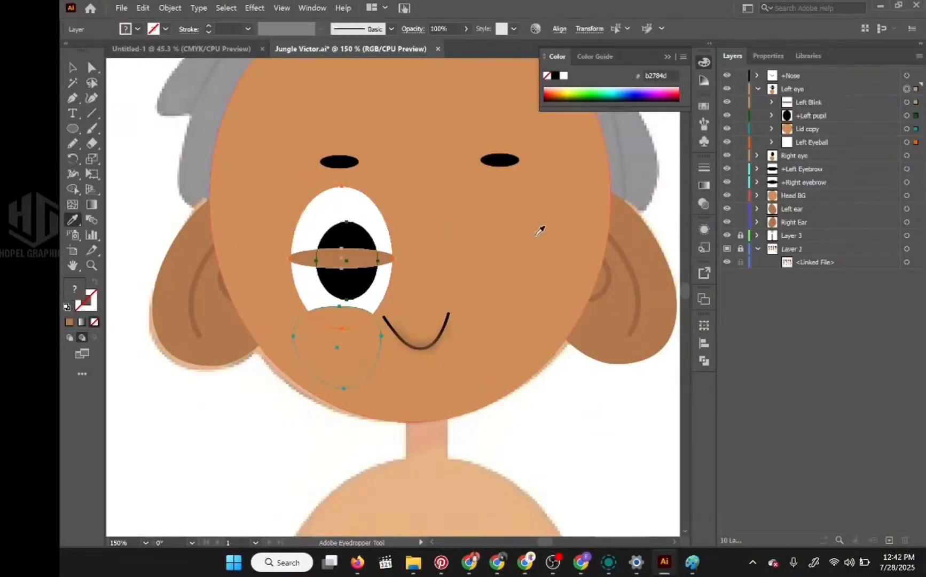
key(shift+Right)
key(shift+Right)
key(shift+Right)
key(shift+Right)
key(shift+Right)
key(shift+Right)
key(shift+Right)
key(shift+Right)
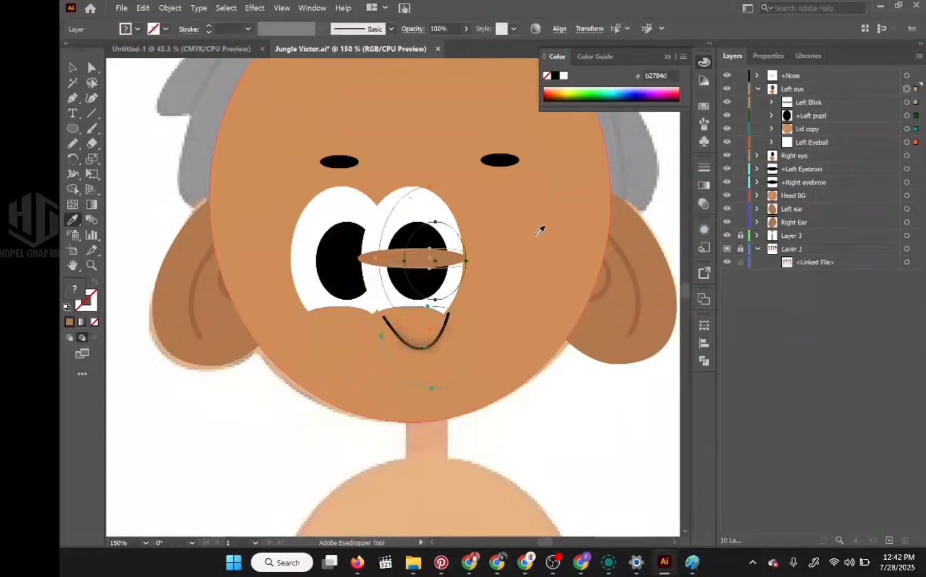
key(shift+Right)
key(shift+Right)
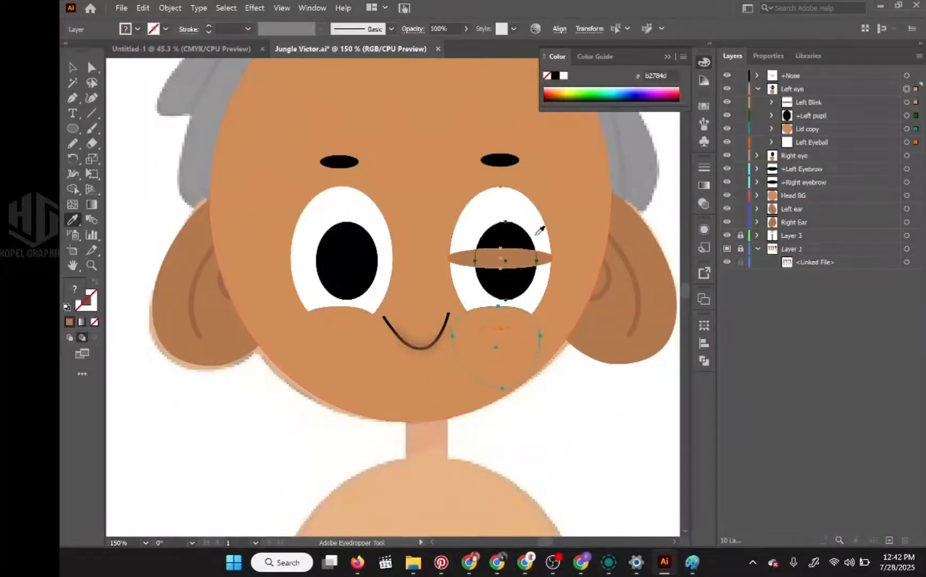
Hide the Head BG layer and nudge the Left eye artwork slightly left to match the reference eye
click(727, 196)
key(shift+Left)
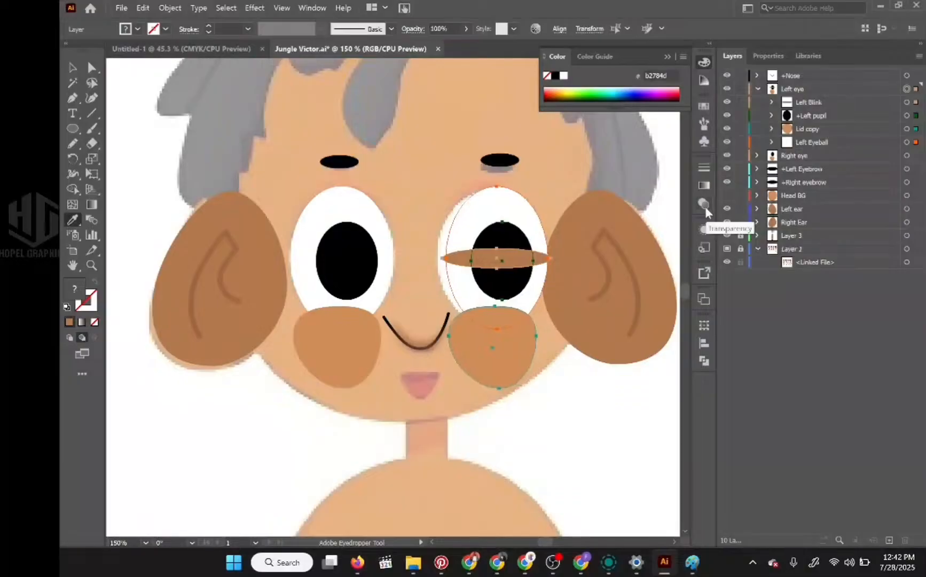
key(Left)
key(Left)
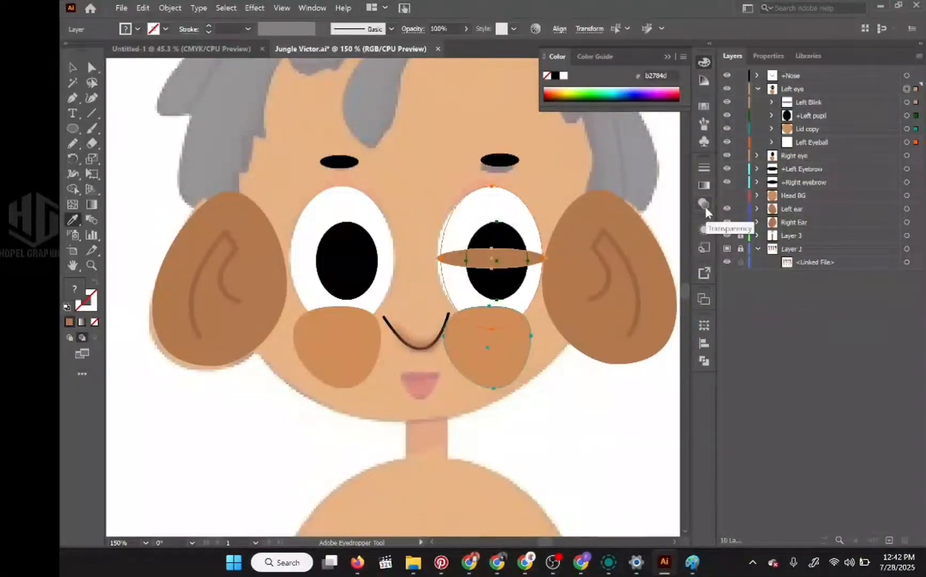
key(Left)
key(Left)
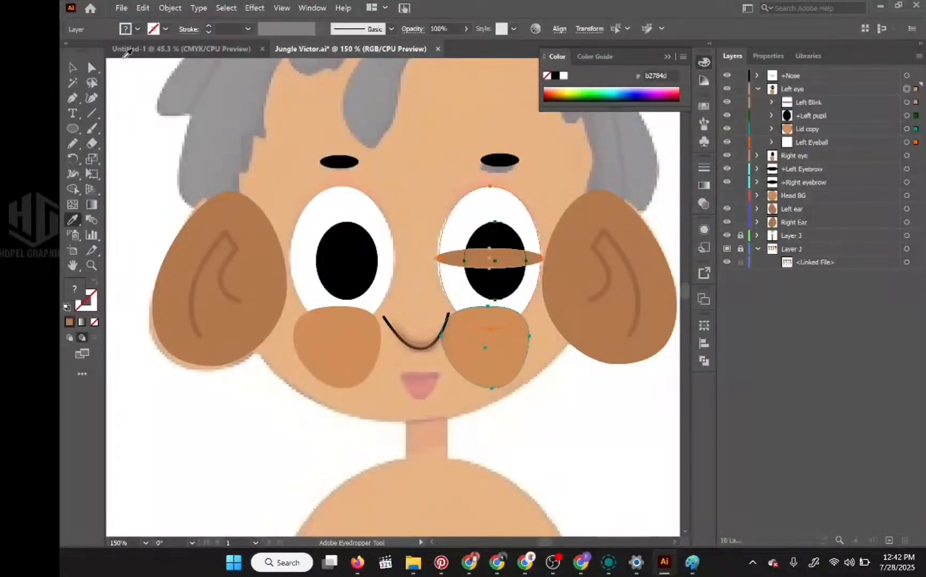
Hide the Left Blink sublayer and make the Head BG layer visible again
key(a)
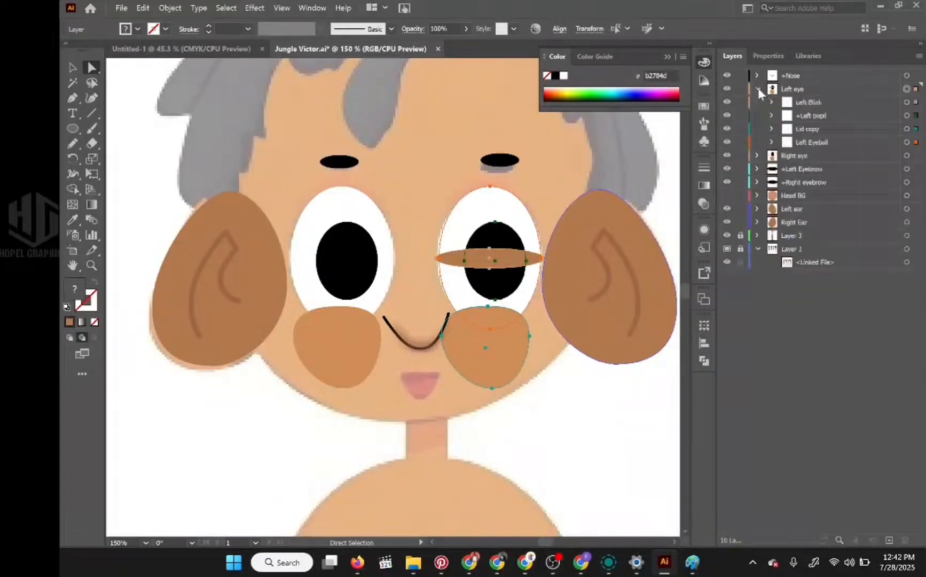
click(727, 101)
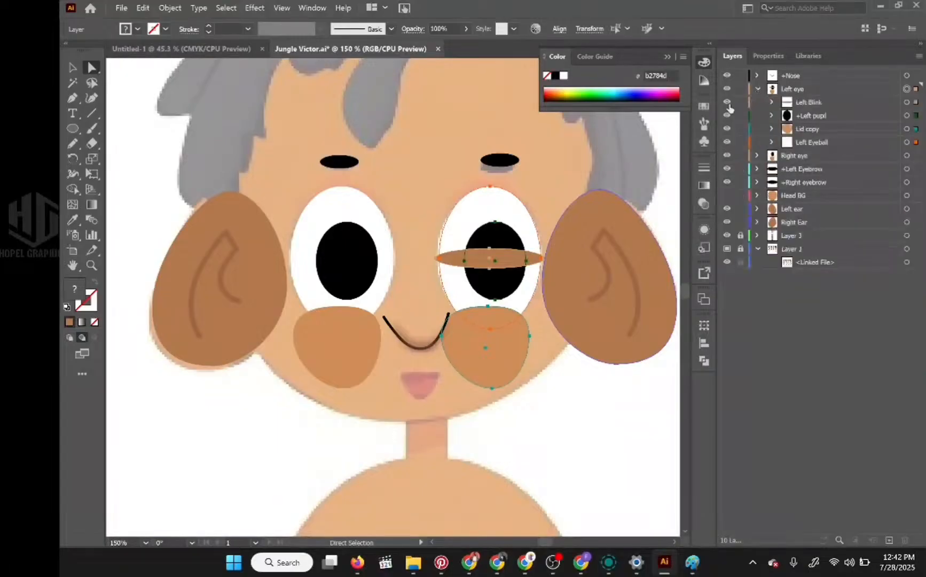
click(757, 156)
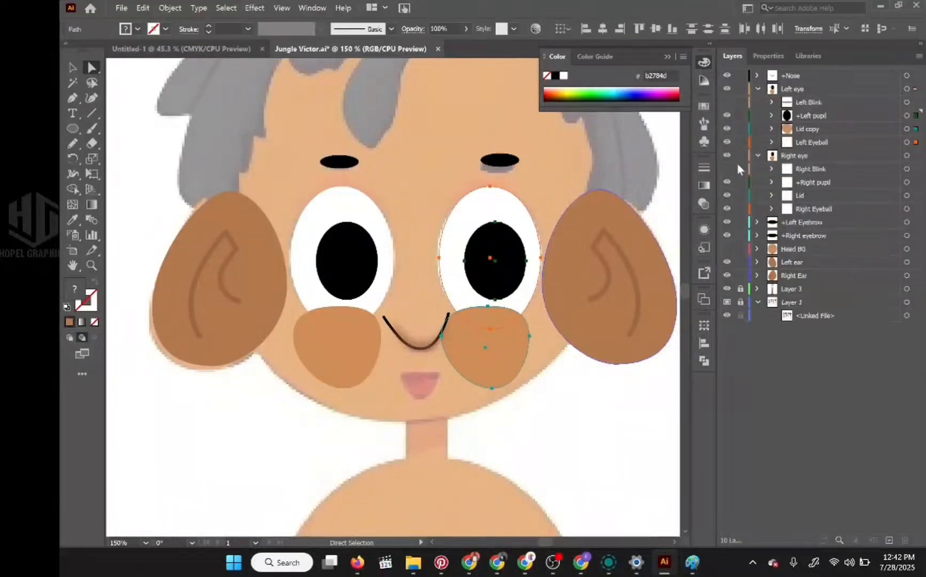
click(757, 90)
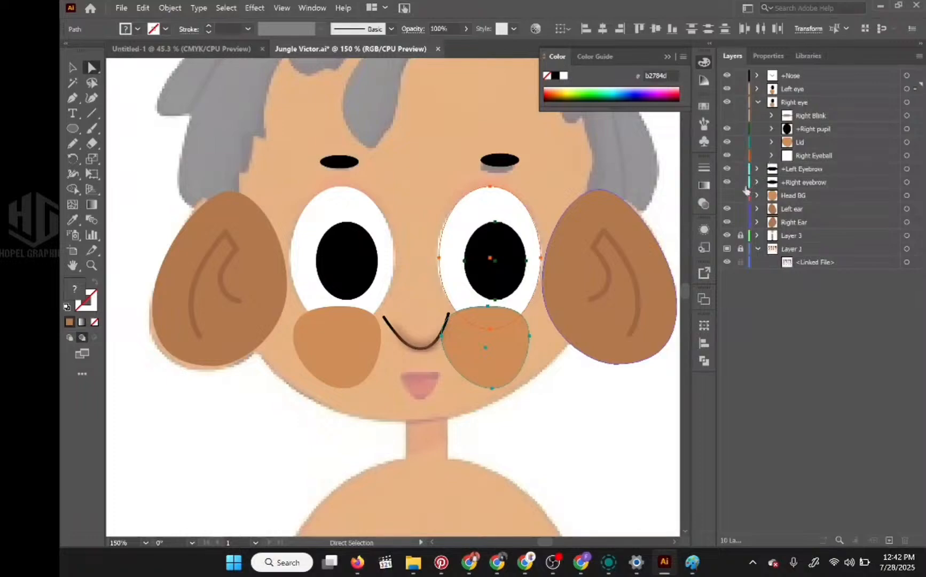
click(727, 196)
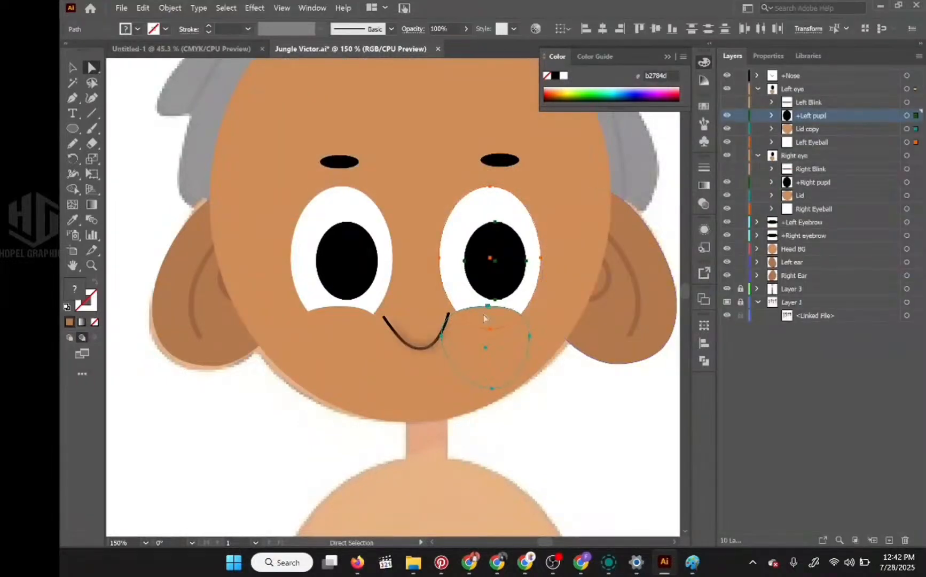
Deselect the artwork and examine both eyes on the face, up close and alongside the reference figures
scroll(483, 319, down, 2)
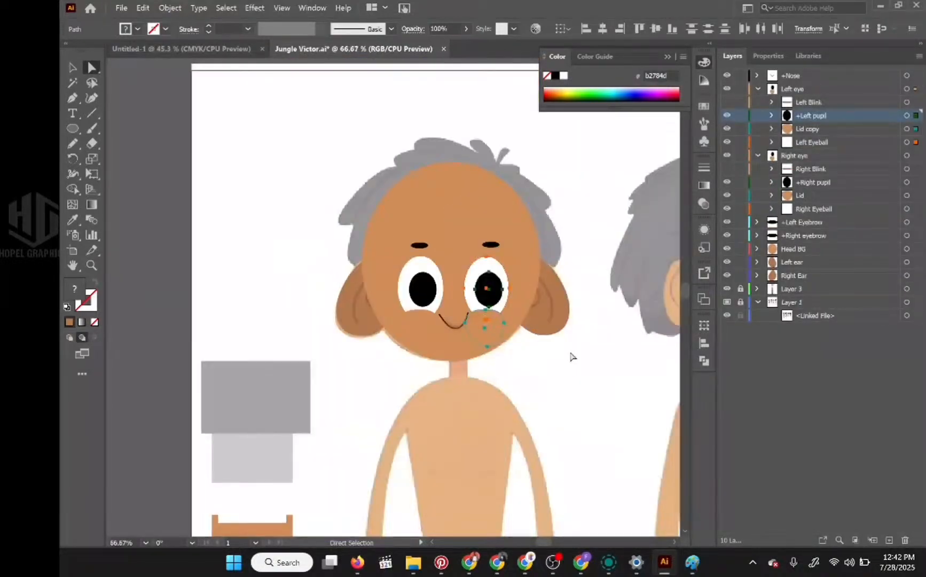
click(570, 357)
scroll(511, 345, up, 3)
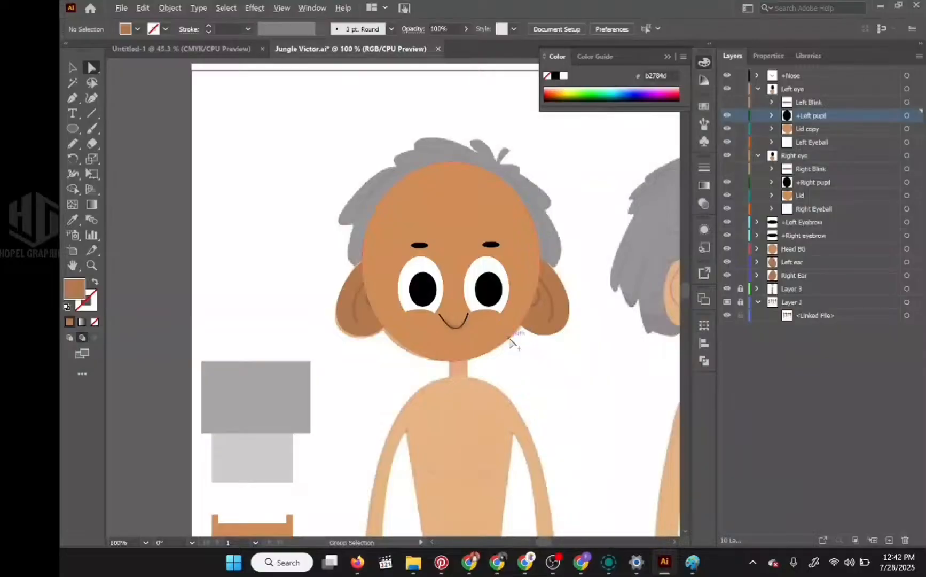
scroll(510, 342, up, 1)
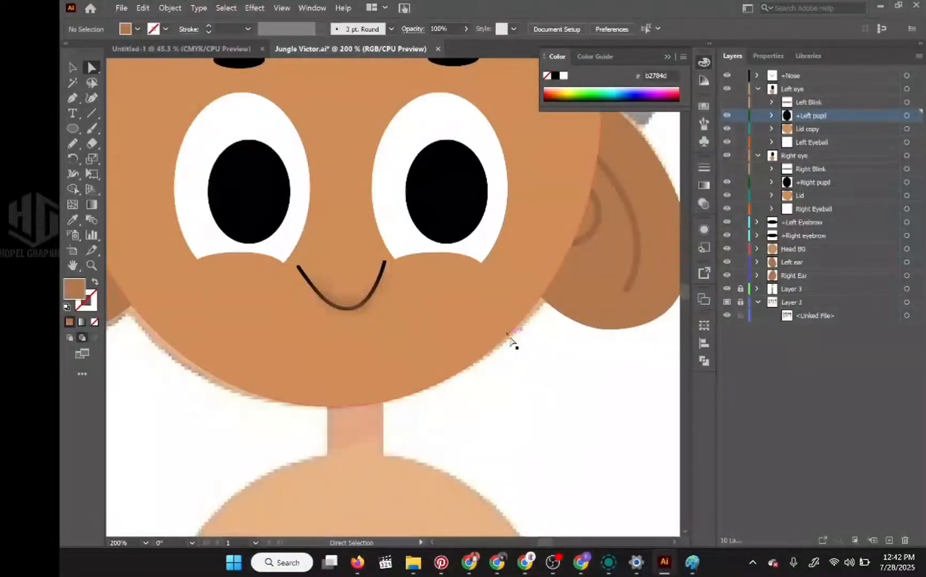
scroll(514, 341, down, 2)
scroll(514, 338, down, 2)
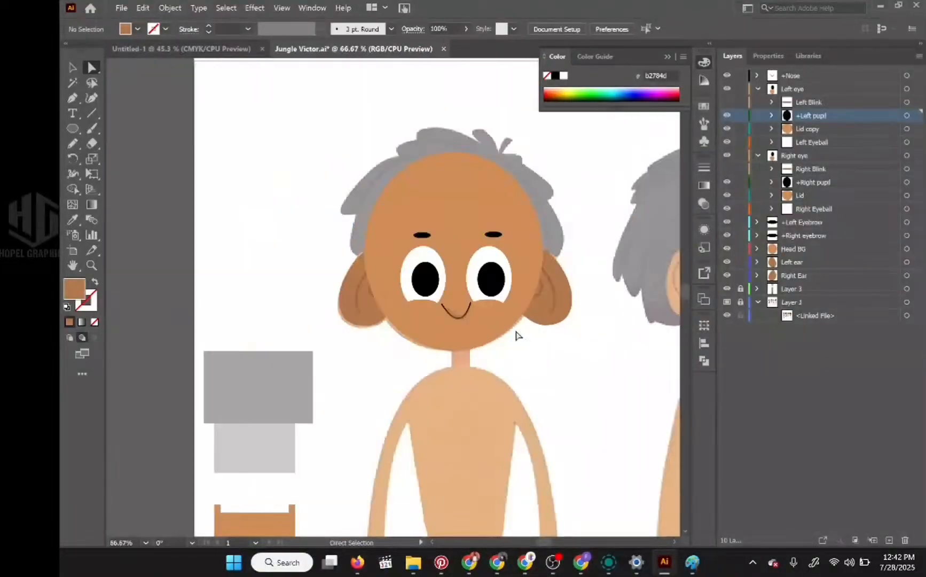
scroll(516, 337, down, 1)
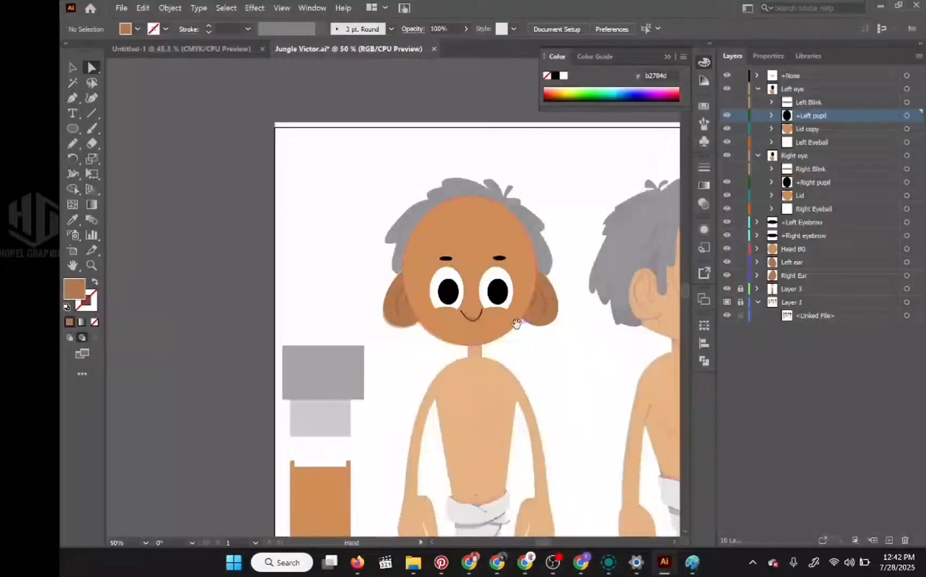
drag(518, 324, 464, 308)
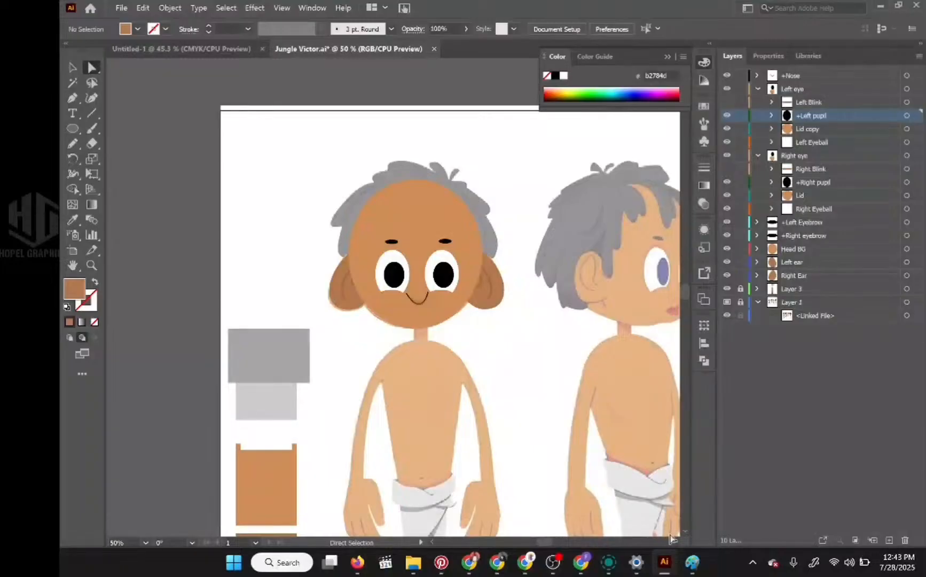
mouse_move(590, 562)
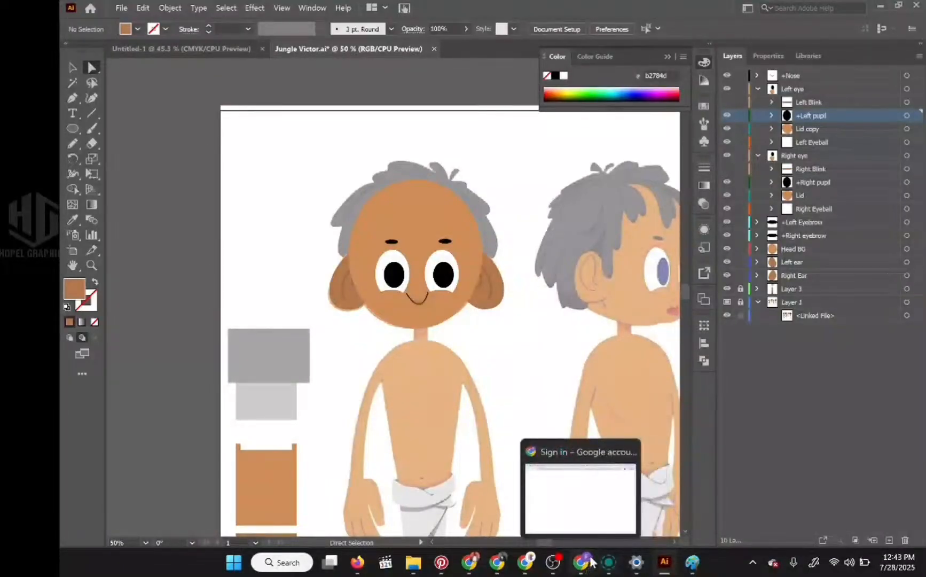
mouse_move(502, 571)
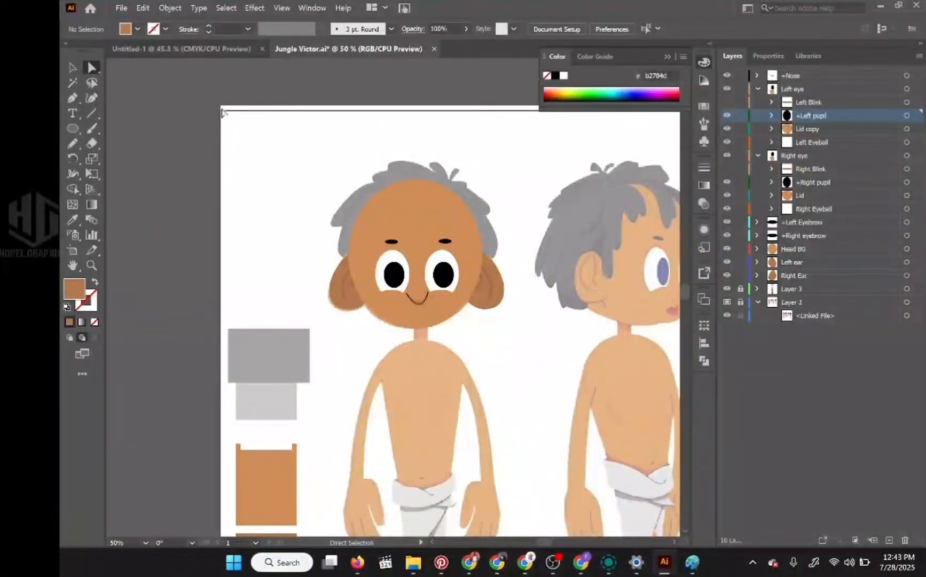
Look through the recent files on the home screen for an existing character with mouth shapes
click(96, 13)
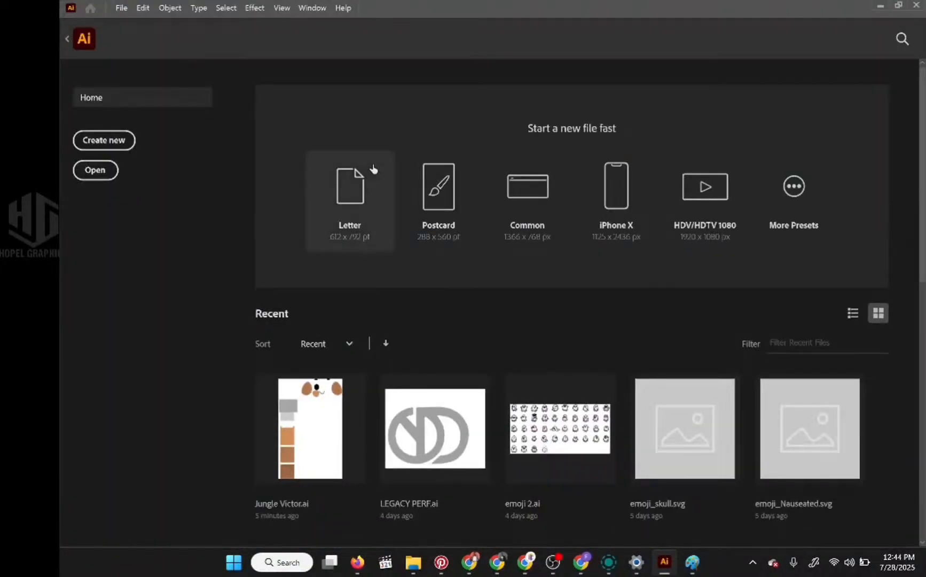
scroll(573, 374, down, 8)
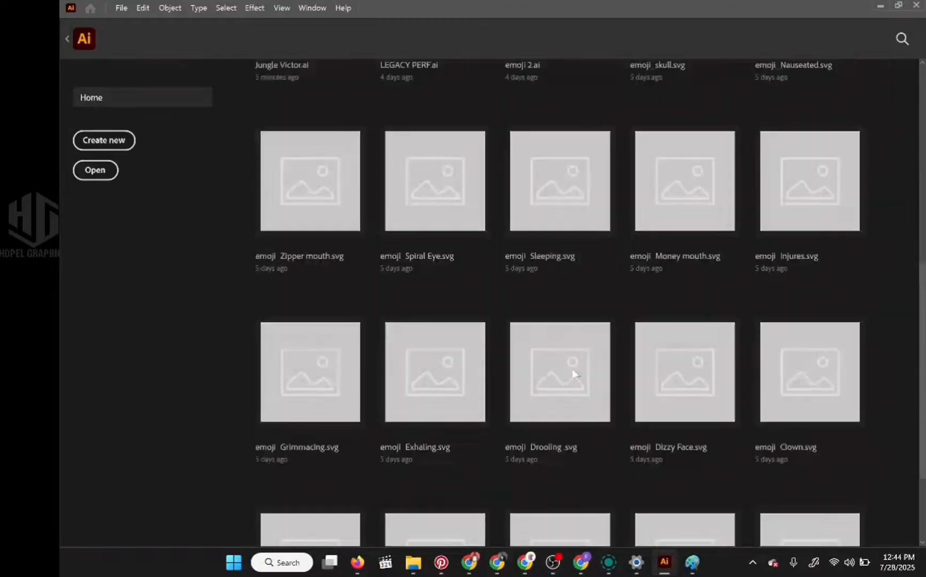
scroll(574, 368, down, 2)
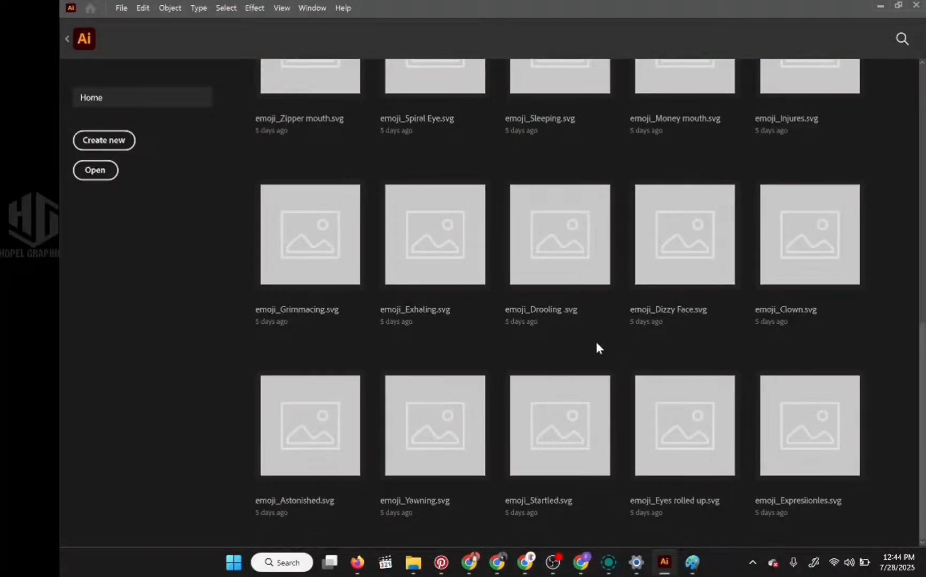
scroll(598, 341, up, 10)
scroll(598, 341, down, 8)
scroll(598, 345, down, 3)
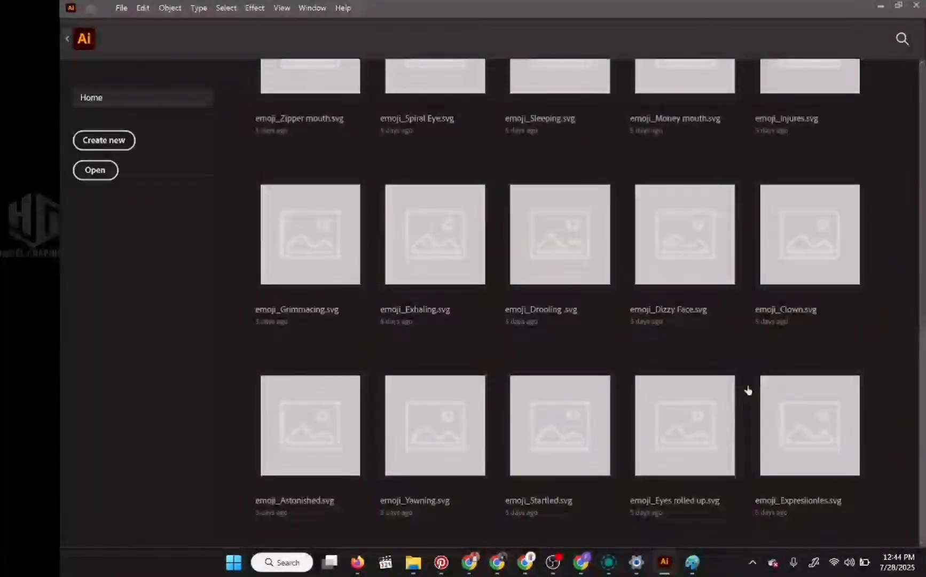
scroll(748, 388, up, 10)
Open the Fish Illustrator artwork file from the Downloads folder
click(121, 8)
click(154, 50)
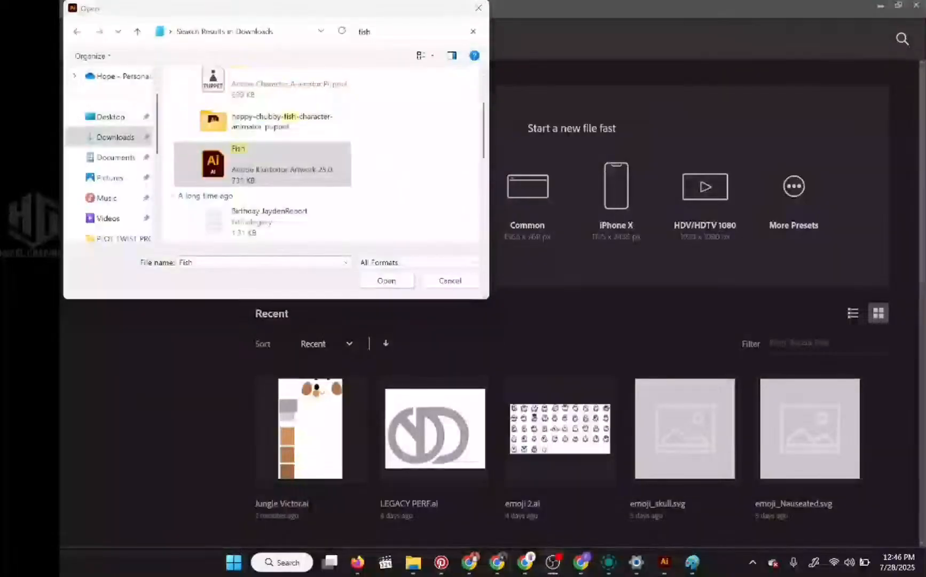
click(380, 275)
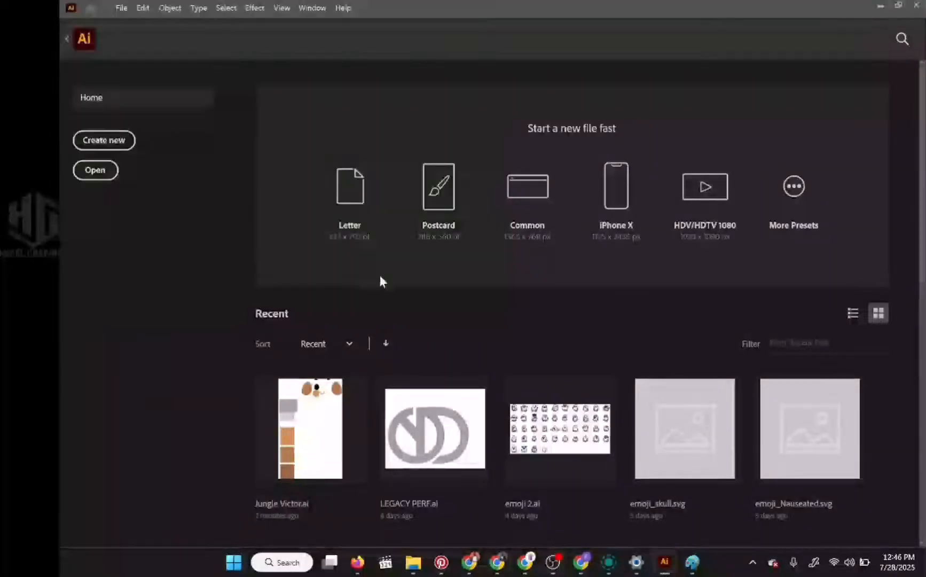
click(373, 364)
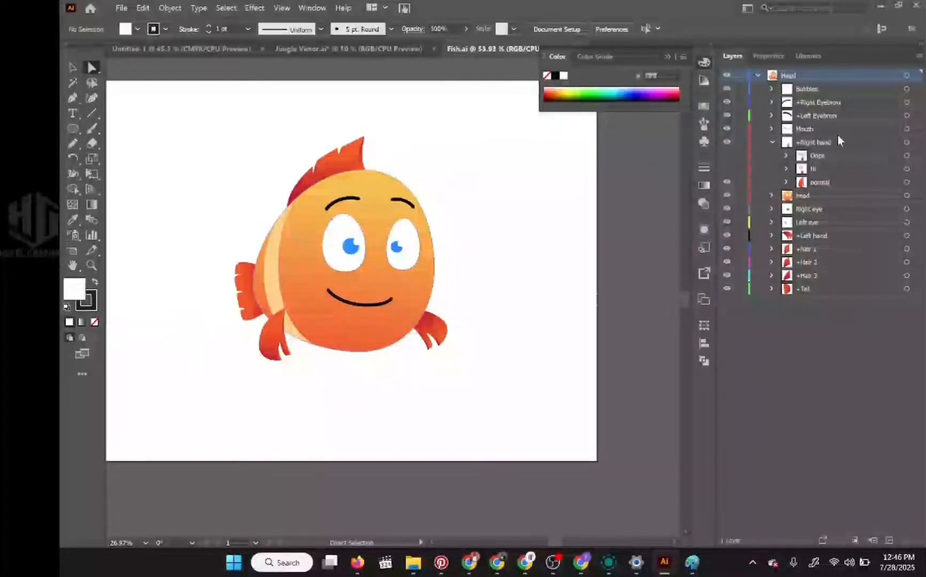
Make every mouth shape sublayer from Uh to Smile visible in the fish's Mouth layer and copy all the layer's artwork
click(772, 128)
drag(727, 142, 727, 314)
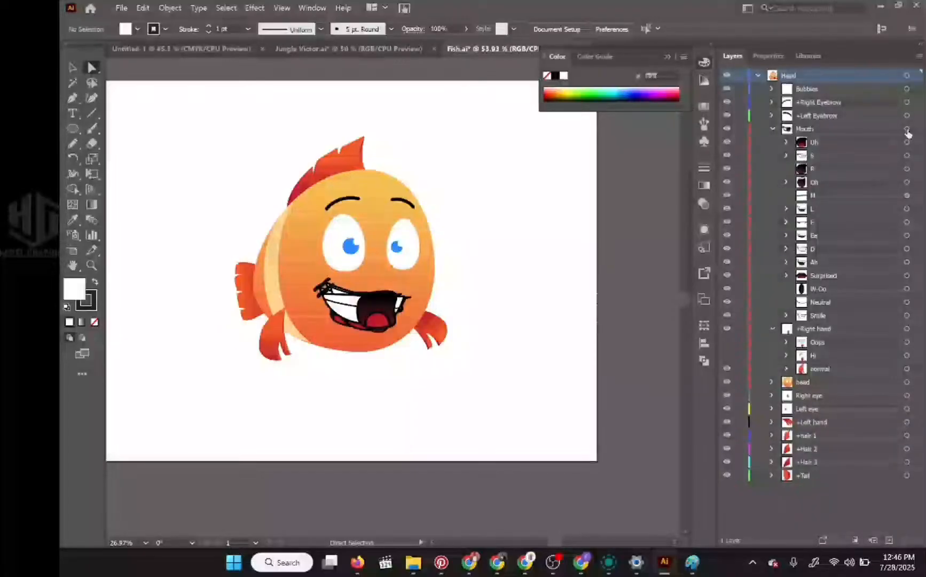
click(906, 130)
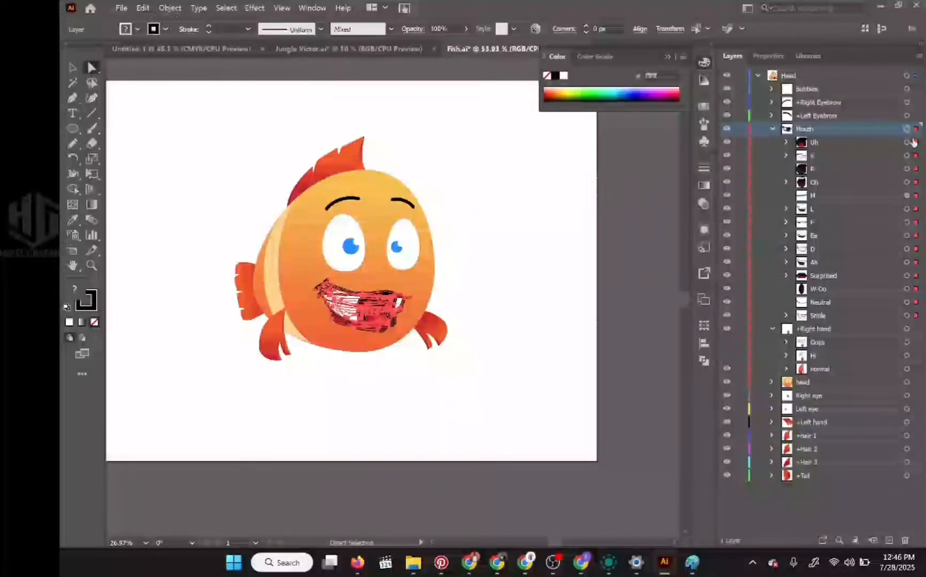
drag(846, 129, 763, 108)
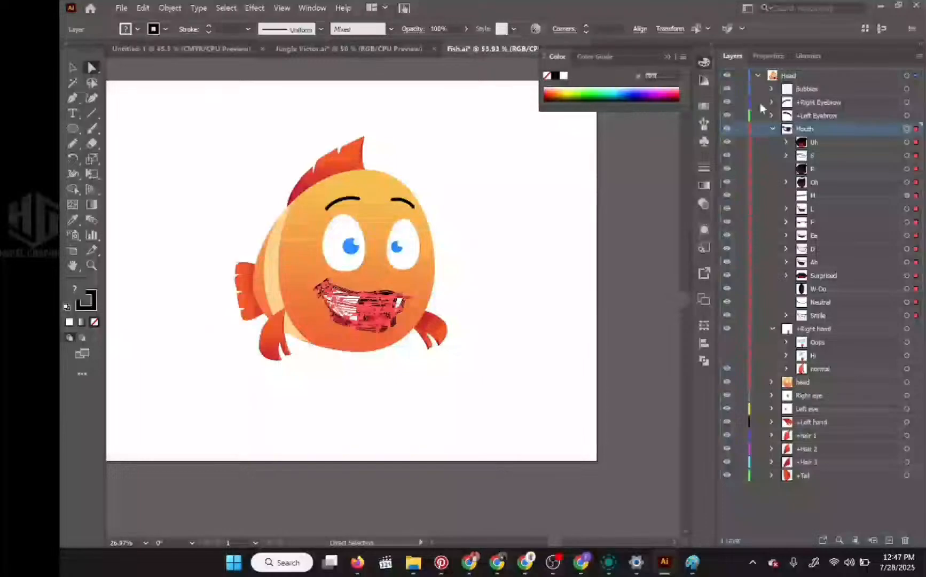
click(773, 128)
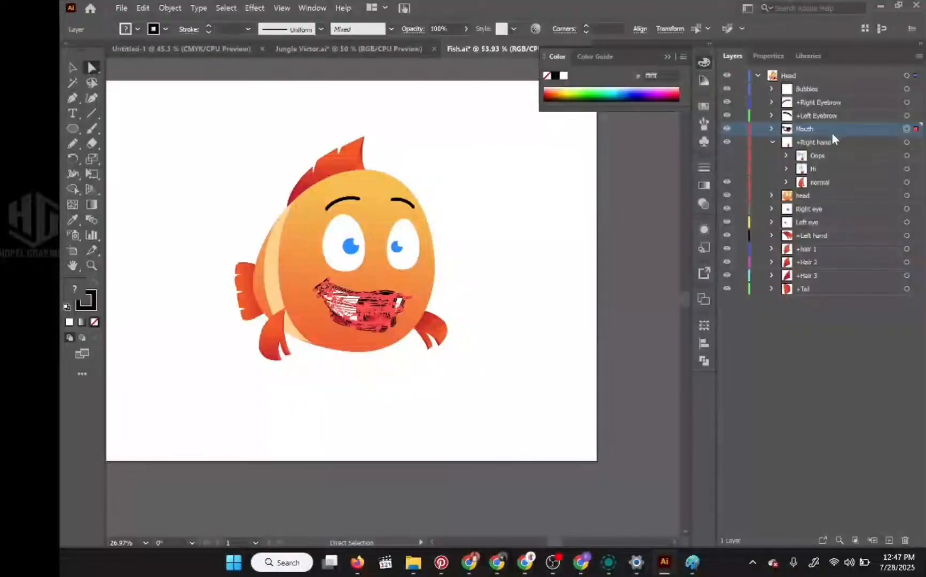
drag(832, 133, 427, 222)
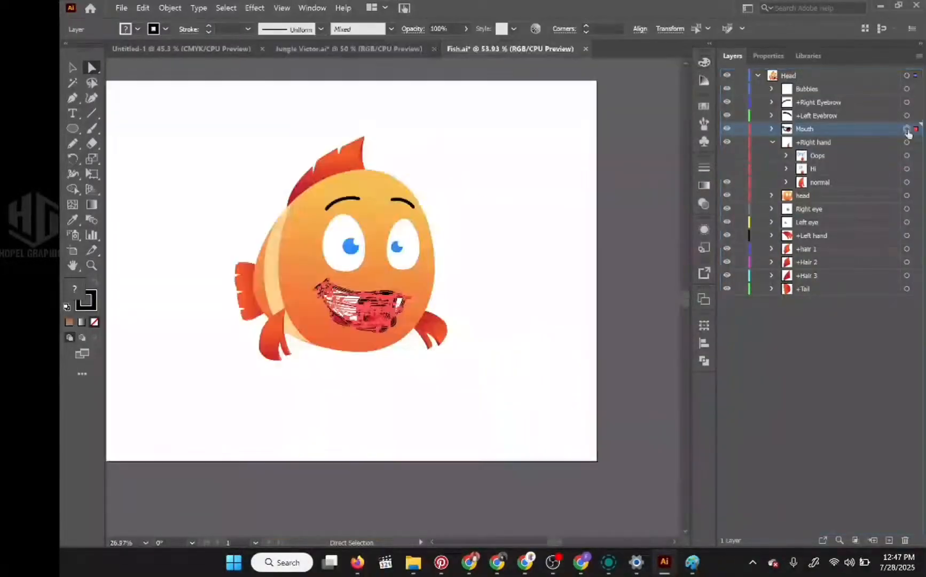
click(143, 8)
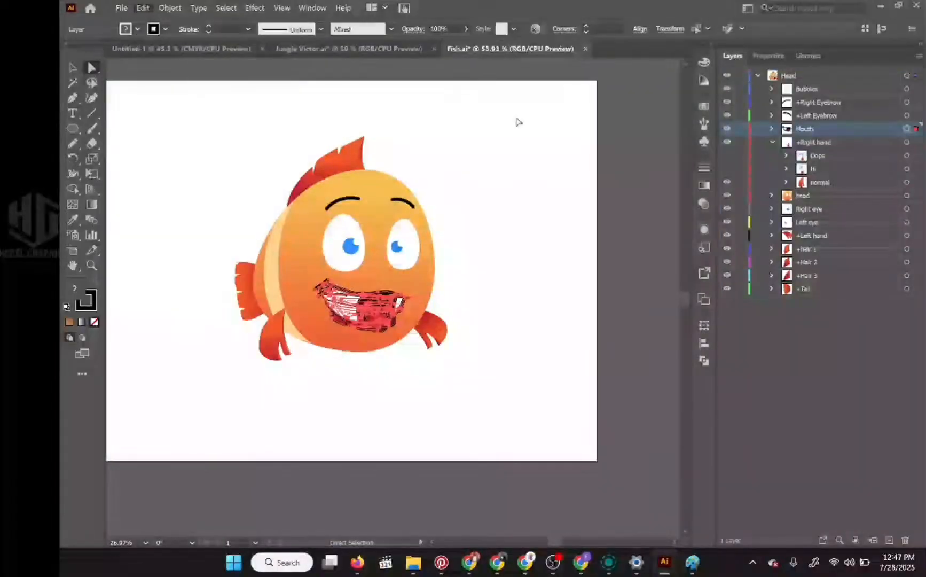
Switch to the Jungle Victor.ai document and paste the copied mouth shapes into the empty layer above Left eye
click(315, 49)
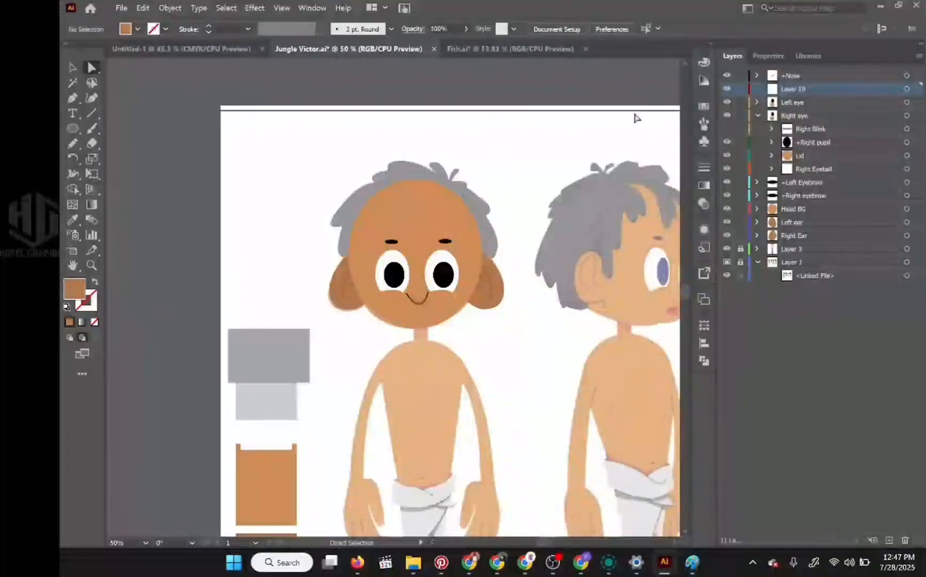
click(143, 8)
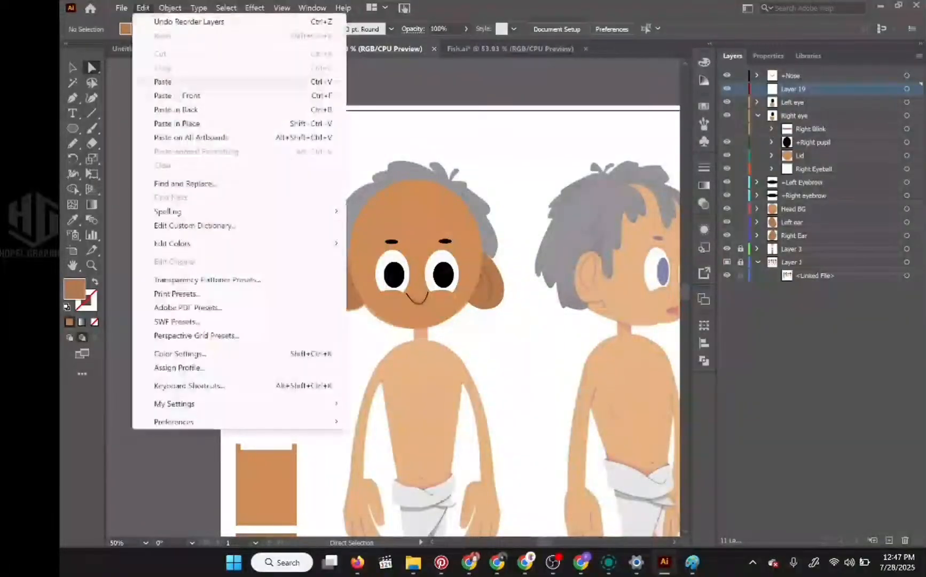
click(167, 82)
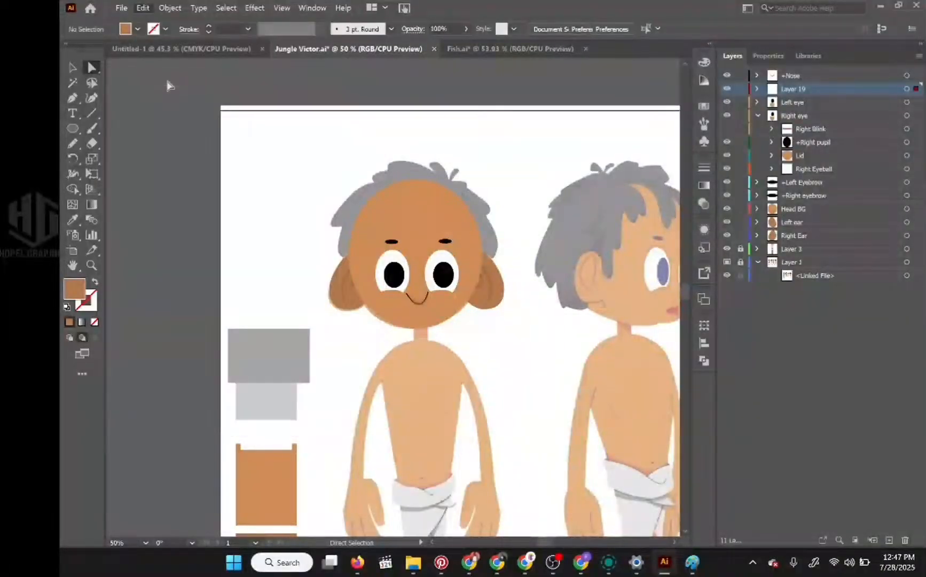
Centre the pasted mouth shapes beneath the eyes and scale them down proportionally to suit the face
click(74, 65)
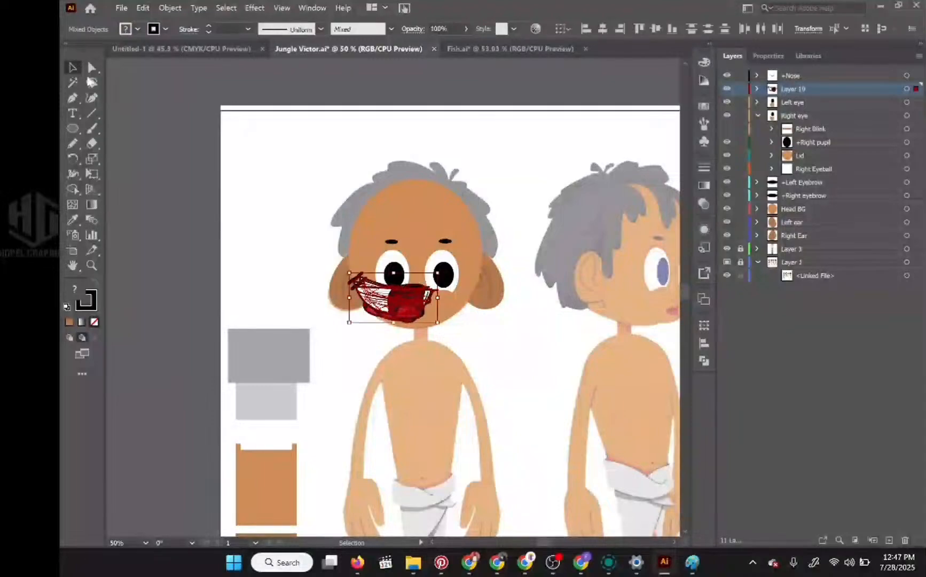
drag(421, 307, 450, 306)
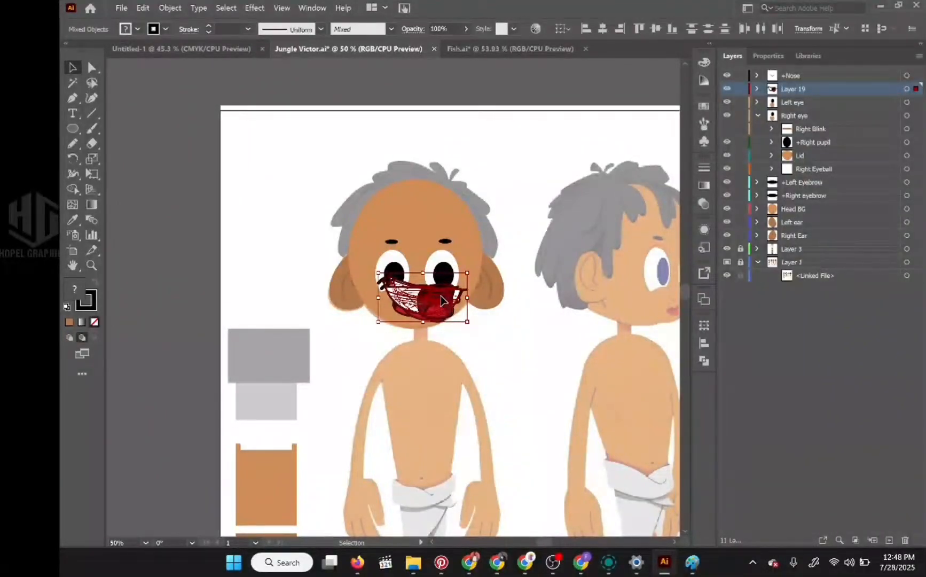
drag(442, 299, 437, 298)
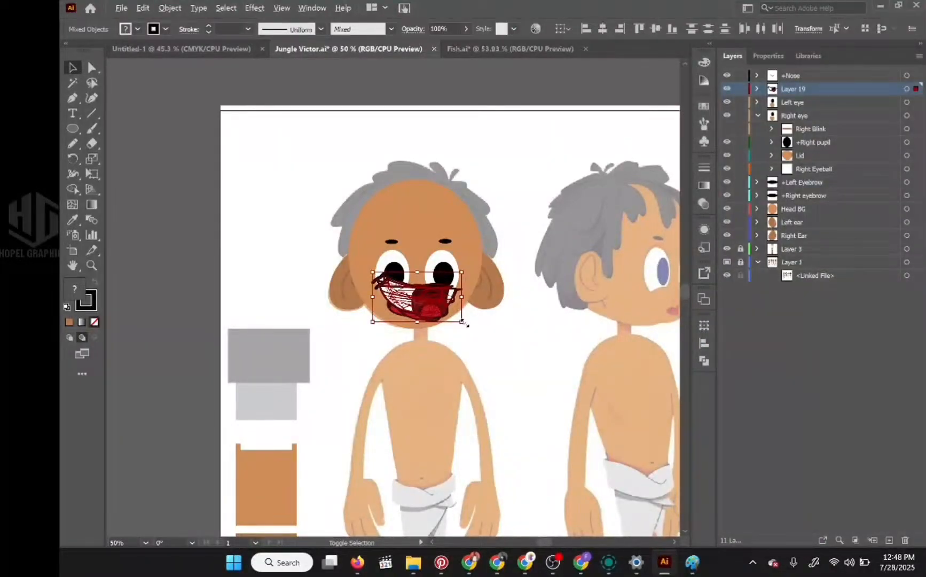
drag(463, 321, 444, 311)
scroll(416, 309, up, 5)
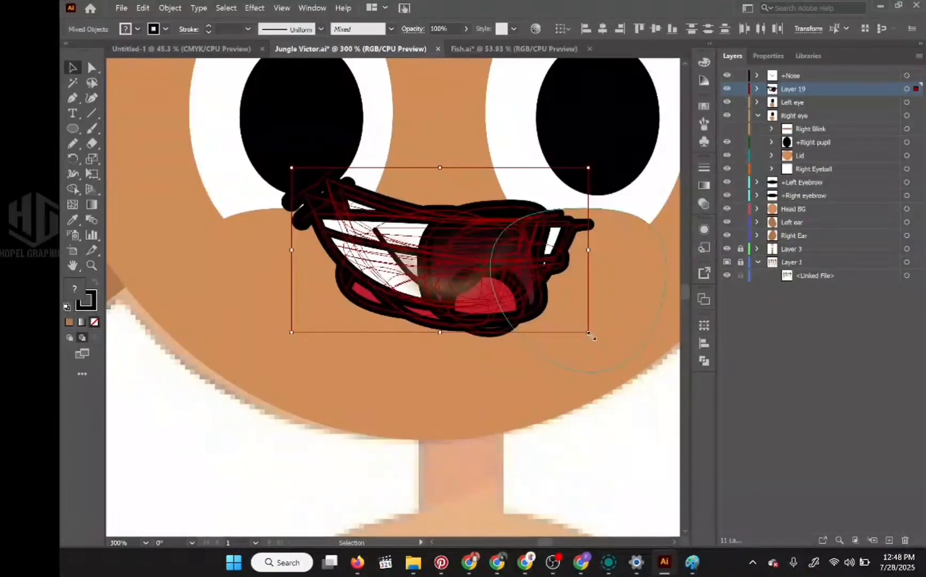
drag(589, 334, 529, 298)
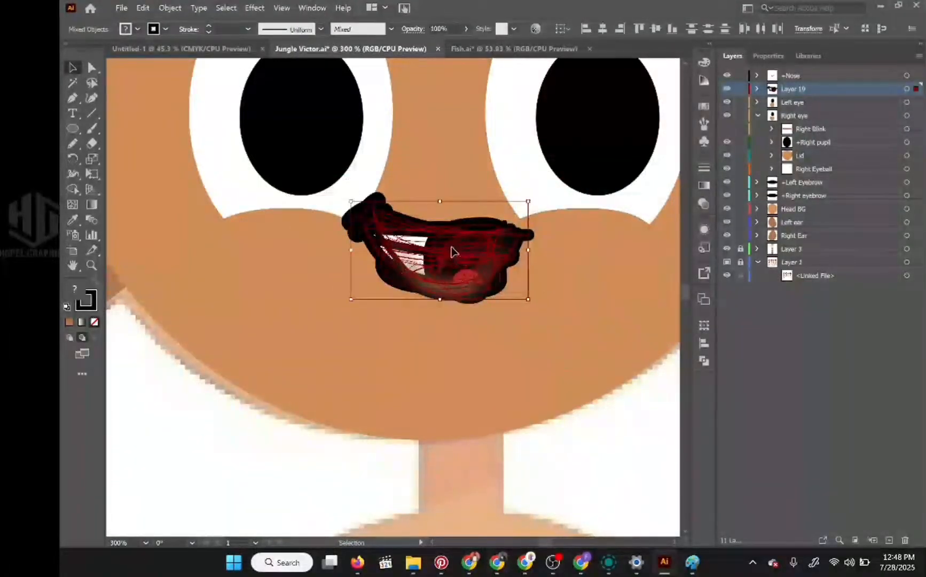
Move the mouth shapes below the nose and shrink them further to fit between the nose and chin
drag(450, 249, 459, 355)
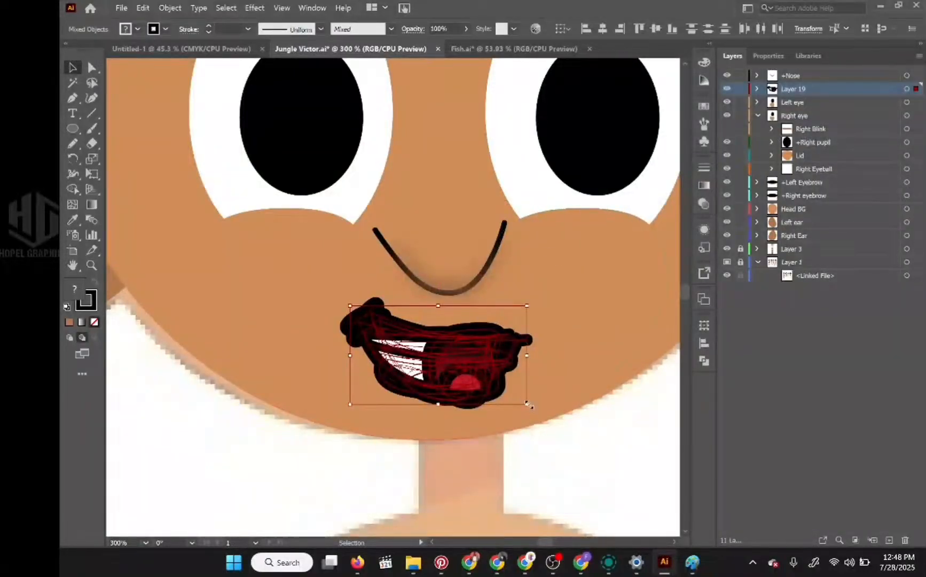
drag(527, 403, 504, 388)
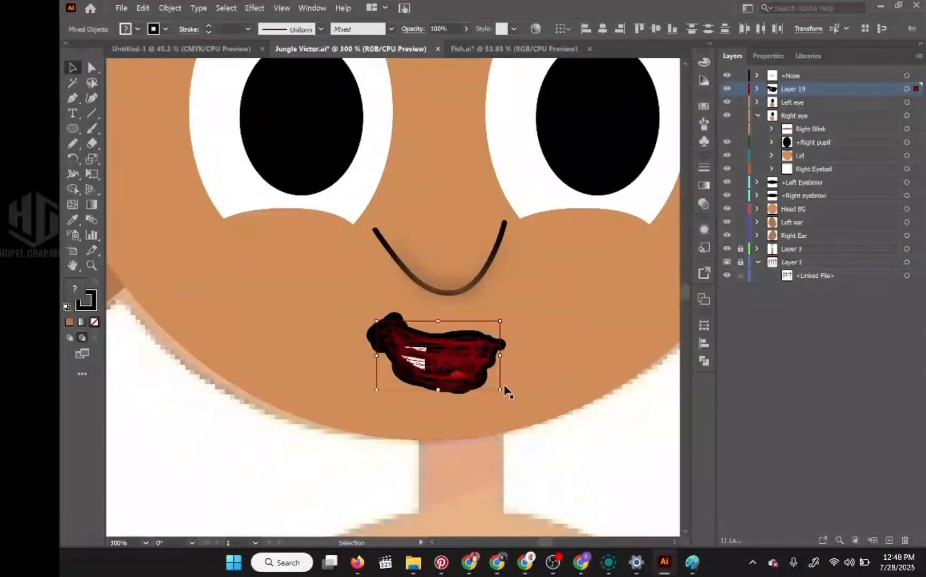
drag(451, 368, 463, 355)
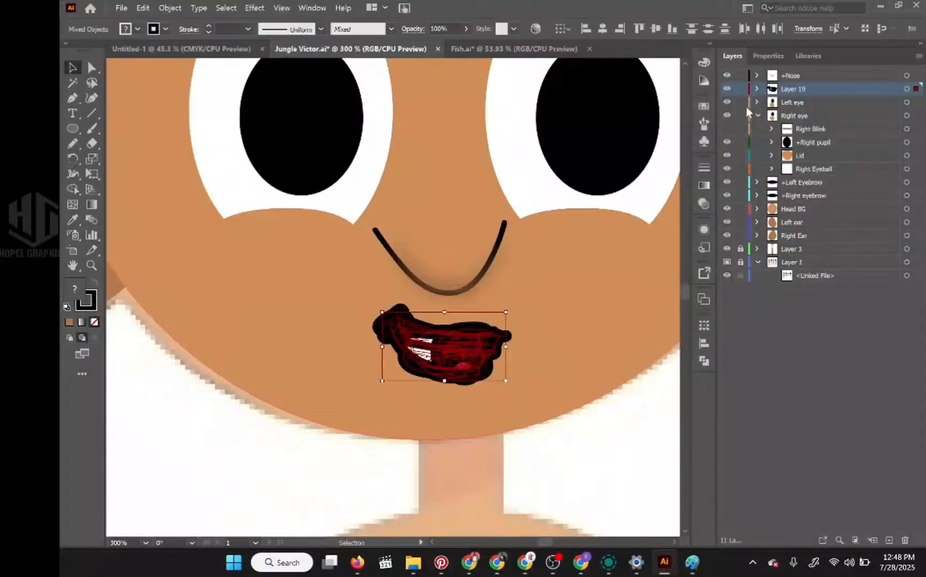
Expand Layer 19 and hide every mouth shape sublayer from Uh to Smile except Neutral
click(756, 89)
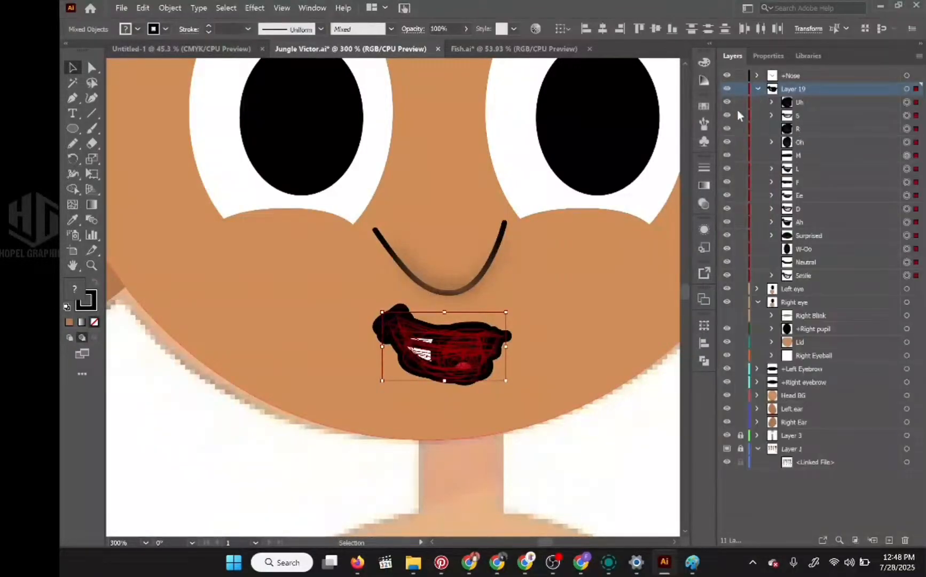
drag(726, 102, 725, 276)
click(727, 263)
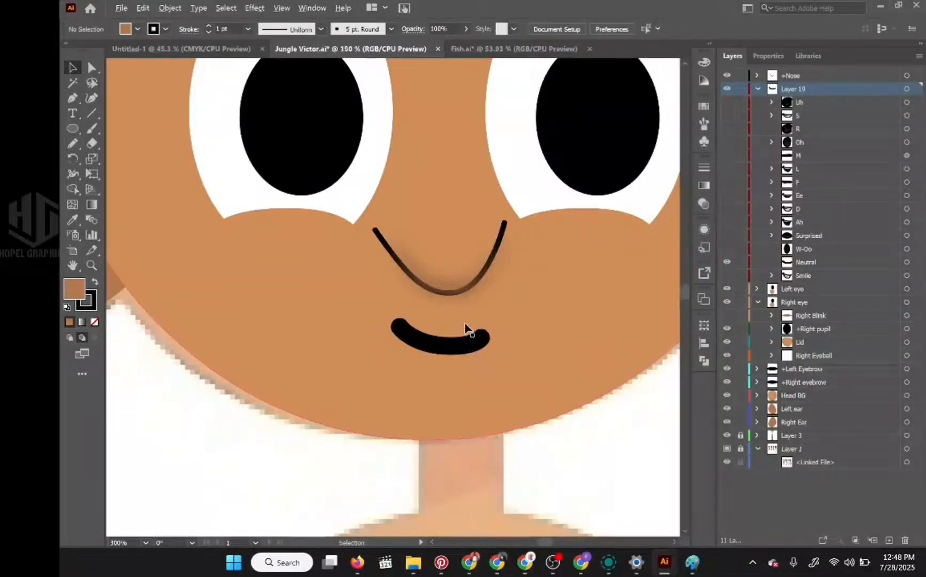
scroll(467, 328, down, 3)
scroll(469, 326, down, 1)
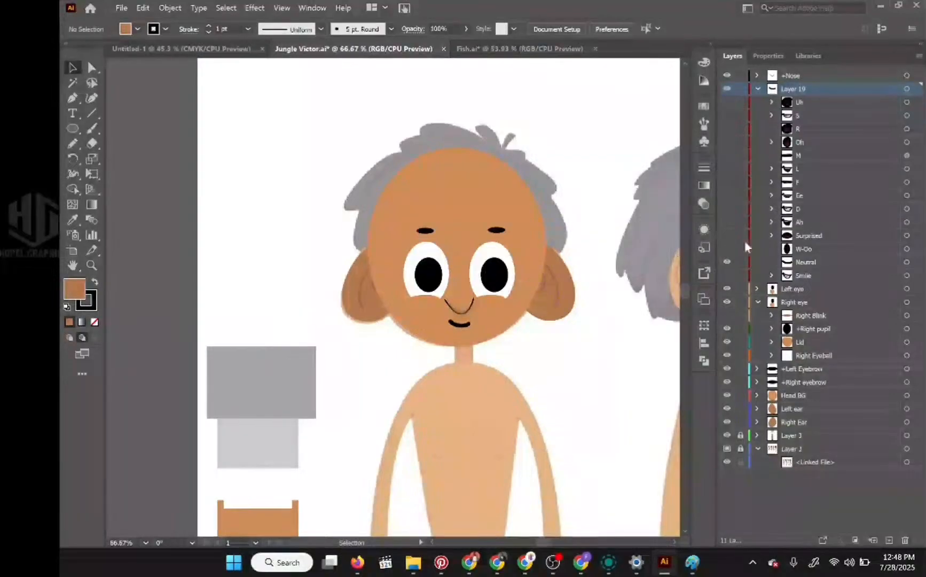
Preview individual mouth shapes on the face, including Smile, Surprised, Ah and F, and return to showing only Neutral
click(726, 271)
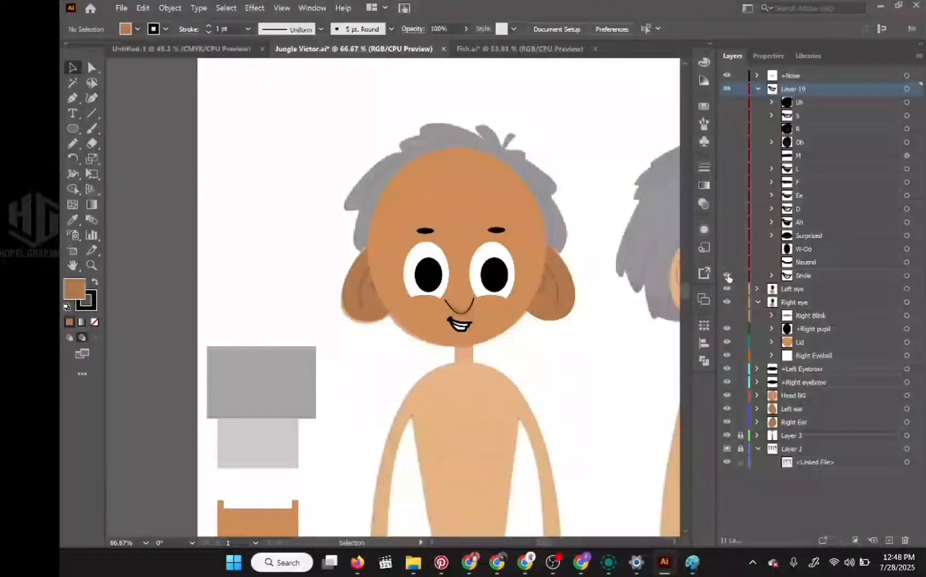
click(727, 274)
click(728, 249)
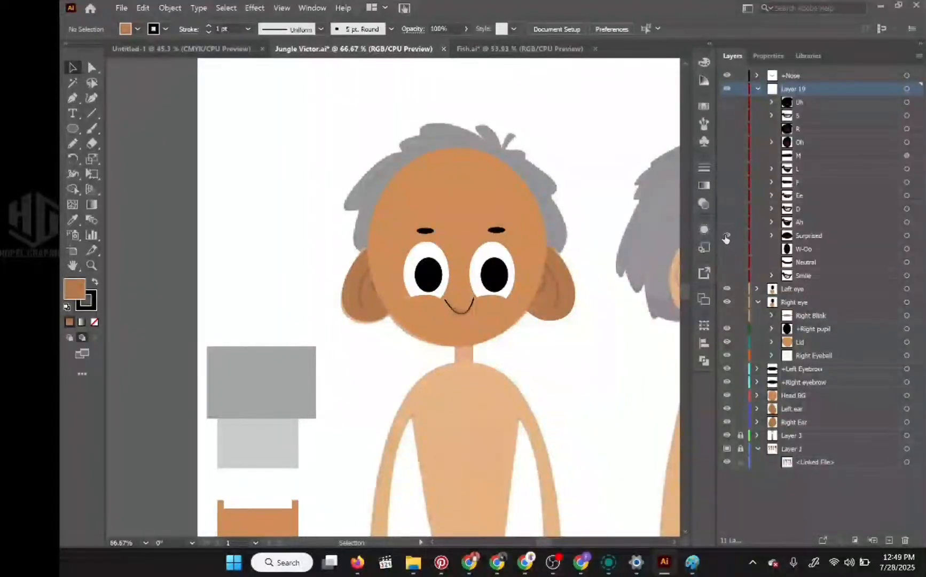
click(727, 236)
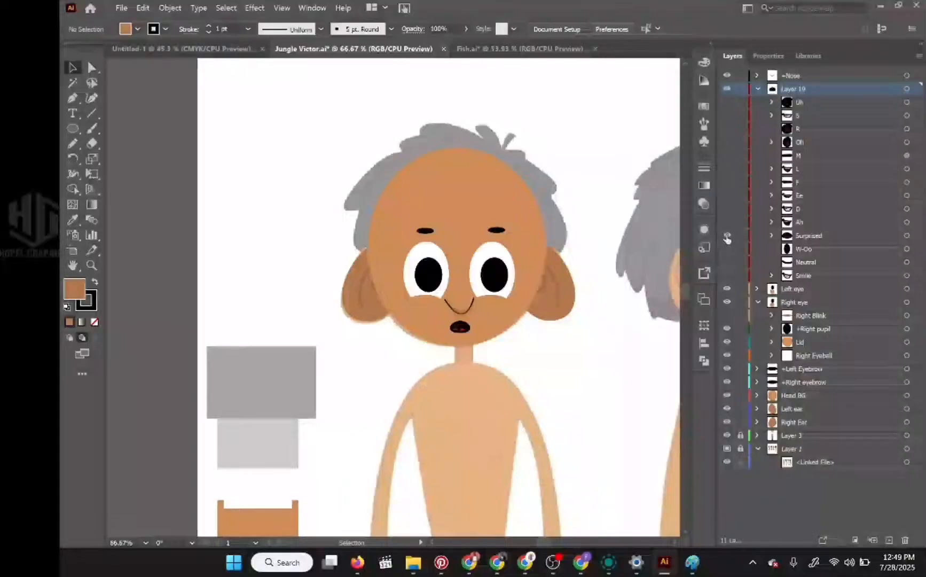
click(727, 237)
click(727, 224)
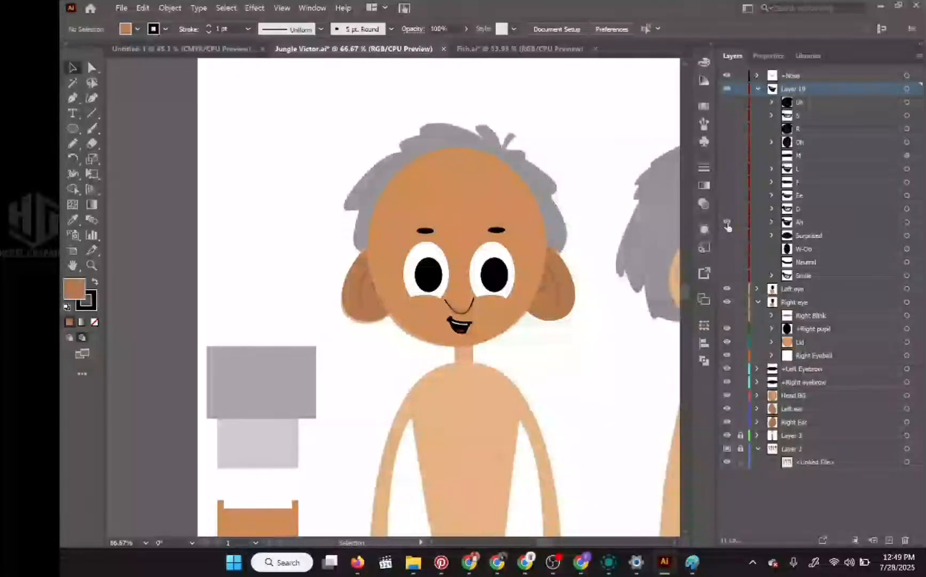
click(726, 223)
click(726, 182)
click(726, 183)
click(727, 182)
click(726, 183)
click(726, 156)
click(726, 155)
click(725, 117)
click(725, 116)
click(726, 103)
click(726, 103)
click(727, 263)
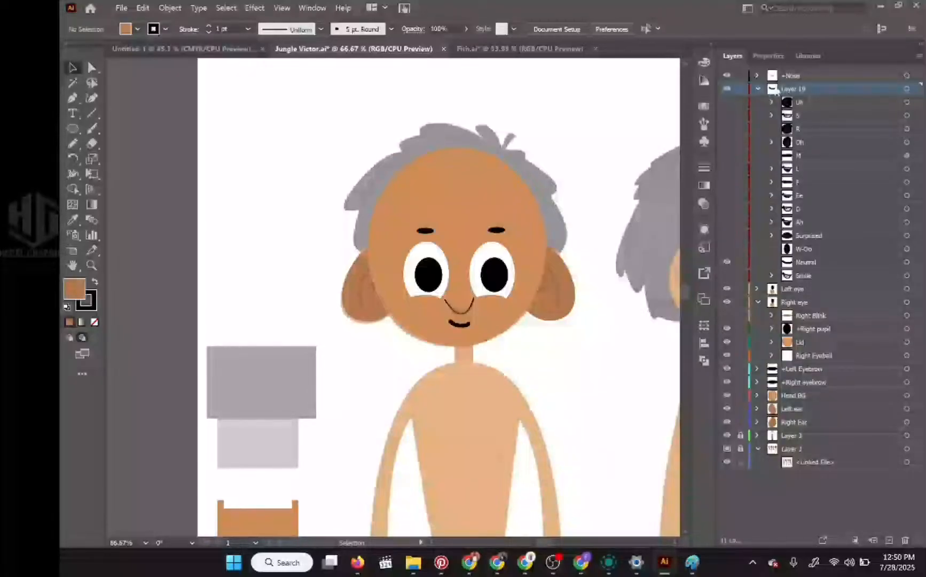
Rename the layer holding the mouth shapes as Mouth
double_click(792, 89)
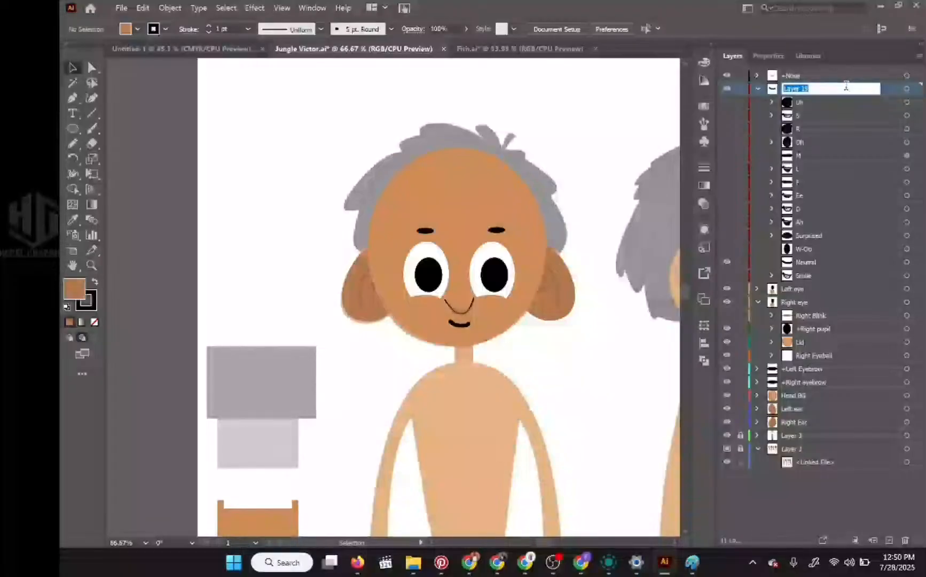
text(Mouth)
key(Return)
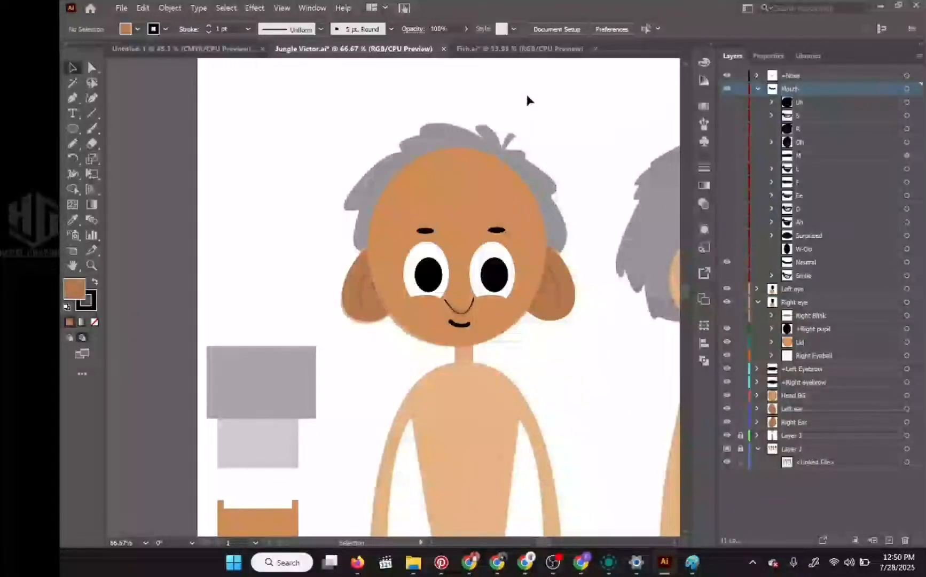
Collapse the Mouth and Right eye layers in the Jungle Victor.ai document
click(519, 49)
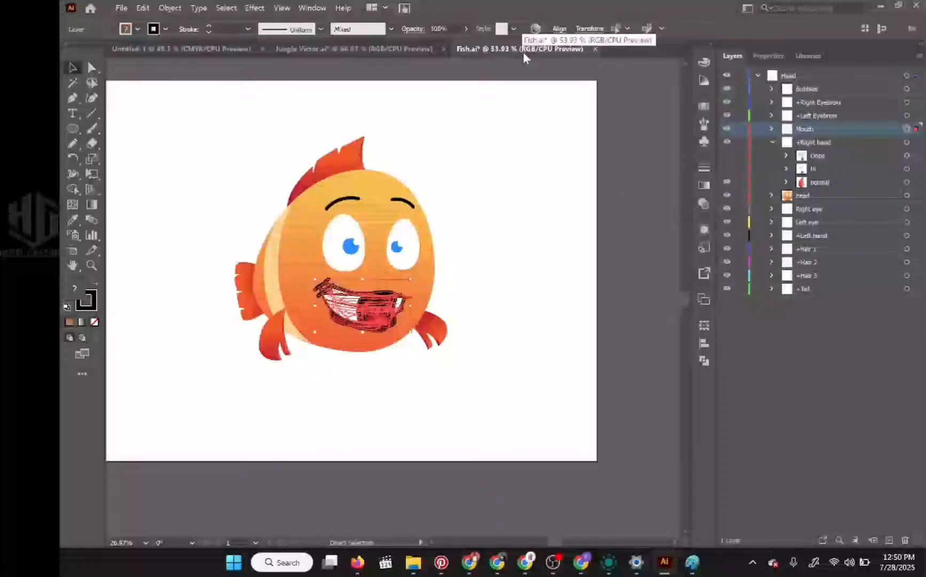
click(363, 49)
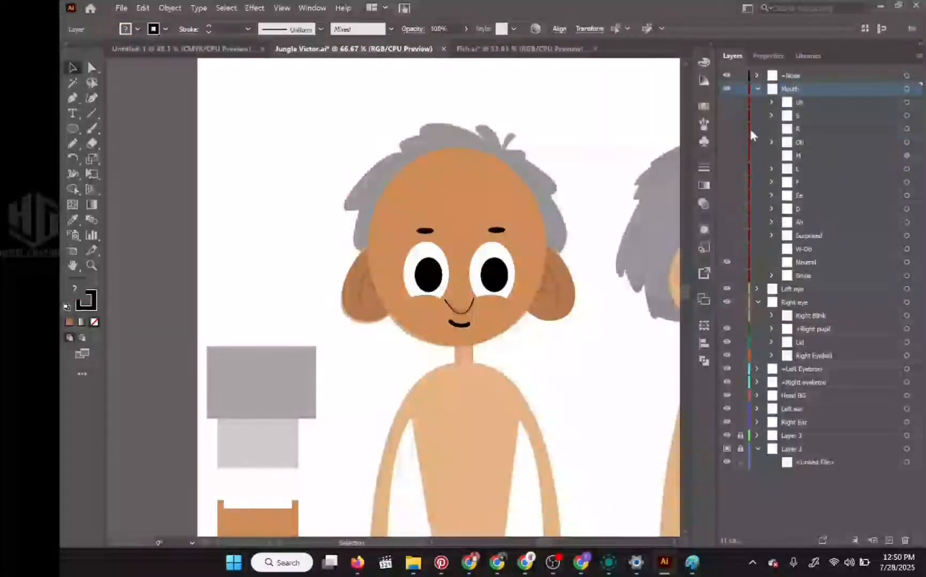
click(757, 89)
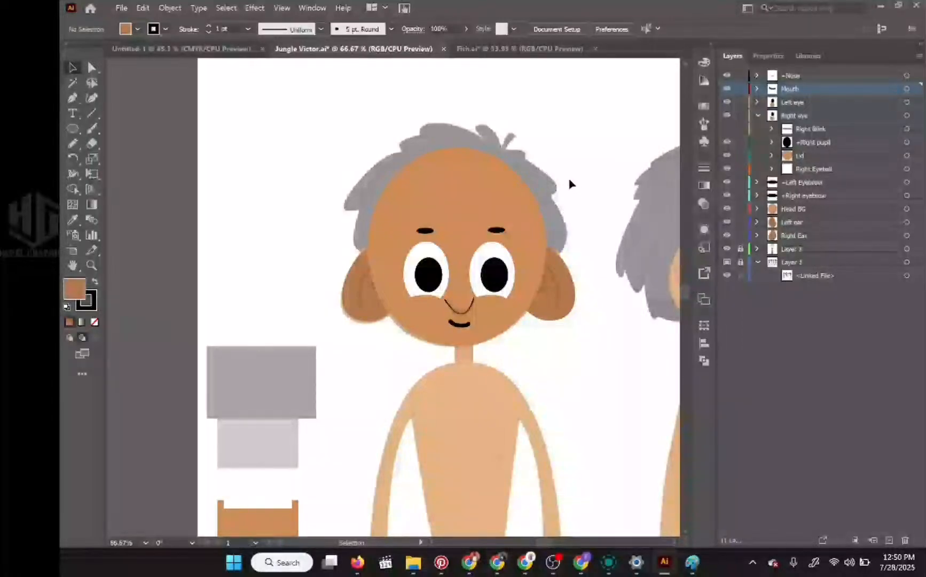
scroll(522, 229, down, 2)
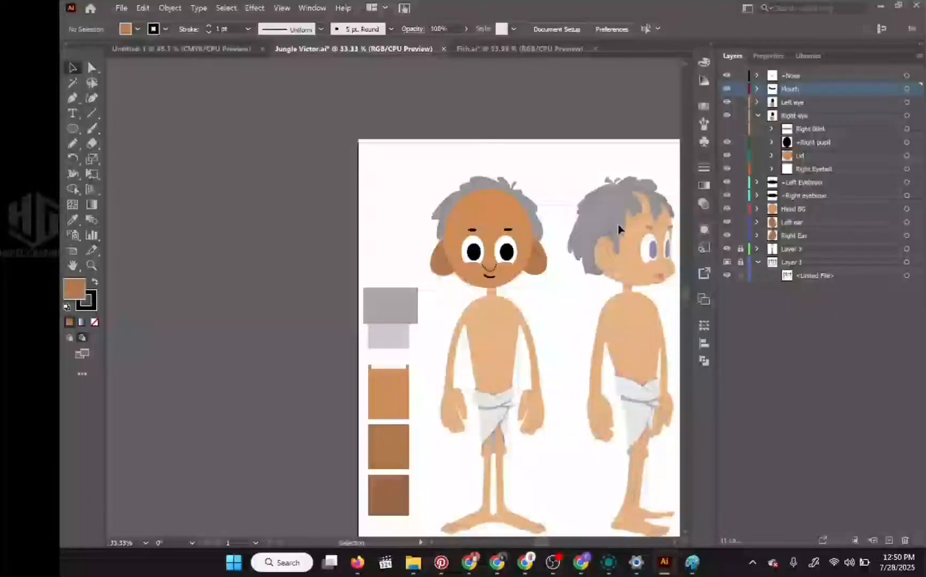
key(ctrl+equal)
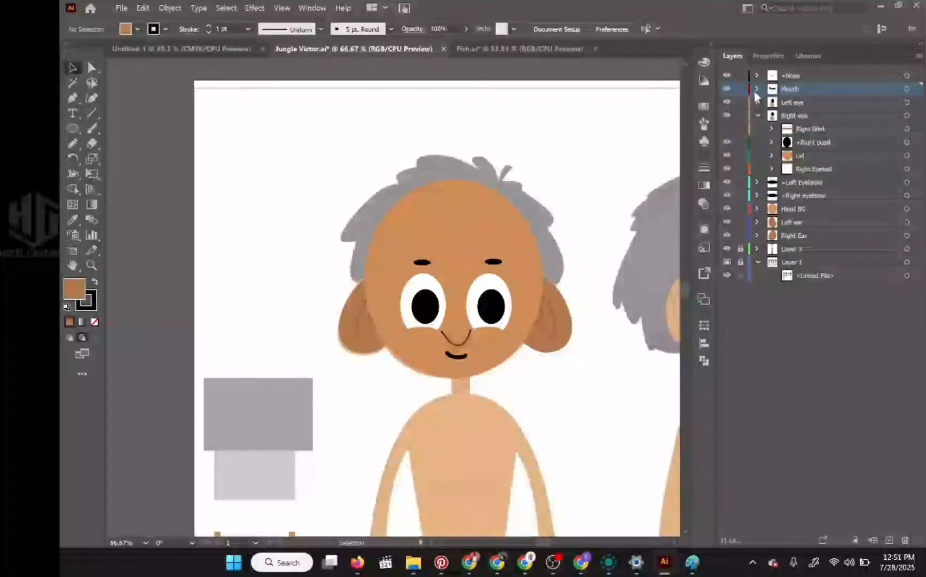
click(758, 116)
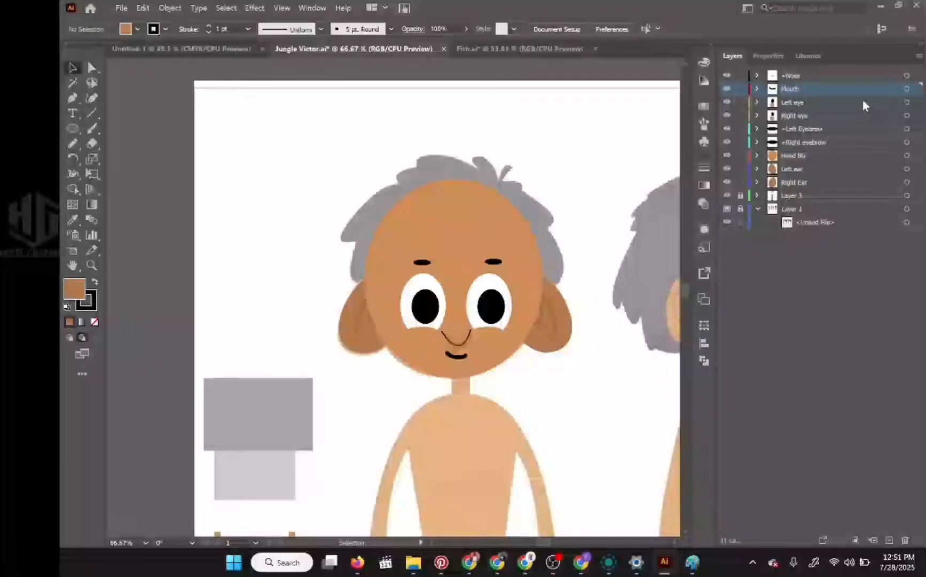
Create a new layer and move it to the top of the stack, above the +Nose layer
click(819, 76)
click(889, 540)
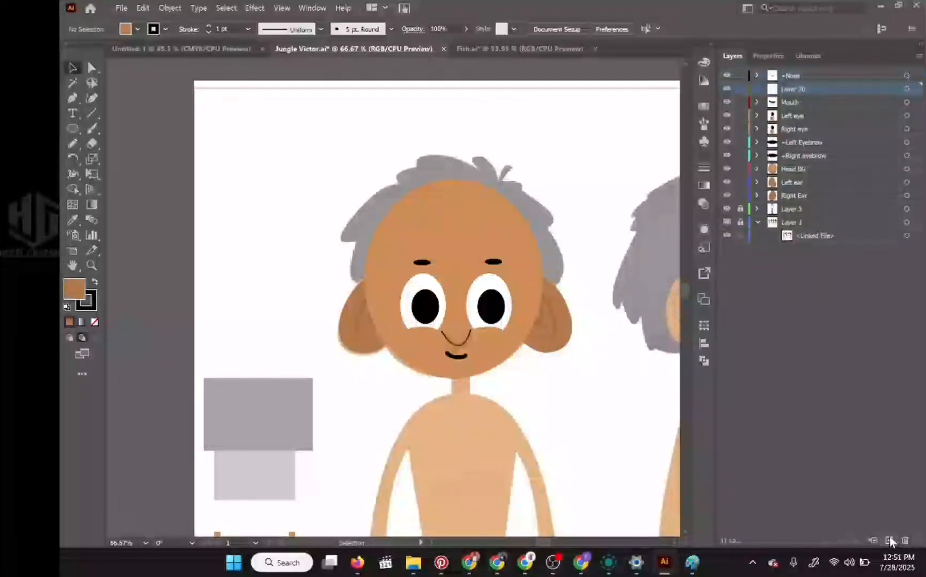
drag(796, 98, 799, 74)
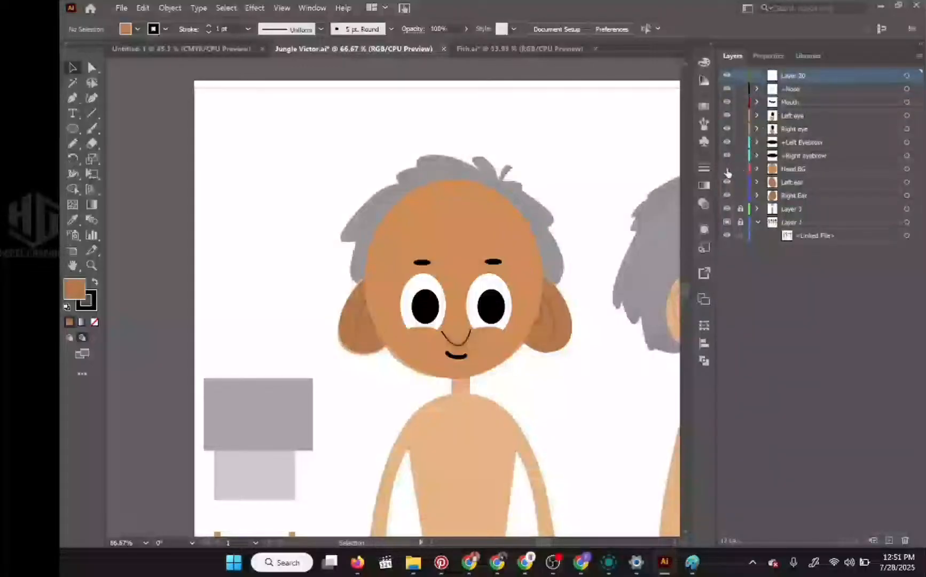
Hide the Head BG, Left ear and Right Ear layers to expose the reference hair, and make the empty top layer active
click(727, 170)
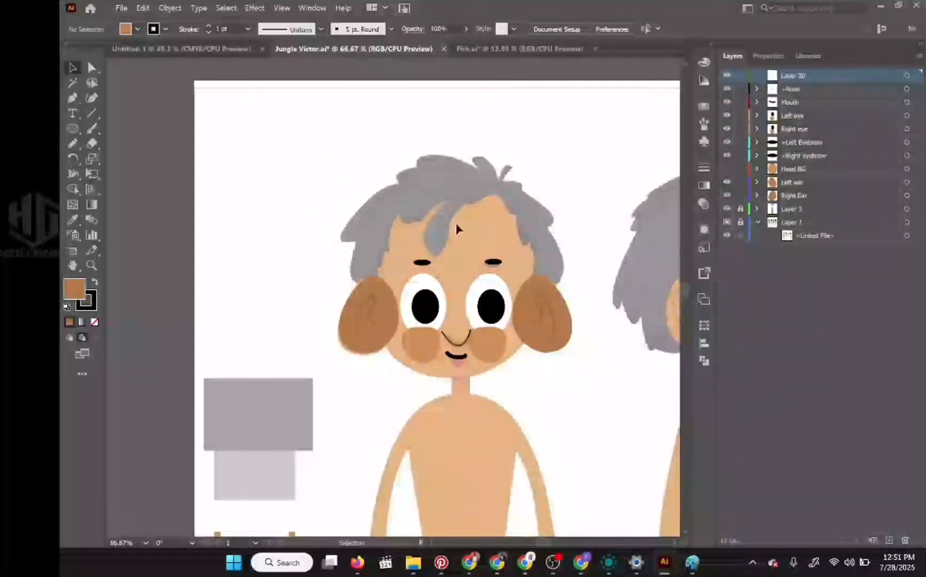
click(726, 183)
click(726, 196)
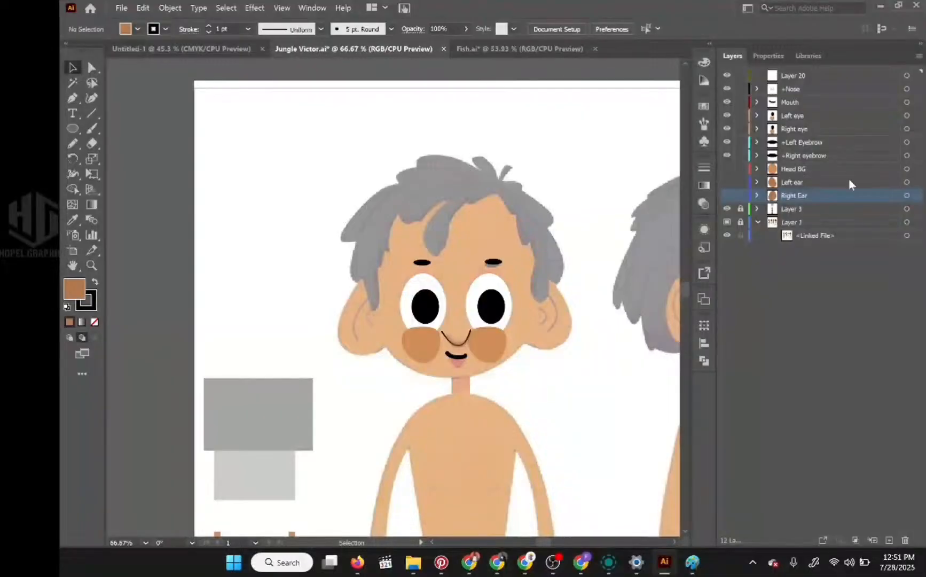
click(798, 209)
click(801, 75)
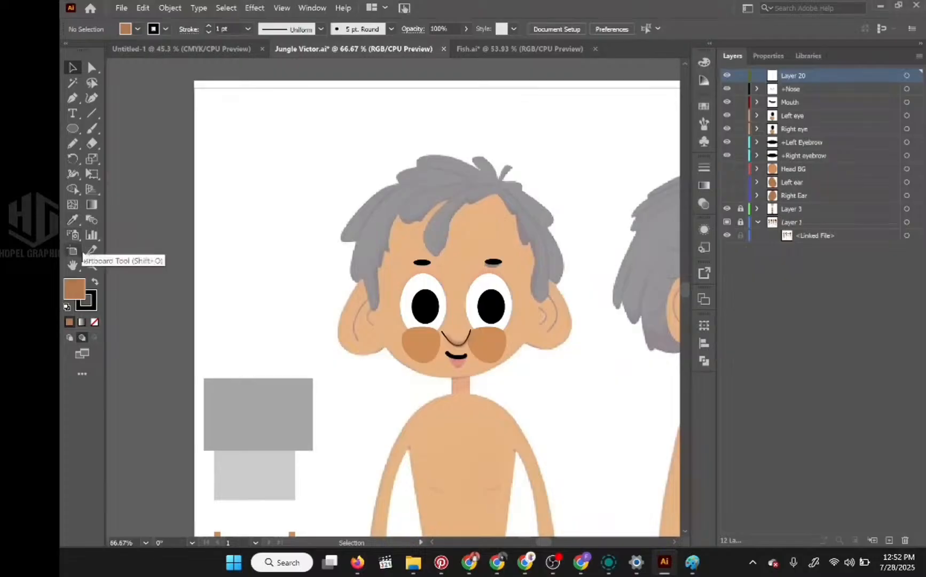
Set the fill colour to black and remove the stroke
click(95, 282)
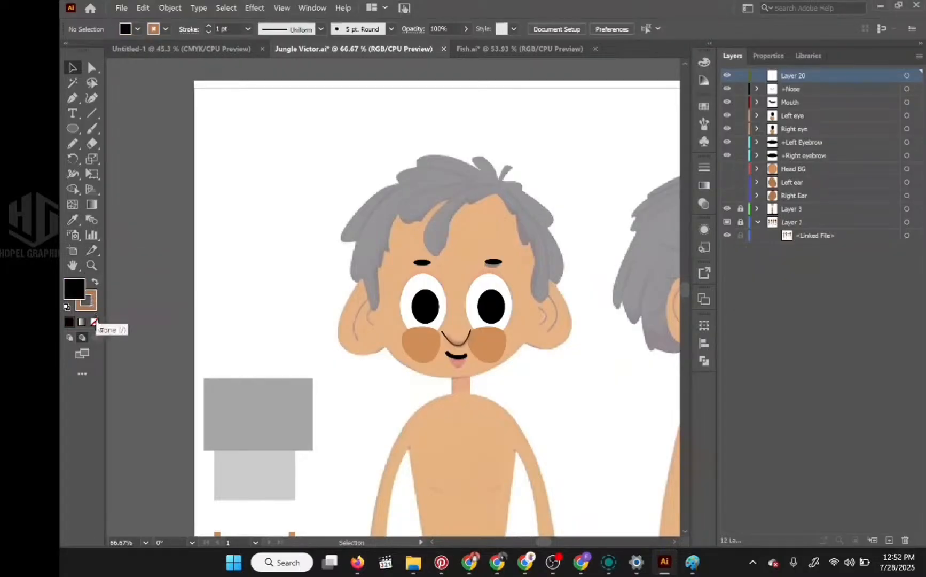
click(87, 304)
click(95, 321)
click(74, 289)
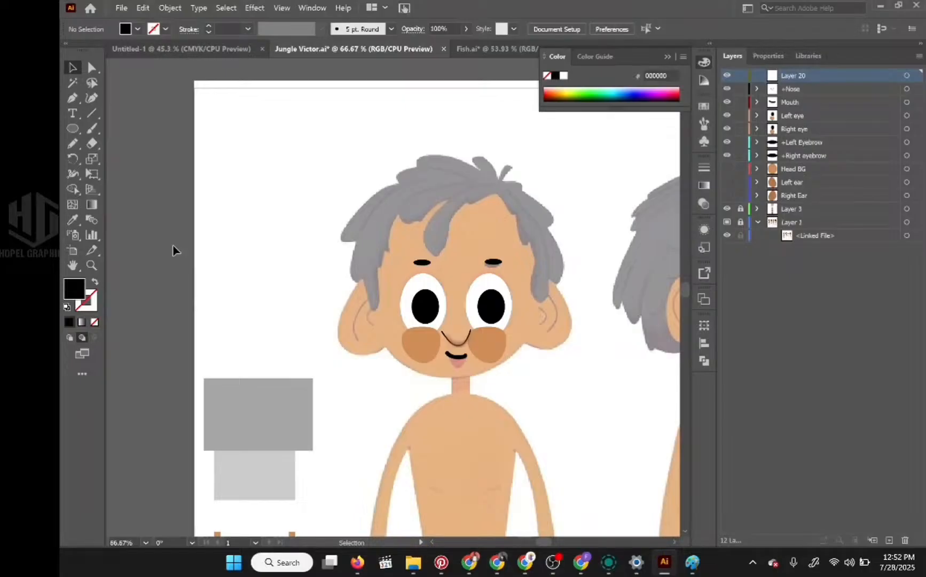
Draw a closed black band arching across the hair from ear to ear with the Pencil tool on the top layer
key(n)
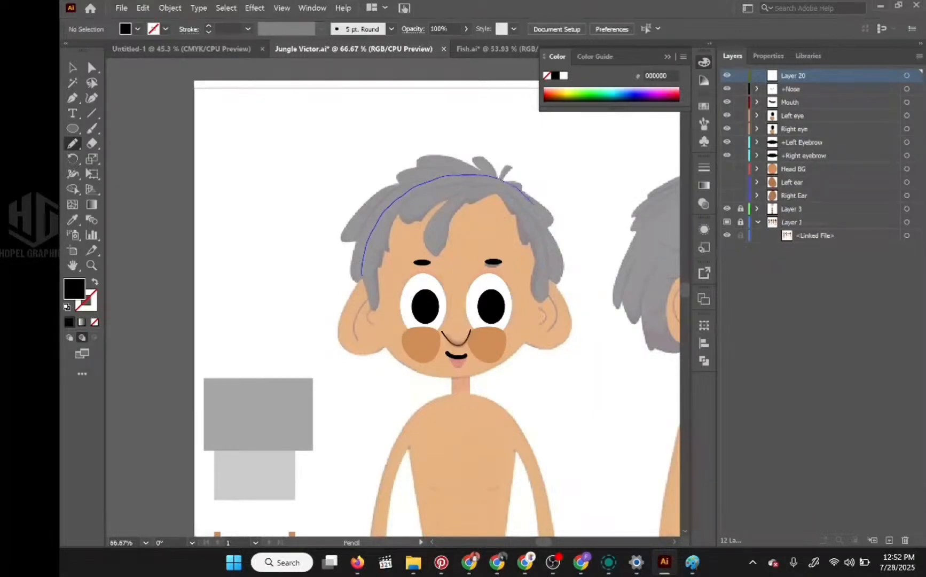
drag(531, 203, 546, 232)
drag(514, 201, 490, 193)
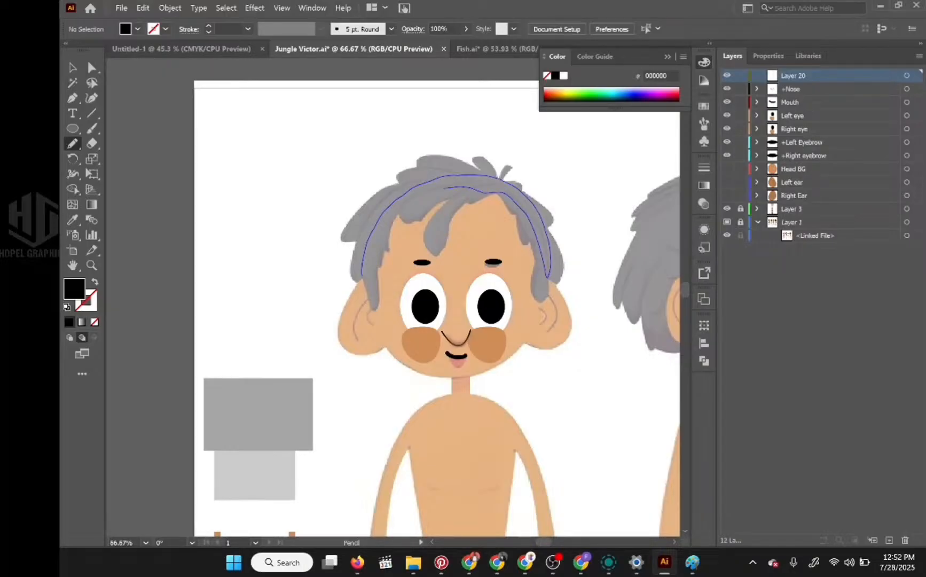
drag(399, 210, 389, 222)
key(ctrl+z)
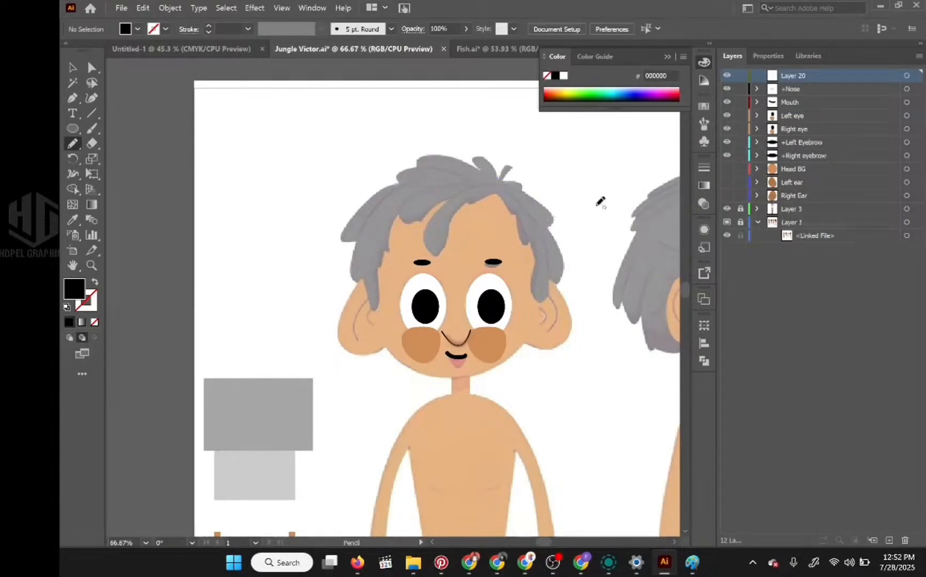
key(ctrl+shift+z)
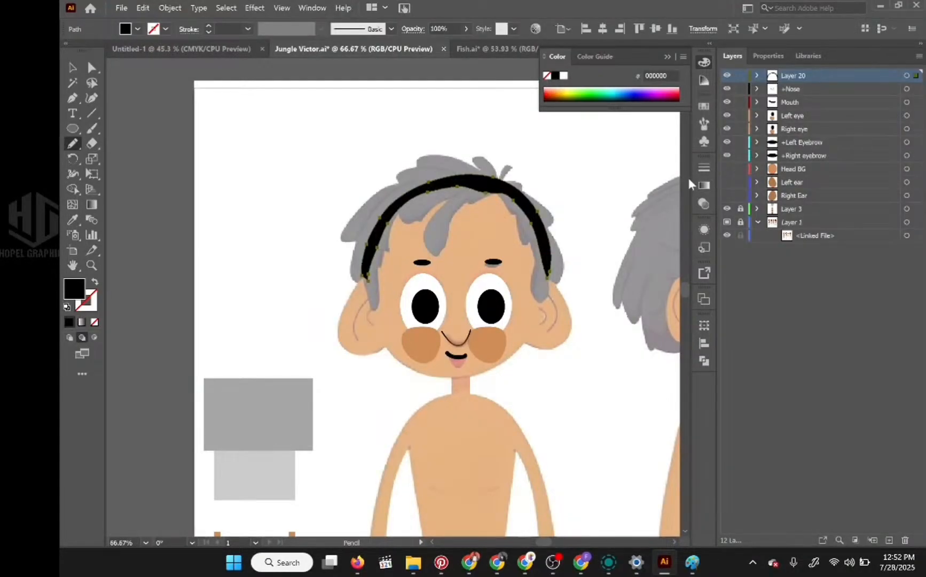
Show the Head BG layer beneath the black hair band, leaving the band's layer unlocked
click(740, 75)
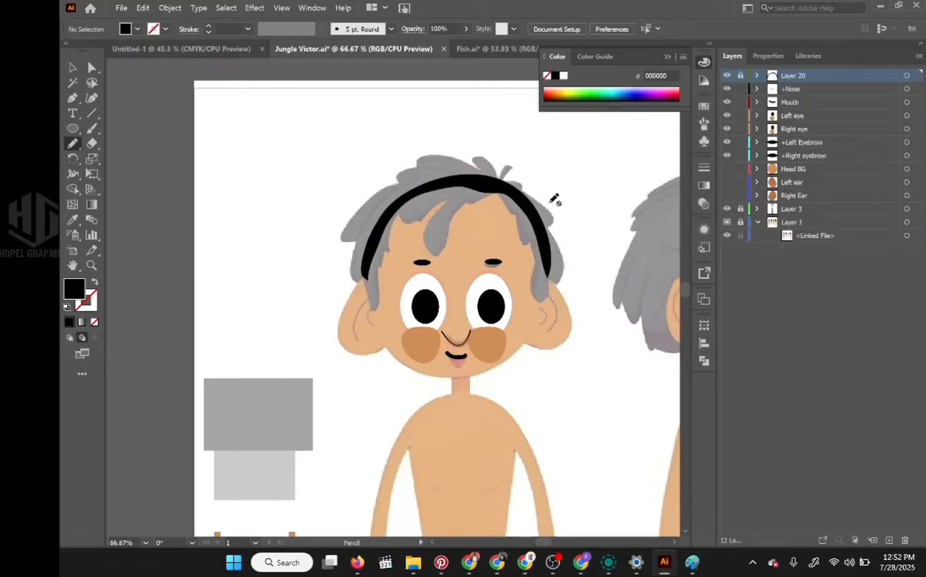
click(727, 169)
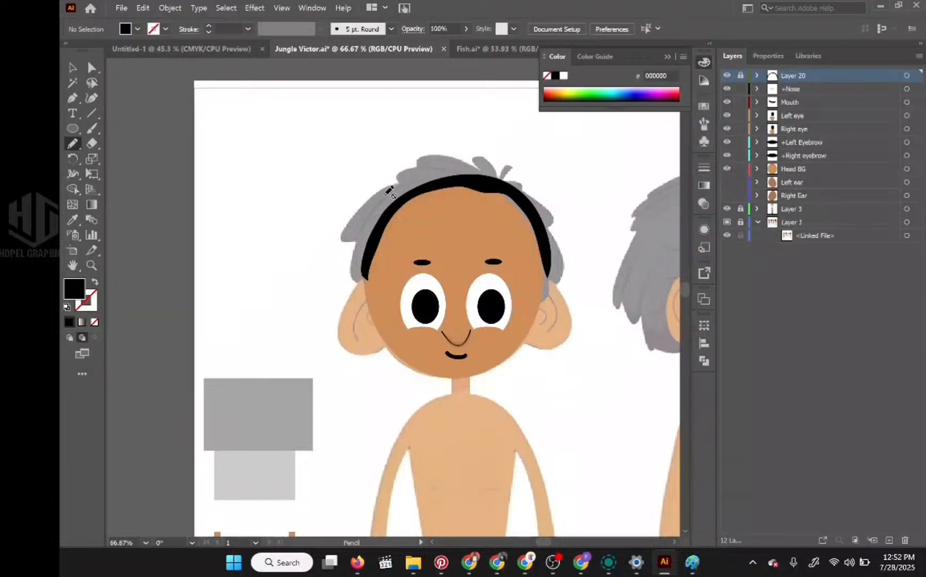
ctrl+click(462, 180)
ctrl+click(517, 193)
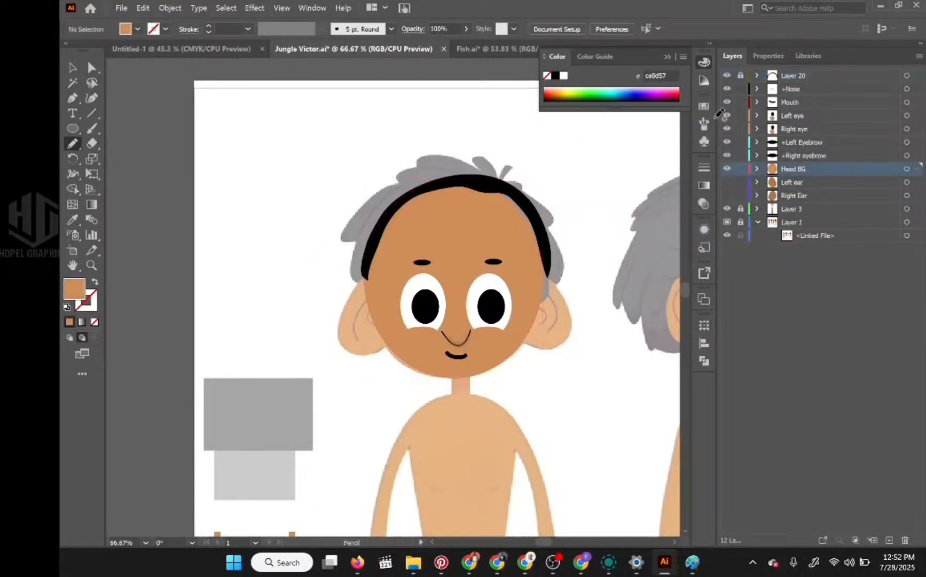
click(740, 77)
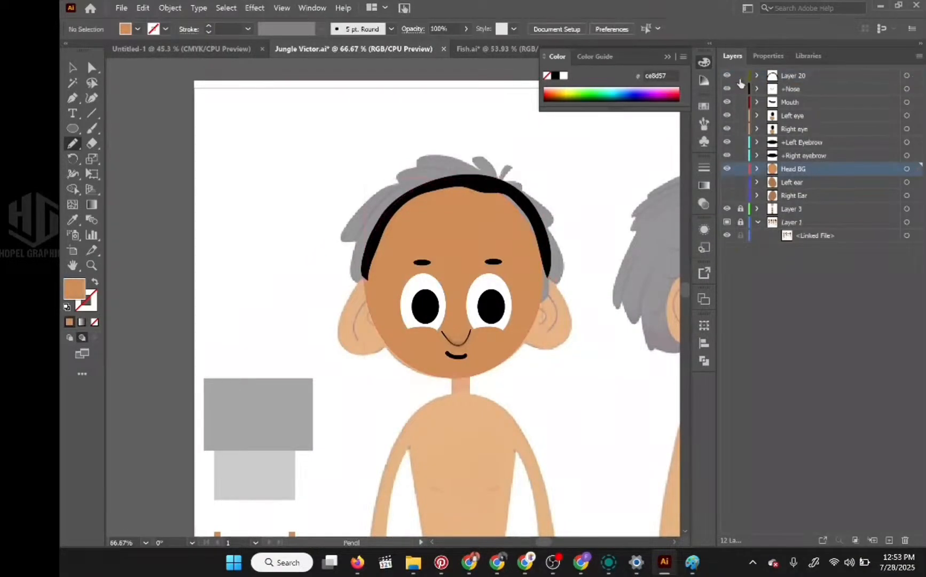
Redraw the black hair band's inner edge and its end above the right-hand ear with the Pencil tool to fit the head outline
ctrl+click(496, 186)
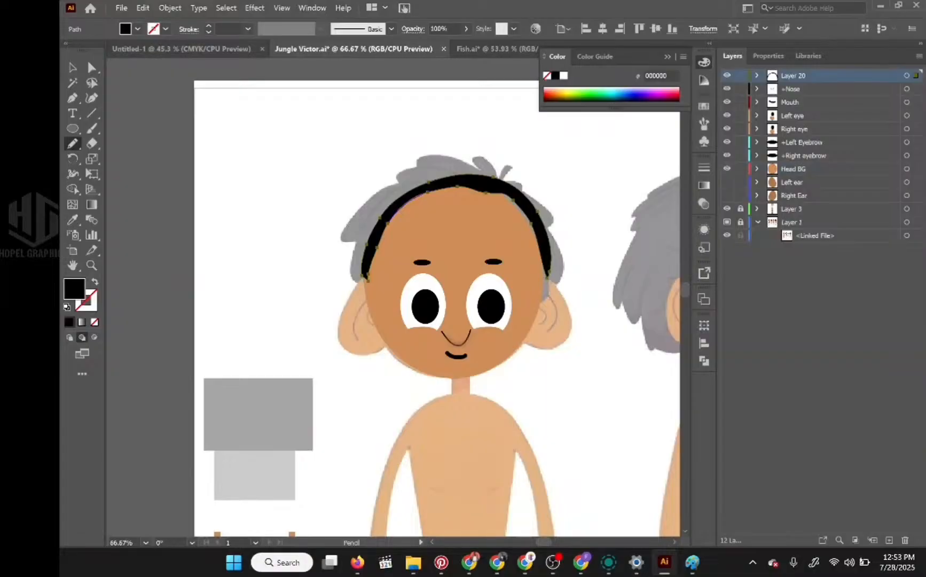
drag(442, 193, 463, 193)
key(ctrl+z)
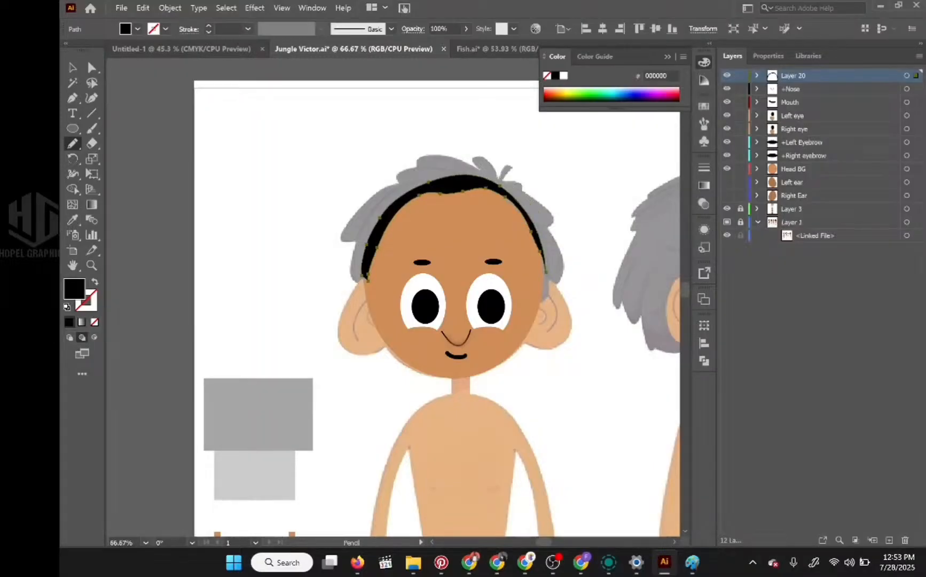
drag(484, 188, 504, 200)
drag(532, 235, 537, 247)
drag(545, 277, 545, 280)
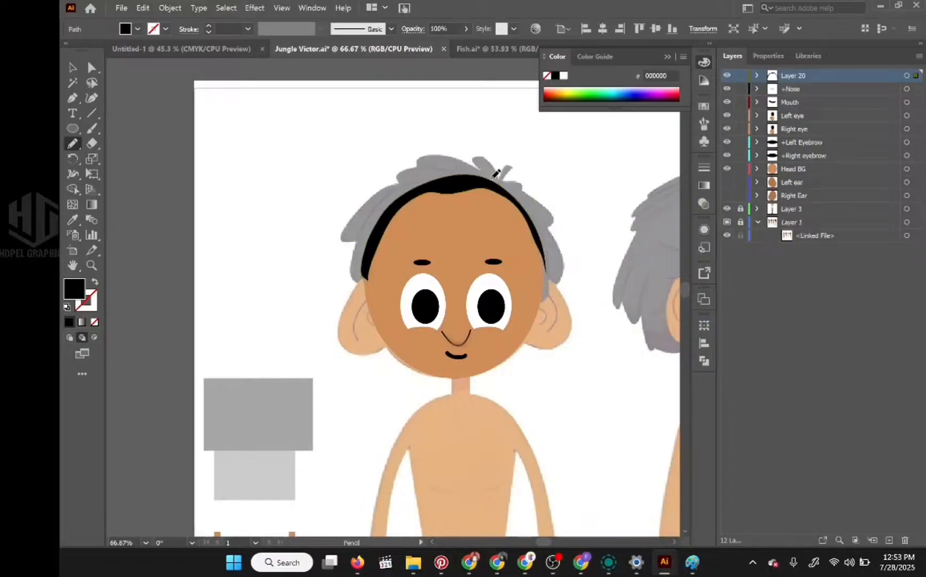
key(ctrl+z)
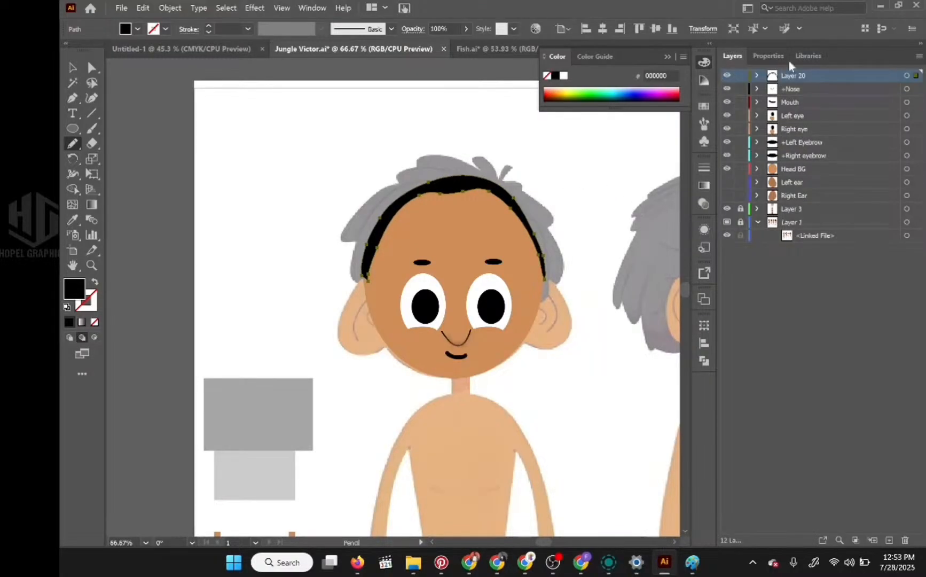
click(741, 78)
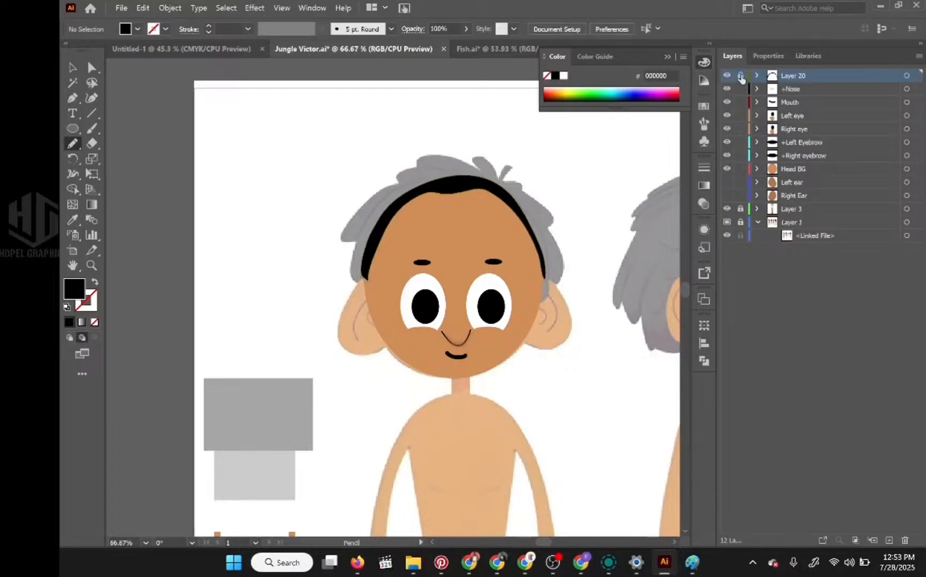
click(741, 78)
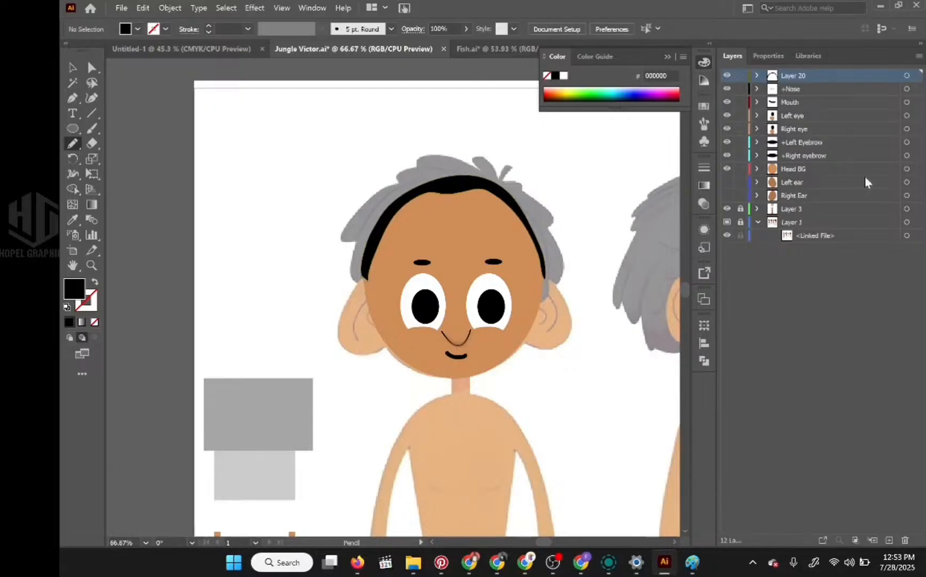
Add a new layer directly below the hair band's layer and rename the band's layer front hair
click(889, 541)
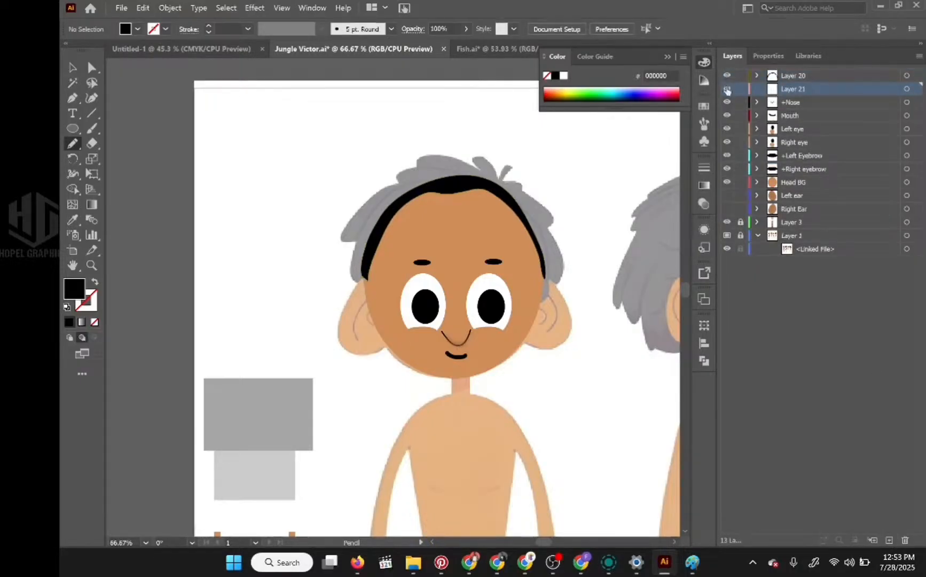
click(835, 76)
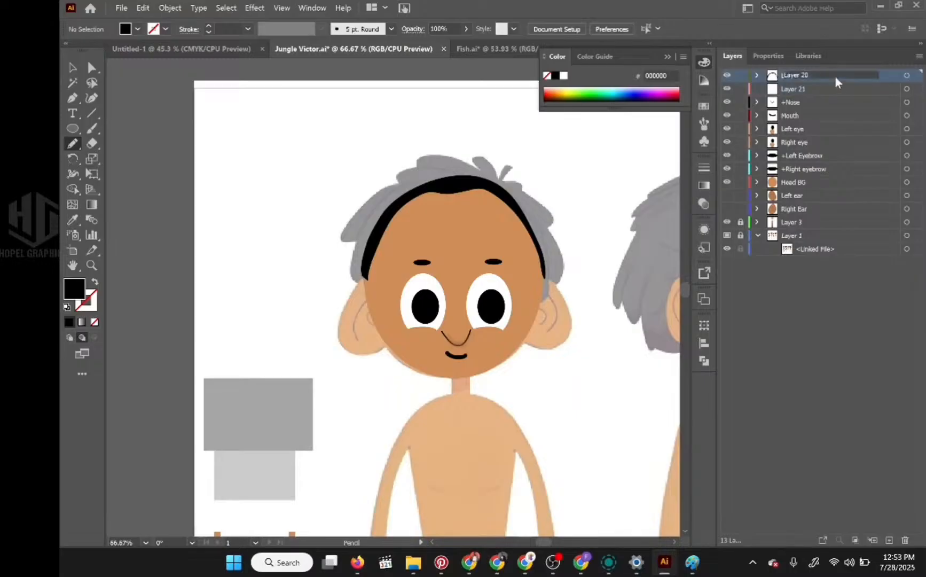
double_click(836, 76)
text(front hair)
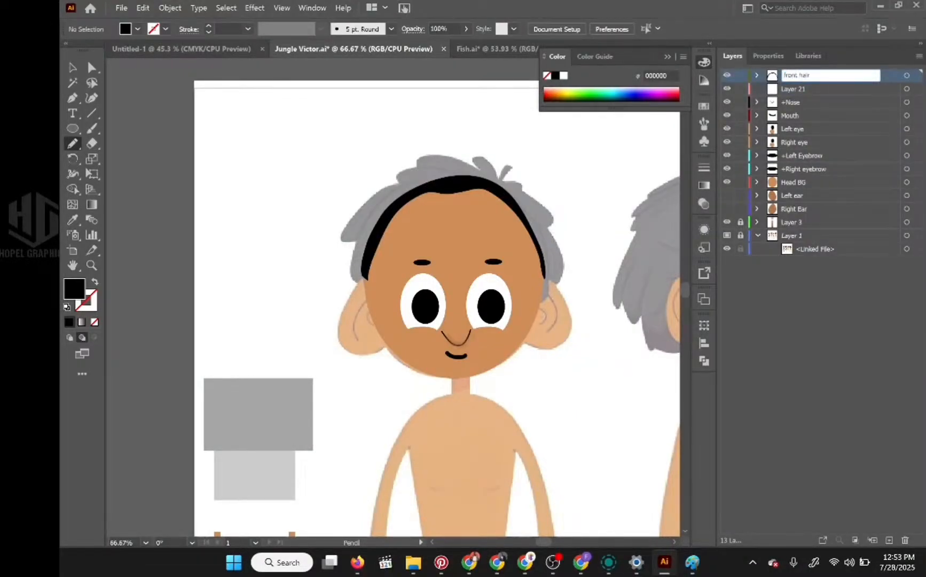
key(Return)
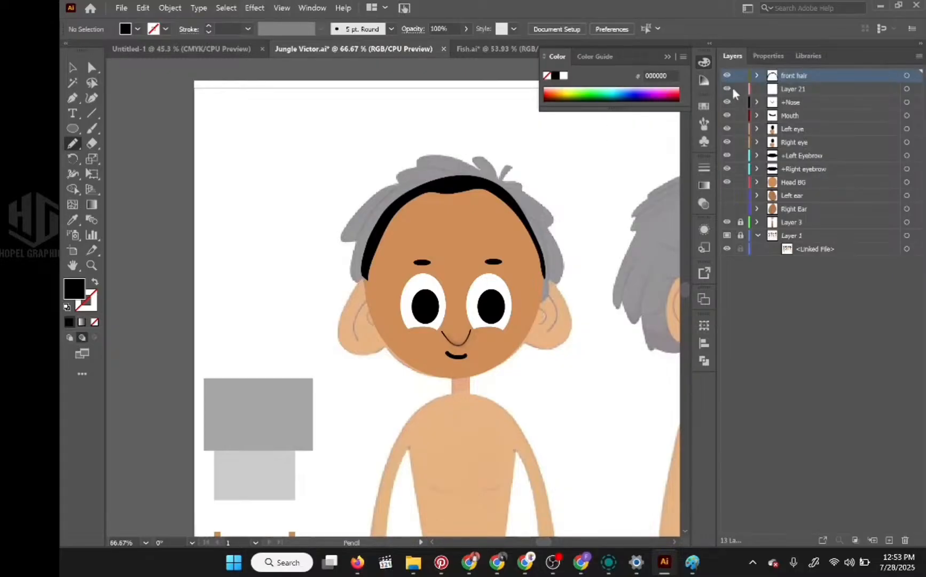
Hide the front hair and Head BG layers to expose the reference hair, and make the new empty layer active
click(726, 75)
click(817, 85)
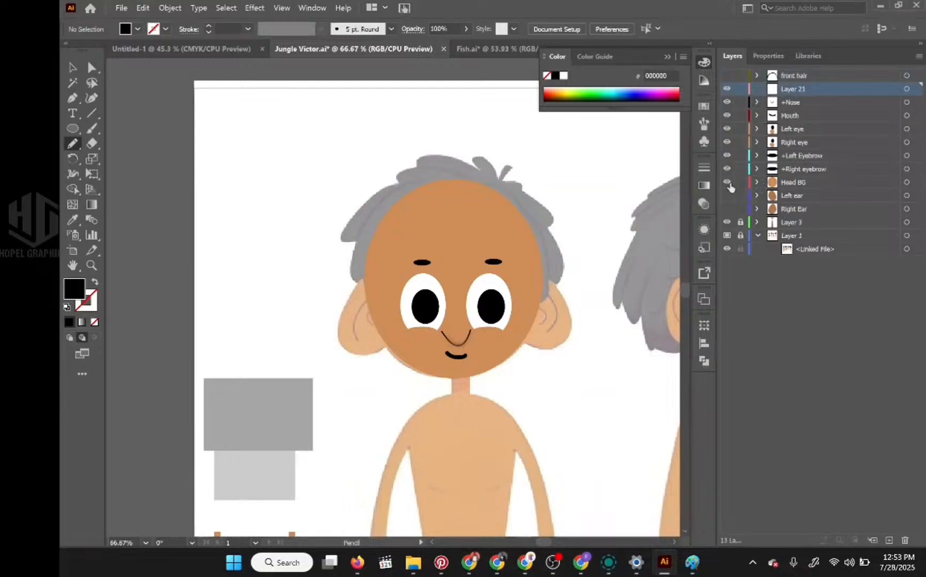
click(727, 182)
Rename the empty layer below front hair as +strand 1
double_click(791, 89)
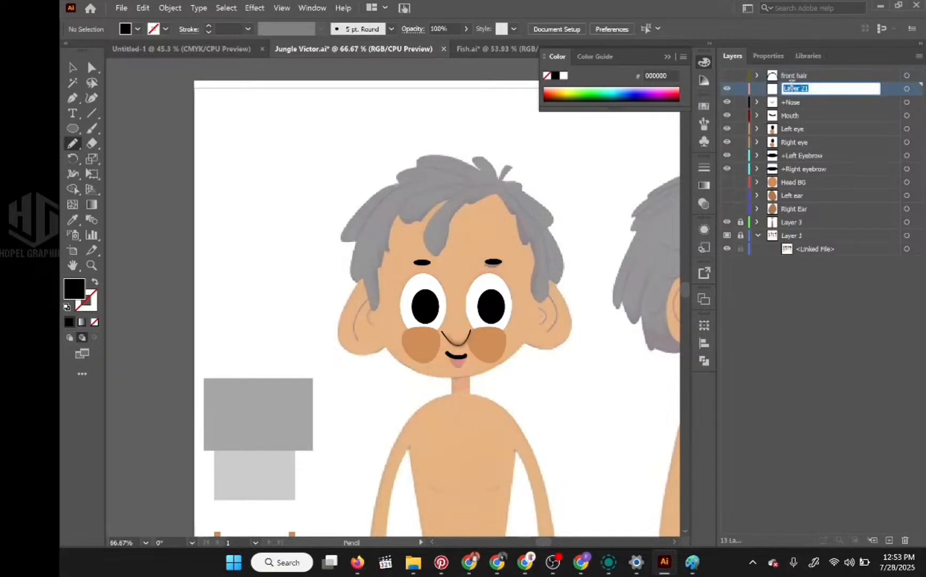
text(strand)
key(Return)
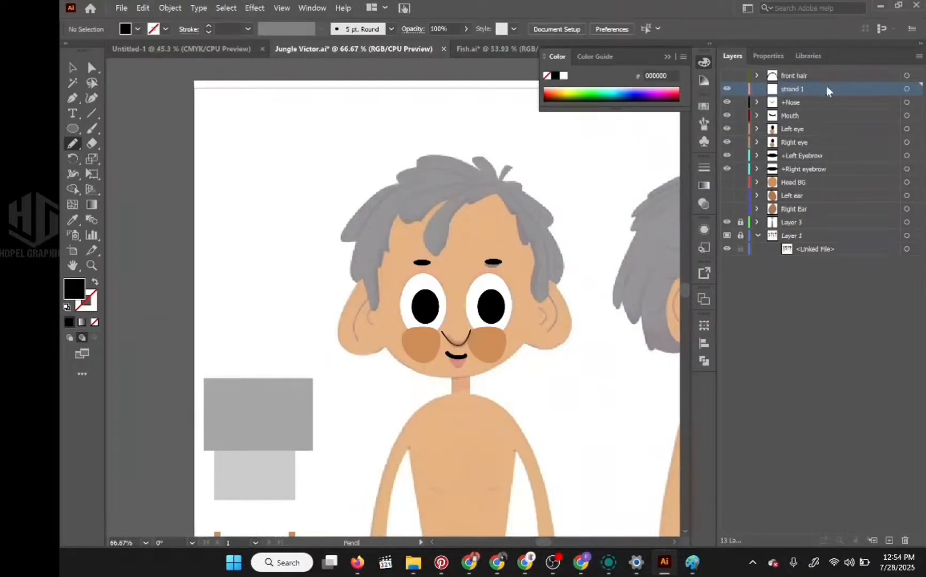
double_click(786, 90)
click(784, 91)
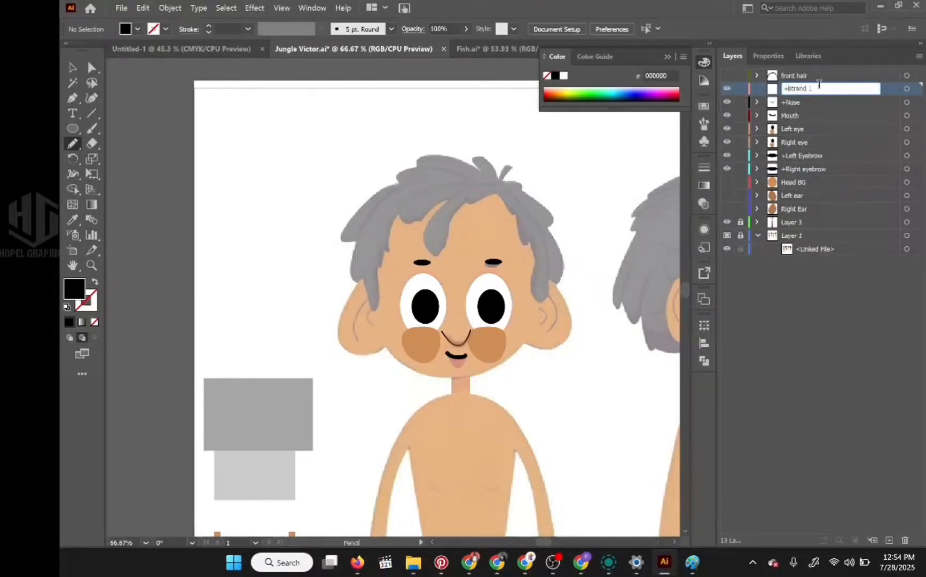
text(+)
key(Return)
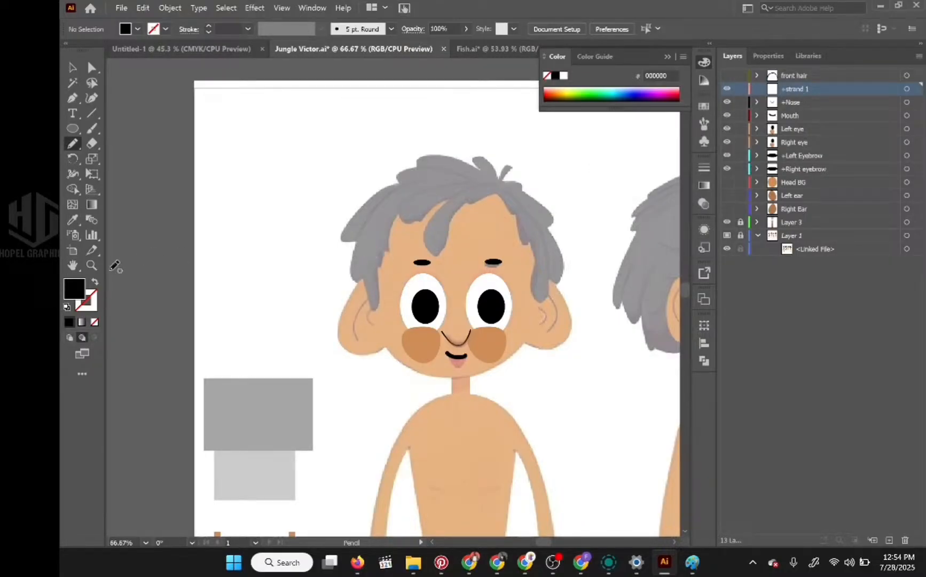
Set the fill colour to the near-black grey 1e1e1d
double_click(79, 290)
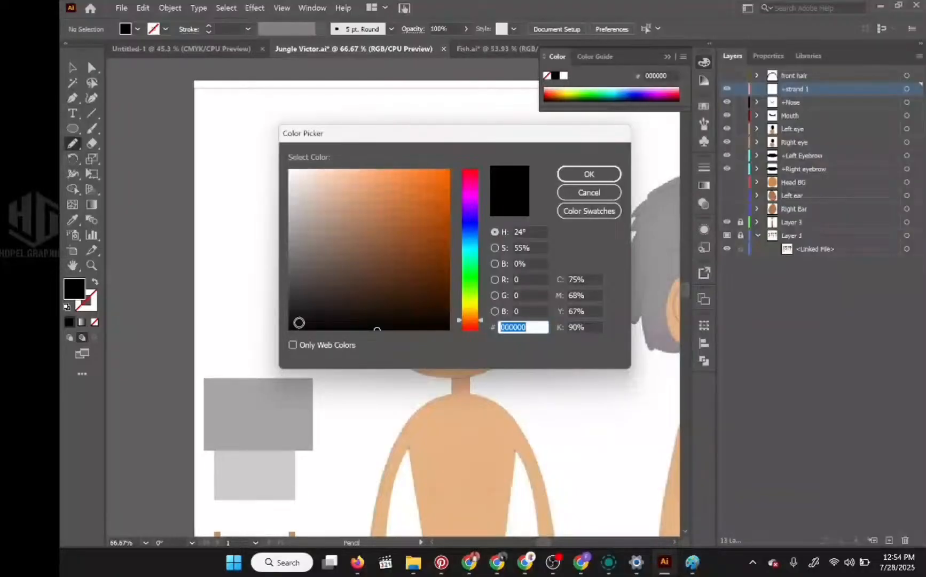
drag(540, 264, 501, 265)
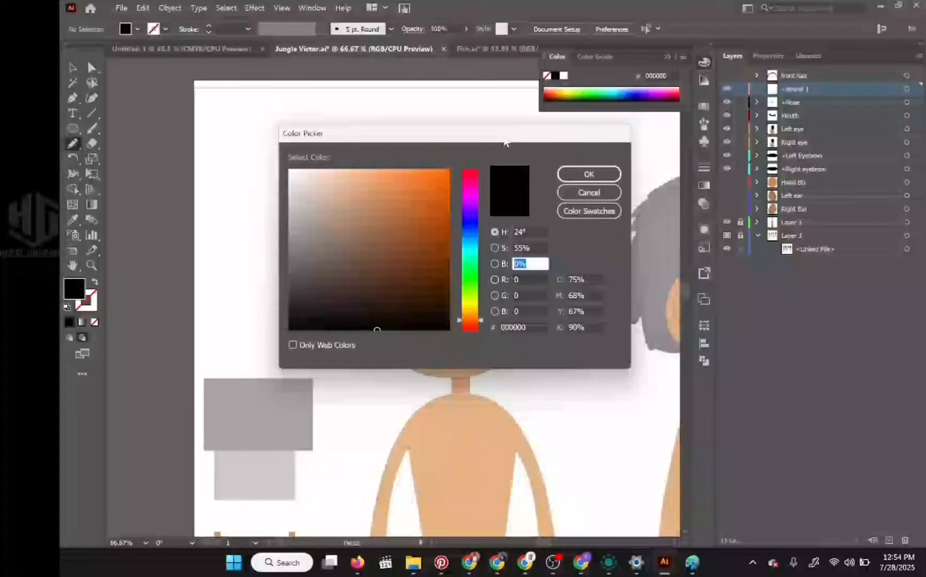
drag(504, 140, 459, 103)
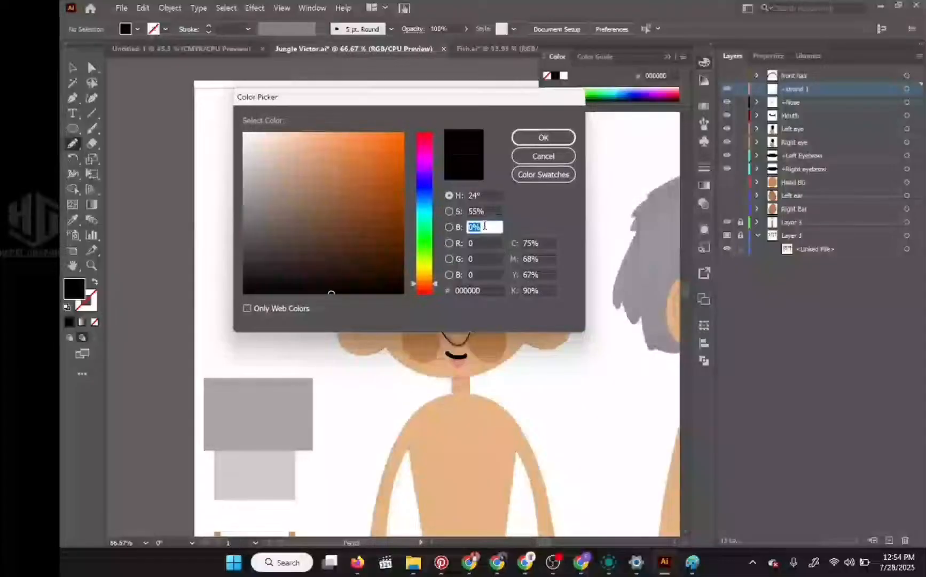
text(30)
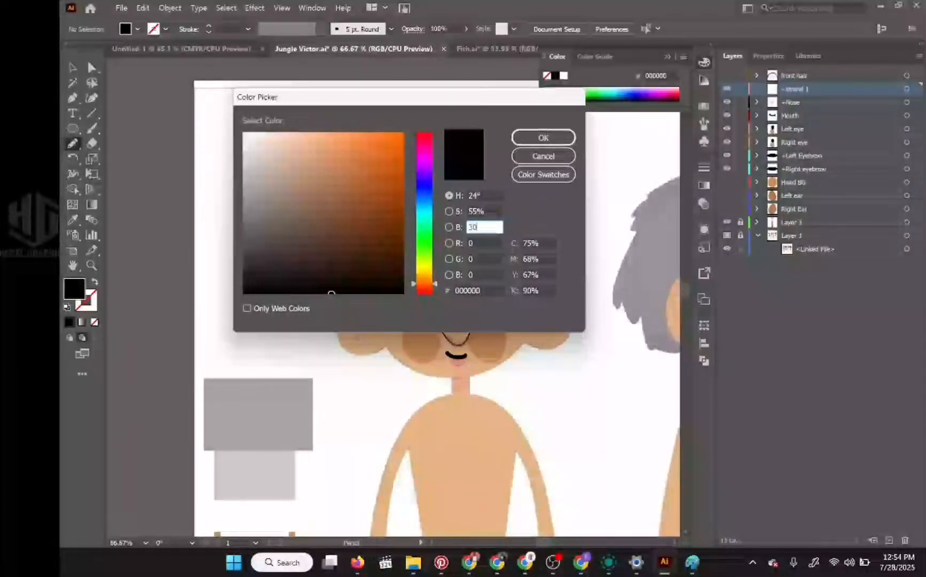
key(Up)
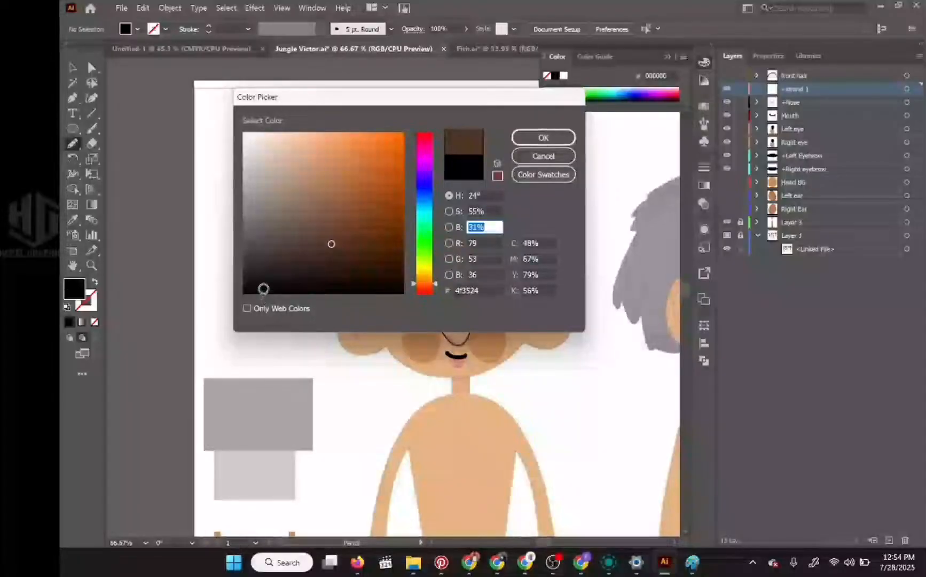
key(Down)
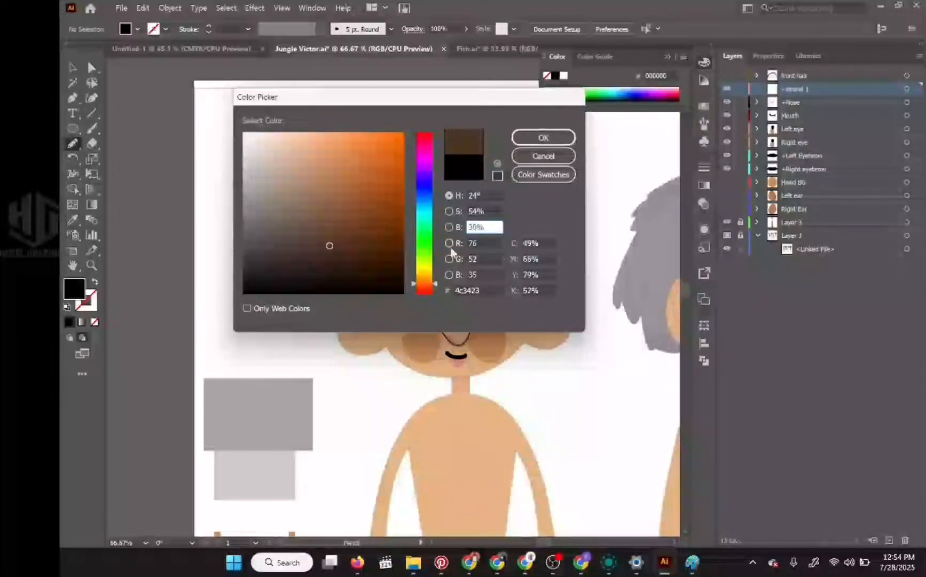
click(248, 275)
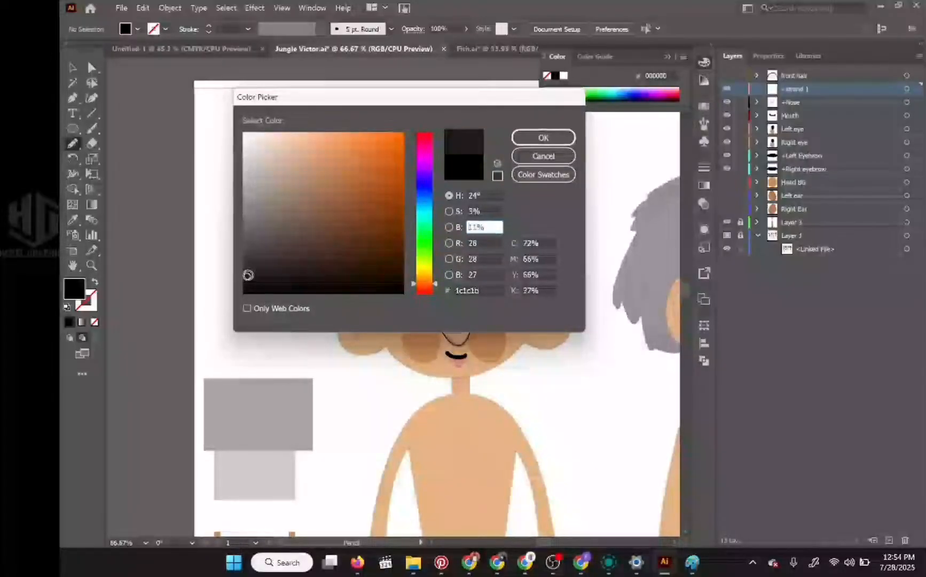
click(245, 275)
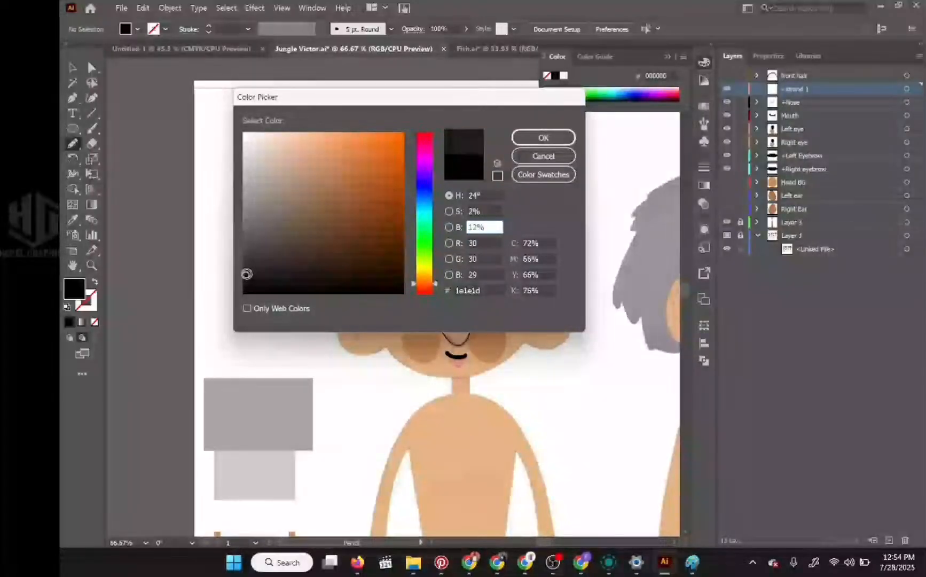
click(543, 138)
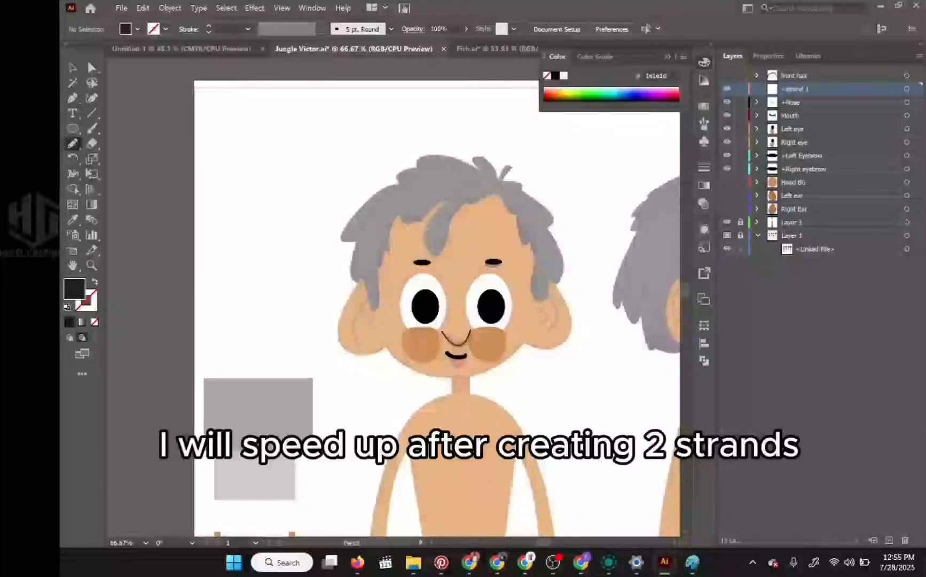
Trace the long curved forelock hanging over the forehead as a closed shape with the Pencil tool on the +strand 1 layer
mouse_move(494, 184)
mouse_down()
mouse_move(446, 201)
mouse_move(423, 245)
mouse_move(446, 236)
mouse_move(458, 210)
mouse_up()
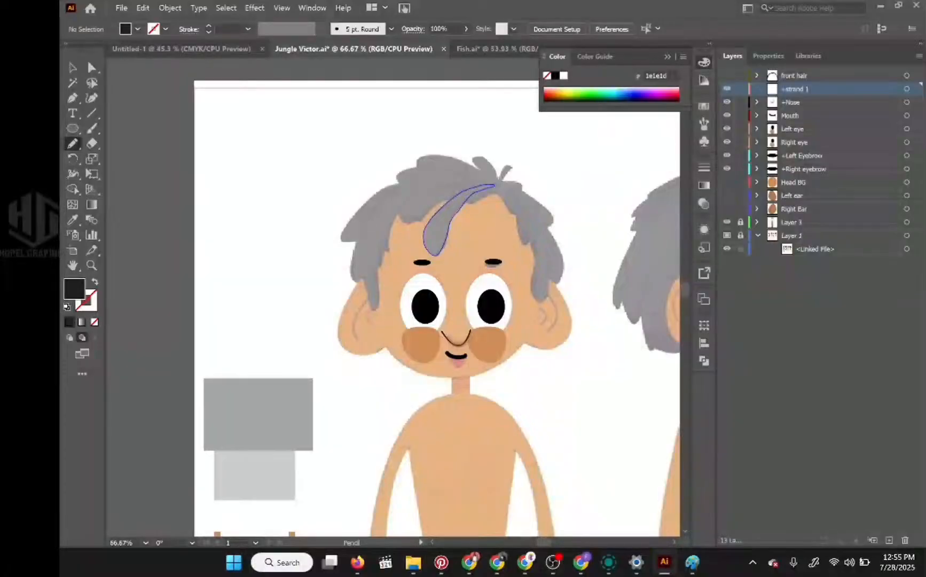
drag(494, 185, 494, 184)
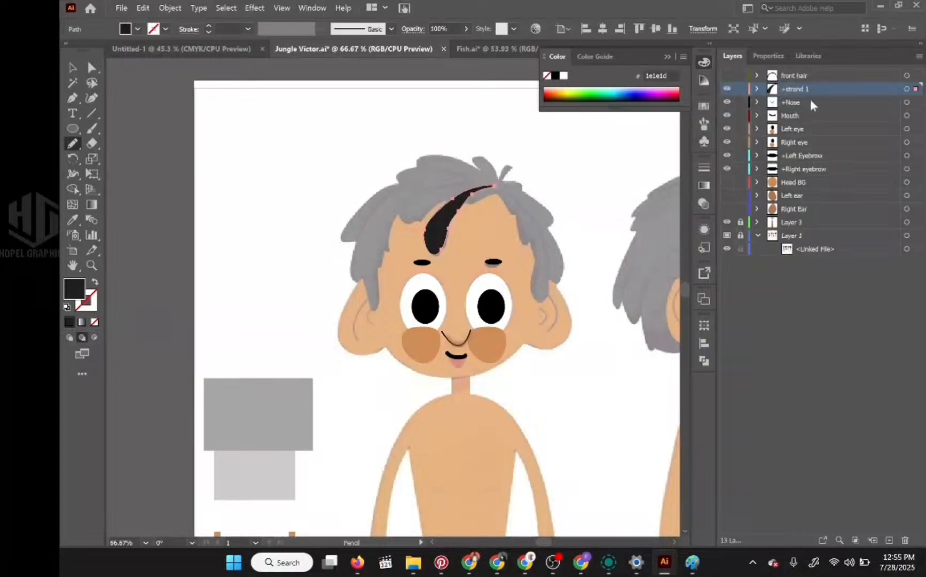
Lock +strand 1 and trace a short second strand beside the forelock's root on a new layer below it, named +Strand 2
click(888, 540)
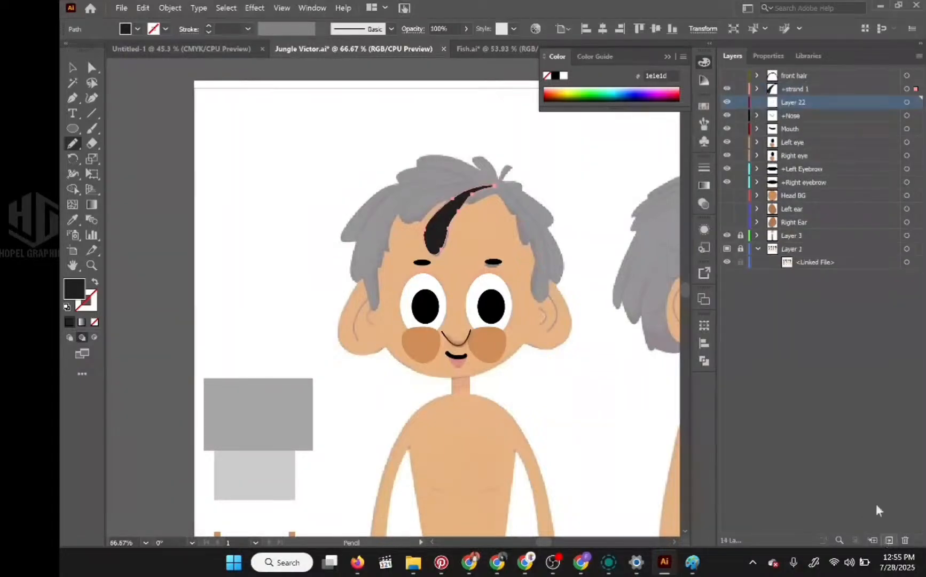
click(740, 89)
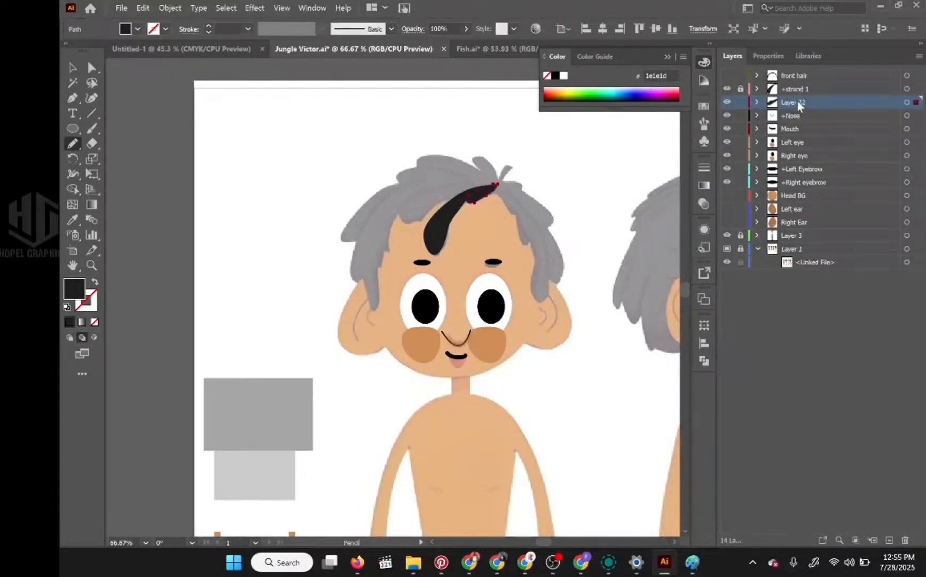
double_click(797, 103)
text(+Stran)
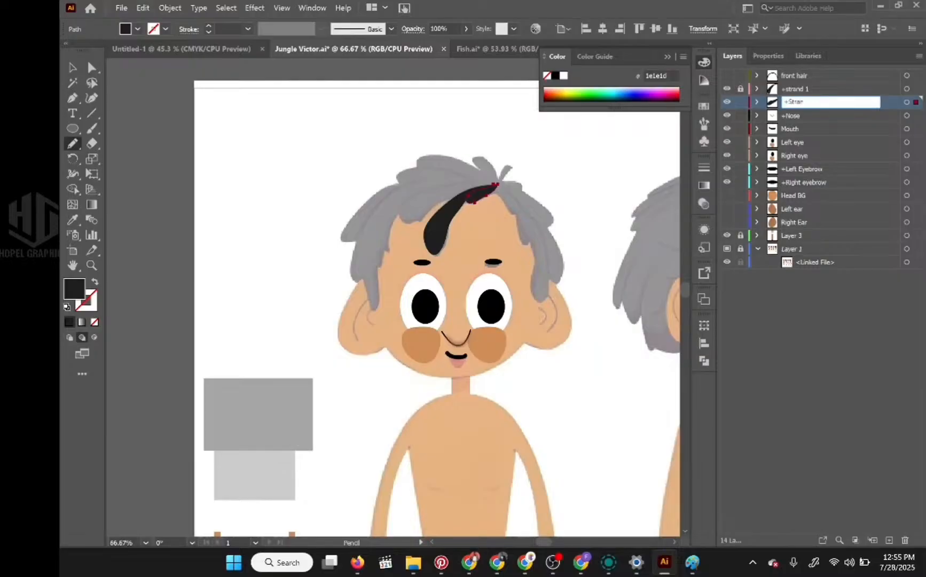
text(d 2)
key(Return)
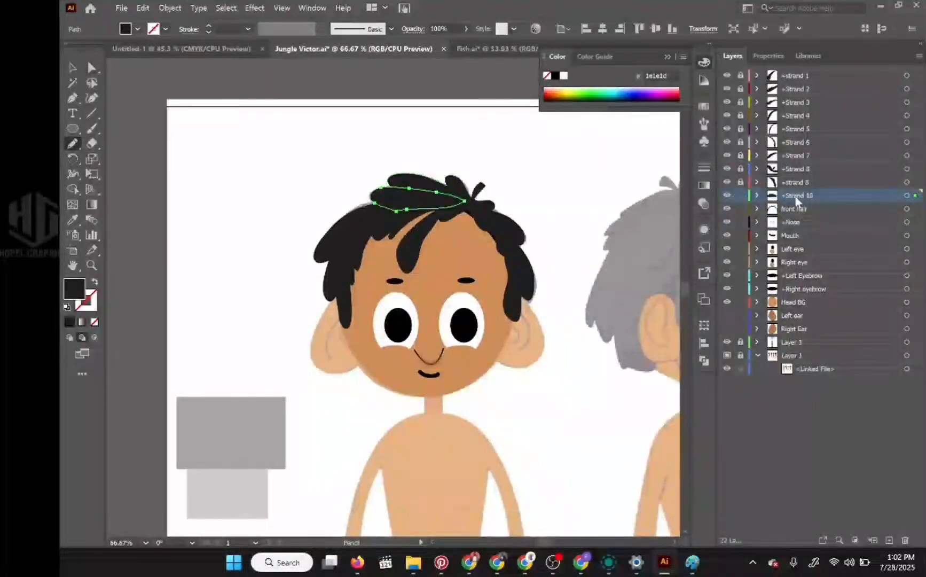
Check the contents of the +Strand 10 layer and clear the selection of its path
click(756, 195)
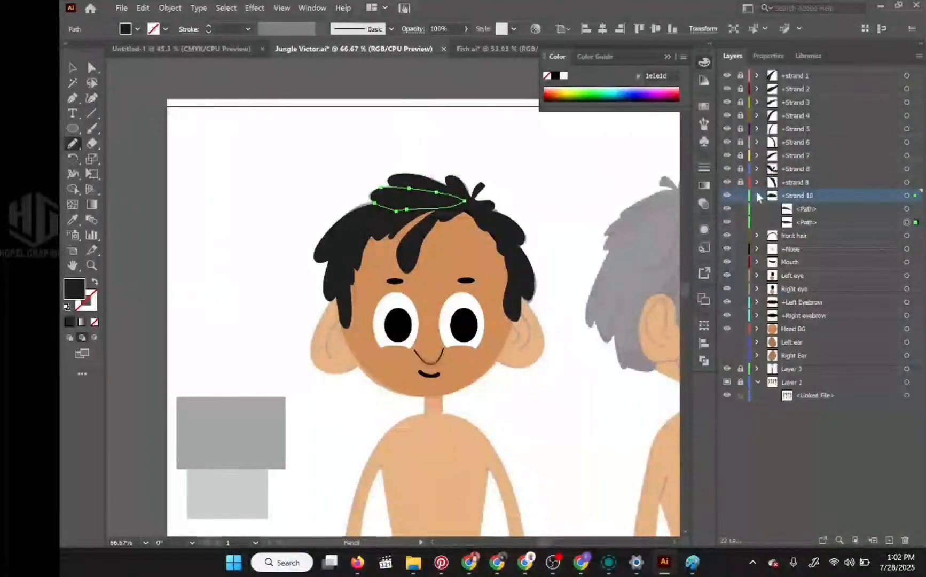
click(757, 196)
click(92, 68)
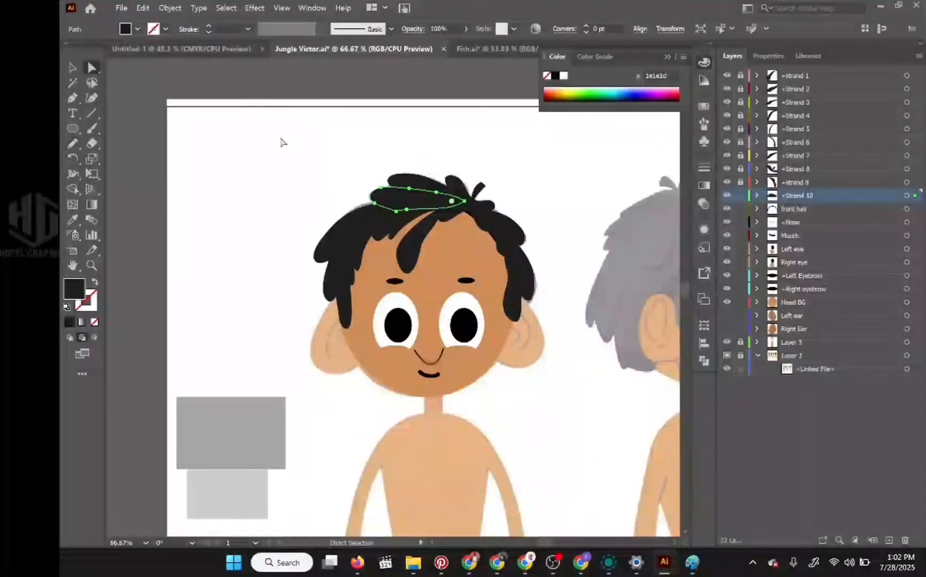
click(283, 142)
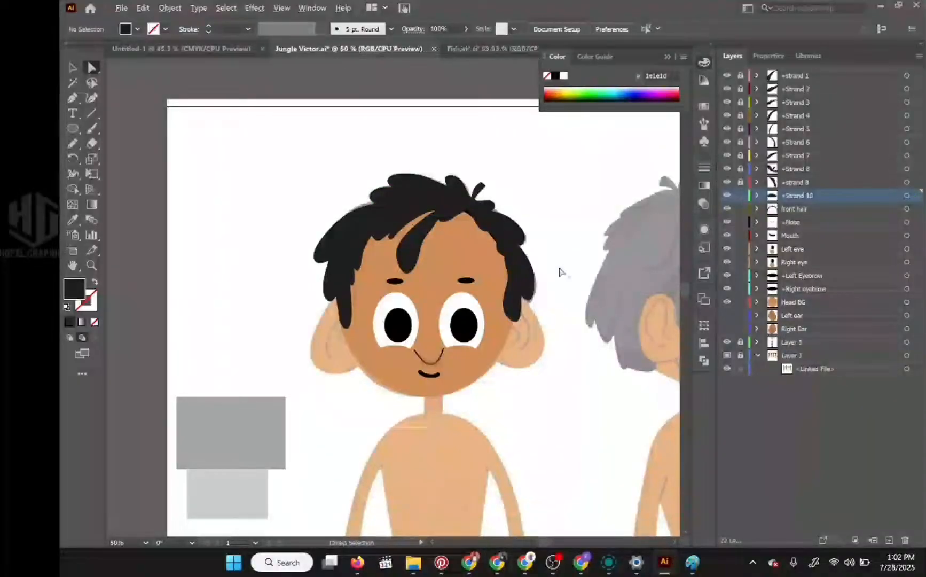
scroll(558, 271, down, 1)
drag(554, 264, 493, 199)
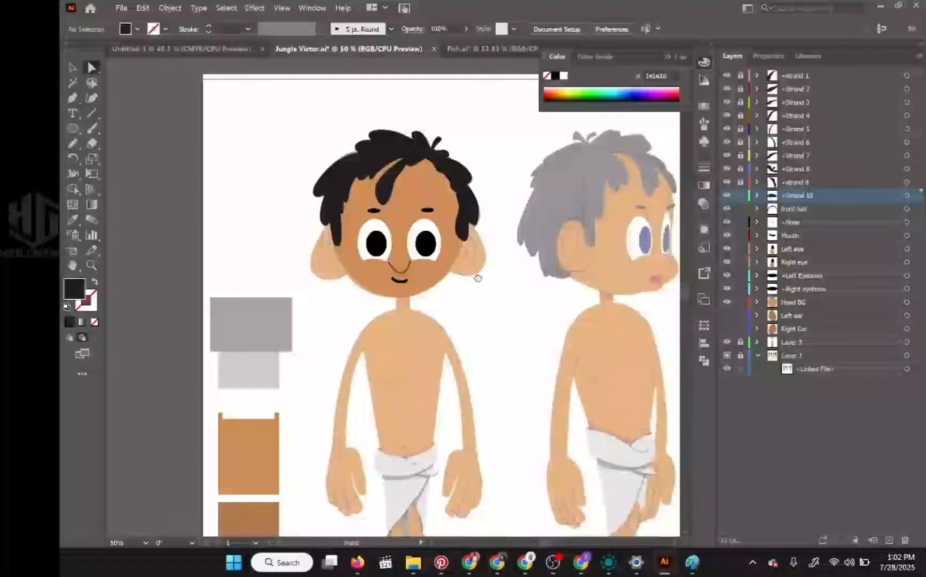
scroll(487, 263, down, 3)
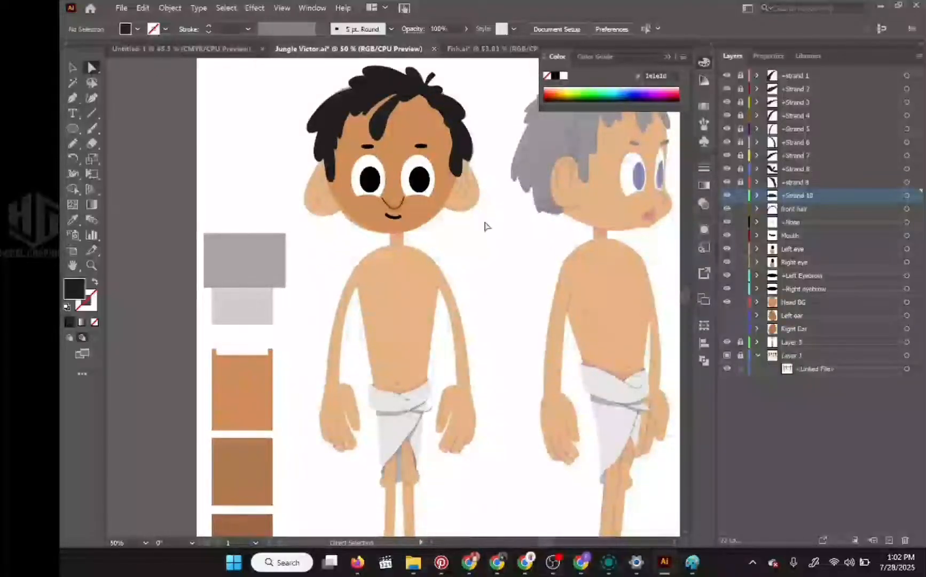
Add a new layer above +strand 1 and nest all the strand layers, from +strand 1 to +Strand 10, inside it
click(836, 75)
click(888, 541)
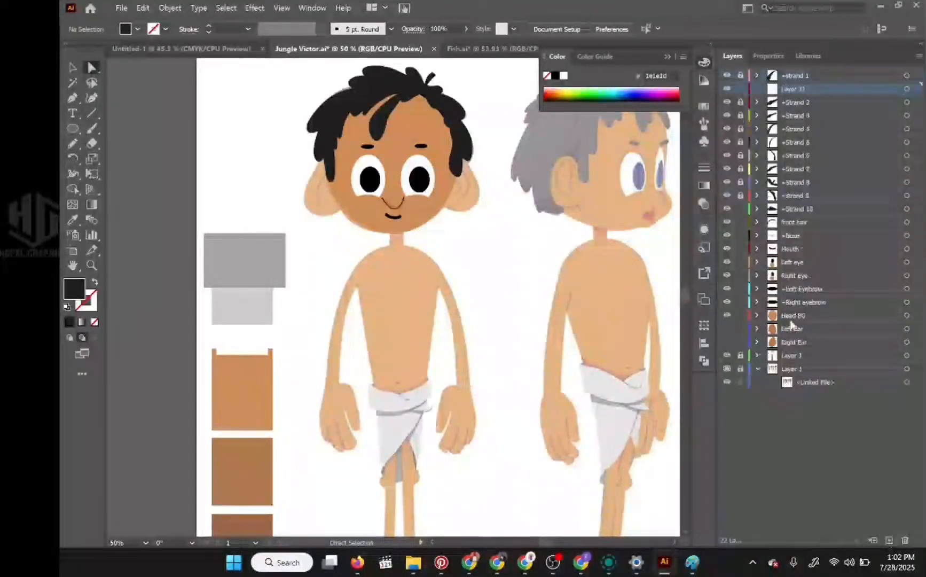
drag(812, 88, 814, 68)
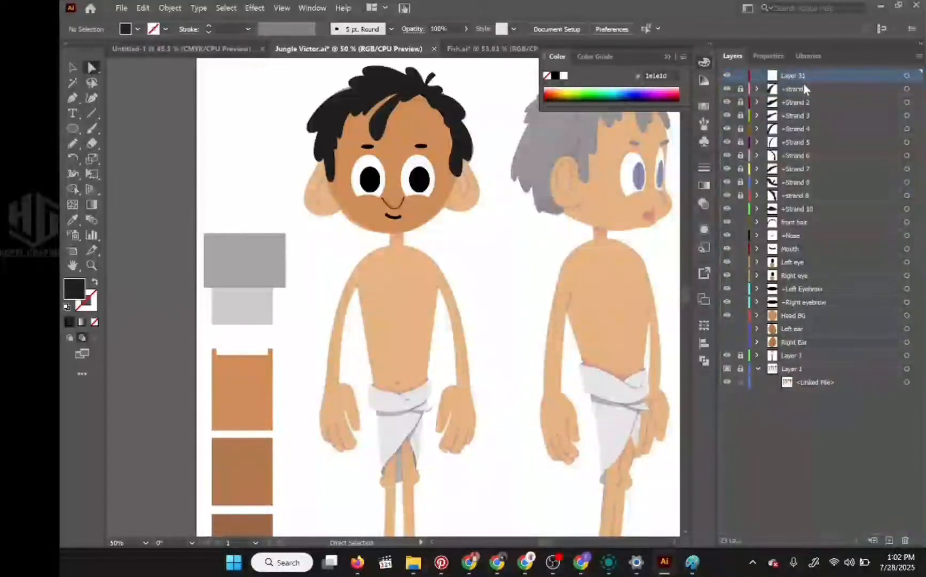
click(796, 209)
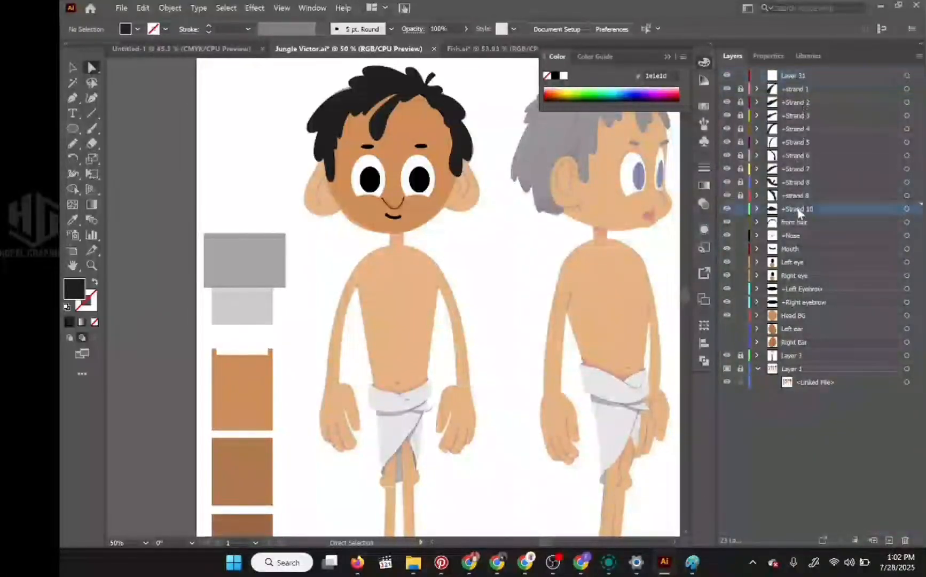
shift+click(803, 84)
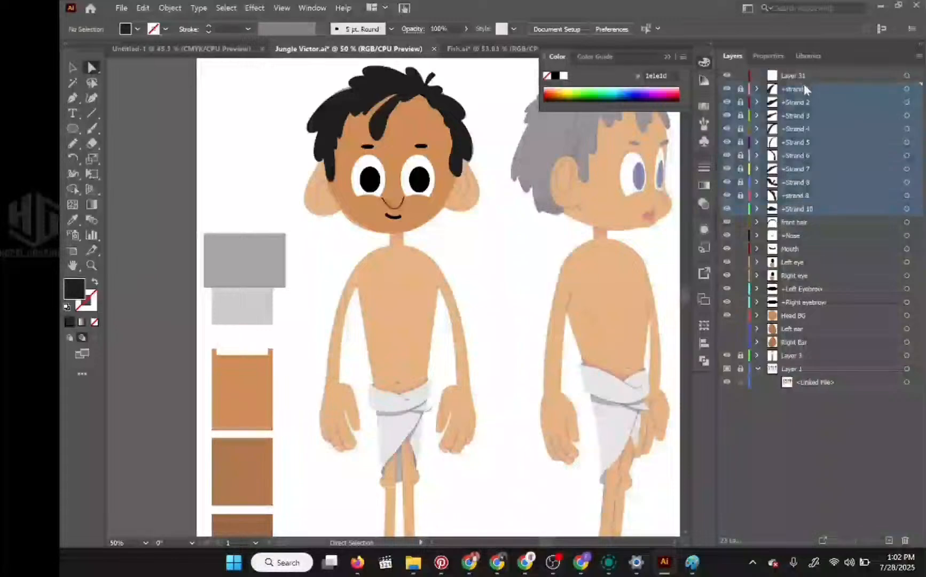
shift+click(803, 76)
drag(802, 75, 803, 77)
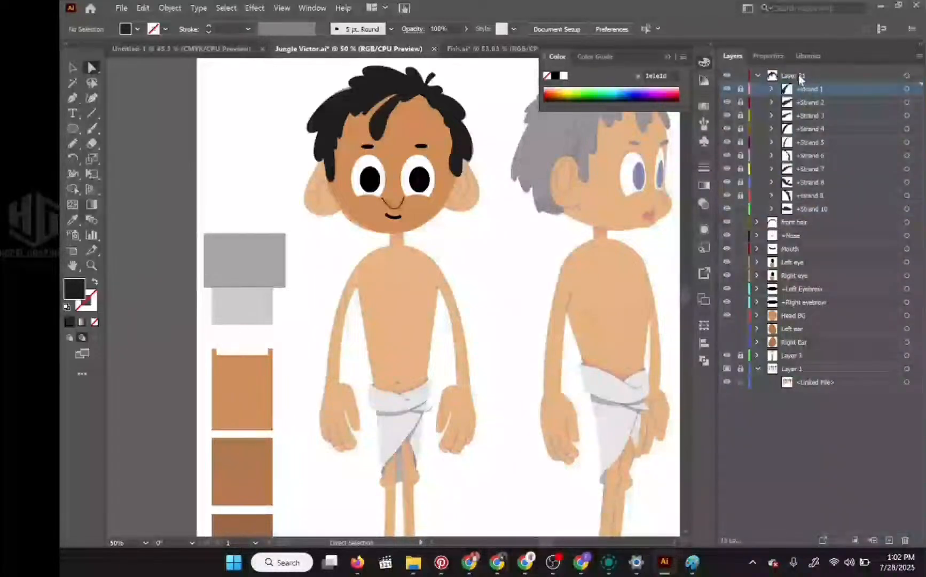
Rename the parent layer of the strands as Hair
double_click(805, 76)
text(Hai)
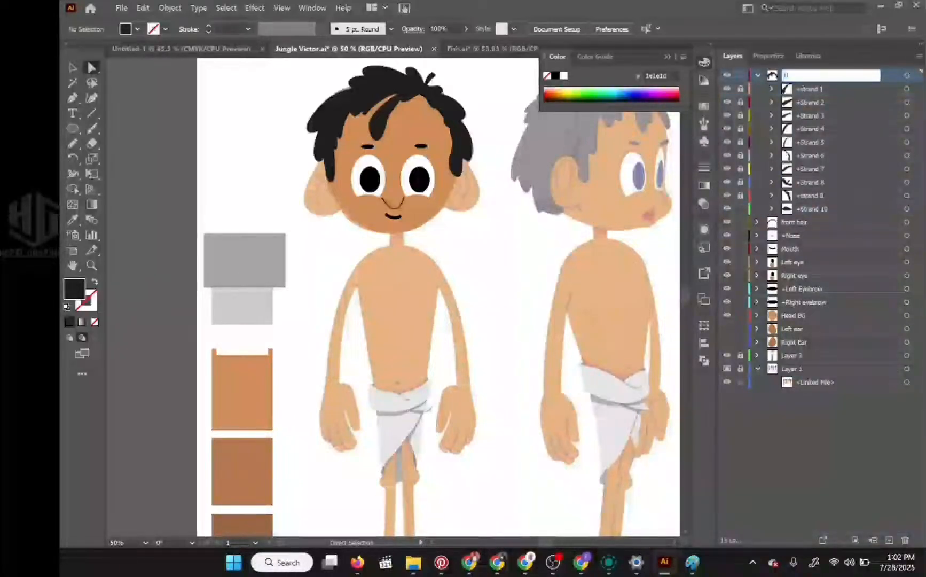
text(r)
key(Return)
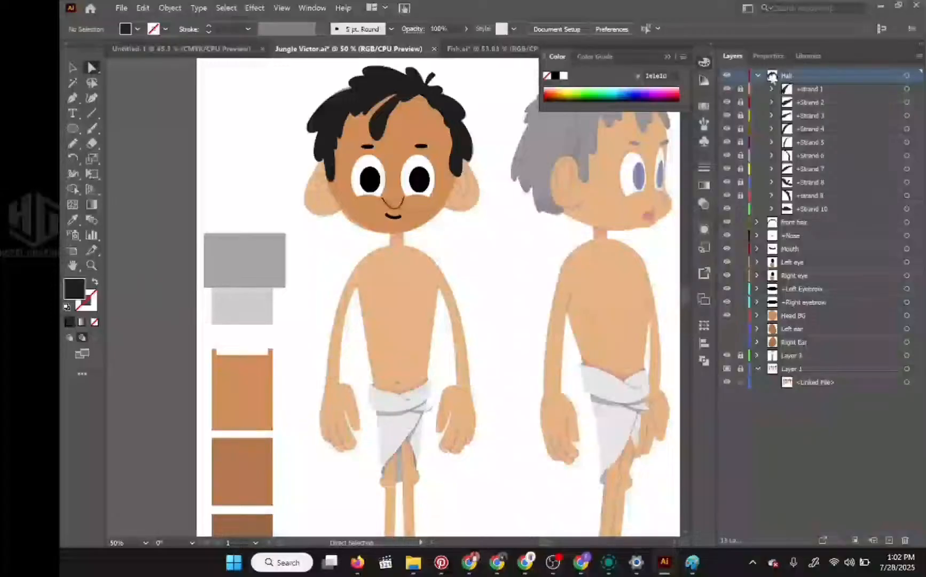
Unlock all the locked strand sublayers inside Hair and collapse the Hair layer
click(758, 76)
click(758, 76)
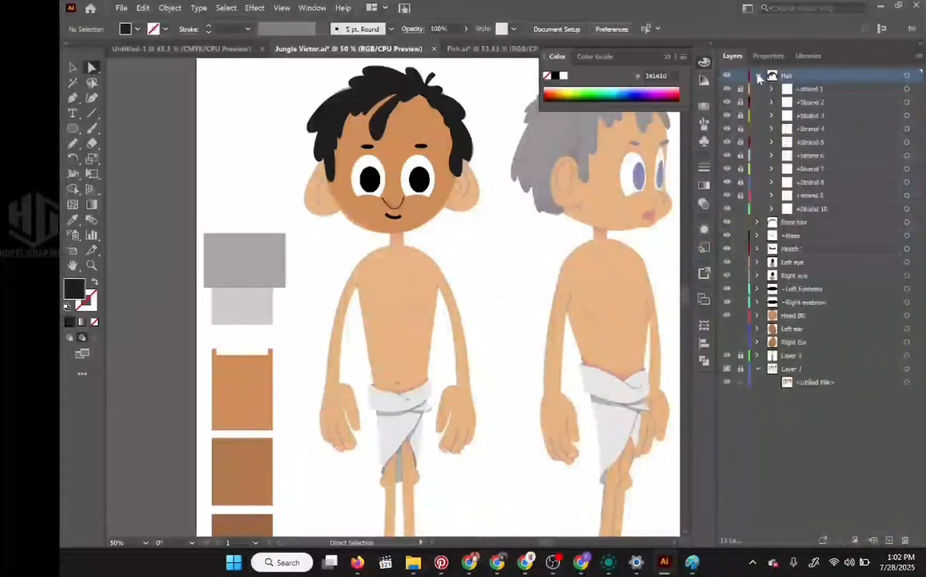
drag(740, 90, 739, 202)
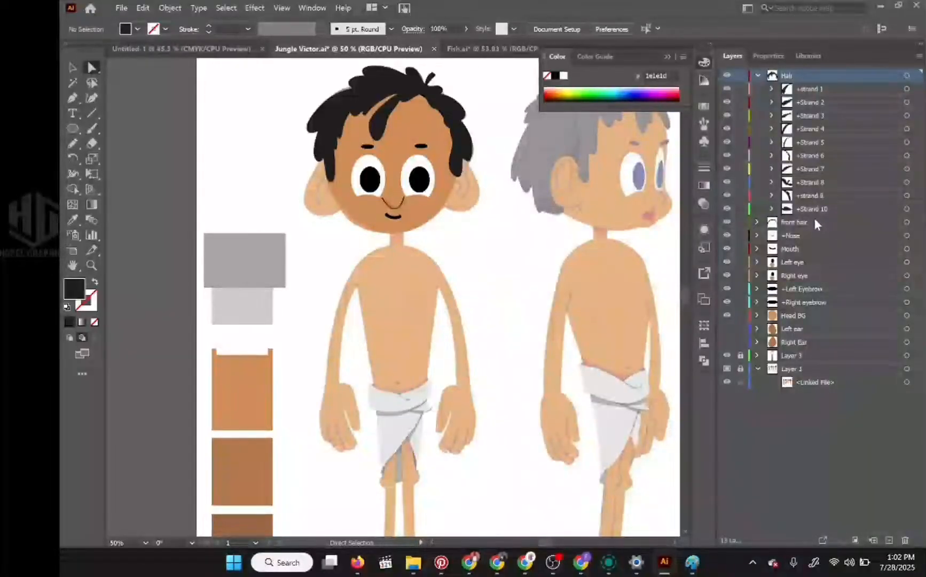
click(757, 76)
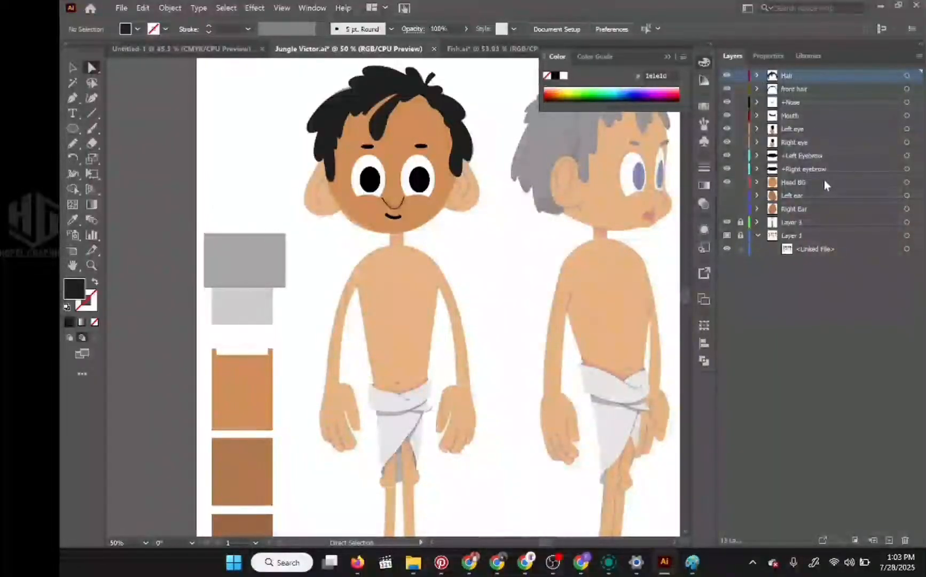
Show the Left ear and Right Ear layers and hide Layer 1 with the reference image
click(727, 195)
click(727, 209)
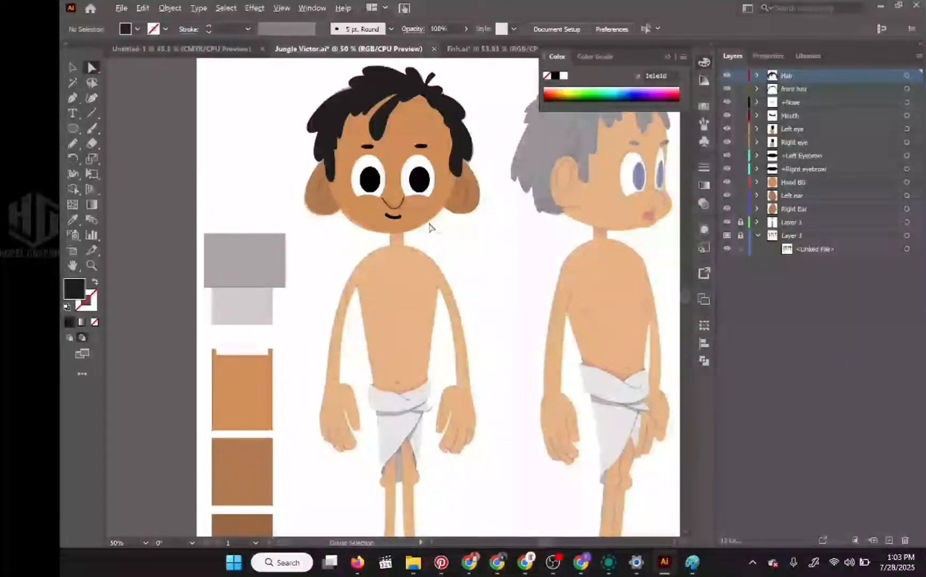
scroll(430, 230, down, 3)
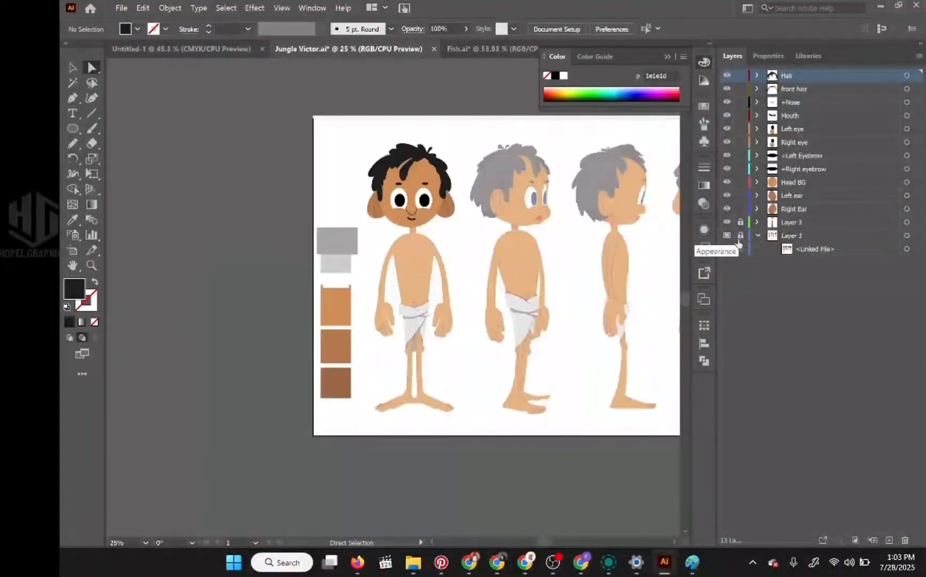
click(726, 236)
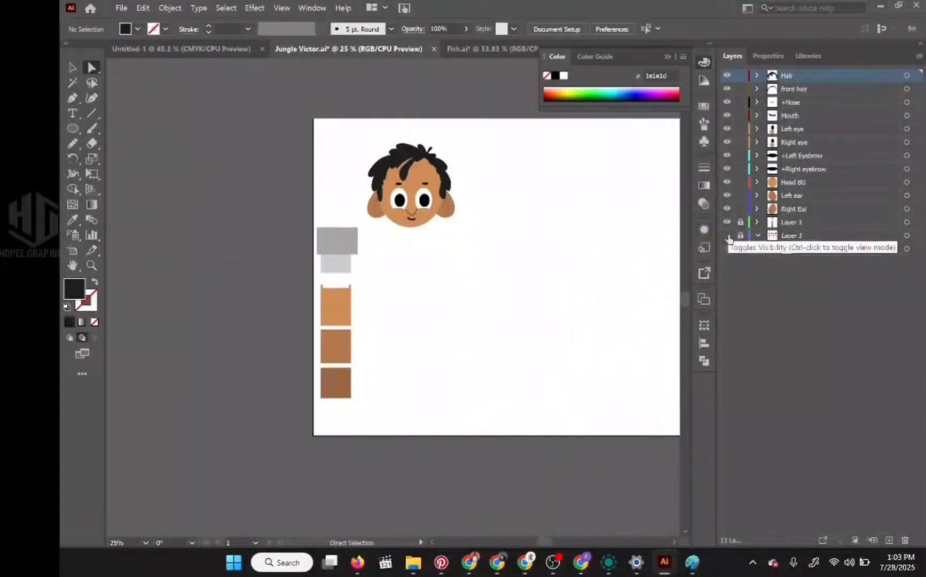
Check the drawn head without the reference image and save the document
scroll(445, 202, up, 2)
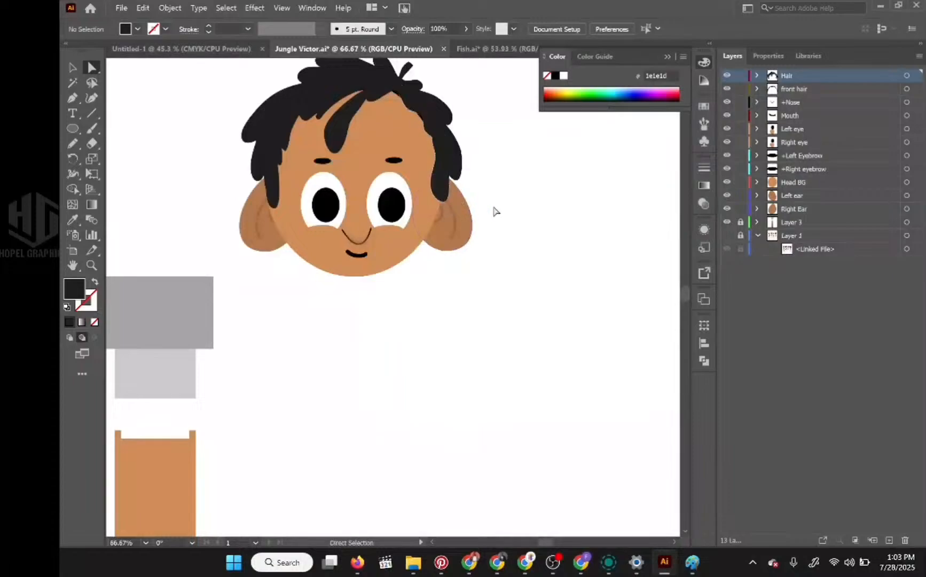
scroll(496, 208, down, 2)
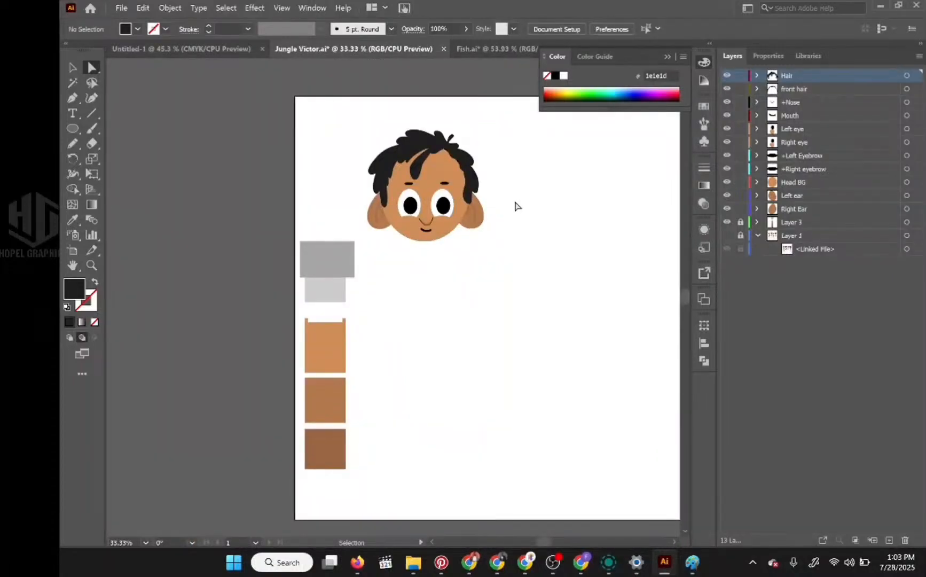
key(ctrl+s)
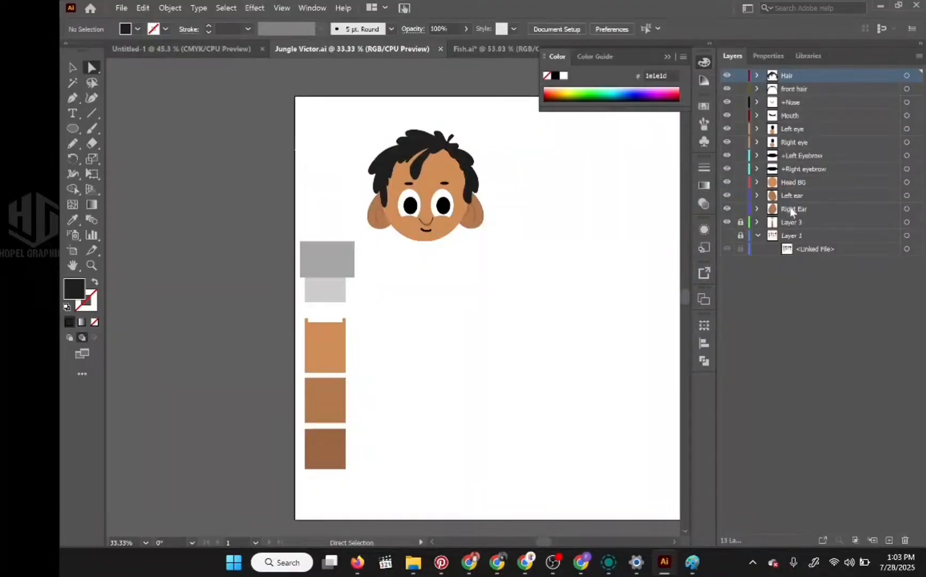
Add a new layer above Hair and nest all the head layers, from Hair down to Right Ear, inside it
click(889, 540)
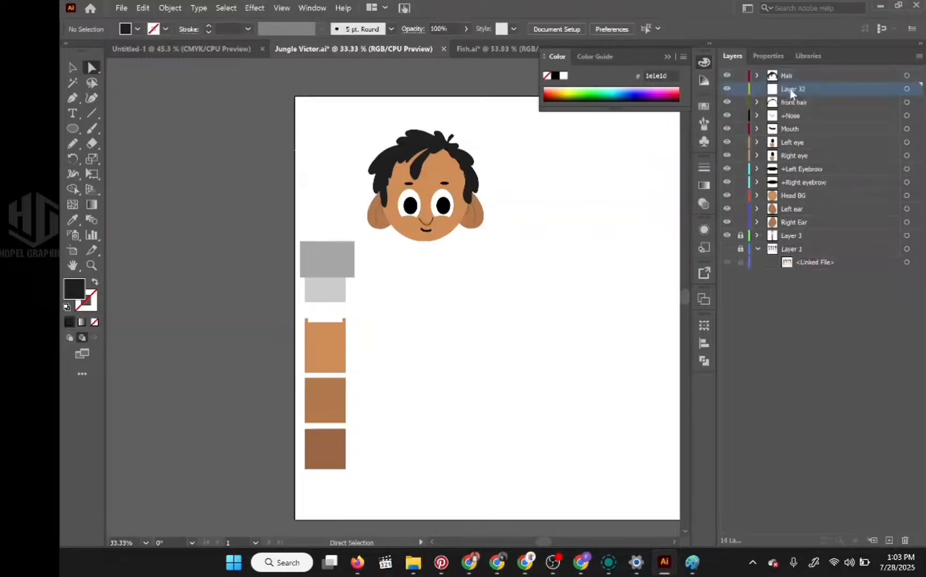
drag(796, 80, 800, 67)
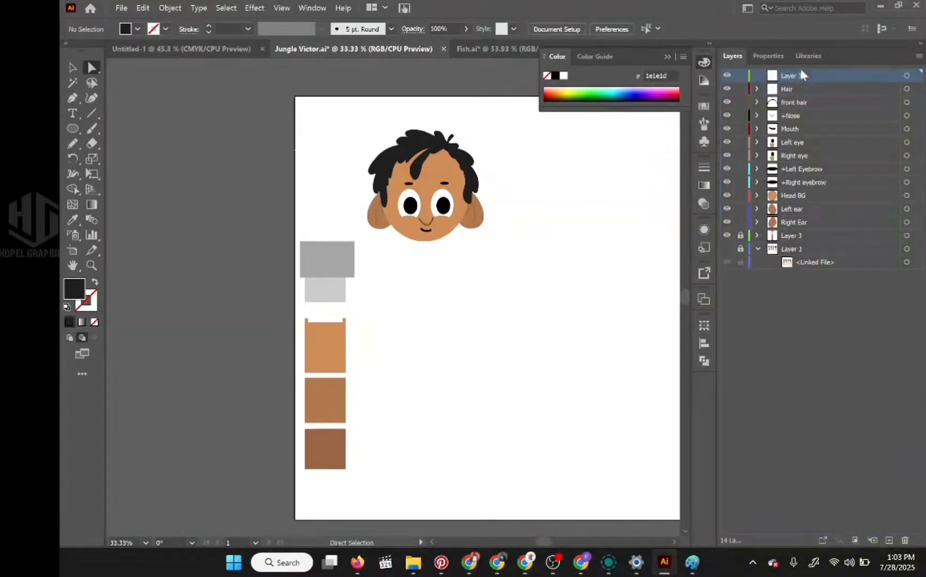
click(796, 89)
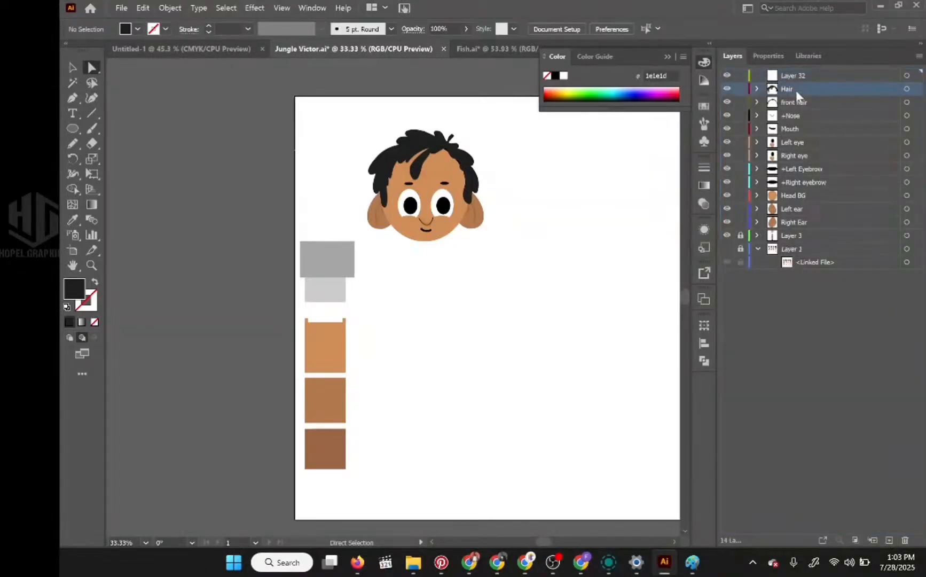
click(792, 220)
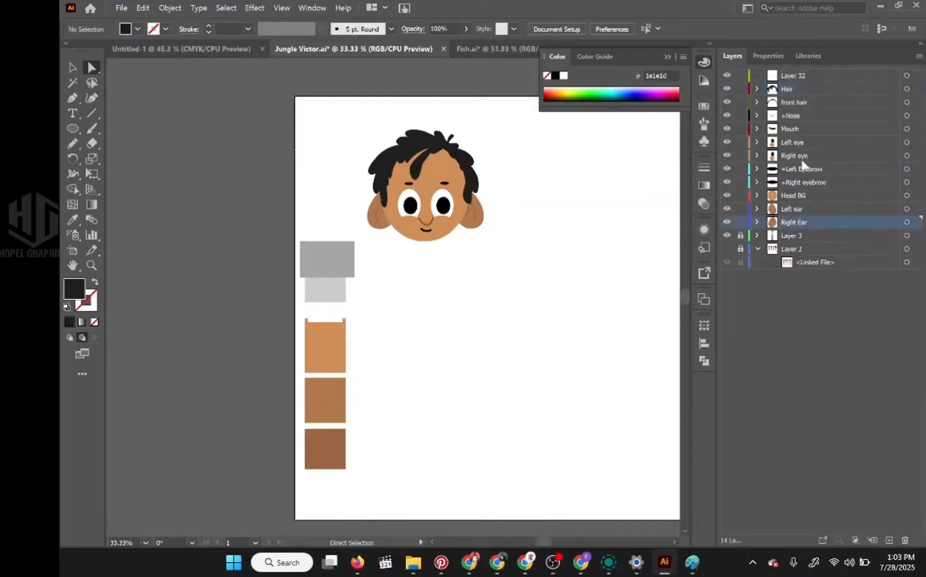
shift+click(796, 88)
drag(796, 86, 797, 74)
Rename the parent layer of the face parts as Head, collapse it and save the document
double_click(797, 75)
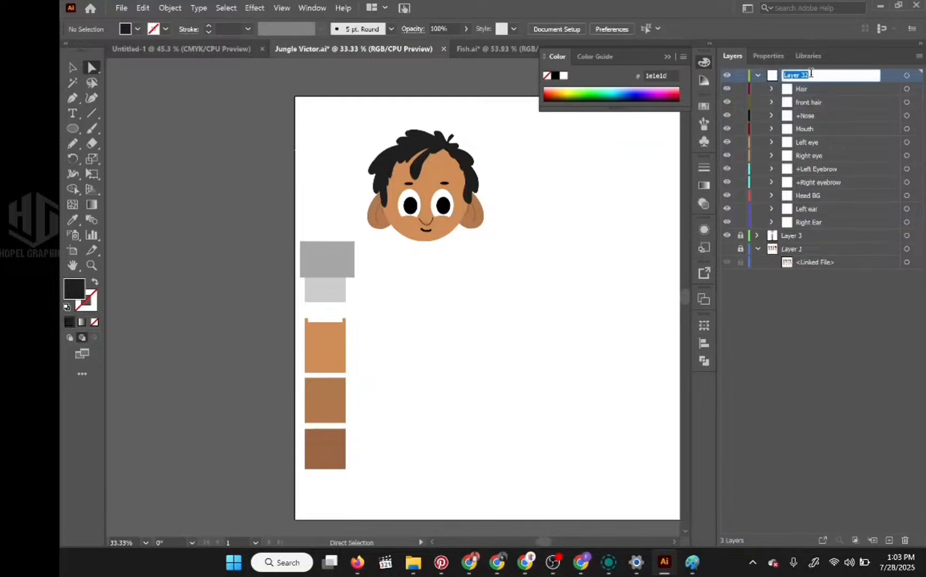
text(Head)
key(Return)
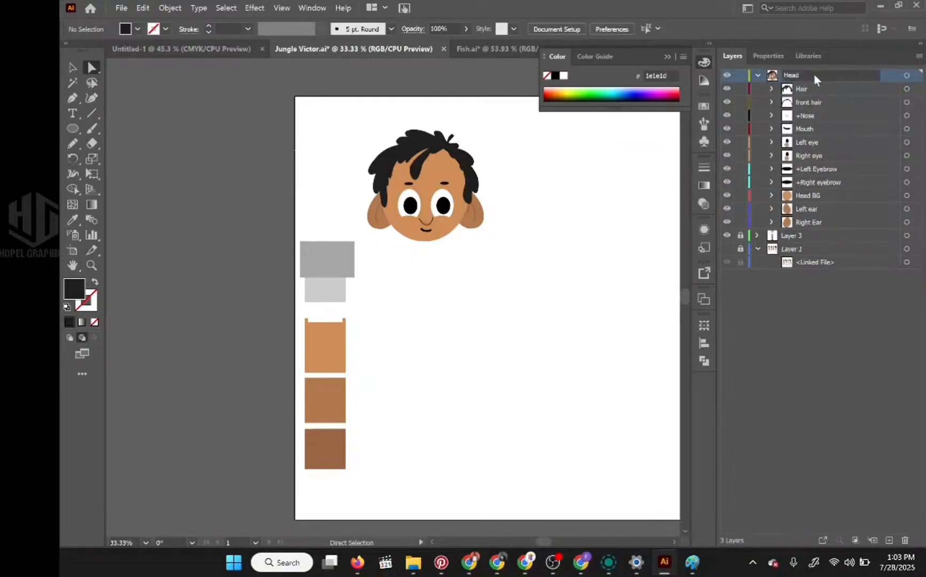
click(759, 75)
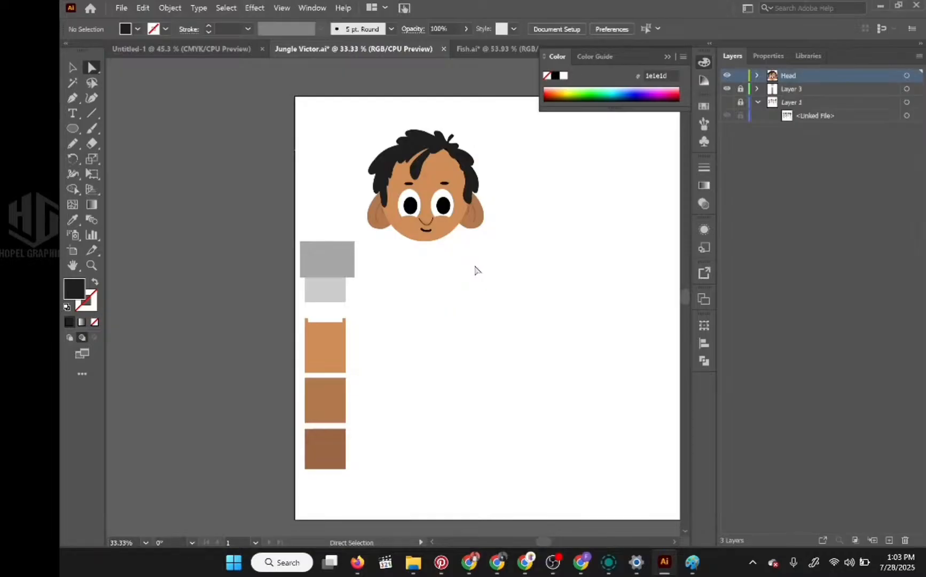
key(v)
key(ctrl+s)
key(a)
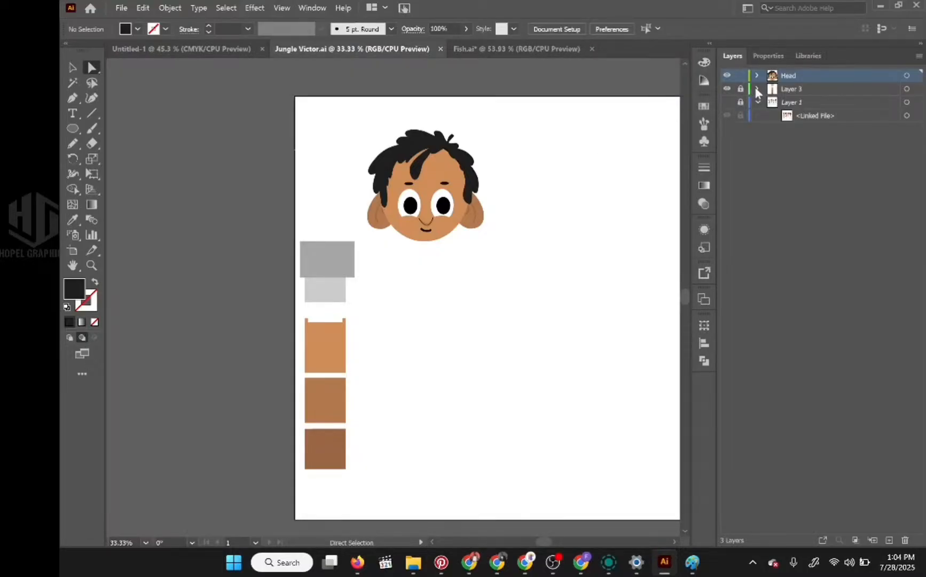
Show the reference image on Layer 1 again and add a new layer directly below Layer 3
click(727, 102)
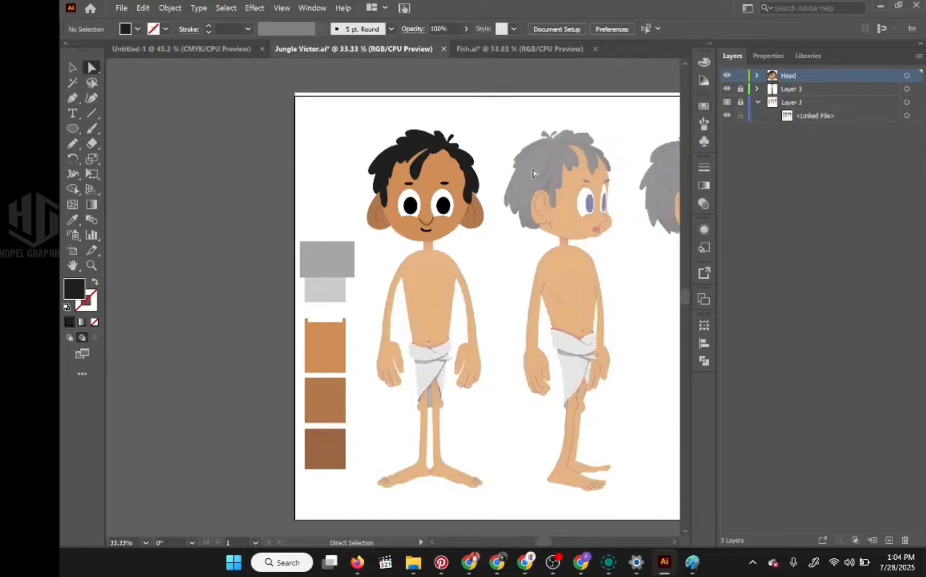
drag(434, 266, 450, 206)
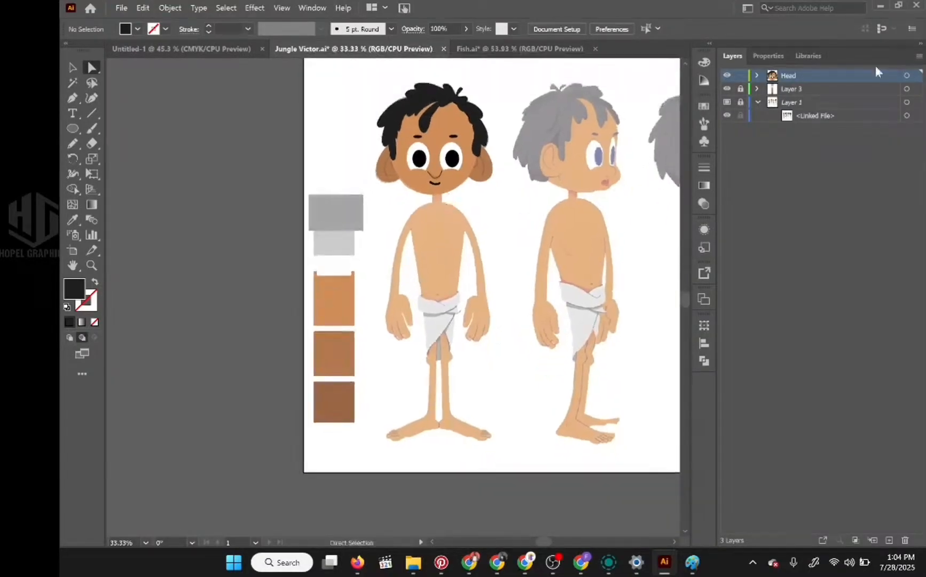
click(829, 93)
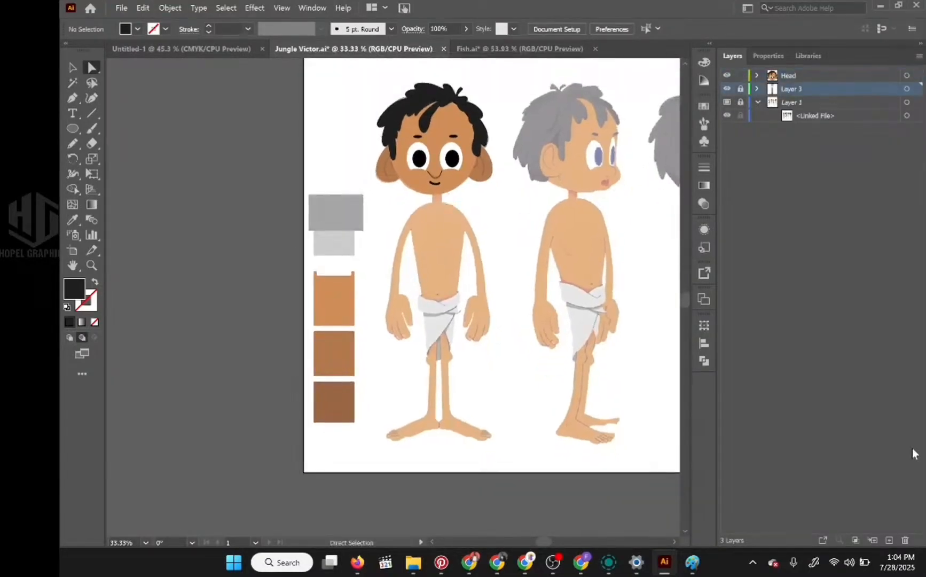
click(889, 540)
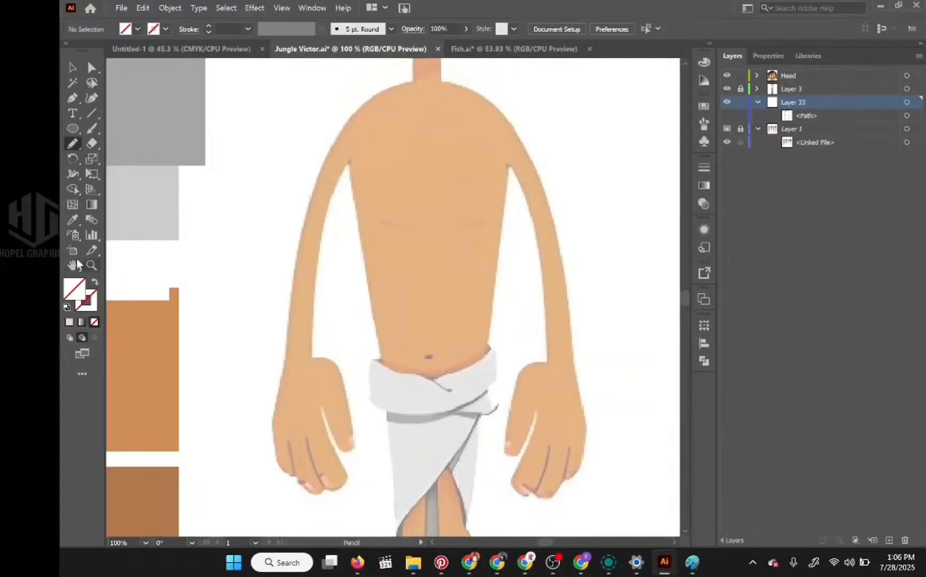
Sample the lightest brown skin swatch with the Eyedropper as the fill colour and return to the Pencil tool
click(73, 219)
click(156, 343)
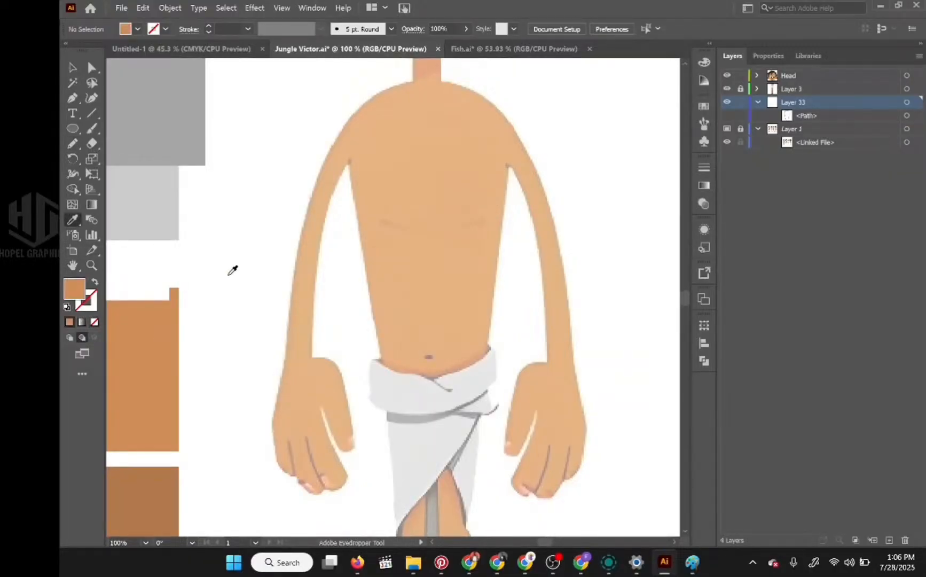
key(n)
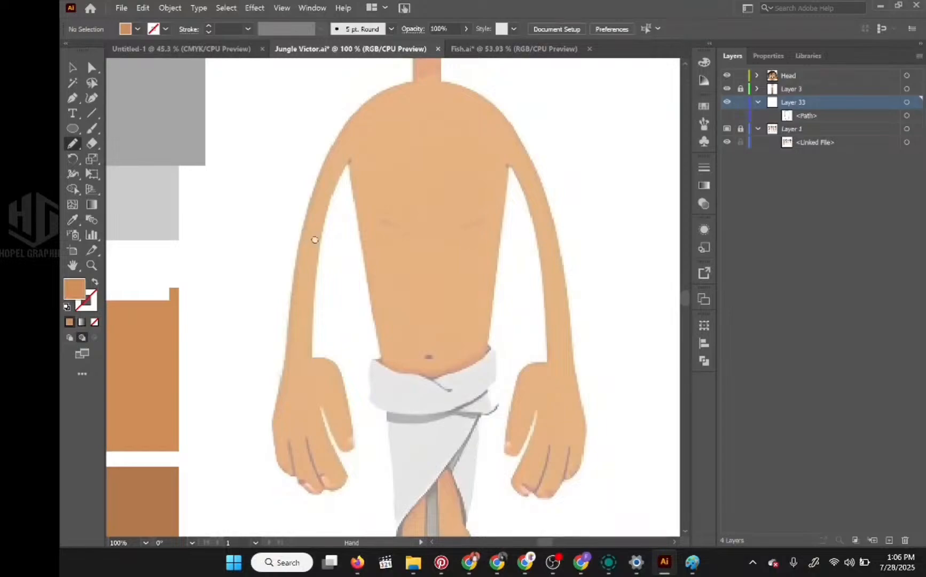
Trace the torso from the neck base down into the waistcloth as a closed brown shape with the Pencil tool
drag(314, 240, 357, 295)
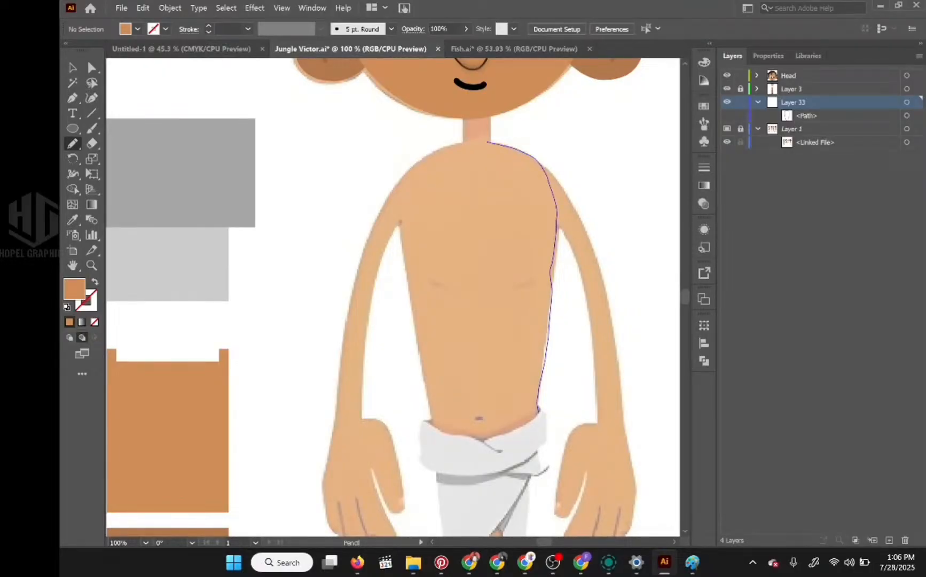
drag(421, 162, 395, 193)
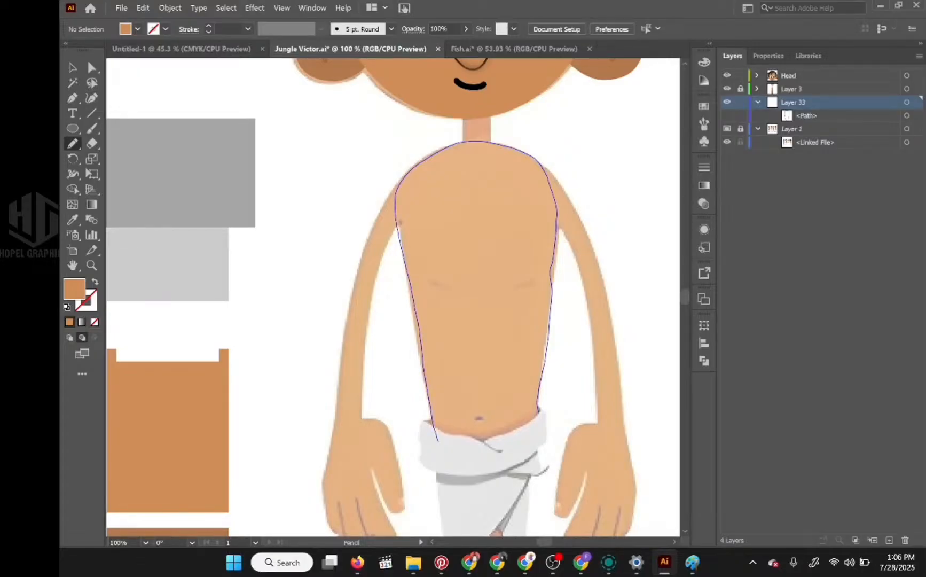
drag(459, 447, 487, 444)
drag(542, 409, 547, 412)
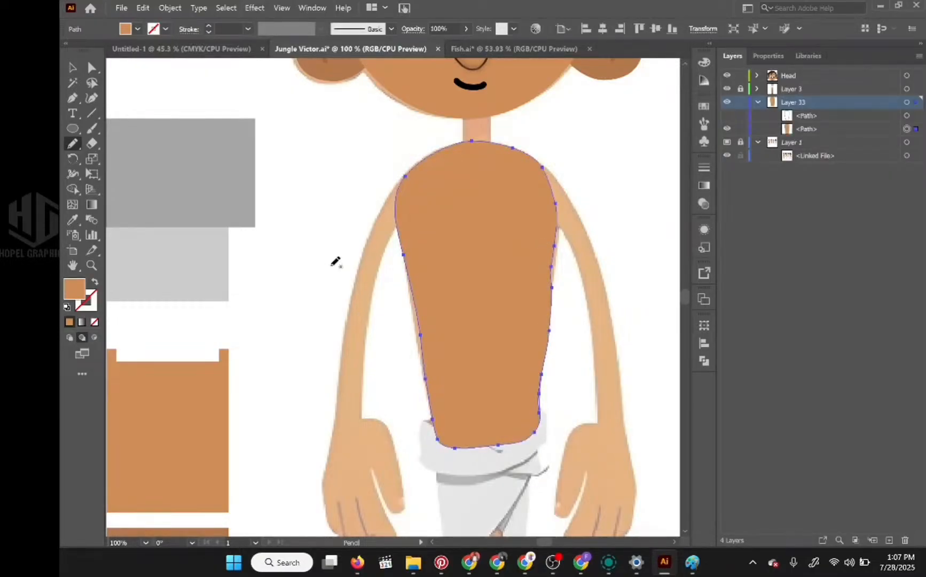
Refine both sides of the torso with the Curvature tool, moving the mid-side anchor on its left edge outward to match the reference
right_click(74, 100)
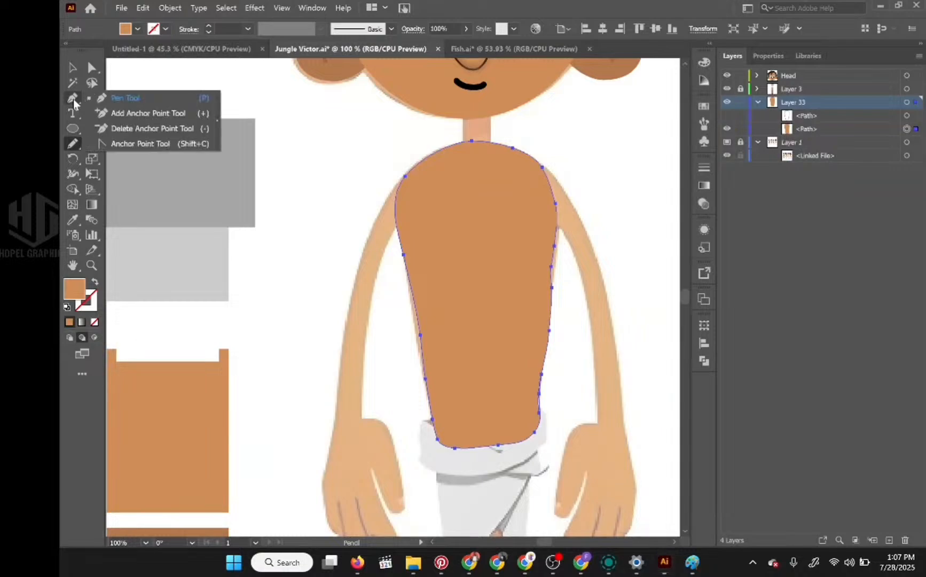
click(96, 35)
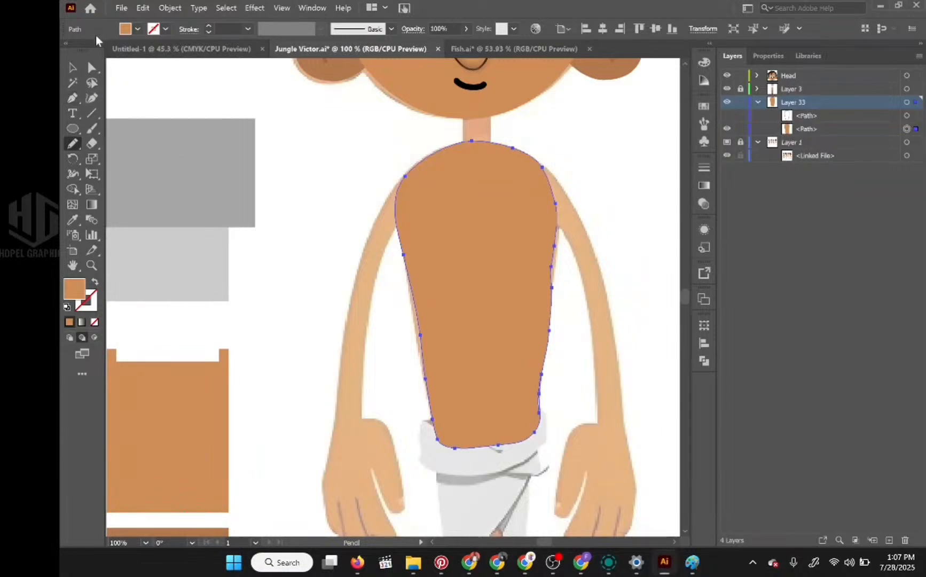
click(93, 99)
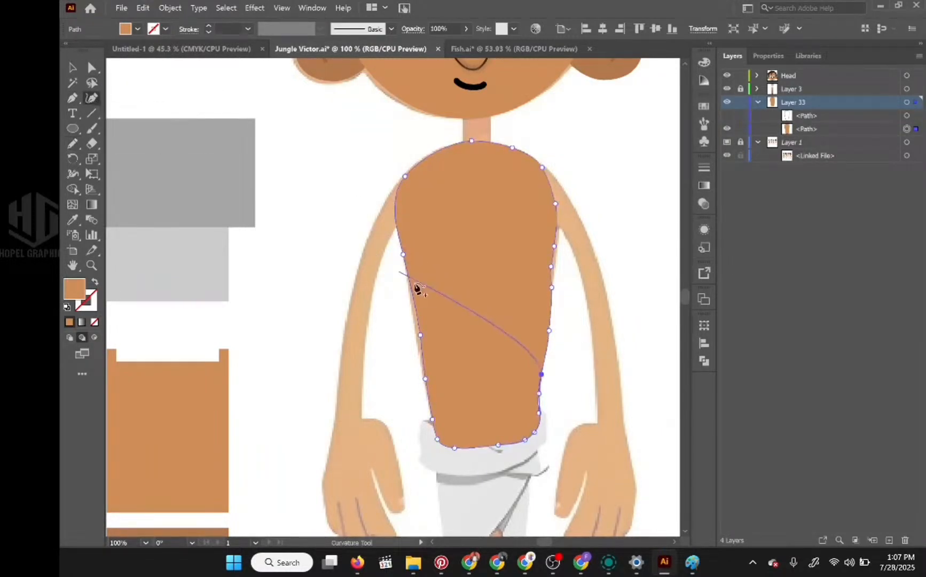
click(549, 330)
click(551, 266)
click(556, 235)
click(551, 265)
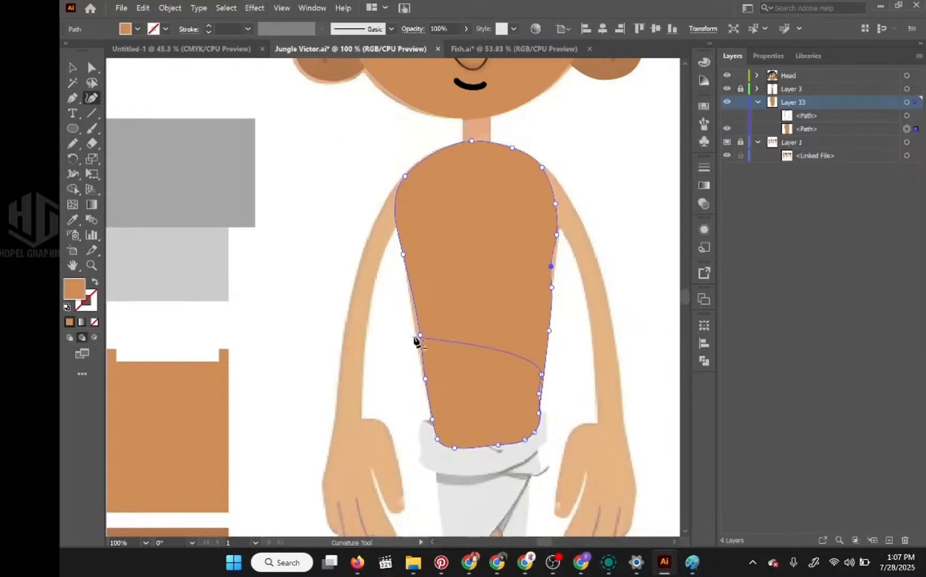
drag(420, 335, 414, 320)
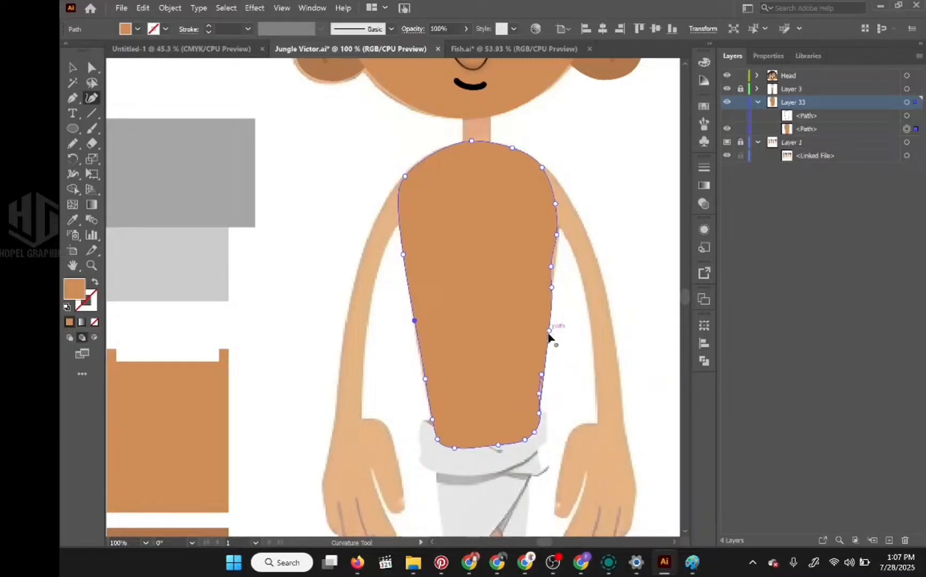
right_click(549, 331)
click(548, 331)
Delete the surplus anchor points along the torso's right edge with the Pen tool and deselect the shape
click(72, 98)
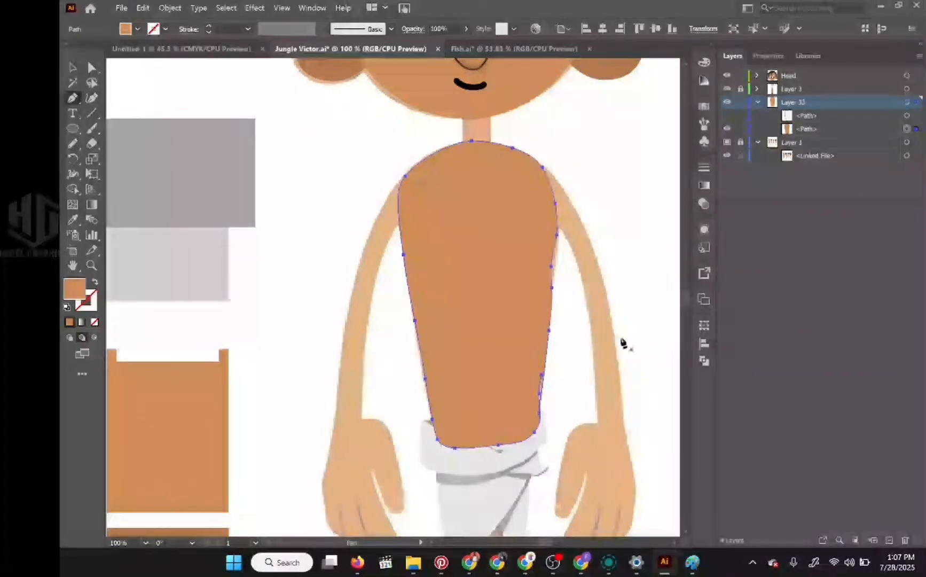
click(551, 266)
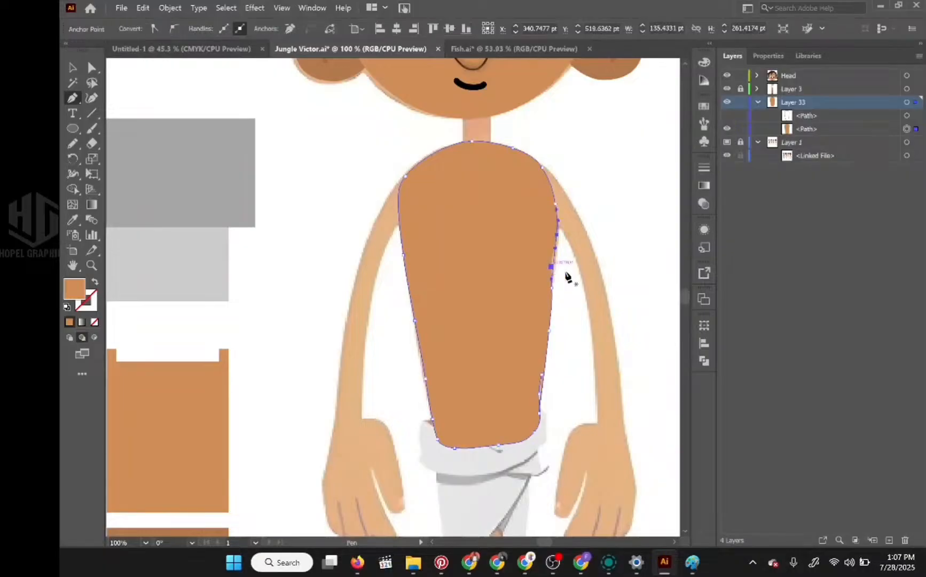
click(552, 287)
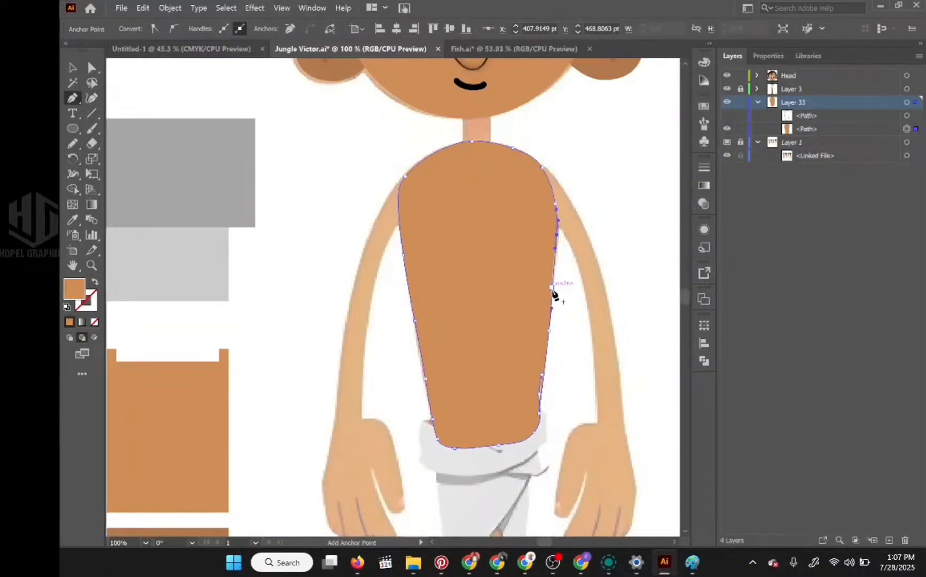
click(549, 330)
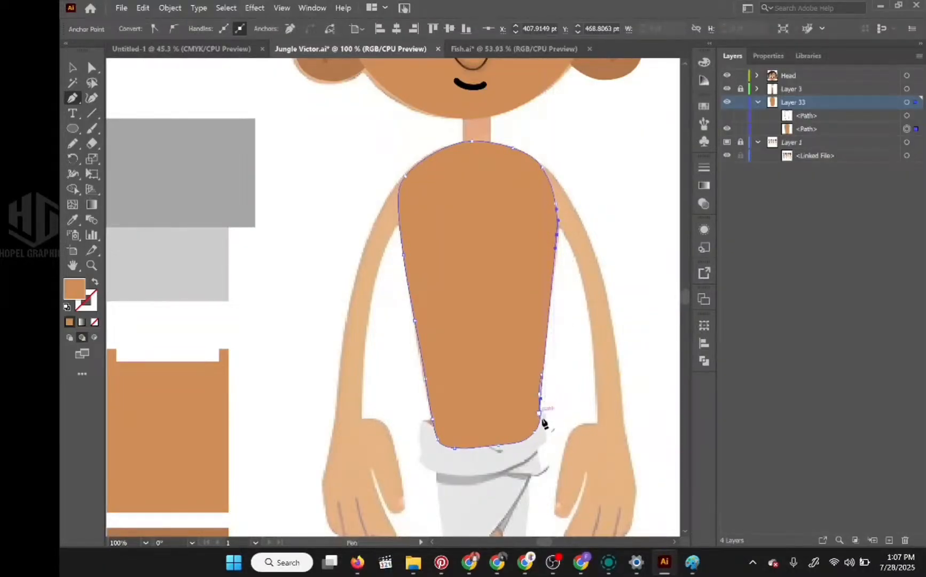
click(541, 375)
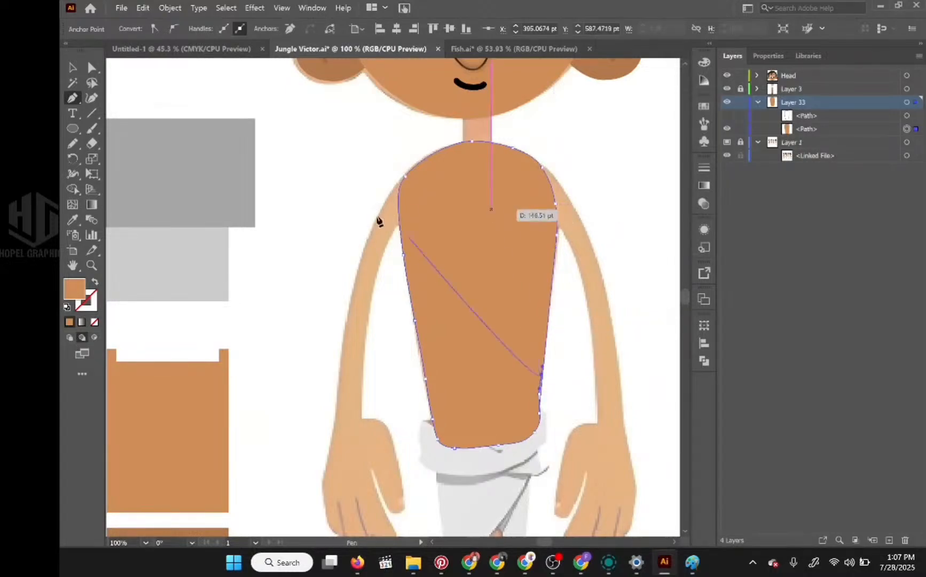
click(92, 67)
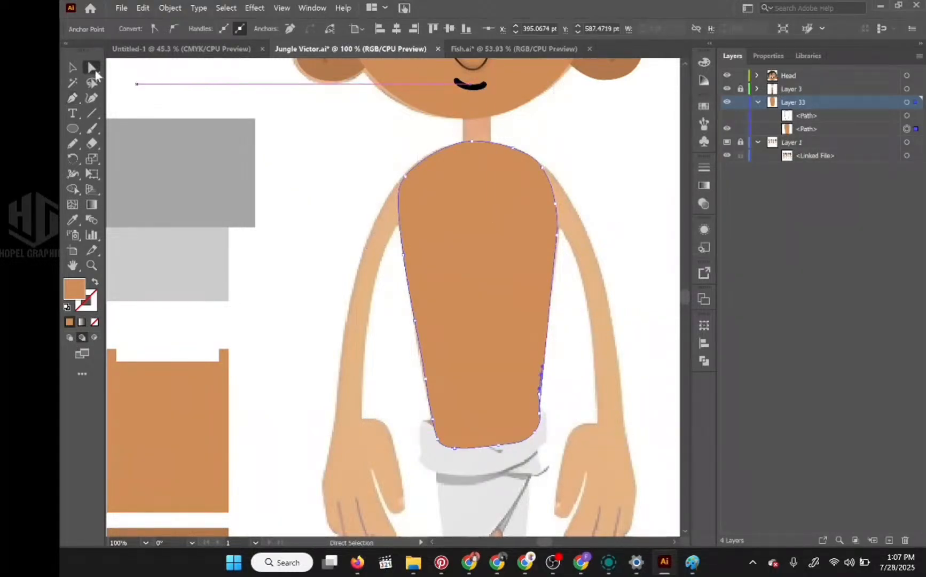
click(517, 284)
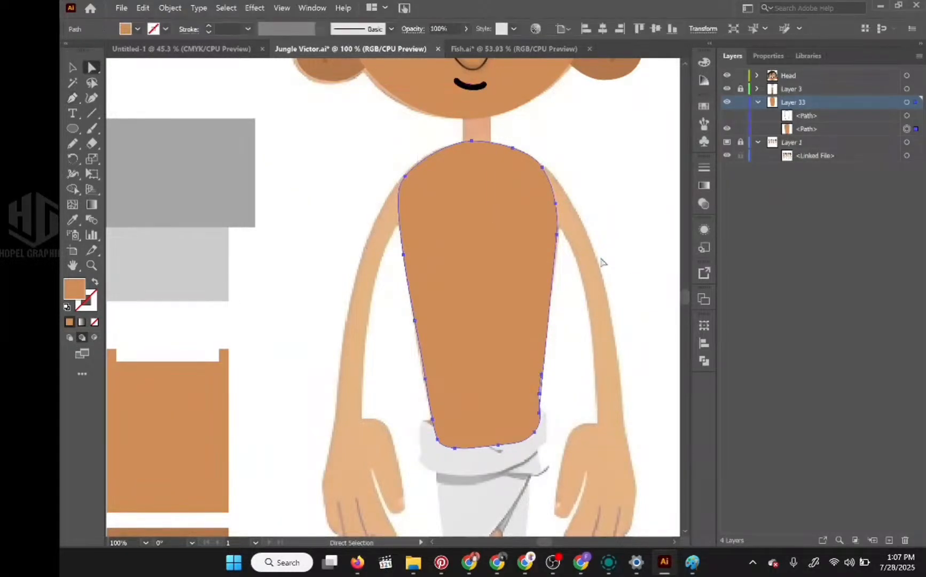
click(651, 222)
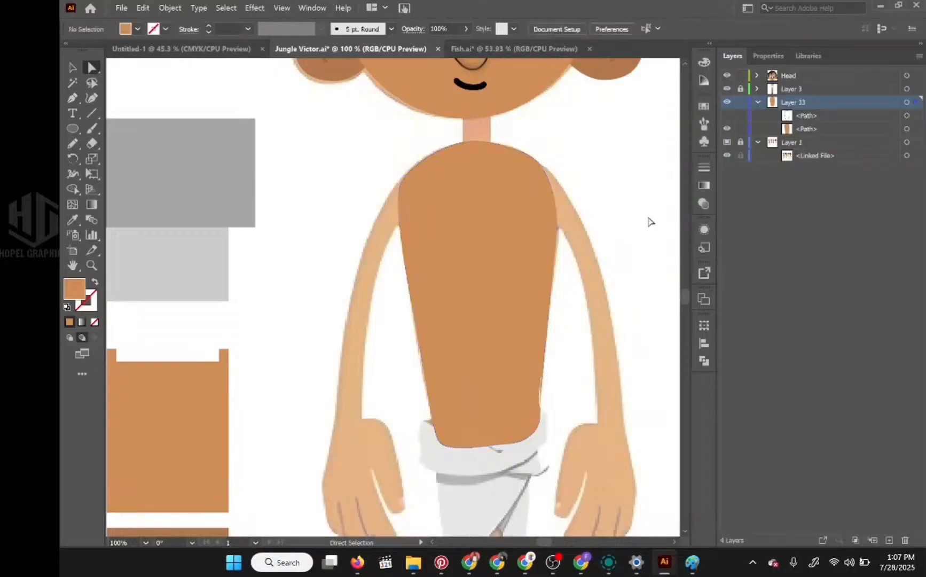
Remove the extra anchors that make the torso outline cross itself on the right side just above the waistcloth
click(534, 363)
scroll(556, 398, up, 1)
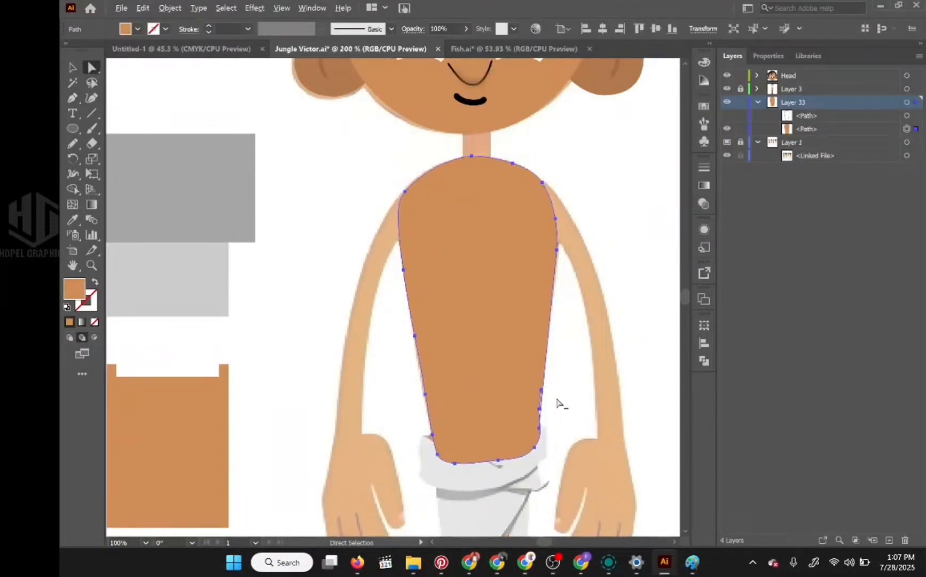
scroll(556, 403, up, 2)
scroll(554, 396, up, 2)
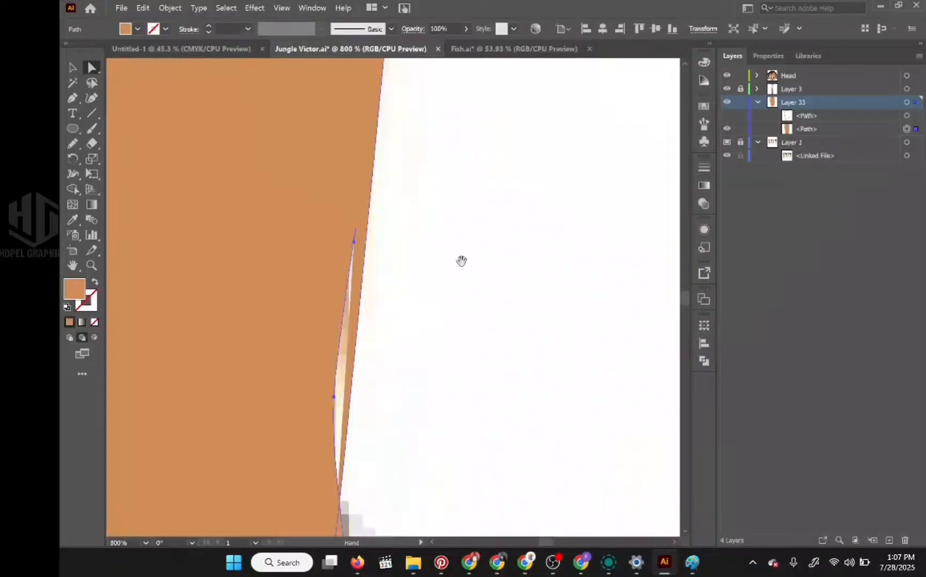
drag(461, 261, 546, 130)
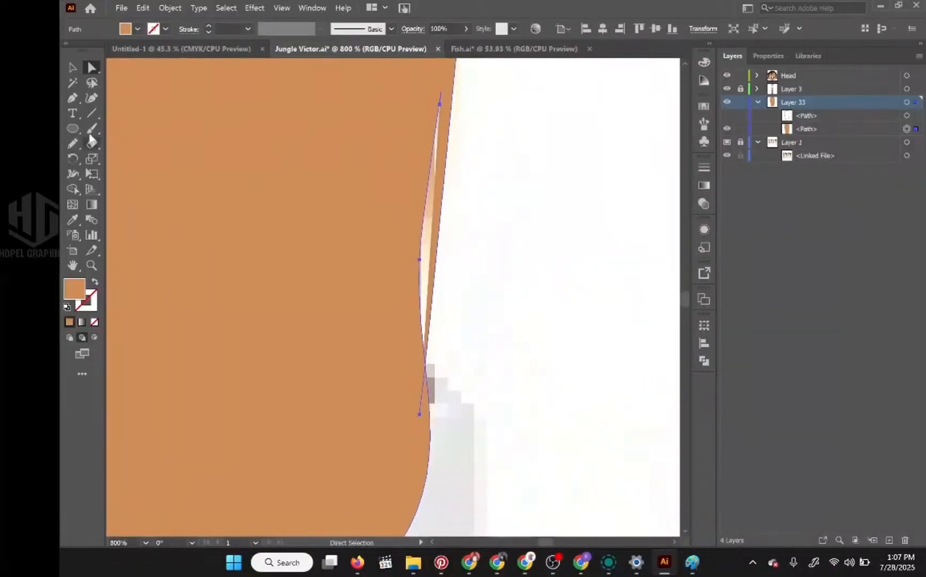
click(71, 84)
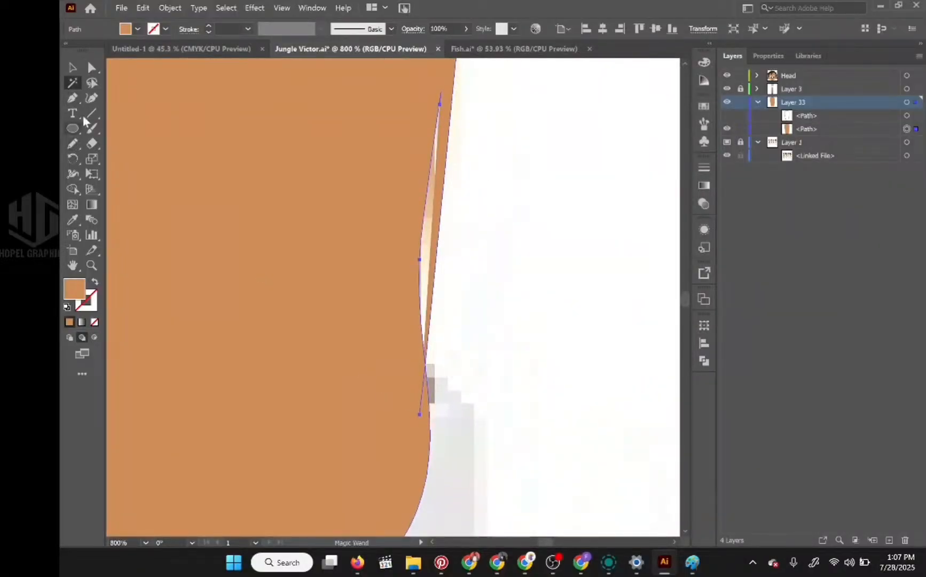
click(72, 98)
click(419, 414)
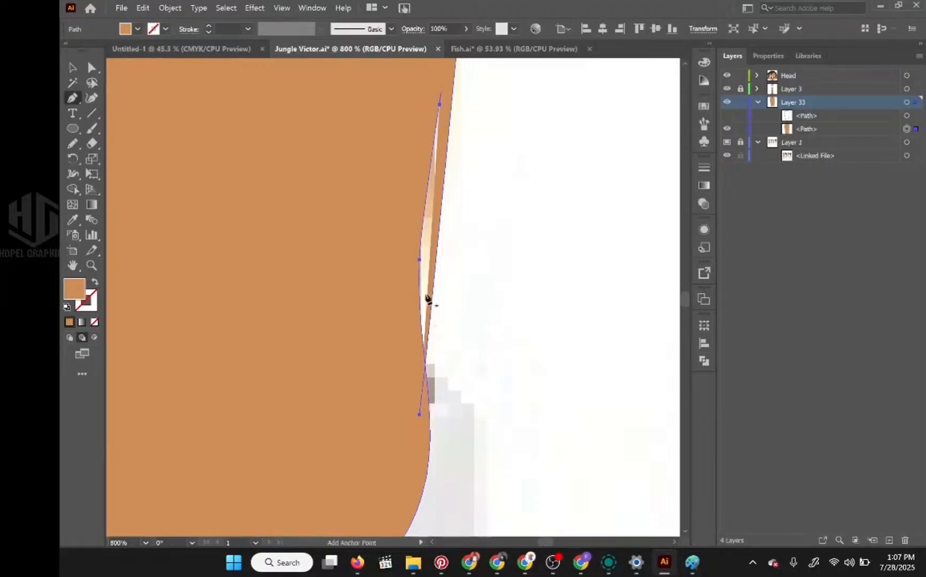
drag(440, 105, 438, 264)
key(ctrl+z)
drag(440, 105, 502, 343)
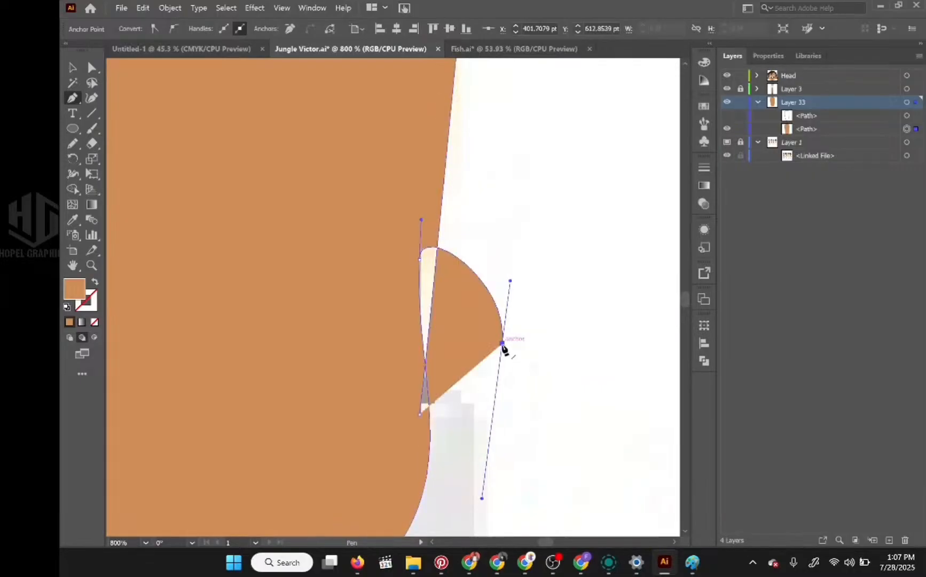
click(419, 259)
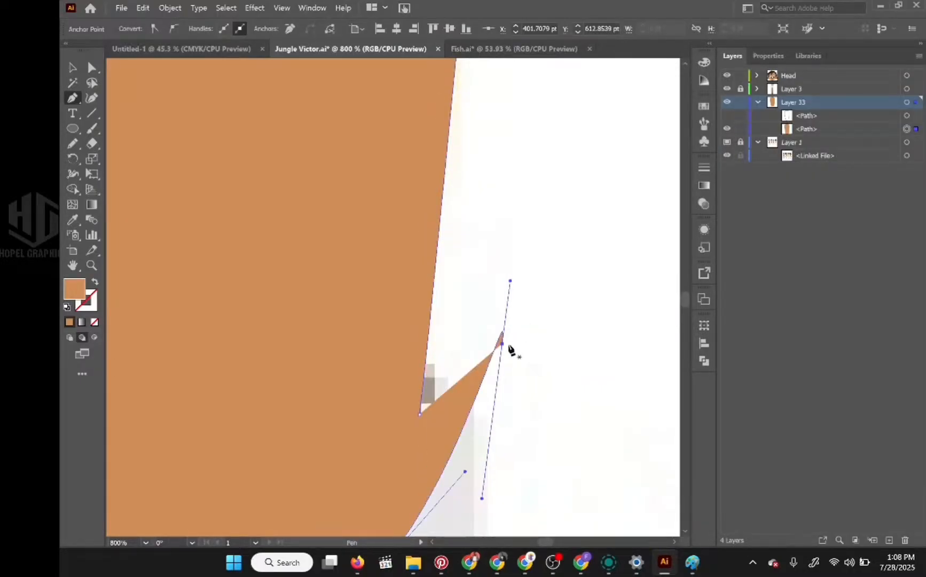
Clean up the torso's lower right corner by deleting the bulging anchor and adjusting the curve handles into a smooth round
drag(502, 344, 408, 463)
drag(461, 416, 529, 182)
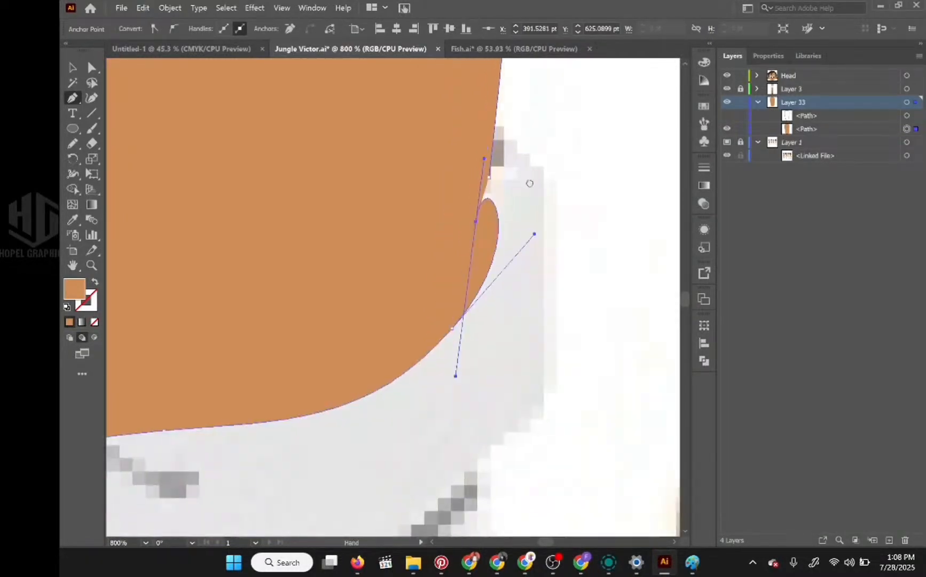
scroll(527, 213, down, 2)
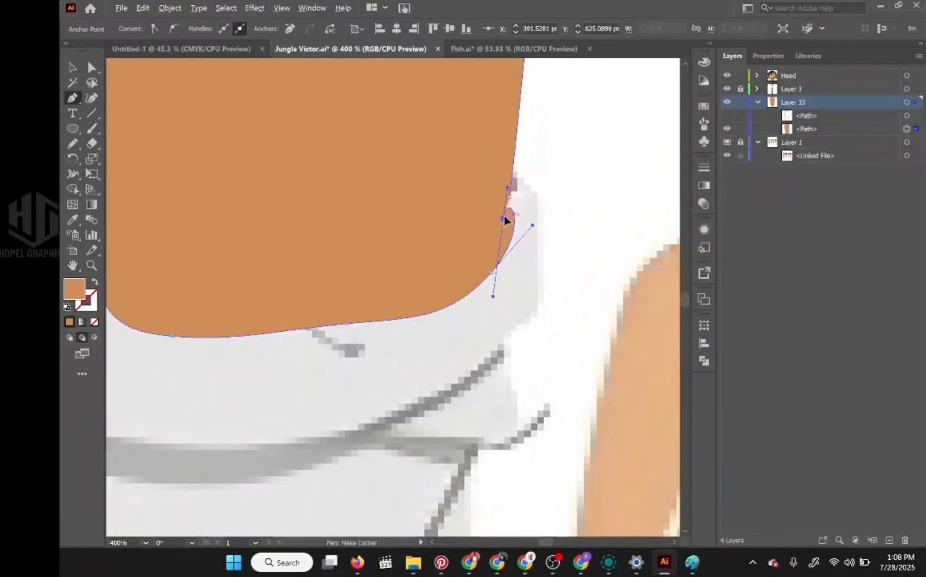
mouse_move(504, 219)
mouse_down()
mouse_move(523, 235)
mouse_move(514, 220)
mouse_up()
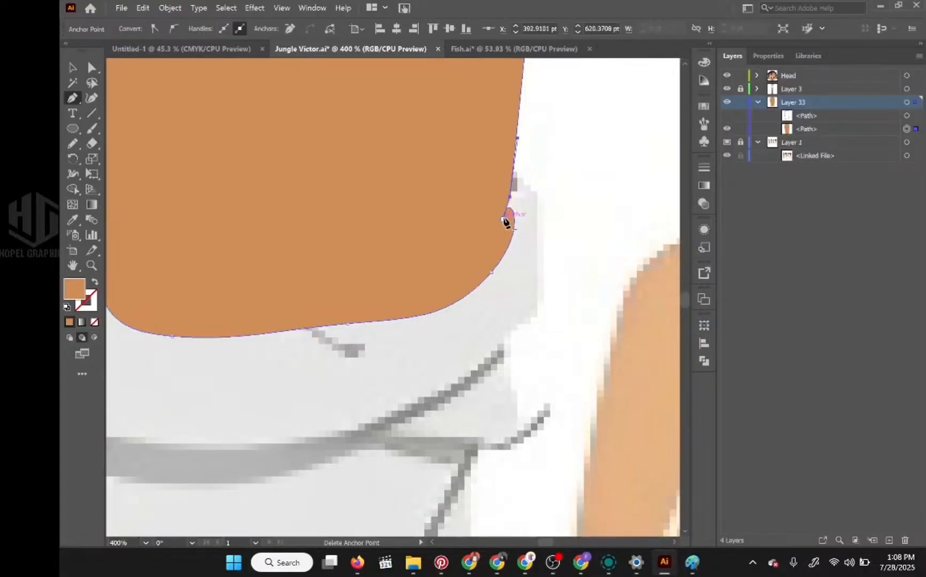
click(504, 219)
drag(533, 225, 510, 233)
drag(464, 328, 474, 302)
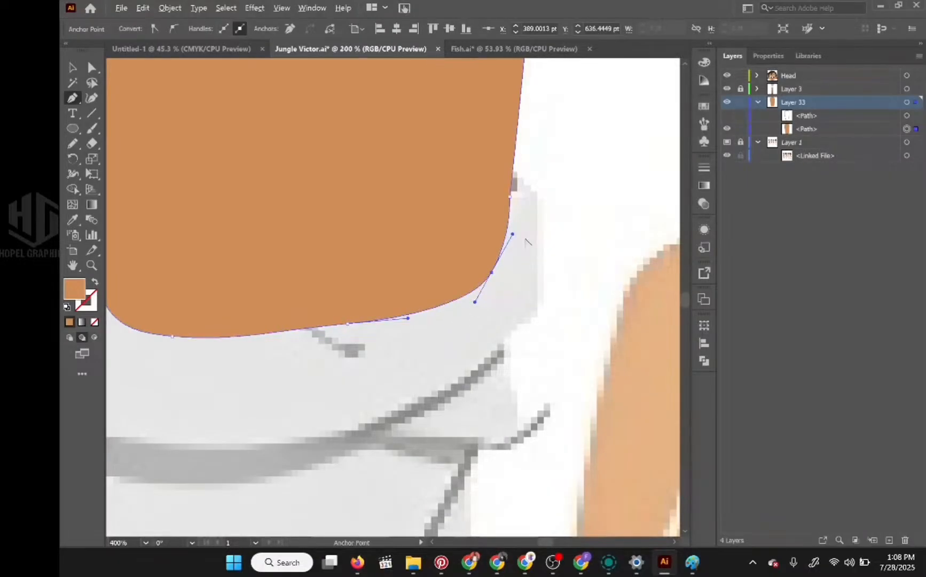
scroll(528, 243, down, 2)
scroll(520, 392, up, 5)
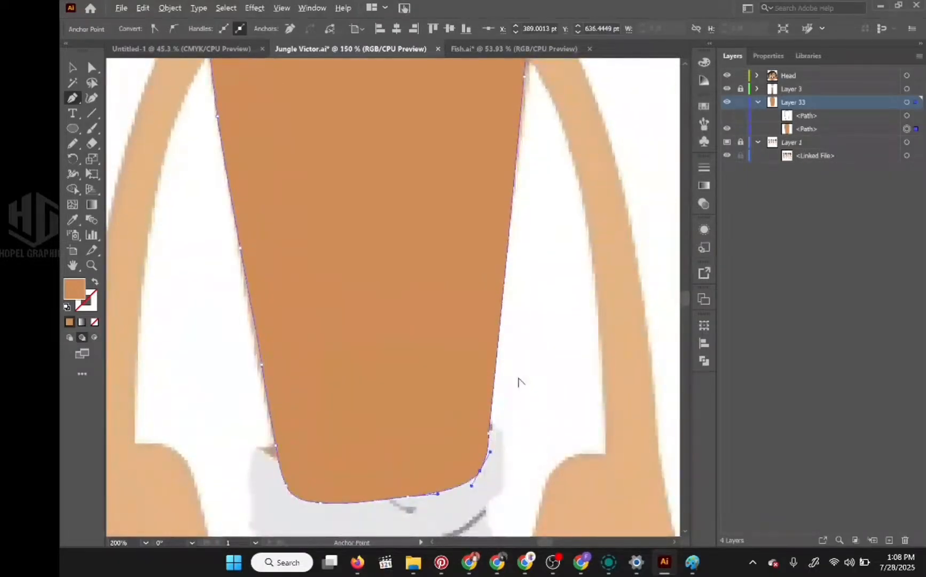
scroll(519, 381, down, 2)
scroll(513, 376, up, 3)
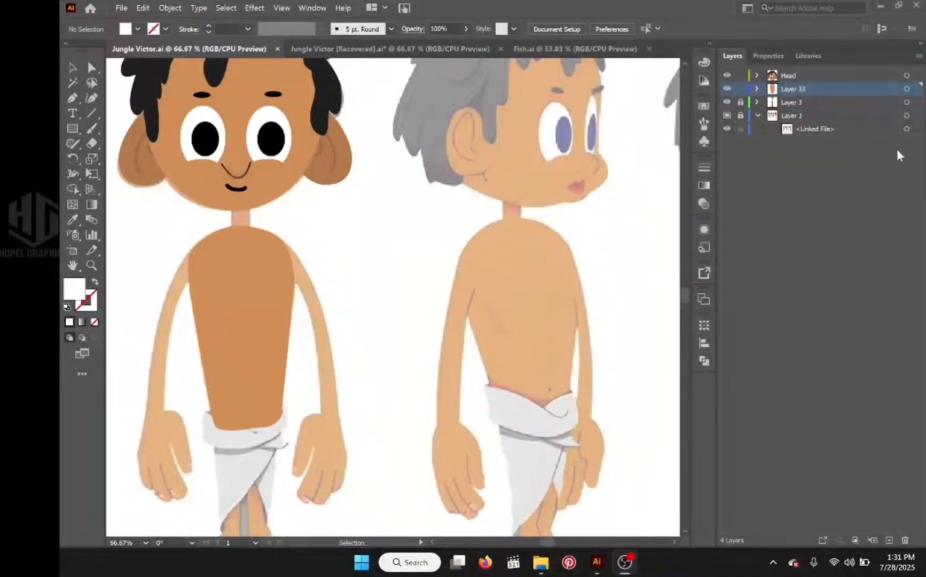
Select the traced torso shape and rename its layer, Layer 33, as Torso
click(215, 276)
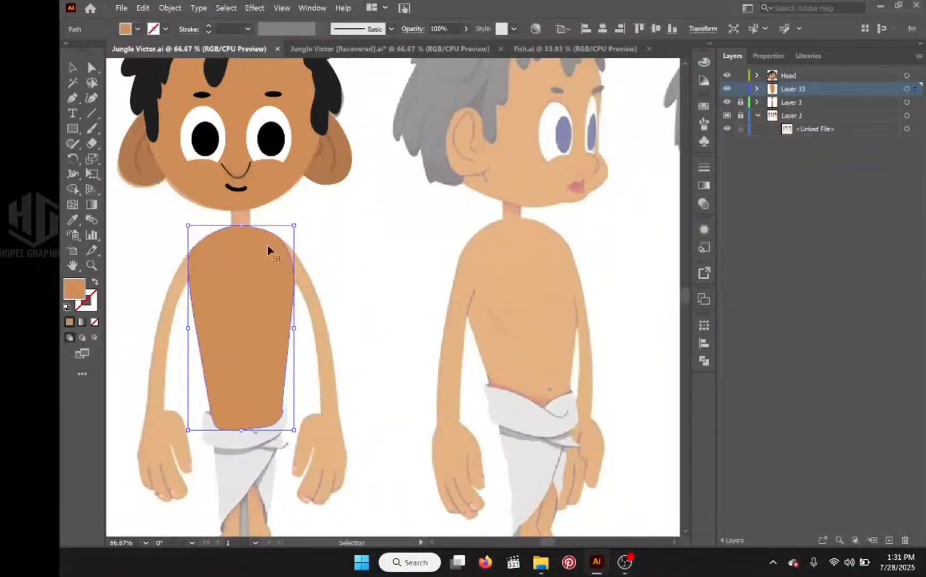
double_click(795, 88)
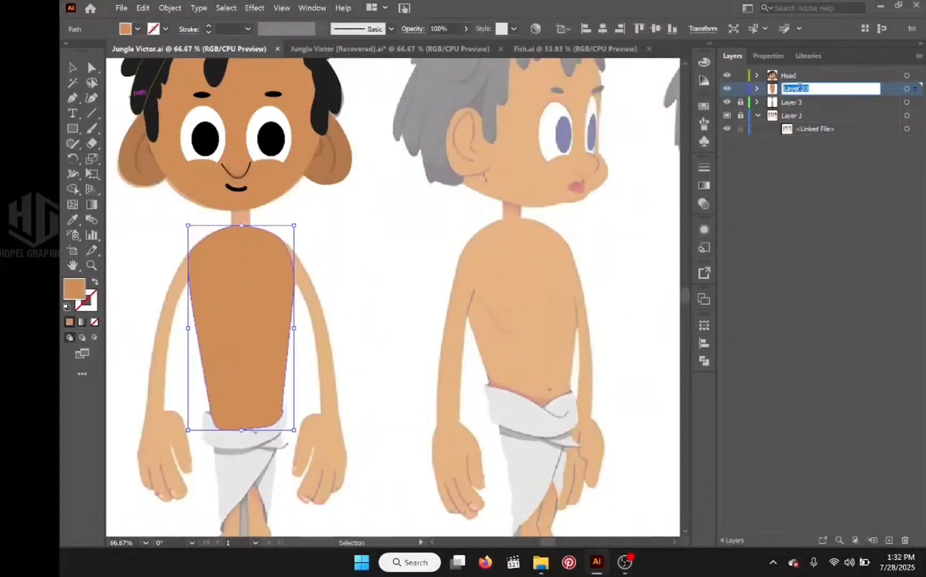
text(B)
key(Return)
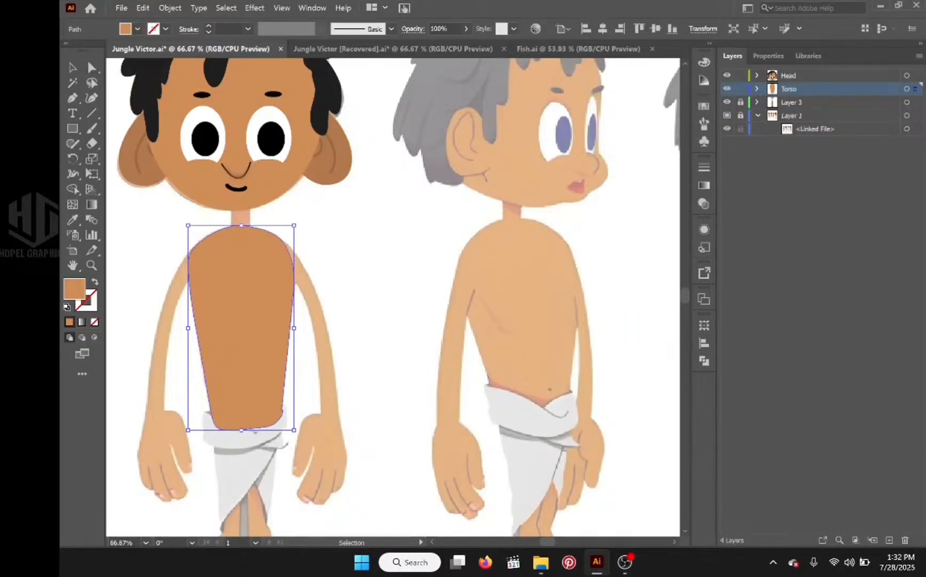
Add a new layer above Torso and draw a narrow rounded rectangle as the neck, overlapping the chin and upper torso
click(889, 539)
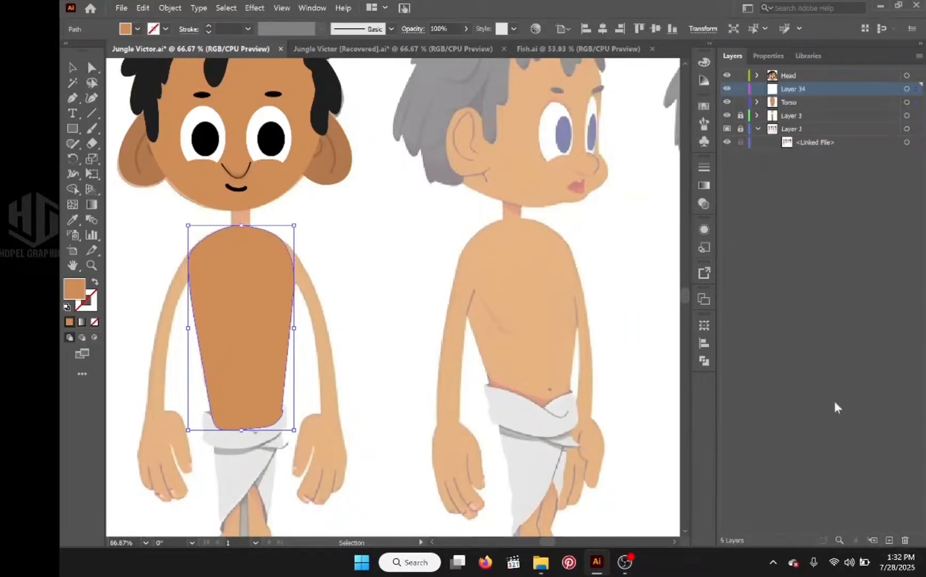
drag(337, 242, 436, 209)
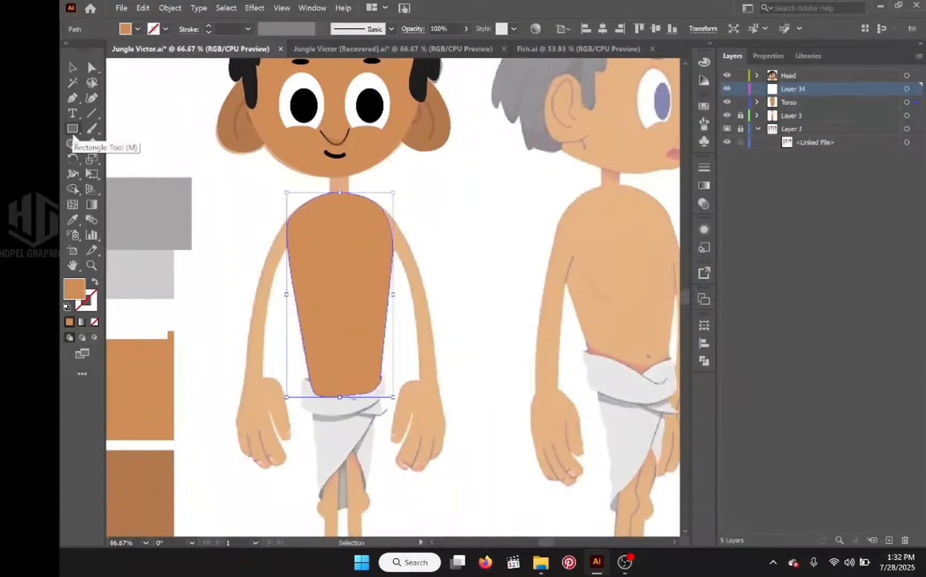
click(73, 130)
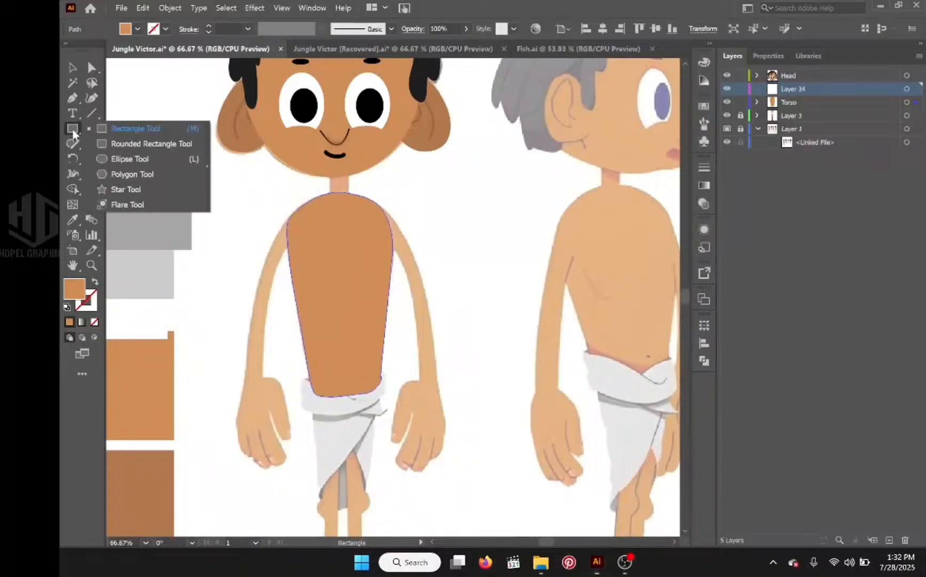
click(128, 144)
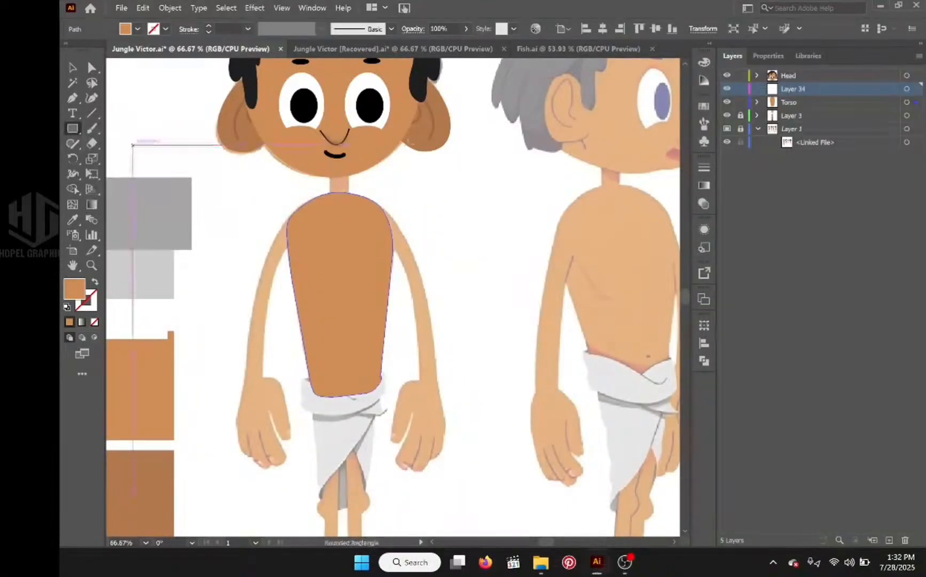
drag(330, 132, 348, 212)
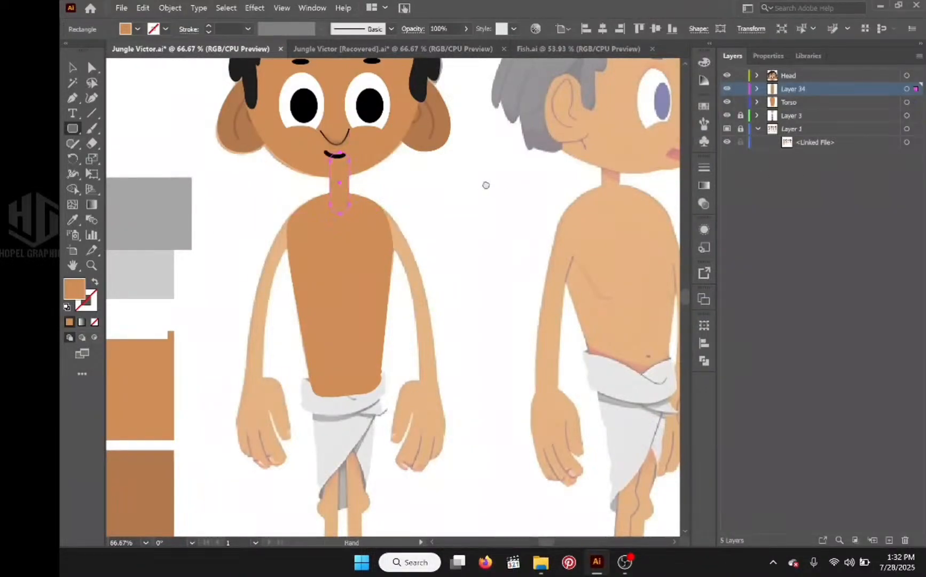
Fill the neck shape with the darker brown sampled from the skin-tone swatch below the main skin colour
drag(546, 182, 665, 165)
click(73, 220)
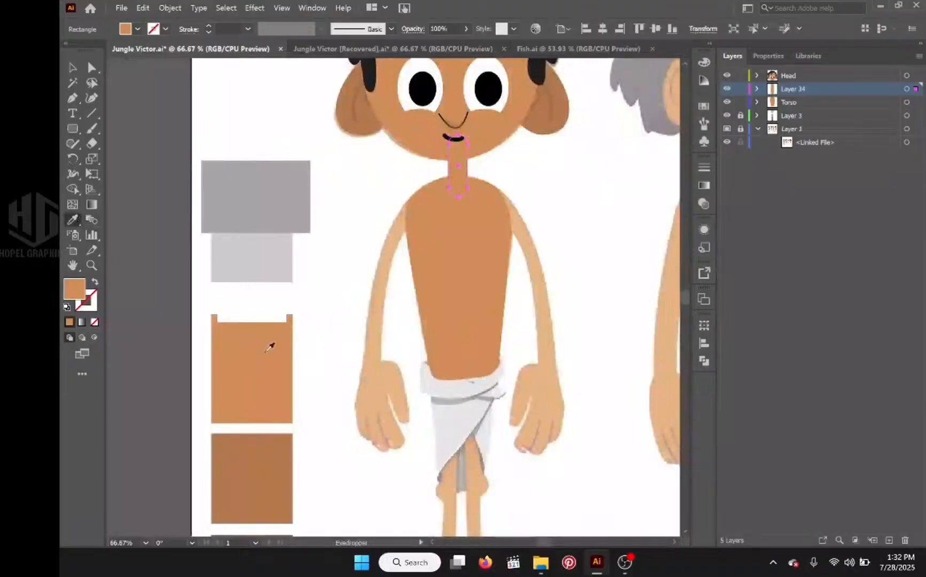
click(270, 449)
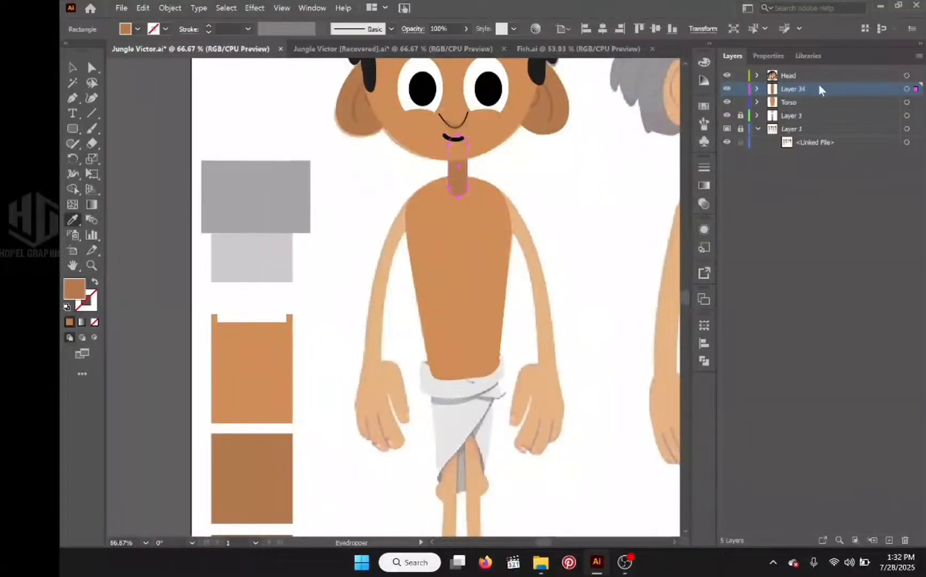
Move the neck's layer below Torso and rename it Neck
drag(803, 89, 799, 106)
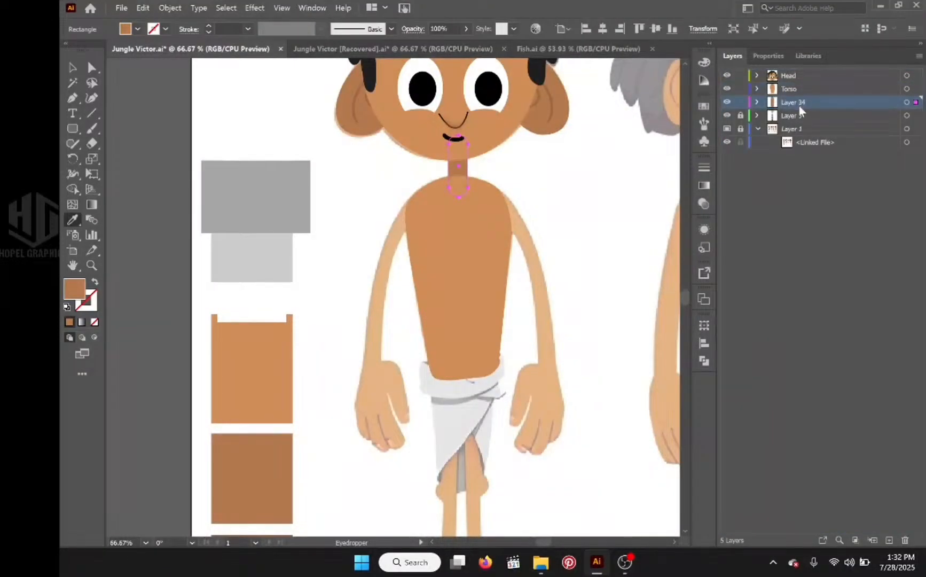
double_click(797, 102)
text(Neck)
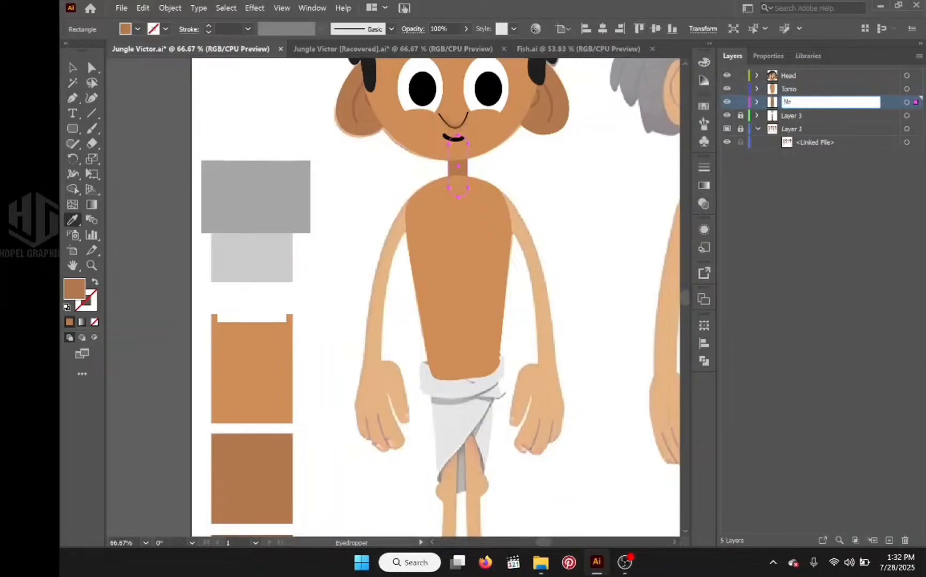
key(Return)
Hide the Torso layer to expose the reference waistcloth and add a new empty layer directly above it
key(a)
drag(457, 399, 379, 304)
scroll(379, 305, up, 1)
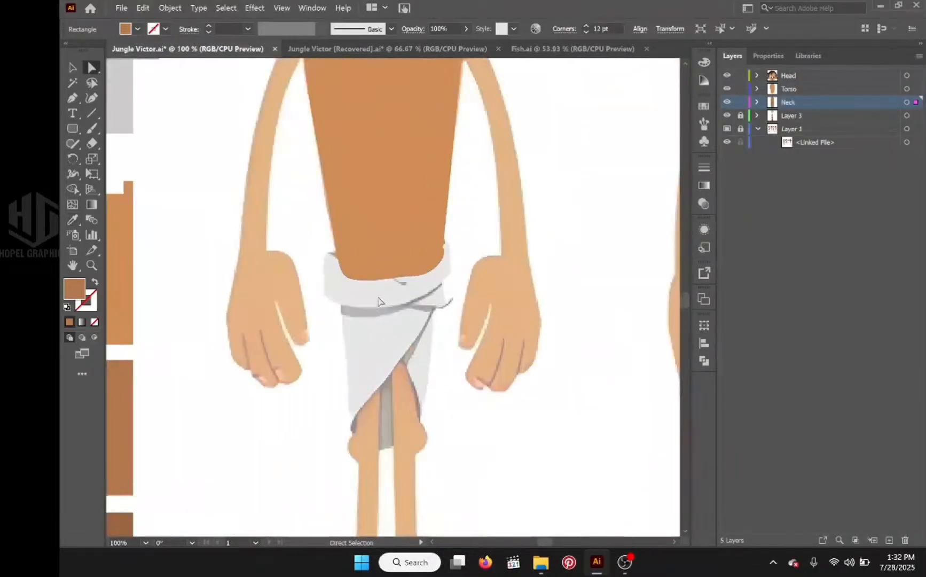
click(397, 267)
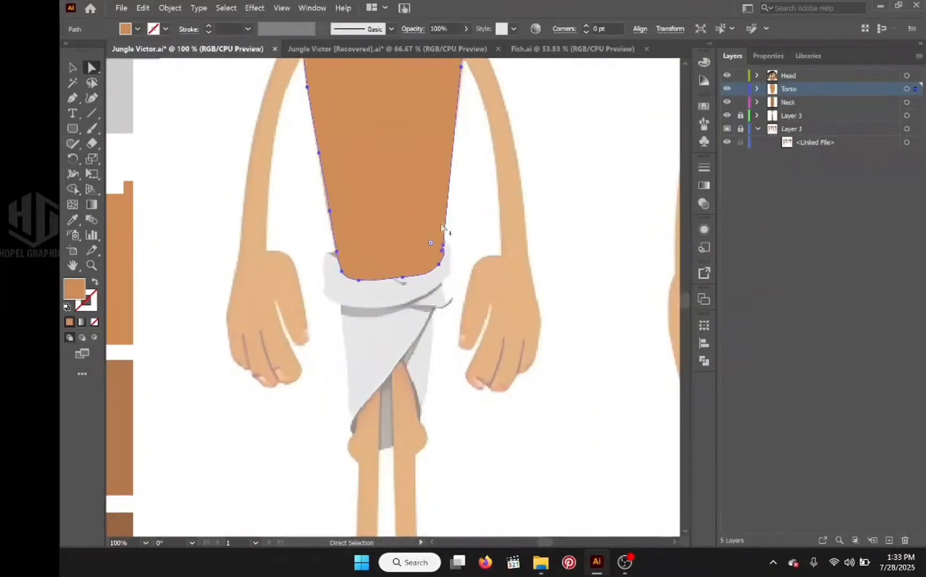
scroll(439, 208, up, 1)
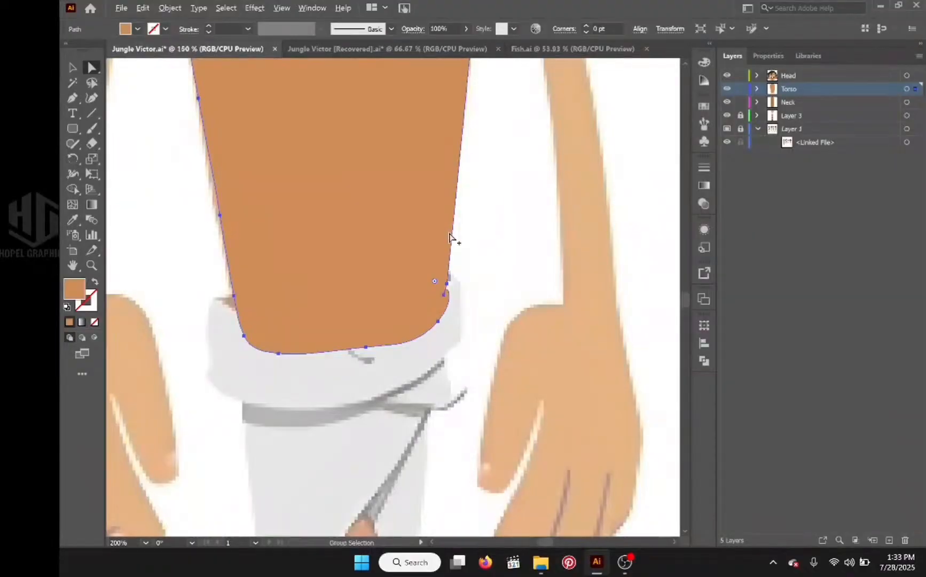
scroll(449, 235, down, 1)
click(726, 88)
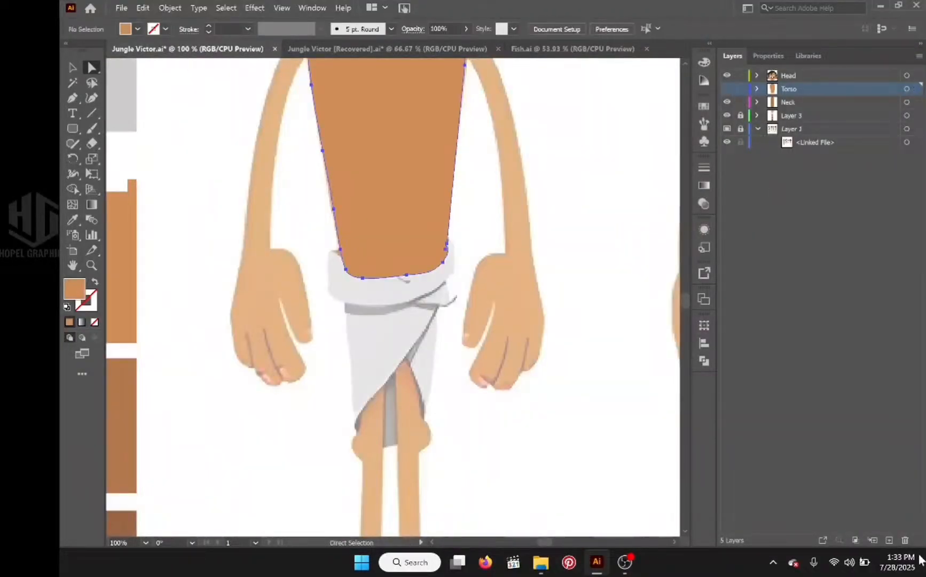
click(889, 538)
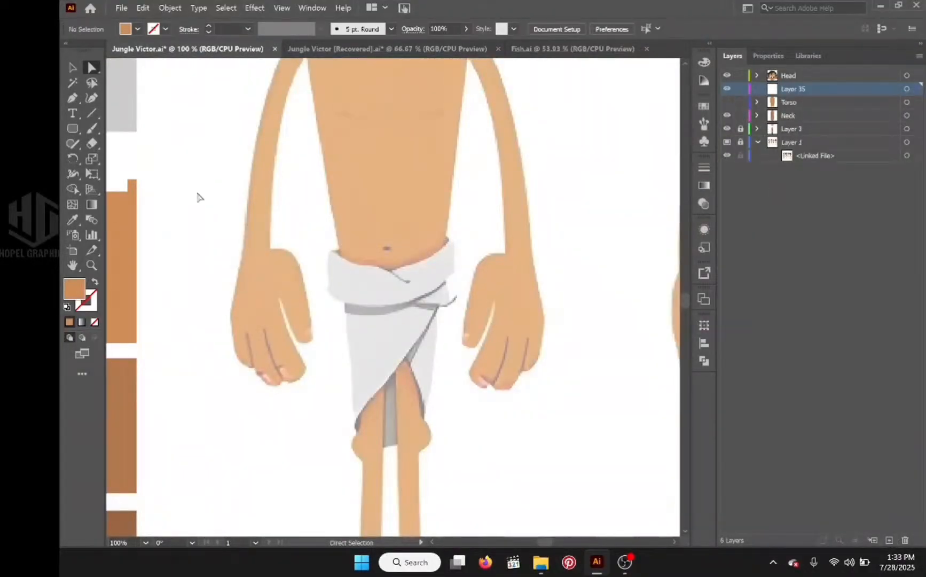
Sample the light grey swatch as the fill colour for the waistcloth
scroll(455, 265, up, 1)
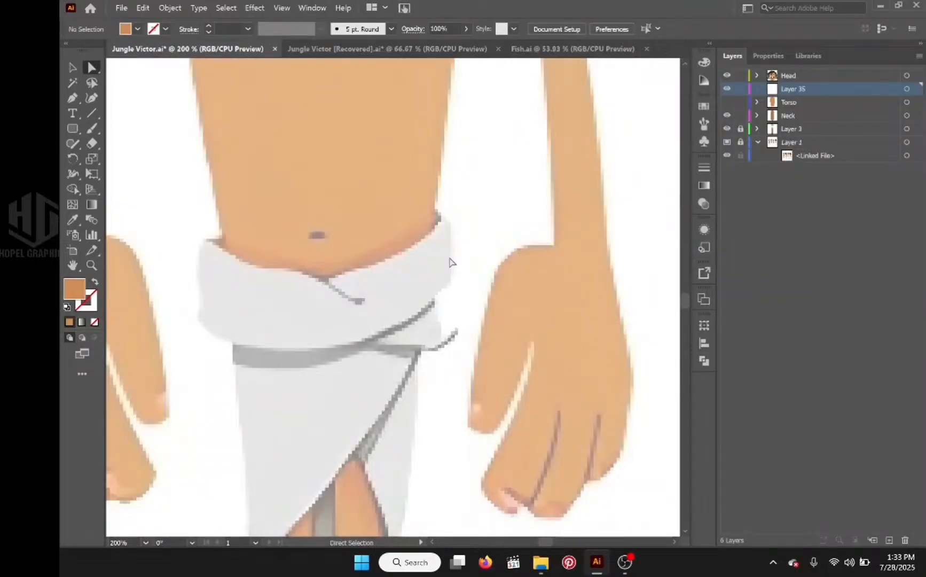
scroll(451, 262, down, 3)
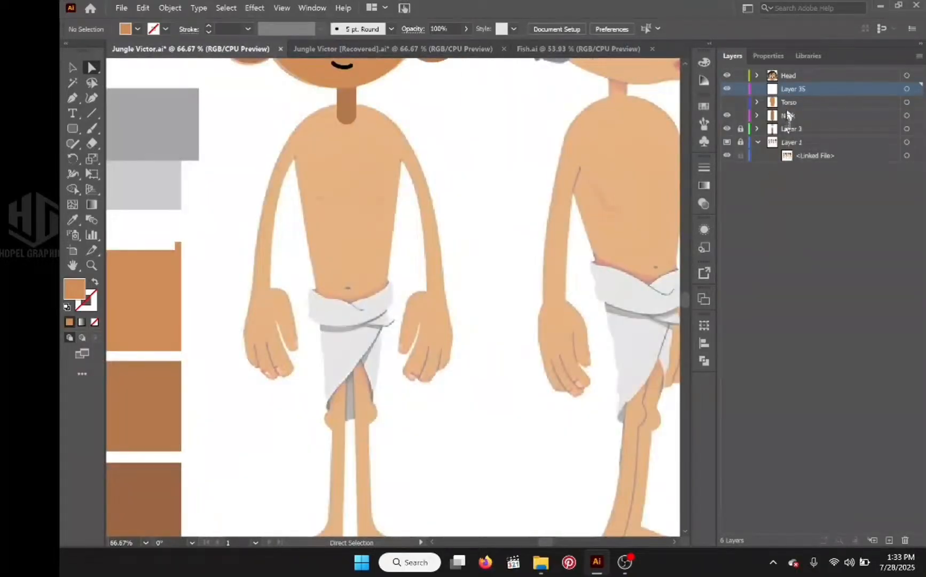
click(73, 219)
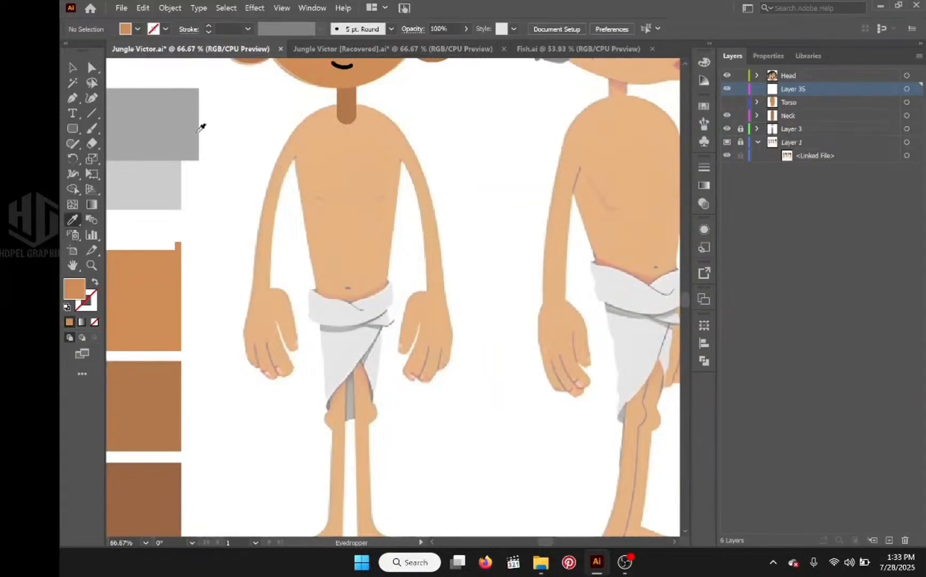
click(174, 179)
scroll(400, 310, up, 2)
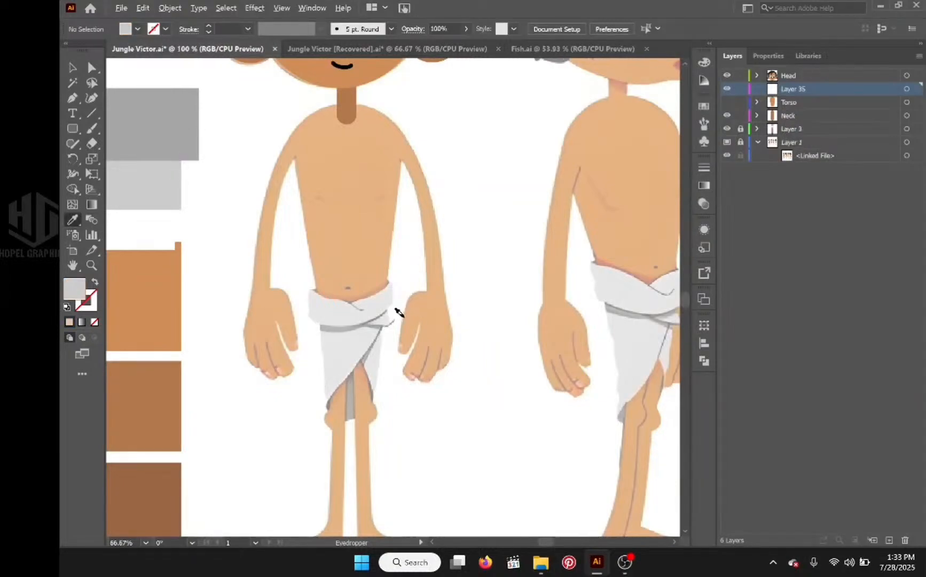
drag(306, 306, 373, 318)
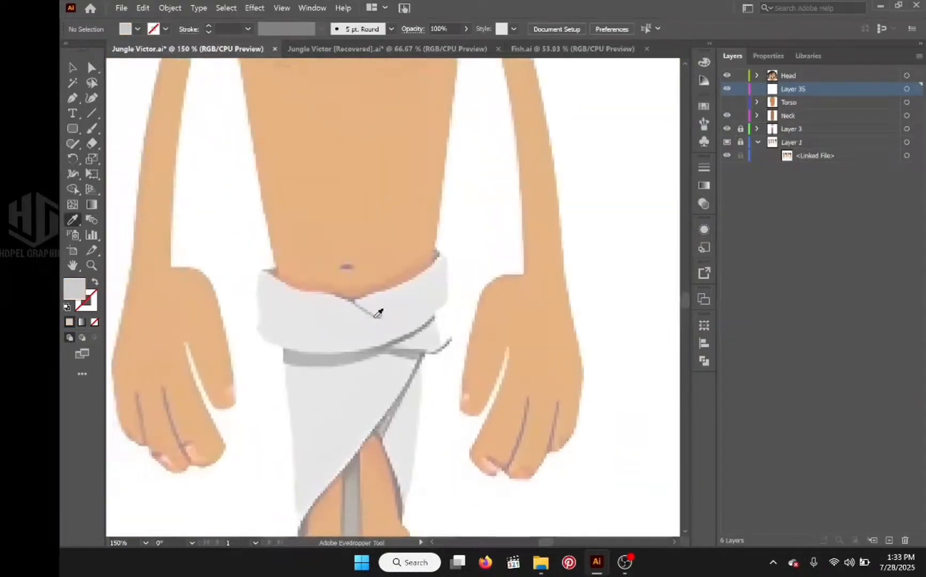
Trace the folded upper band of the waistcloth with the Pencil tool as a closed shape and refine its upper edge
key(n)
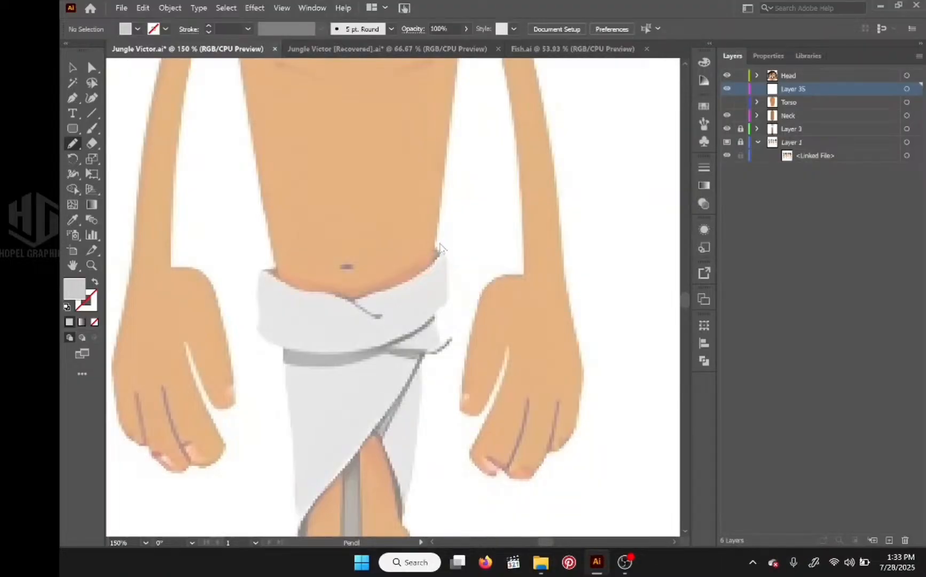
mouse_move(443, 258)
mouse_down()
mouse_move(445, 306)
mouse_move(347, 350)
mouse_move(257, 269)
mouse_up()
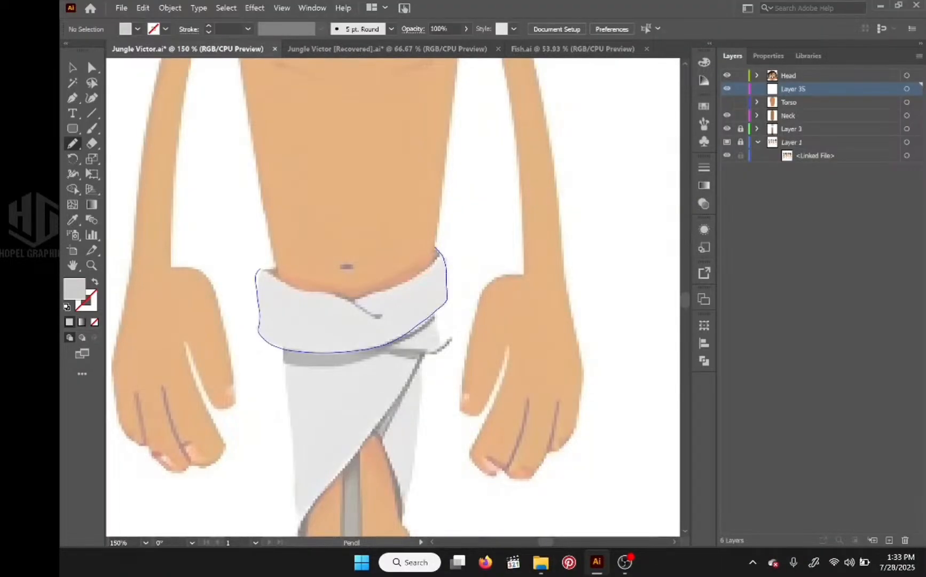
drag(435, 247, 441, 258)
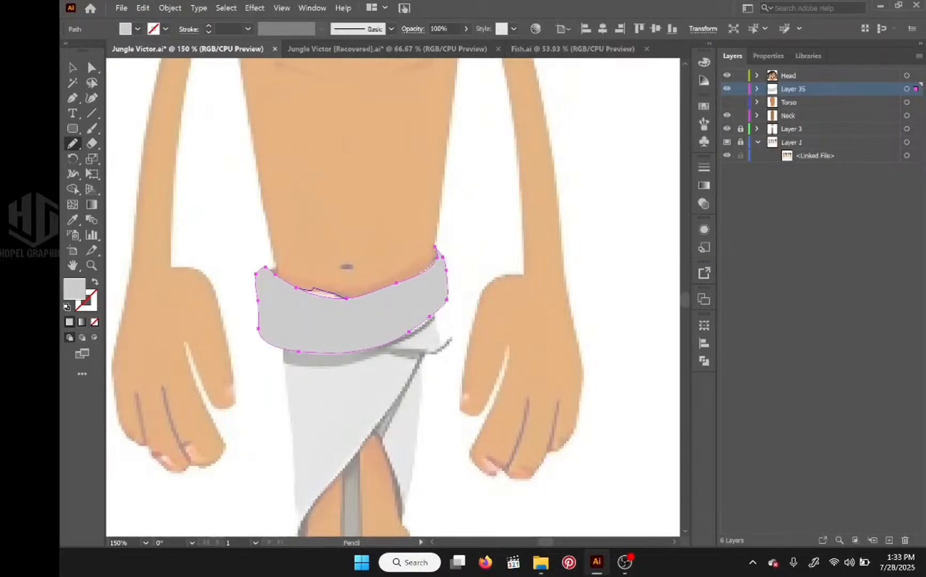
drag(347, 298, 354, 297)
Expand Layer 35 and hide the traced waistband path so the reference waistcloth is exposed
click(757, 88)
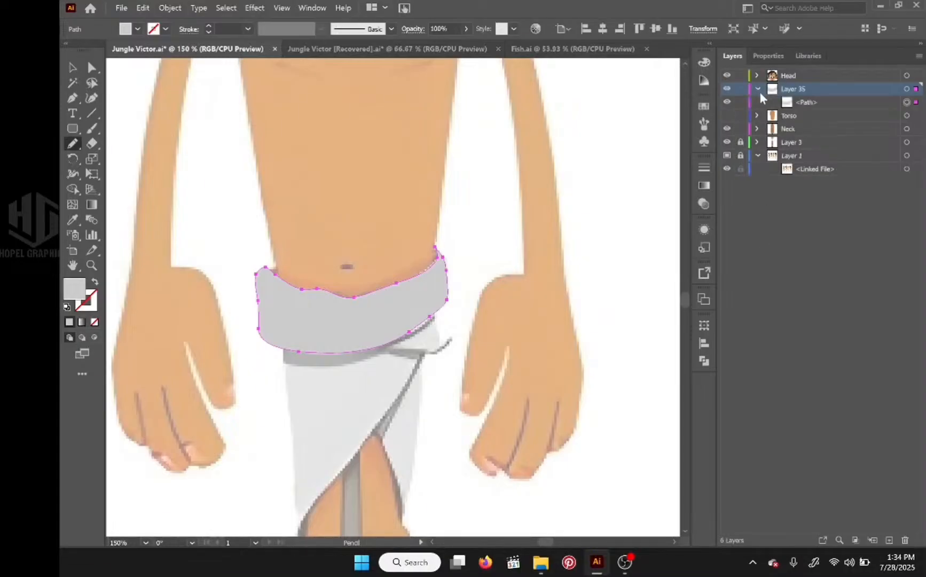
click(727, 102)
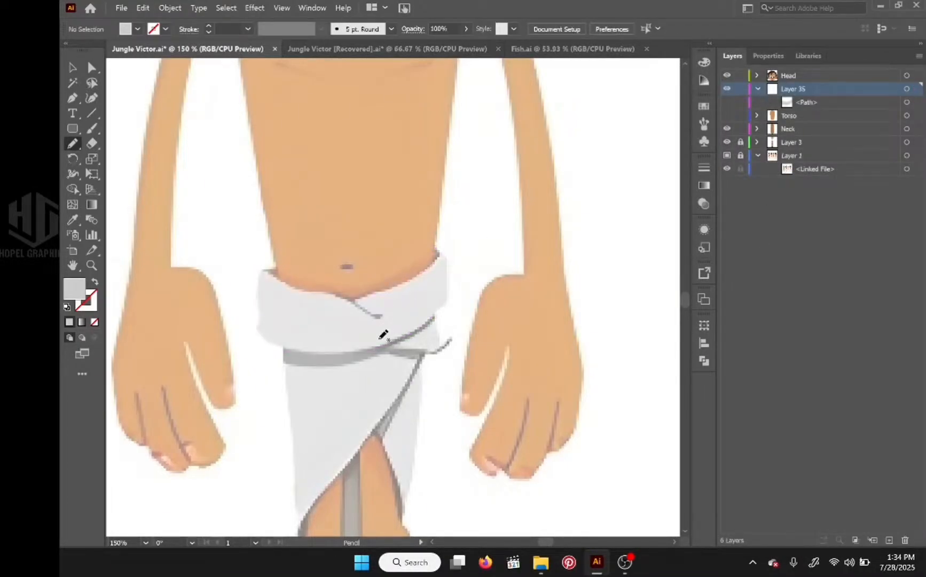
drag(377, 338, 387, 208)
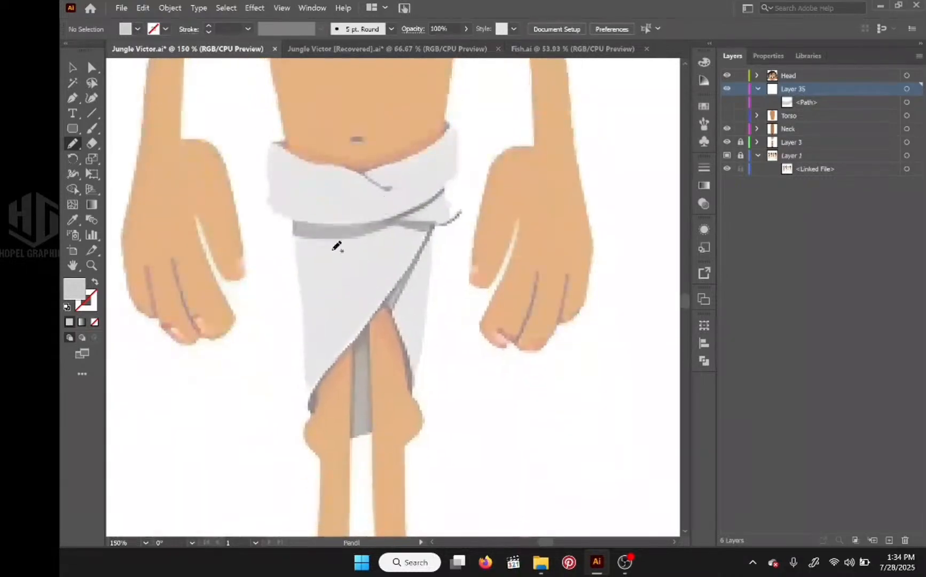
Draw the wrap's large front panel from the waist to the knee with the Pencil tool, place it below the waistband path and hide it
mouse_move(293, 204)
mouse_down()
mouse_move(308, 397)
mouse_move(431, 226)
mouse_move(294, 204)
mouse_up()
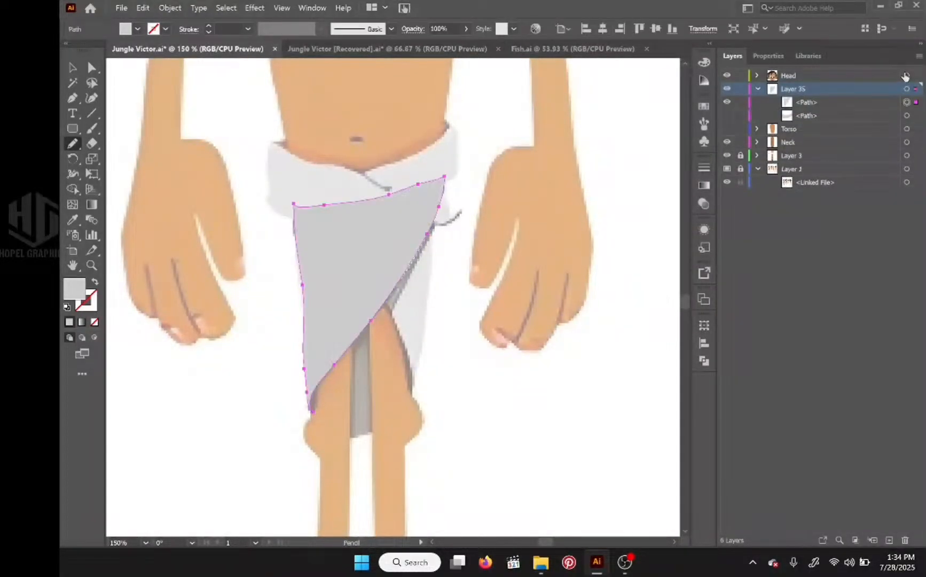
drag(835, 103, 764, 109)
click(728, 115)
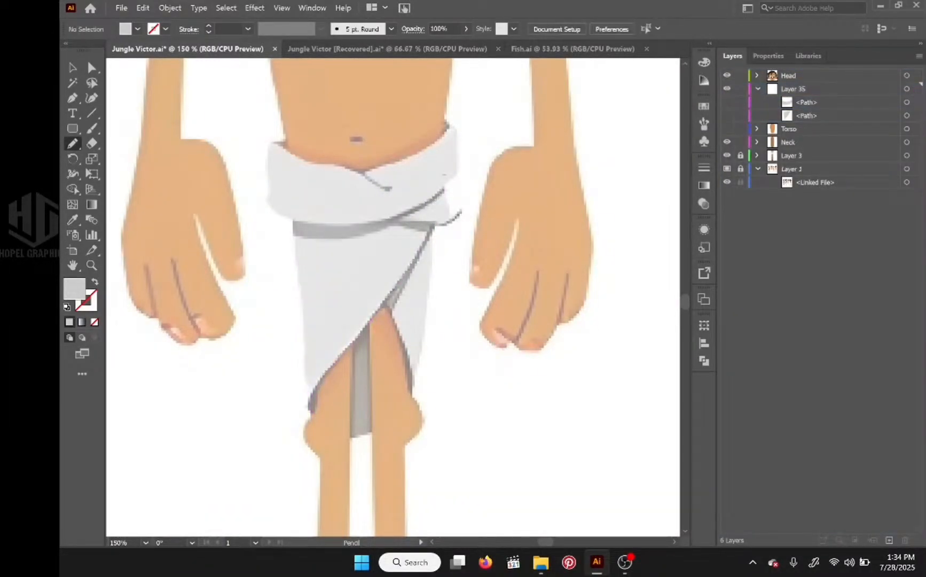
Draw the small pointed fold at the wrap's side just under the waistband, place it below the waistband path and hide it
mouse_move(461, 213)
mouse_down()
mouse_move(424, 224)
mouse_move(417, 196)
mouse_move(445, 177)
mouse_up()
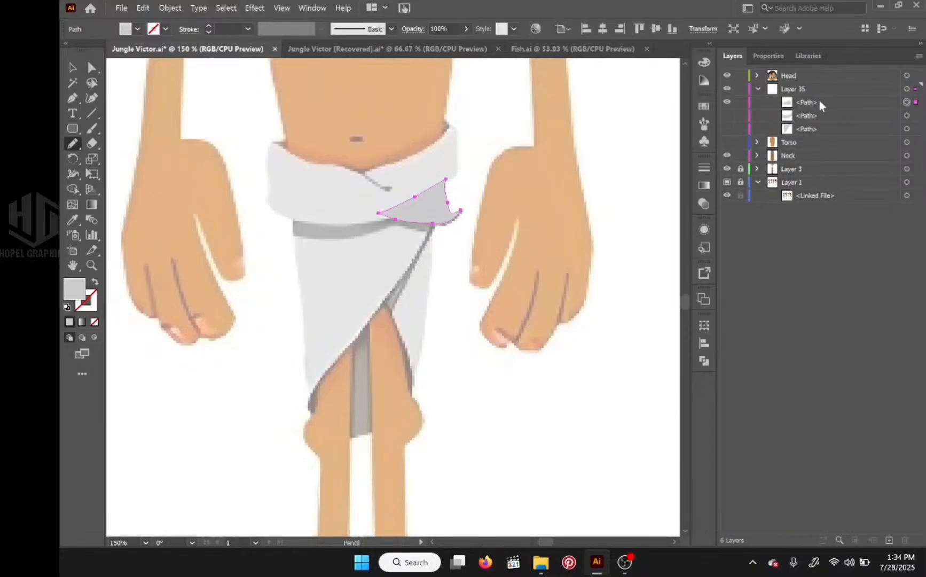
drag(819, 100, 817, 123)
click(727, 116)
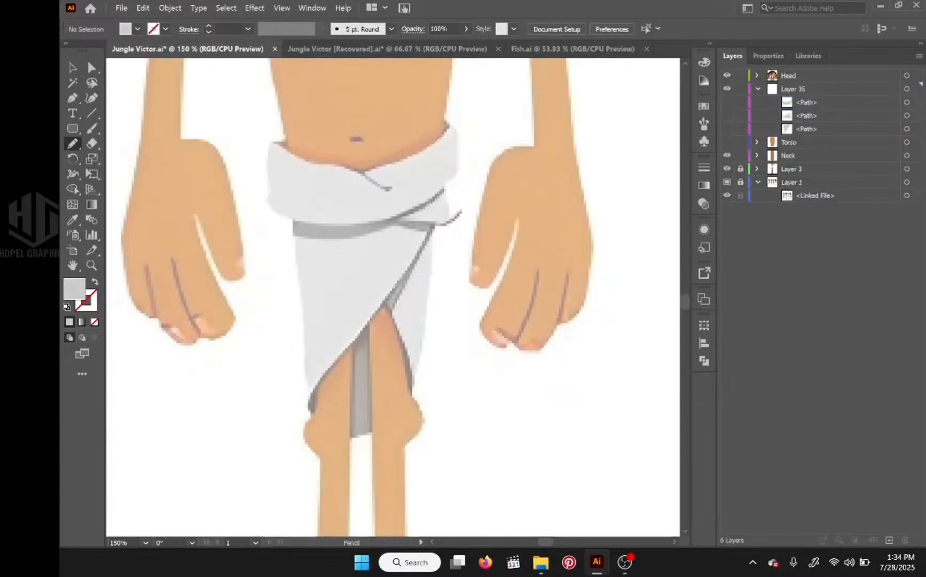
Draw the wrap's narrow side flap behind the diagonal opening, place it between the pointed fold and the front panel, and hide it
mouse_move(435, 214)
mouse_down()
mouse_move(387, 308)
mouse_move(434, 215)
mouse_up()
drag(844, 103, 837, 135)
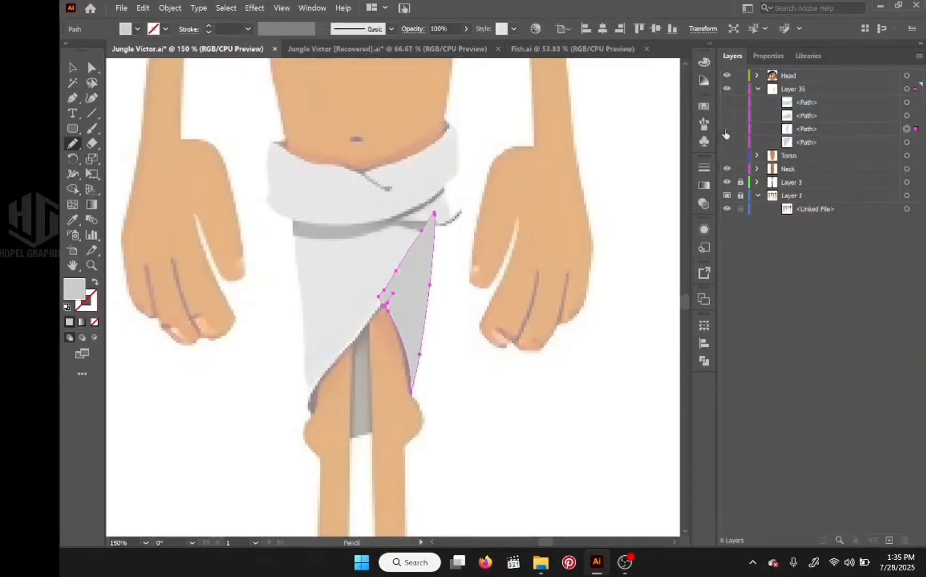
key(ctrl+shift+a)
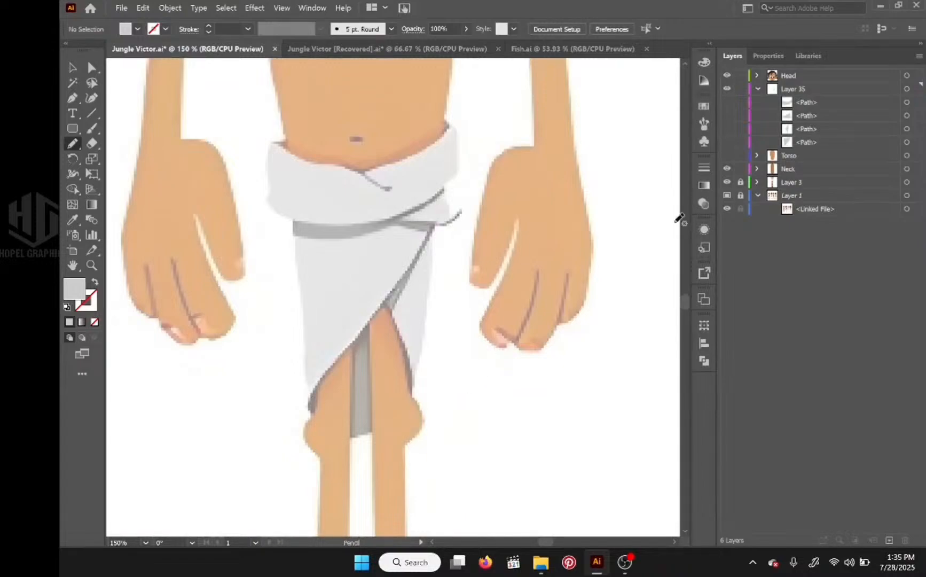
Sample the darker gray reference swatch with the Eyedropper as the fill colour
drag(303, 350, 535, 147)
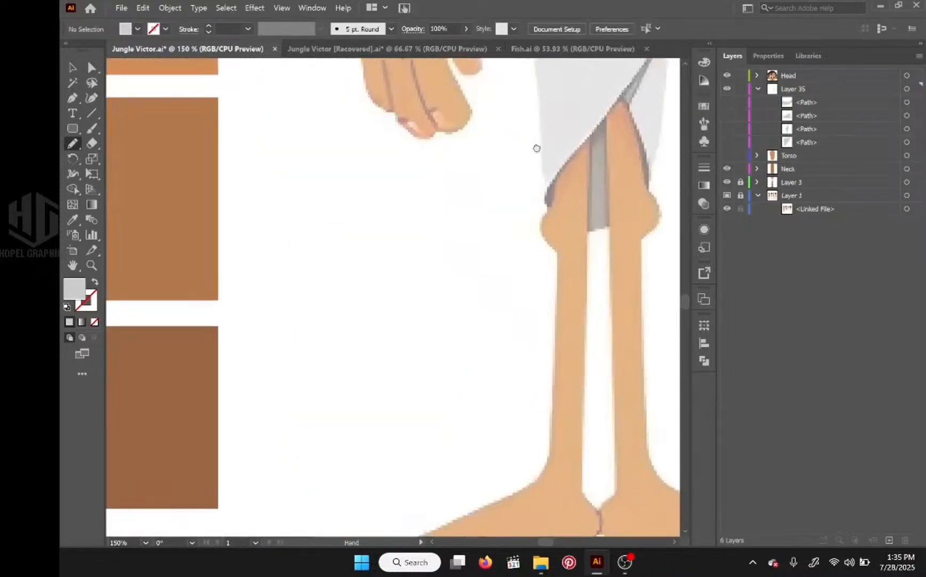
drag(513, 209, 417, 575)
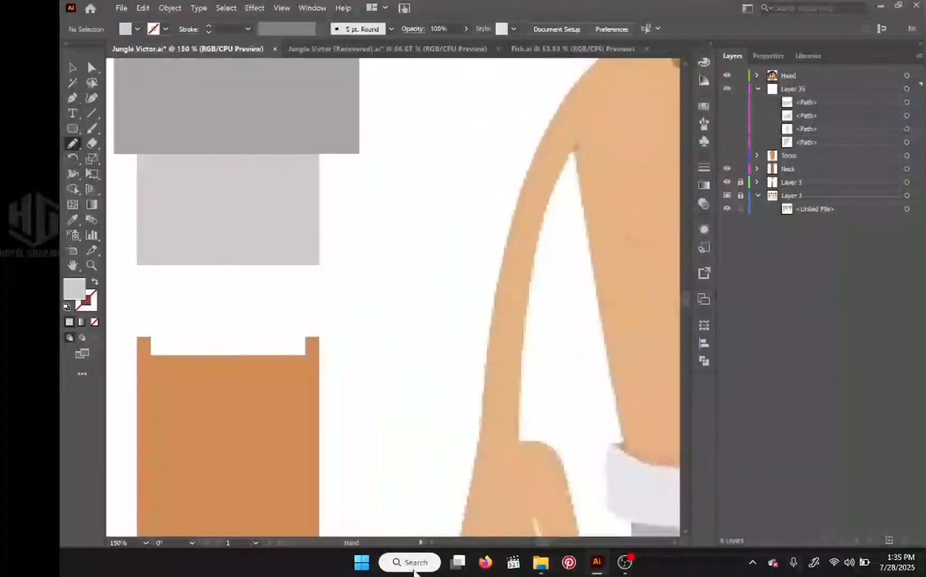
click(73, 220)
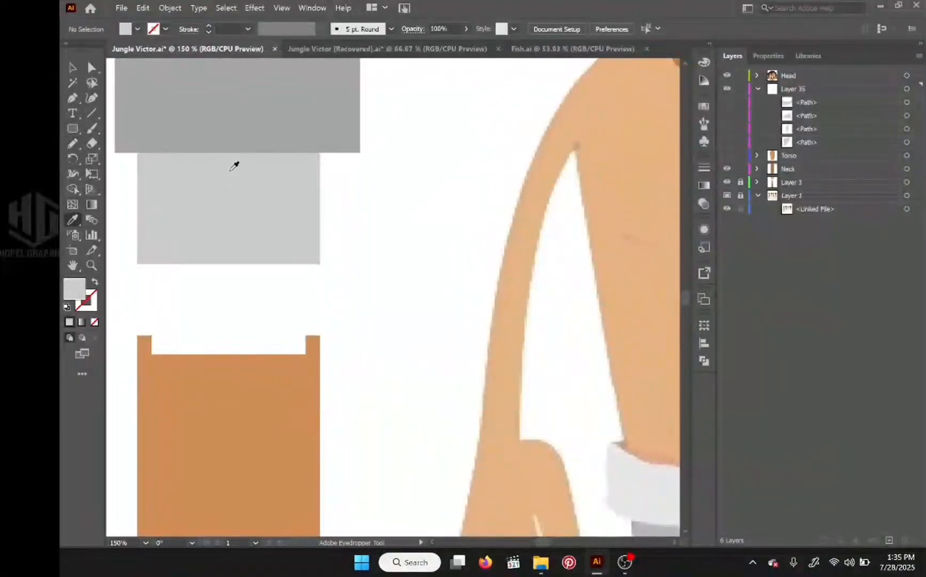
click(246, 120)
Draw the wrap's full back panel from the waist down to the knees with the Pencil tool in the darker gray
drag(469, 192, 111, 236)
key(ctrl+minus)
drag(321, 275, 564, 180)
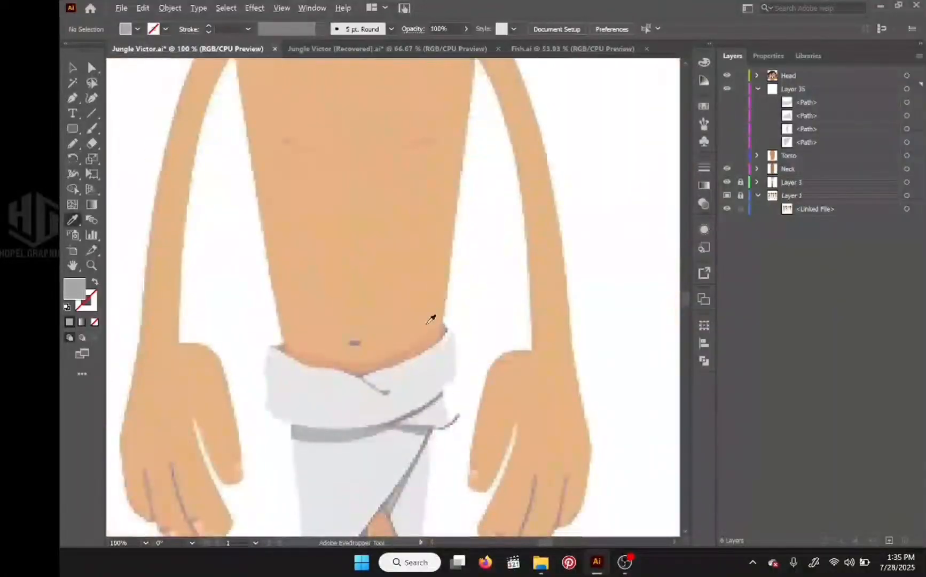
drag(431, 319, 440, 201)
key(n)
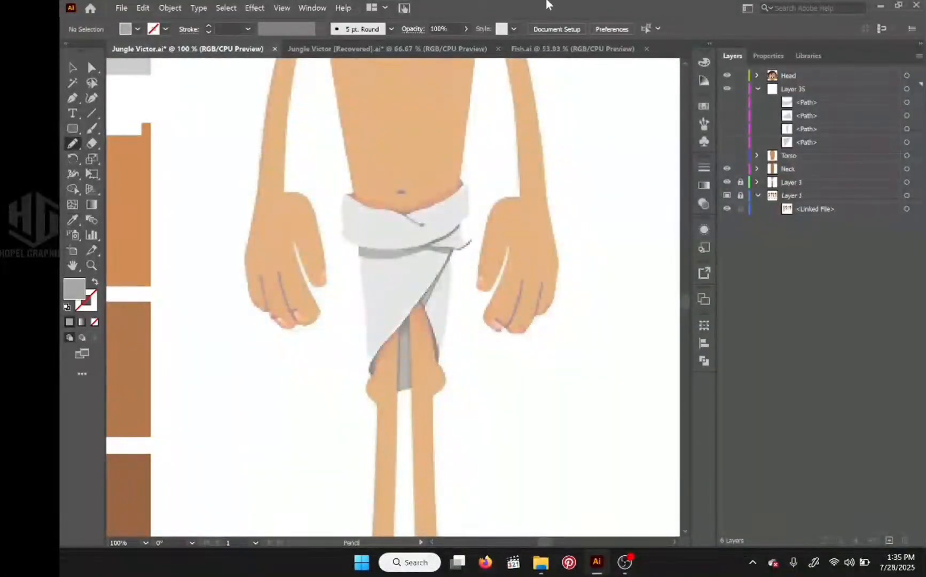
mouse_move(456, 199)
mouse_down()
mouse_move(445, 304)
mouse_move(381, 385)
mouse_move(347, 193)
mouse_move(460, 186)
mouse_up()
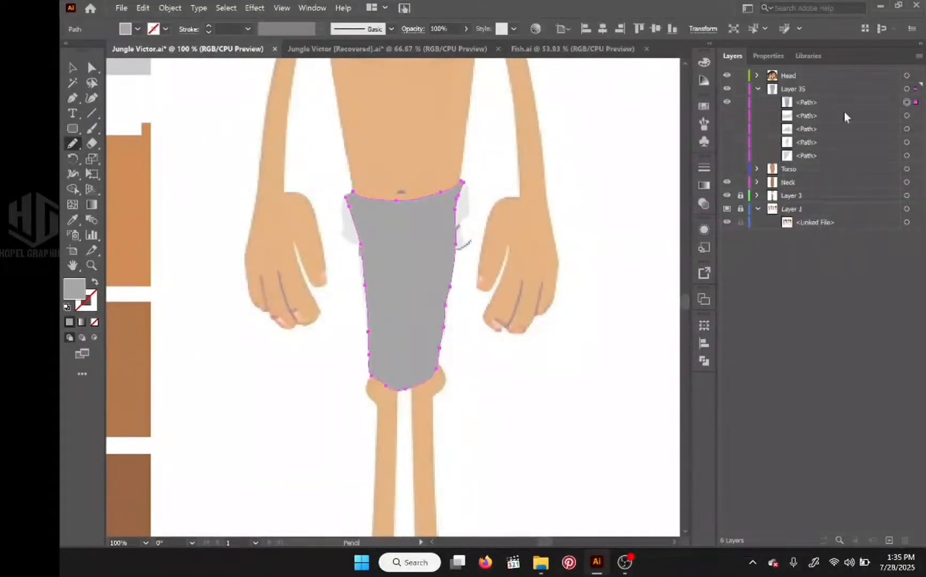
Create a new layer for the back panel, move the panel into it and place the layer below Torso
drag(811, 105, 812, 174)
click(802, 92)
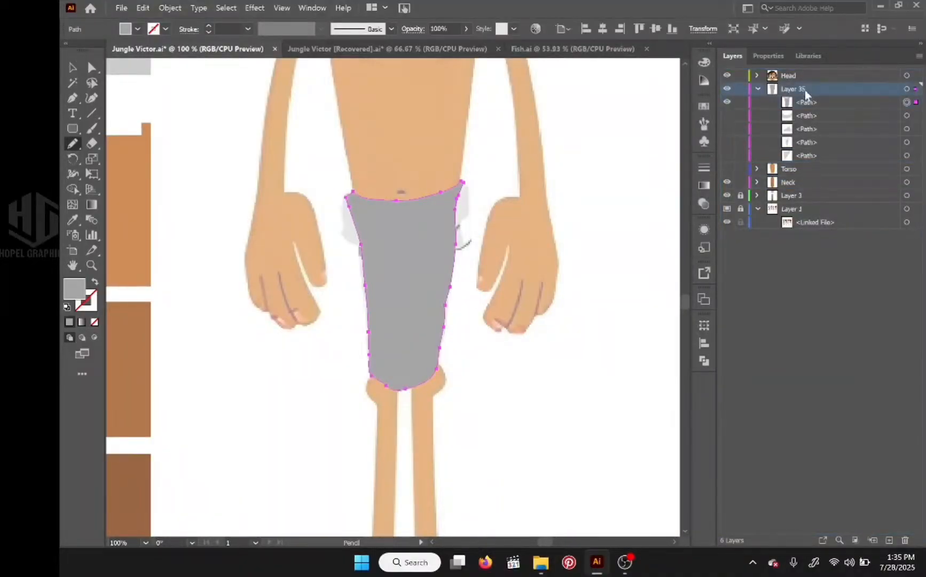
click(889, 539)
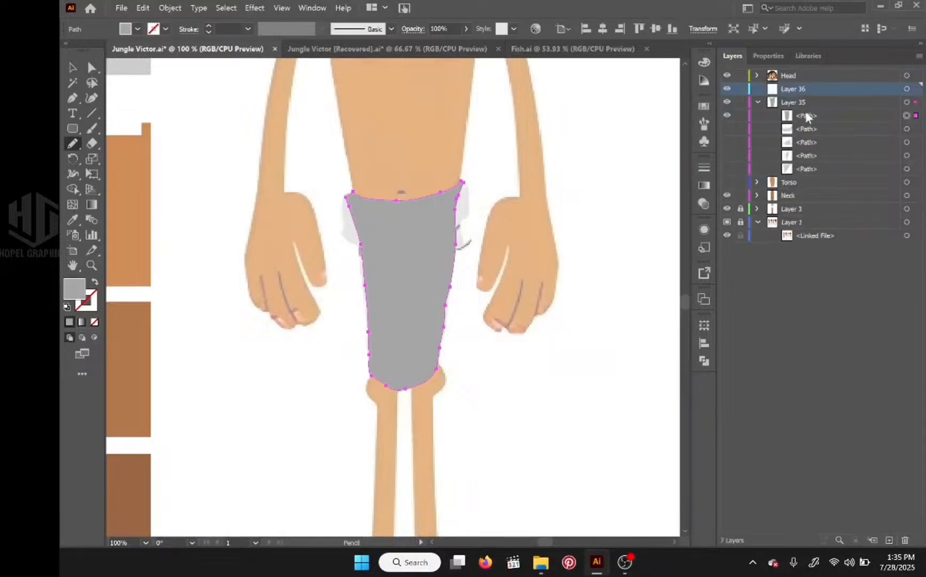
drag(806, 89, 801, 124)
click(758, 102)
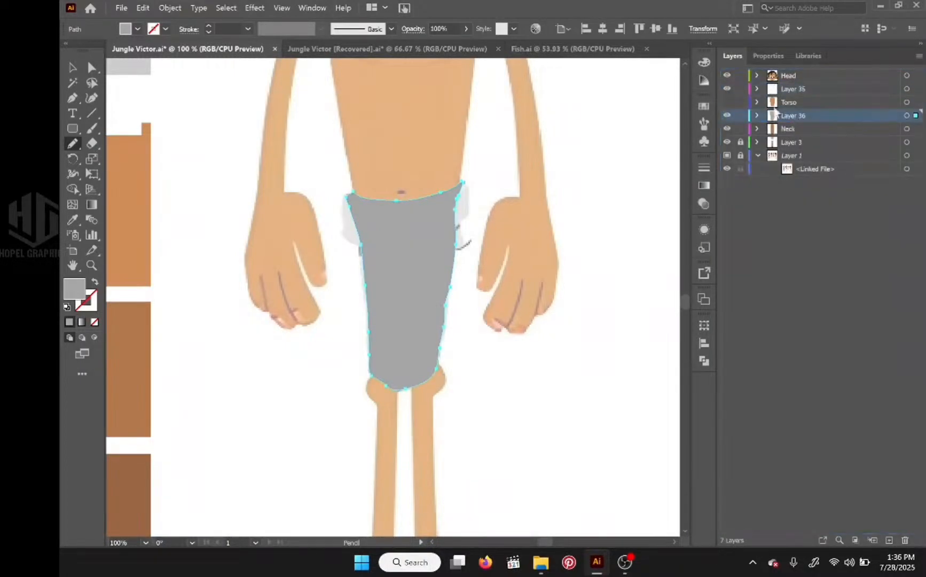
click(758, 89)
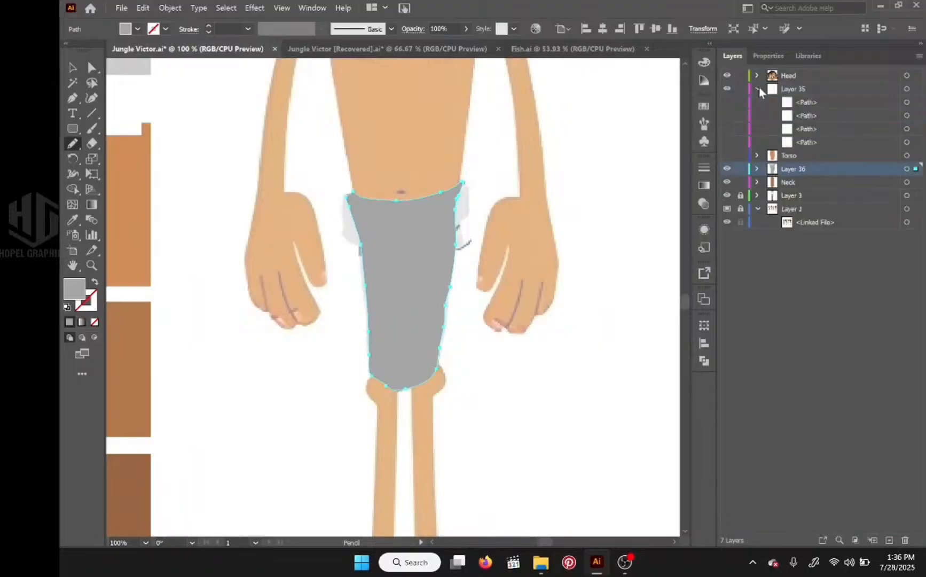
Rename the back panel's layer as "back wrapper"
double_click(792, 168)
text(bod)
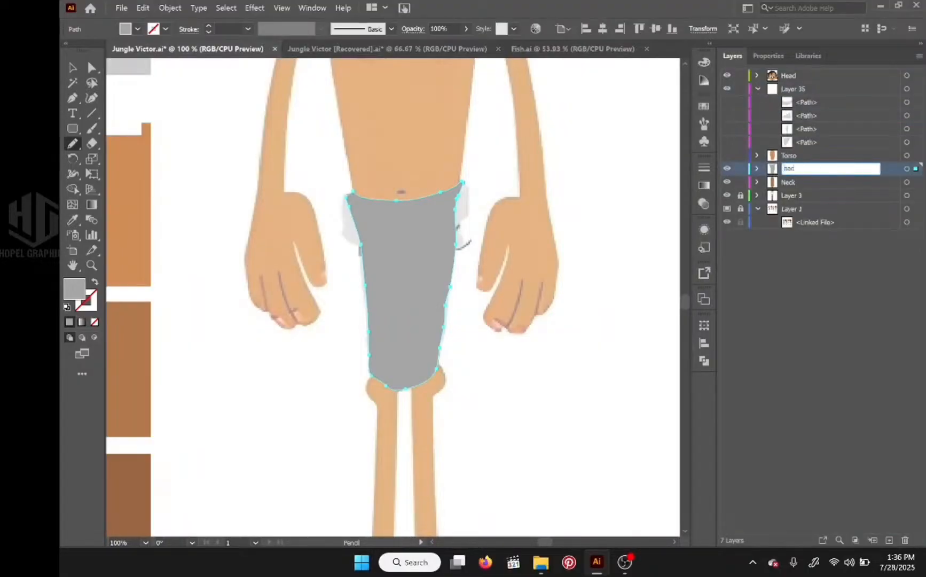
text(k wrapper)
key(Return)
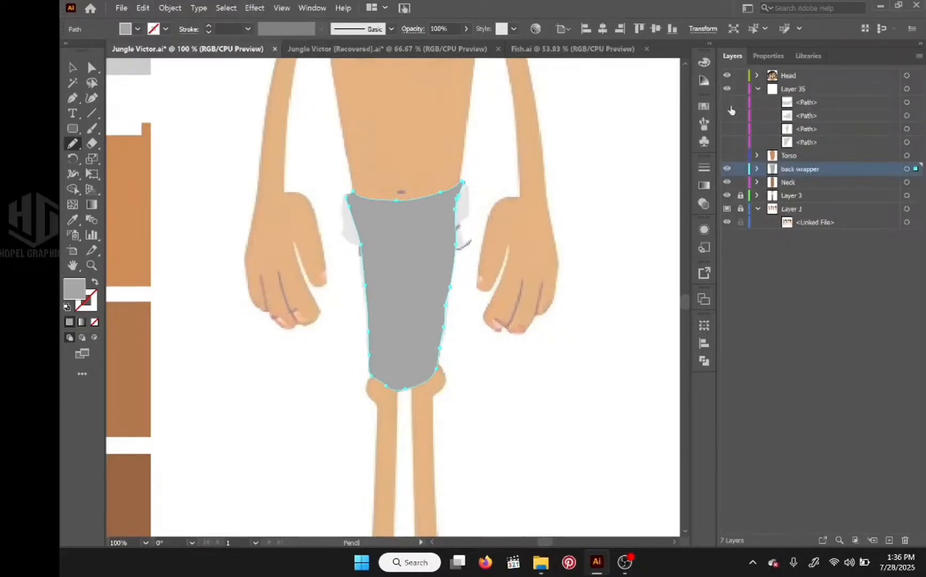
Preview the four front wrap paths over the back panel, and hide those paths and the back wrapper layer
drag(731, 110, 727, 144)
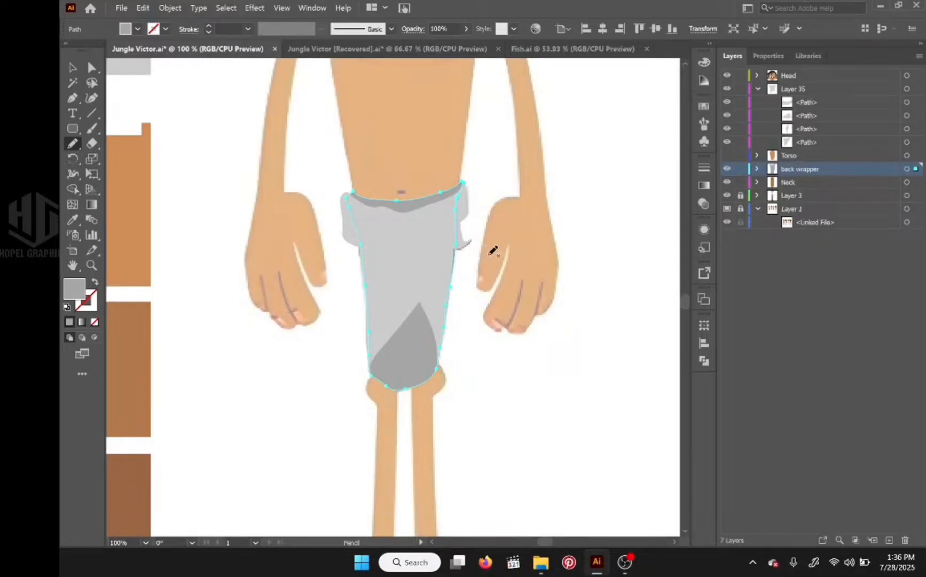
drag(422, 268, 386, 315)
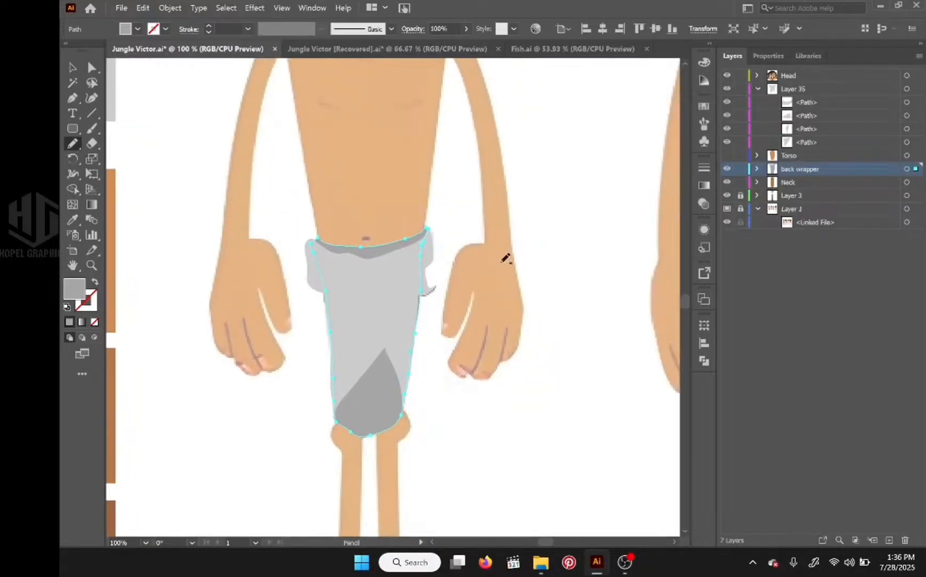
click(726, 169)
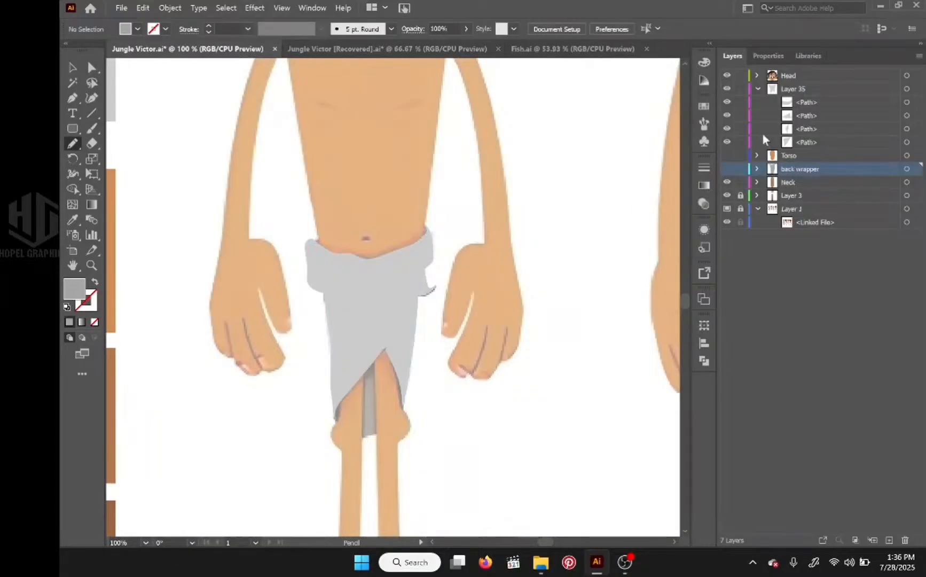
drag(727, 143, 727, 103)
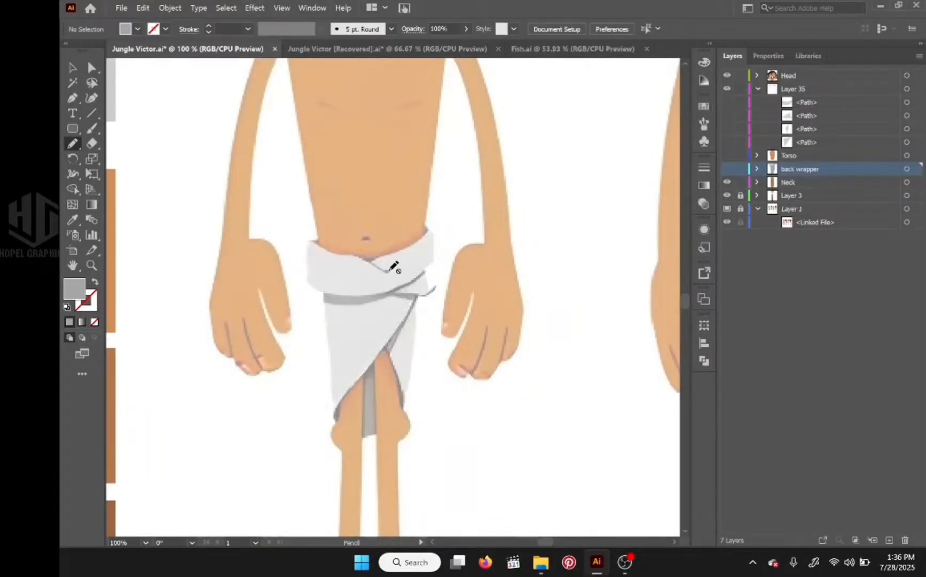
Set the fill colour to a darker gray, RGB 117, 116, 116
click(73, 220)
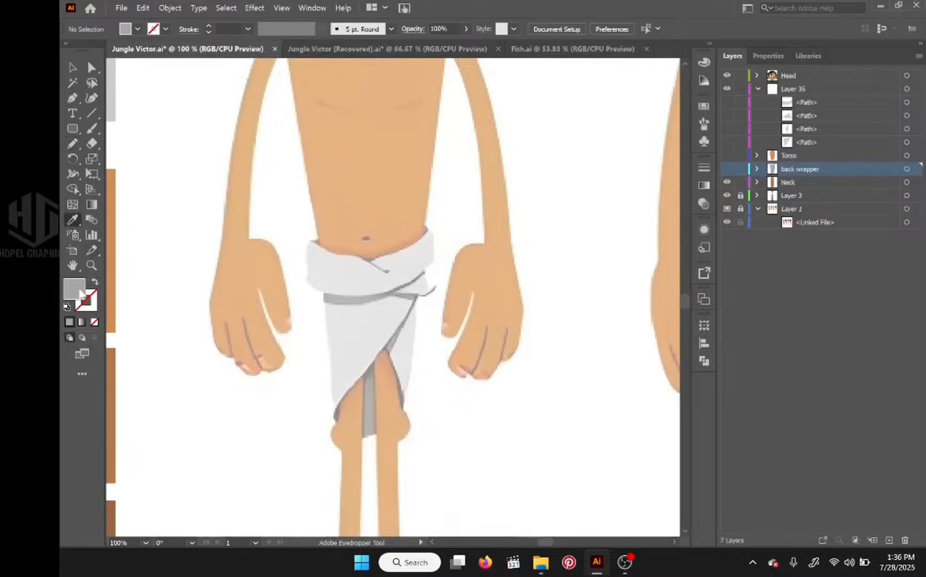
double_click(80, 293)
click(329, 279)
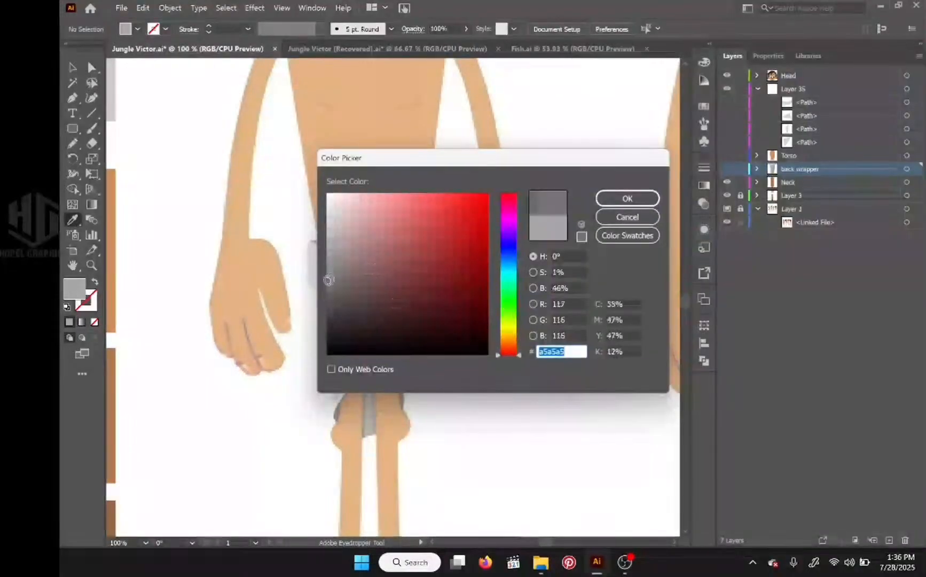
click(628, 198)
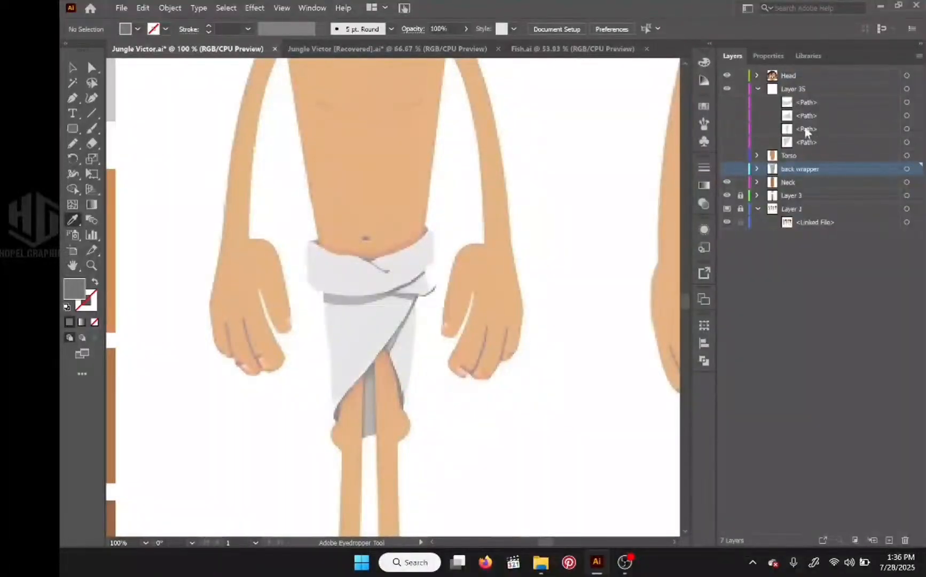
Draw a curved shadow strip along the waistband's lower edge, stacked just below the waistband path, and set its opacity to 53%
click(807, 102)
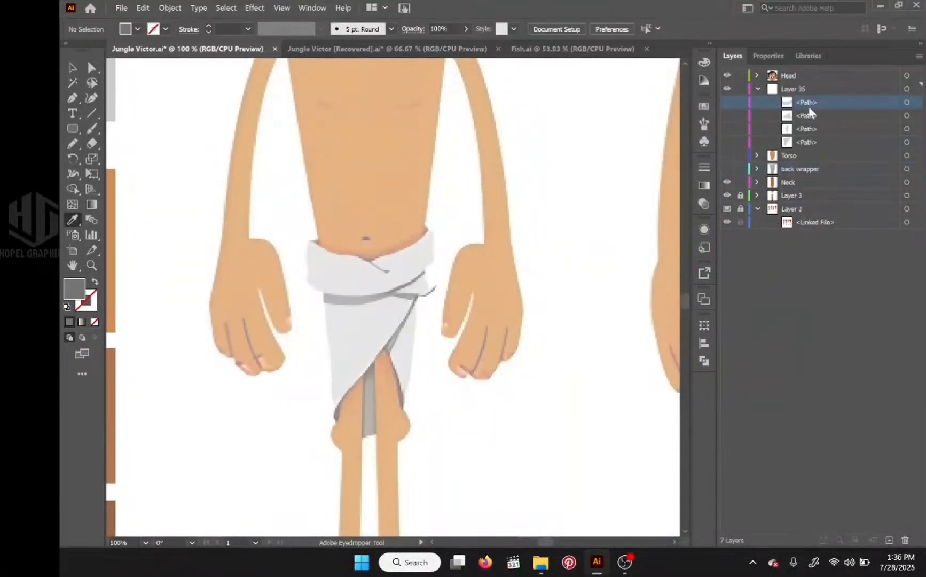
click(812, 115)
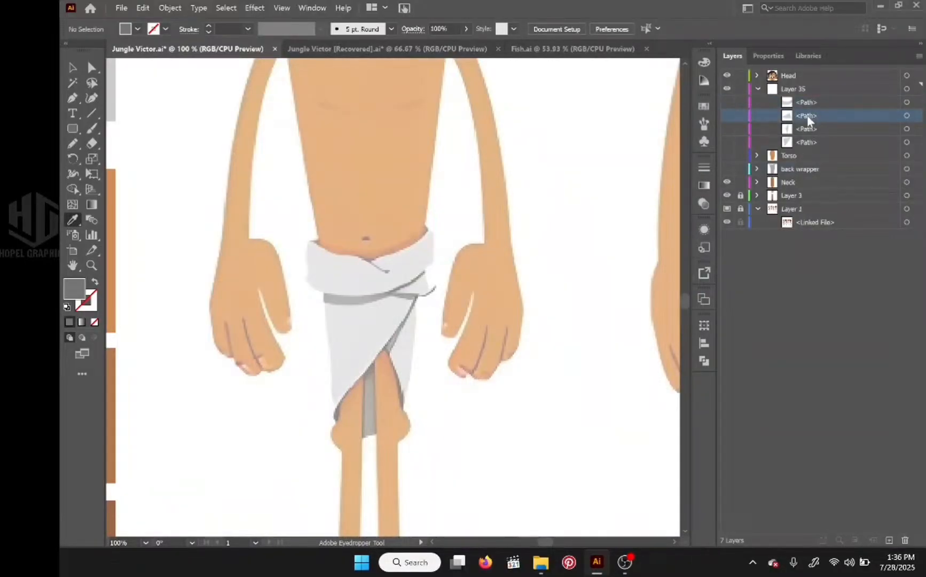
key(n)
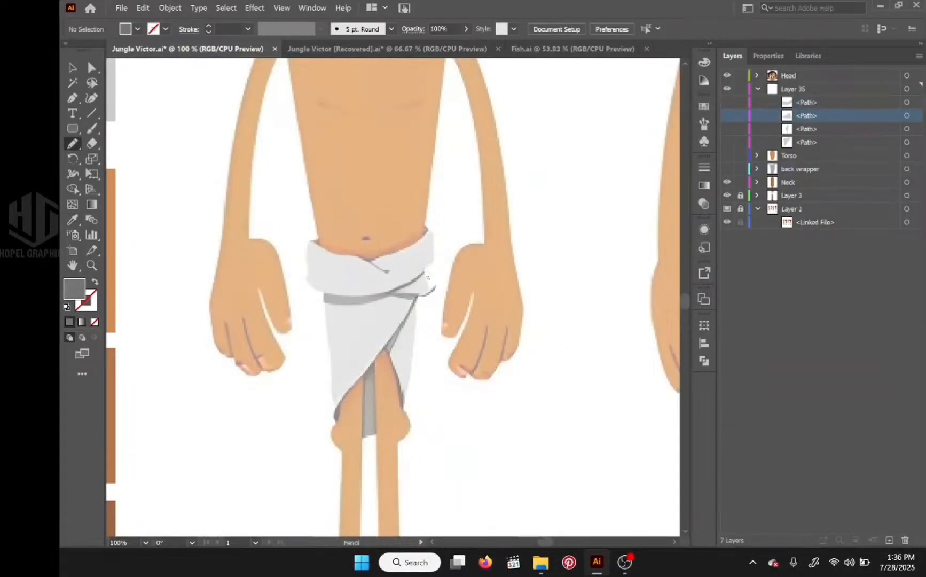
mouse_move(426, 274)
mouse_down()
mouse_move(322, 292)
mouse_move(422, 281)
mouse_up()
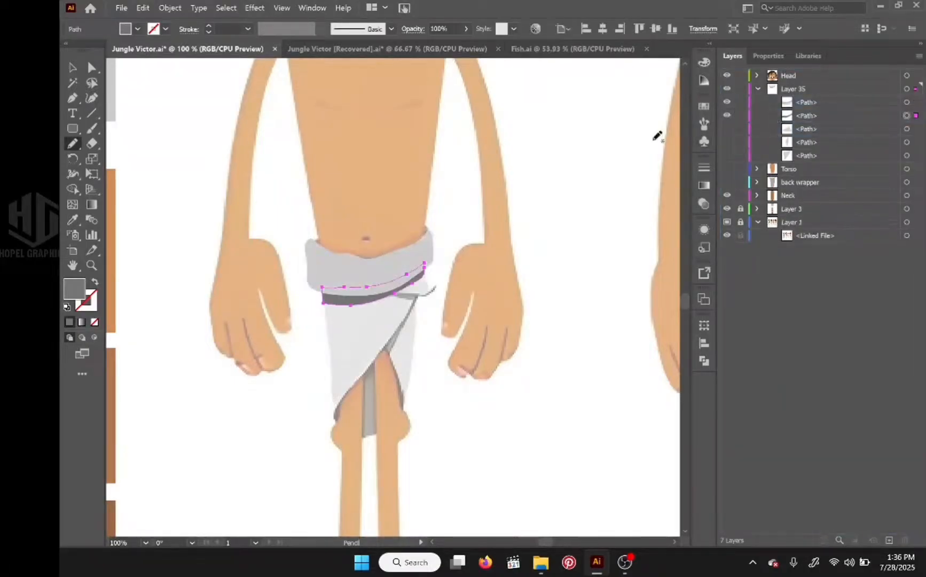
click(465, 28)
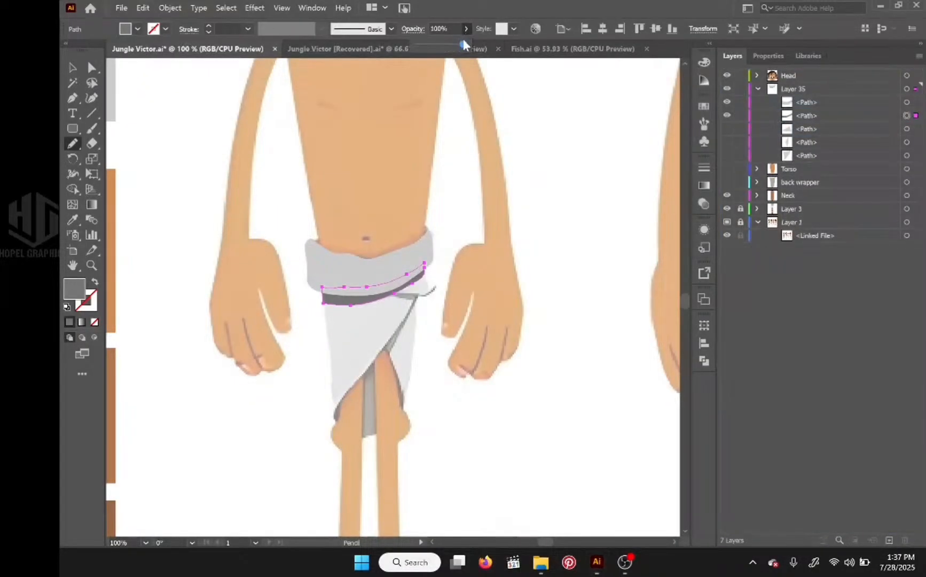
drag(472, 45, 443, 46)
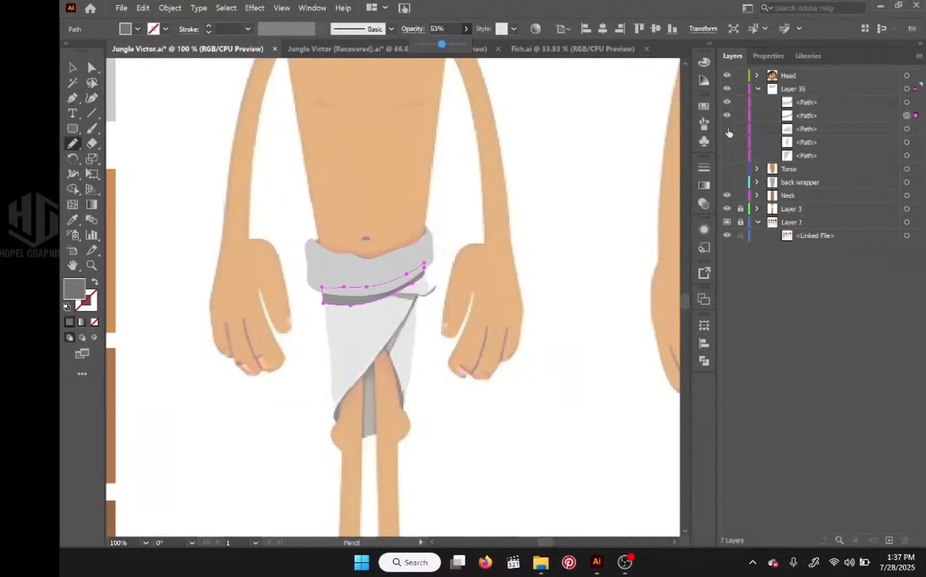
Check the shadow strip against the pointed fold, and hide the waistband, shadow and fold paths
click(727, 129)
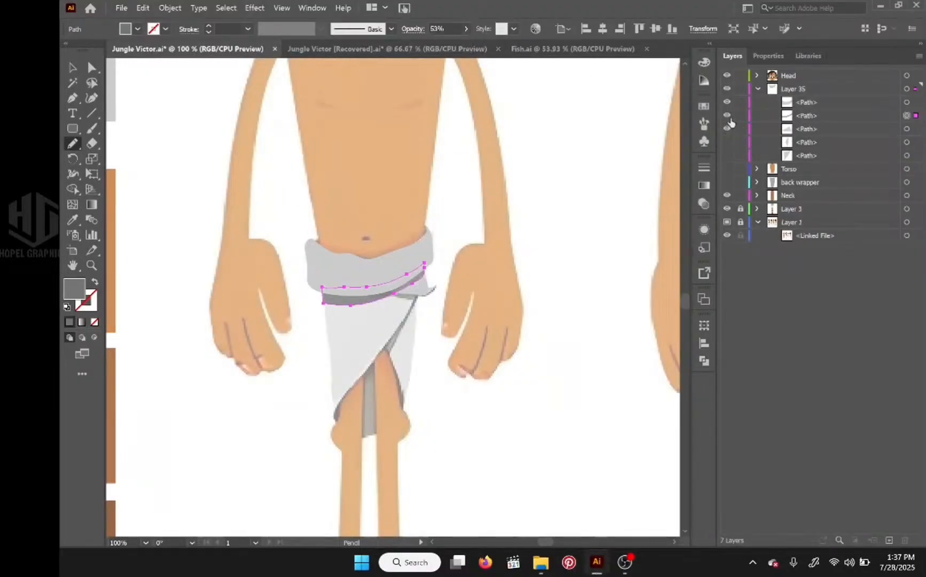
click(727, 116)
click(727, 103)
click(727, 129)
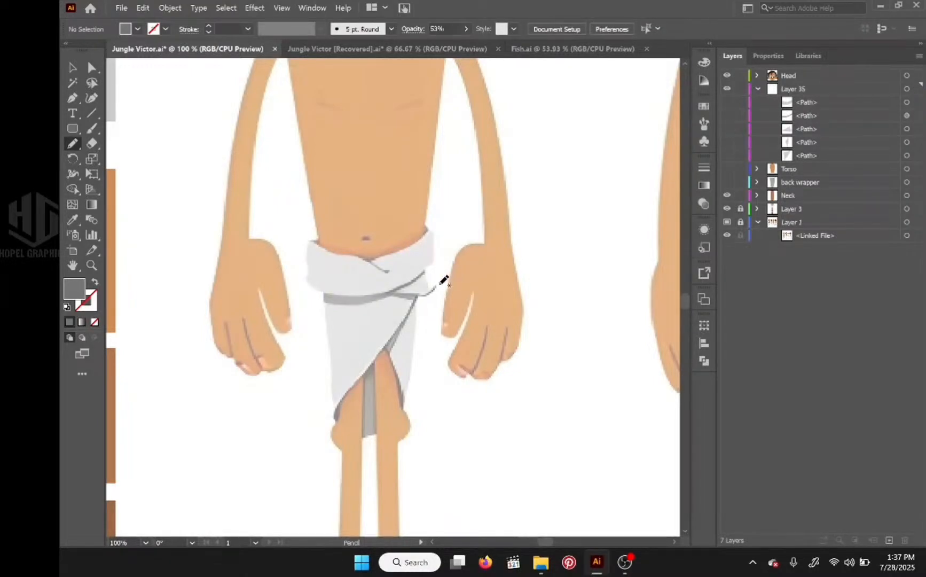
Draw a narrow dark shadow along the wrap's diagonal overlap, place it directly above the side flap path, and show the flap and front panel
mouse_move(442, 282)
mouse_down()
mouse_move(397, 318)
mouse_move(390, 329)
mouse_move(407, 325)
mouse_move(386, 360)
mouse_up()
drag(418, 294, 386, 353)
drag(809, 109, 815, 150)
click(726, 156)
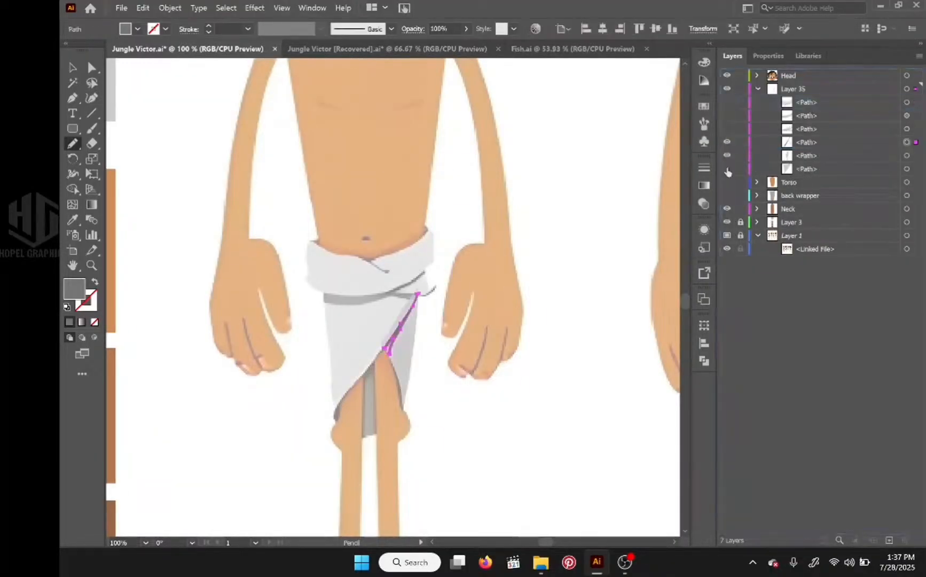
click(727, 170)
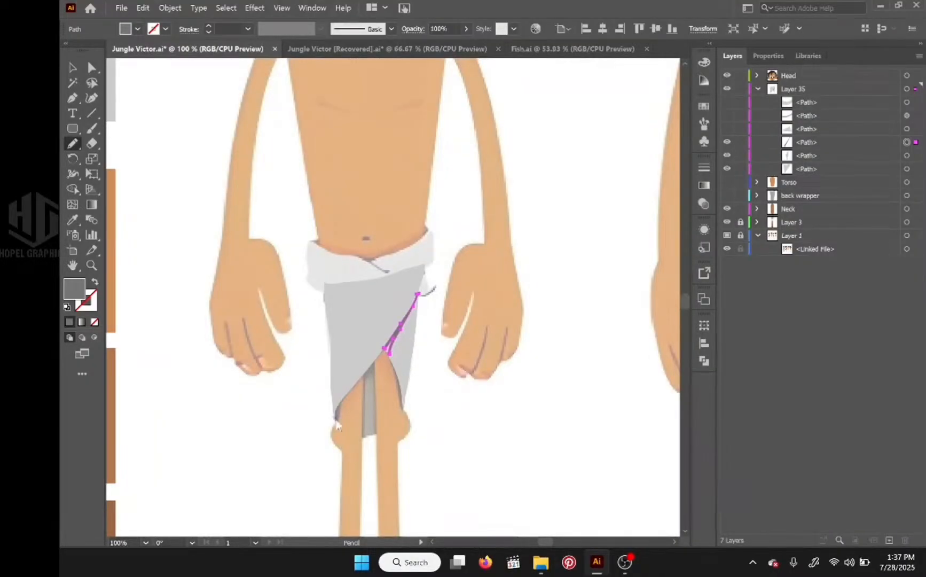
Draw a long thin shadow along the front panel's diagonal edge, stack it directly below the pointed fold path, and show the hidden wrap paths
drag(336, 419, 354, 383)
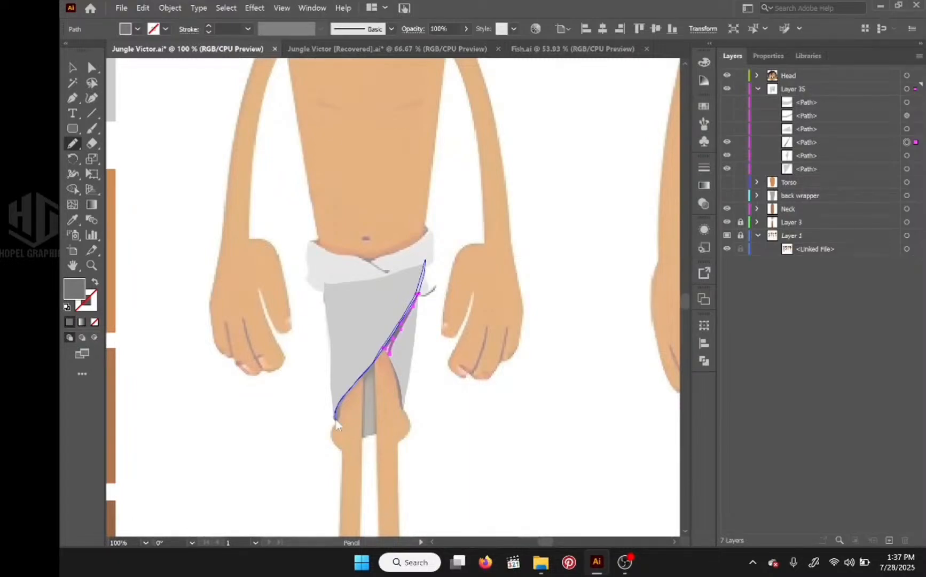
drag(336, 421, 337, 421)
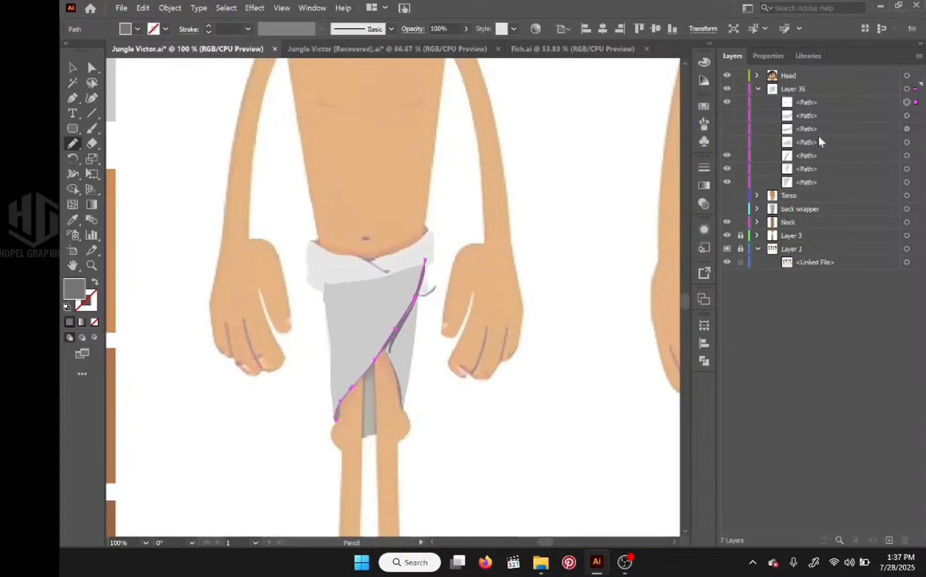
click(819, 101)
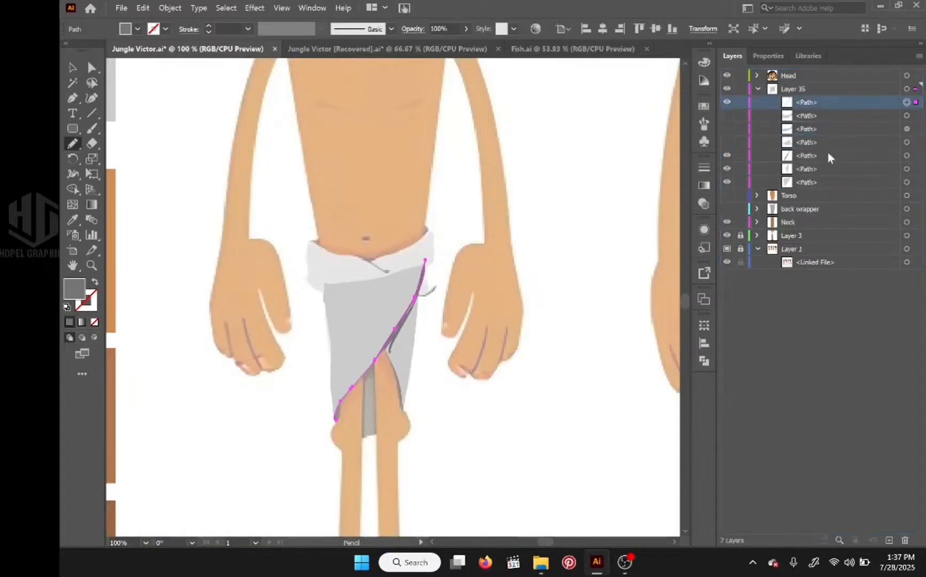
drag(828, 154, 828, 150)
drag(724, 116, 725, 103)
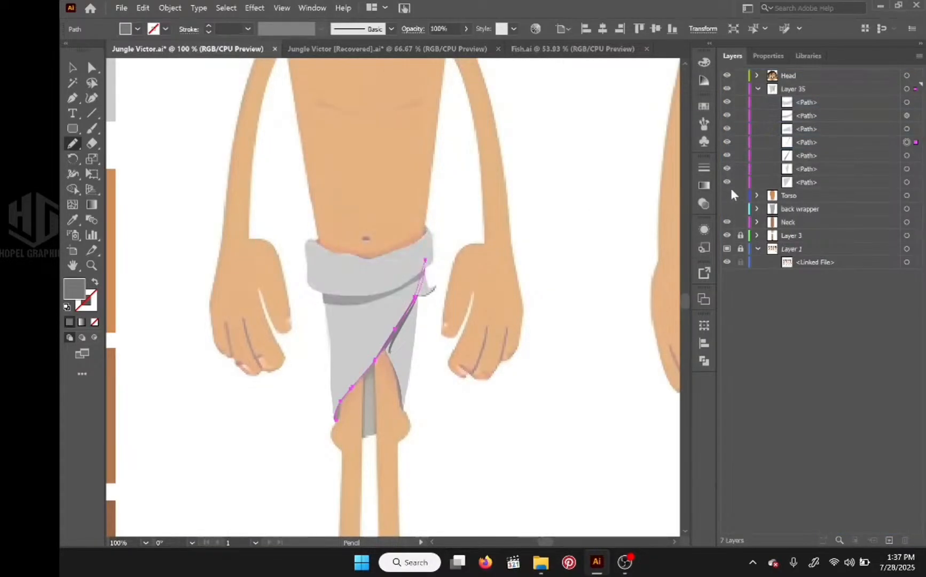
click(92, 67)
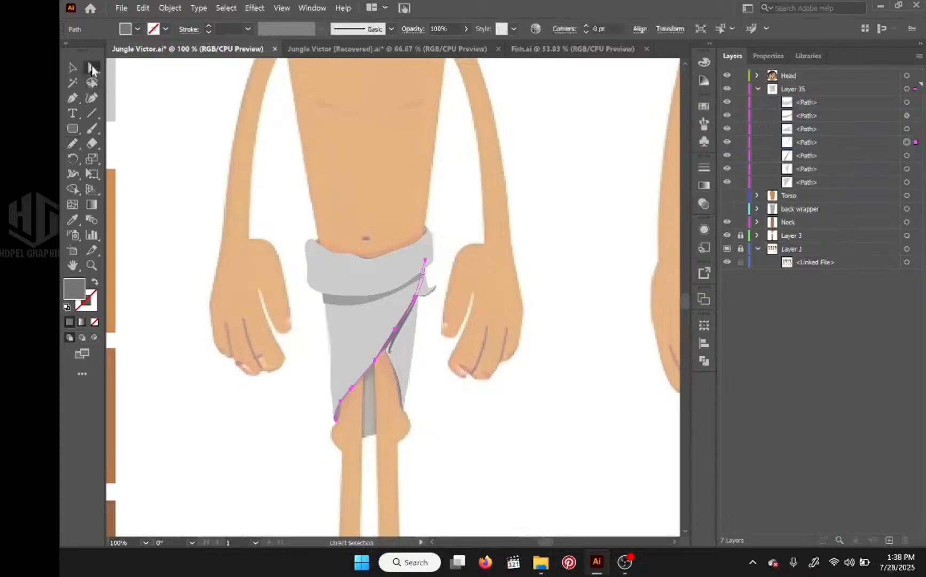
click(155, 109)
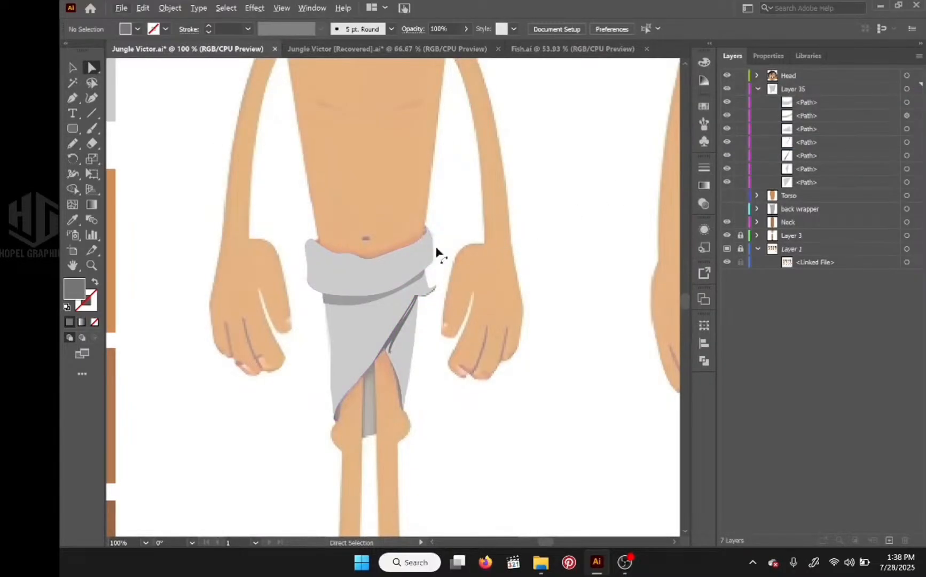
drag(437, 252, 409, 252)
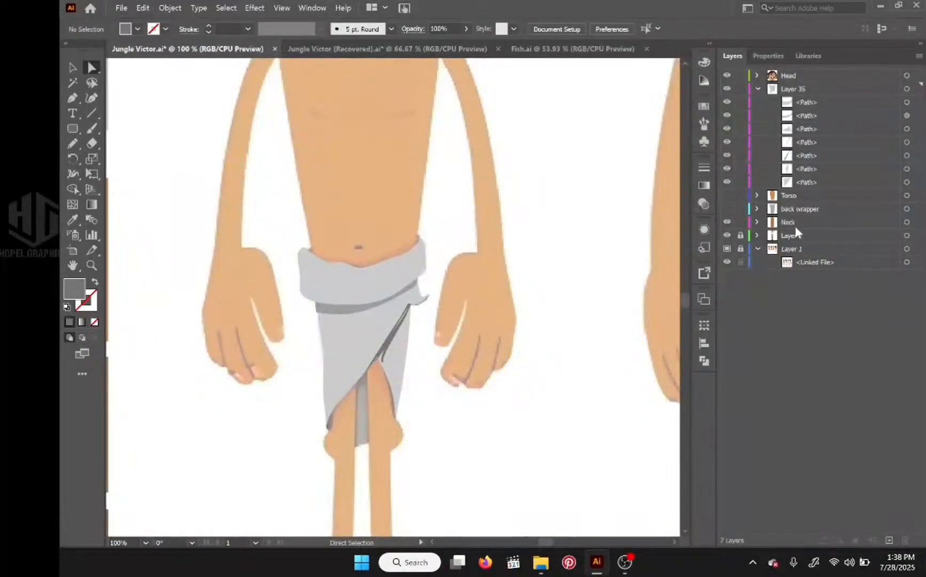
Draw a thin shadow down the wrap's left edge and, with the wrap paths hidden, a small curved shadow stacked directly below the pointed fold
key(n)
drag(314, 301, 328, 427)
drag(726, 102, 726, 195)
mouse_move(379, 301)
mouse_down()
mouse_move(388, 303)
mouse_move(381, 301)
mouse_up()
drag(828, 102, 830, 148)
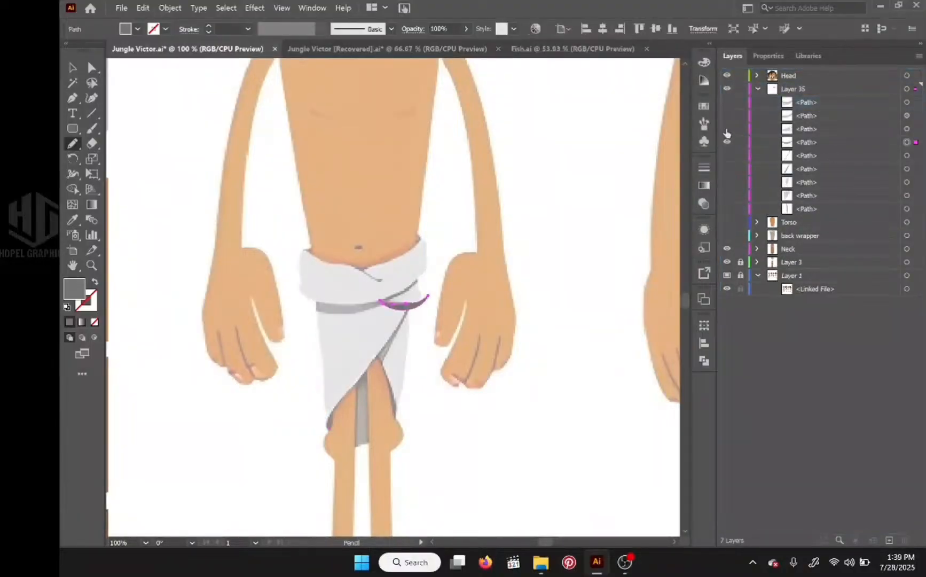
Show all the wrap paths and the torso layer again, and deselect the curved shadow to check the whole character
drag(727, 129, 727, 101)
drag(726, 155, 727, 222)
scroll(393, 270, down, 2)
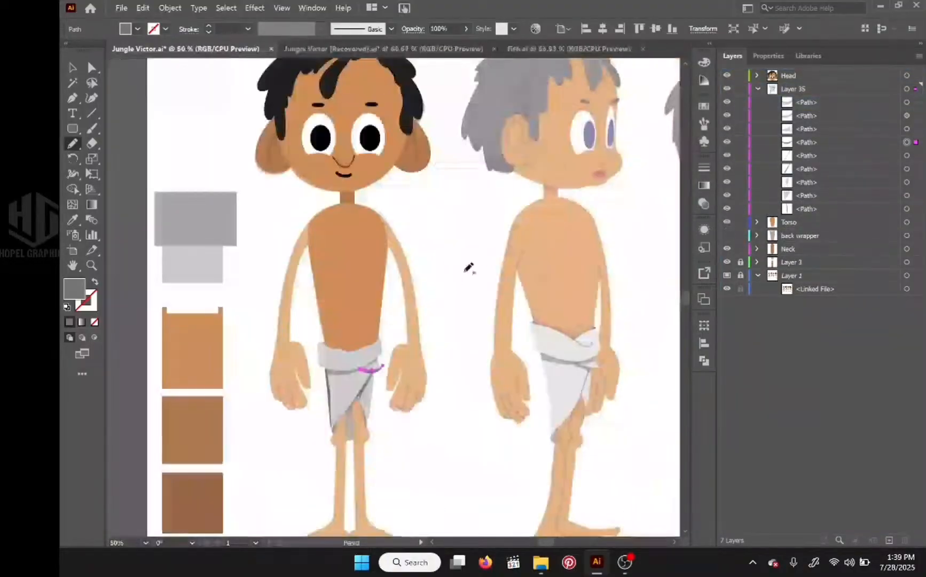
key(a)
click(502, 274)
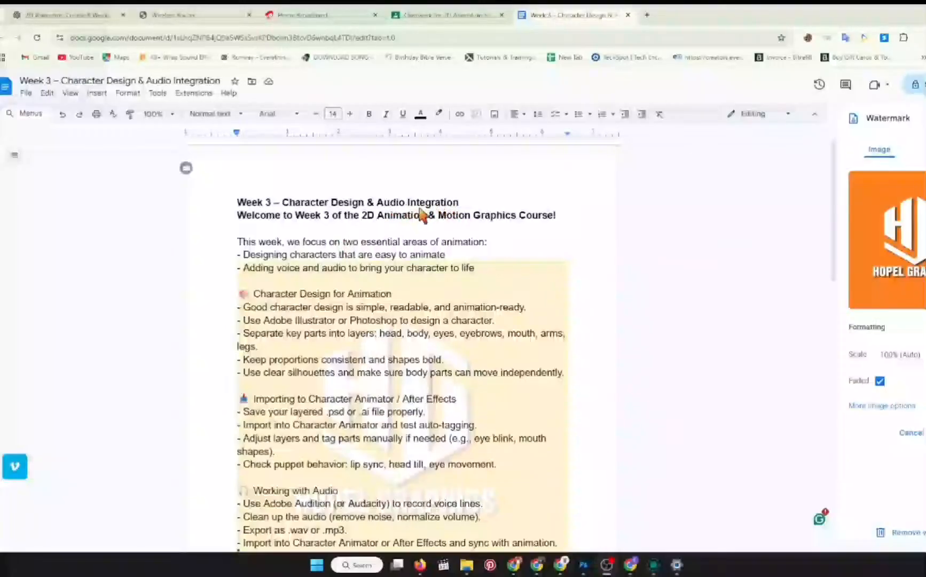
Review the Week 3 course document in Google Docs, highlighting the "Character Design & Audio Integration" title and the character design, importing and audio sections
drag(283, 202, 461, 202)
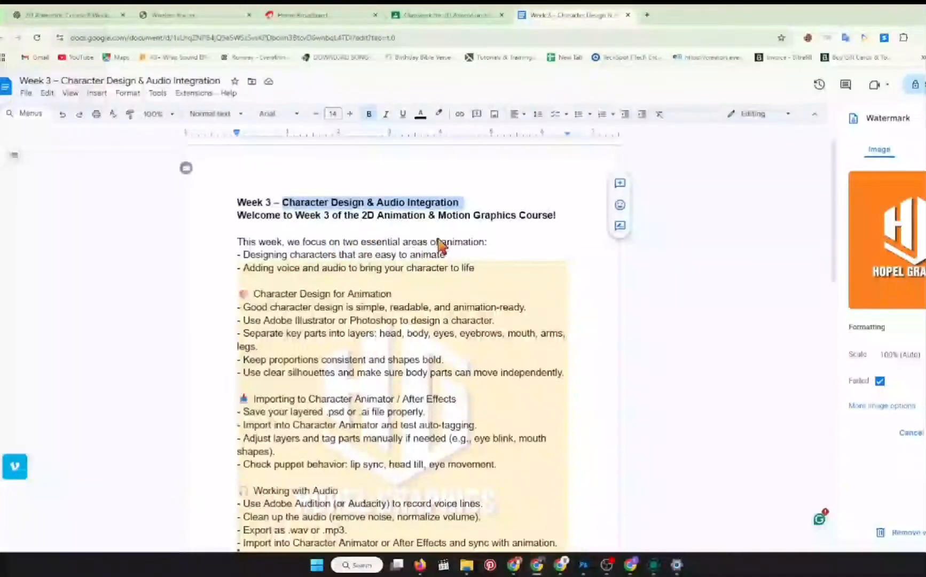
click(479, 242)
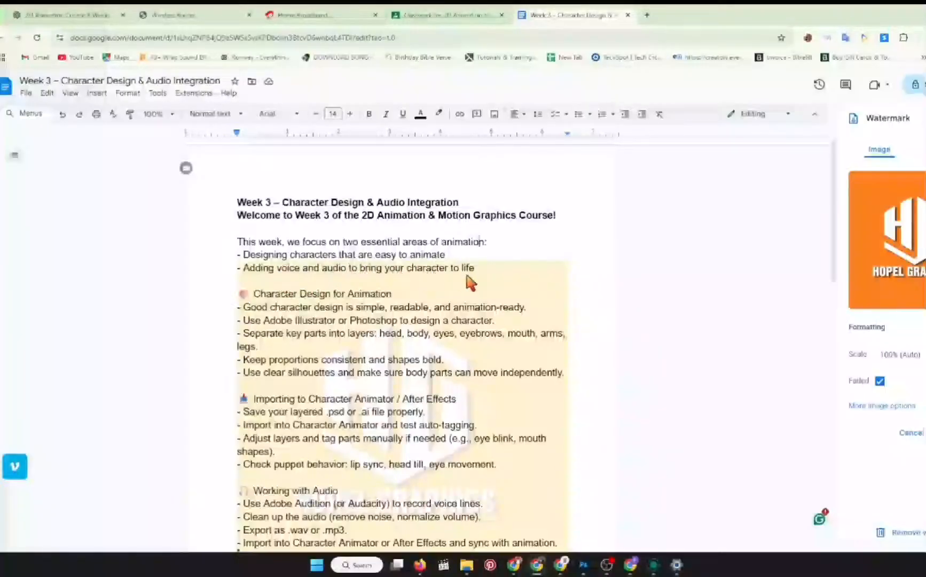
scroll(425, 325, down, 2)
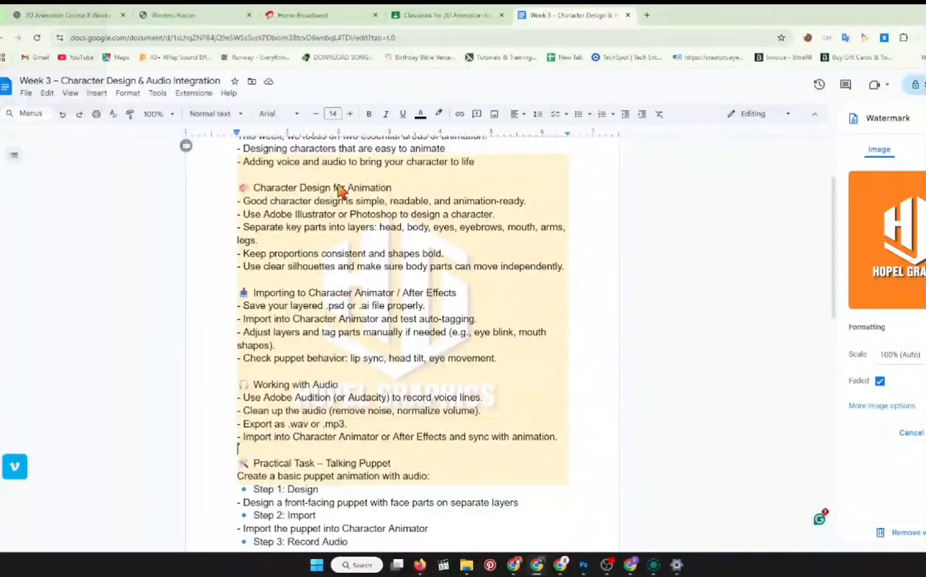
click(241, 186)
click(537, 155)
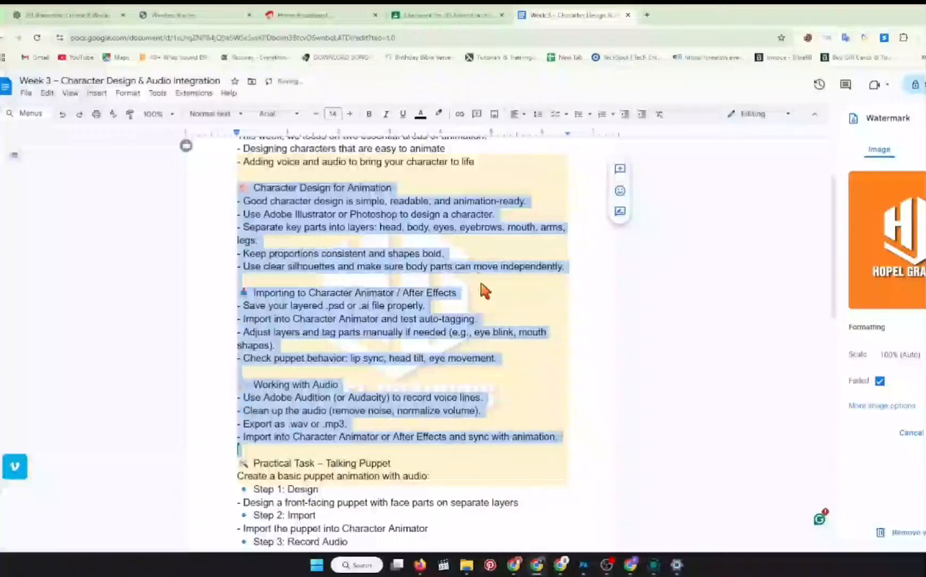
click(481, 284)
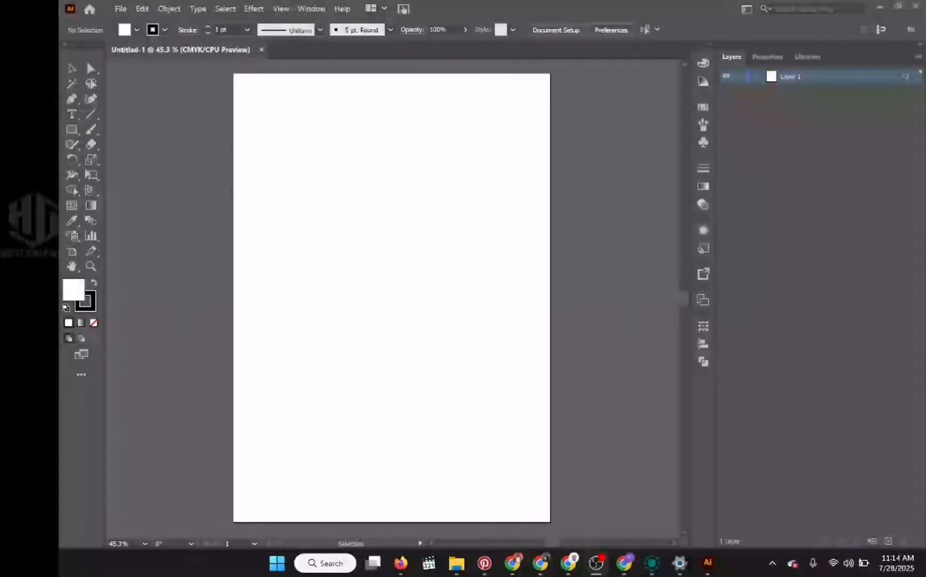
Create a new Illustrator document from the 1920 x 1080 Art & Illustration preset with raster effects set to Medium (150 ppi)
click(90, 8)
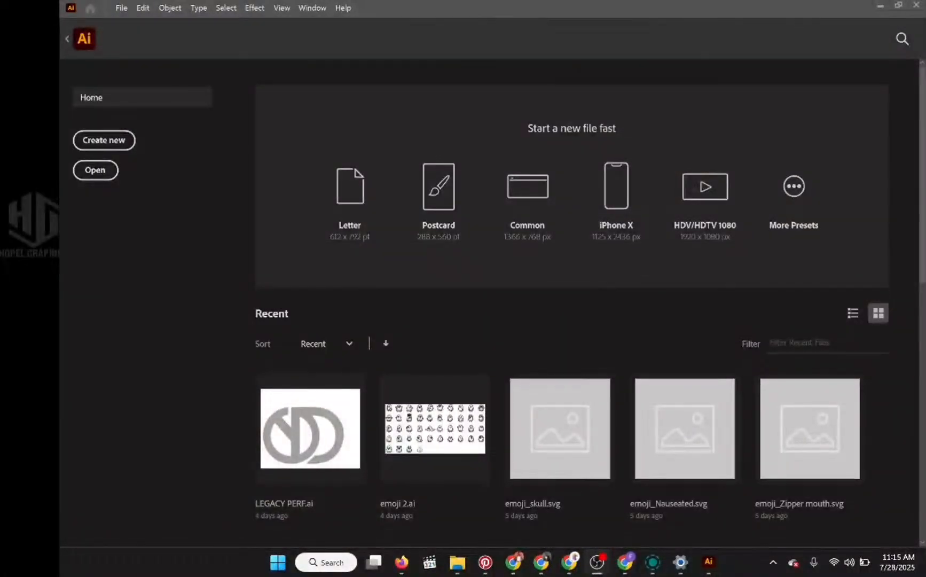
click(104, 140)
click(464, 91)
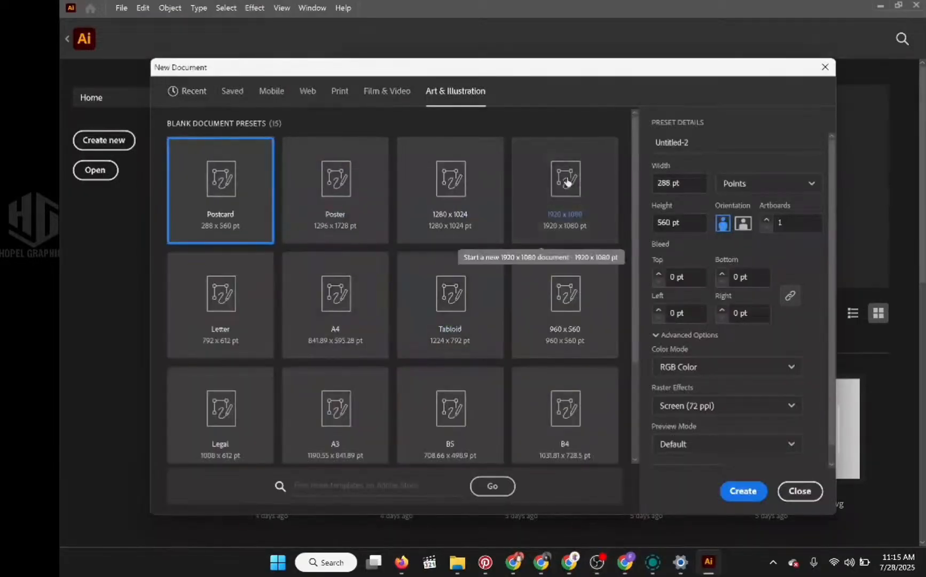
click(565, 214)
click(694, 405)
click(693, 449)
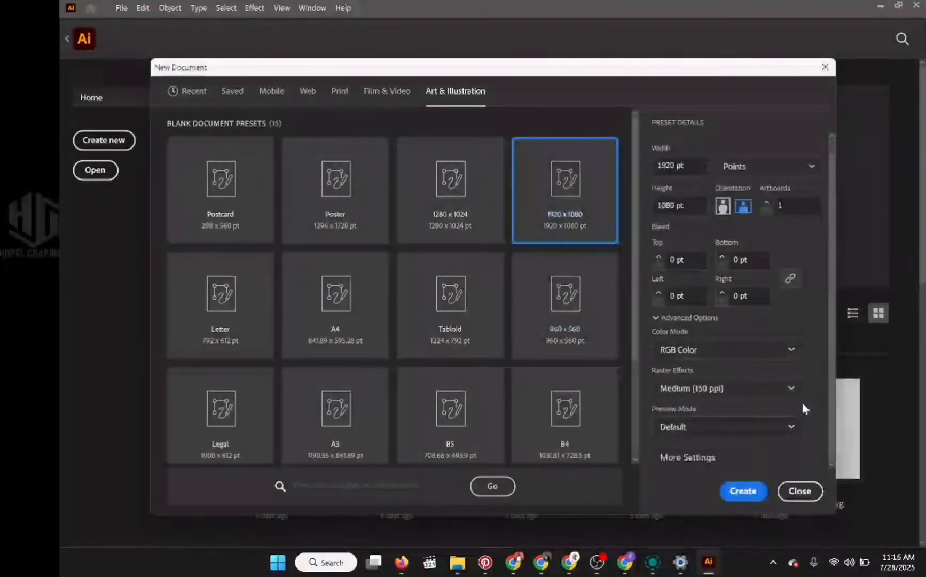
click(748, 490)
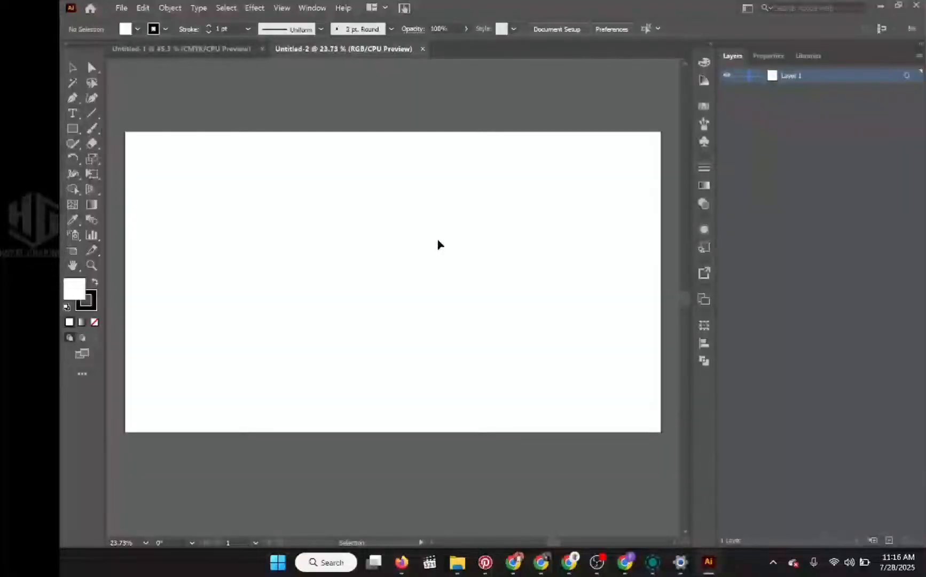
Switch to Pinterest to view the ARTING boy character reference, and return to the blank Illustrator document
click(485, 562)
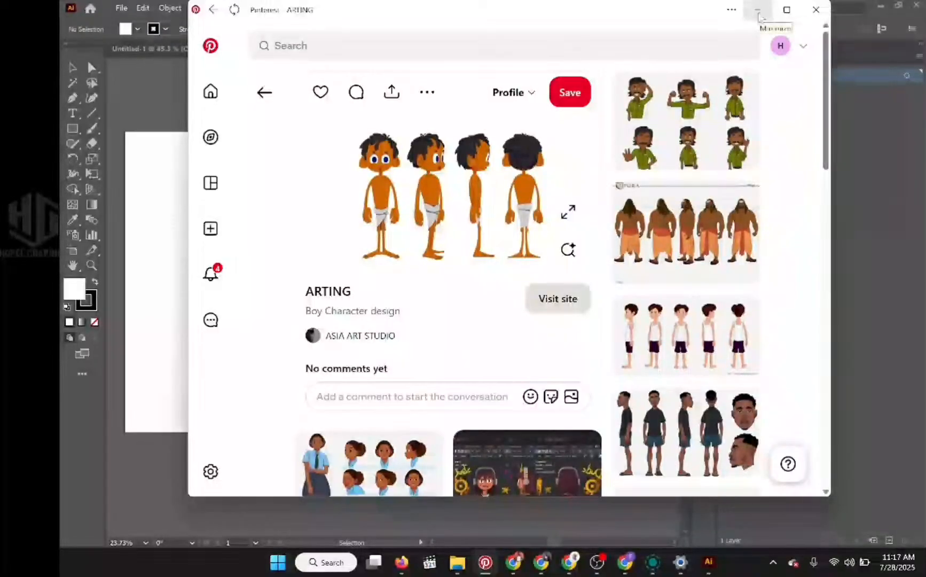
click(759, 12)
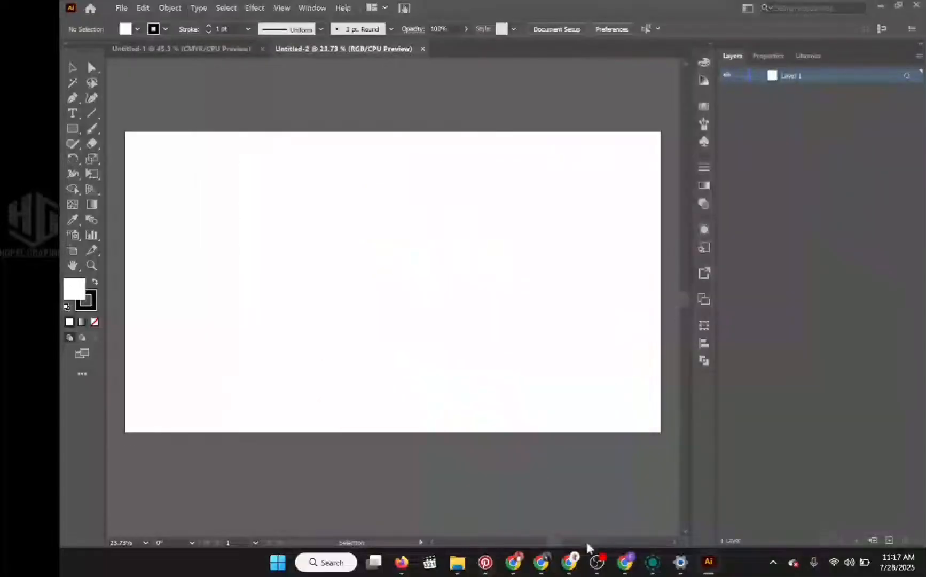
mouse_move(541, 562)
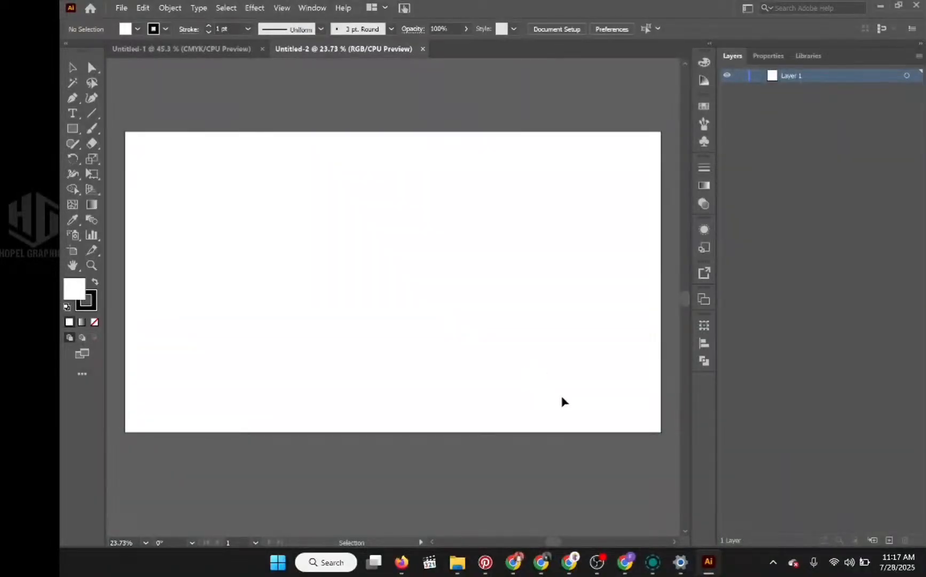
Place the ARTING image from the Downloads folder as a linked file, scaled from the artboard's upper-left corner to about its full height
click(123, 9)
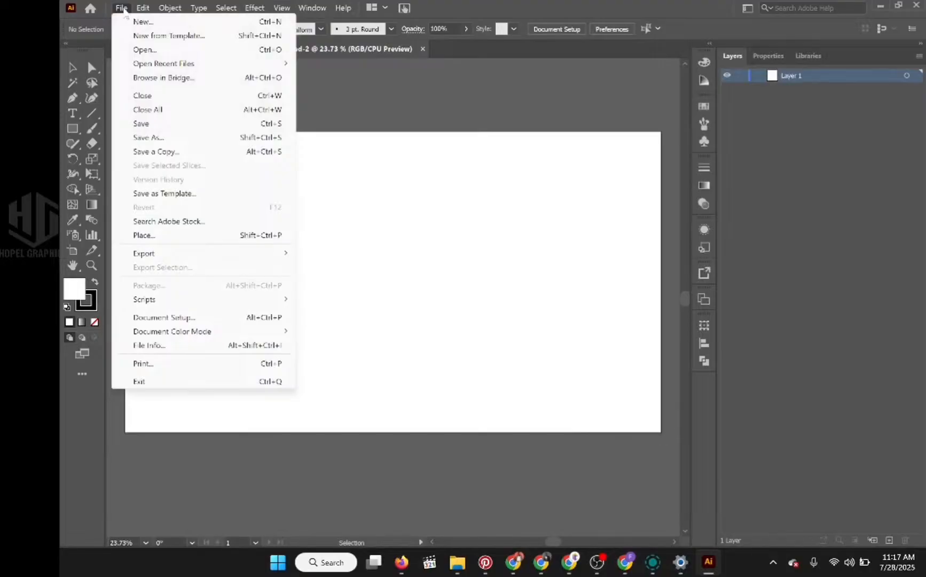
click(145, 236)
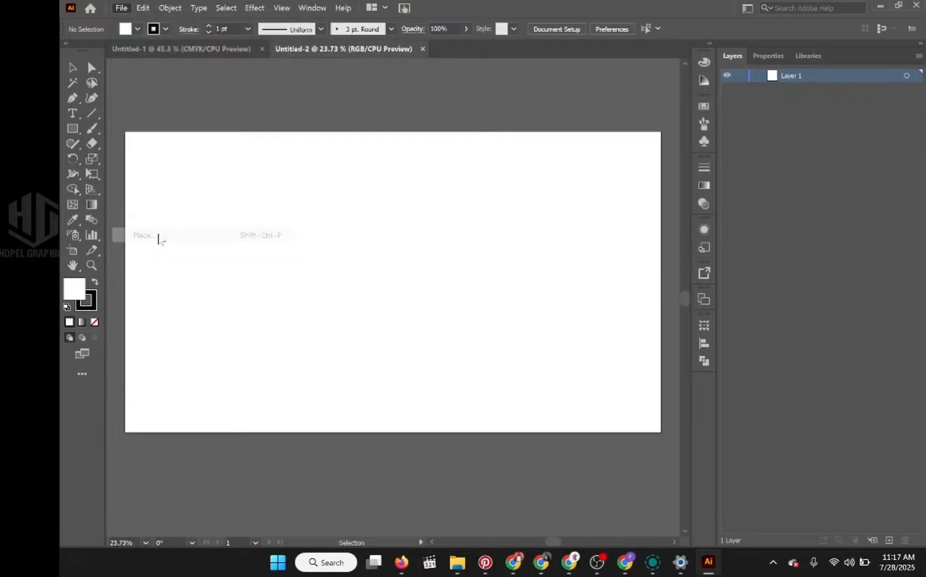
click(113, 137)
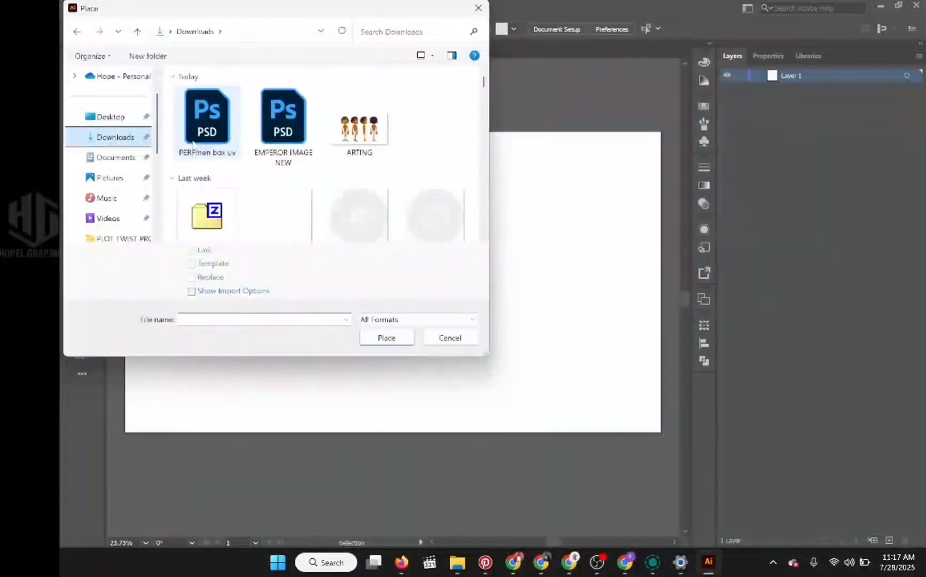
click(359, 123)
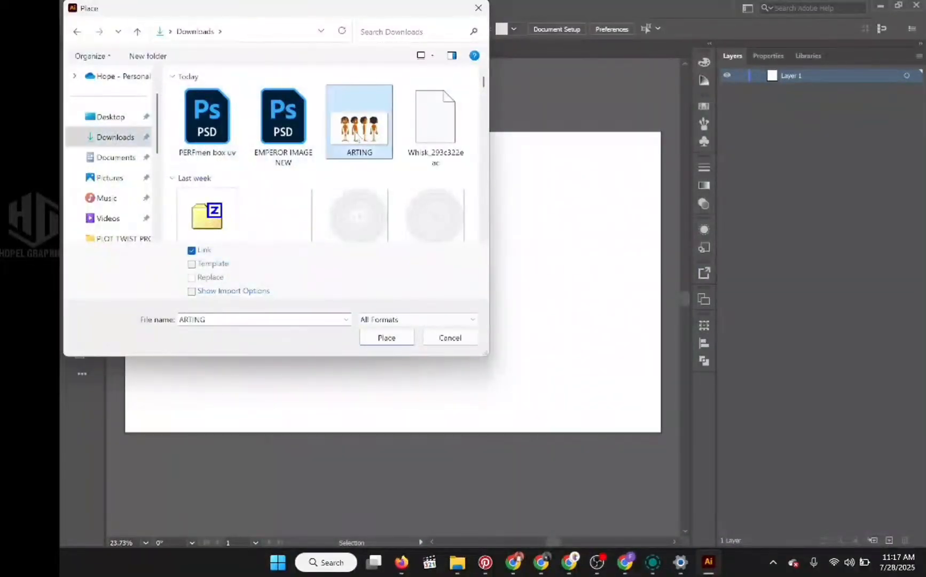
click(386, 338)
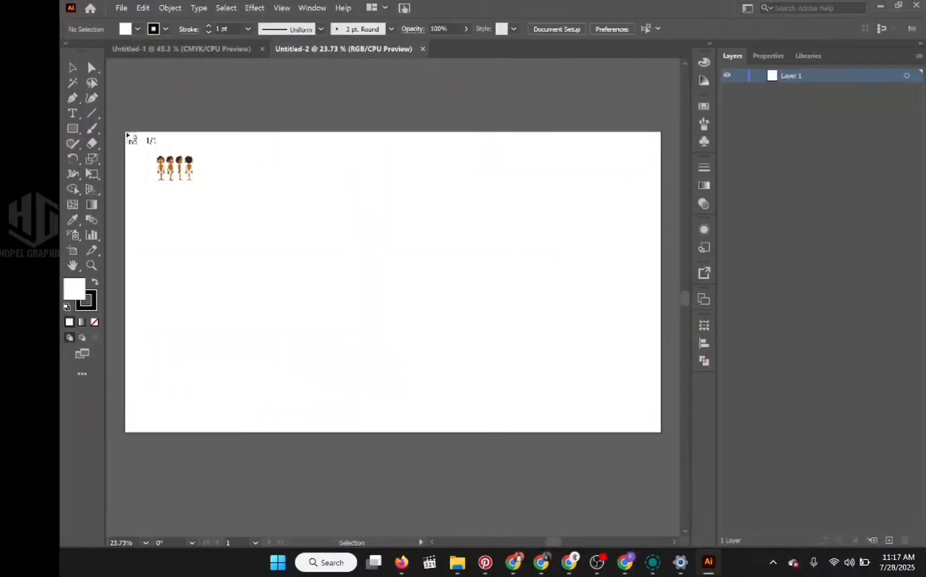
drag(127, 134, 596, 426)
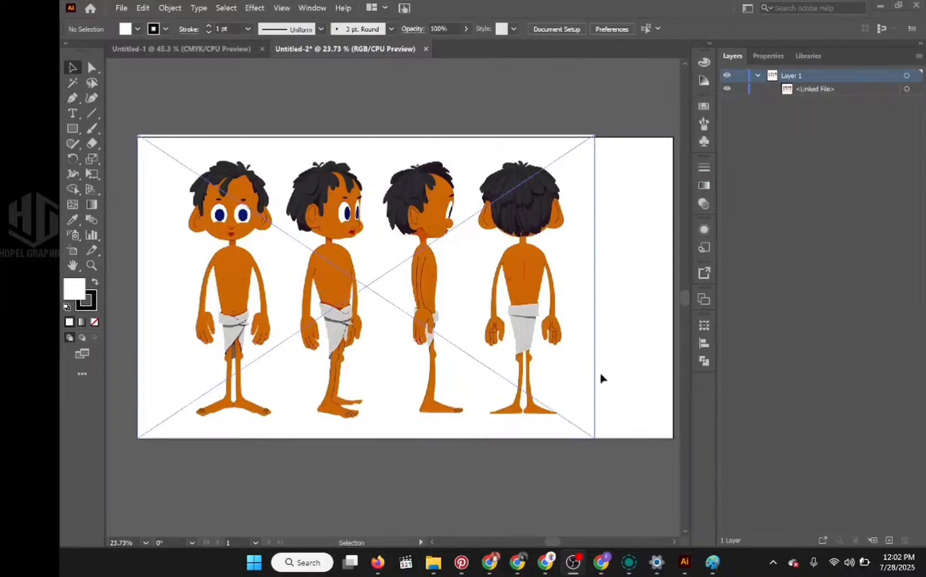
Make Layer 1 a template layer with its images dimmed to 50%
double_click(857, 77)
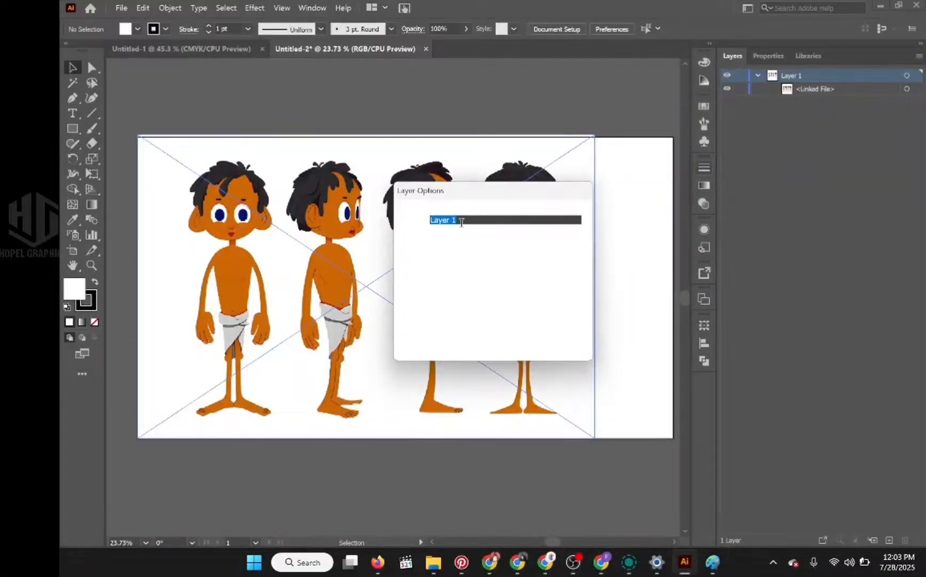
click(432, 273)
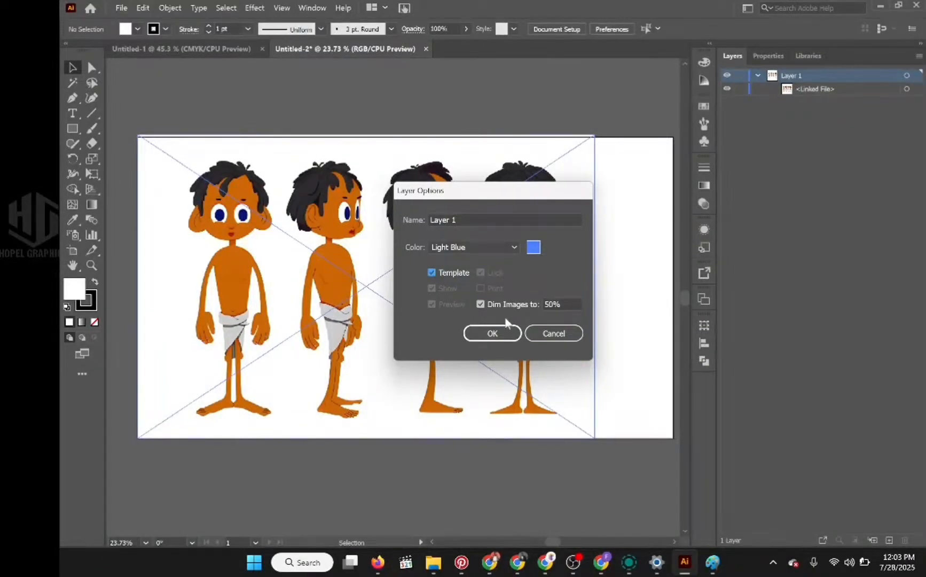
click(501, 333)
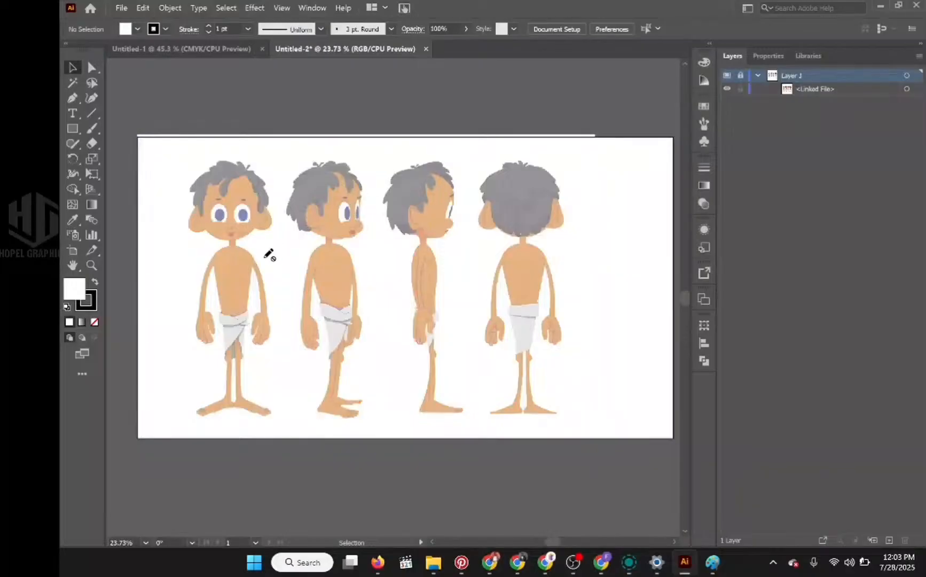
scroll(270, 256, up, 2)
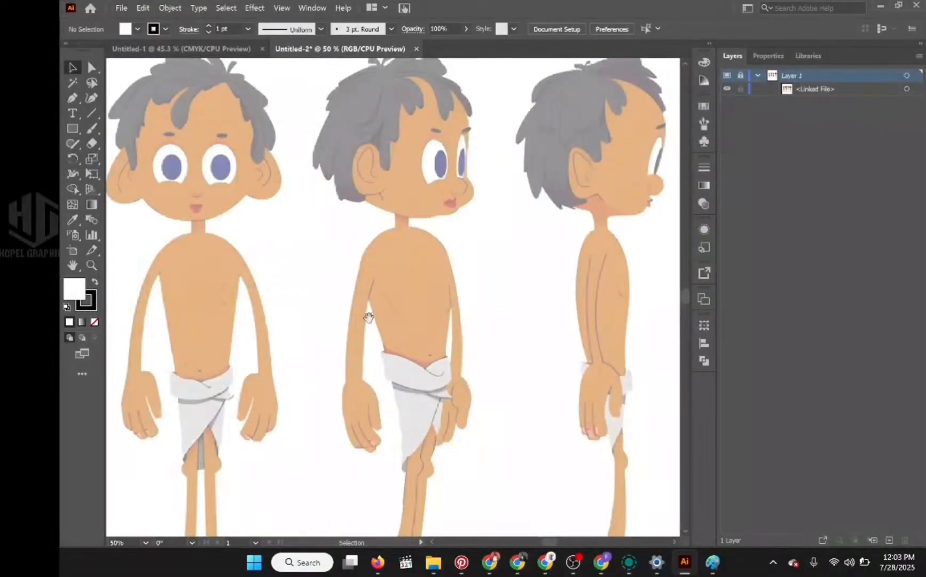
drag(270, 252, 431, 258)
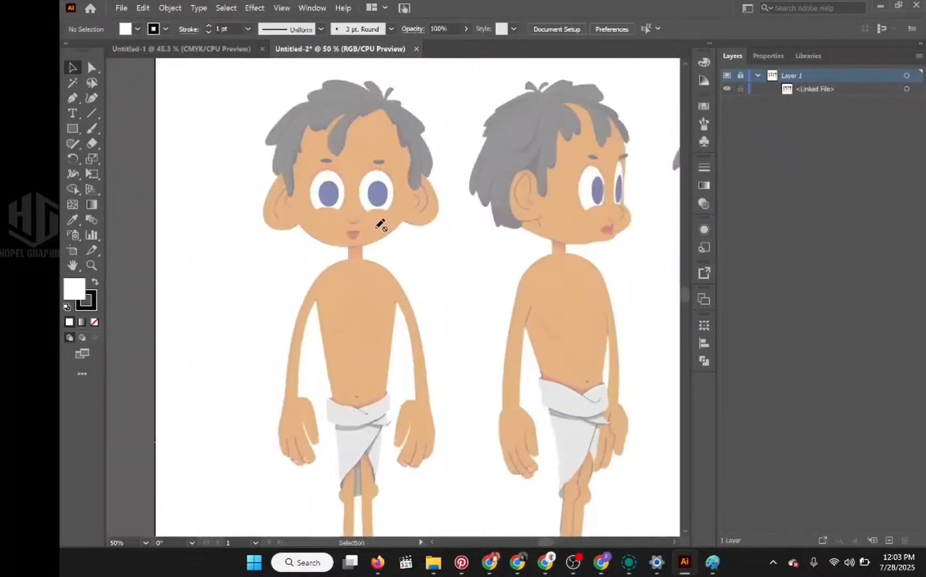
scroll(379, 223, down, 4)
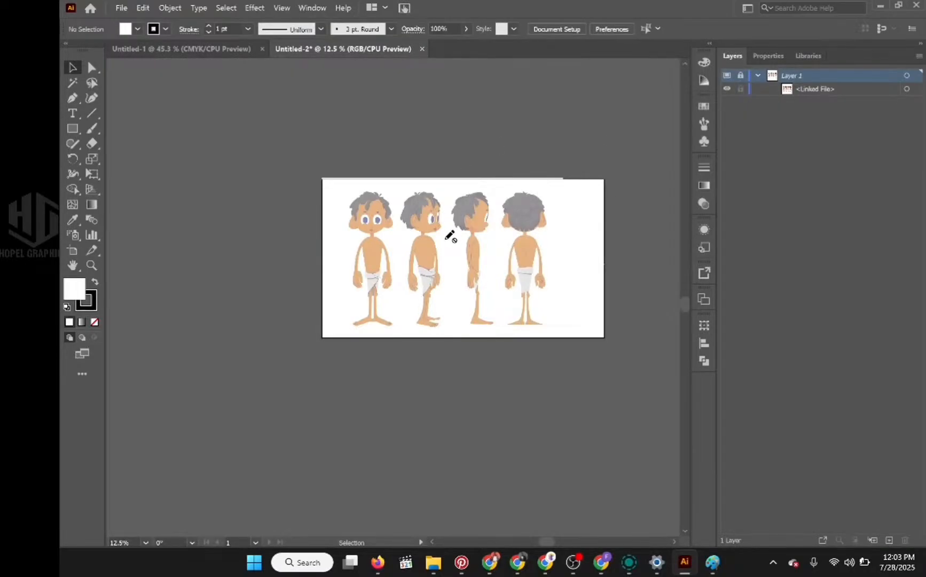
alt+scroll(450, 236, up, 3)
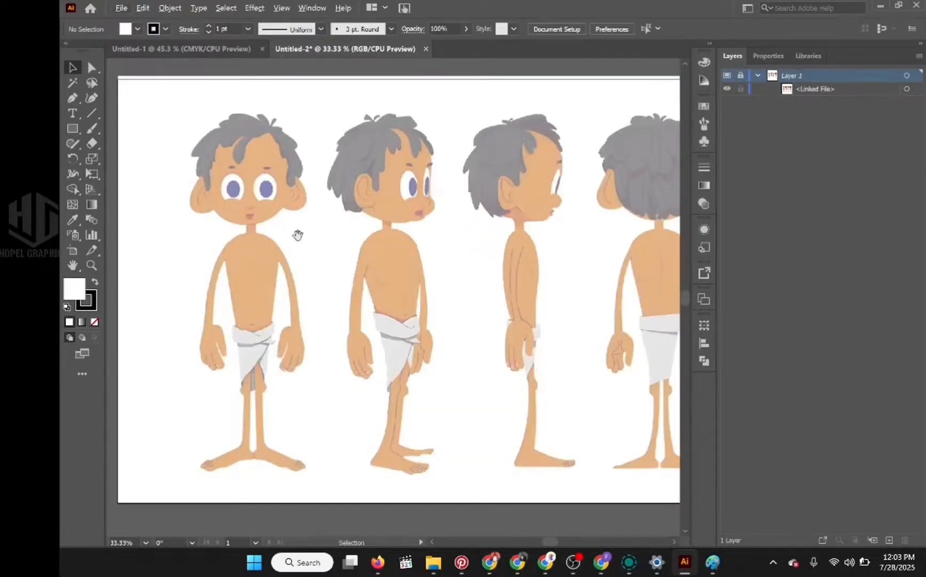
Add a new layer above the template layer and name it Head BG
mouse_move(297, 234)
mouse_down()
mouse_move(392, 283)
mouse_move(424, 283)
mouse_move(432, 250)
mouse_up()
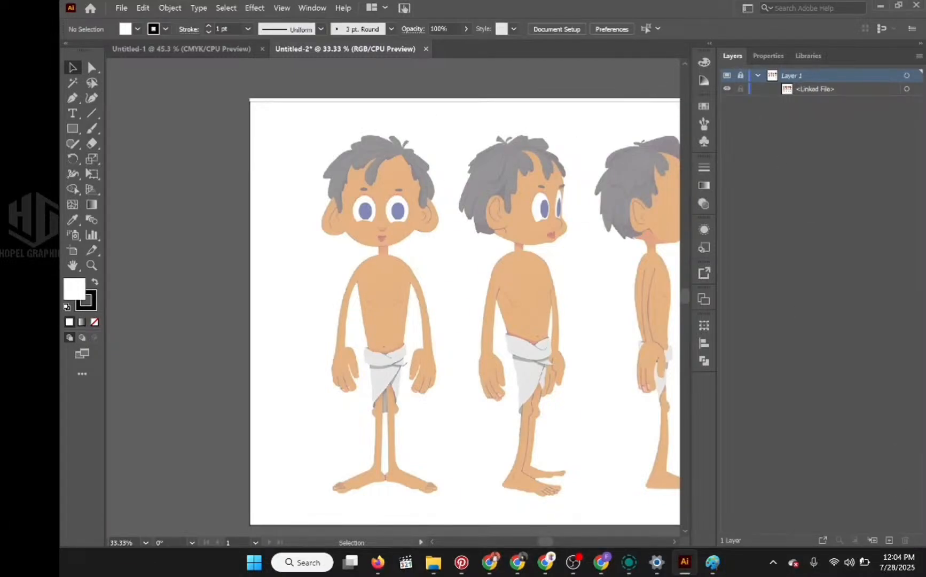
click(888, 540)
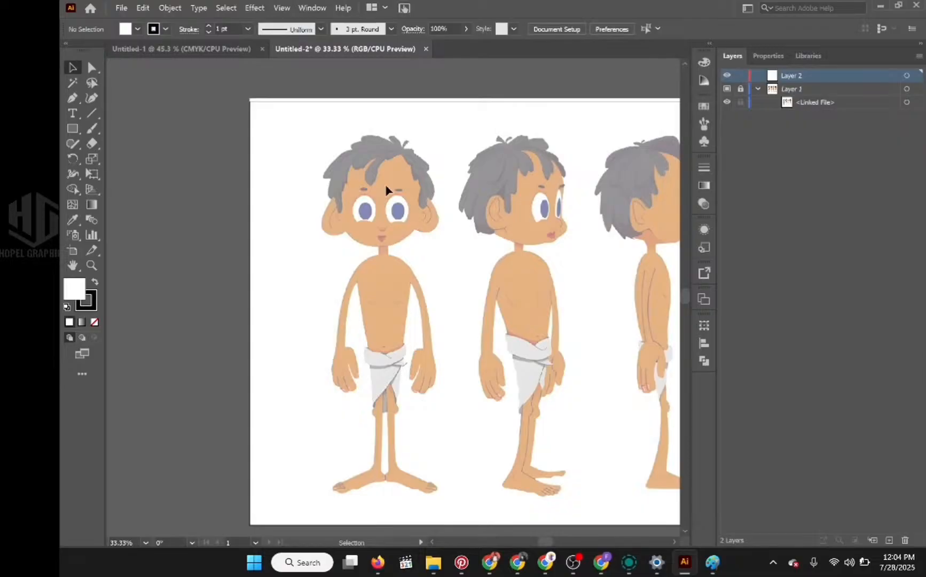
double_click(793, 76)
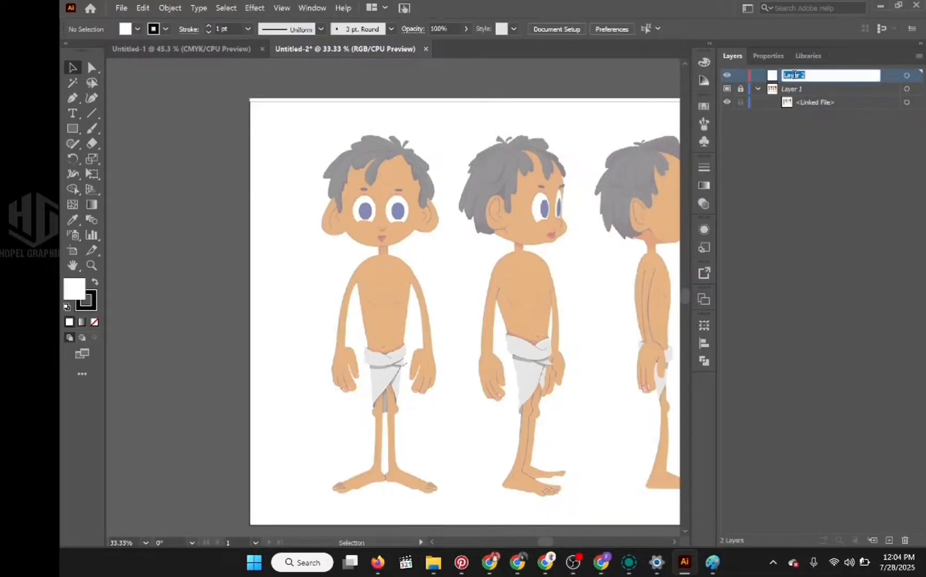
text(Head BG)
key(Return)
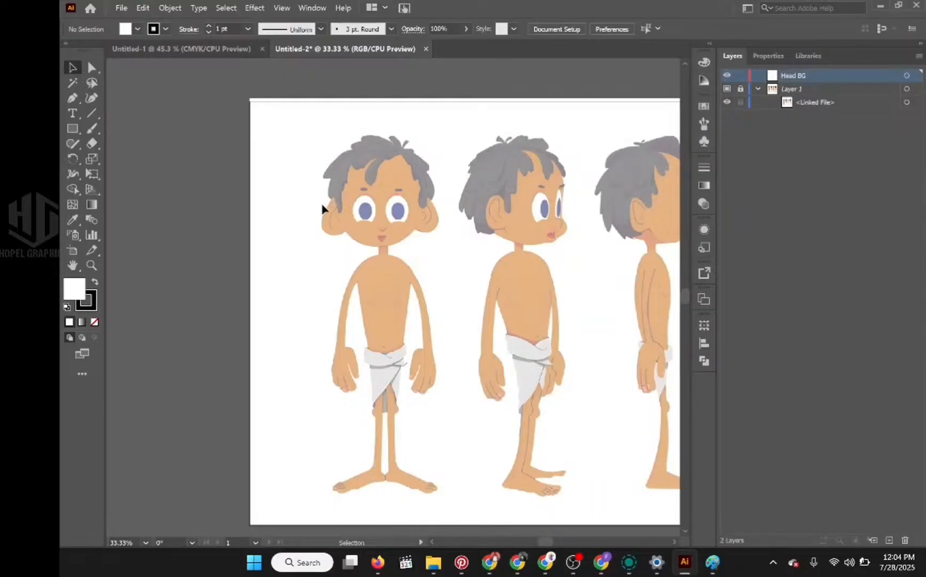
click(393, 31)
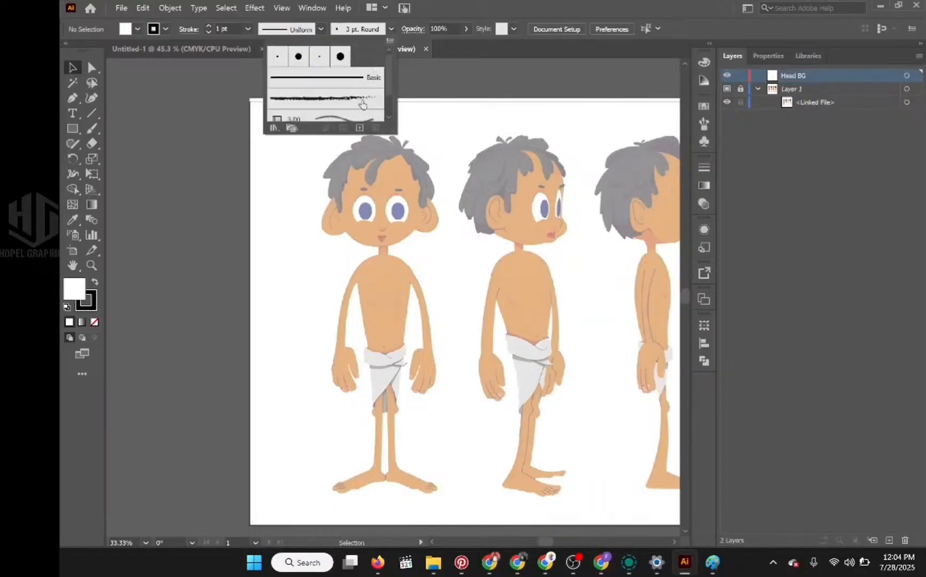
scroll(360, 102, down, 2)
scroll(360, 103, up, 2)
click(428, 10)
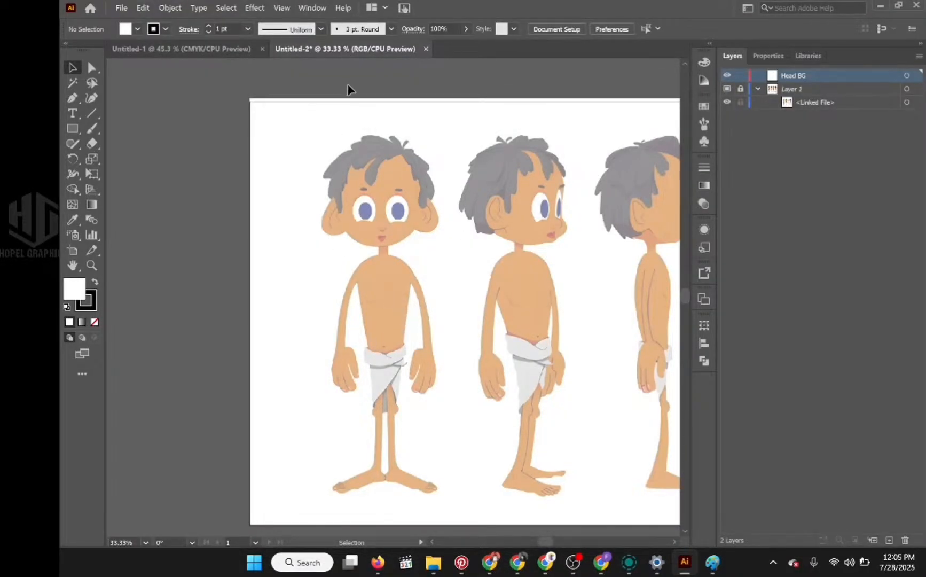
click(391, 29)
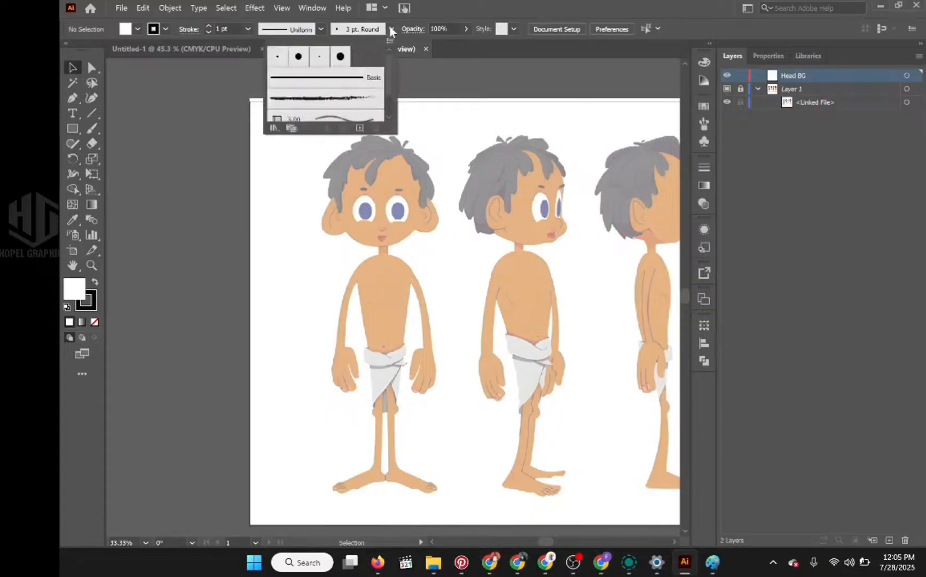
click(73, 100)
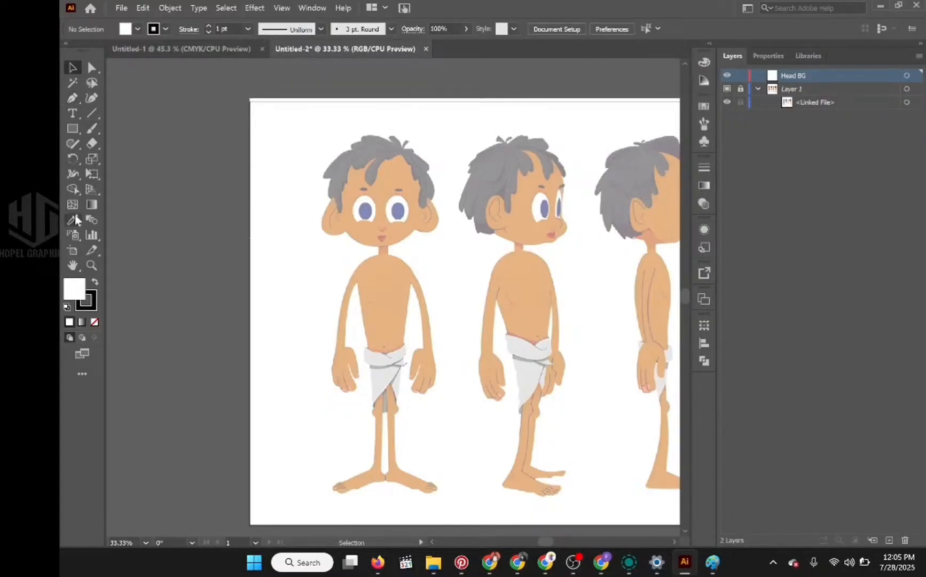
Create a new layer directly above Layer 1 and sample the front-view boy's forehead skin tone as the fill
click(797, 88)
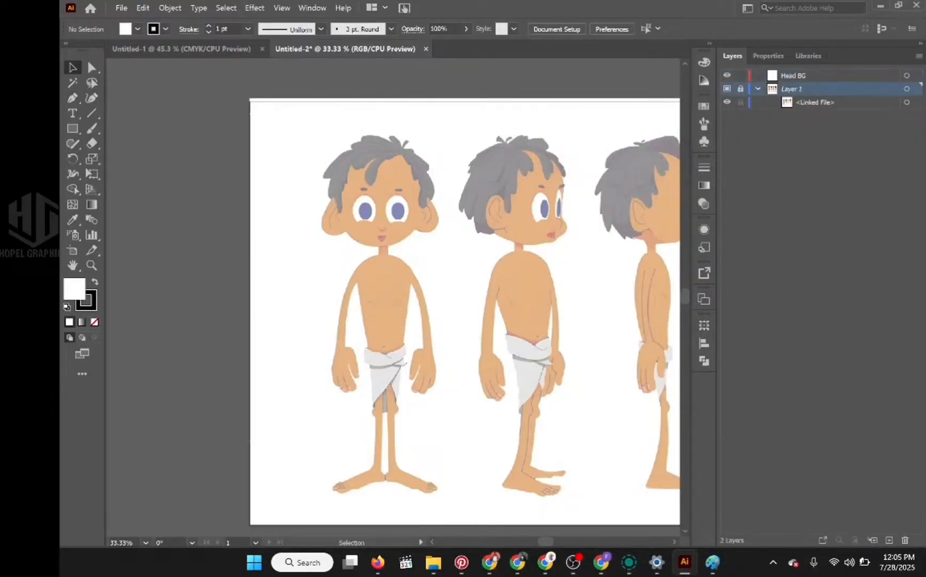
click(889, 540)
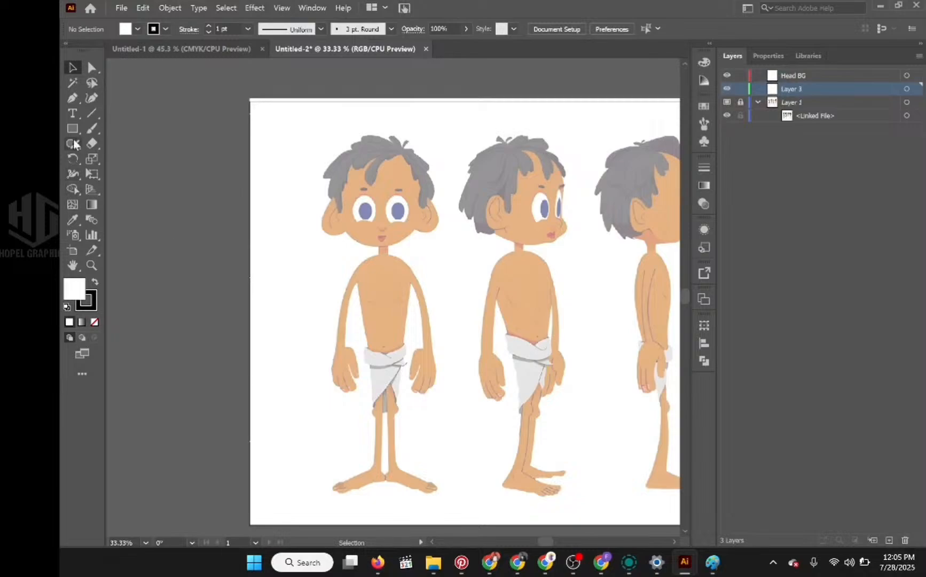
click(72, 219)
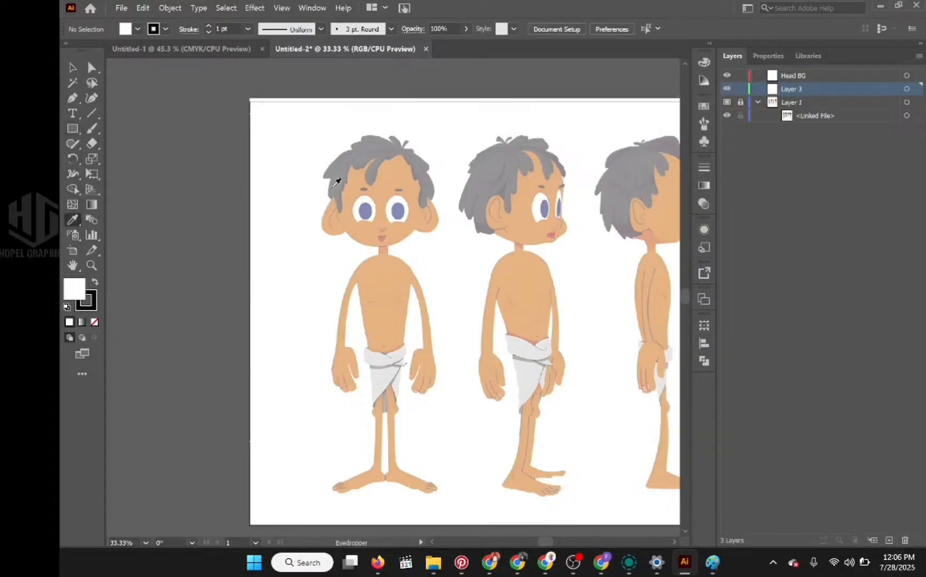
click(407, 179)
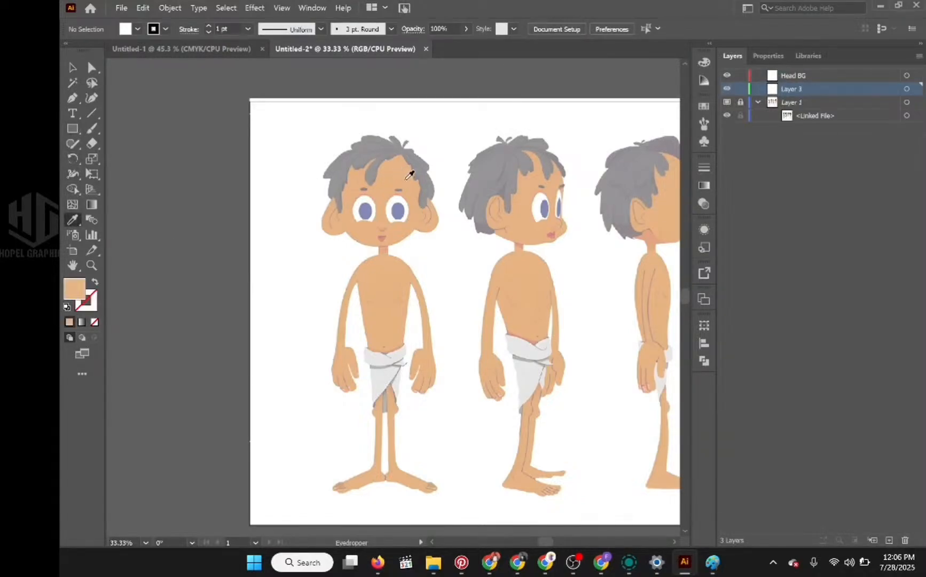
Darken the sampled fill to #ce8d57 and draw a small swatch rectangle beside the front-view boy's hand
double_click(74, 291)
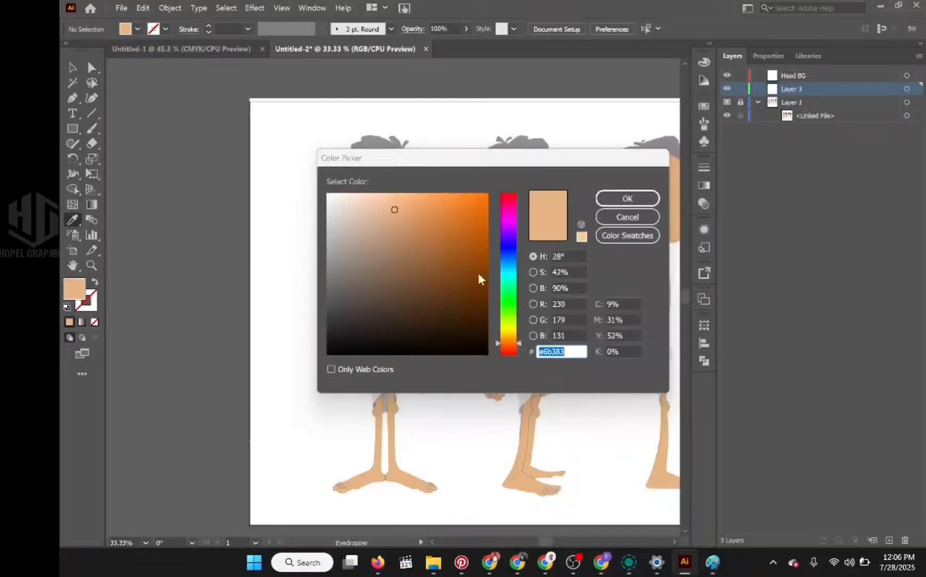
click(416, 207)
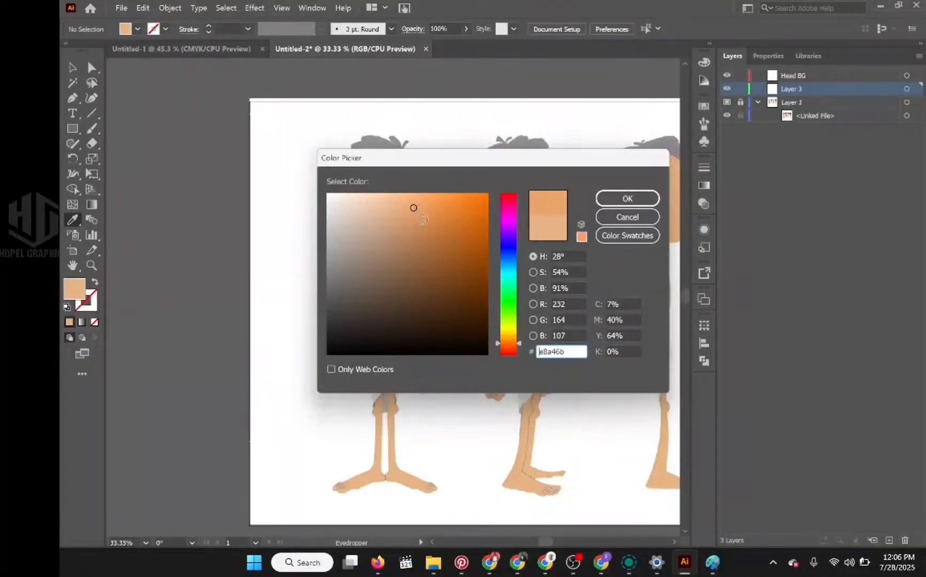
click(421, 222)
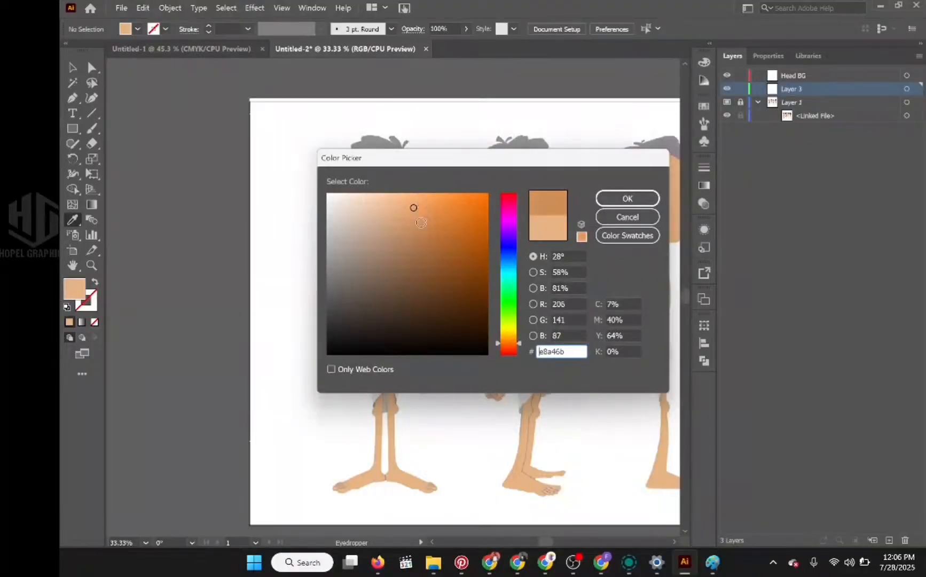
click(627, 199)
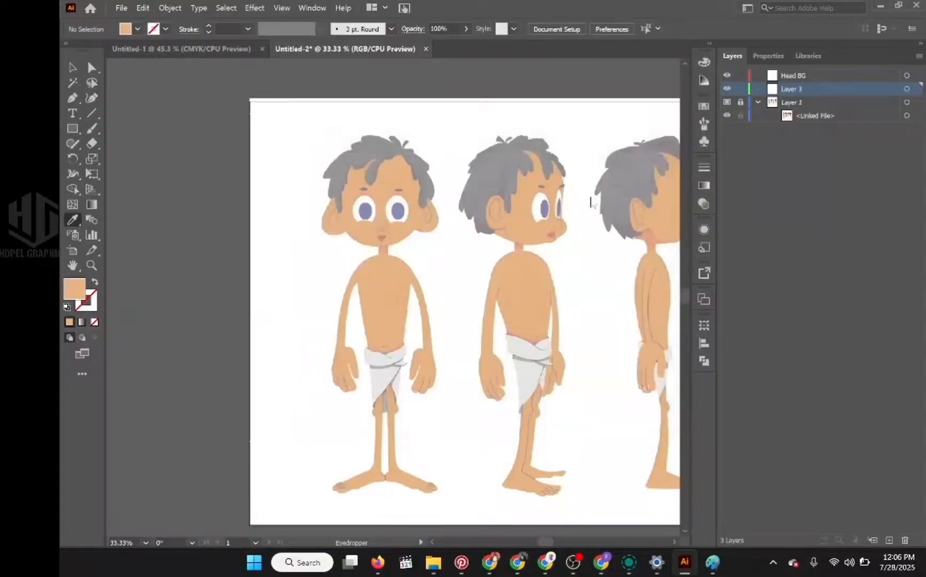
click(73, 132)
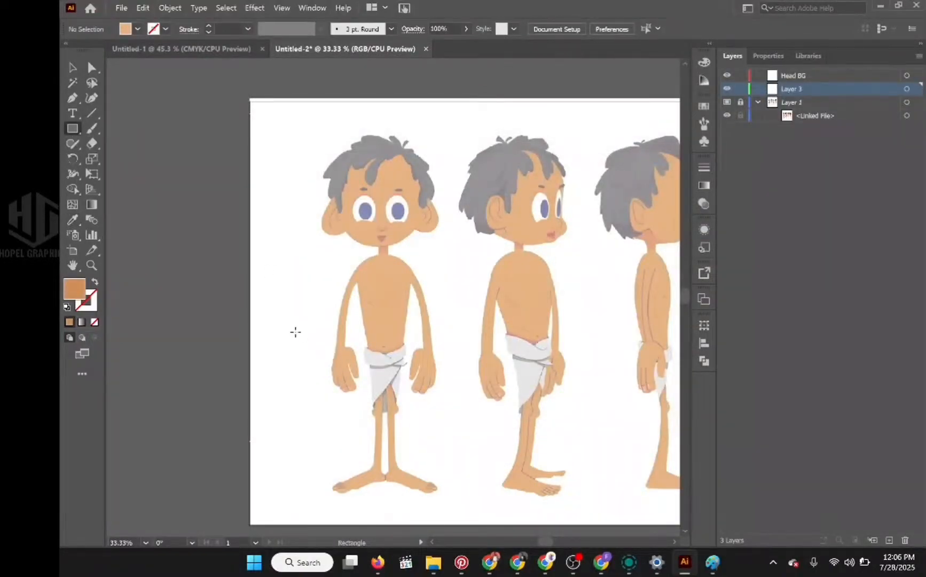
drag(261, 323, 301, 378)
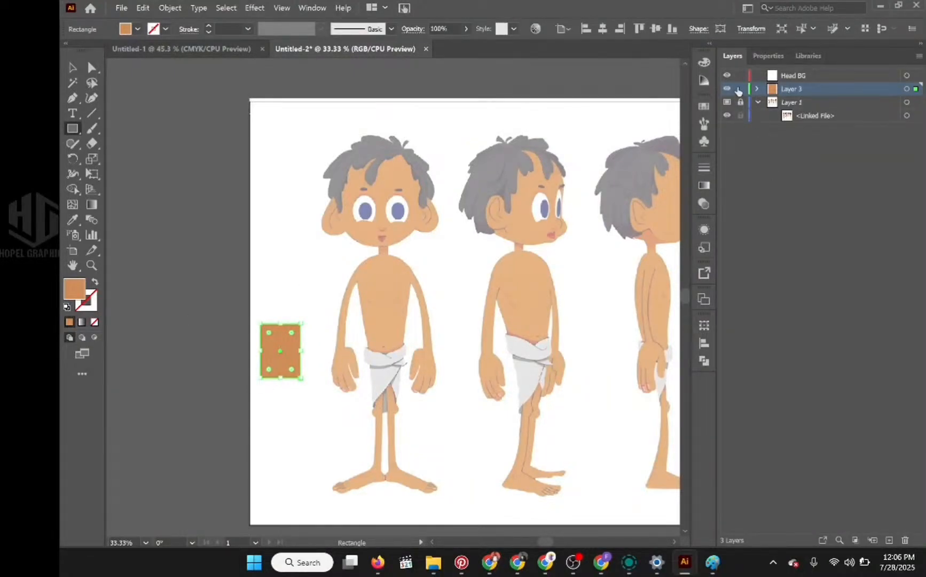
key(ctrl+shift+a)
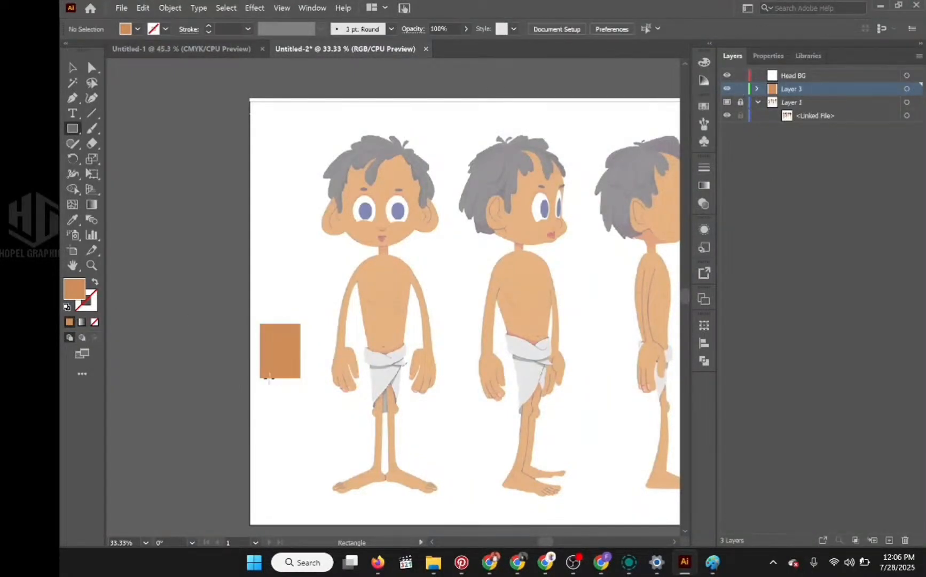
Darken the fill to 70% brightness and draw a second swatch rectangle just below the first one
double_click(78, 291)
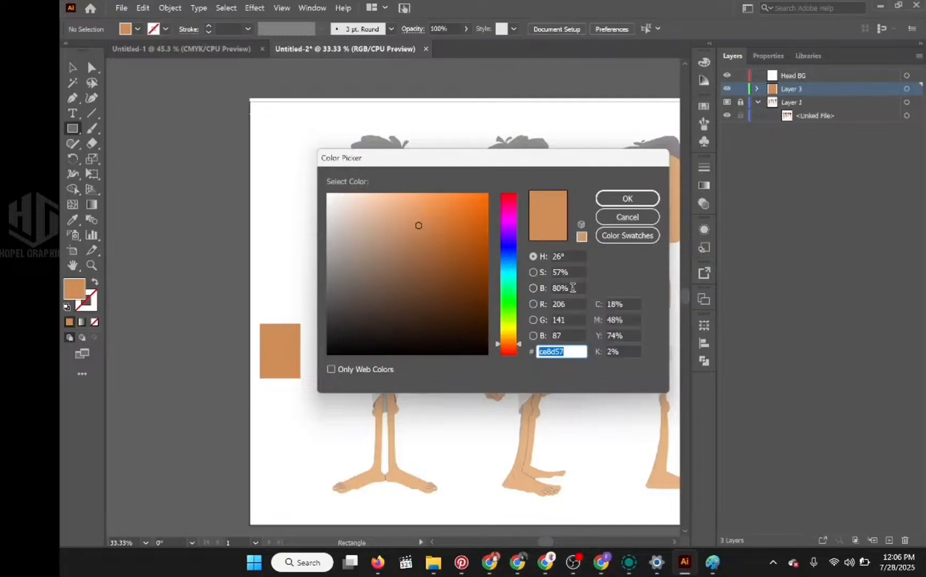
drag(573, 288, 545, 288)
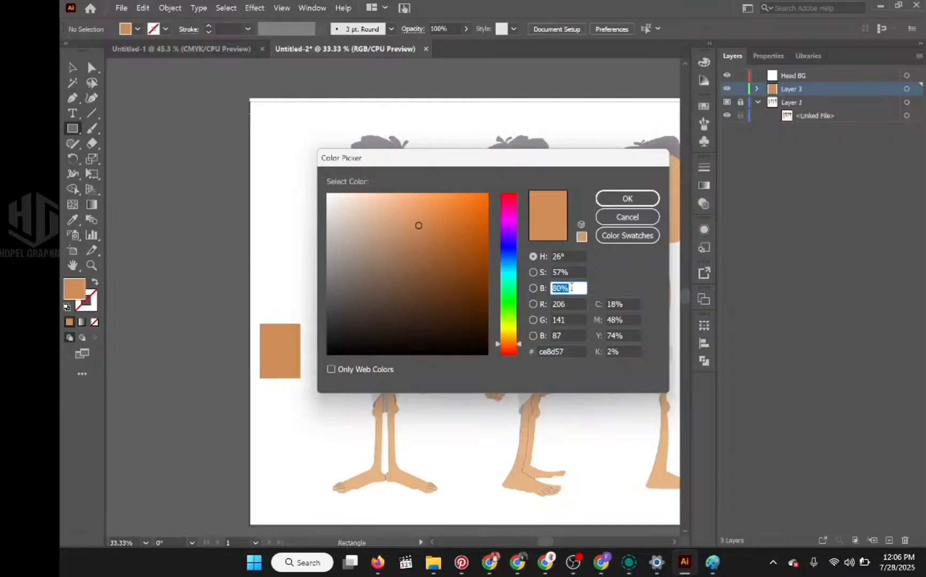
drag(576, 288, 547, 288)
text(50)
key(Tab)
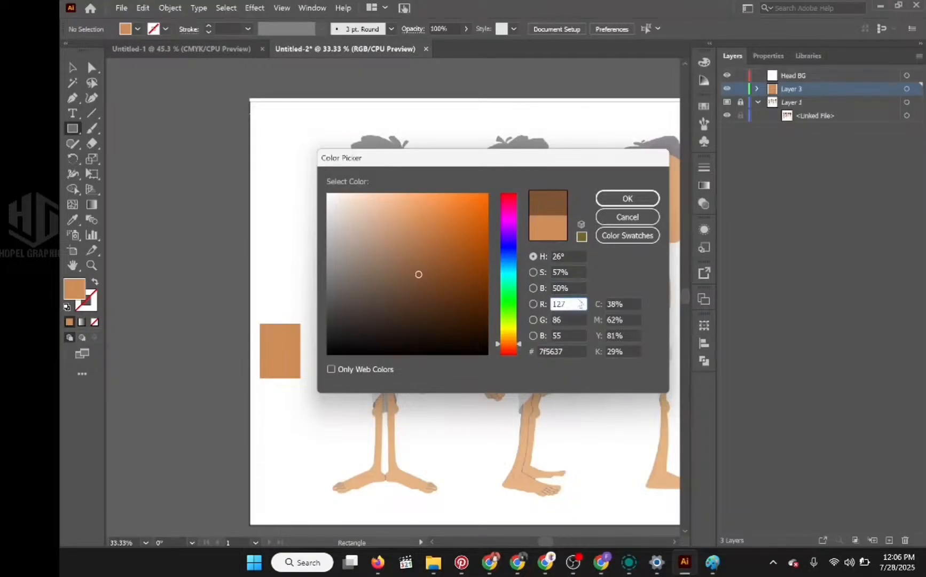
click(573, 287)
text(70)
key(Tab)
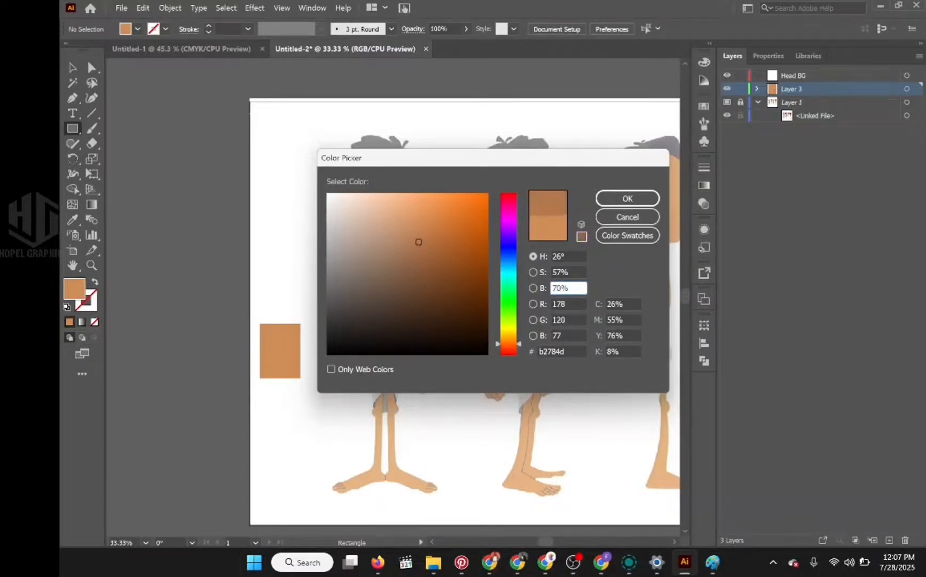
key(Return)
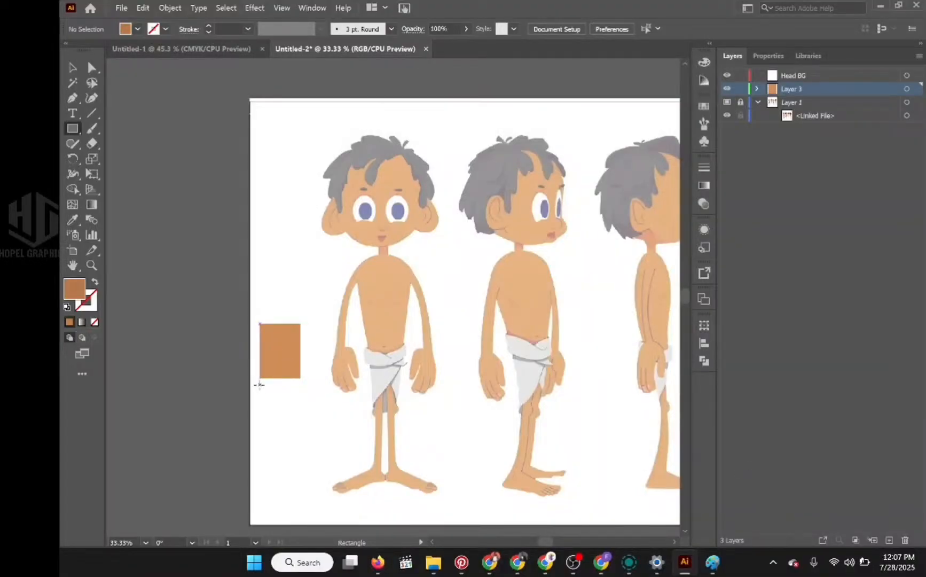
drag(259, 383, 300, 427)
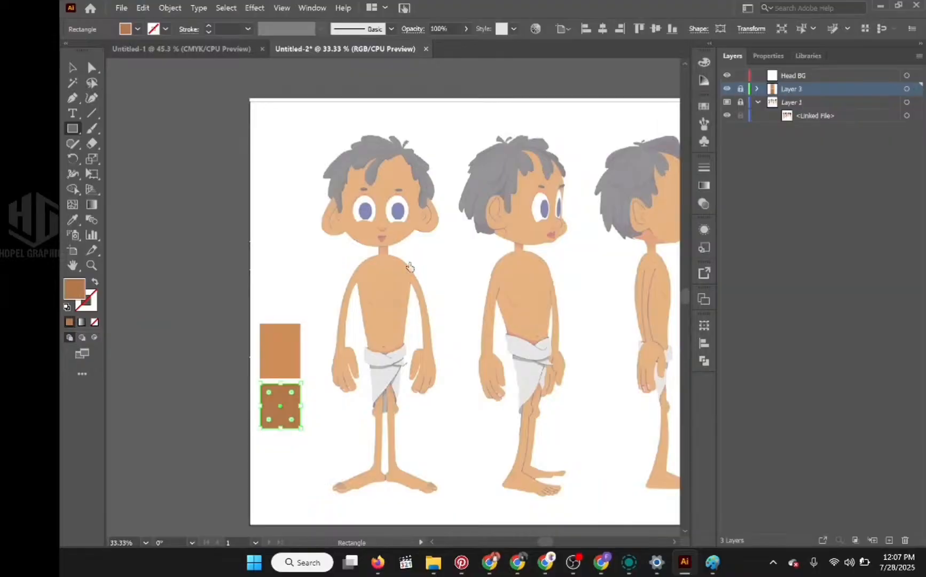
key(ctrl+shift+a)
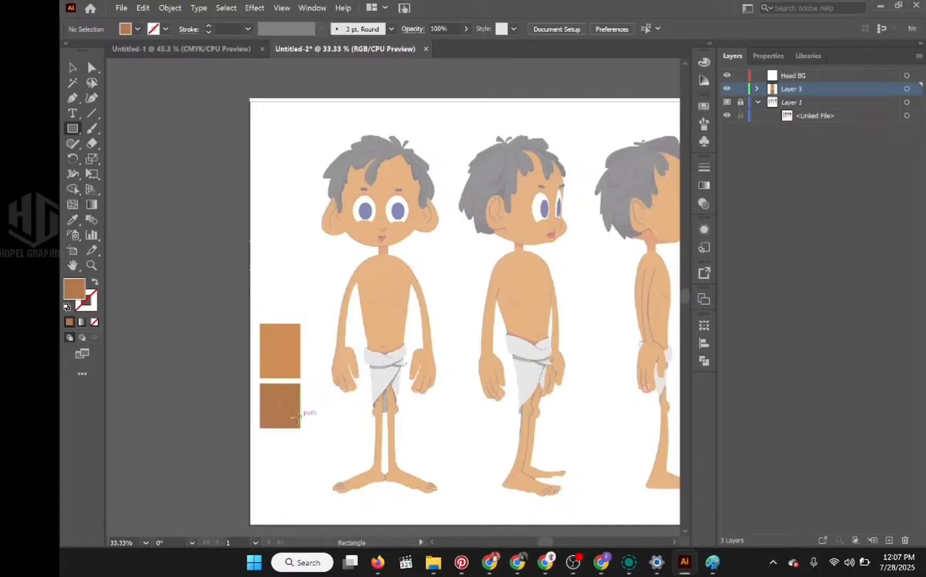
Draw a third swatch rectangle with 60% fill brightness below the second one, and lock Layer 3
double_click(75, 290)
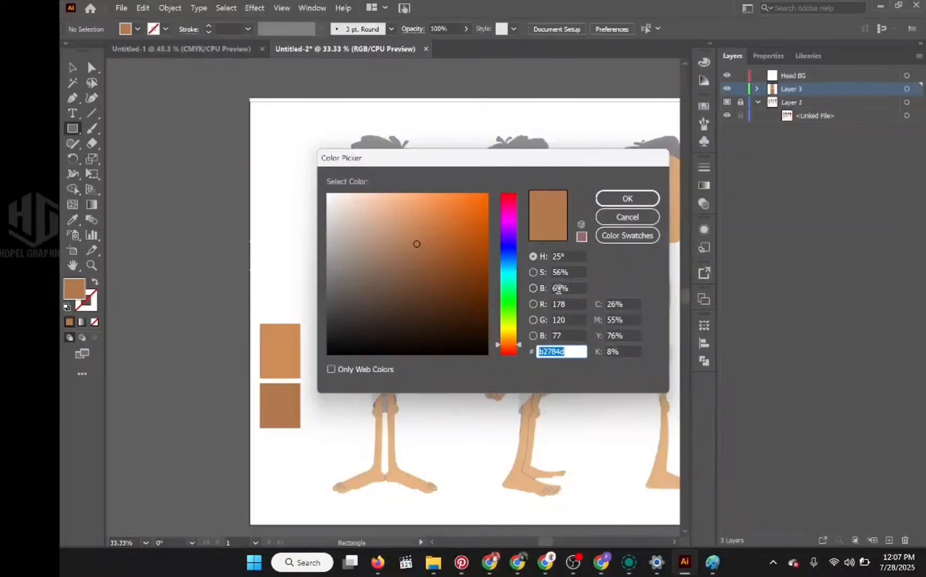
click(573, 289)
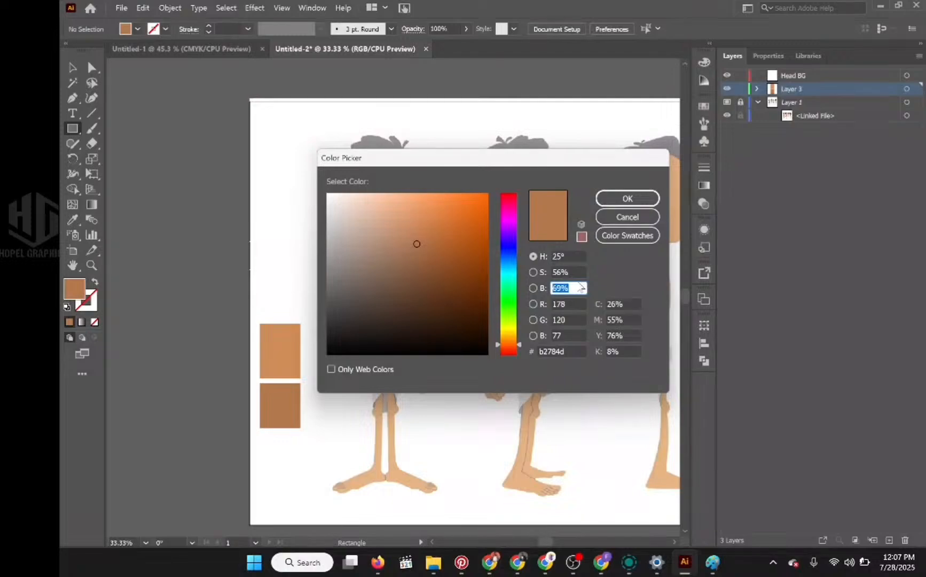
text(60)
key(Tab)
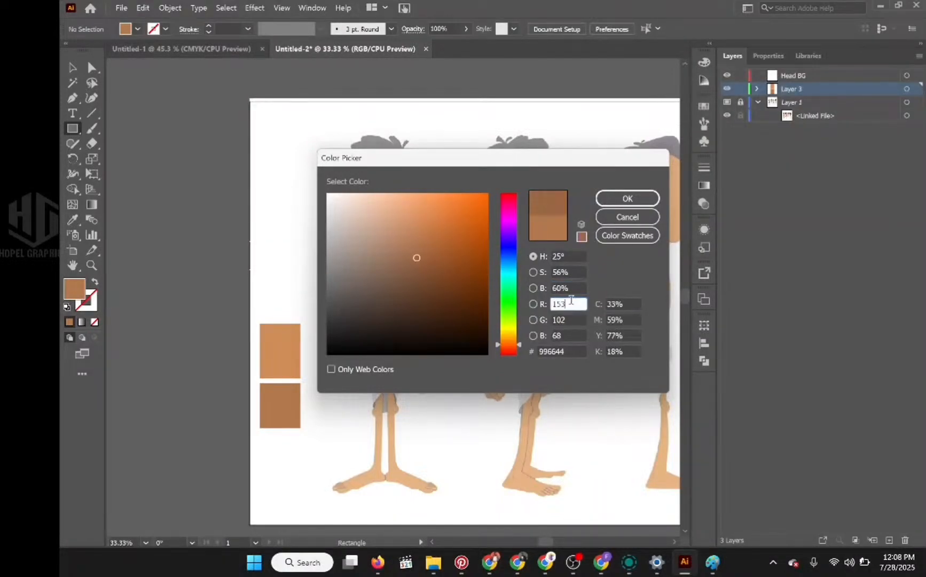
click(655, 204)
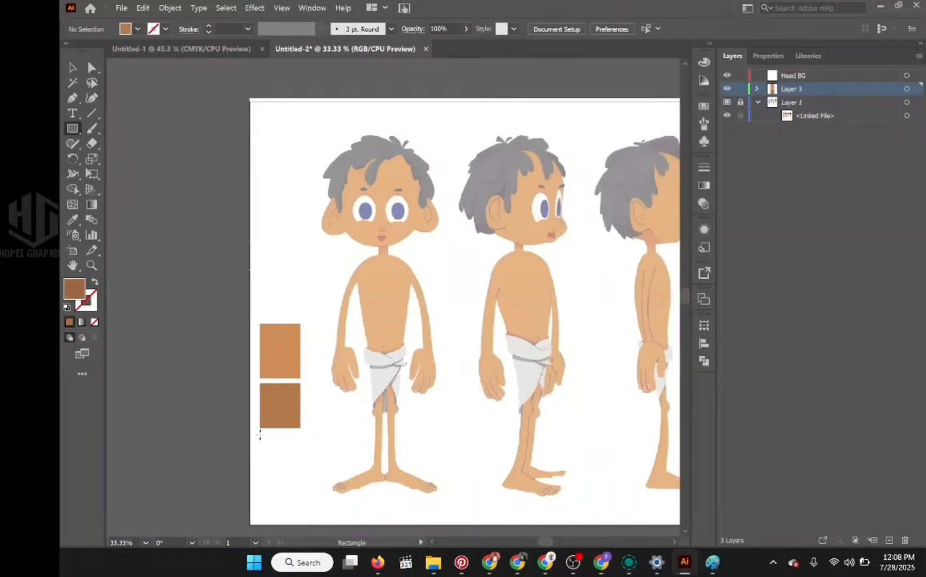
drag(260, 433, 301, 474)
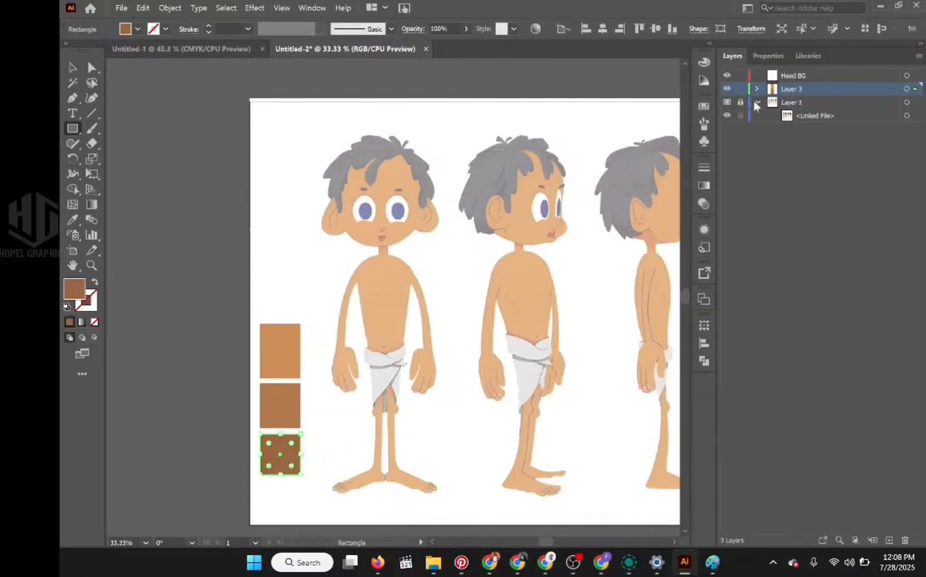
click(741, 89)
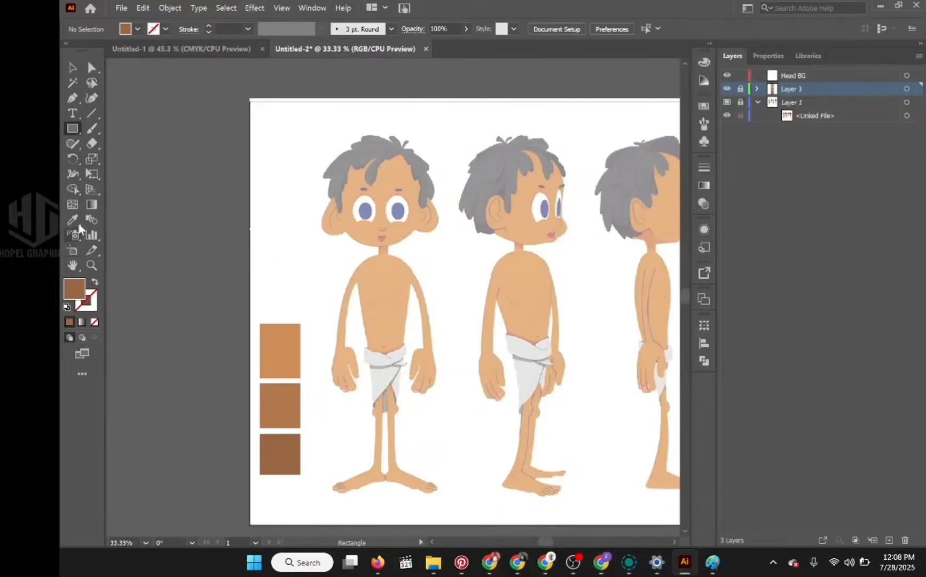
Set the fill colour to white, #ffffff
double_click(71, 293)
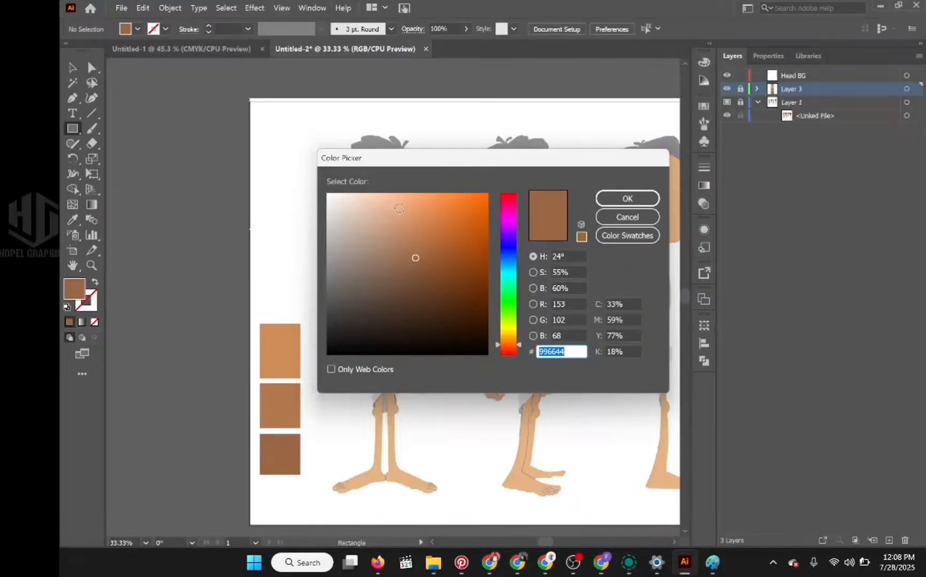
text(996847)
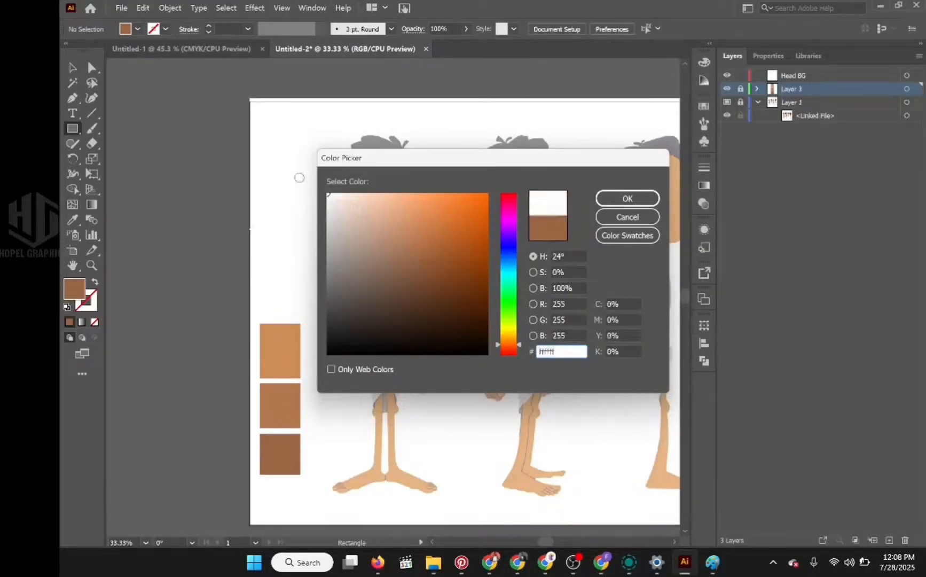
click(328, 195)
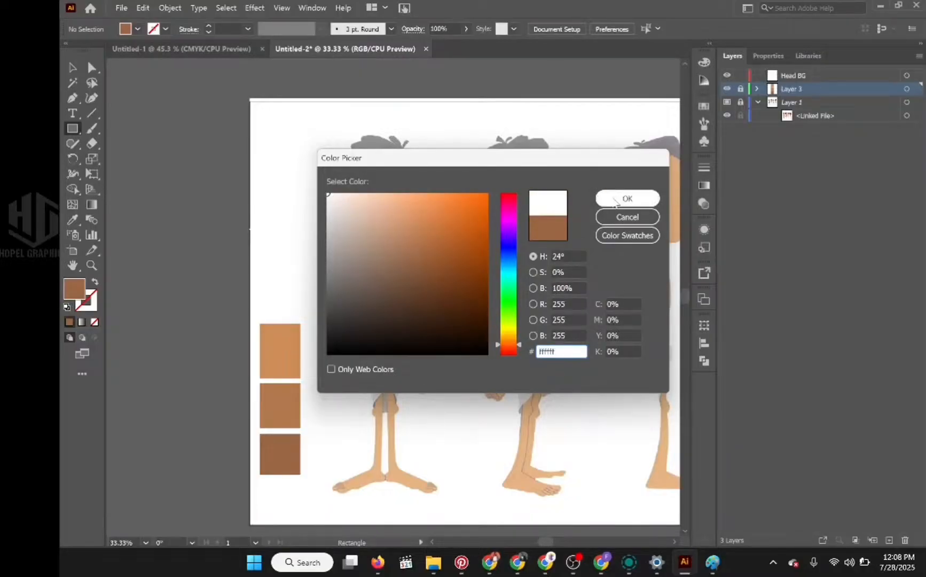
drag(530, 161, 479, 142)
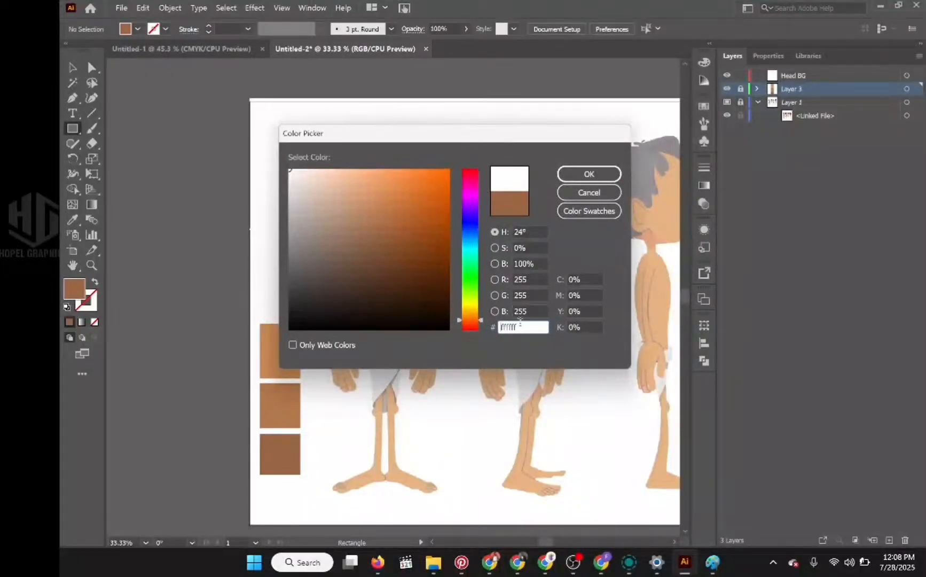
double_click(524, 328)
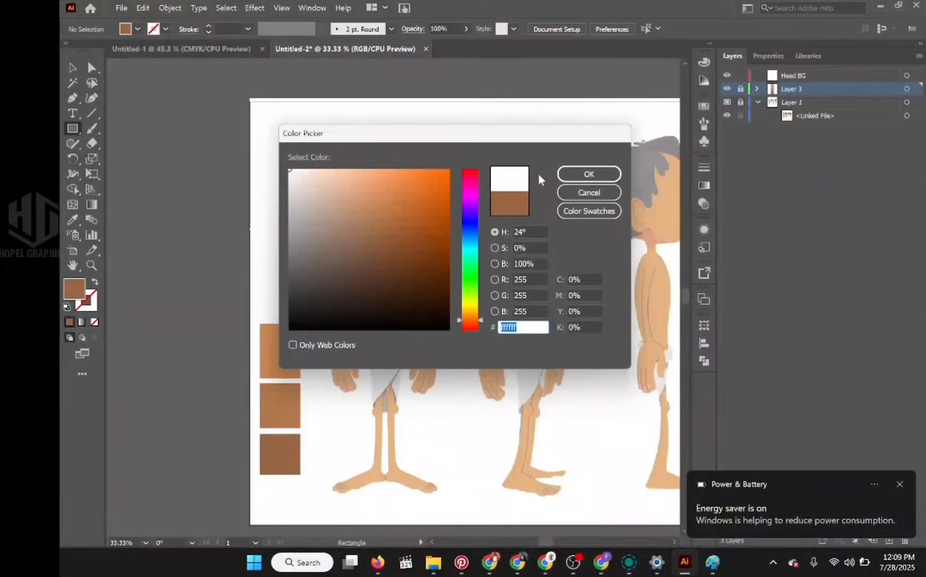
click(586, 178)
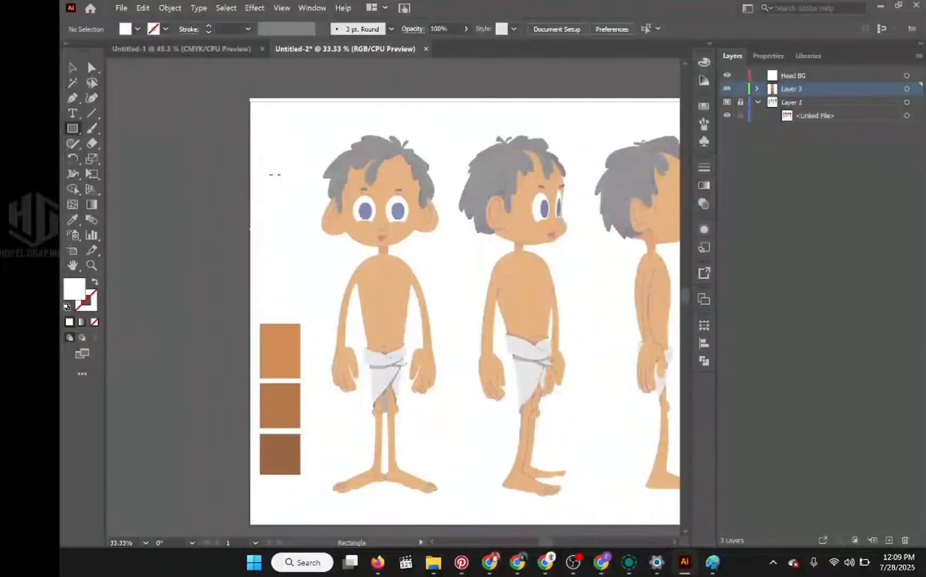
Draw a white swatch rectangle overlapping the upper edge of the lightest skin-tone swatch and deselect it
drag(266, 172, 280, 323)
key(v)
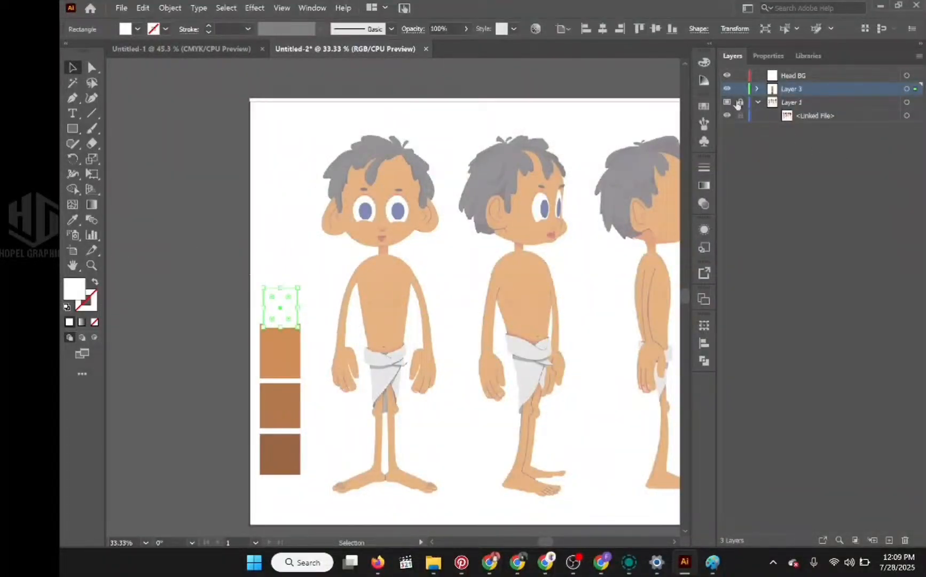
click(740, 89)
click(740, 90)
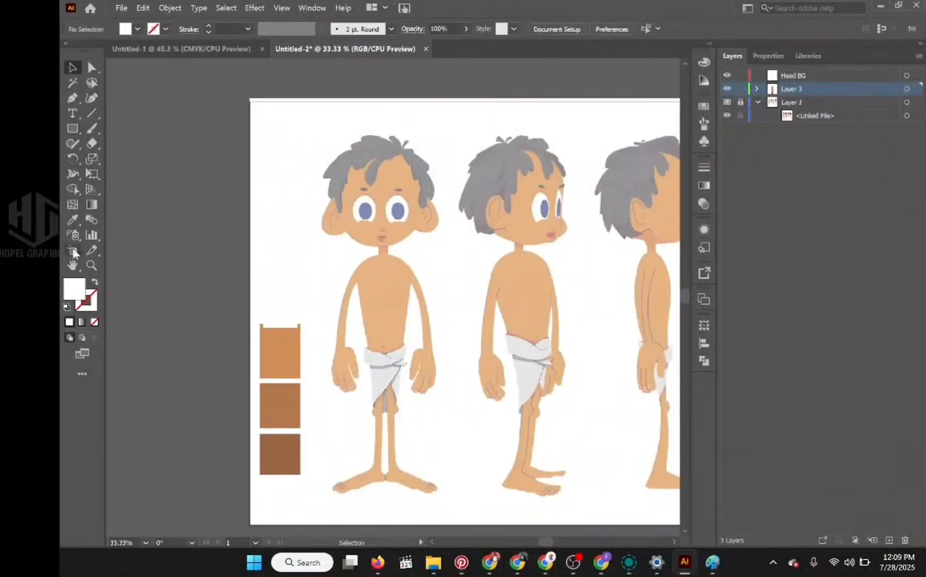
Darken the white fill to a light grey with 80% brightness
double_click(74, 289)
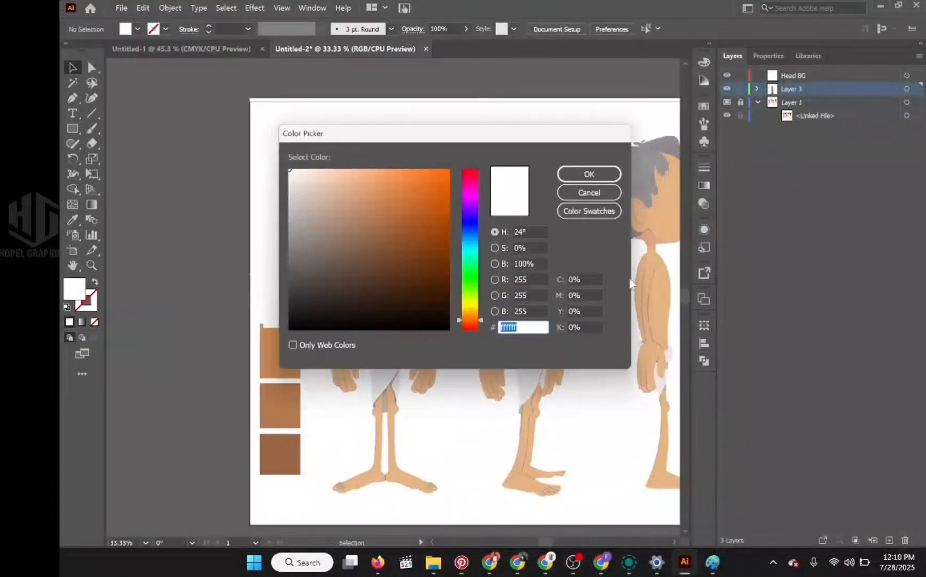
click(535, 263)
drag(535, 261, 495, 261)
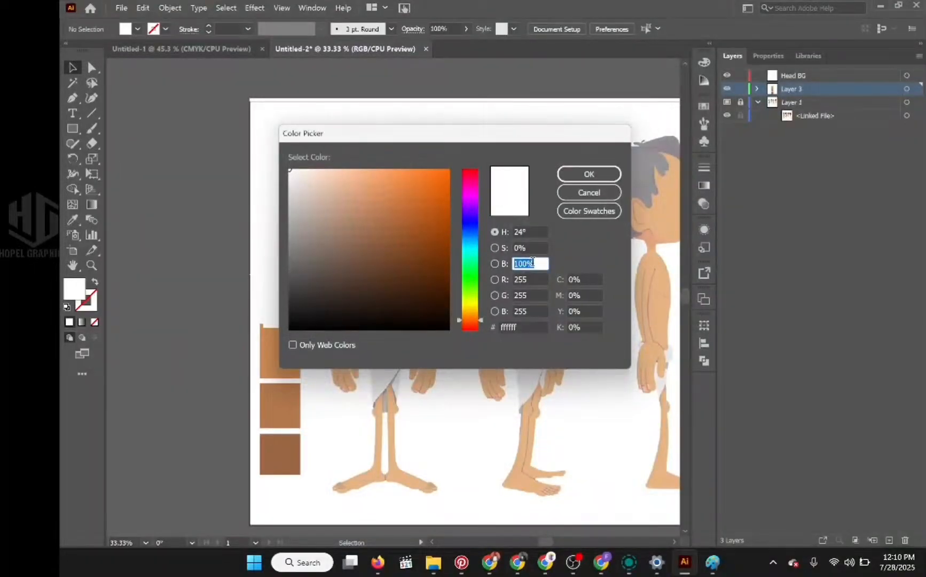
text(70)
key(Tab)
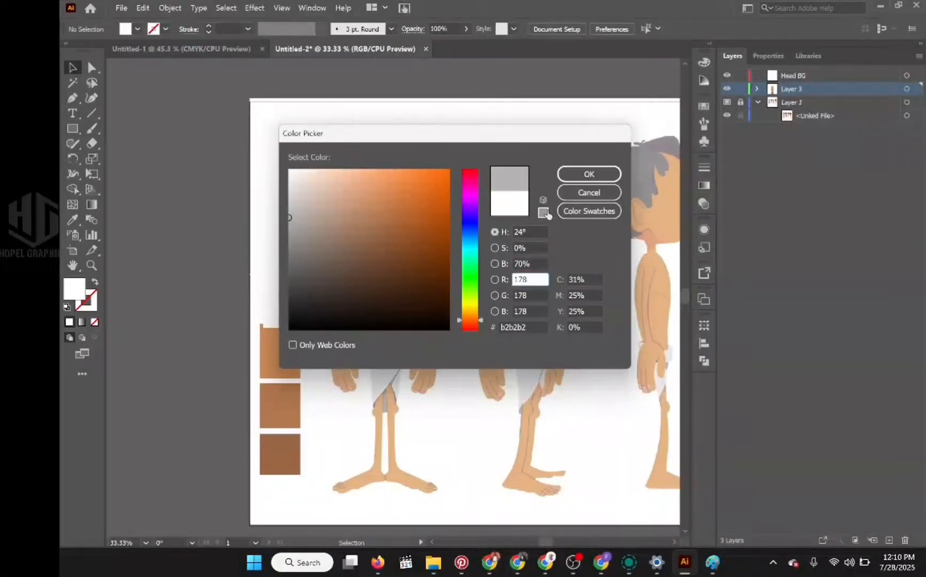
click(530, 263)
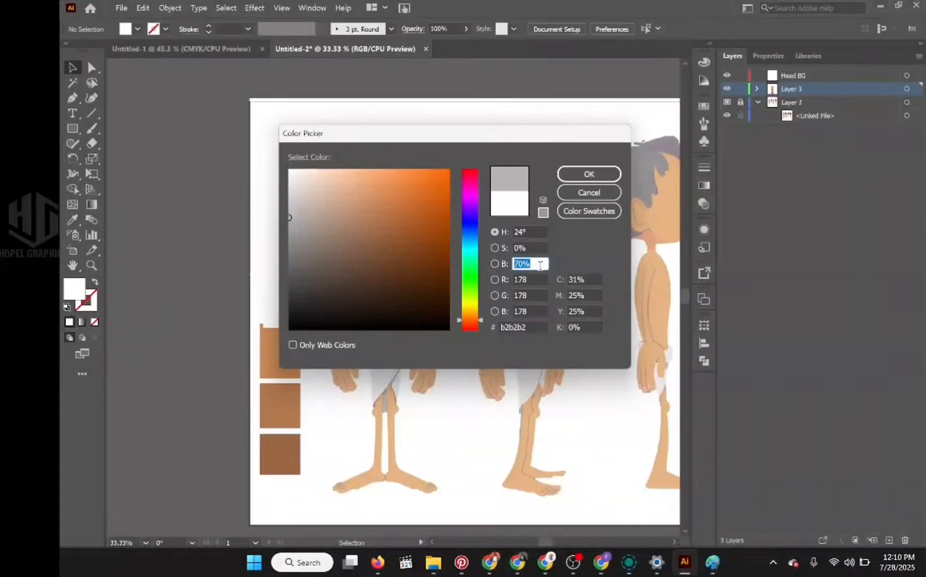
text(80)
key(Tab)
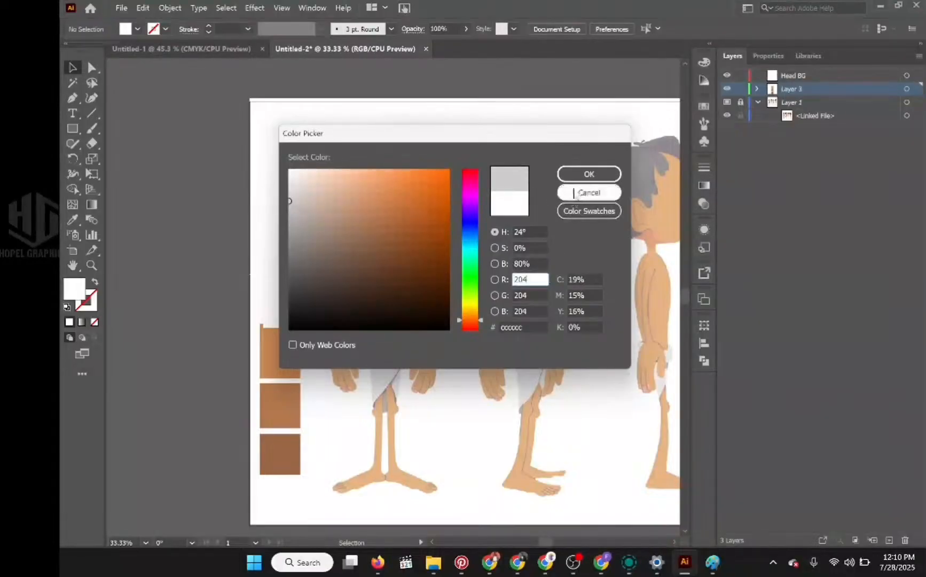
click(566, 176)
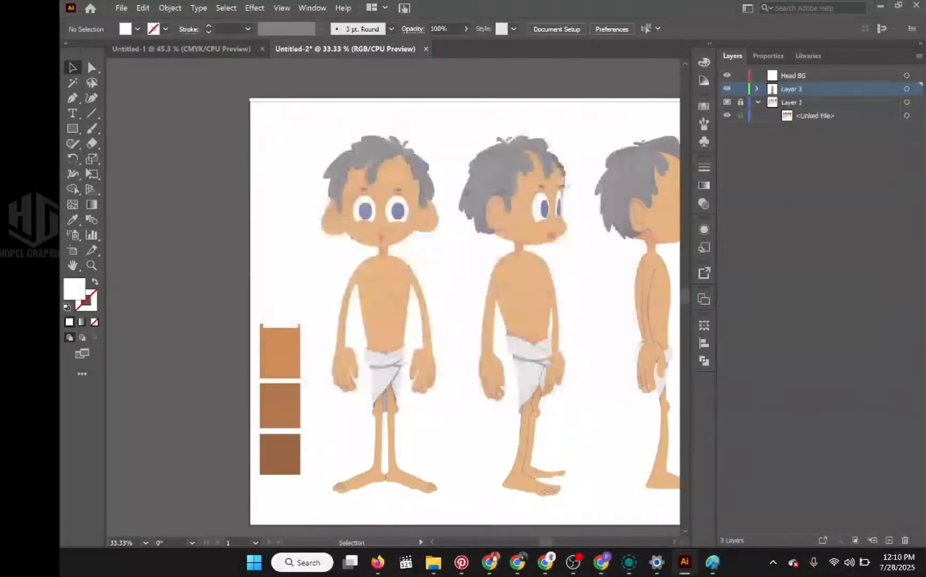
Draw a light-grey swatch rectangle above the skin-tone swatches and deselect it, leaving Layer 3 unlocked
click(73, 158)
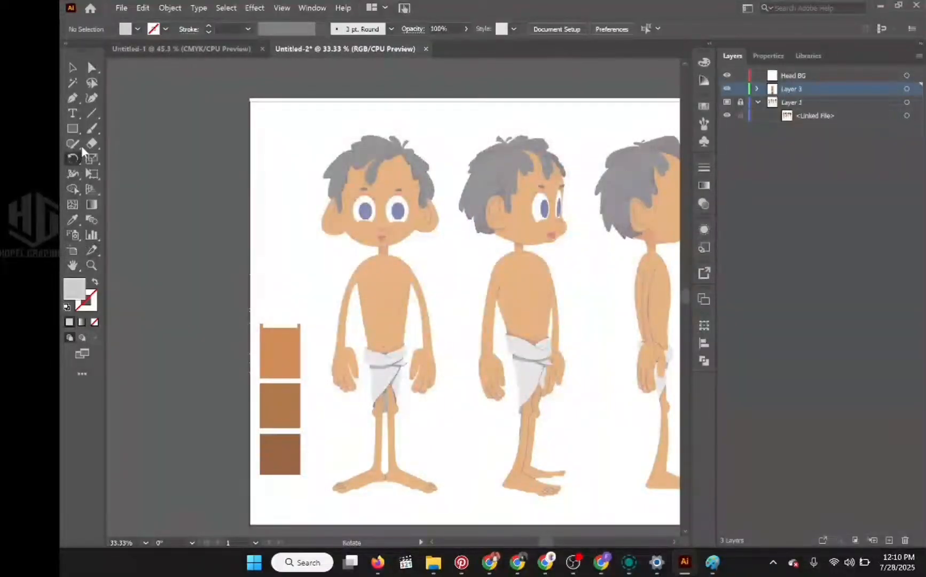
click(72, 128)
drag(259, 274, 301, 308)
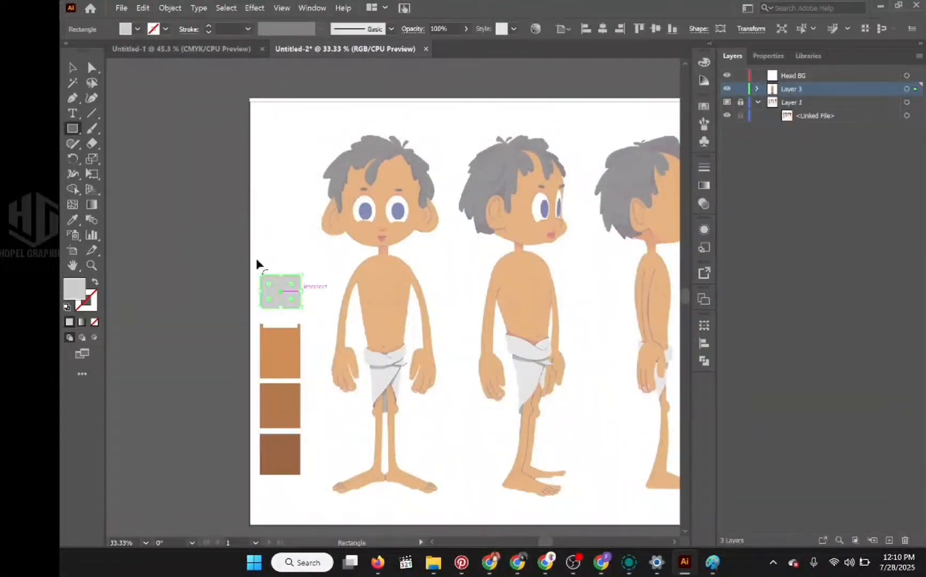
click(740, 89)
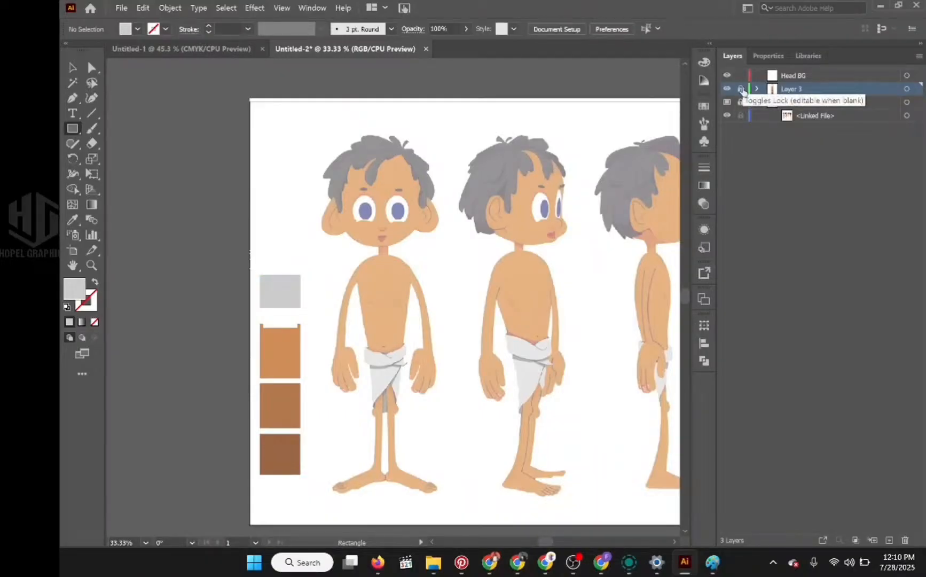
click(741, 90)
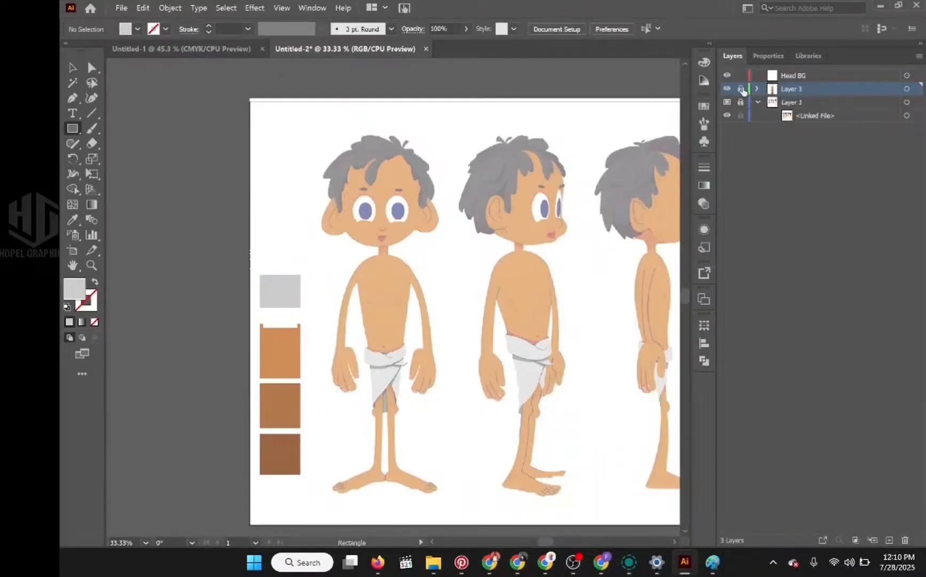
Draw a grey swatch rectangle with 65% fill brightness overlapping the upper part of the light-grey one, and lock Layer 3
double_click(73, 288)
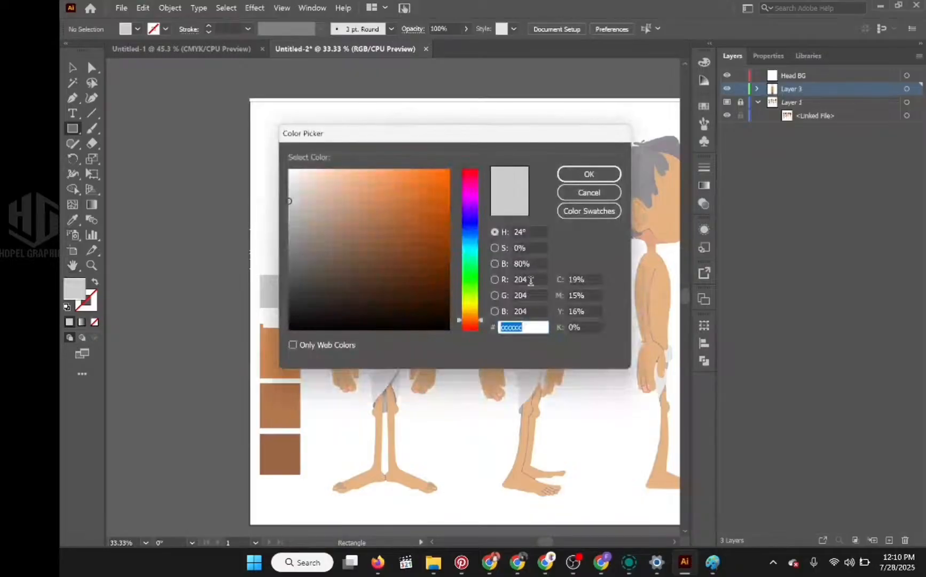
click(520, 264)
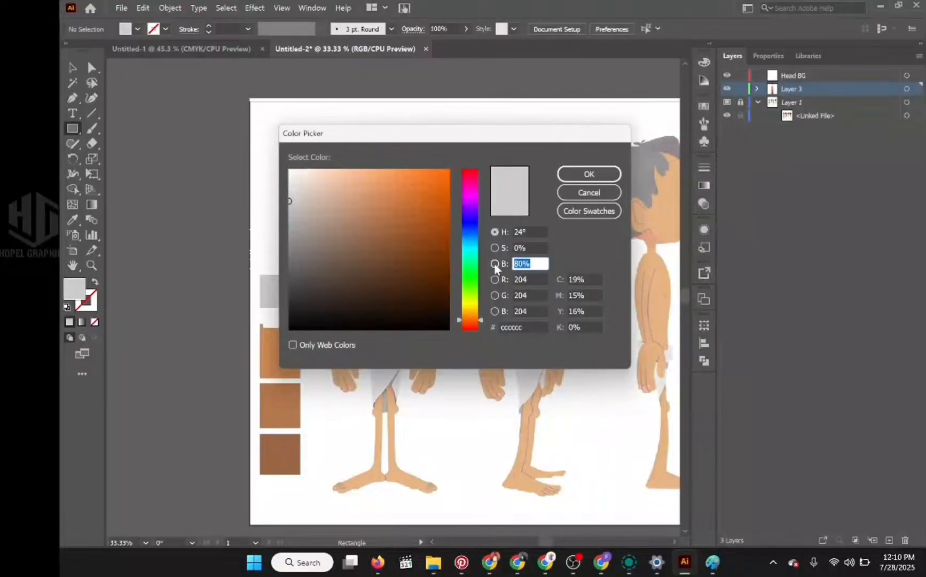
text(65)
click(537, 275)
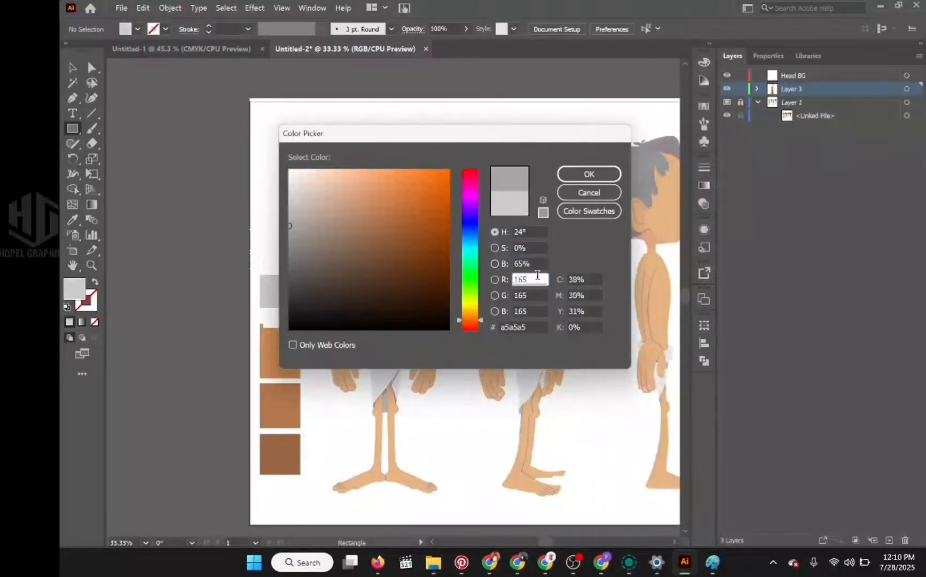
click(586, 174)
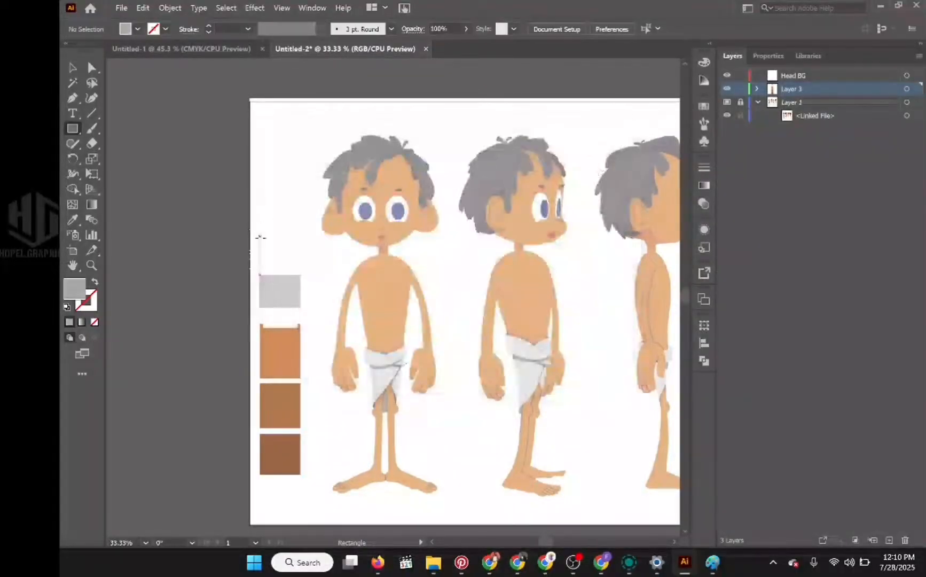
drag(255, 248, 309, 282)
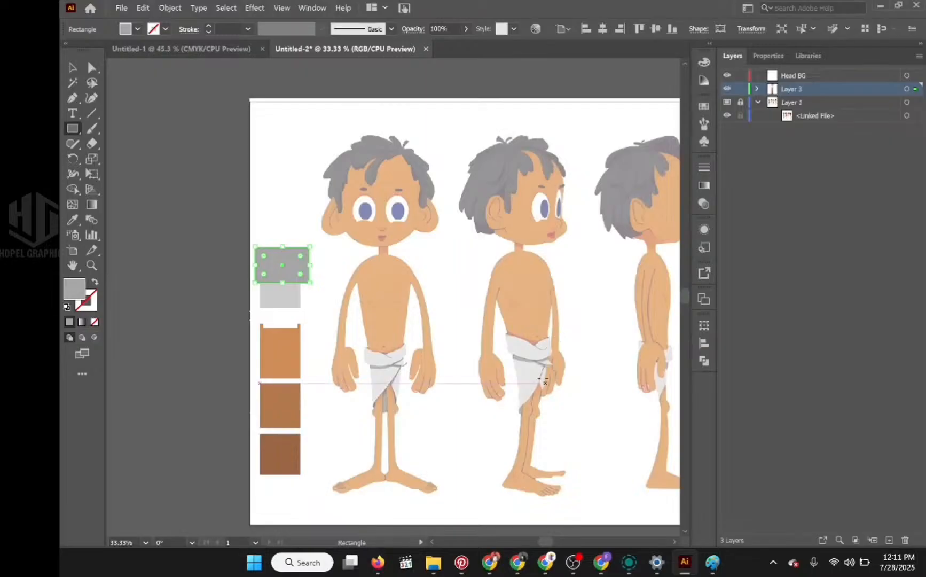
click(740, 89)
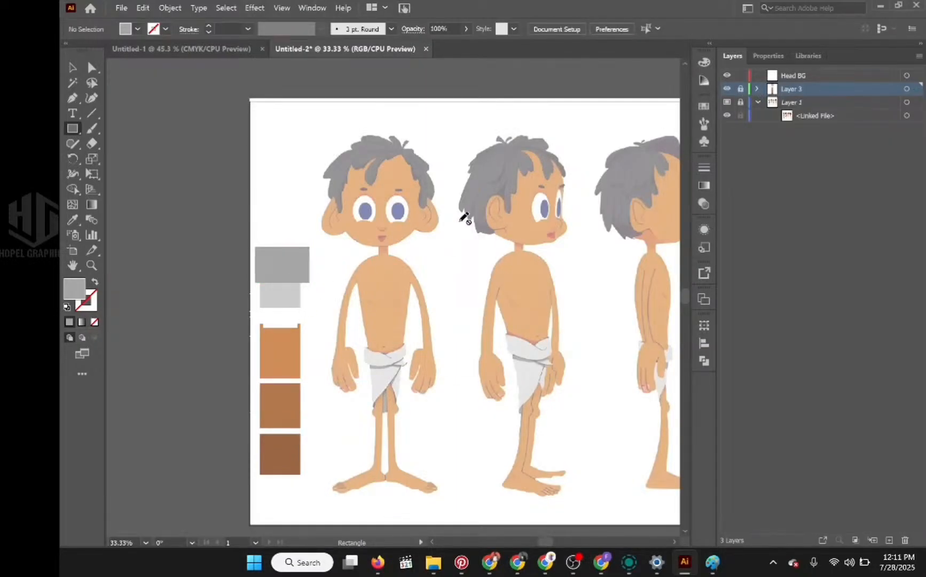
Make the Head BG layer active and sample the lightest skin-tone swatch as the fill
click(809, 75)
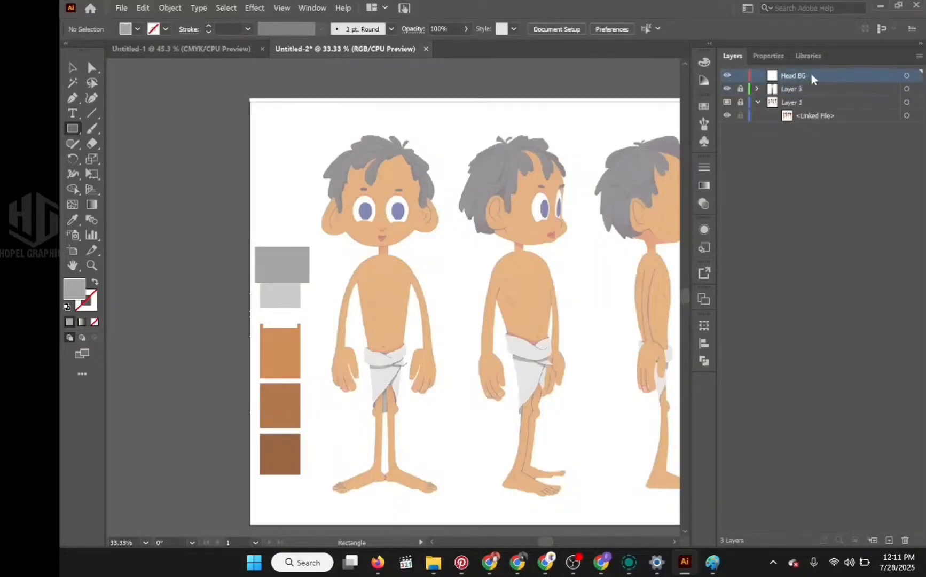
click(75, 99)
key(n)
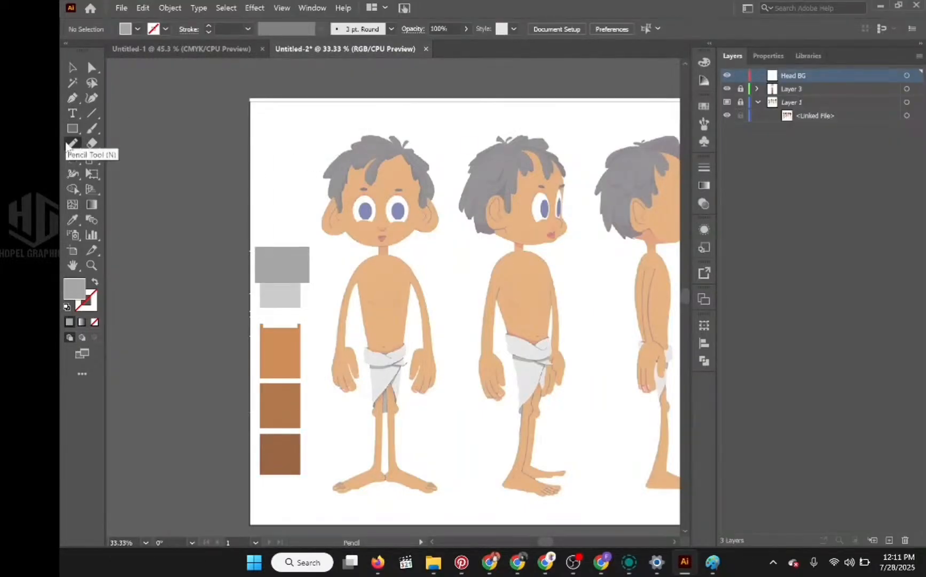
click(72, 219)
click(276, 362)
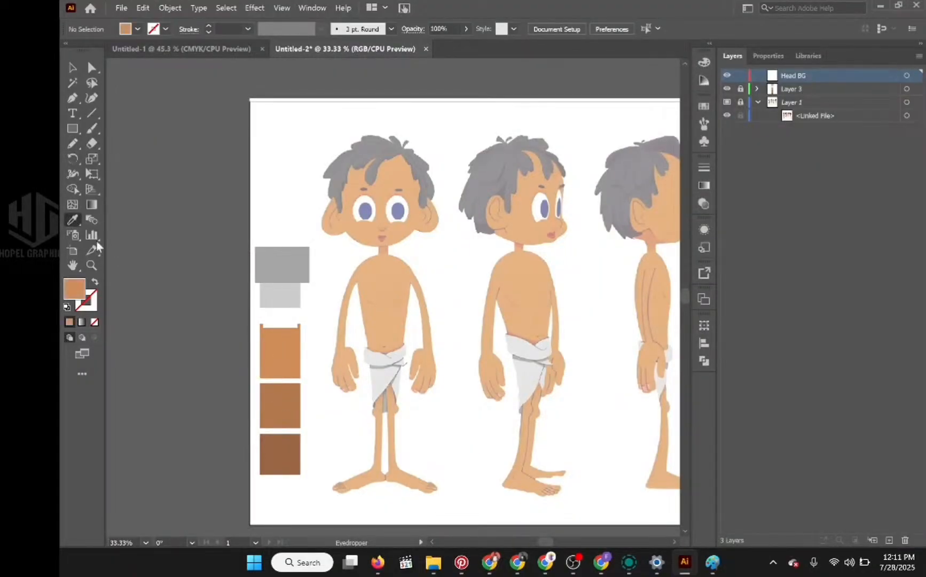
Trace the front-view boy's head, including both ears, as one closed shape with the Pencil tool
click(72, 143)
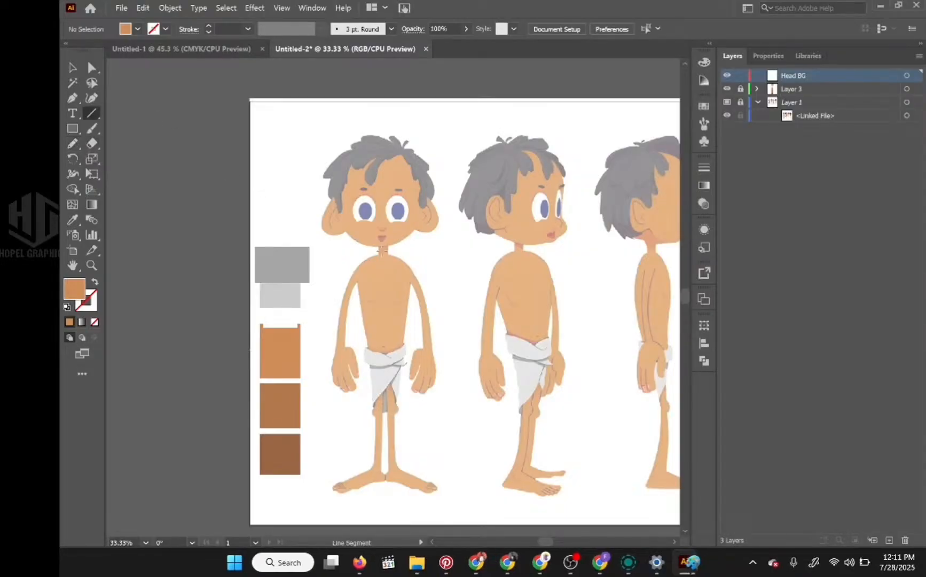
key(backslash)
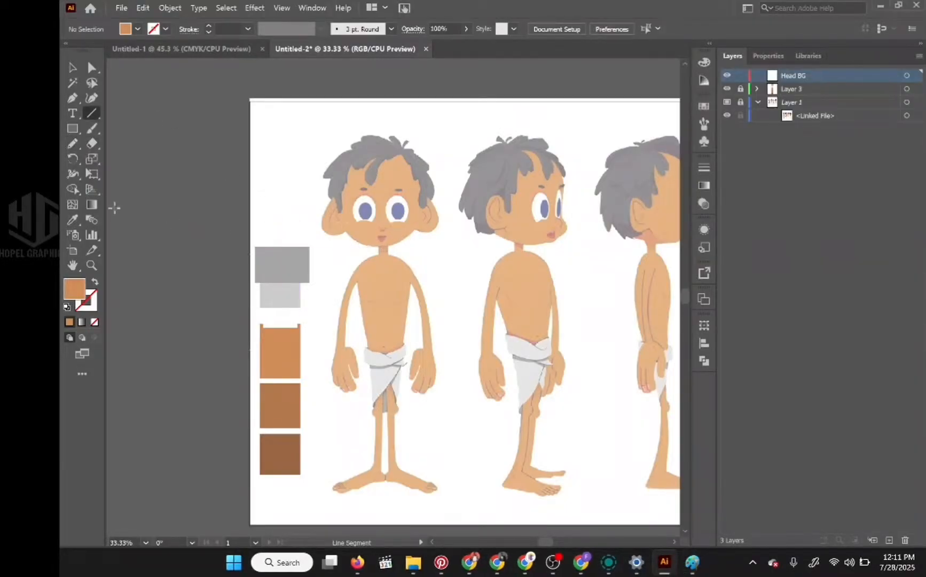
key(n)
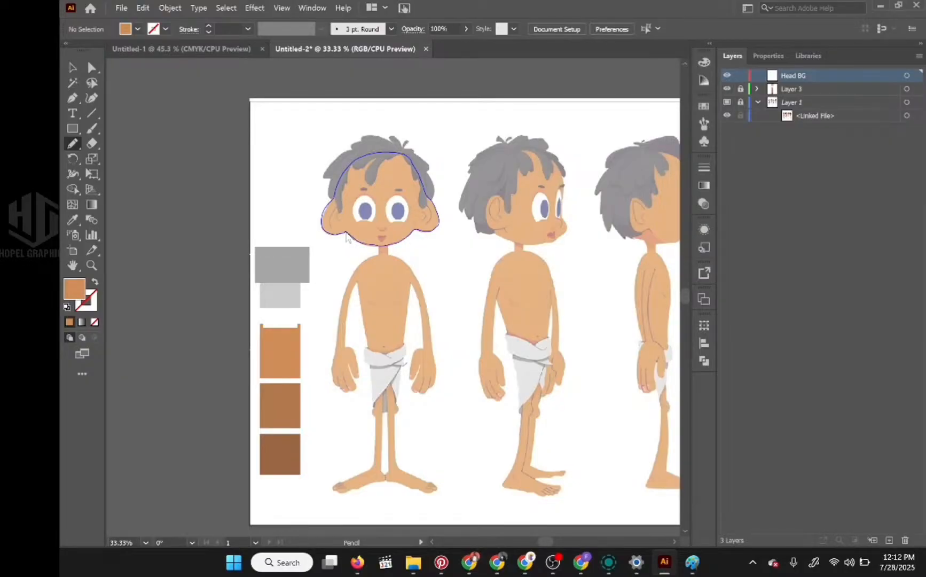
drag(346, 238, 342, 234)
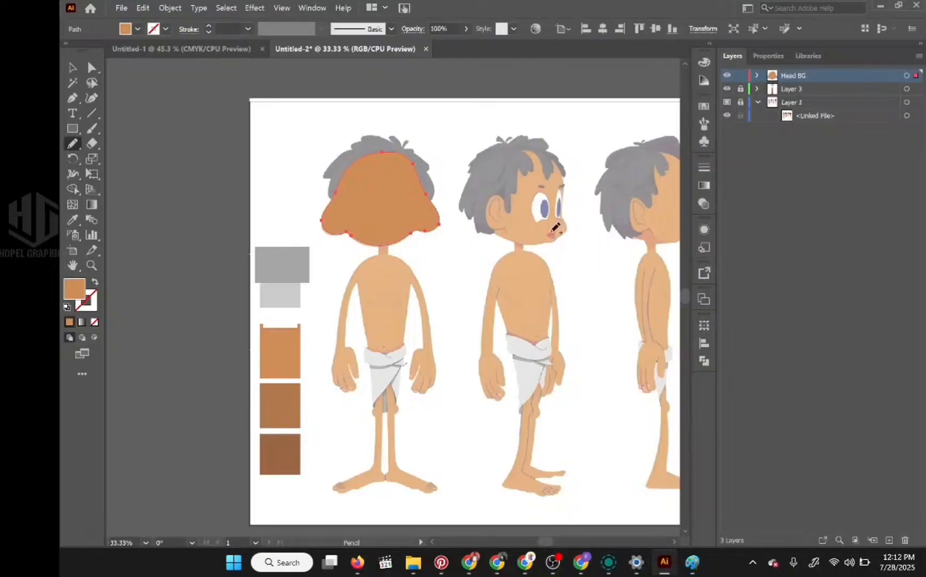
Remove the fill from the traced head shape, keeping its outline path selected over the reference
click(95, 323)
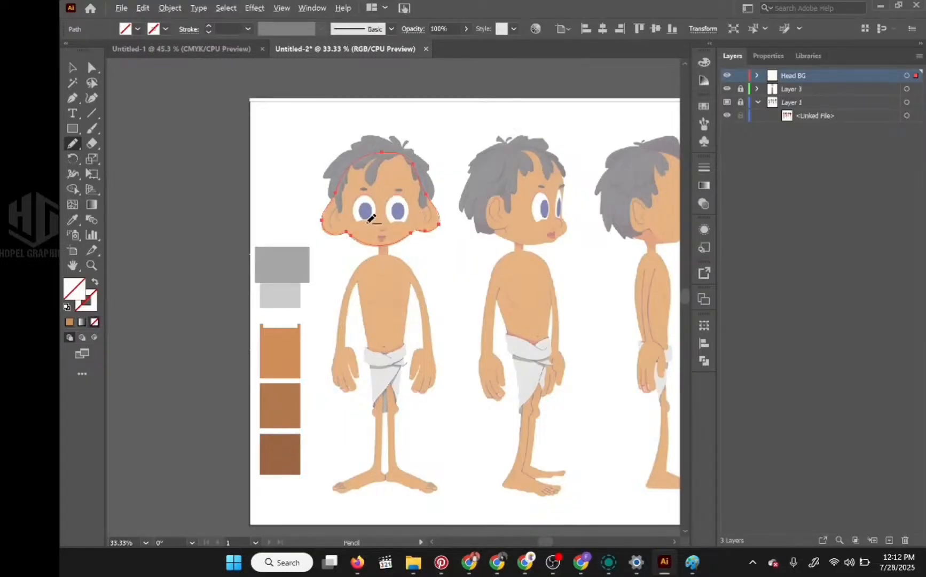
scroll(372, 219, up, 2)
scroll(372, 219, up, 1)
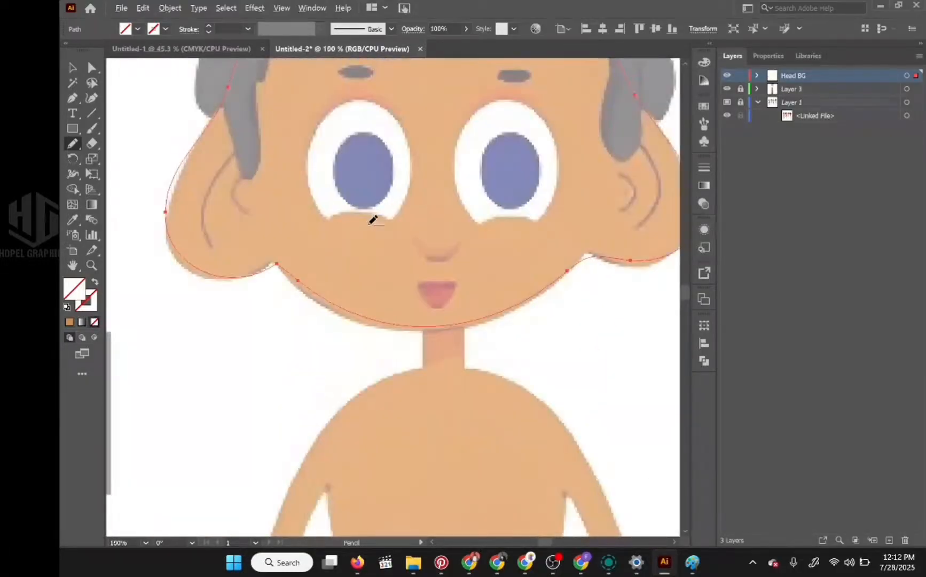
scroll(373, 220, down, 1)
key(ctrl+shift+a)
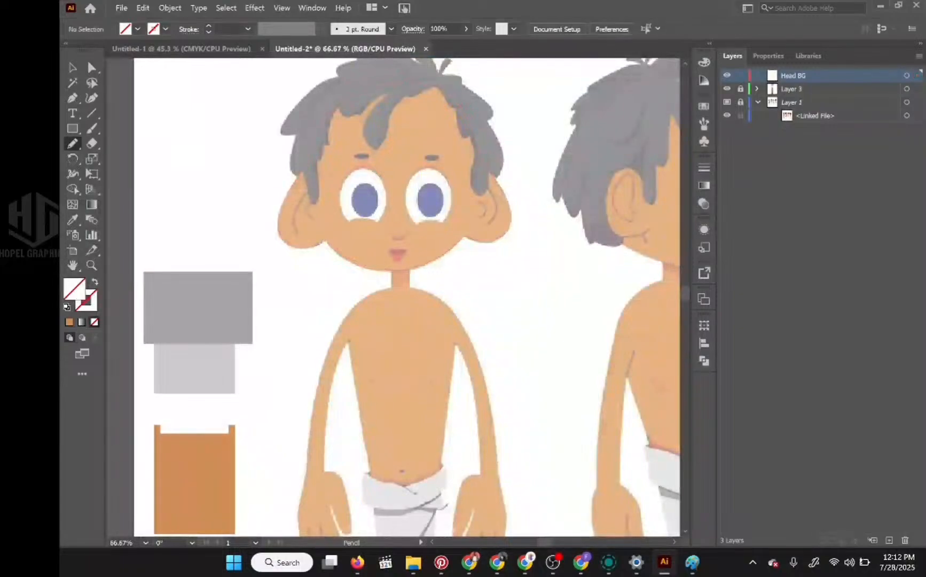
key(ctrl+z)
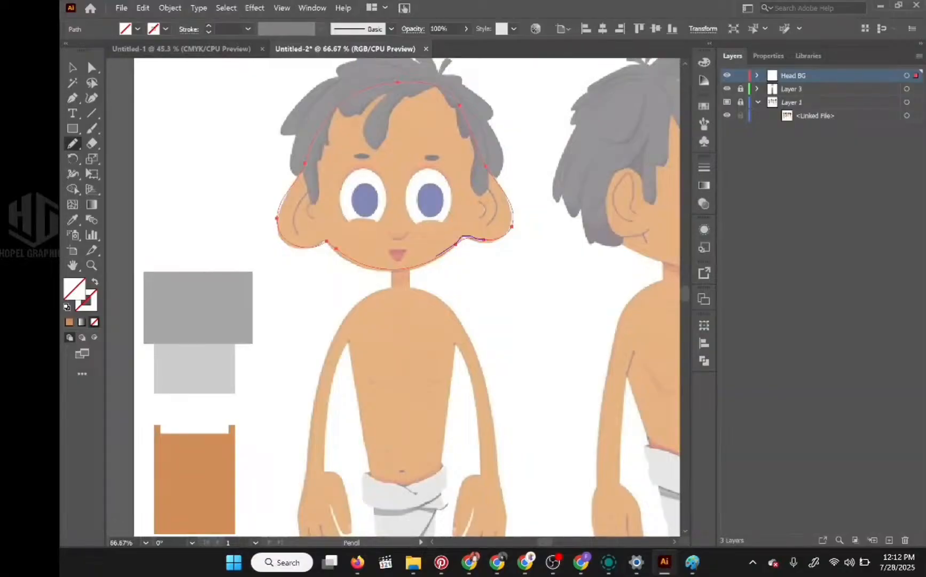
Redraw the front-view head outline along the chin, jaw, ears and hairline side with the Pencil tool to follow the reference more closely
drag(437, 256, 400, 270)
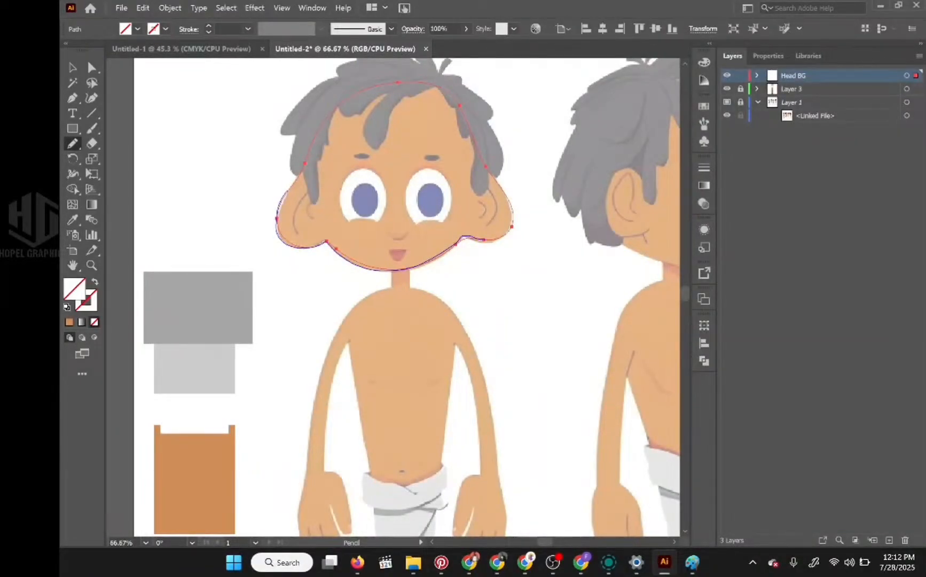
drag(304, 164, 335, 109)
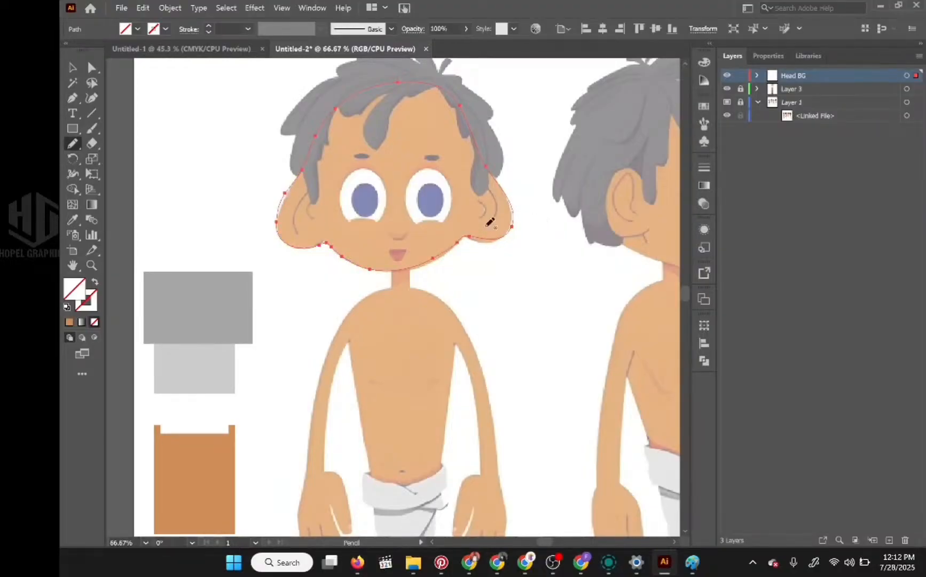
scroll(469, 224, down, 1)
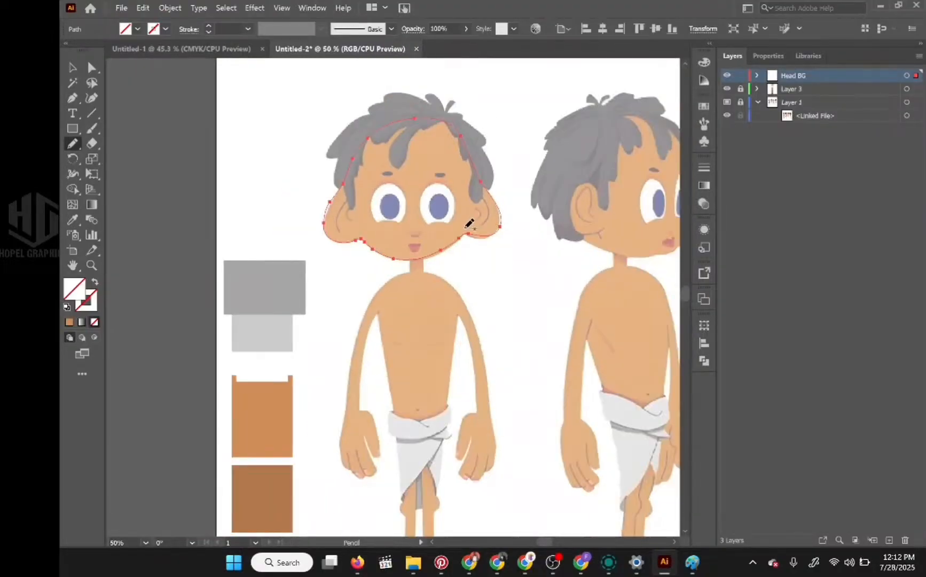
scroll(470, 224, up, 2)
scroll(470, 224, down, 1)
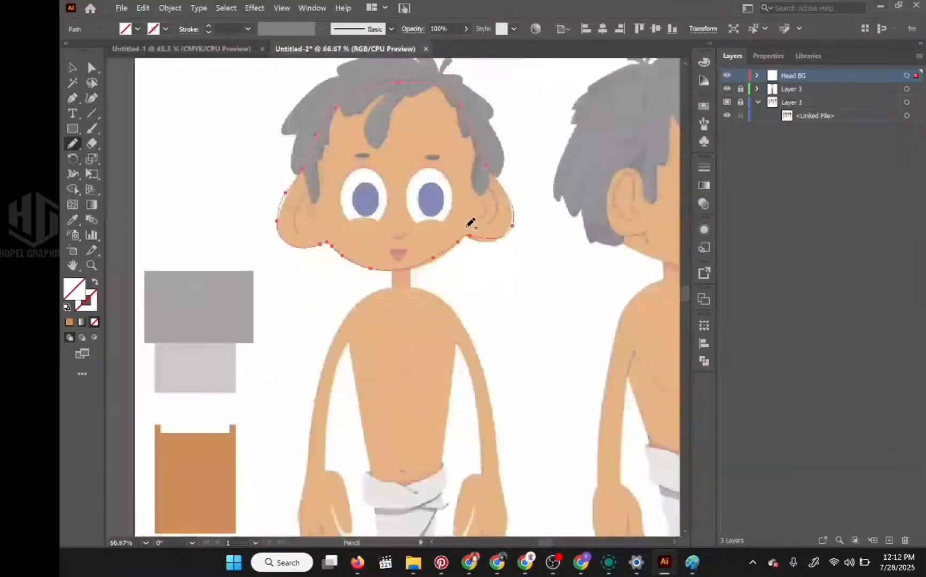
scroll(470, 223, up, 2)
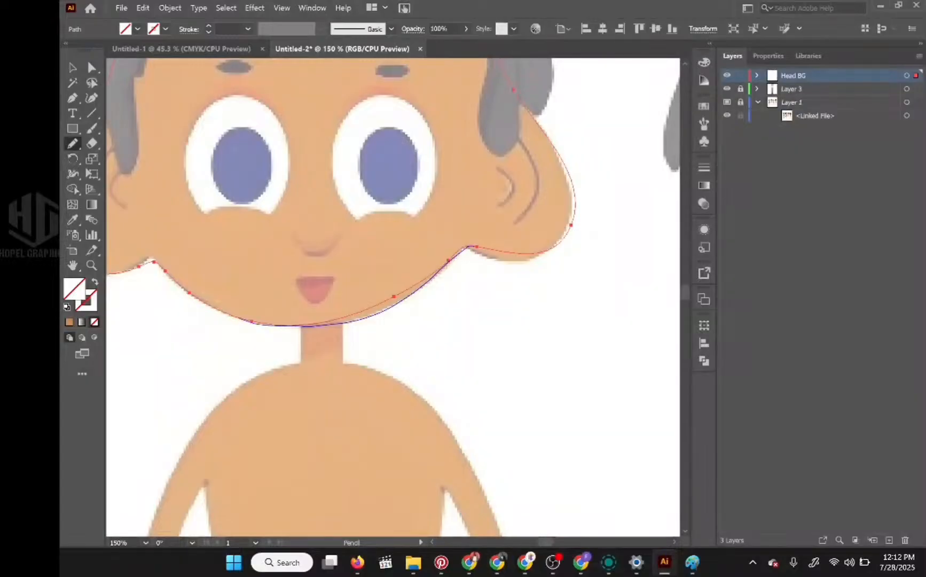
drag(473, 246, 500, 250)
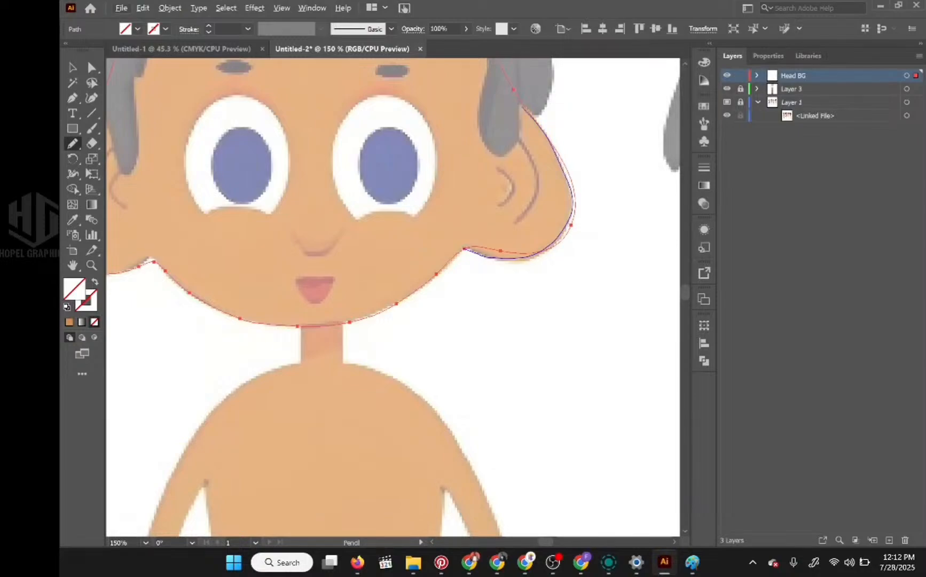
drag(513, 90, 511, 85)
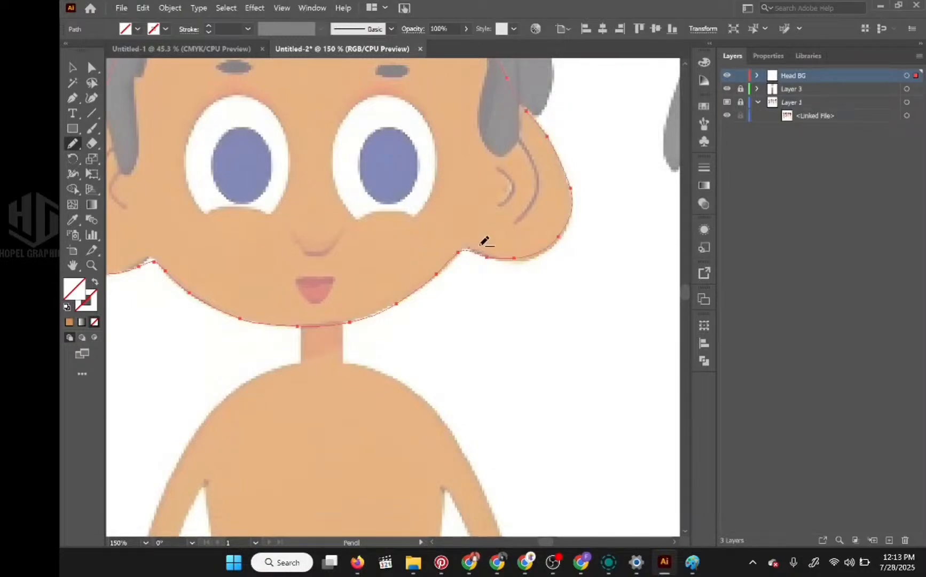
scroll(484, 243, down, 3)
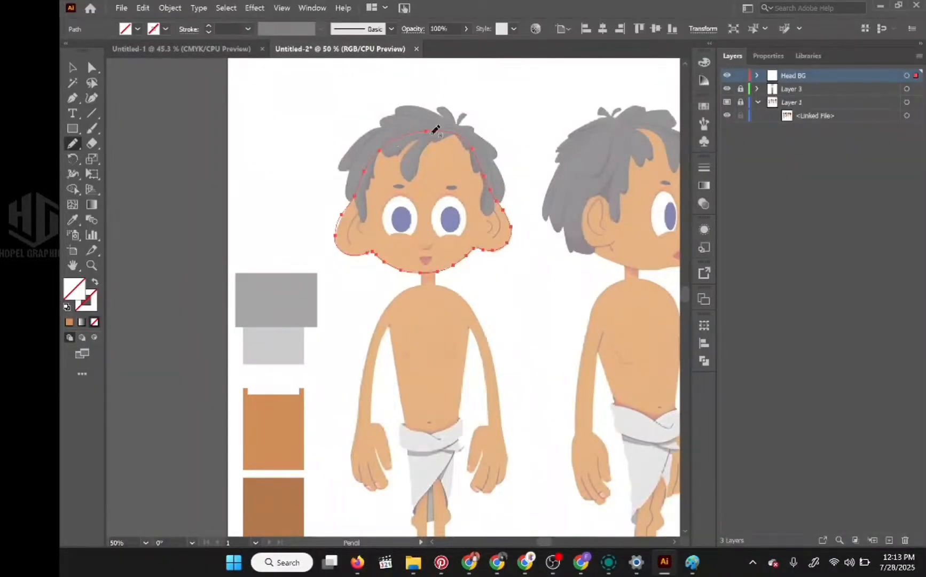
Fill the traced head shape with skin tone ce8d57 and hide its path in the Head BG layer
click(756, 75)
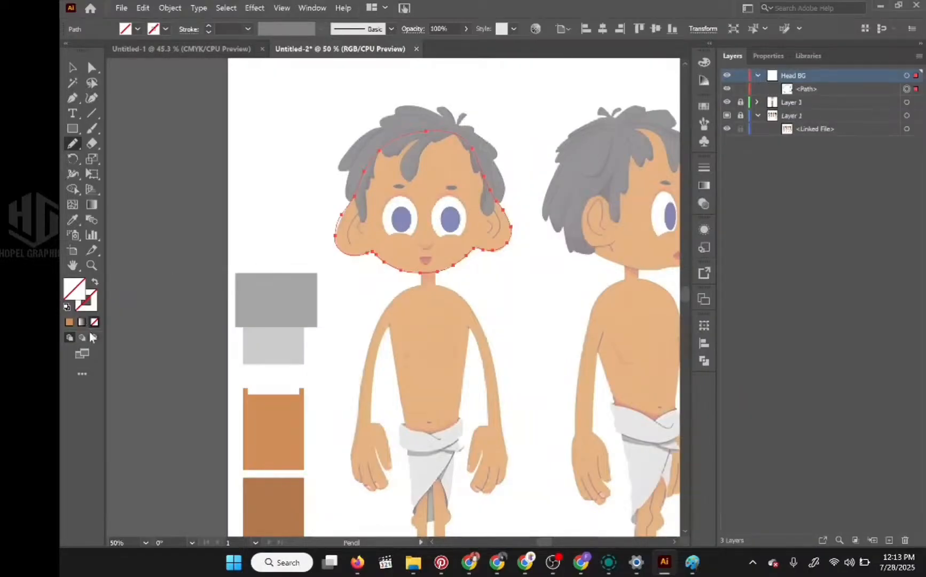
click(69, 321)
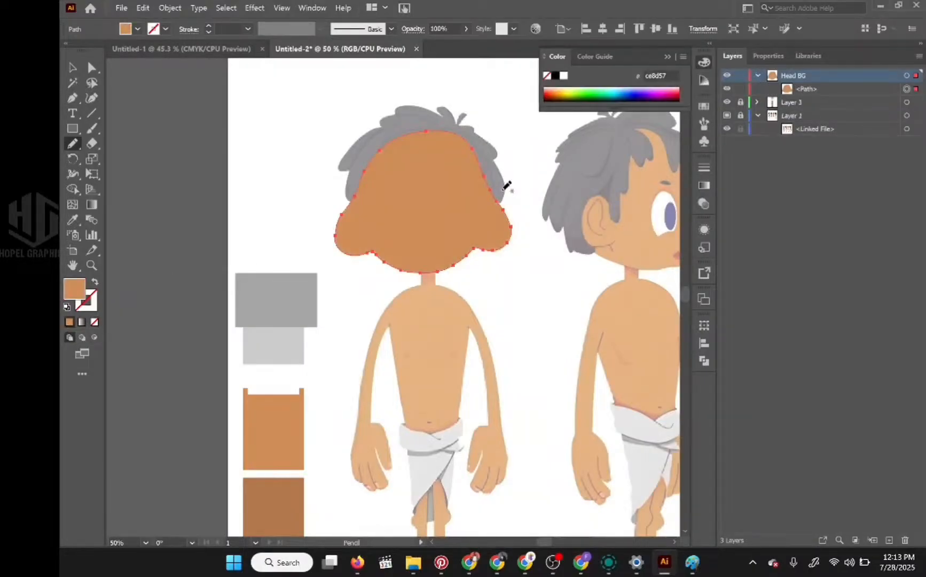
click(726, 89)
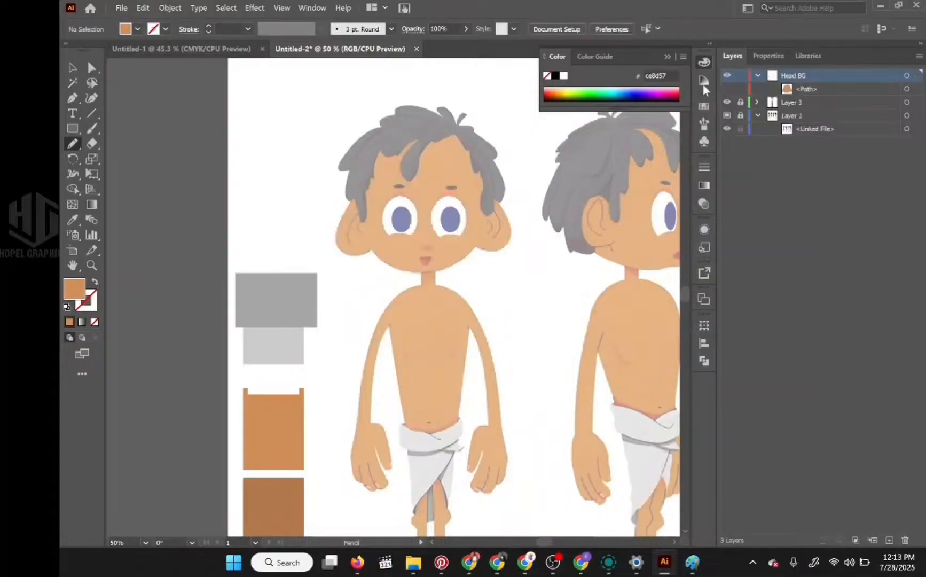
Draw a skin-tone ellipse covering the front-view head from the hair to the chin, and hide it
click(74, 130)
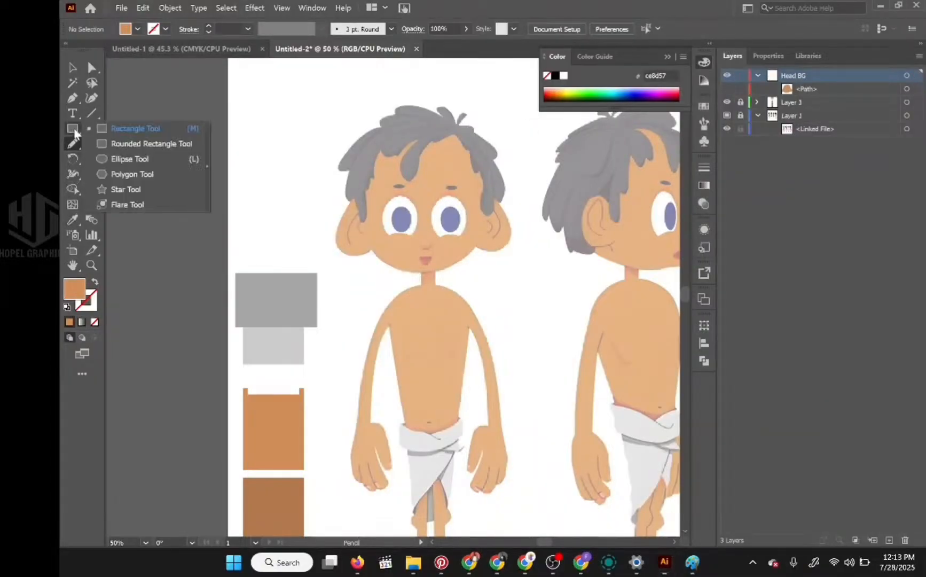
click(130, 159)
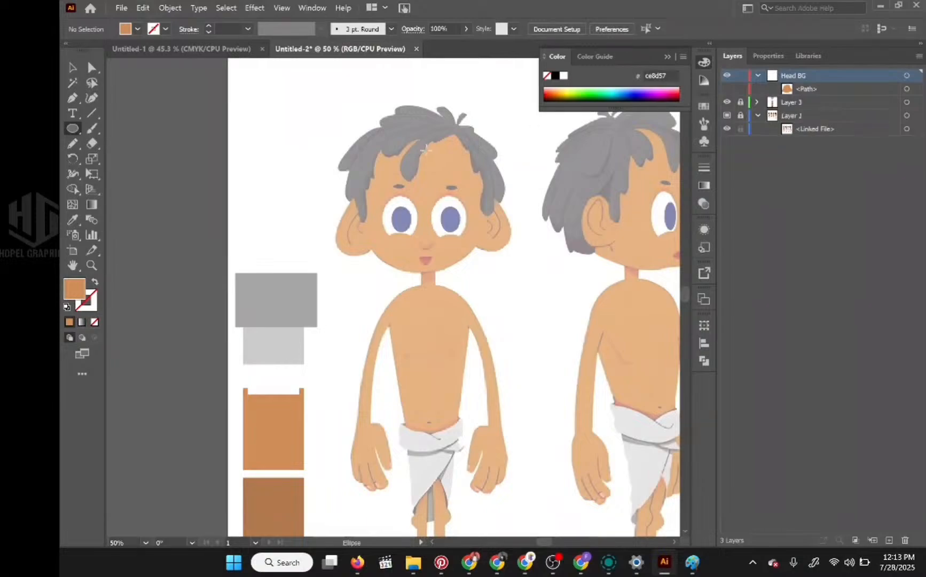
click(667, 56)
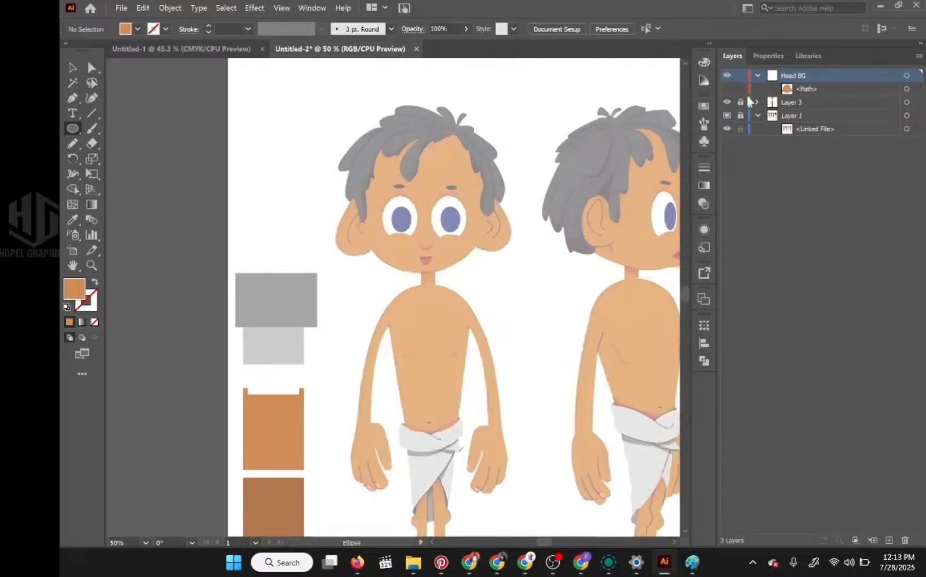
click(727, 90)
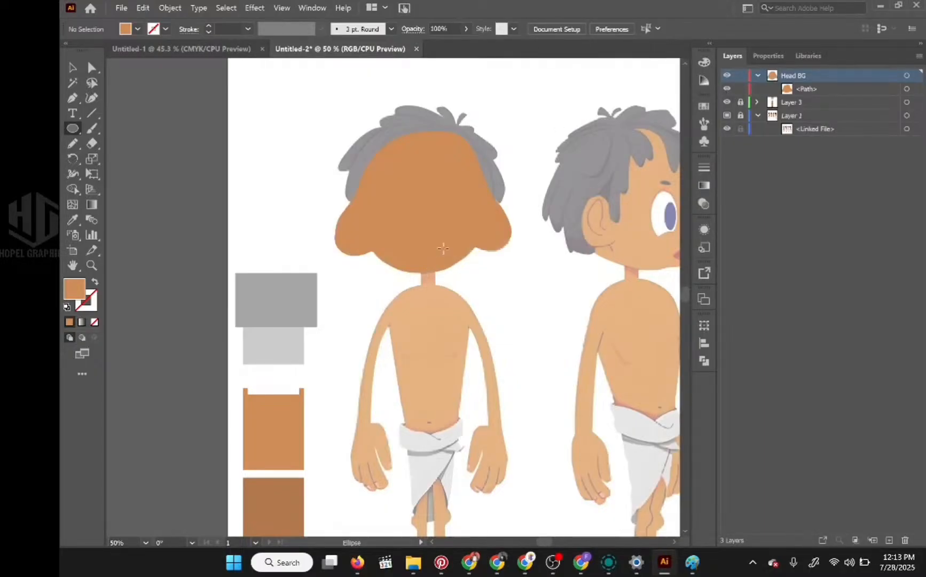
click(727, 89)
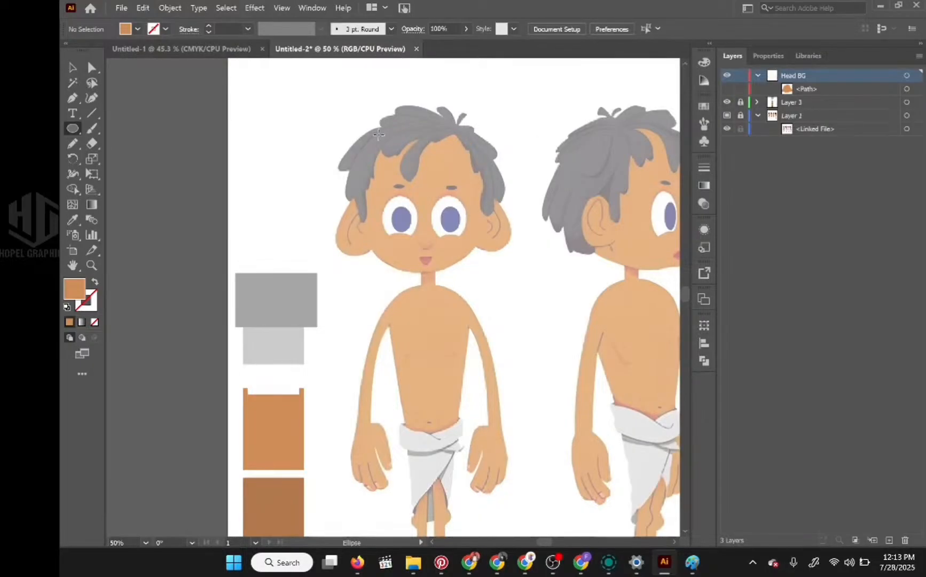
drag(379, 135, 489, 273)
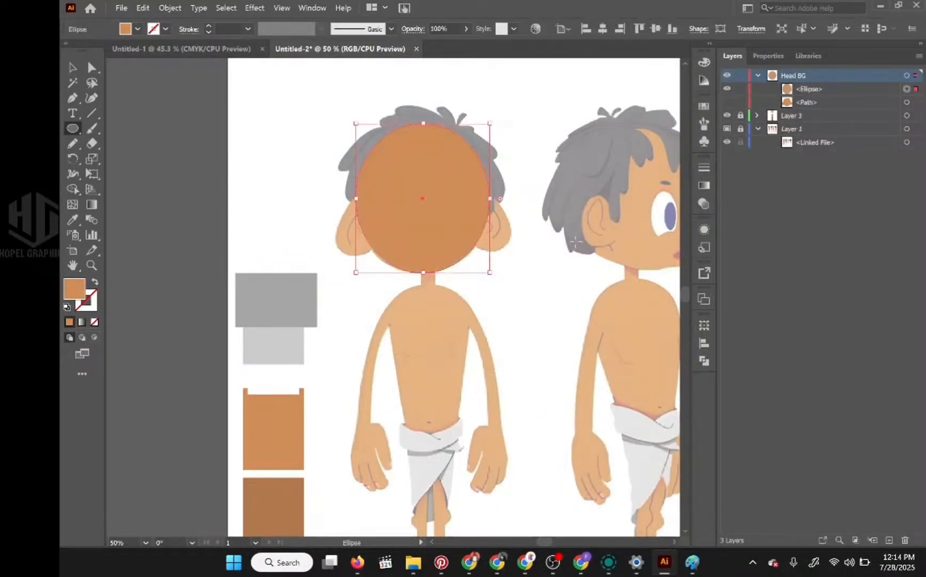
click(725, 89)
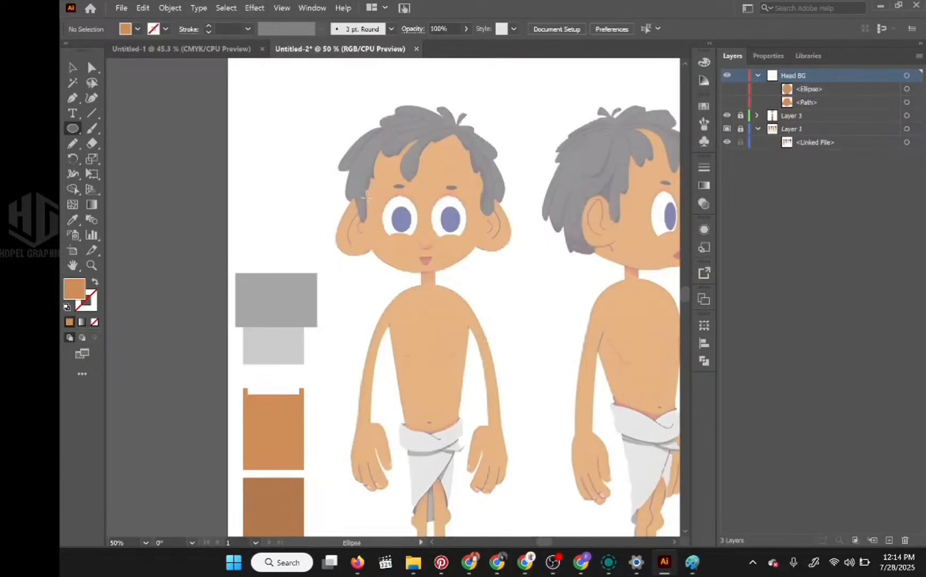
Draw a narrow ellipse over the front-view boy's right ear and remove its fill
drag(367, 198, 338, 257)
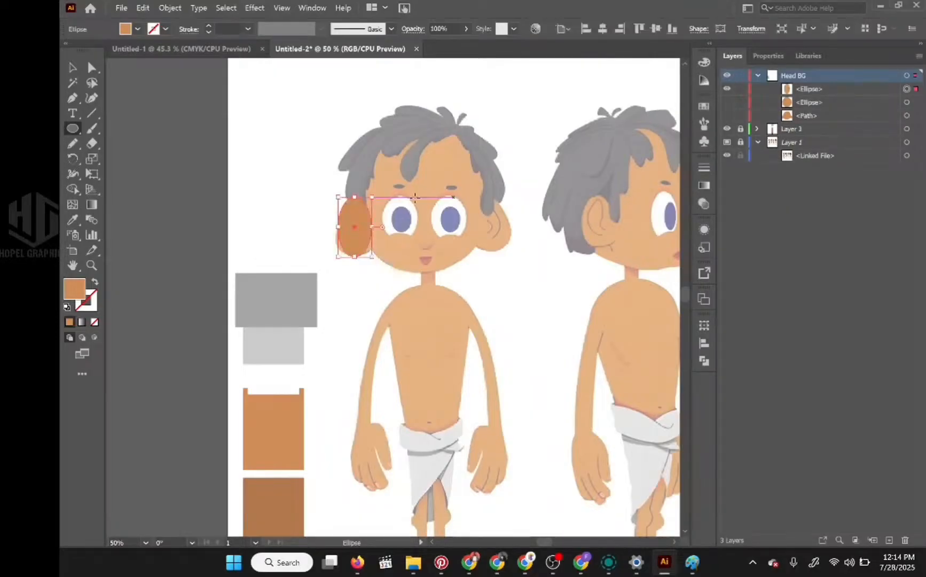
click(71, 98)
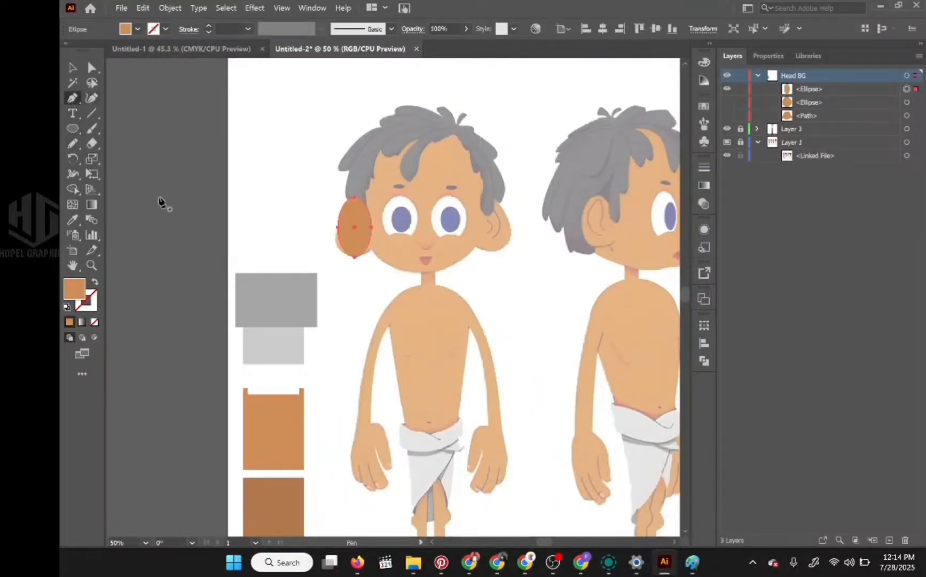
click(94, 322)
Reshape the ear ellipse by moving its four anchor points until the outline follows the reference ear
scroll(361, 243, up, 4)
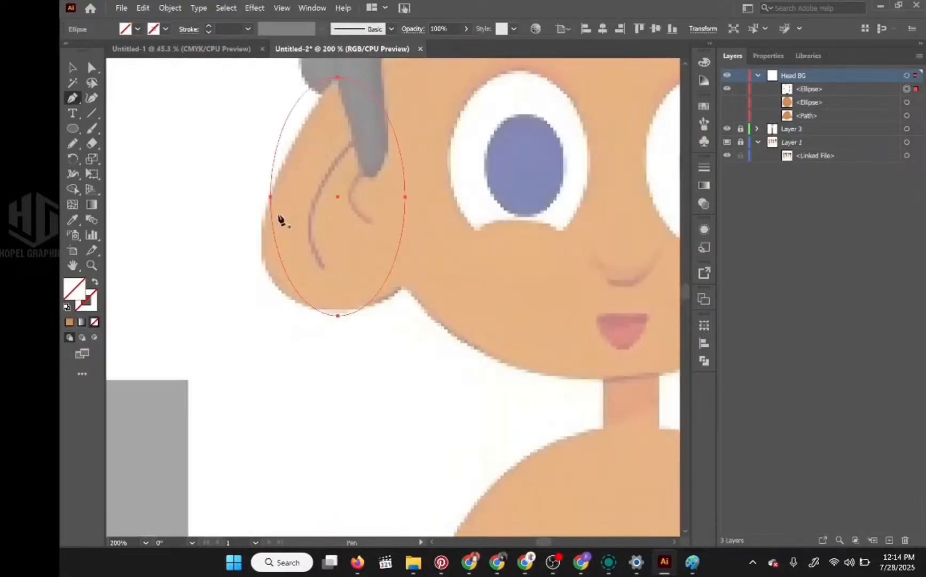
ctrl+click(270, 197)
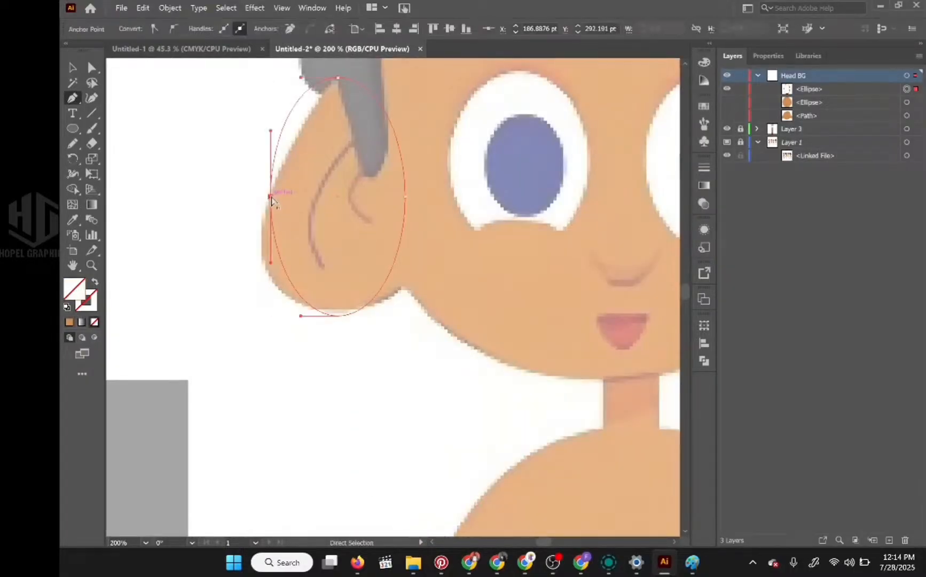
drag(271, 196, 261, 231)
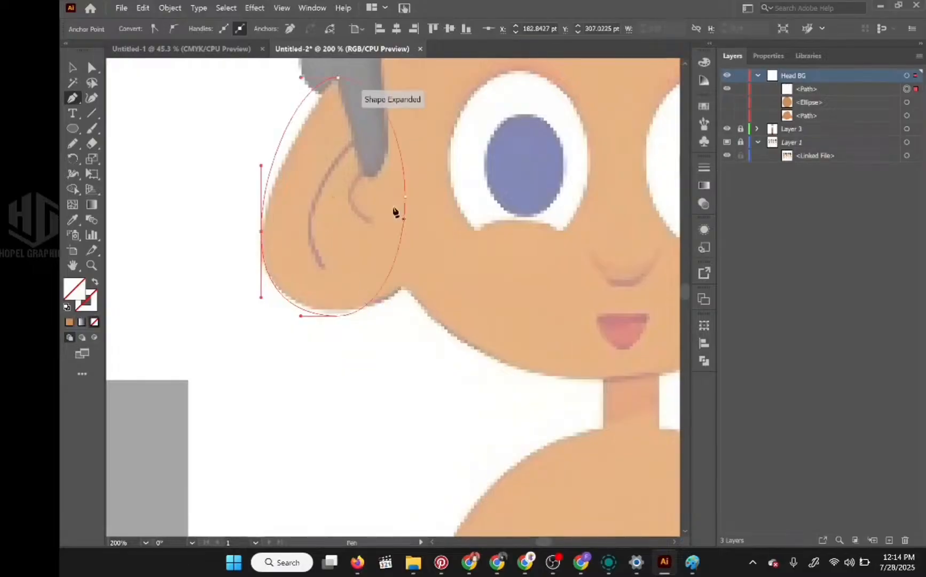
ctrl+click(339, 78)
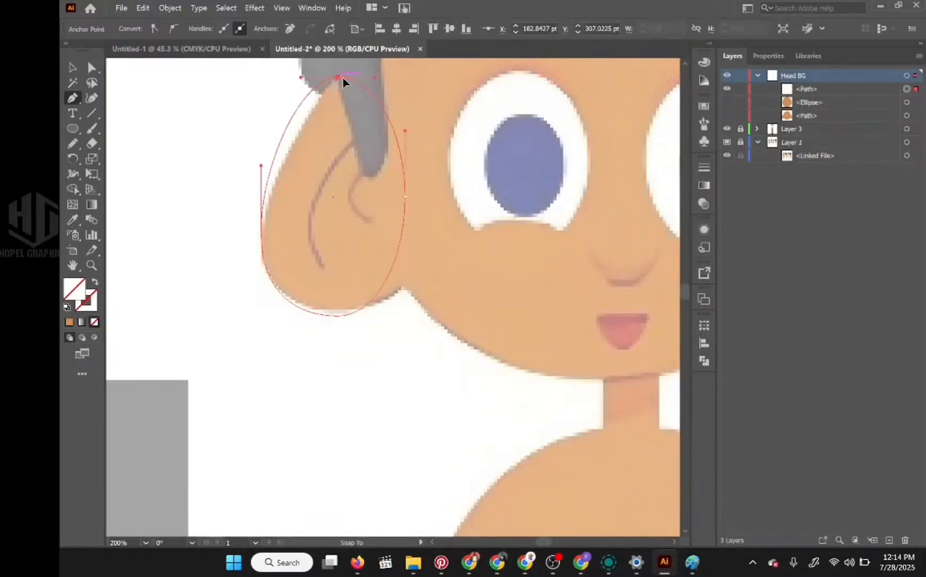
drag(343, 77, 364, 78)
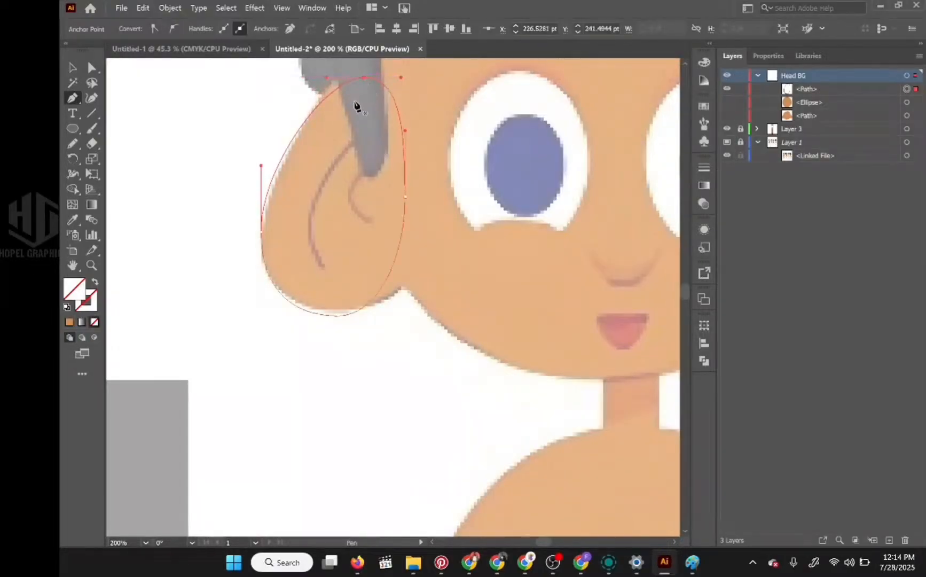
drag(405, 197, 441, 203)
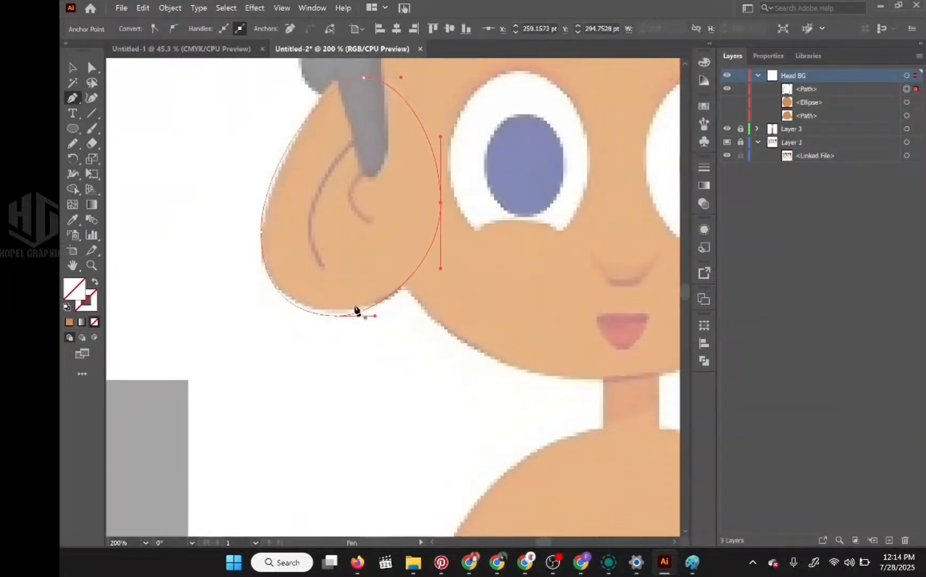
mouse_move(356, 310)
mouse_down()
mouse_move(337, 314)
mouse_move(345, 314)
mouse_up()
scroll(416, 303, down, 3)
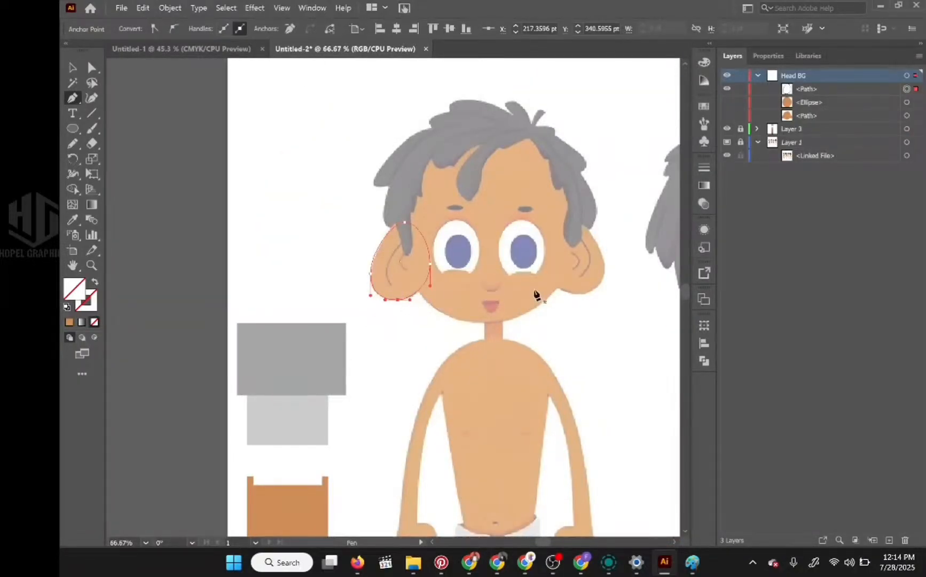
Create a new layer above Head BG and move the ear path into it
click(73, 67)
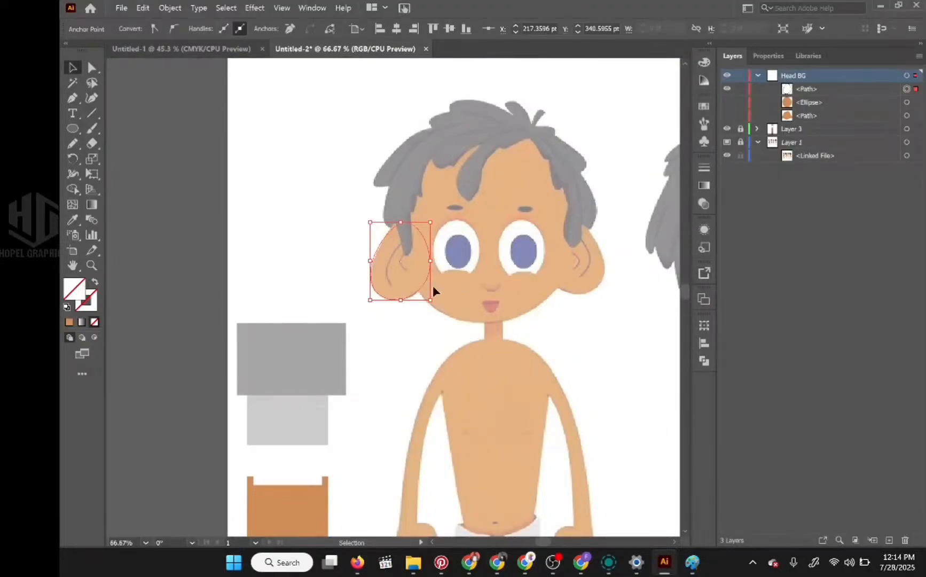
scroll(414, 293, up, 2)
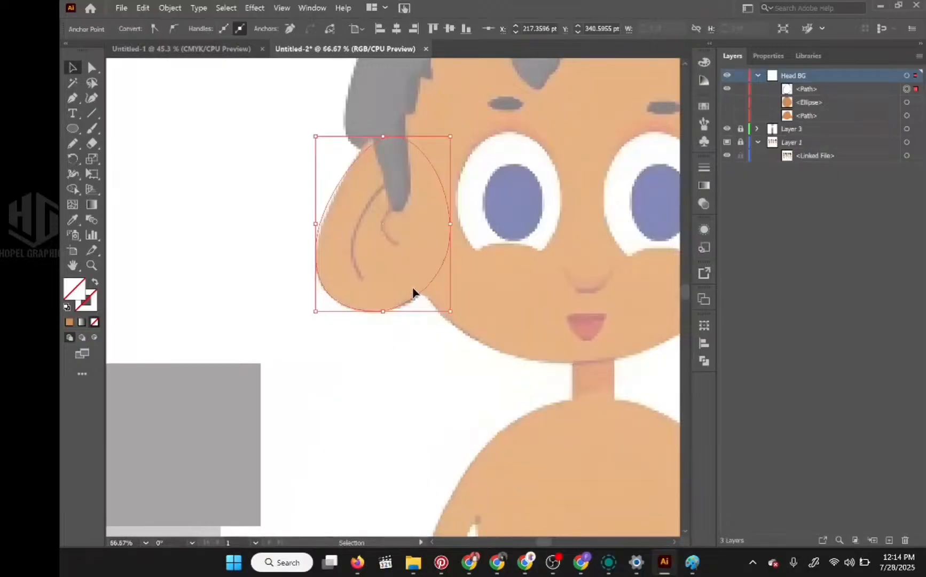
scroll(413, 293, down, 2)
click(809, 89)
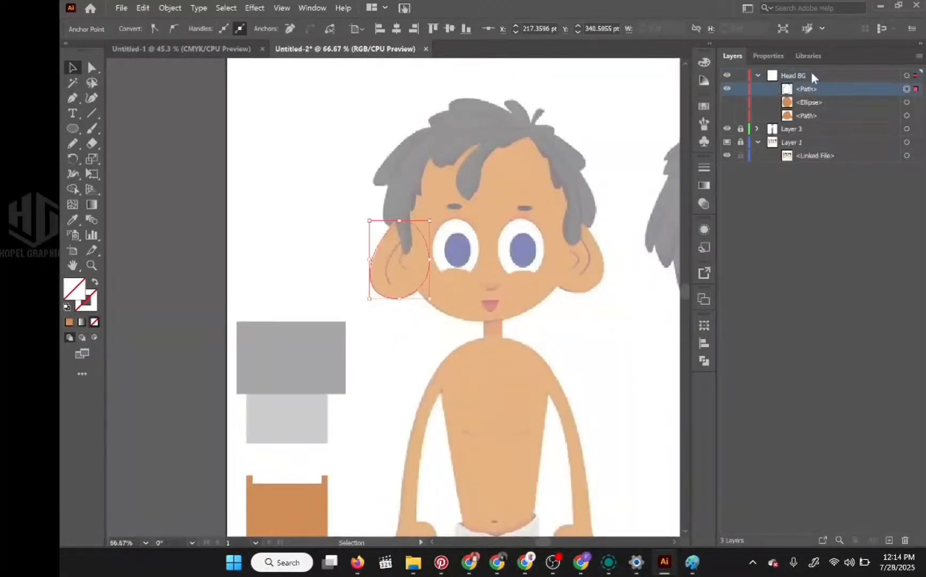
click(812, 76)
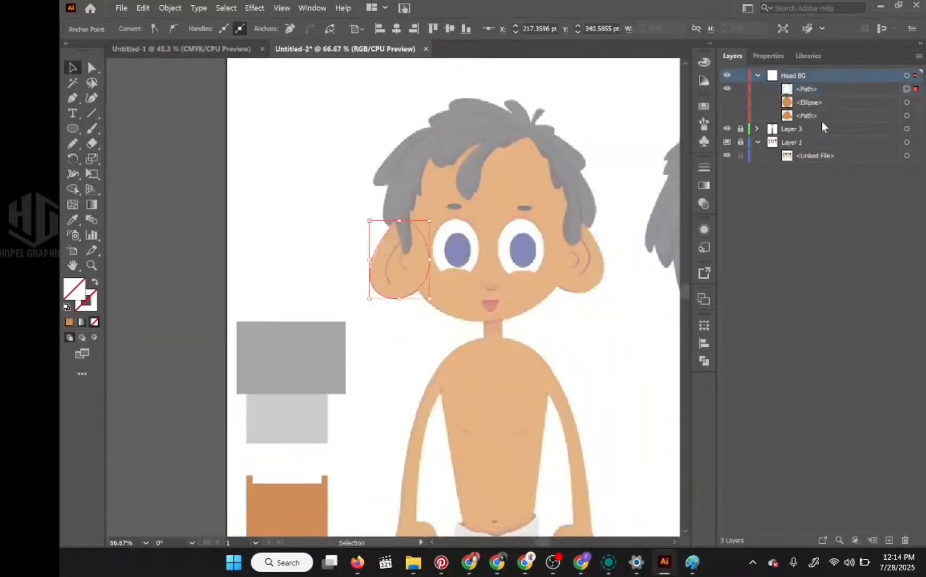
click(892, 540)
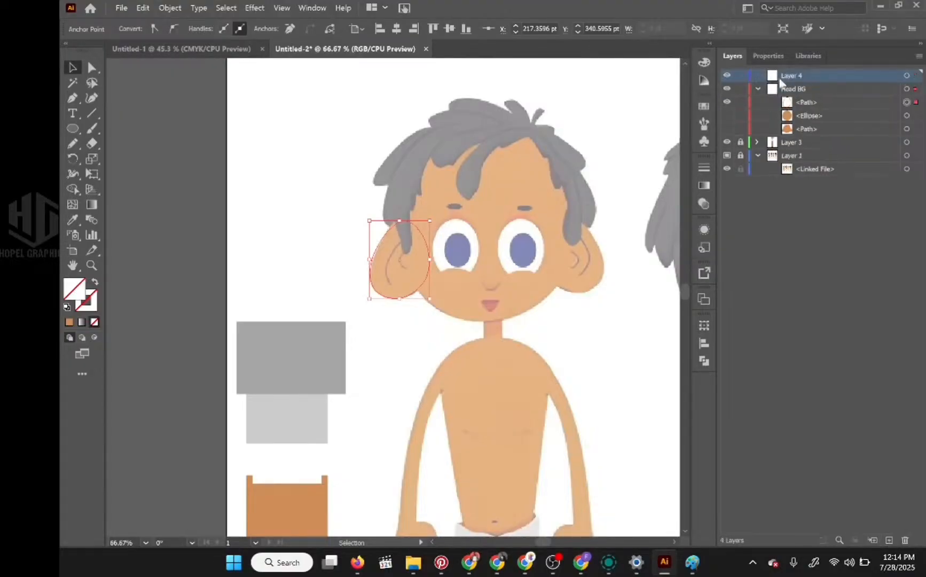
drag(810, 101, 813, 75)
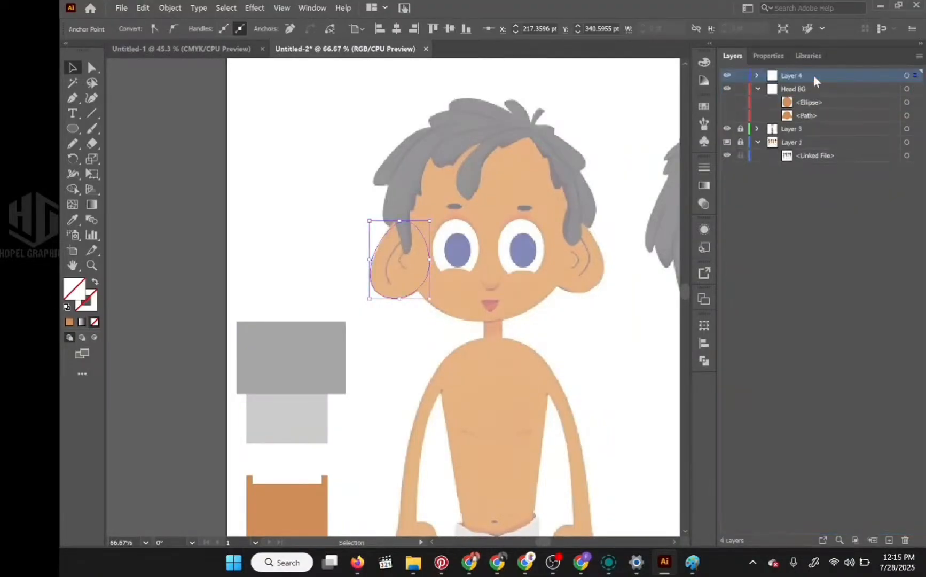
Rename the new layer holding the ear path as Right Ear
double_click(814, 75)
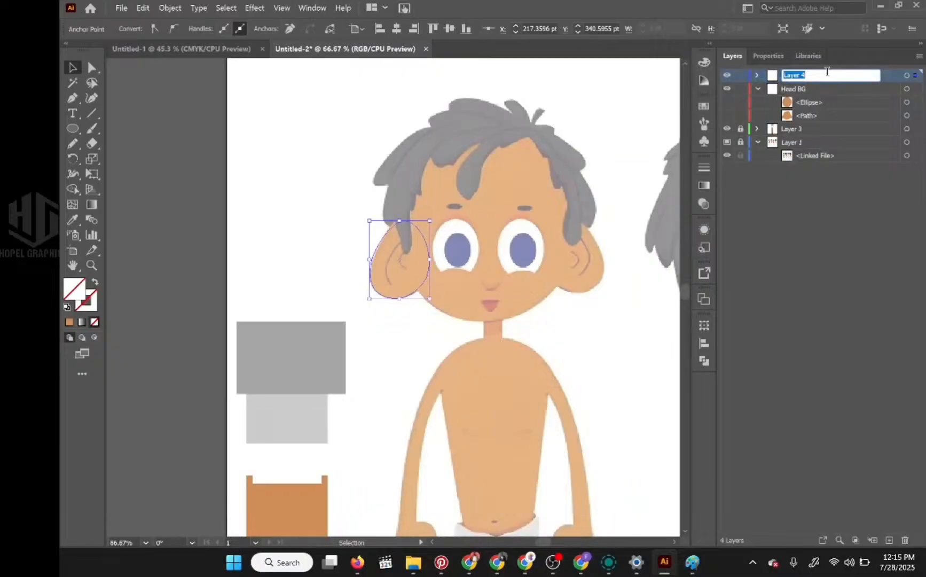
text(E)
text(ight Ear)
key(Return)
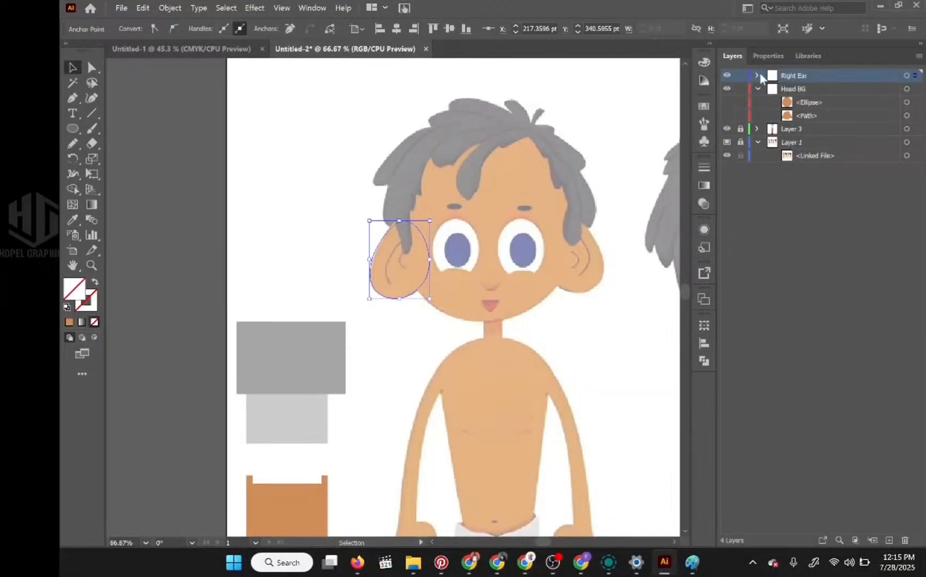
Hide the Right Ear layer and delete the combined head-and-ears path from the Head BG layer, keeping the head ellipse
click(727, 75)
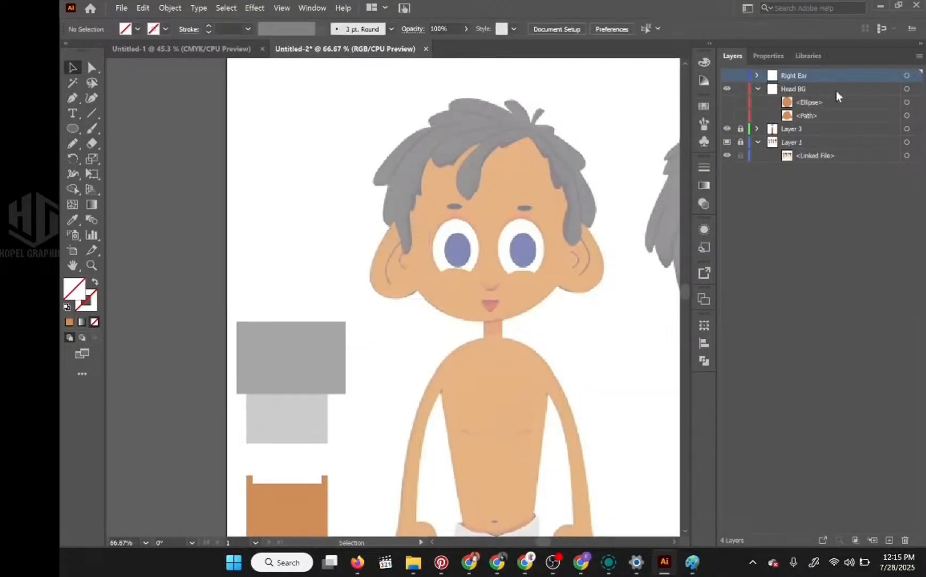
click(805, 104)
click(727, 102)
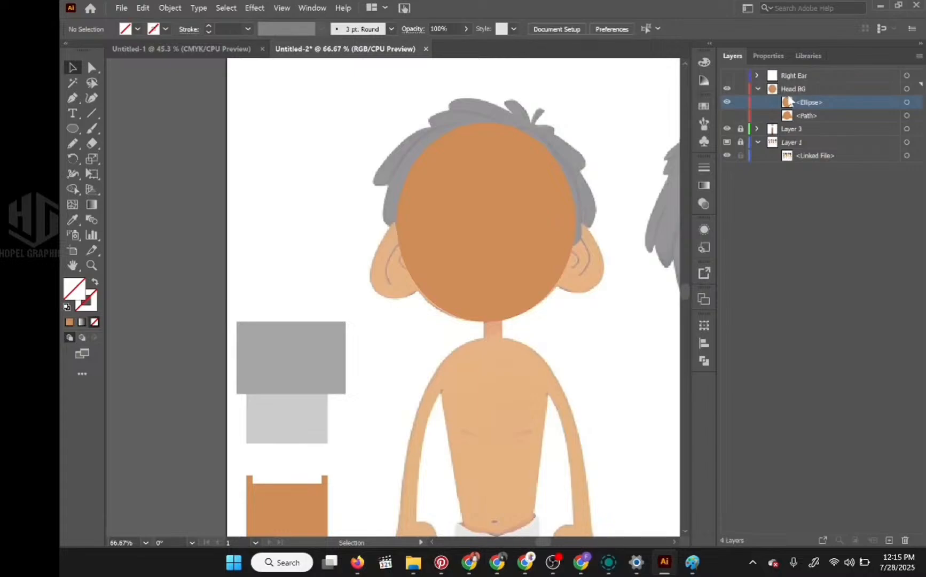
click(727, 102)
click(726, 102)
click(727, 103)
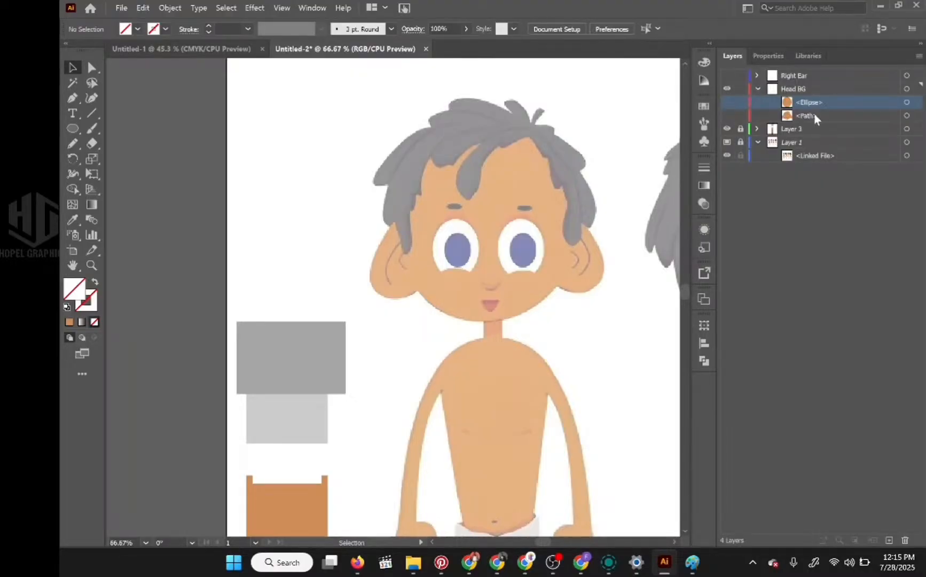
click(812, 116)
click(727, 115)
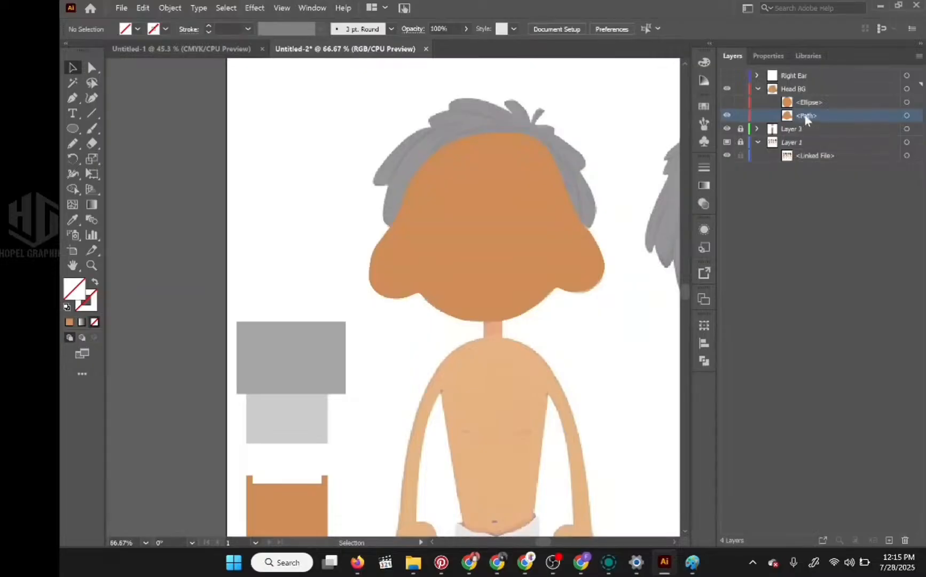
drag(807, 118, 906, 540)
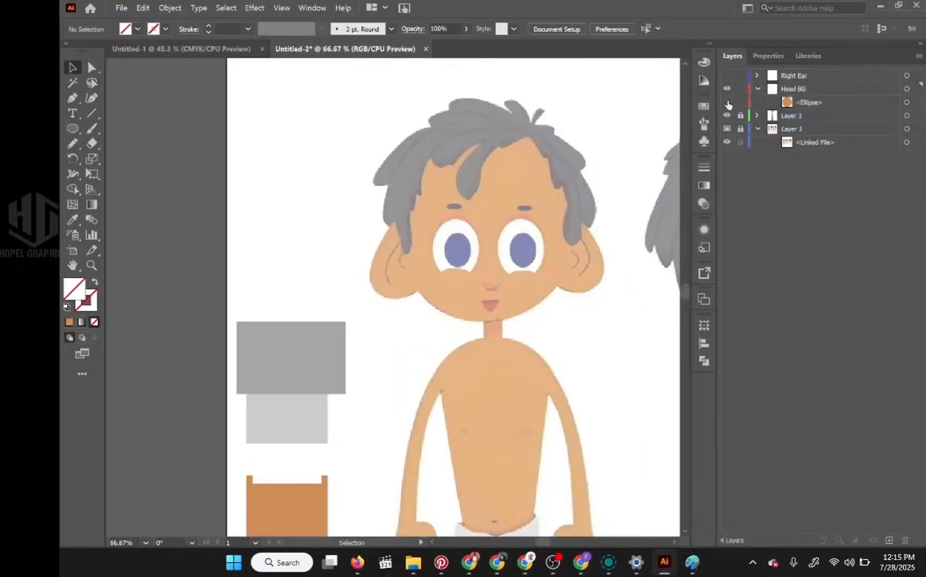
Make the head ellipse visible inside Head BG, and switch layer visibility from Head BG to Right Ear
click(727, 102)
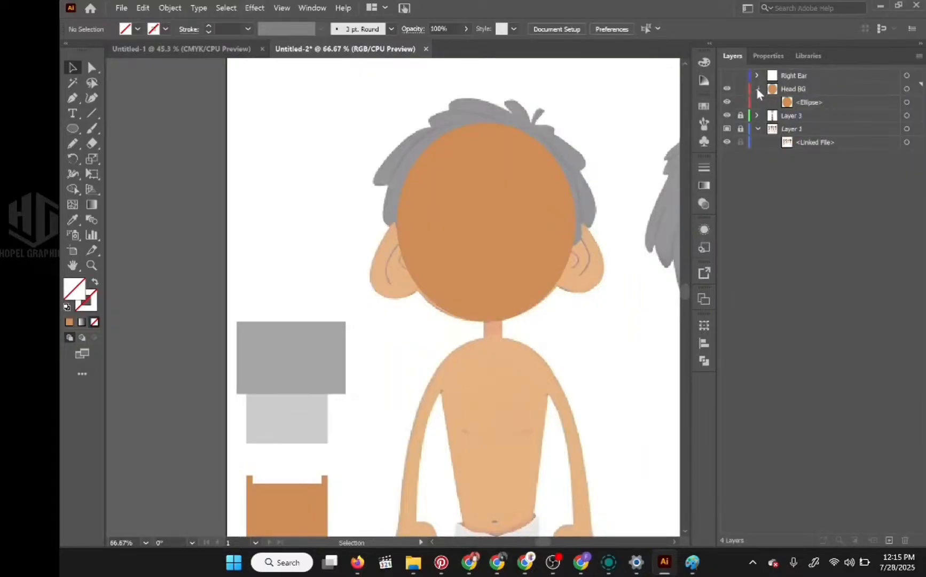
click(757, 88)
click(727, 89)
click(727, 75)
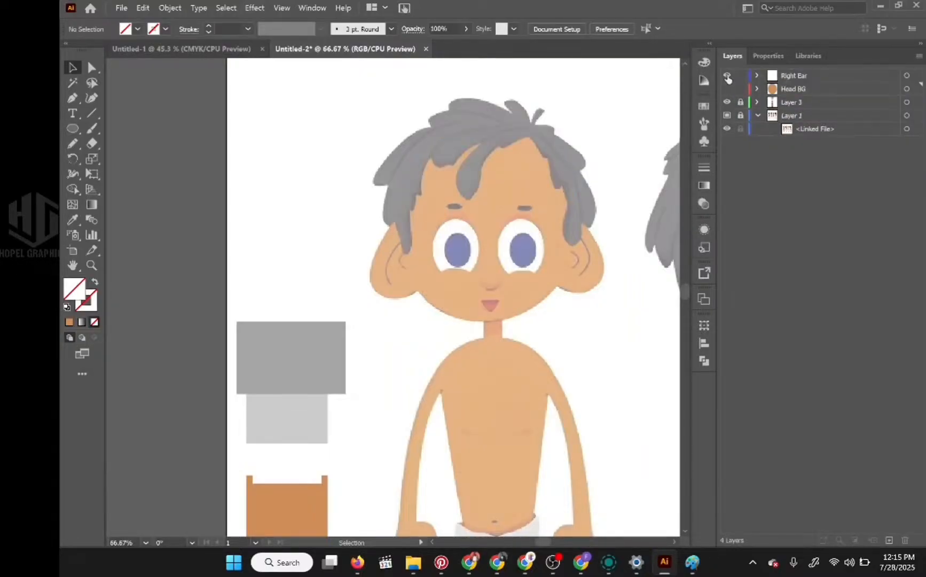
Select the ear path in the Right Ear layer and fill it with the darker brown skin swatch using the Eyedropper
click(757, 76)
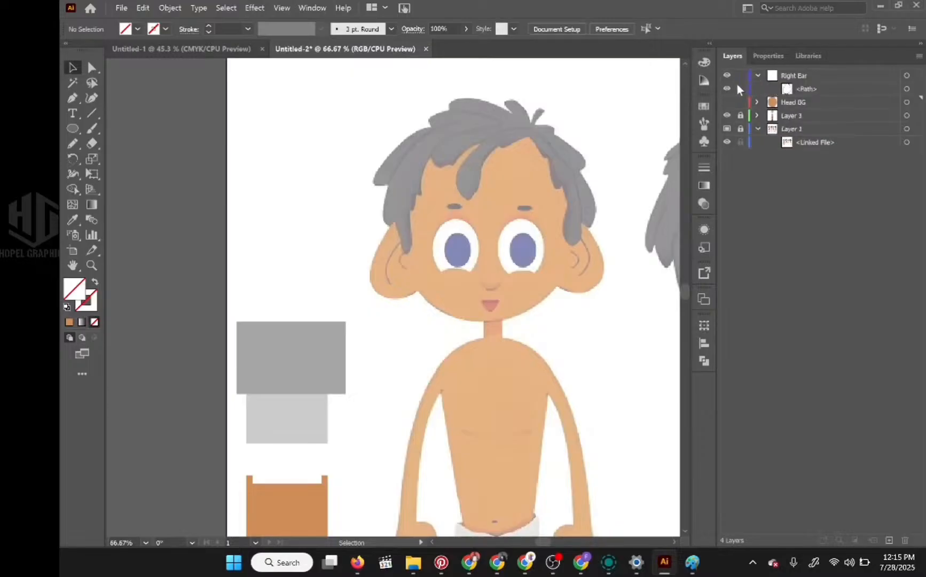
click(906, 89)
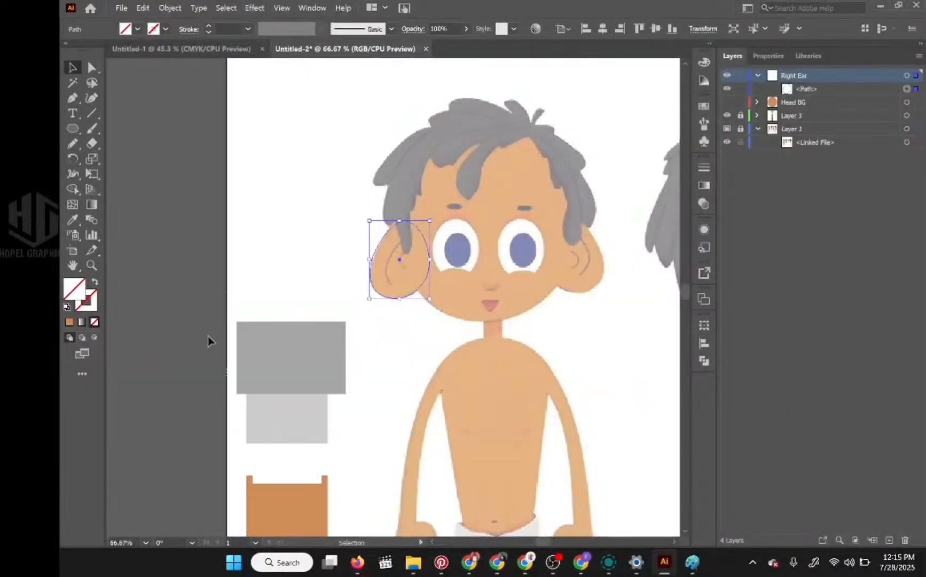
scroll(235, 311, up, 1)
scroll(236, 312, down, 5)
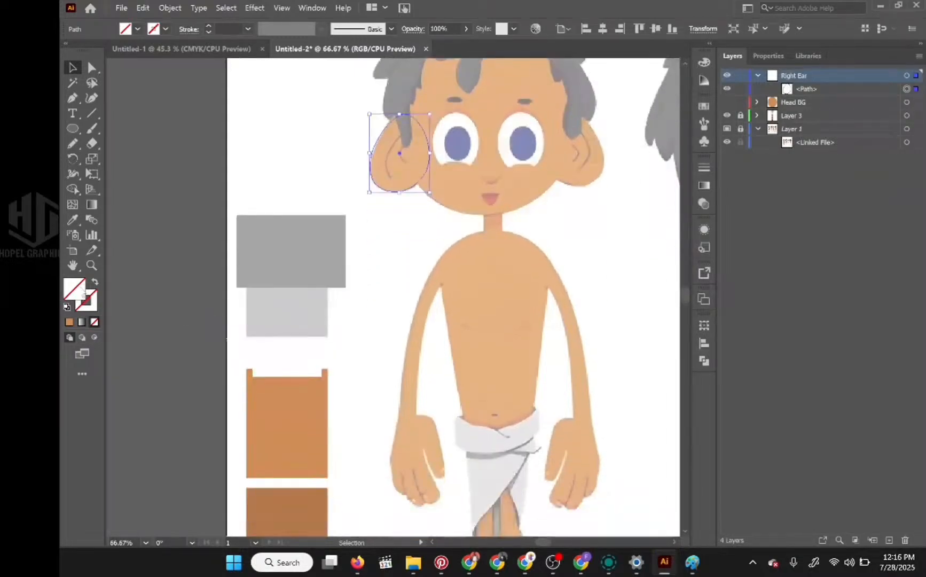
click(73, 219)
scroll(312, 327, up, 2)
scroll(312, 374, down, 3)
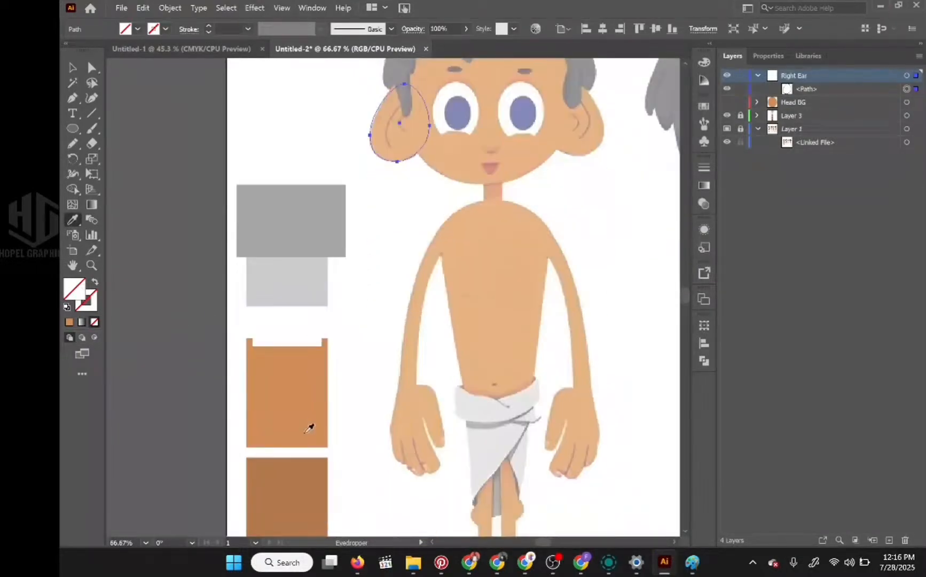
click(296, 475)
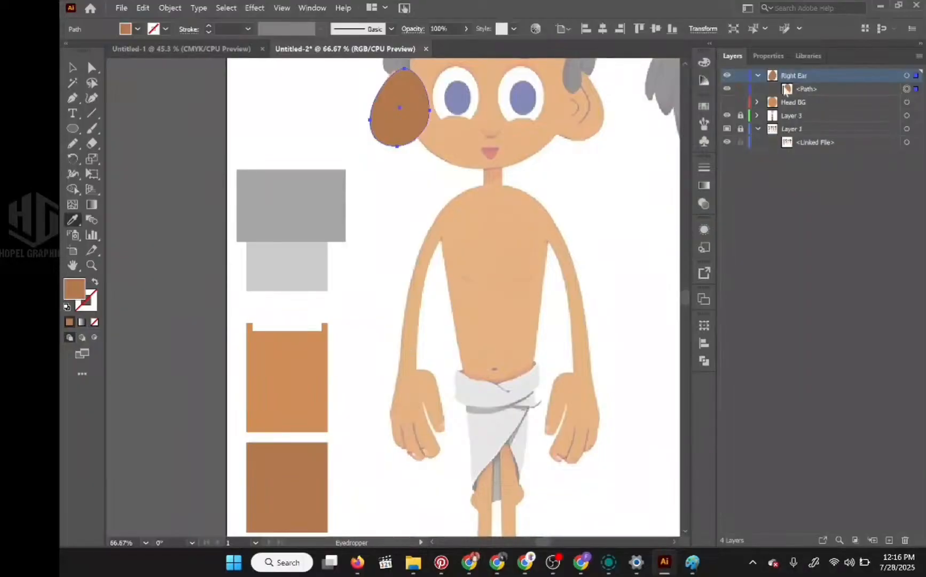
Move the Right Ear layer below Head BG and show Head BG so the head overlaps the ear
click(757, 75)
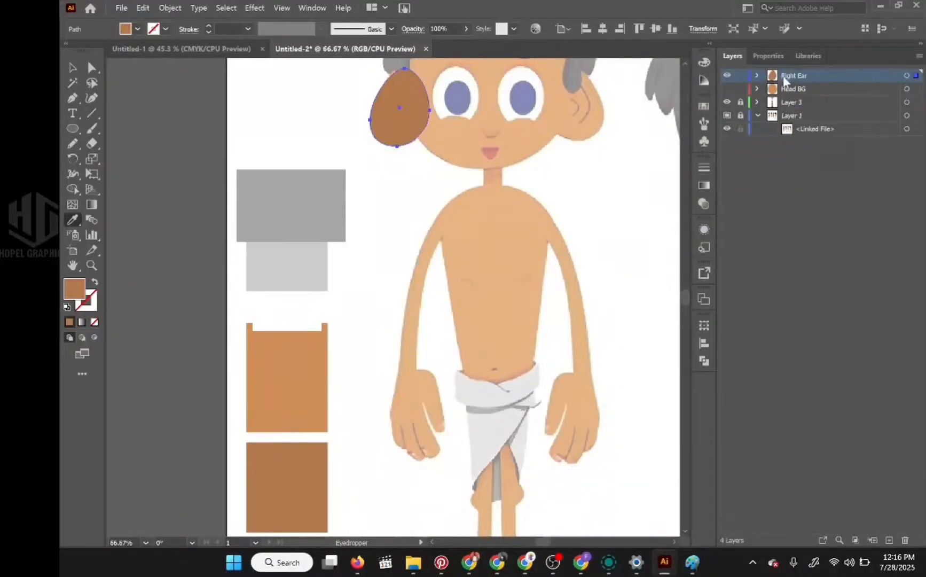
drag(797, 77, 799, 101)
click(727, 75)
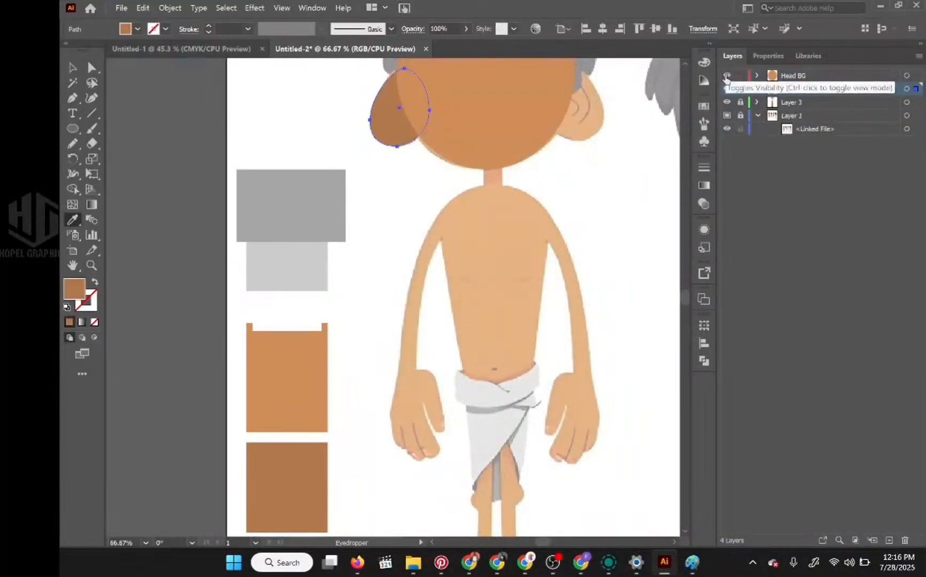
drag(488, 147, 468, 268)
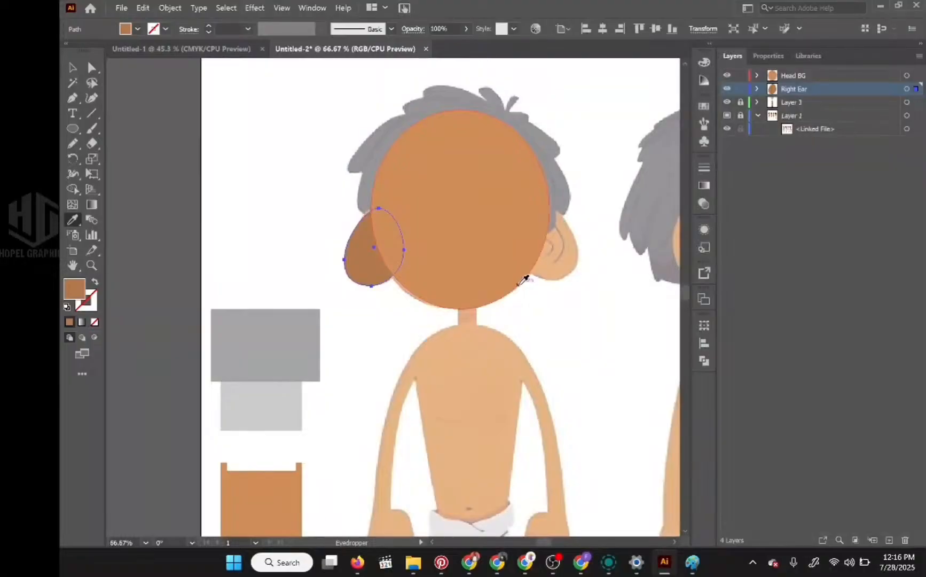
drag(554, 263, 505, 281)
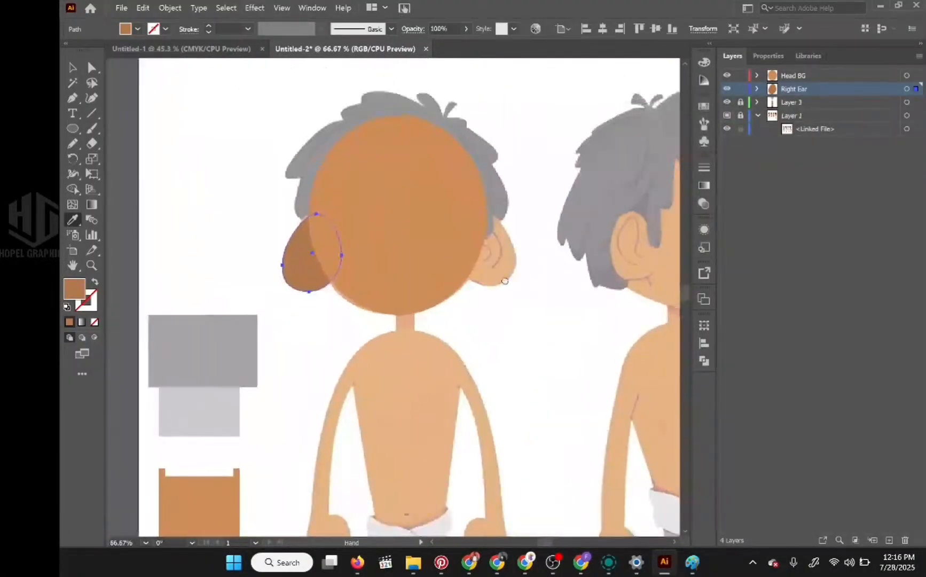
Hide the Head BG layer and the ear path inside Right Ear to uncover the reference ear
click(727, 90)
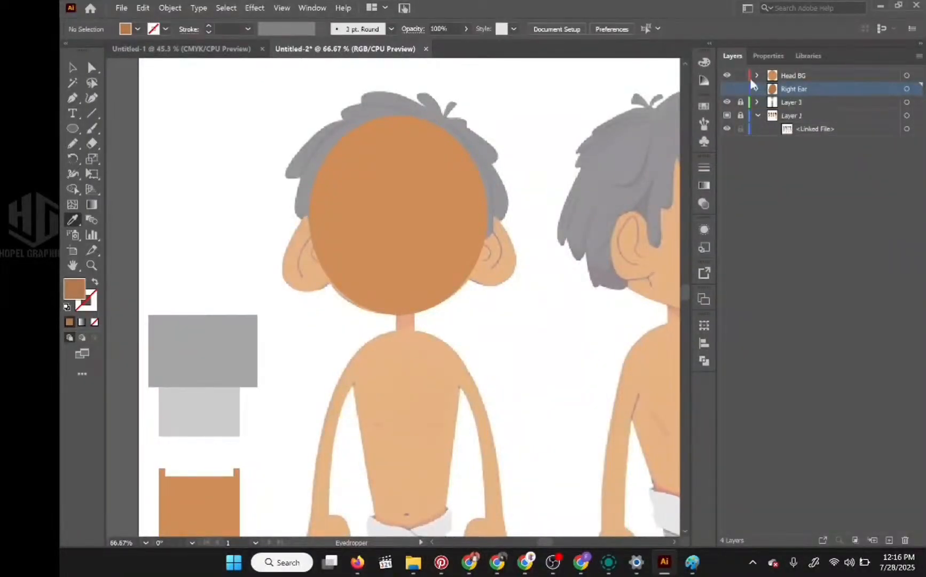
click(727, 75)
click(728, 89)
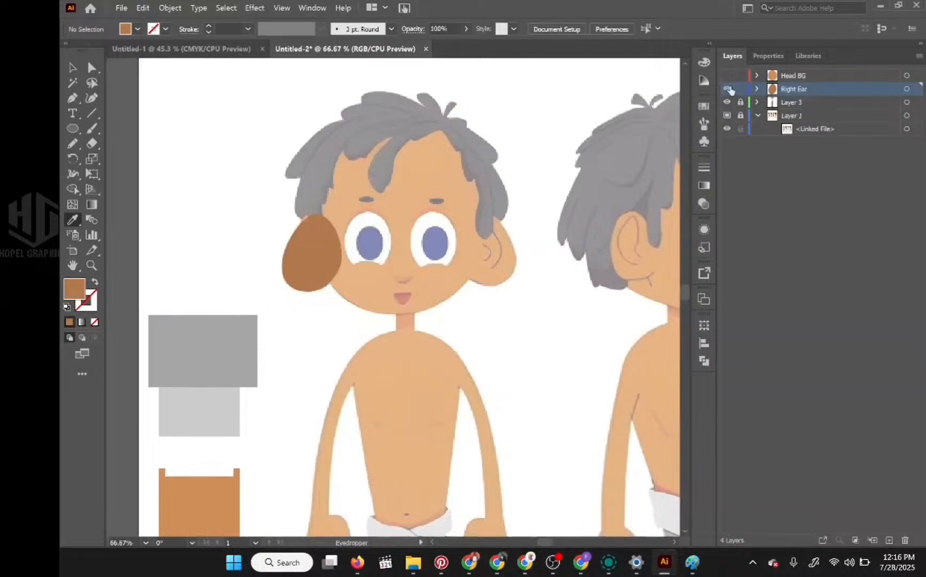
click(757, 89)
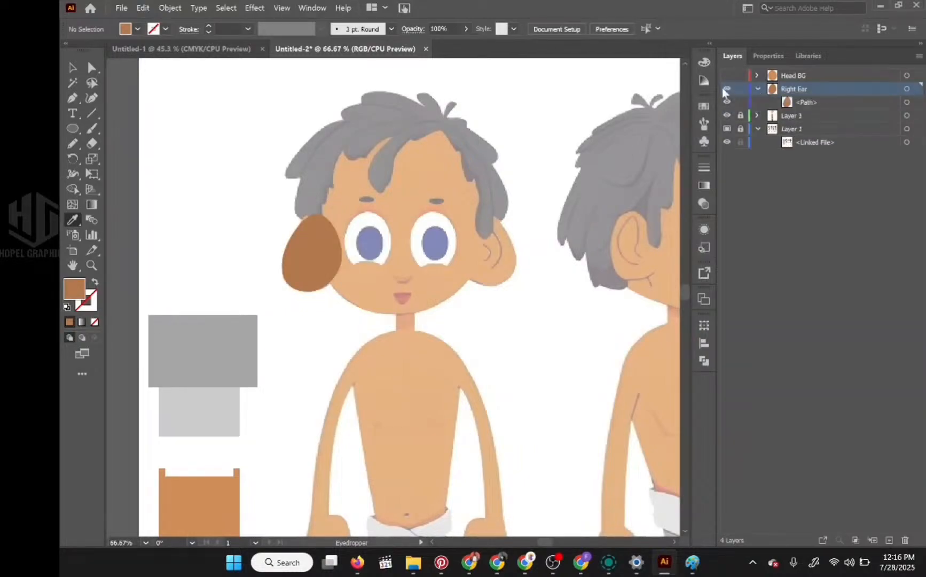
click(726, 102)
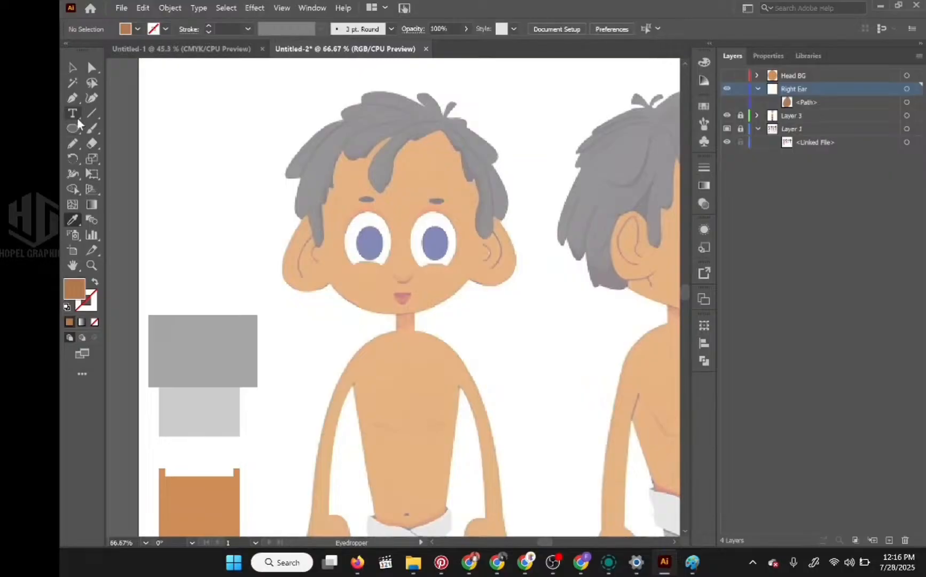
Sample a darker brown as the drawing colour for the inner-ear line
key(b)
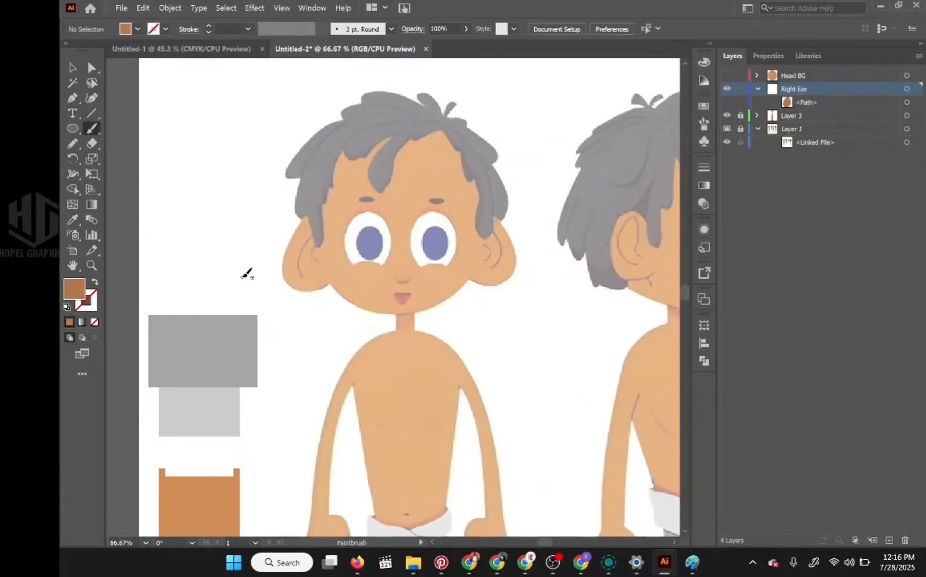
click(73, 220)
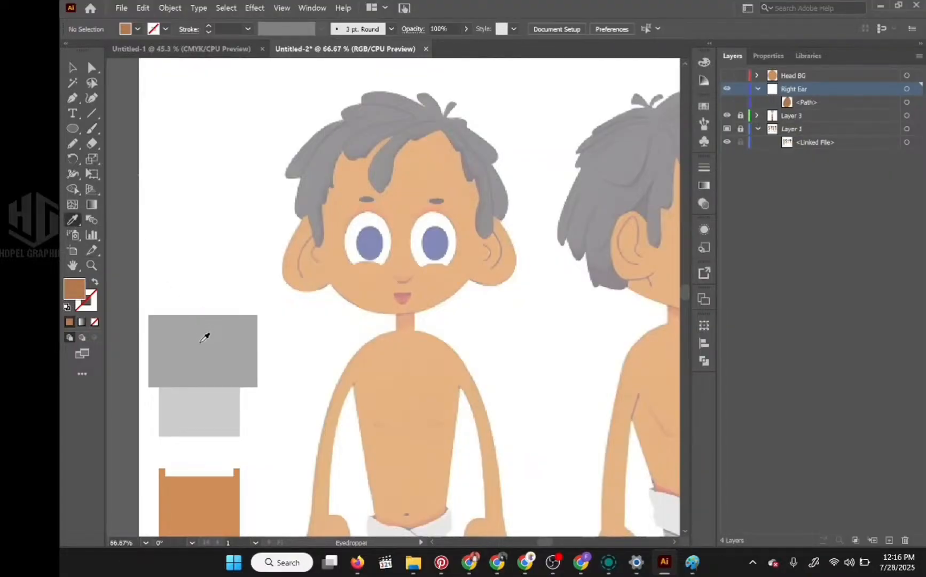
drag(222, 383, 290, 378)
click(272, 509)
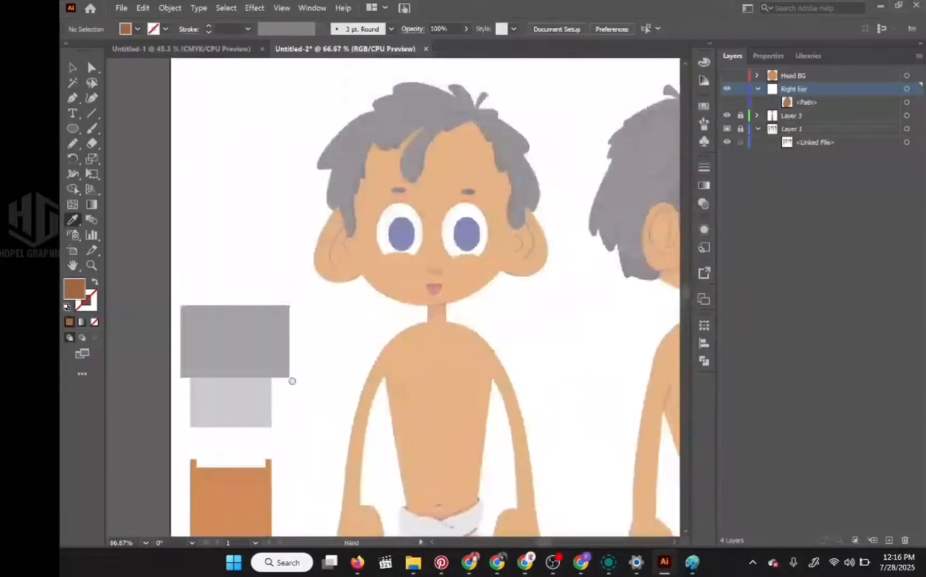
Try painting the inner curve of the boy's right ear with the Paintbrush
click(93, 129)
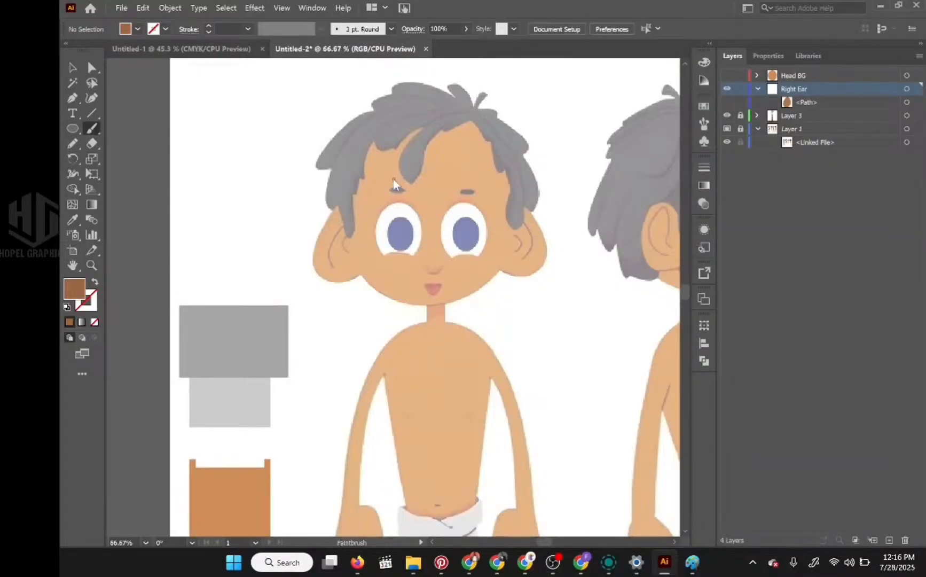
drag(348, 219, 332, 267)
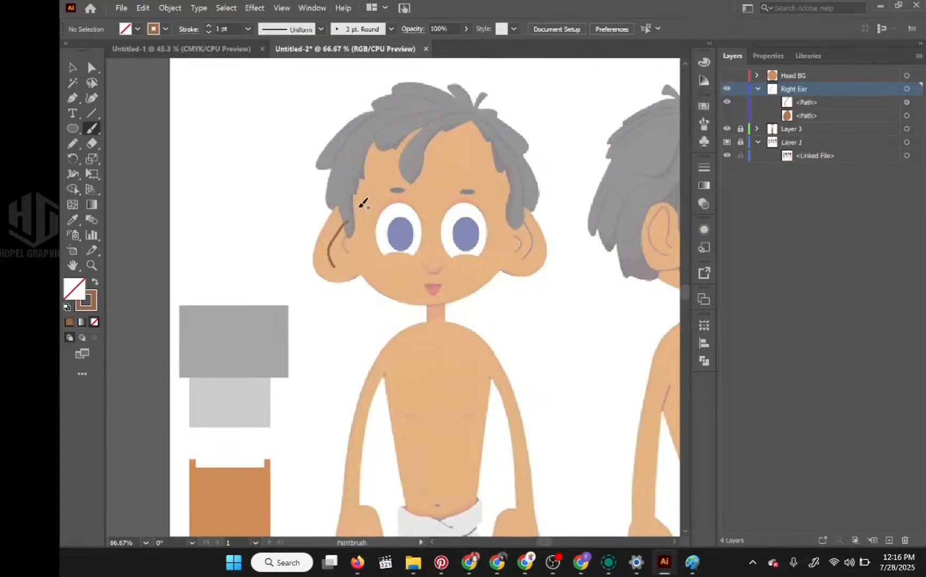
key(ctrl+z)
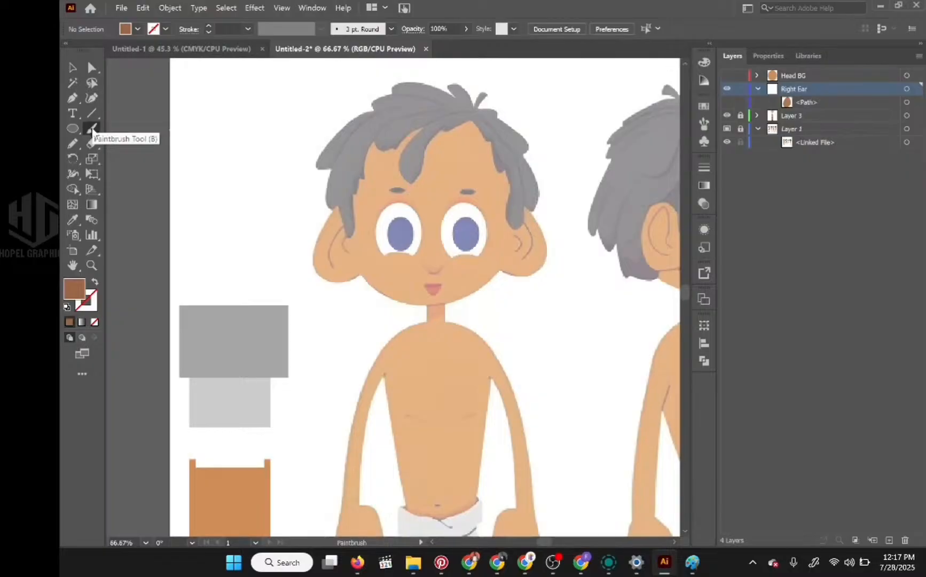
Set the Paintbrush fidelity to fully Accurate and paint a U-shaped test stroke on the boy's cheek
double_click(92, 129)
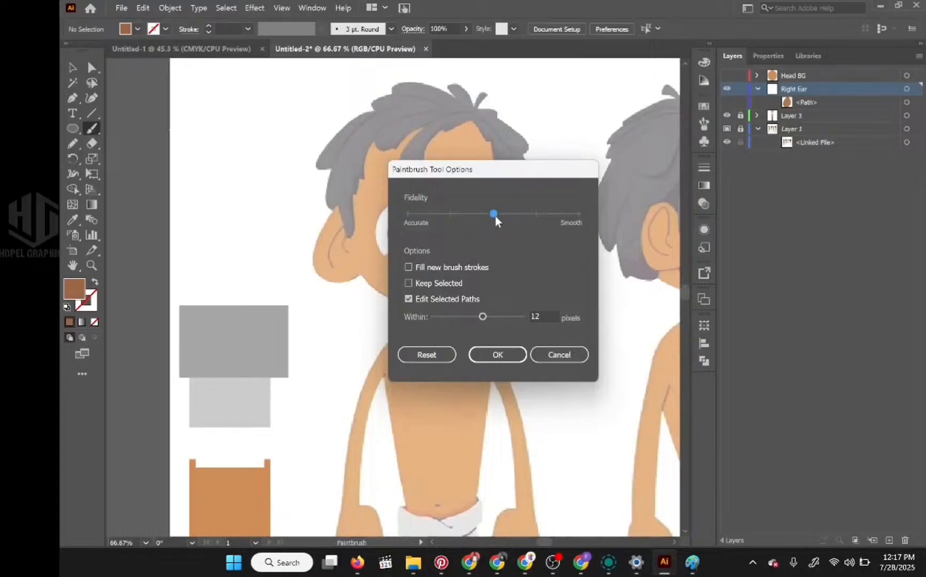
drag(531, 176, 477, 170)
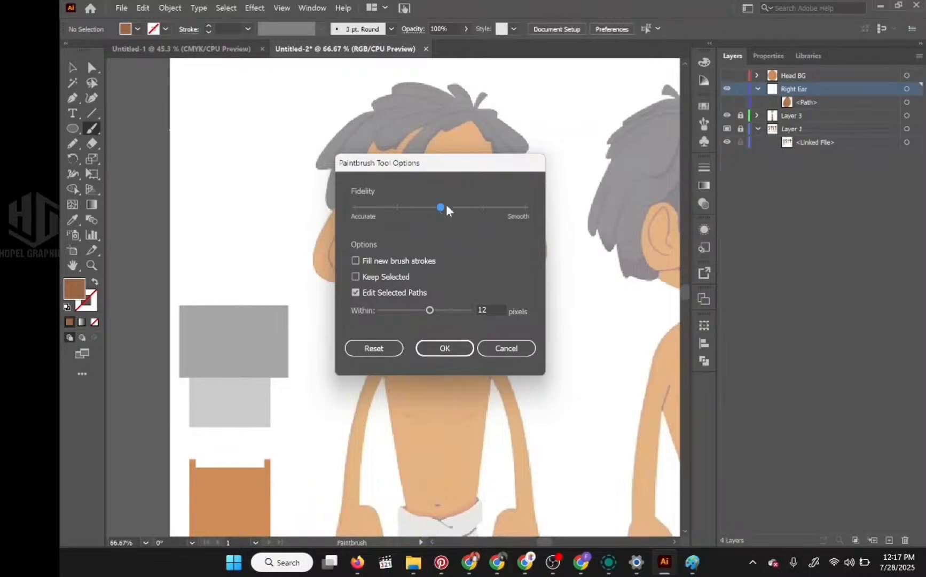
click(354, 207)
click(448, 349)
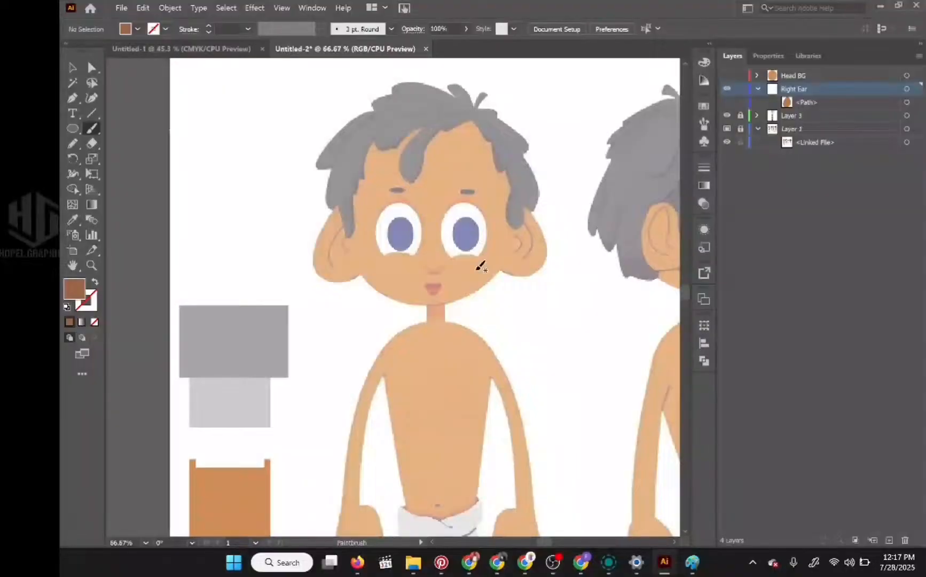
mouse_move(401, 266)
mouse_down()
mouse_move(401, 288)
mouse_move(411, 294)
mouse_move(418, 267)
mouse_up()
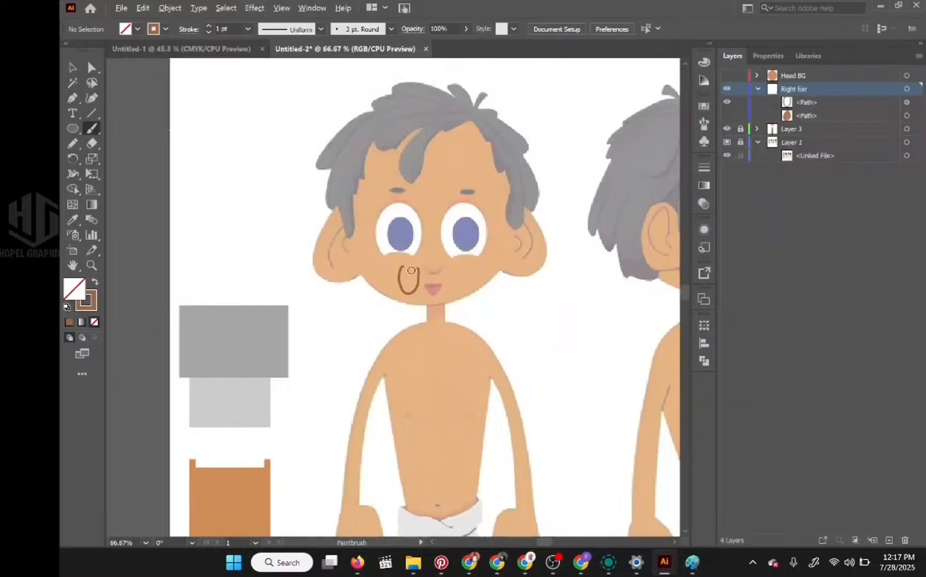
scroll(416, 267, up, 3)
scroll(416, 267, up, 2)
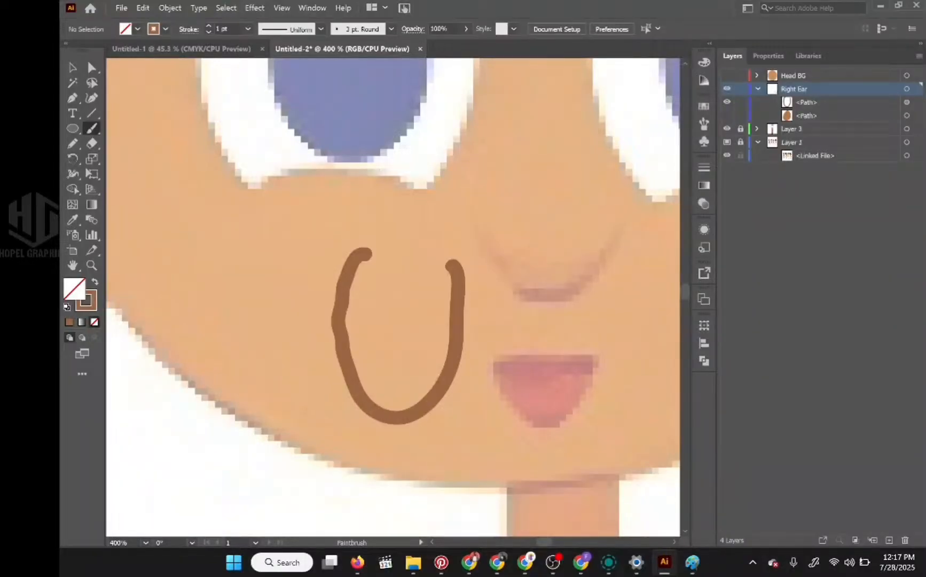
Set the Paintbrush fidelity to fully Smooth and paint a second U-shaped test stroke over the nose and mouth
double_click(92, 129)
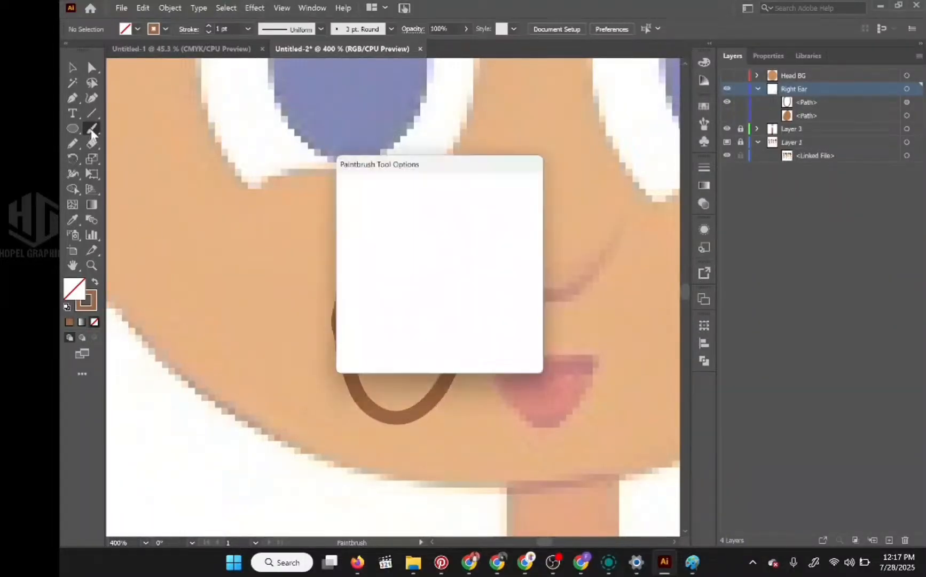
click(525, 207)
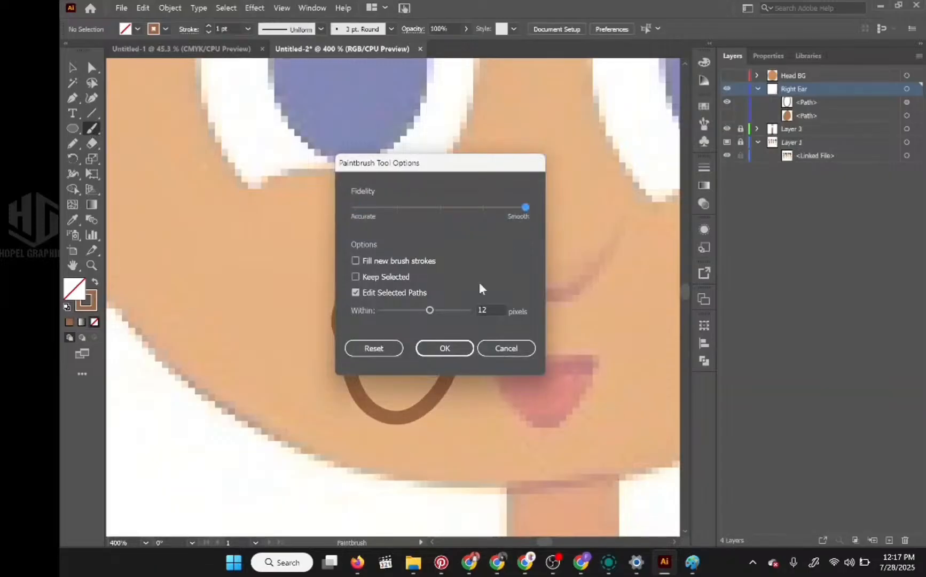
click(444, 348)
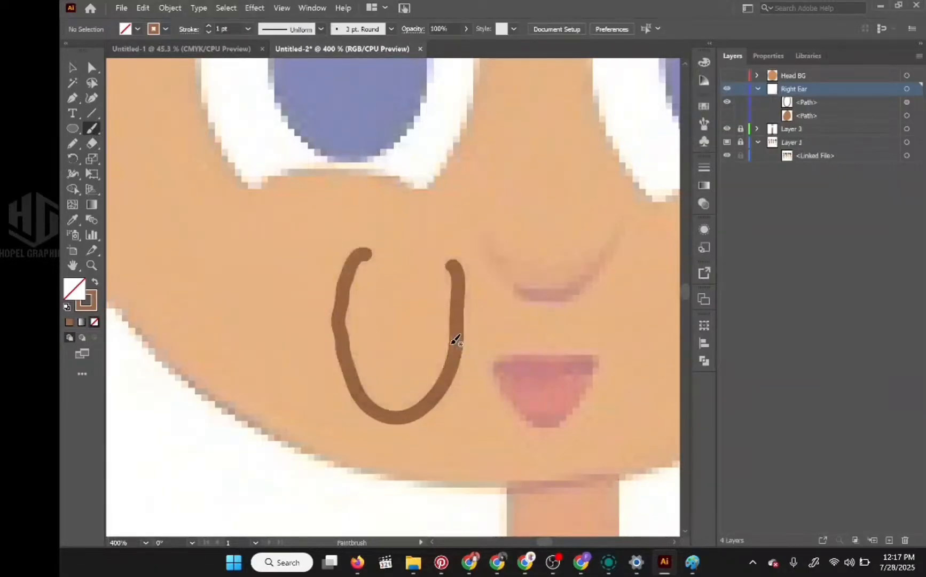
mouse_move(490, 245)
mouse_down()
mouse_move(484, 321)
mouse_move(578, 367)
mouse_move(588, 289)
mouse_move(582, 223)
mouse_up()
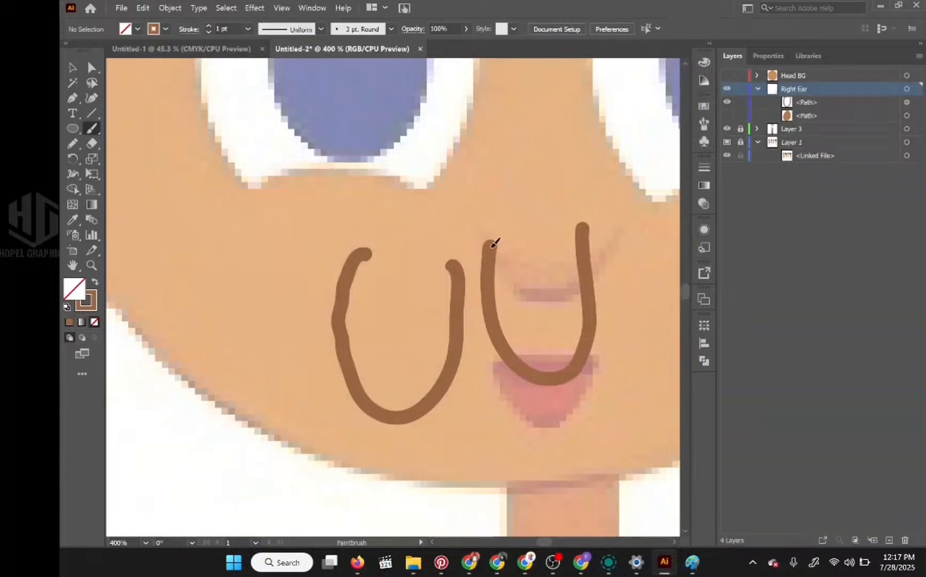
Repaint the U-shaped stroke over the nose and mouth, and set the Paintbrush fidelity one notch short of Smooth
key(ctrl+z)
key(ctrl+shift+z)
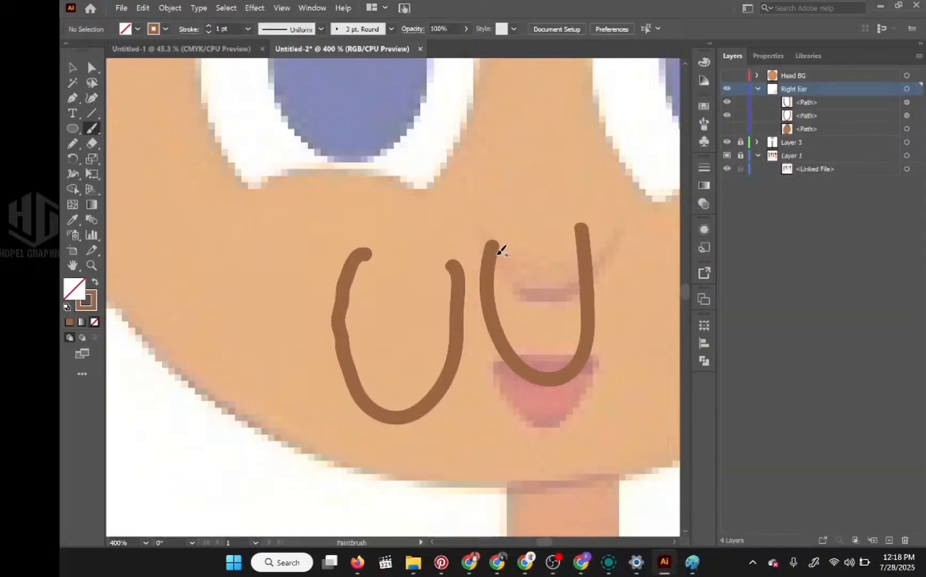
double_click(92, 129)
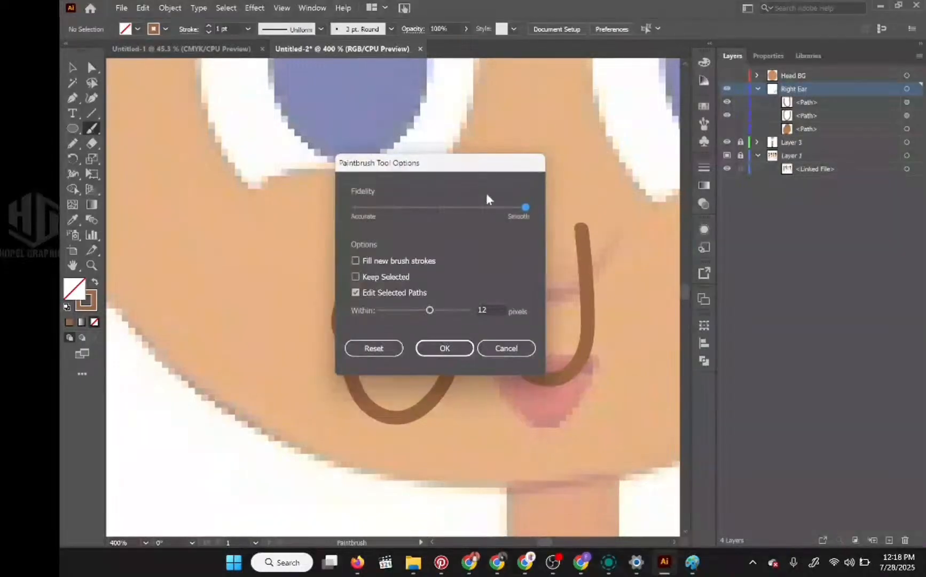
click(440, 207)
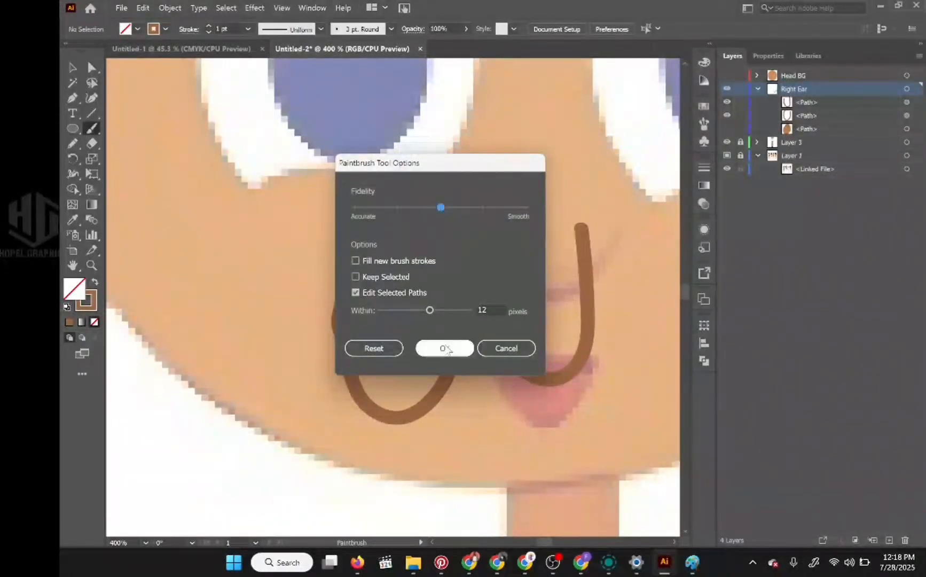
click(488, 209)
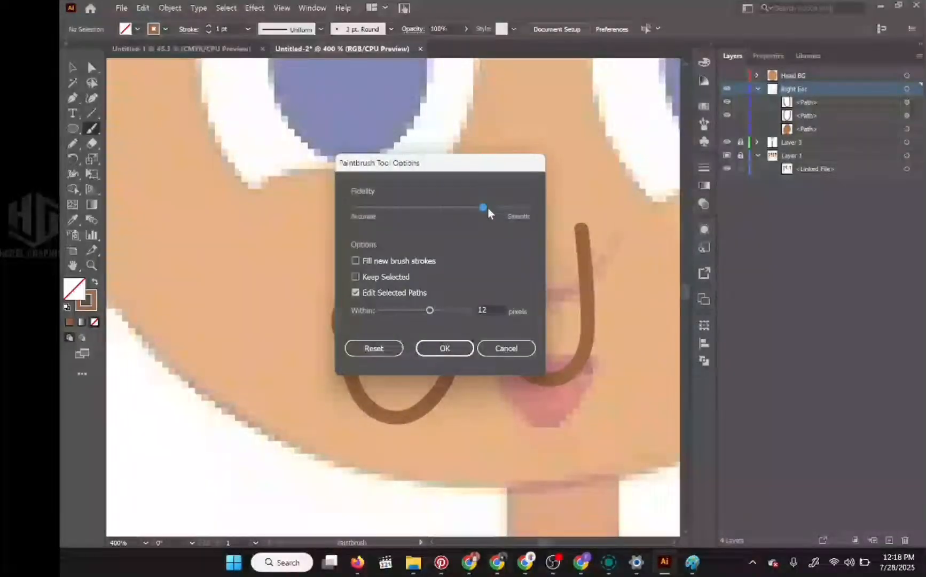
click(441, 208)
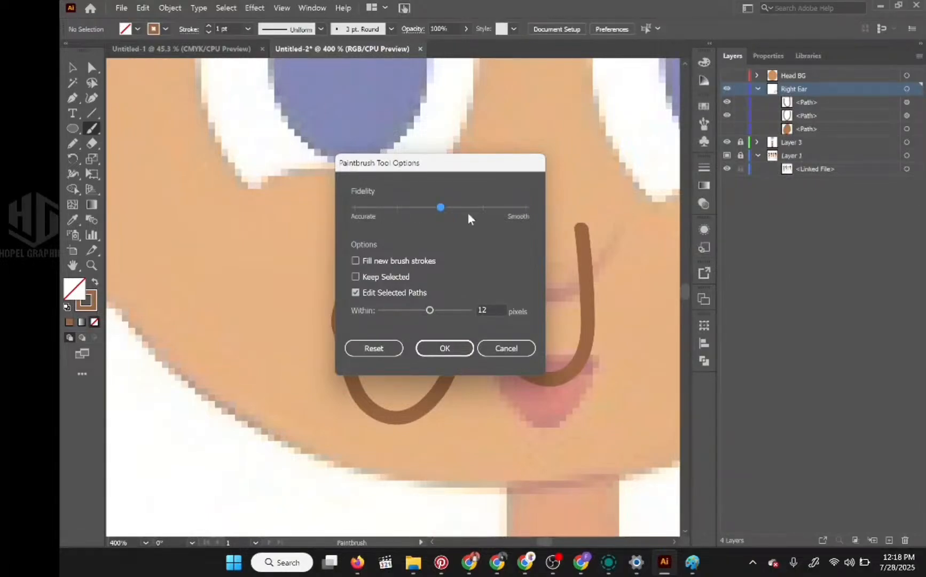
click(481, 206)
click(446, 207)
click(479, 206)
click(449, 206)
click(475, 206)
click(458, 348)
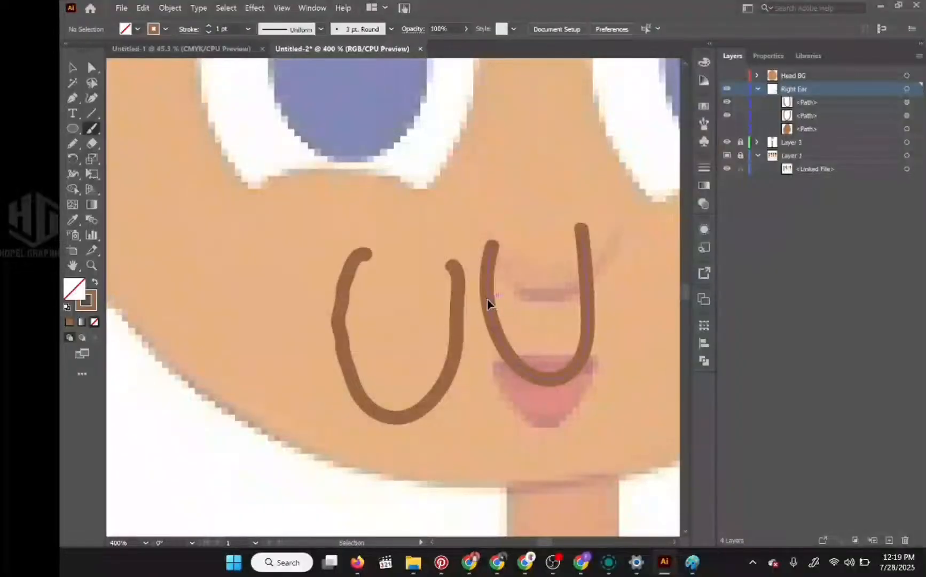
Undo both U-shaped test strokes and paint the long inner curve of the boy's right ear
key(ctrl+z)
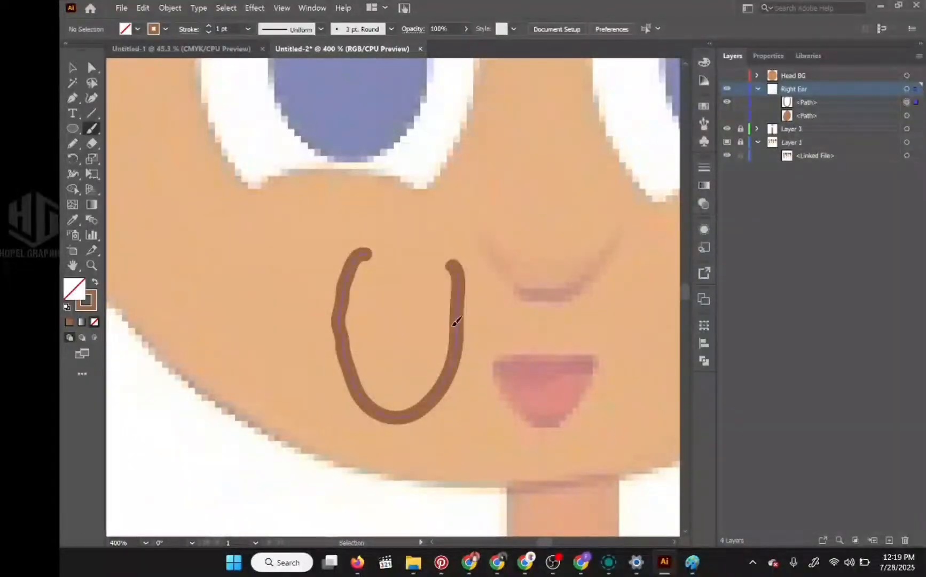
key(ctrl+z)
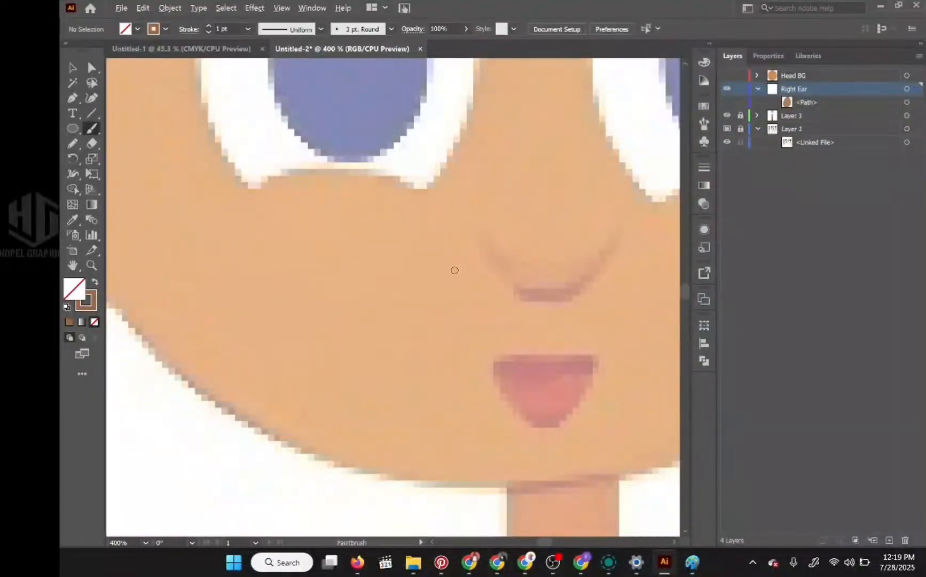
scroll(453, 268, down, 2)
drag(358, 258, 400, 309)
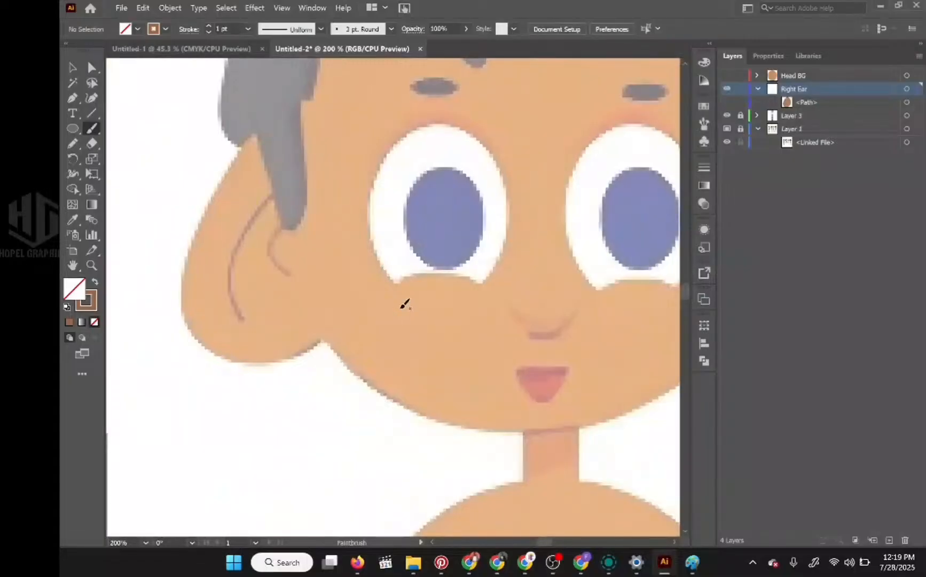
mouse_move(277, 185)
mouse_down()
mouse_move(237, 245)
mouse_move(234, 308)
mouse_move(243, 324)
mouse_up()
key(ctrl+z)
key(ctrl+shift+z)
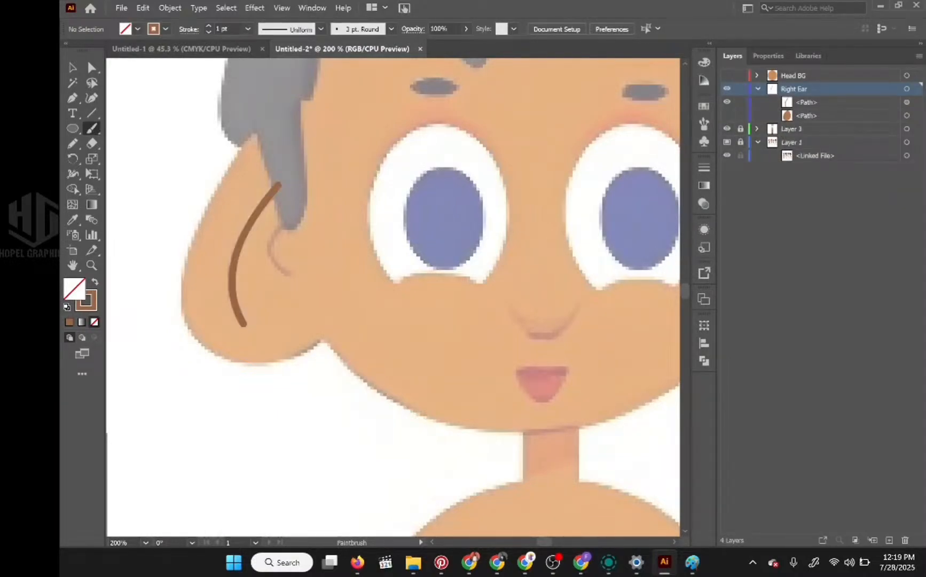
Paint the shorter hooked curve inside the right ear, following the reference line beneath the hair strand
mouse_move(292, 206)
mouse_down()
mouse_move(272, 235)
mouse_move(273, 262)
mouse_up()
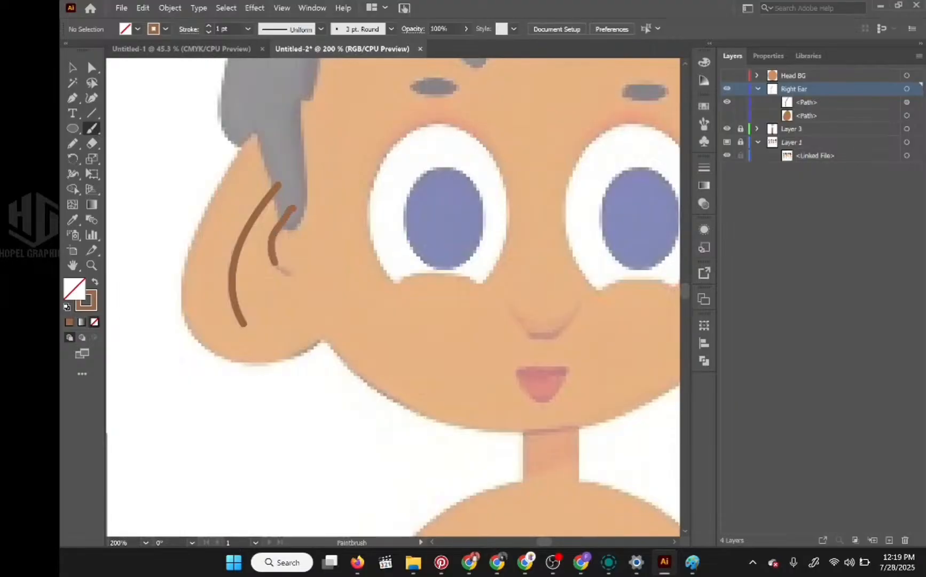
key(ctrl+z)
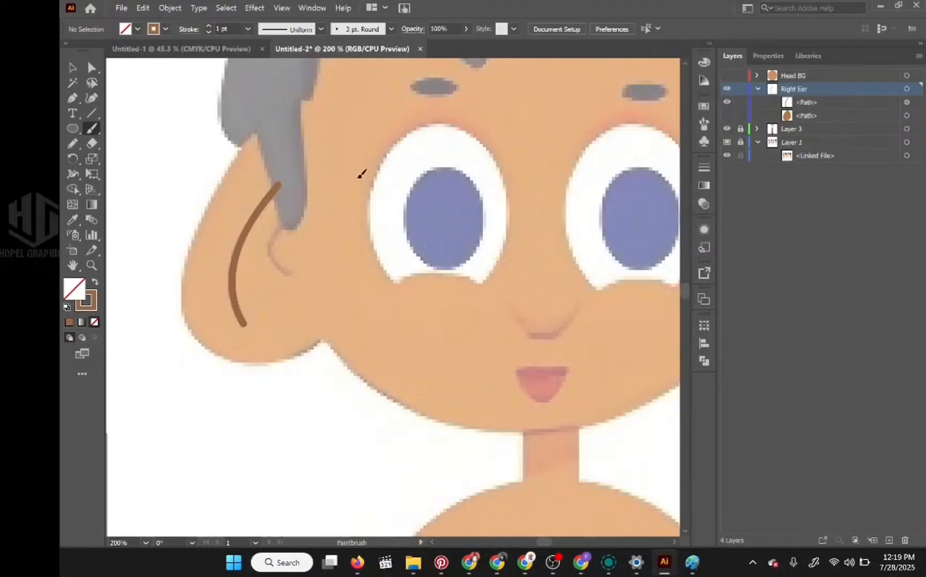
key(ctrl+shift+z)
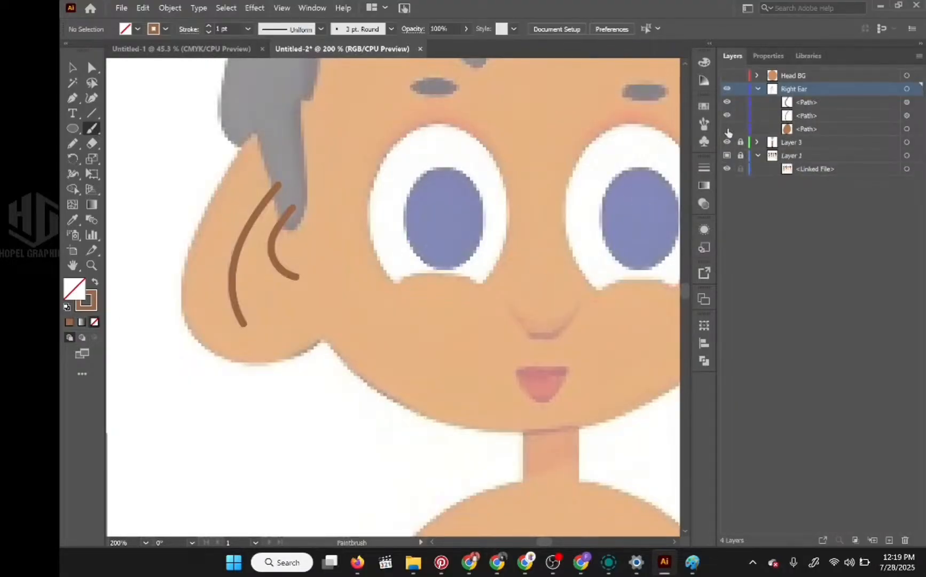
Show the right ear's base shape and the Head BG layer, and collapse the Right Ear layer
click(727, 129)
key(ctrl+1)
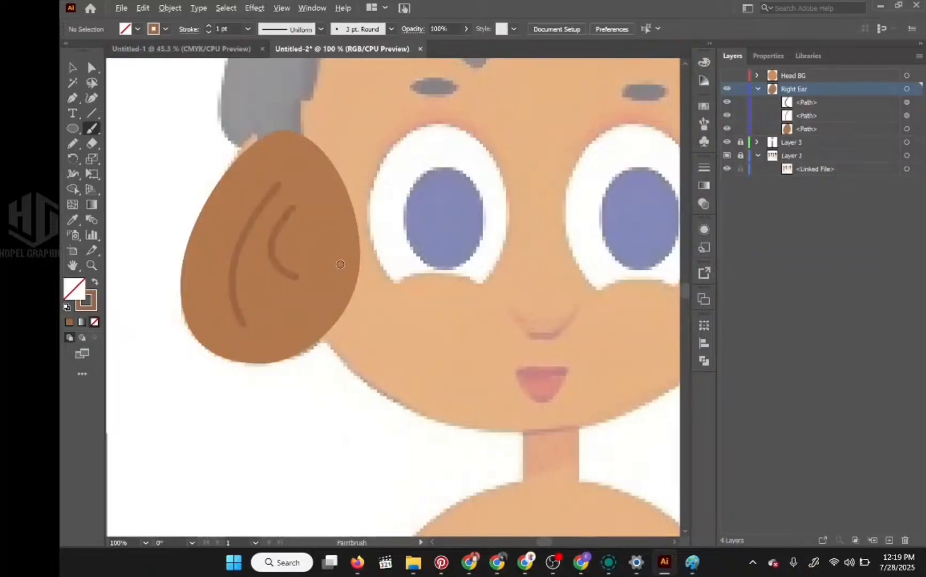
scroll(340, 264, down, 2)
scroll(345, 258, down, 2)
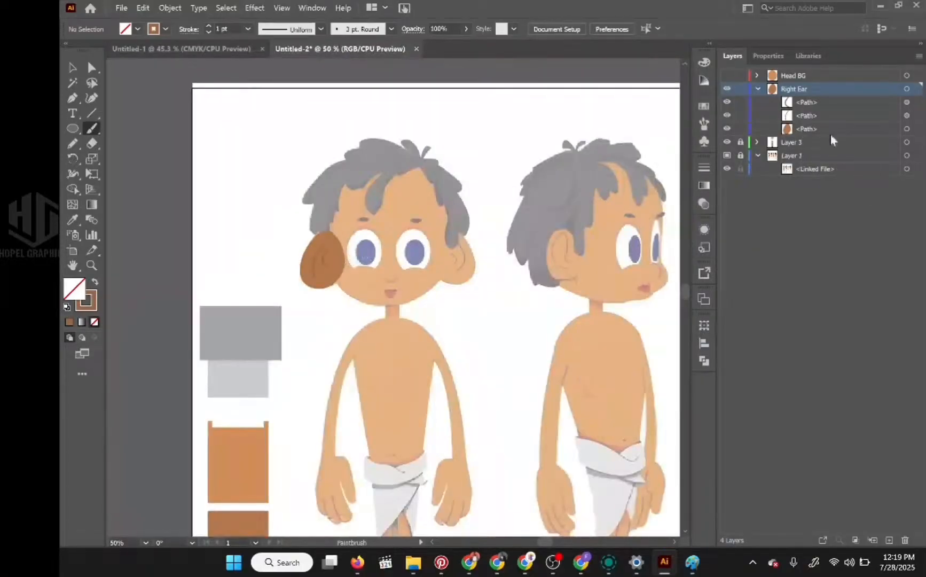
click(727, 75)
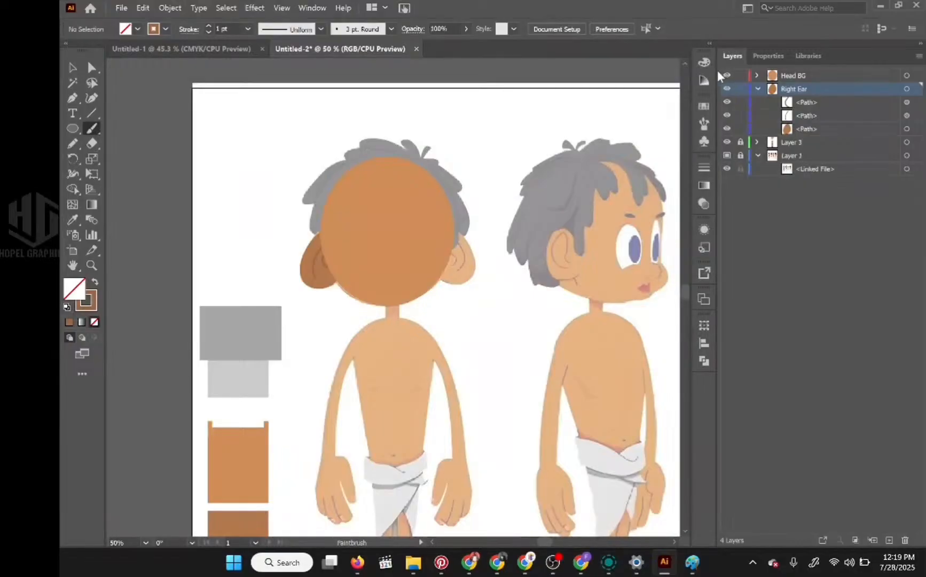
click(756, 88)
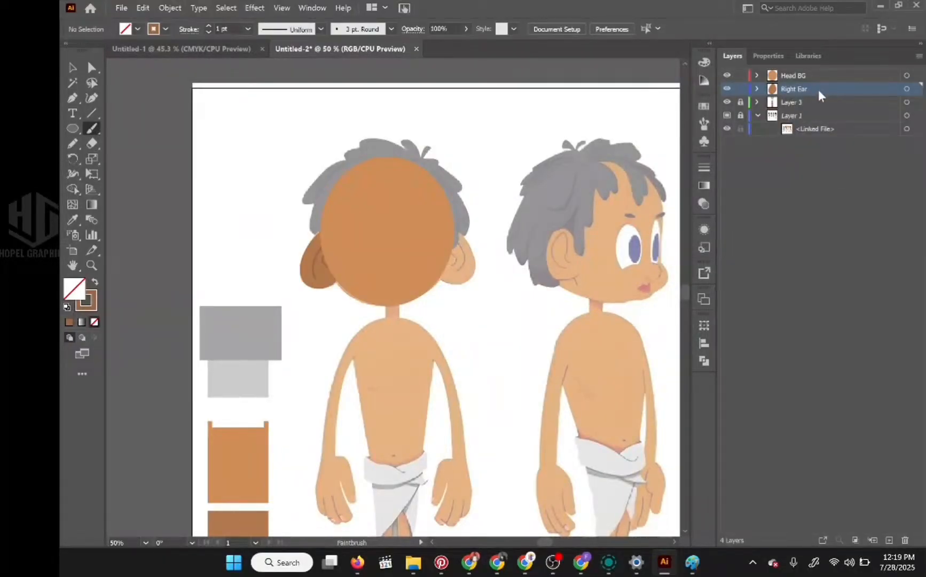
Select all artwork of the right ear and duplicate the Right Ear layer
click(806, 87)
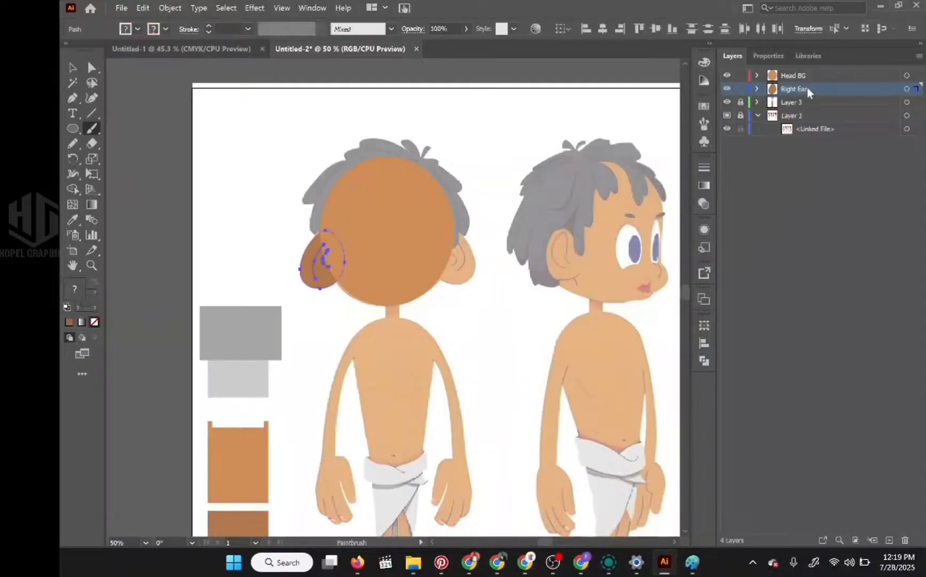
mouse_move(806, 86)
mouse_down()
mouse_move(811, 78)
mouse_move(810, 87)
mouse_up()
key(shift+d)
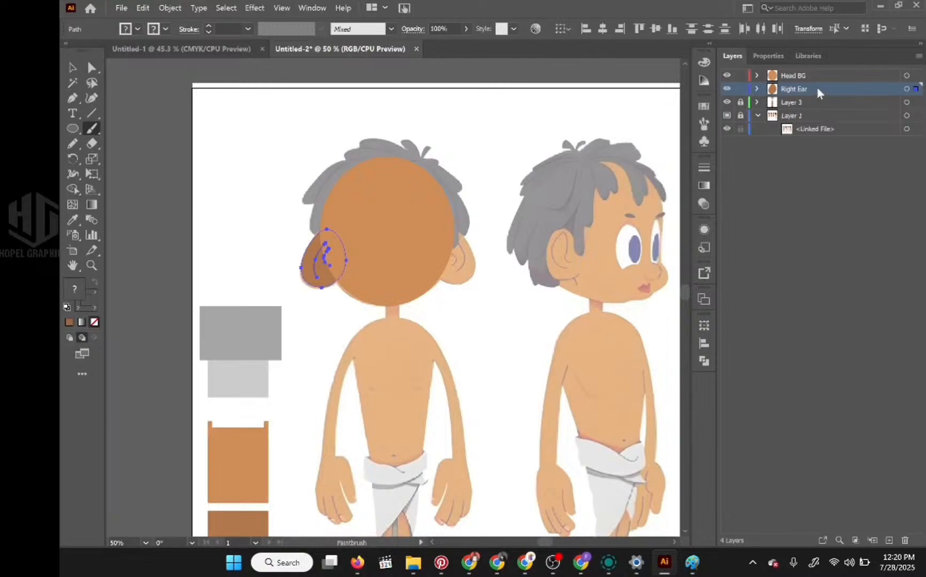
drag(816, 87, 818, 90)
drag(817, 87, 816, 89)
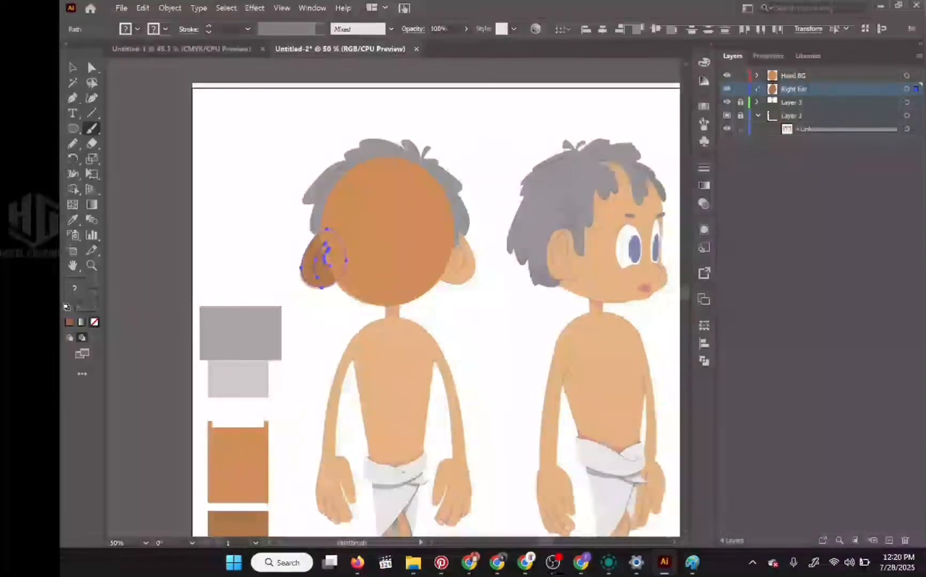
key(v)
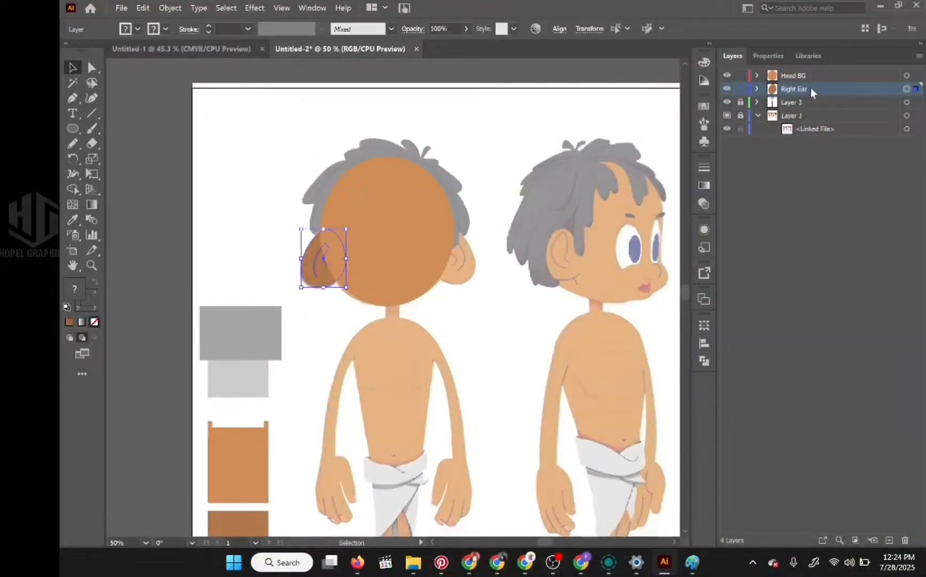
drag(810, 87, 890, 539)
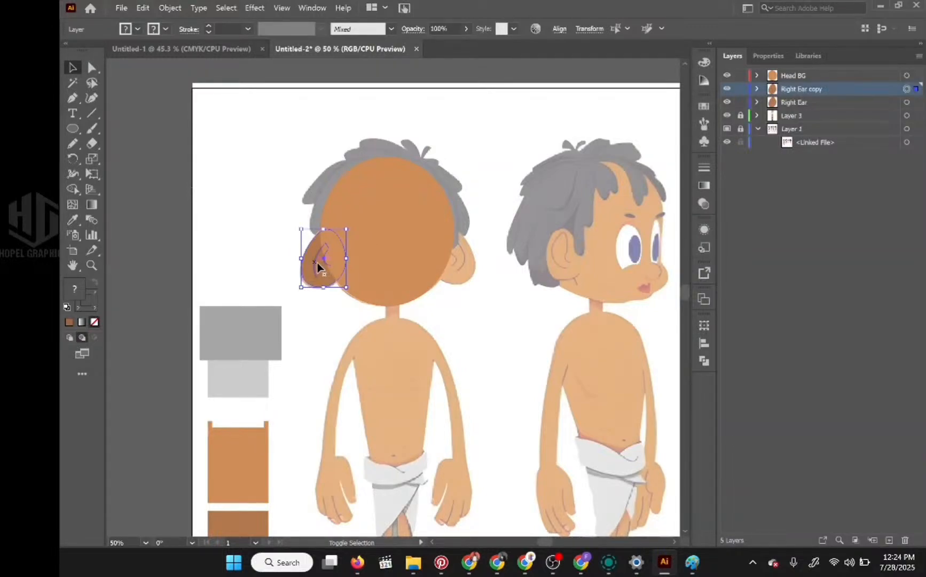
Move the copied ear horizontally across the head until it lines up with the boy's left ear
key(shift+Right)
key(shift+Right)
key(shift+Right)
key(shift+Right)
key(shift+Right)
key(shift+Right)
key(shift+Right)
key(shift+Right)
key(shift+Right)
key(shift+Right)
key(shift+Right)
key(shift+Right)
key(shift+Right)
key(shift+Right)
key(shift+Right)
key(shift+Right)
key(shift+Right)
key(shift+Right)
key(shift+Right)
key(shift+Right)
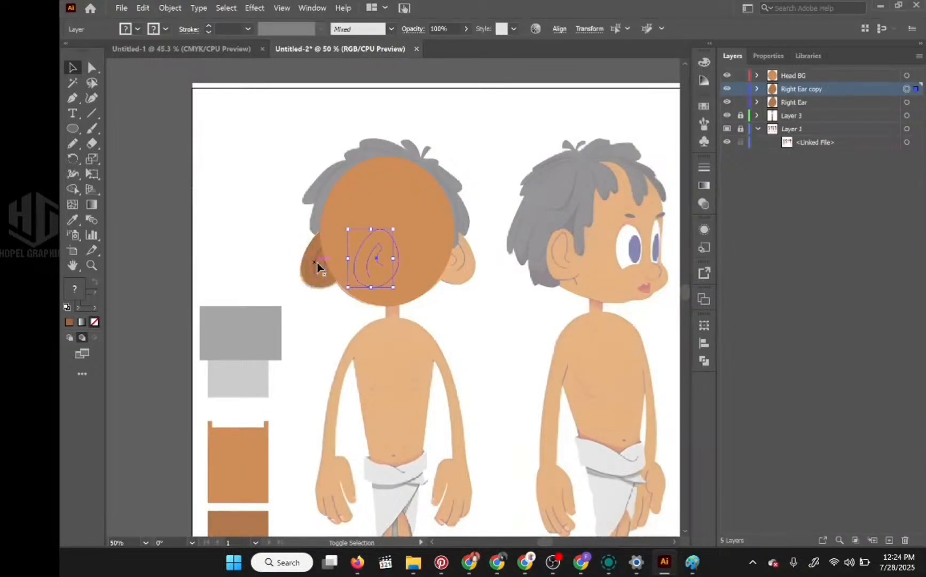
key(shift+Right)
key(shift+Right)
key(shift+Right)
key(shift+Right)
key(shift+Right)
key(shift+Right)
key(shift+Right)
key(shift+Right)
key(shift+Right)
key(shift+Right)
key(shift+Right)
key(shift+Right)
key(shift+Right)
key(shift+Right)
key(shift+Right)
key(shift+Right)
key(shift+Right)
key(shift+Right)
key(shift+Right)
key(shift+Right)
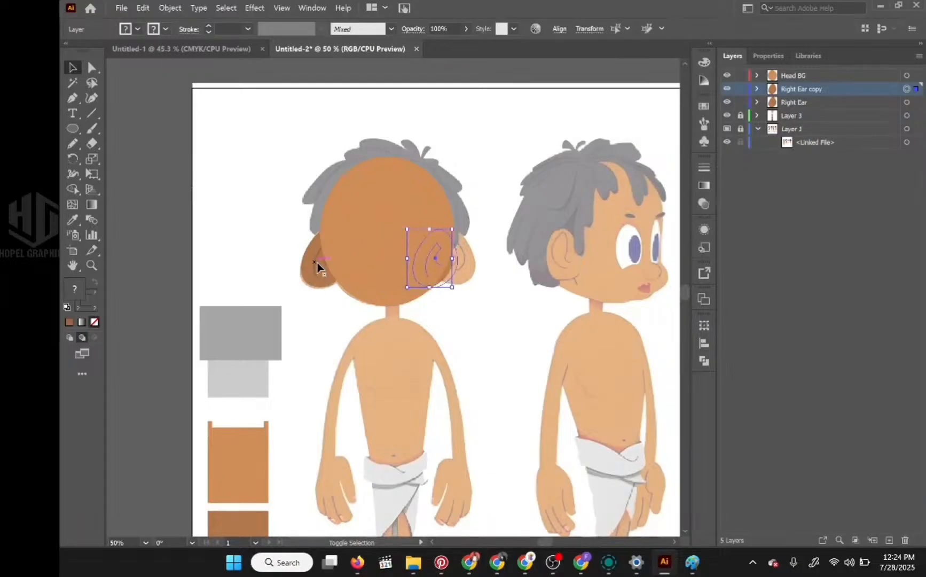
key(shift+Right)
key(shift+Right)
key(shift+Right)
key(shift+Right)
key(shift+Right)
key(shift+Right)
key(shift+Right)
key(shift+Right)
key(shift+Right)
key(shift+Right)
key(shift+Right)
key(shift+Right)
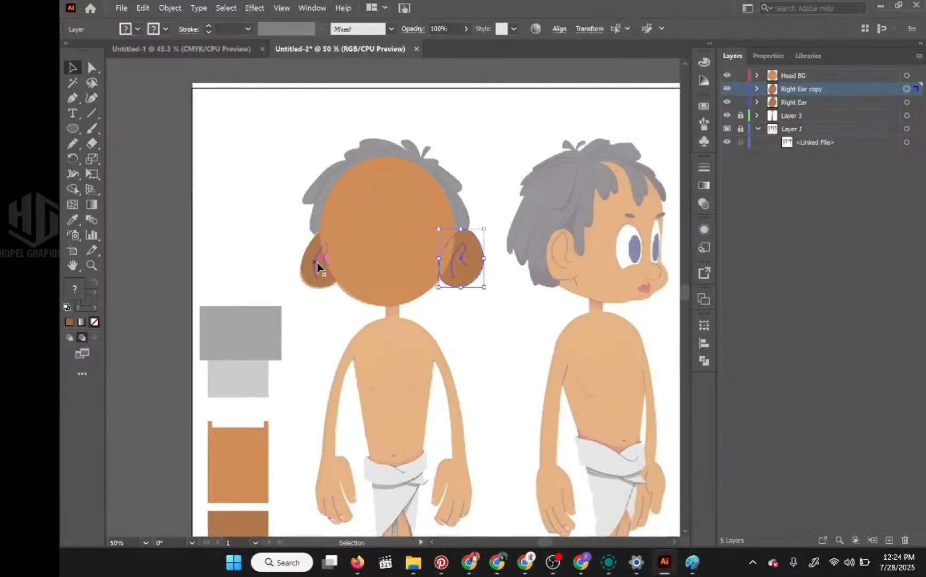
key(shift+Left)
key(shift+Left)
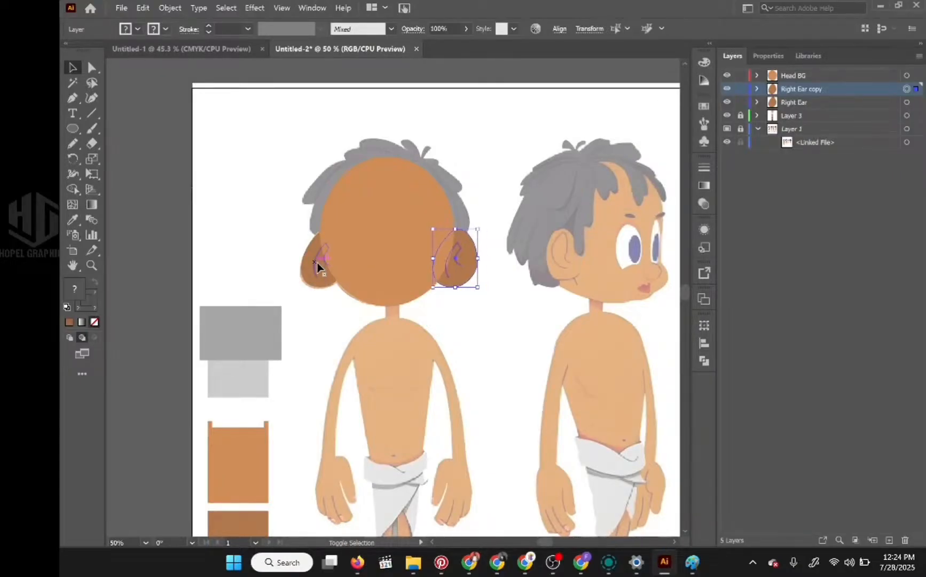
key(shift+Right)
key(shift+Right)
key(shift+Right)
key(shift+Right)
key(shift+Left)
key(shift+Left)
key(shift+Left)
key(shift+Left)
key(shift+Left)
key(shift+Right)
key(shift+Right)
key(shift+Right)
key(shift+Right)
key(shift+Right)
key(shift+Left)
key(shift+Left)
key(shift+Left)
key(shift+Left)
key(shift+Left)
key(shift+Left)
key(shift+Right)
key(shift+Right)
Flip the copied ear horizontally and nudge it into place over the reference left ear
click(767, 57)
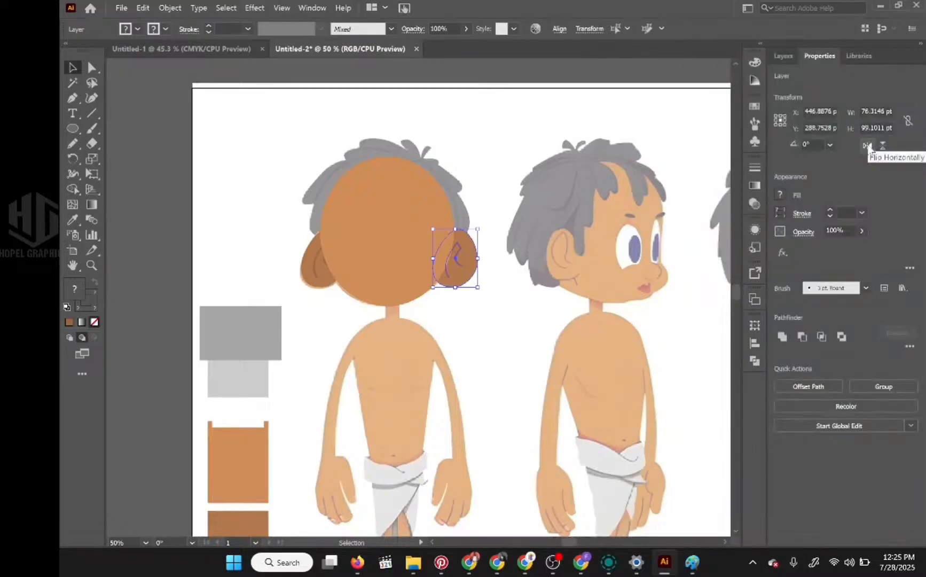
click(867, 145)
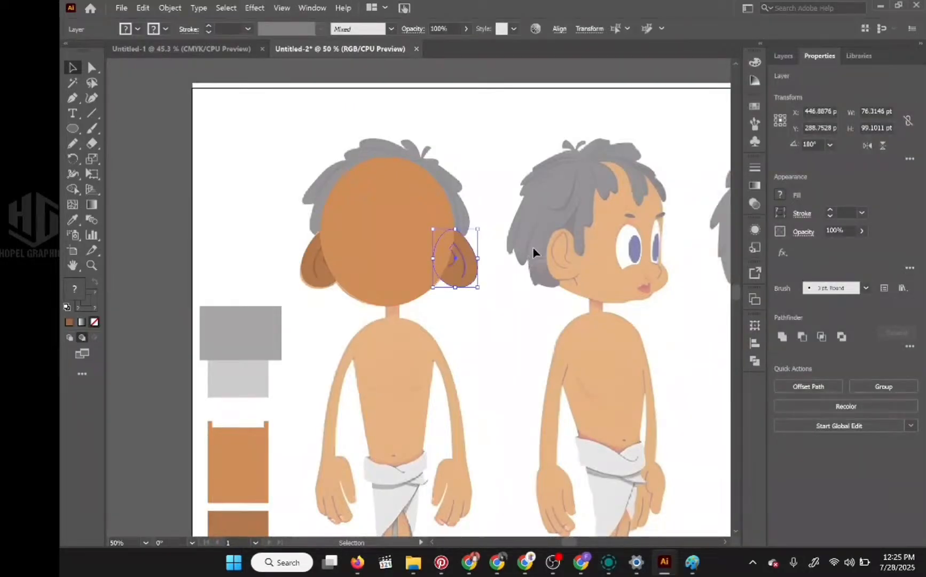
key(shift+Right)
key(shift+Left)
key(Left)
key(Left)
key(Left)
key(Left)
key(Left)
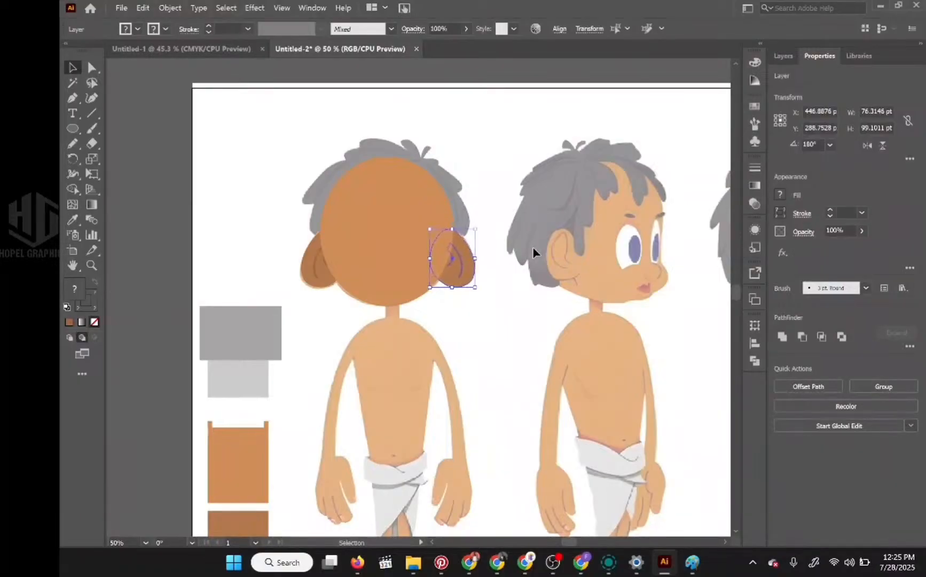
key(Right)
key(Right)
key(Up)
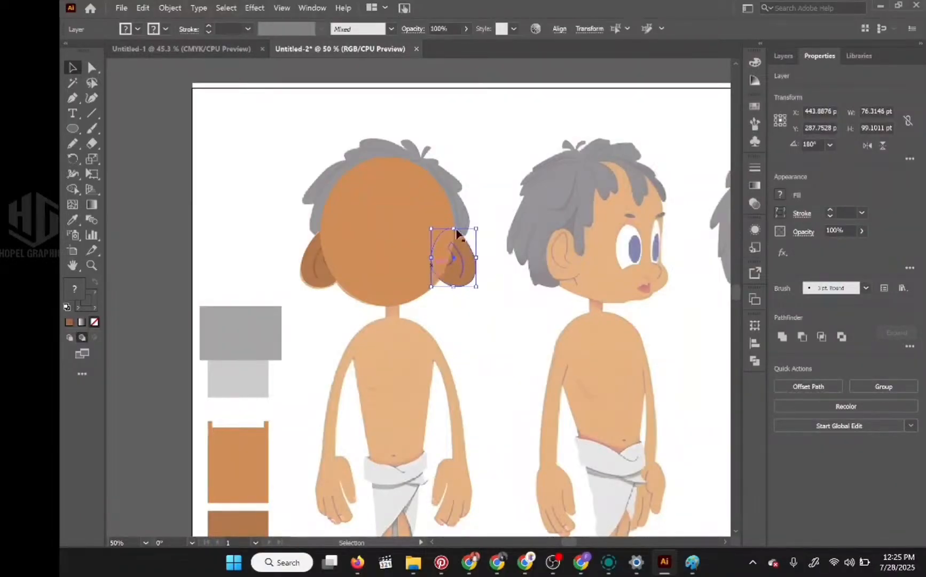
Rename the copied layer as "Left ear", deselect the artwork and hide the Head BG layer
click(783, 53)
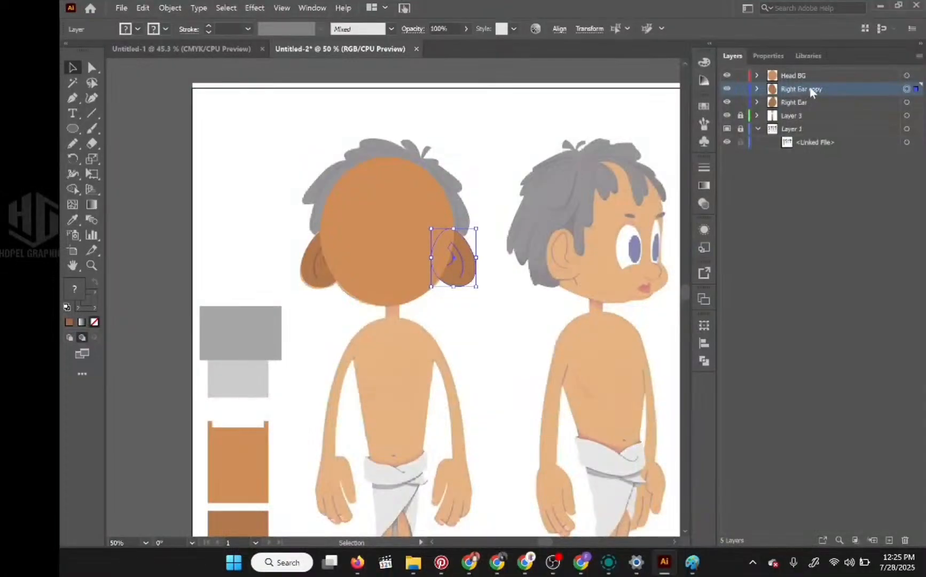
double_click(811, 89)
text(Lef)
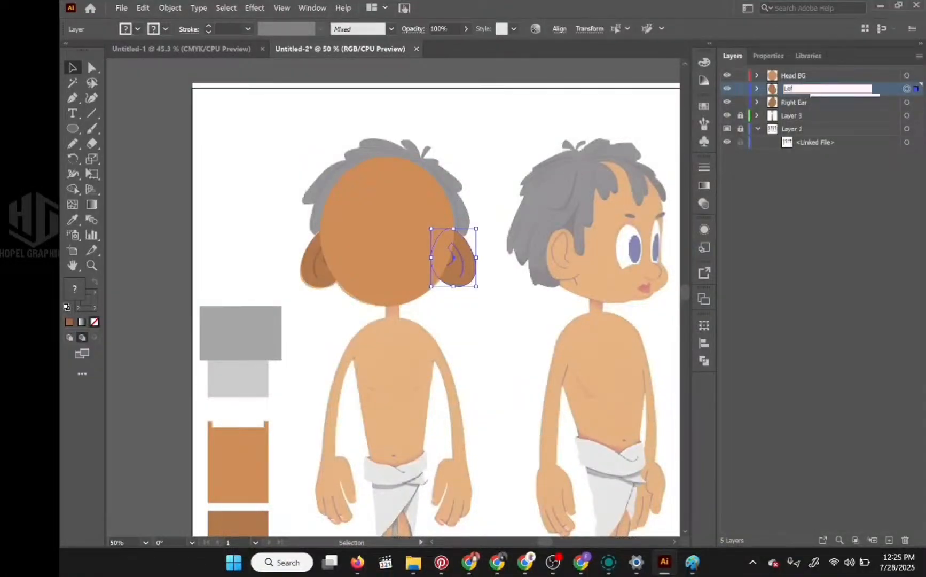
text(t ear)
key(Return)
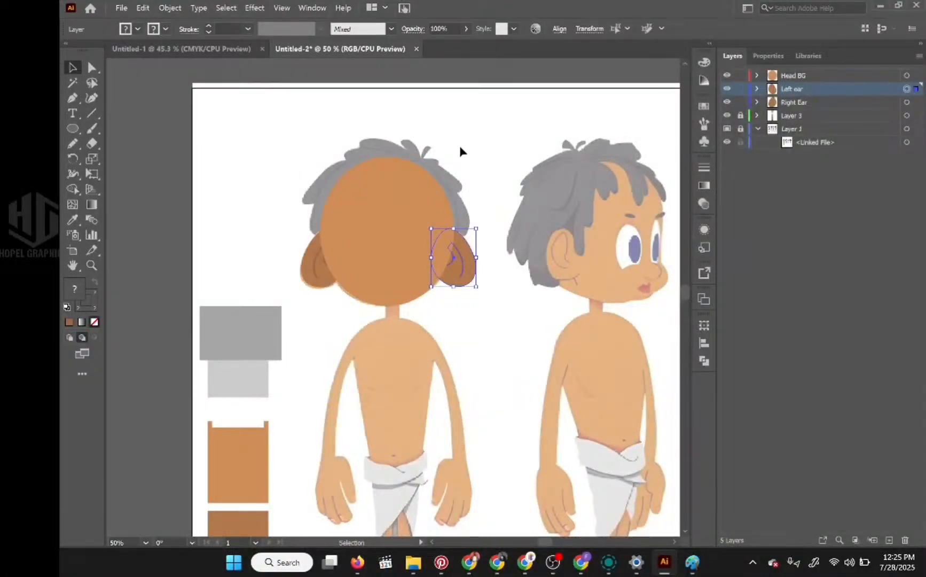
click(462, 151)
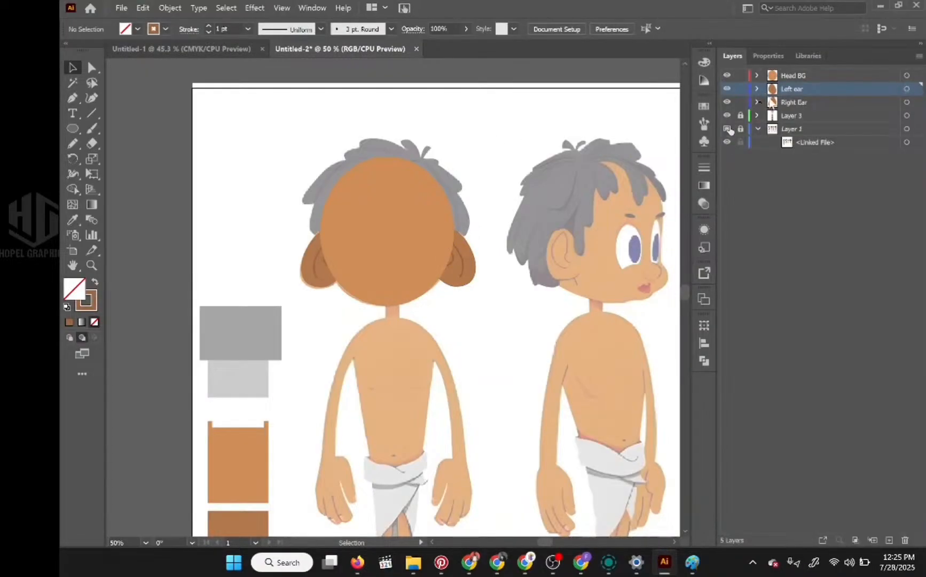
click(726, 75)
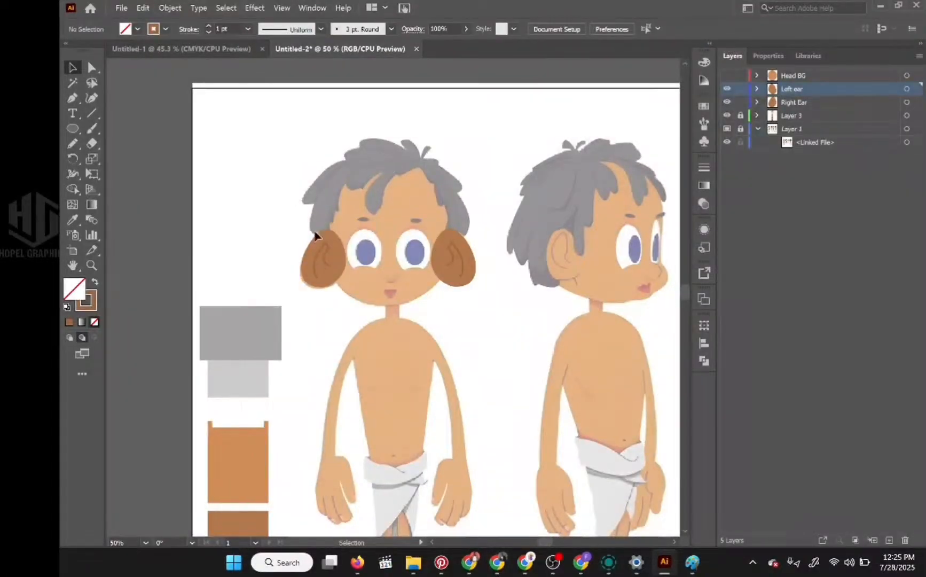
Examine the reference boy's face and the neighbouring three-quarter view alongside the two painted ears
scroll(315, 232, up, 1)
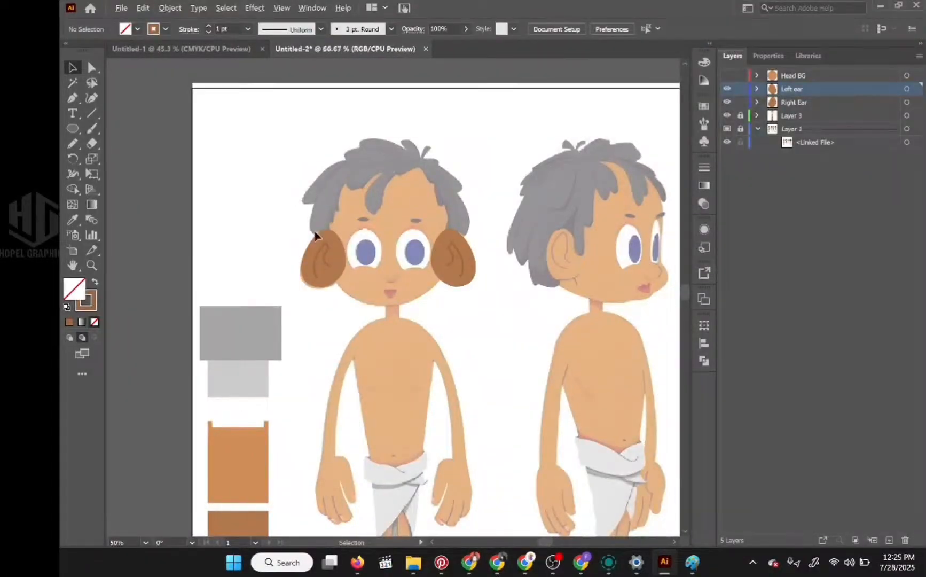
scroll(315, 235, up, 3)
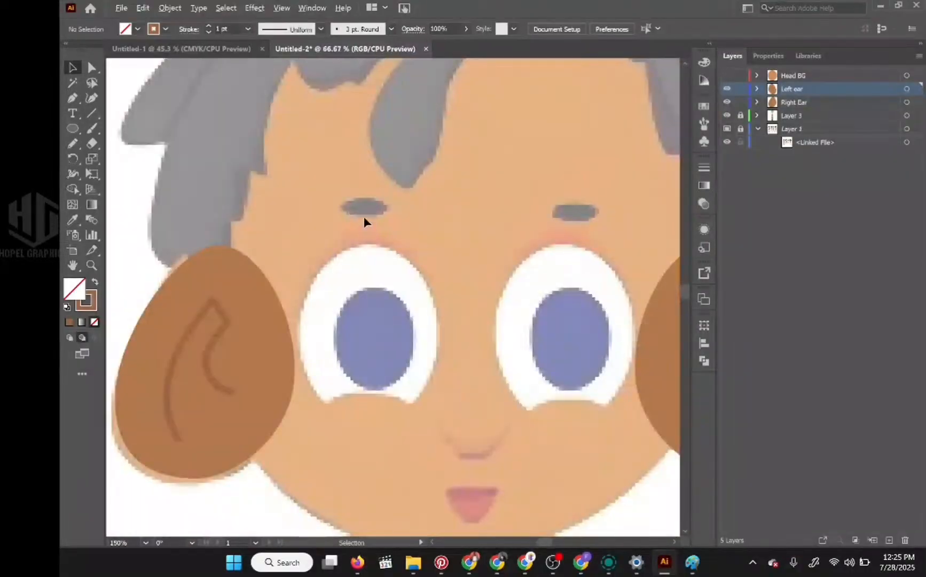
scroll(364, 219, down, 3)
scroll(445, 218, up, 1)
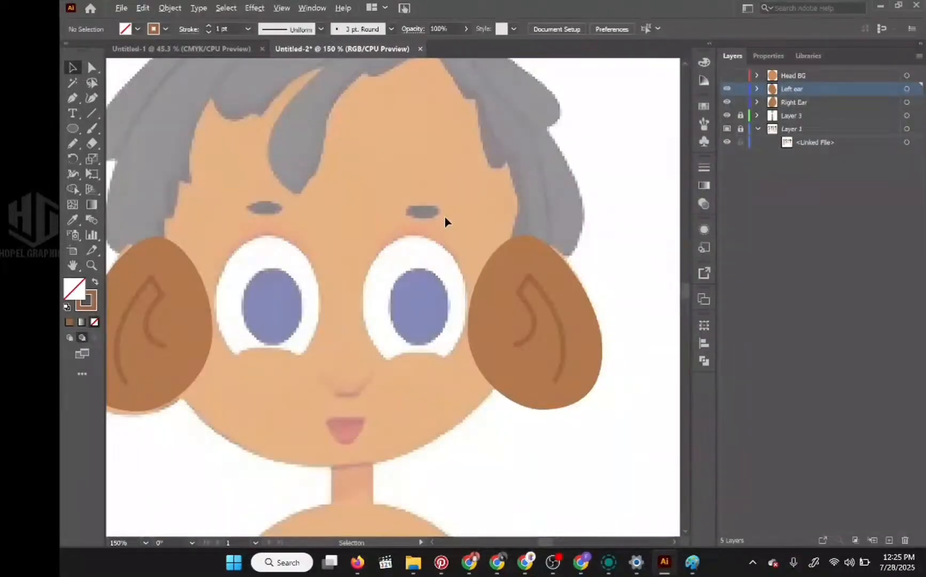
scroll(444, 215, down, 3)
scroll(444, 216, down, 2)
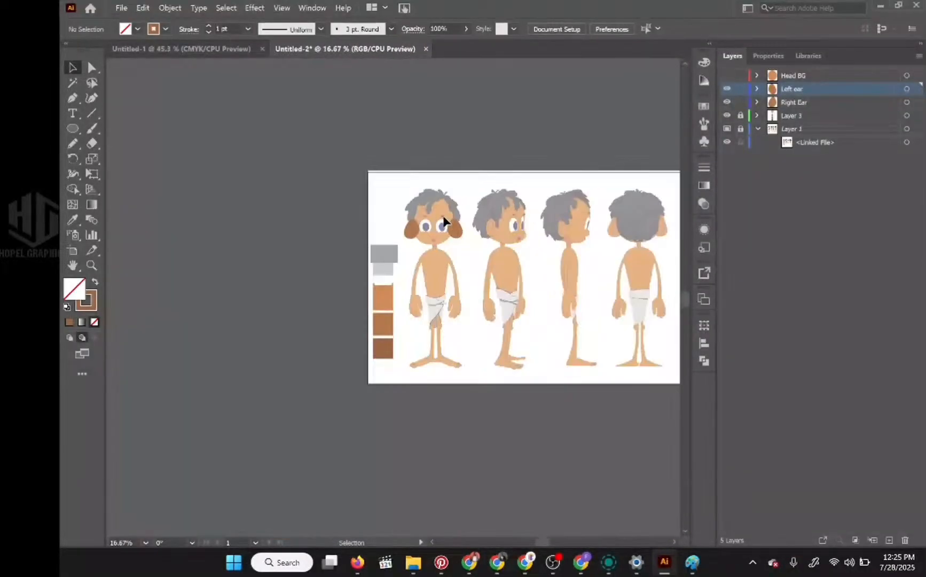
scroll(443, 216, up, 2)
scroll(391, 213, up, 3)
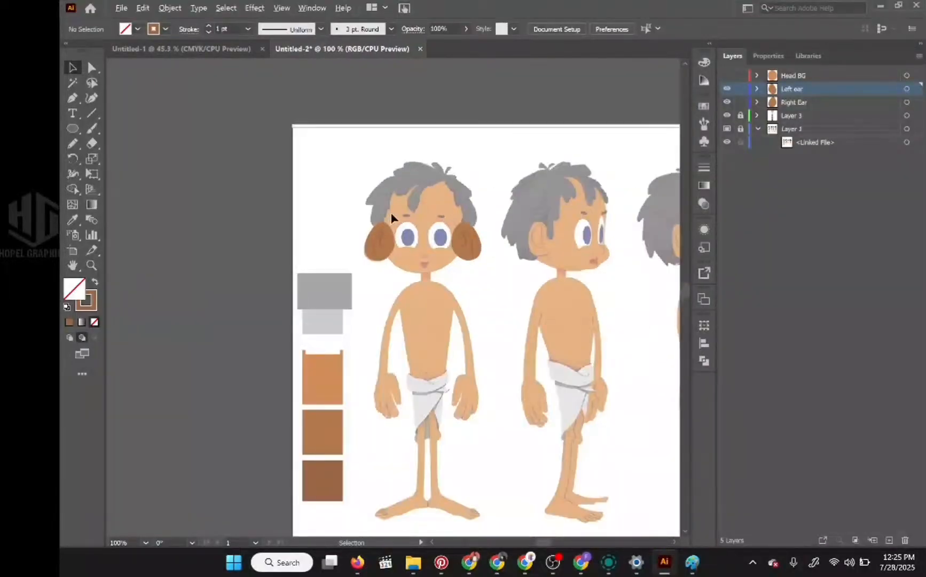
drag(514, 216, 114, 221)
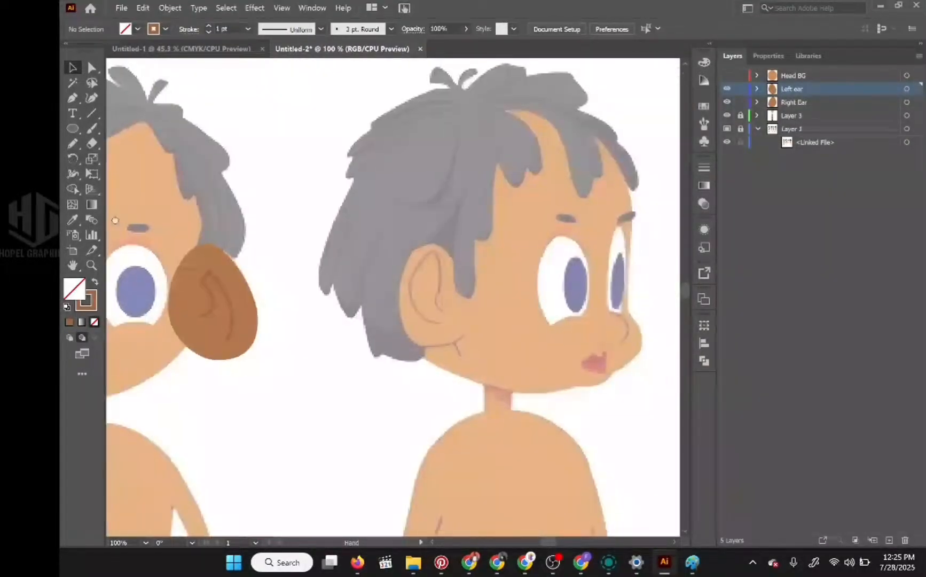
drag(278, 242, 577, 263)
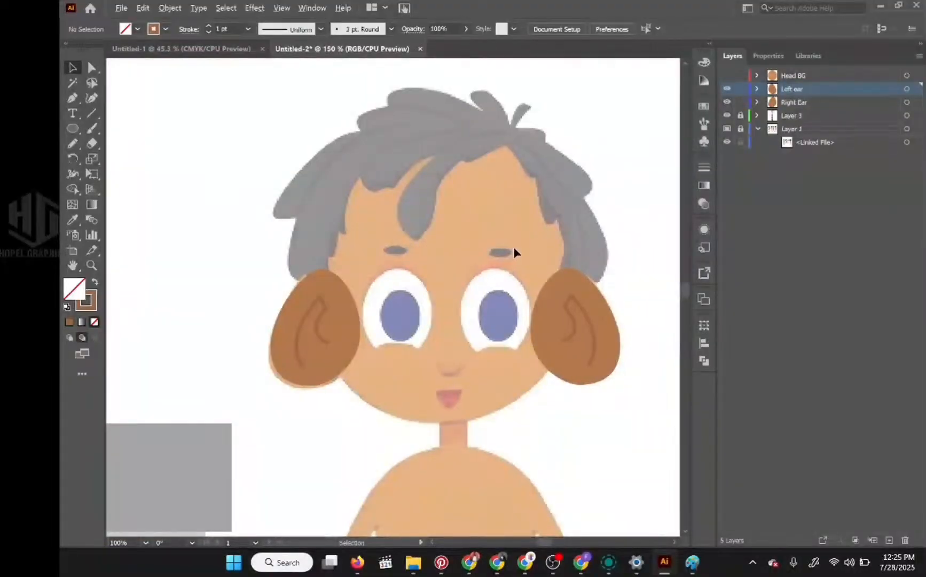
scroll(513, 246, up, 2)
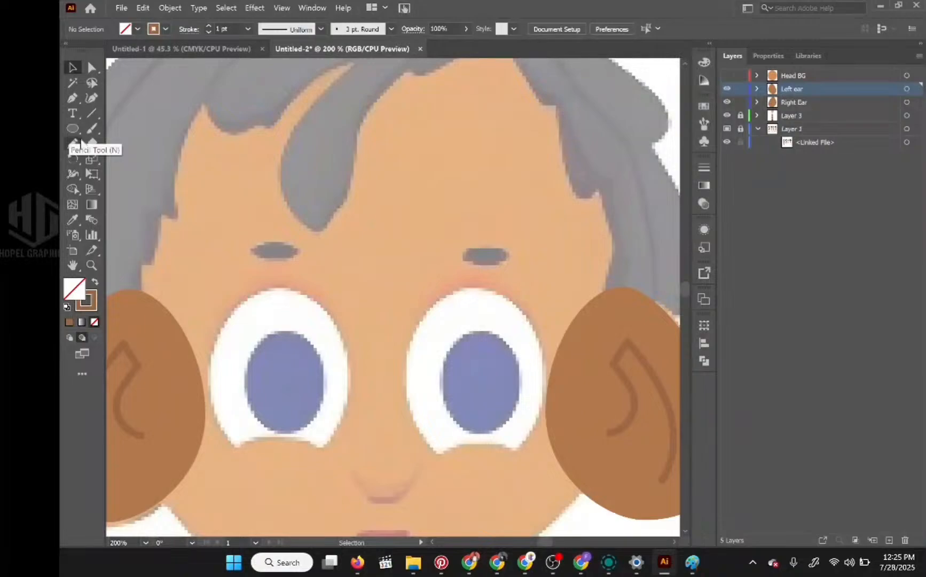
scroll(388, 216, down, 1)
scroll(387, 216, down, 2)
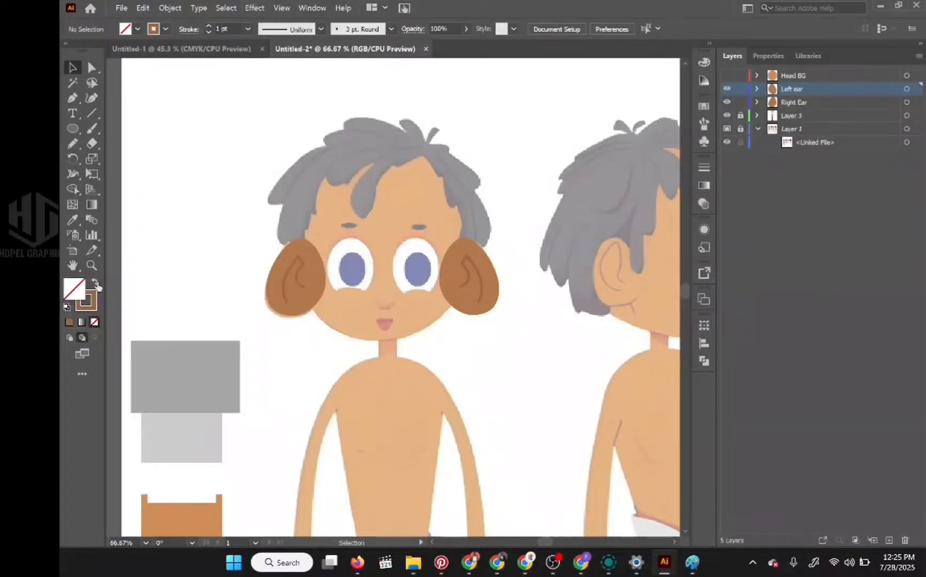
scroll(272, 271, down, 3)
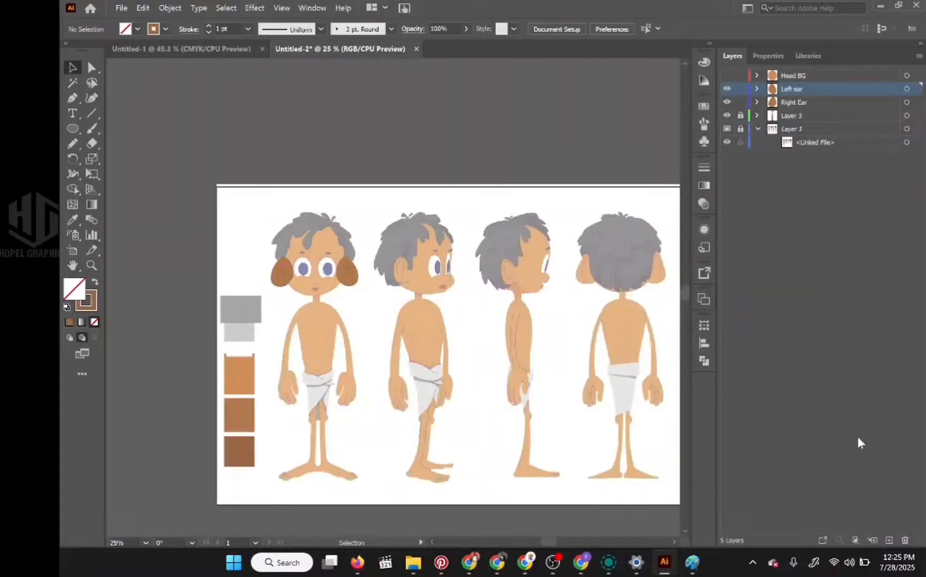
Create a new layer directly below Head BG and name it "+Right eyebrow"
click(889, 541)
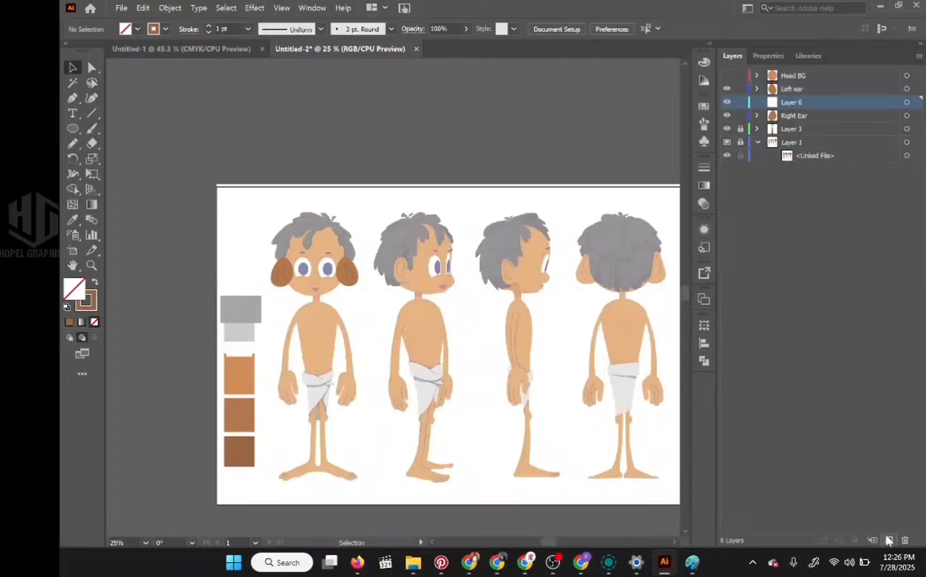
drag(797, 100, 799, 88)
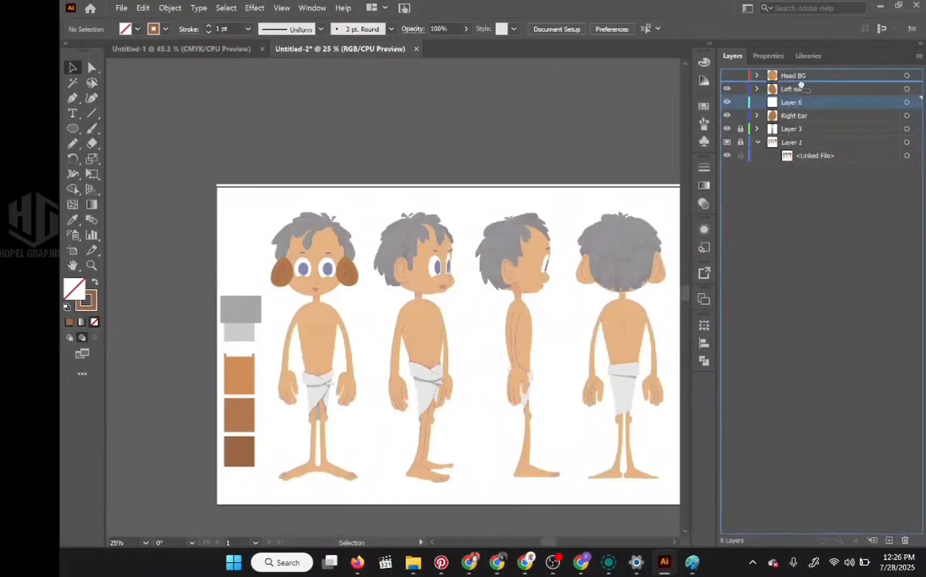
double_click(796, 89)
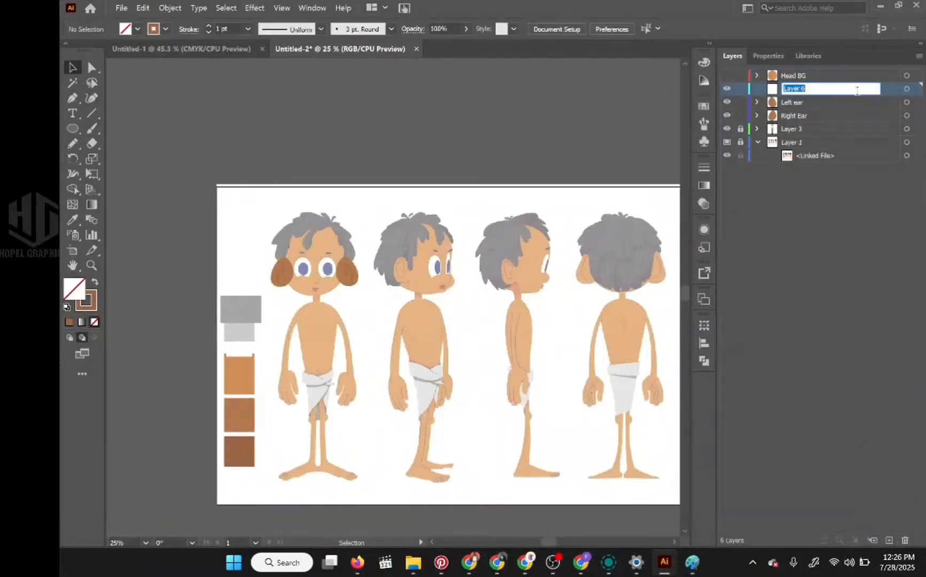
text(Right eyebrow)
scroll(348, 231, up, 1)
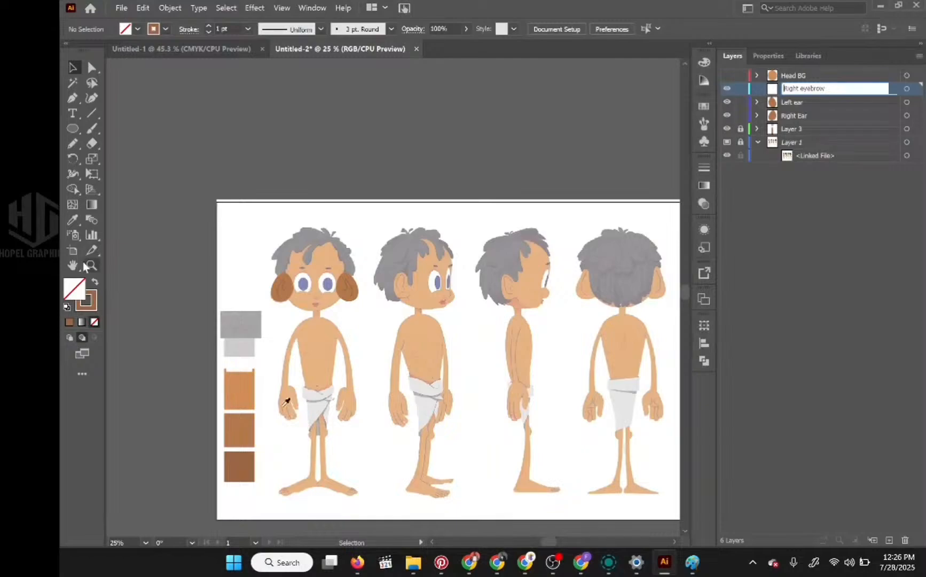
key(Return)
Set a black 000000 fill with no stroke and draw a small flat ellipse over the reference right eyebrow
key(i)
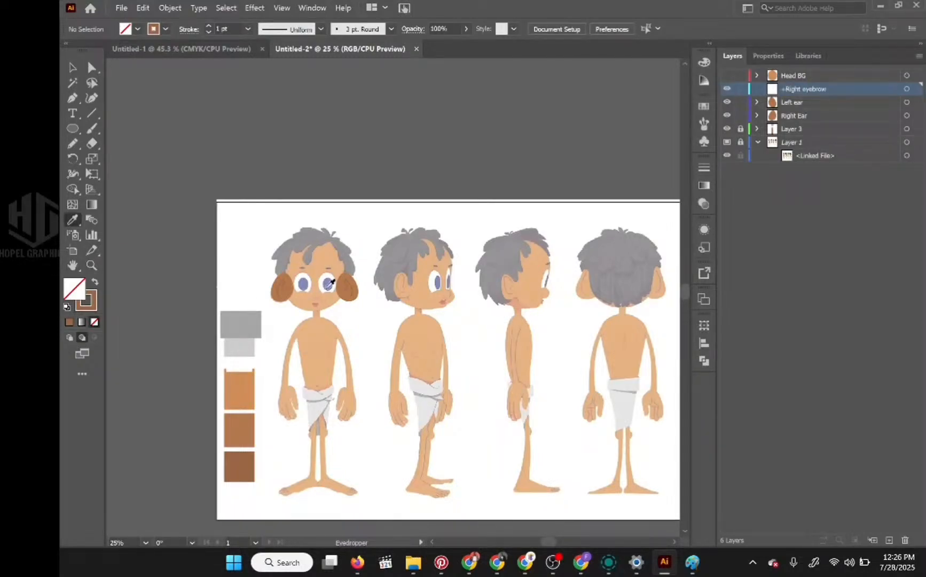
click(95, 284)
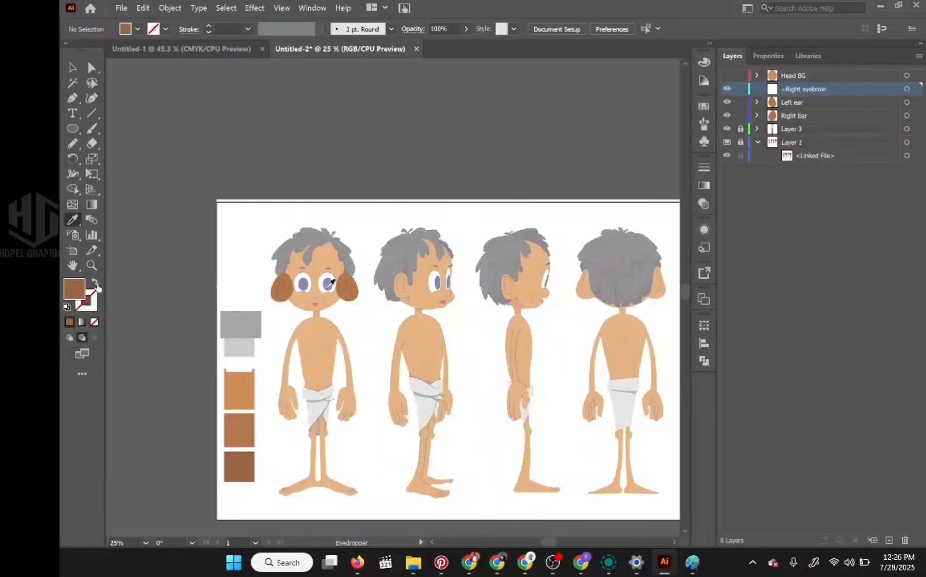
click(705, 63)
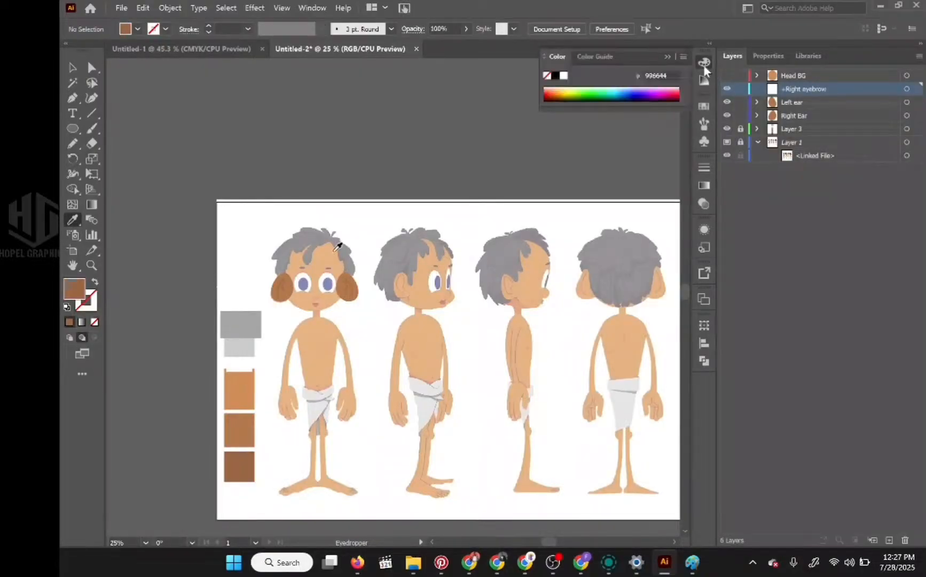
scroll(302, 263, up, 5)
click(443, 288)
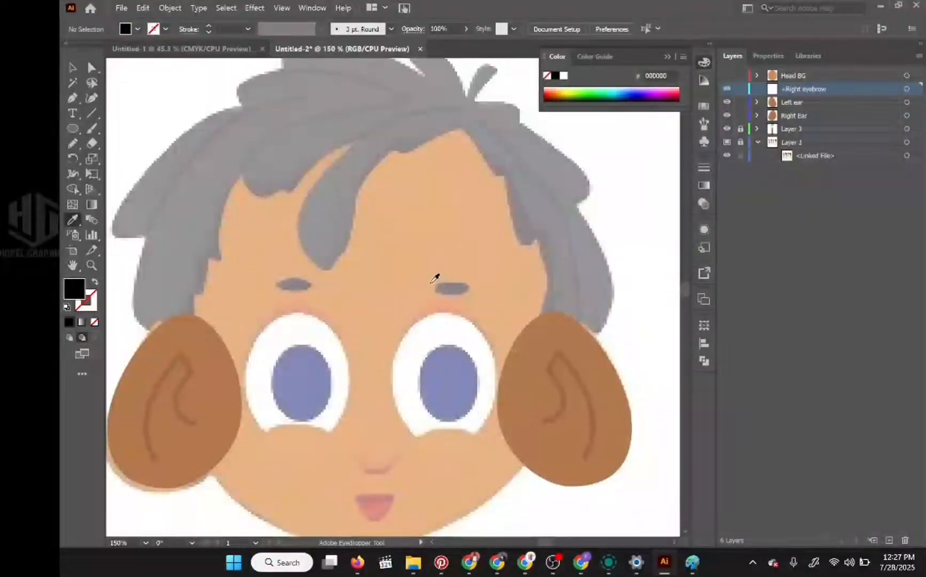
click(73, 128)
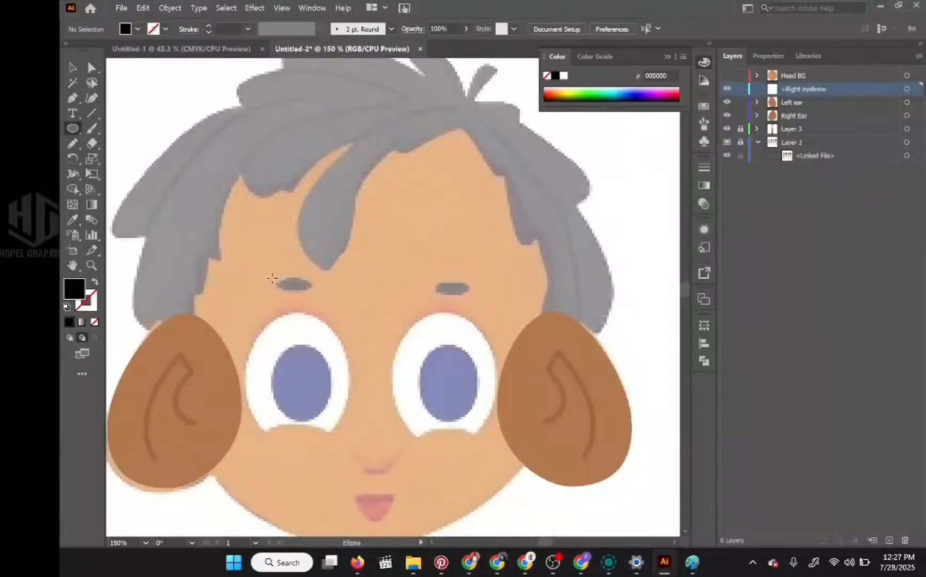
drag(275, 279, 312, 287)
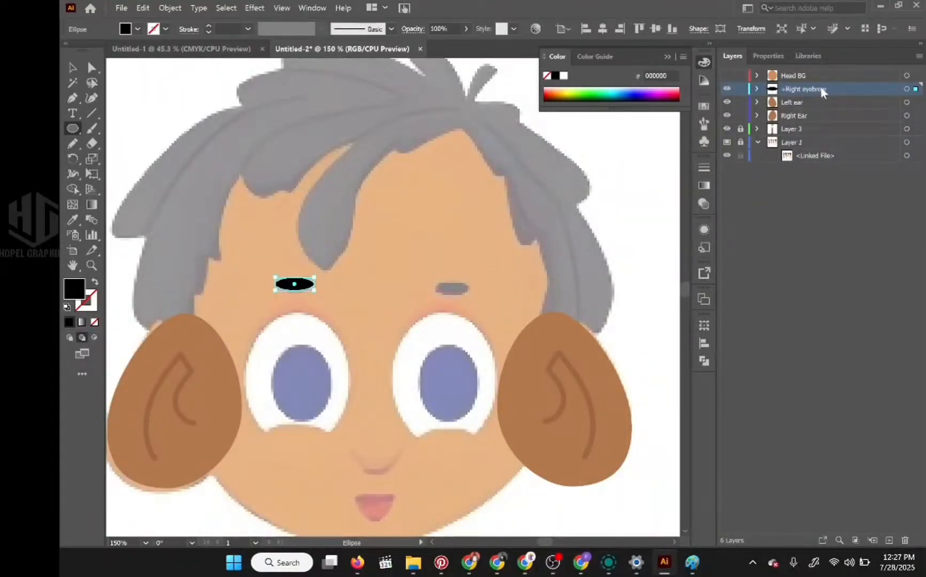
Duplicate the right eyebrow layer and rename the copy as "+Left Eyebrow"
drag(820, 89, 891, 541)
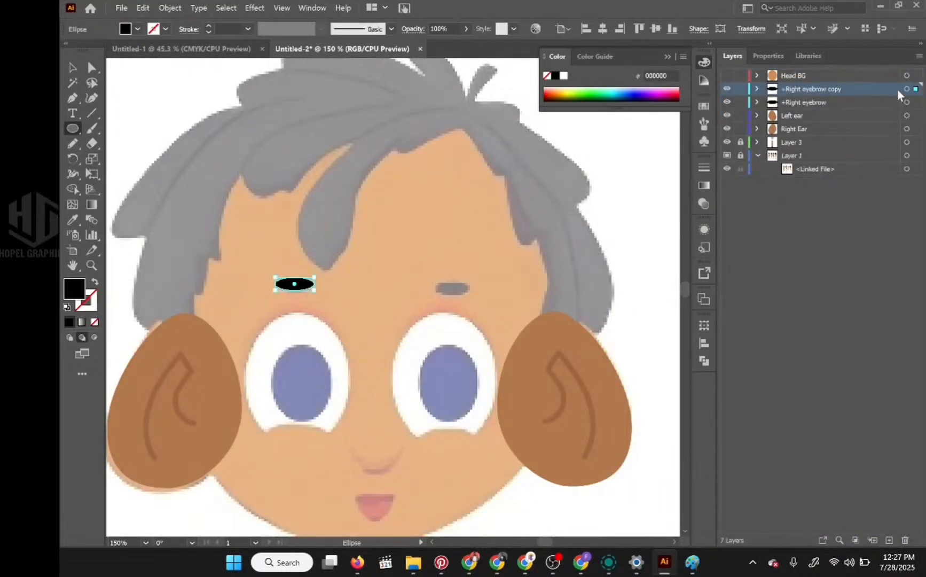
double_click(819, 89)
text(+)
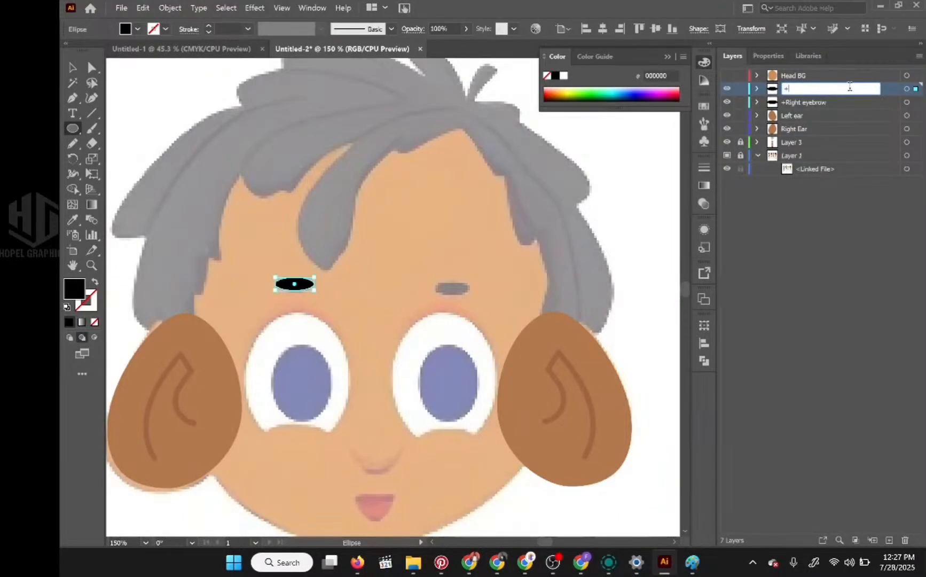
text(Left Eyebrow)
key(Return)
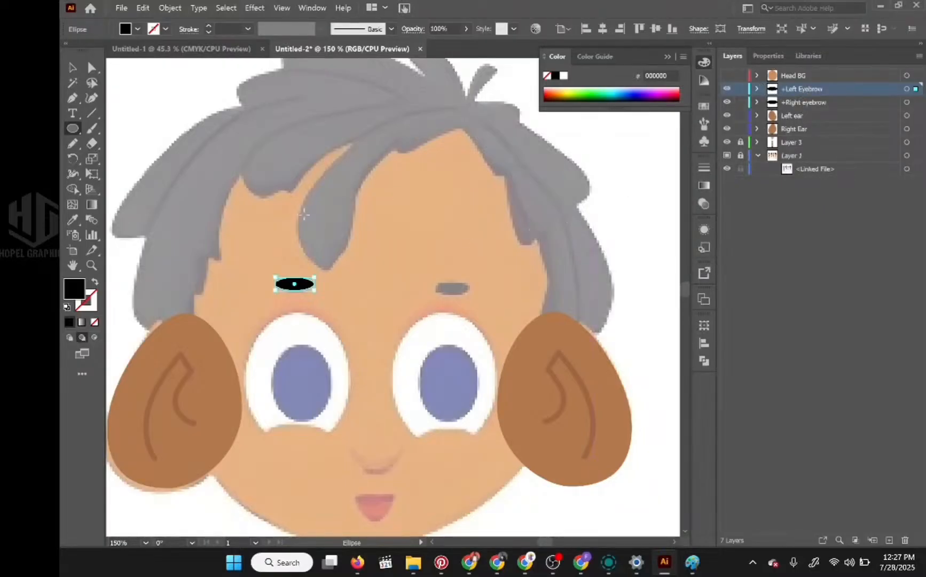
Move the copied eyebrow ellipse across the face to the reference left eyebrow and nudge it slightly up and outward
click(73, 67)
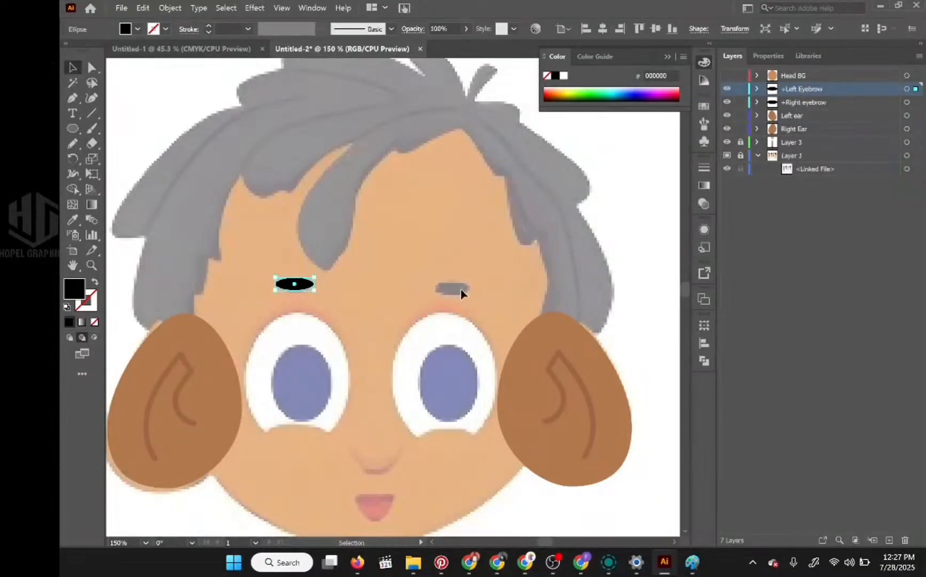
key(Right)
key(Right)
key(Right)
key(Right)
key(Right)
key(Right)
key(Right)
key(Right)
key(Right)
key(Right)
key(Right)
key(Right)
key(Right)
key(Right)
key(Right)
key(Right)
key(Right)
key(Right)
key(Right)
key(Right)
key(shift+Right)
key(shift+Right)
key(shift+Right)
key(shift+Right)
key(shift+Right)
key(shift+Right)
key(shift+Right)
key(shift+Right)
key(shift+Right)
key(shift+Right)
key(shift+Right)
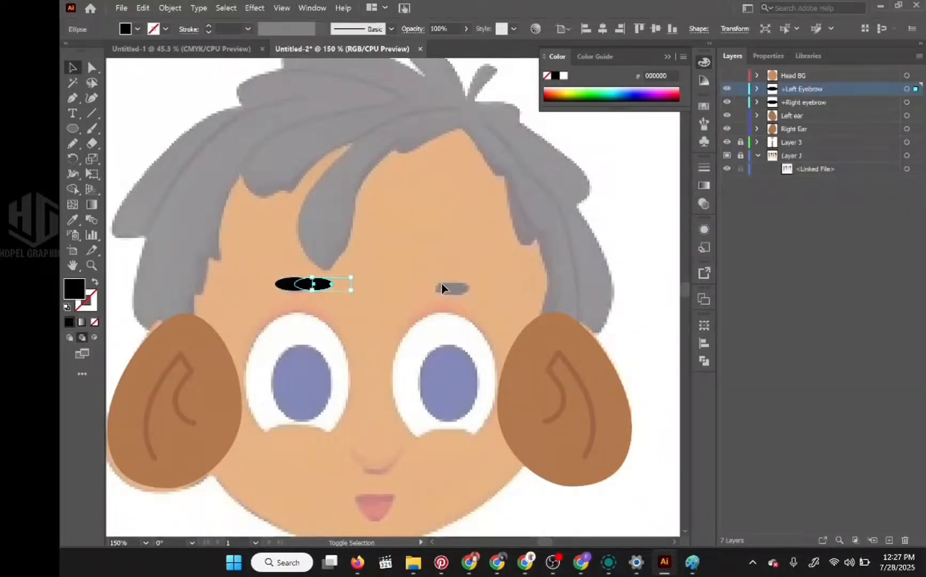
key(shift+Right)
key(shift+Right)
key(shift+Right)
key(shift+Right)
key(shift+Right)
key(shift+Right)
key(shift+Right)
key(shift+Right)
key(shift+Right)
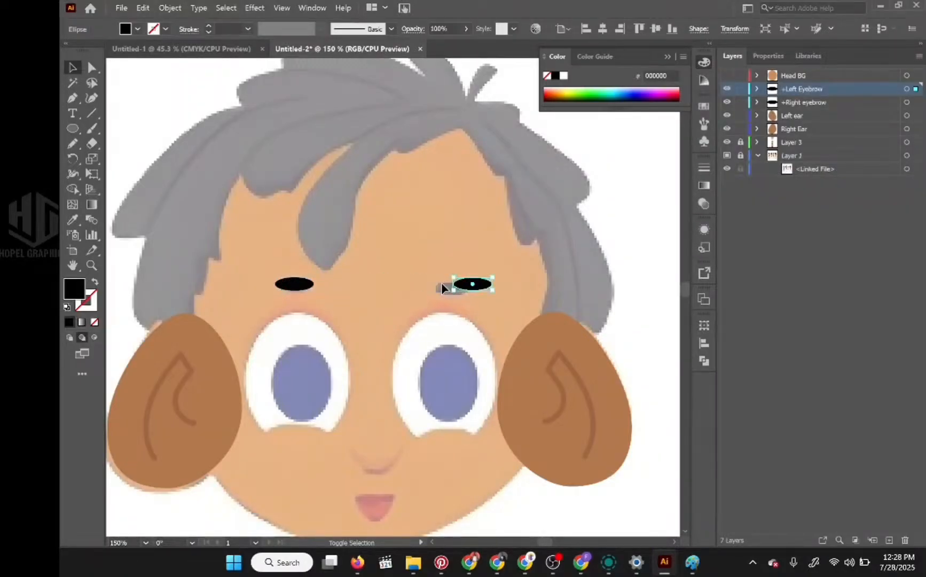
key(shift+Left)
key(shift+Left)
key(Left)
key(Left)
key(Left)
key(Left)
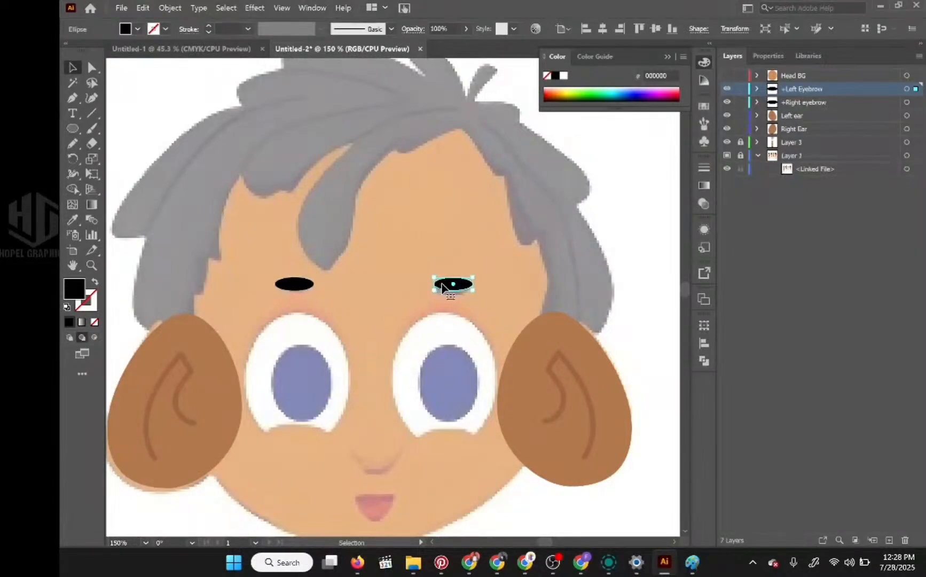
key(Up)
key(Up)
key(Up)
key(Right)
key(Right)
key(Right)
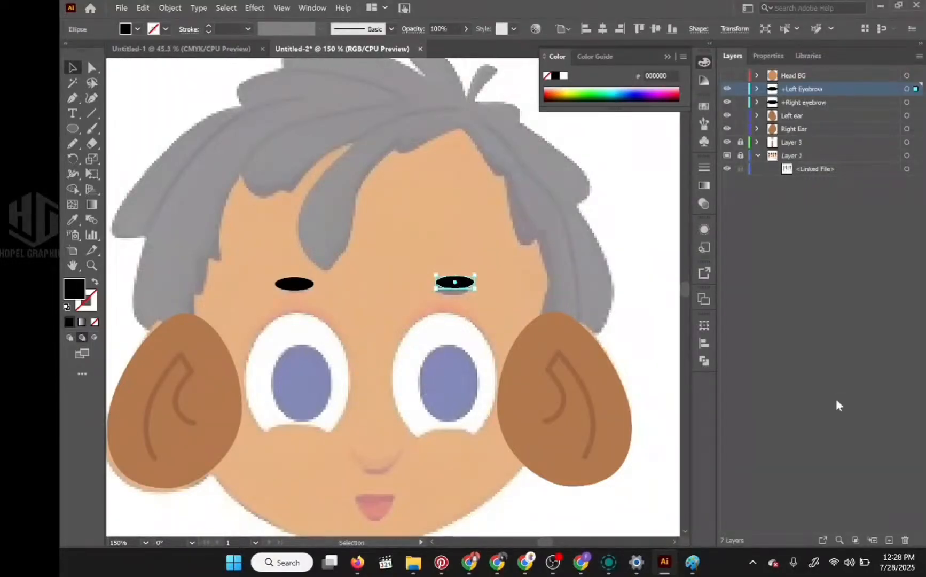
Create a new layer directly below Head BG, above both eyebrow layers, and name it "Nose"
click(889, 540)
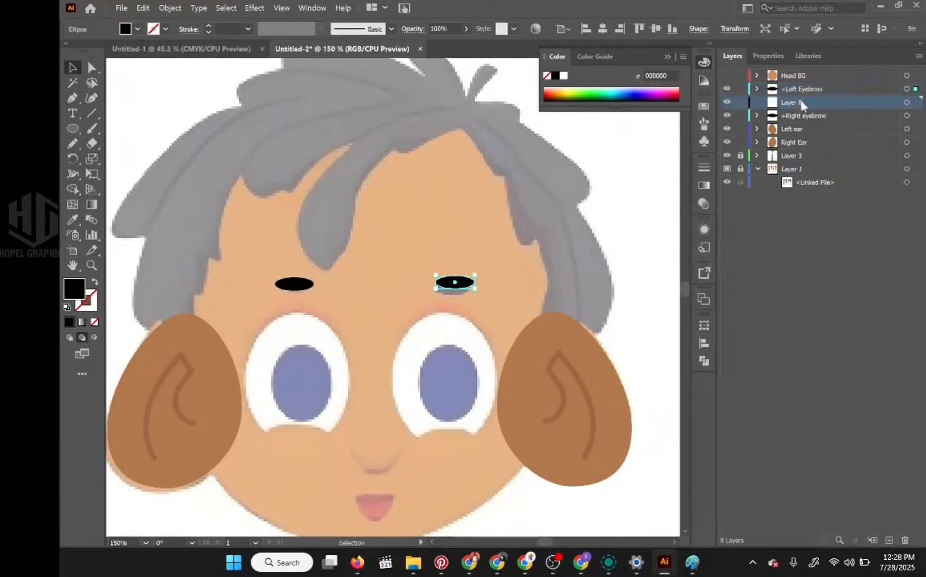
drag(801, 105, 804, 84)
click(797, 87)
double_click(797, 87)
text(Nose)
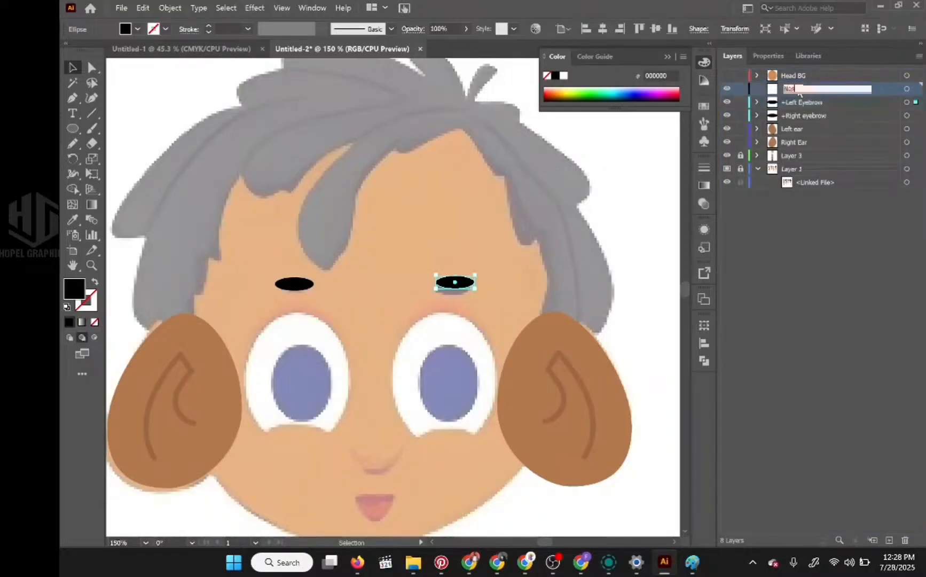
key(Return)
Add a plus prefix to the nose layer's name so it reads "+Nose"
double_click(836, 86)
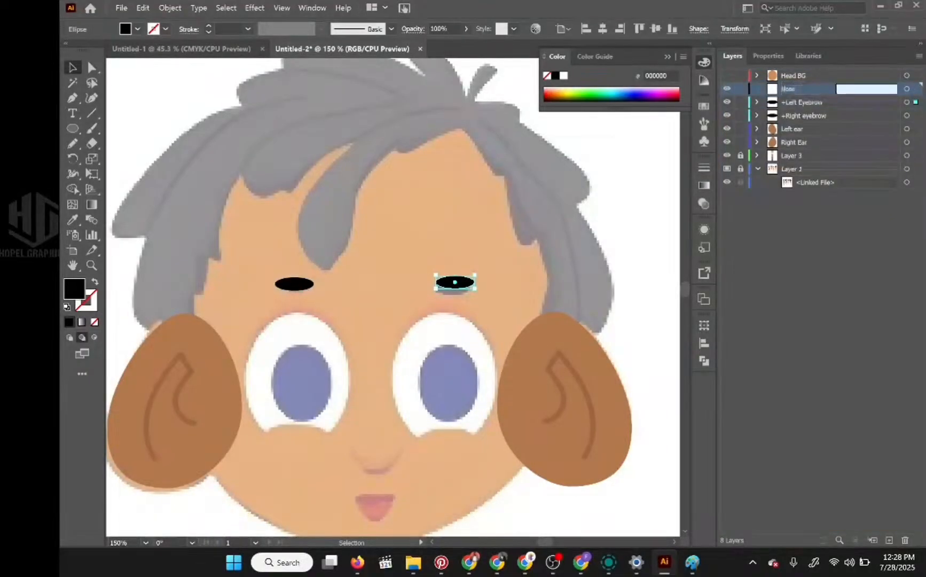
double_click(825, 90)
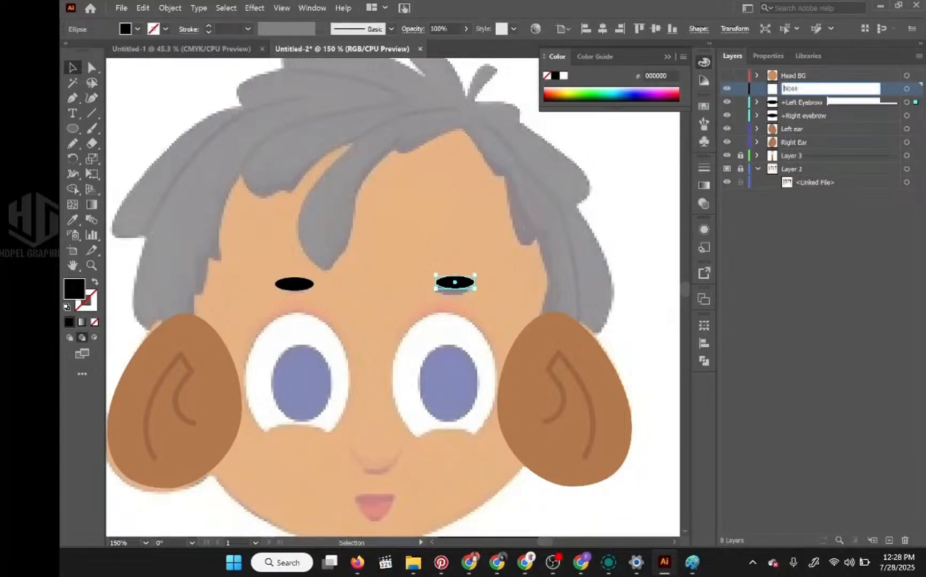
text(+)
key(Return)
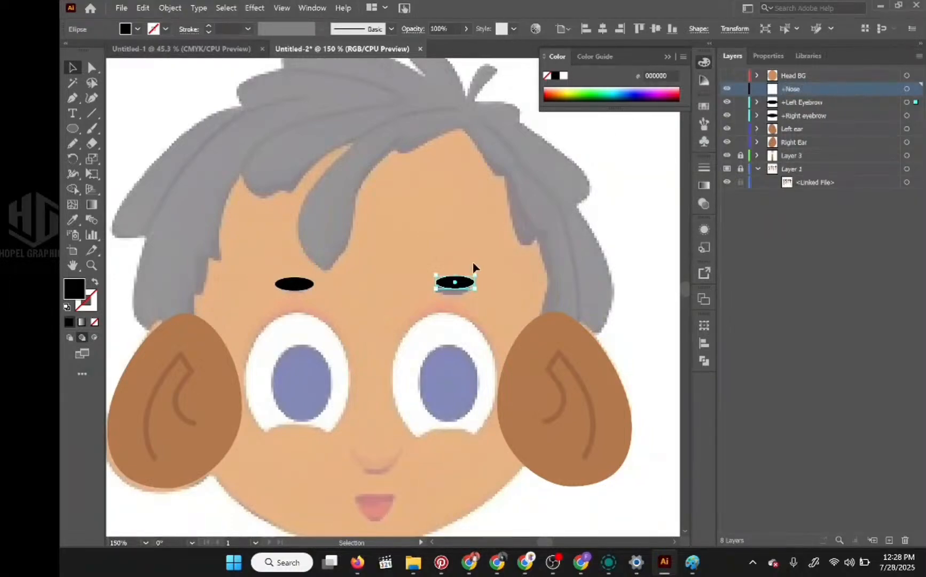
scroll(487, 297, up, 2)
scroll(487, 293, down, 5)
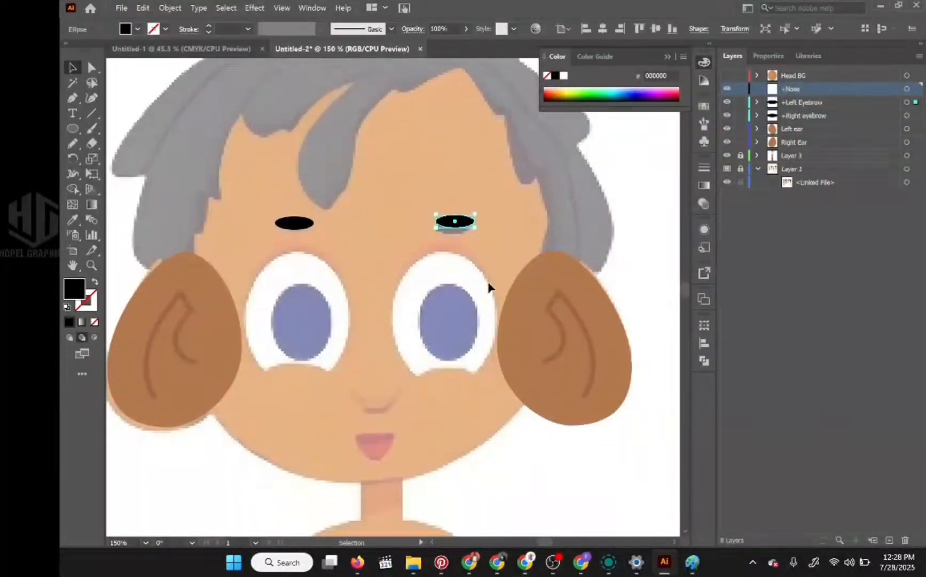
scroll(487, 285, down, 2)
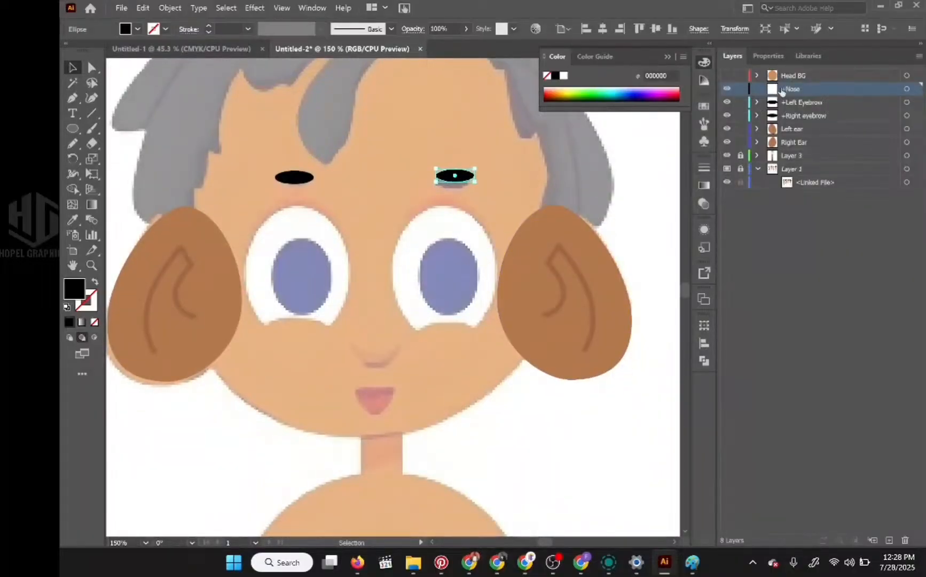
Deselect the eyebrow and sample the third brown reference swatch beside the character as the fill color, 996644
click(741, 102)
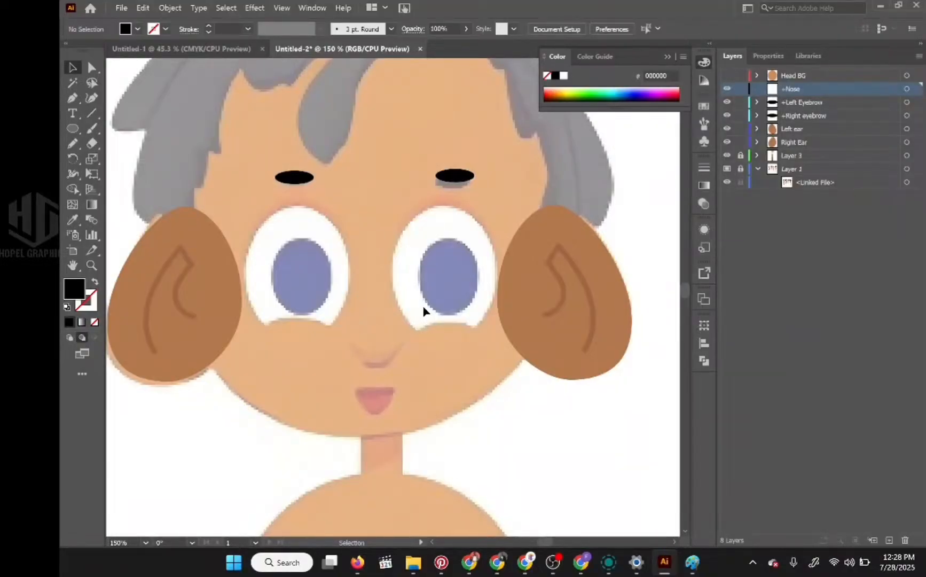
key(ctrl+minus)
key(ctrl+minus)
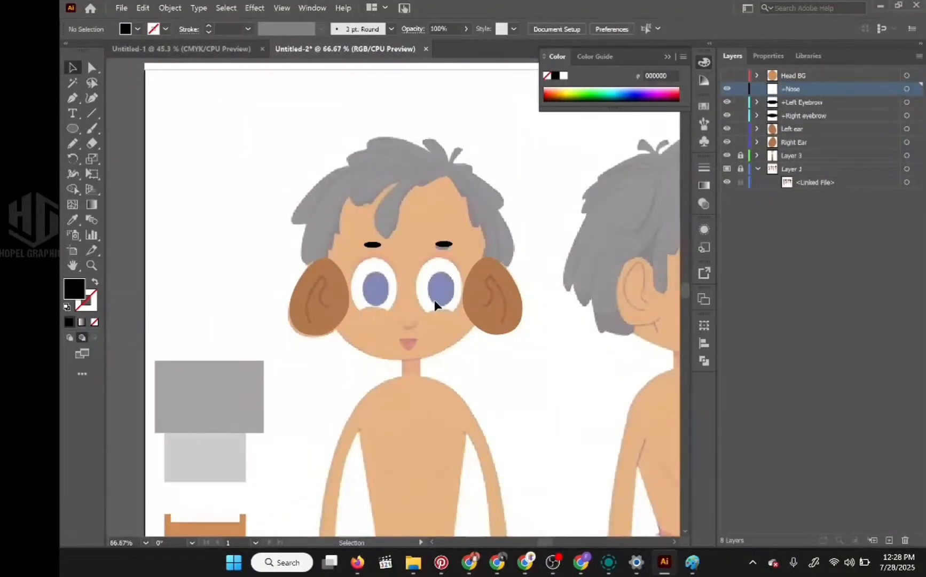
key(ctrl+plus)
key(ctrl+plus)
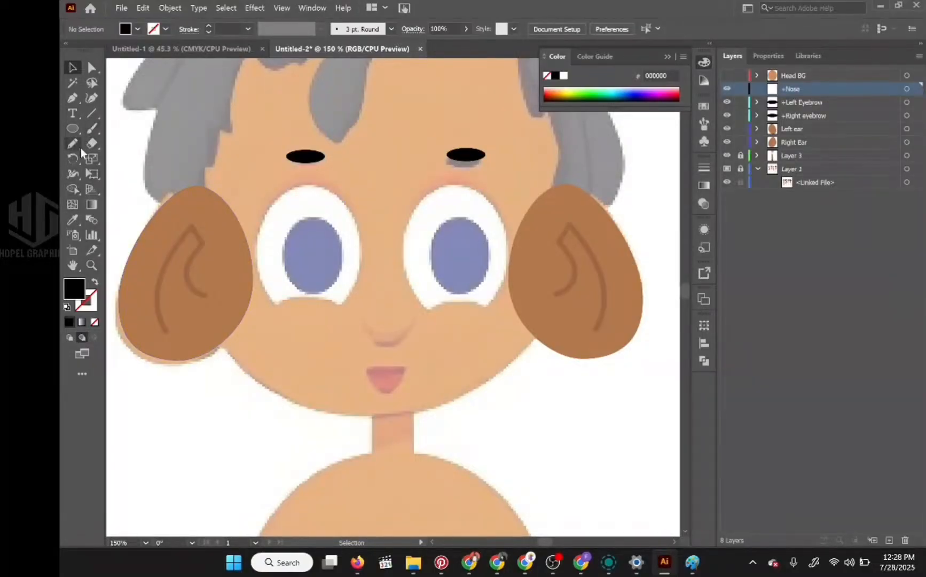
click(90, 130)
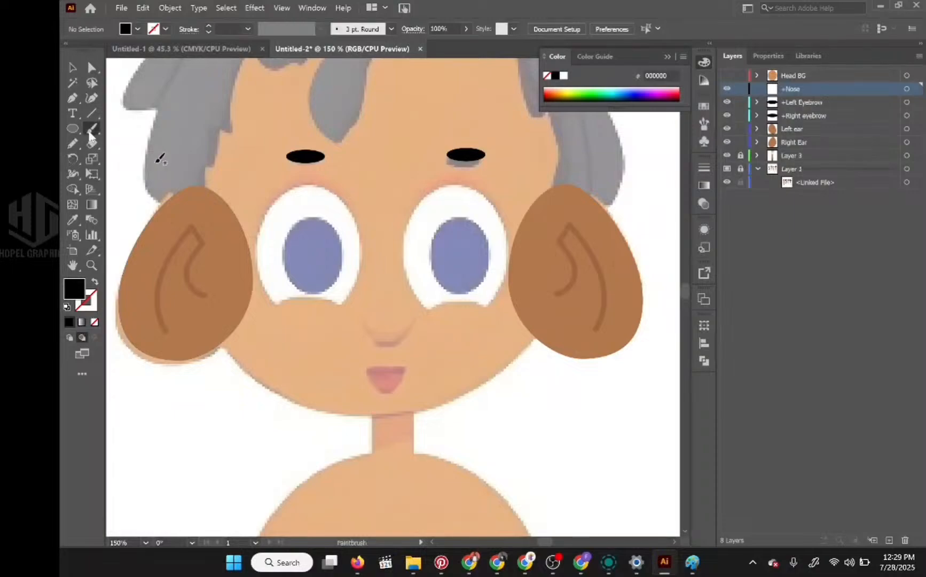
scroll(534, 337, down, 5)
drag(531, 339, 443, 189)
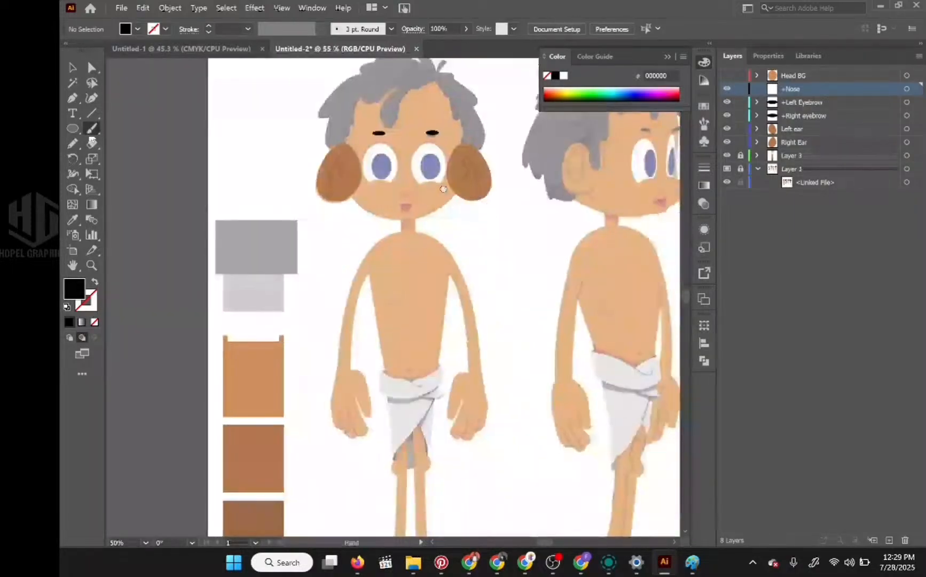
click(73, 219)
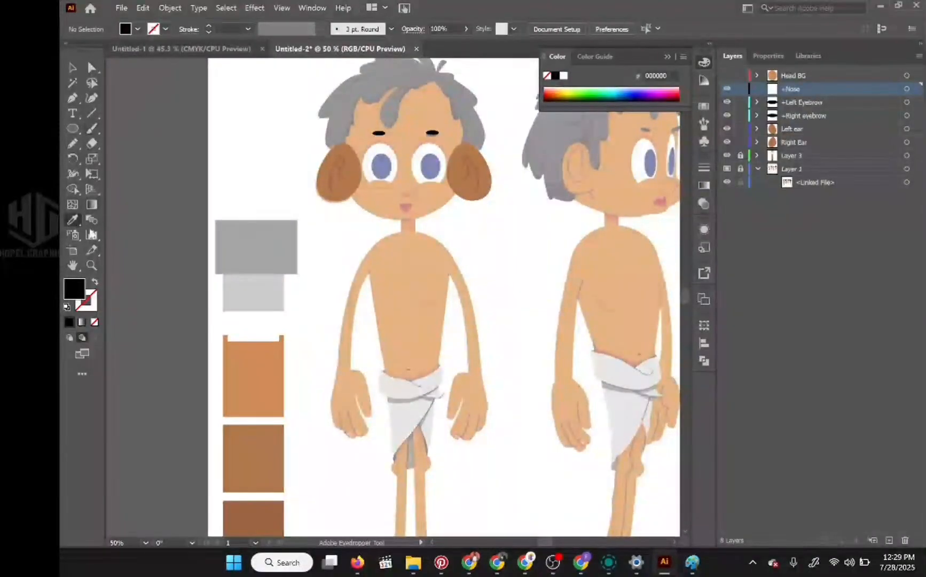
click(264, 504)
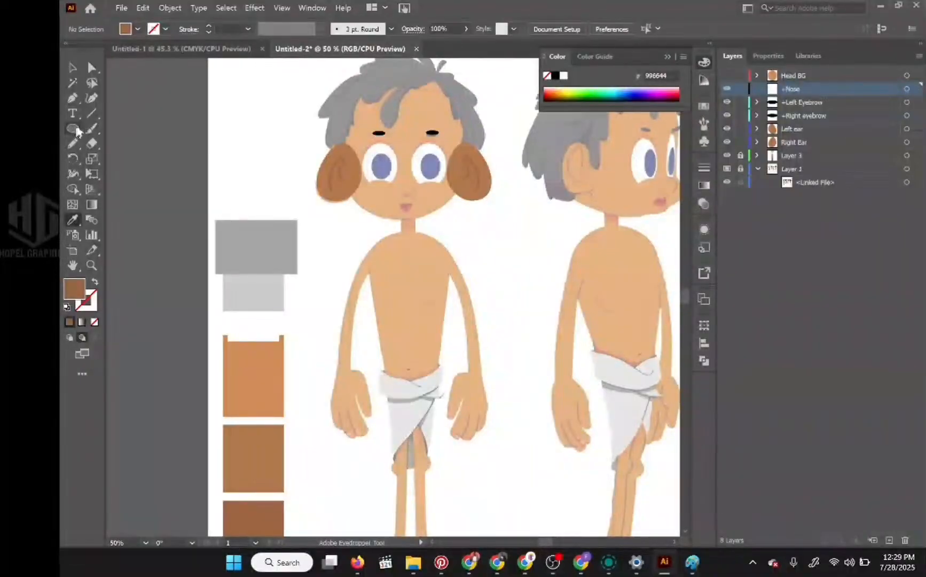
Try tracing the whole nose with a wide V-shaped Paintbrush stroke, and undo it
click(92, 128)
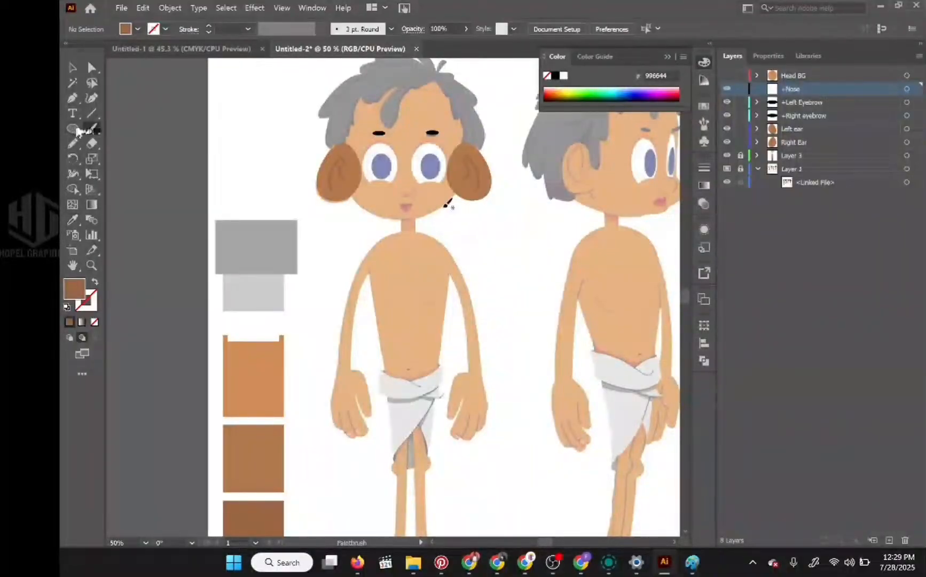
scroll(422, 182, up, 4)
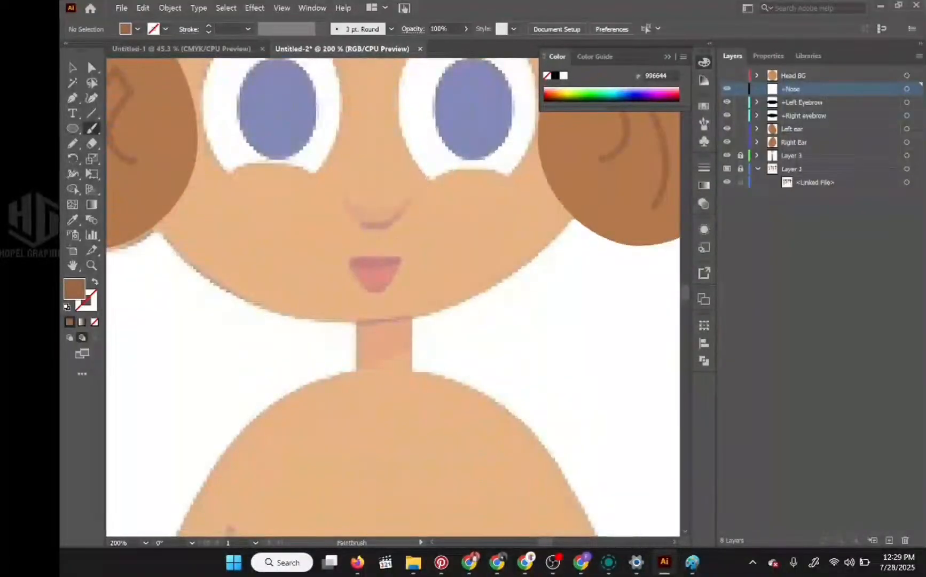
mouse_move(415, 189)
mouse_down()
mouse_move(398, 214)
mouse_move(346, 202)
mouse_move(338, 189)
mouse_up()
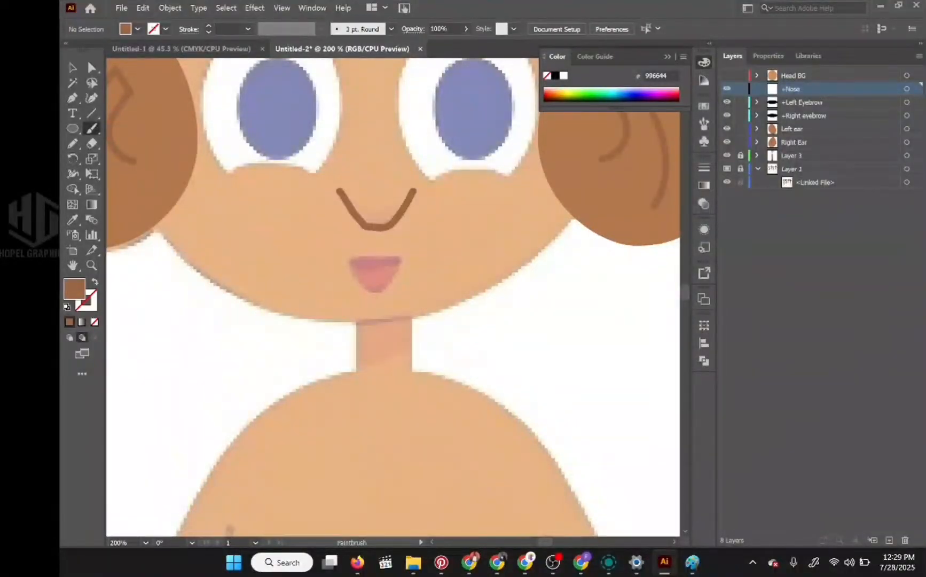
key(shift+x)
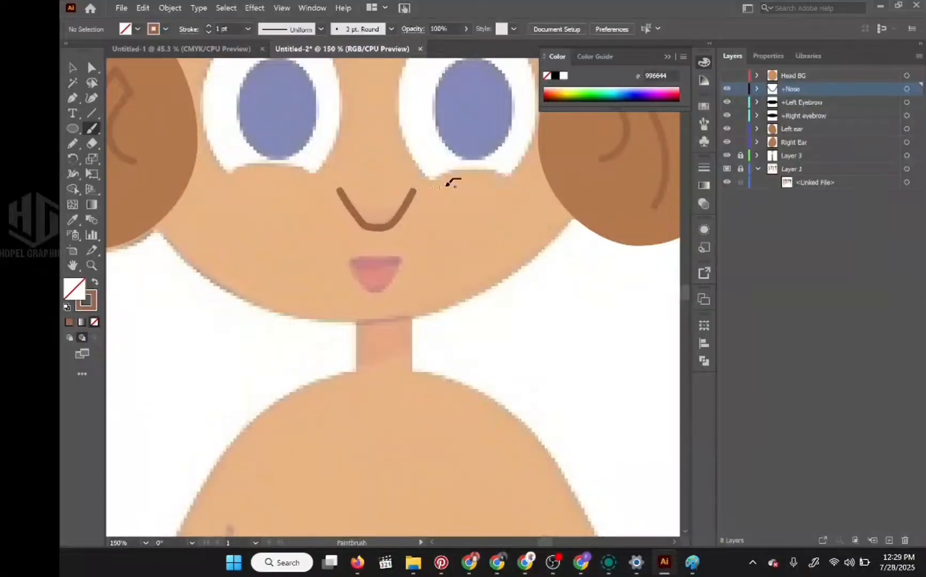
alt+scroll(453, 183, down, 2)
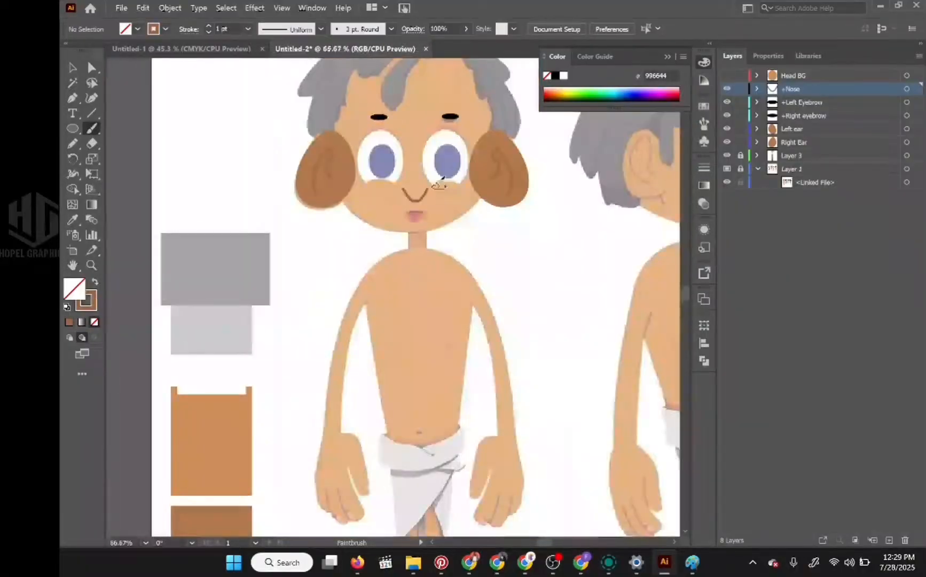
drag(433, 186, 389, 221)
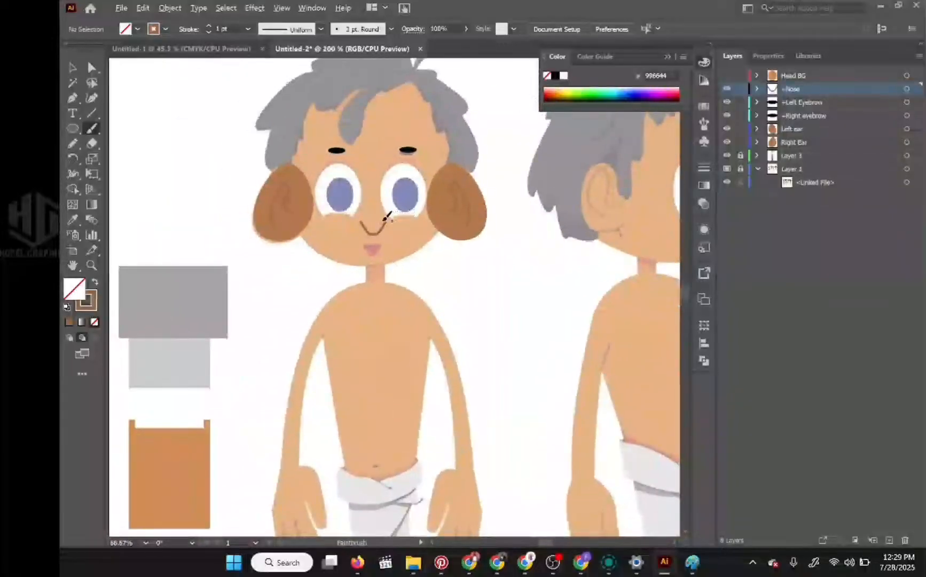
alt+scroll(388, 217, up, 3)
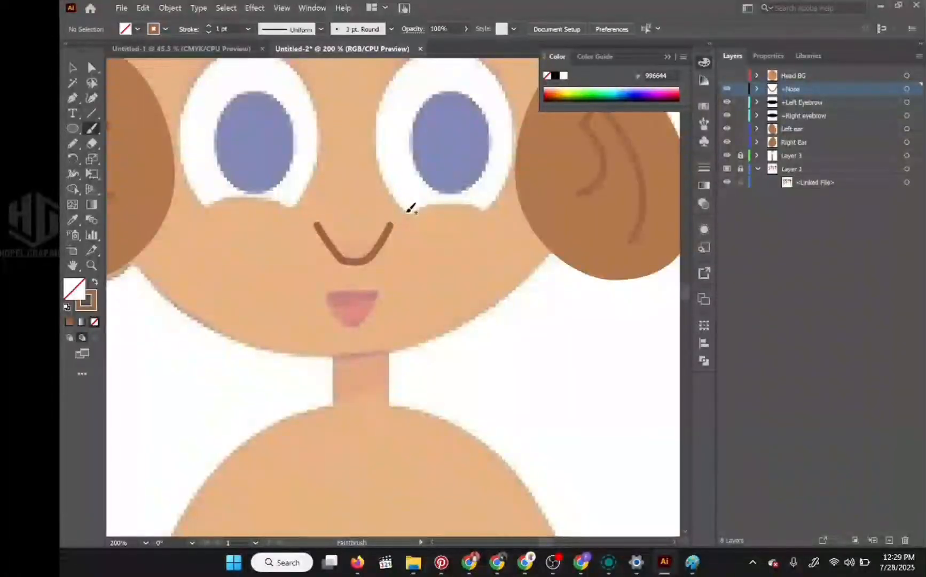
key(ctrl+z)
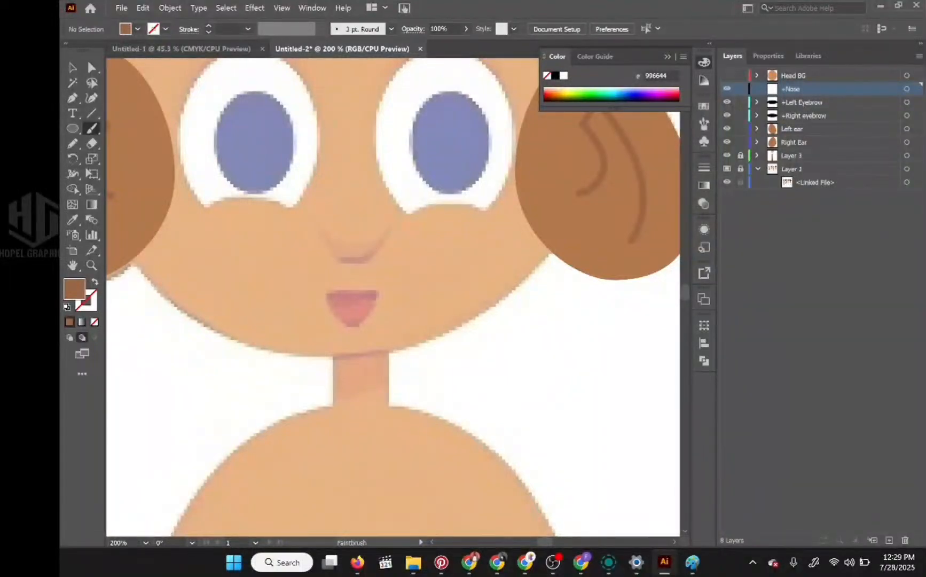
Paint a short curved brown Paintbrush stroke along the underside of the reference nose
mouse_move(377, 247)
mouse_down()
mouse_move(343, 262)
mouse_move(331, 248)
mouse_up()
key(ctrl+z)
key(ctrl+shift+z)
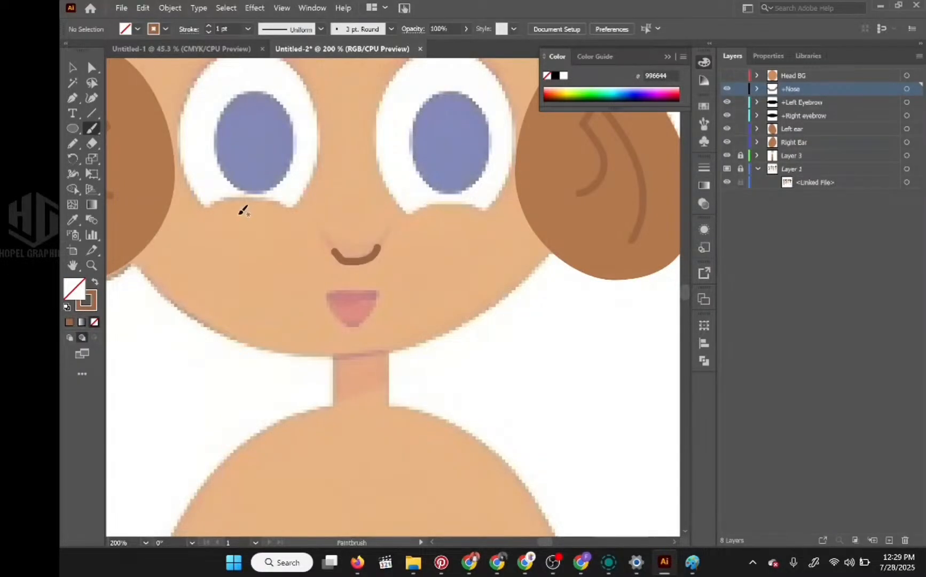
Swap brown to the fill with no stroke and start a Pen outline down the reference nose's left side to its base
click(73, 99)
click(95, 282)
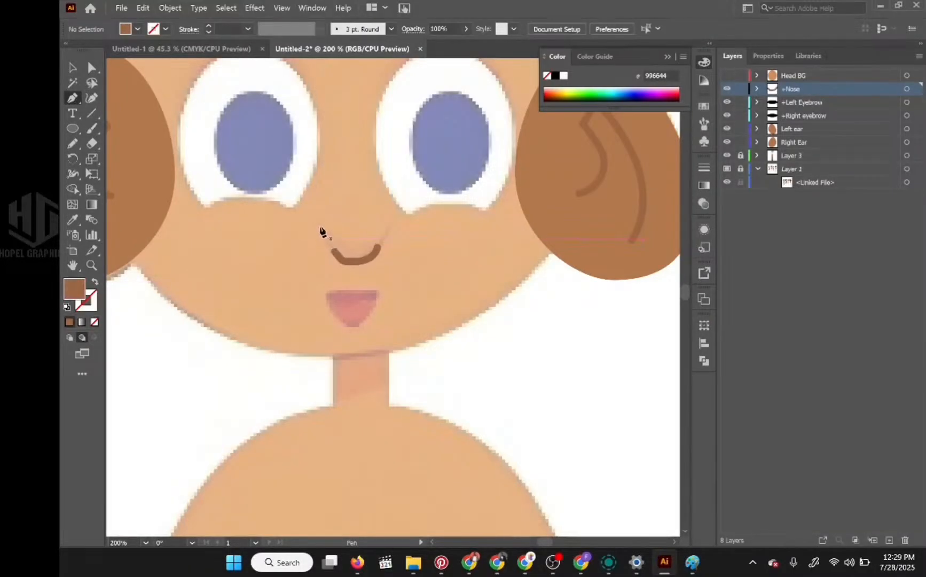
click(315, 224)
drag(340, 259, 344, 263)
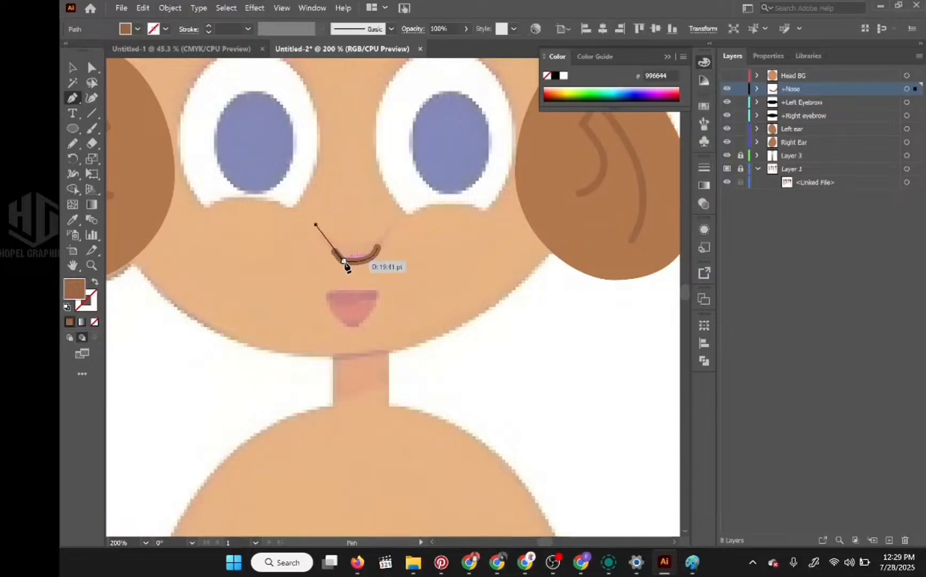